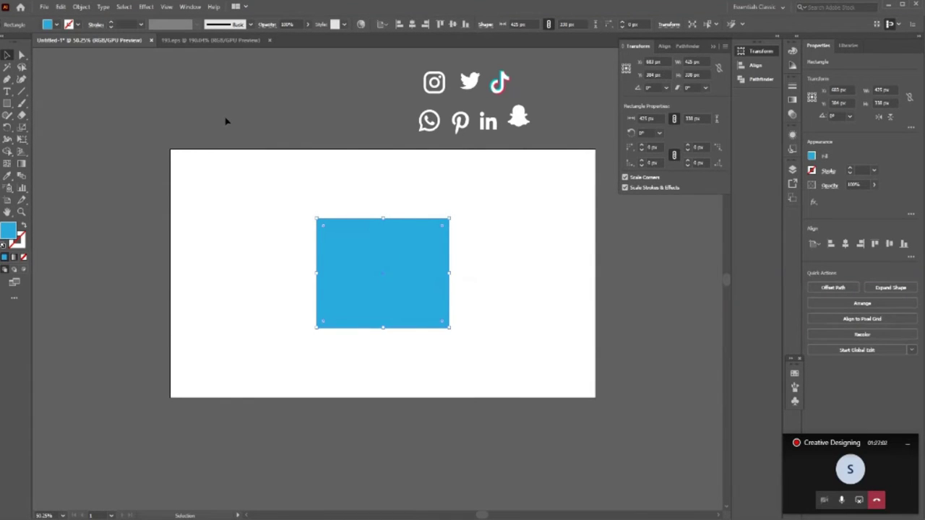
- Select the blue rectangle and show the Effect menu's 3D options: Extrude & Bevel, Revolve, Rotate
{"action": "left_click", "coordinate": [148, 8]}
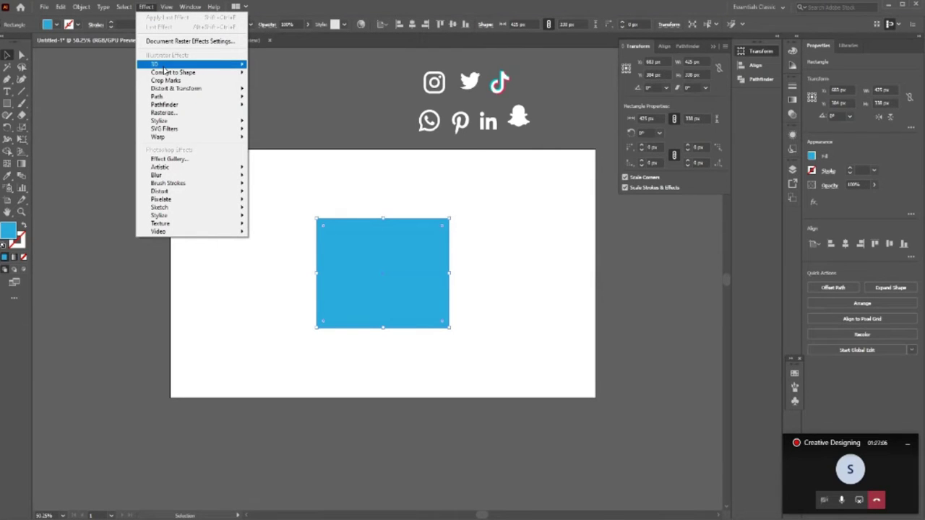
{"action": "left_click", "coordinate": [321, 130]}
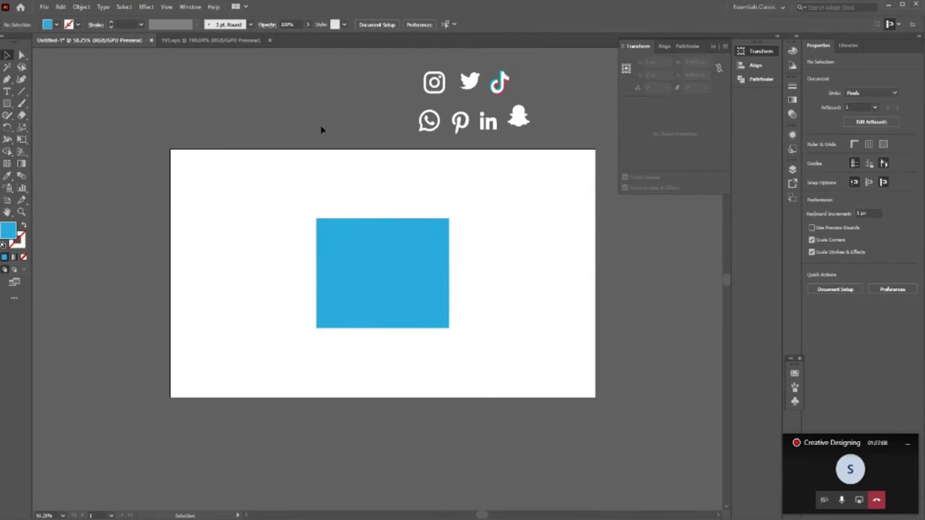
{"action": "left_click", "coordinate": [341, 281]}
{"action": "left_click", "coordinate": [148, 7]}
{"action": "mouse_move", "coordinate": [155, 65]}
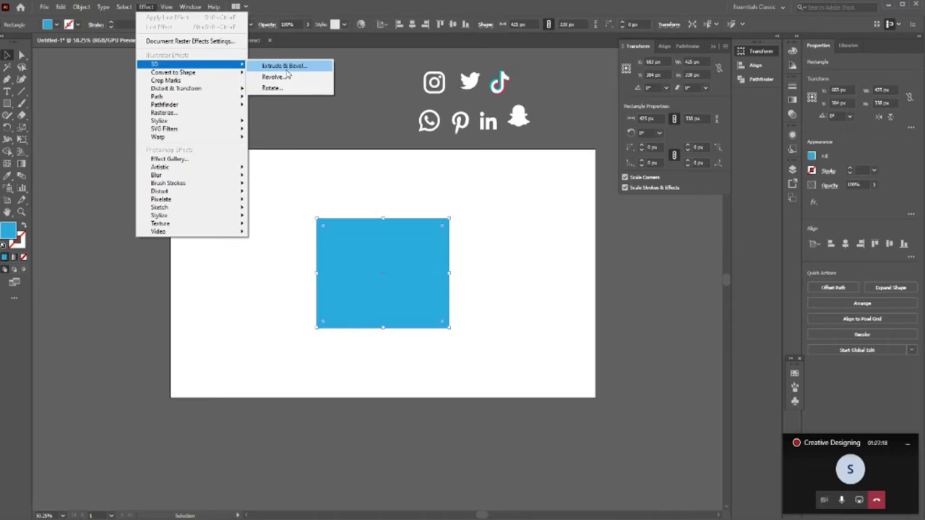
- Open 3D Extrude & Bevel Options, move the dialog off the rectangle, and edit the X rotation
{"action": "left_click", "coordinate": [288, 67]}
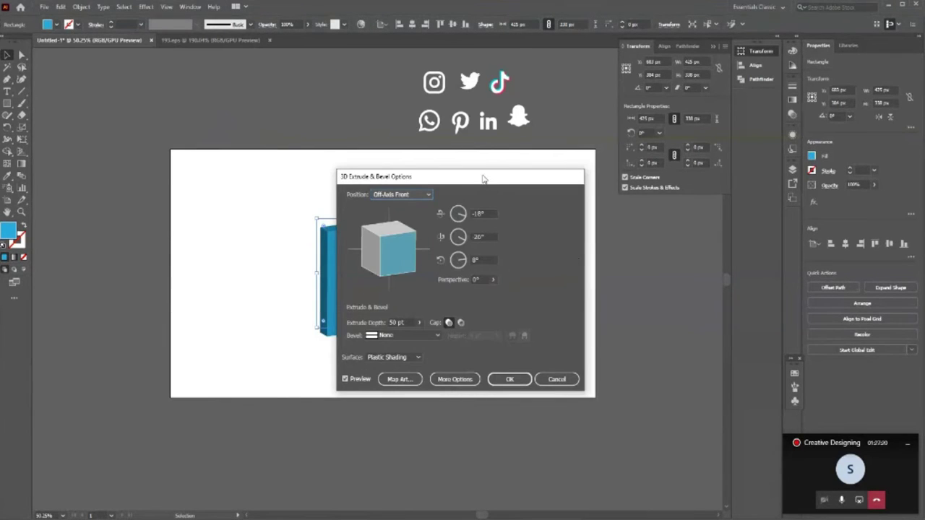
{"action": "left_click_drag", "start_coordinate": [483, 177], "coordinate": [632, 175]}
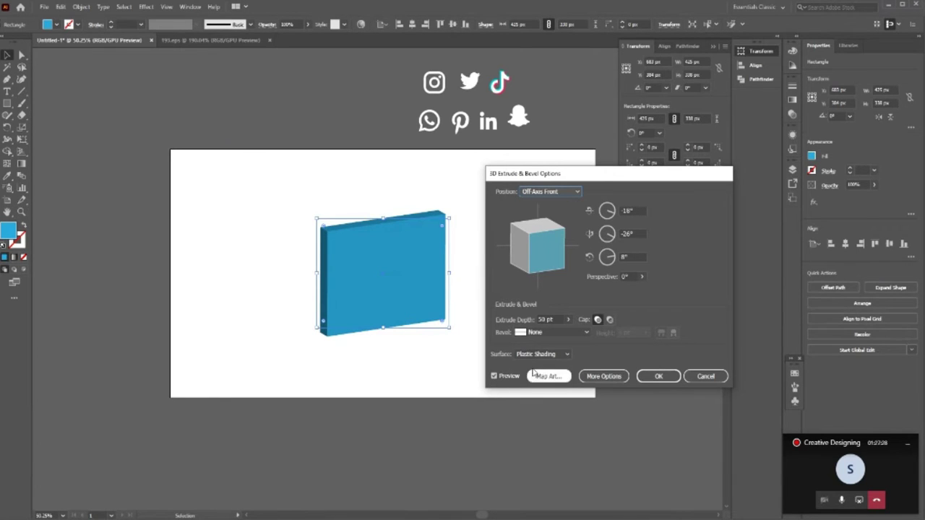
{"action": "left_click_drag", "start_coordinate": [575, 178], "coordinate": [600, 177]}
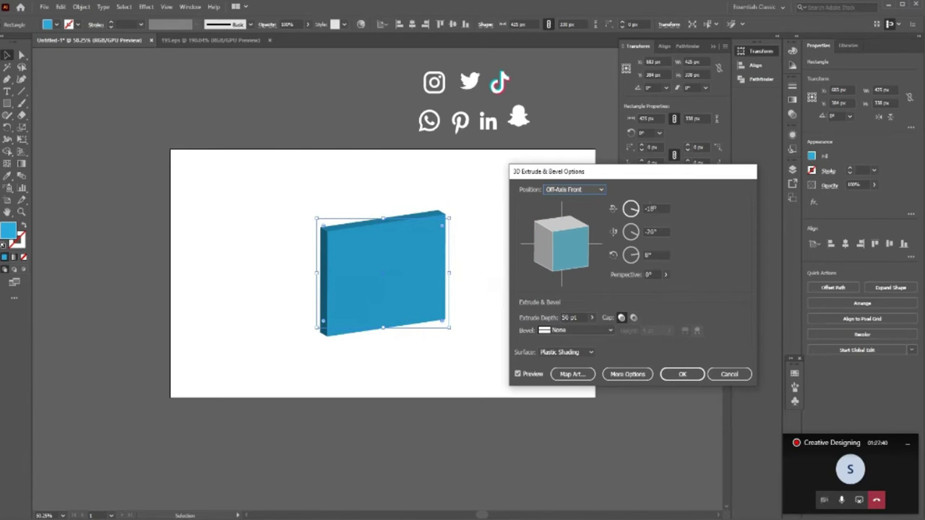
{"action": "left_click", "coordinate": [653, 208]}
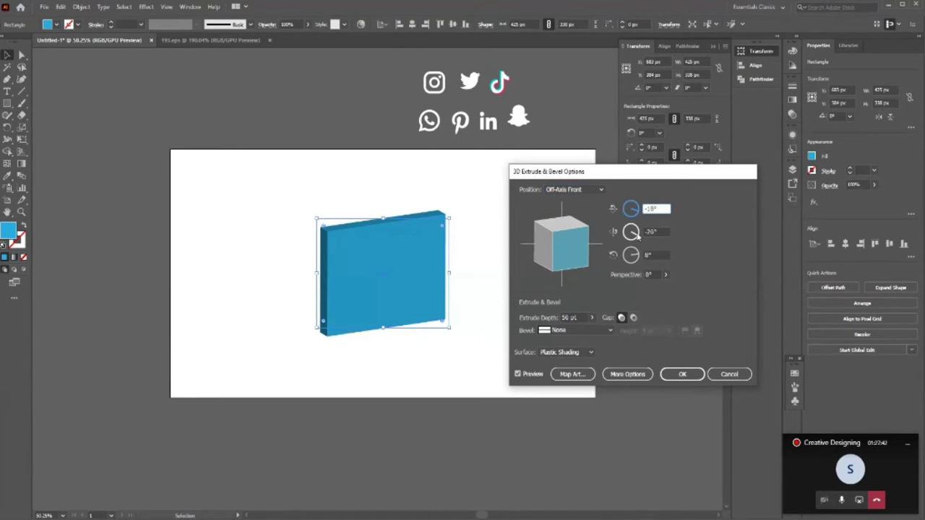
{"action": "left_click", "coordinate": [636, 235]}
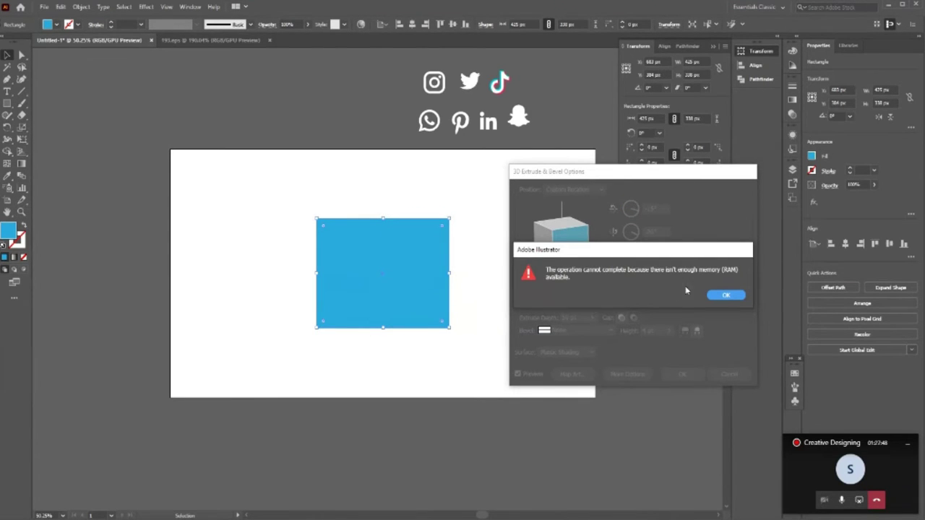
- Dismiss the out-of-memory alerts and enter -55 for the Y rotation
{"action": "left_click", "coordinate": [725, 295]}
{"action": "left_click", "coordinate": [724, 295]}
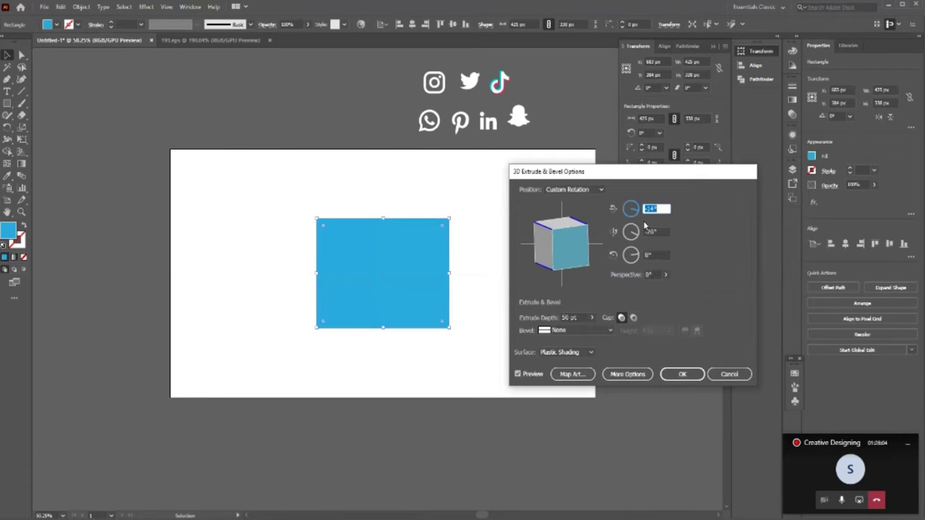
{"action": "key", "text": "Tab"}
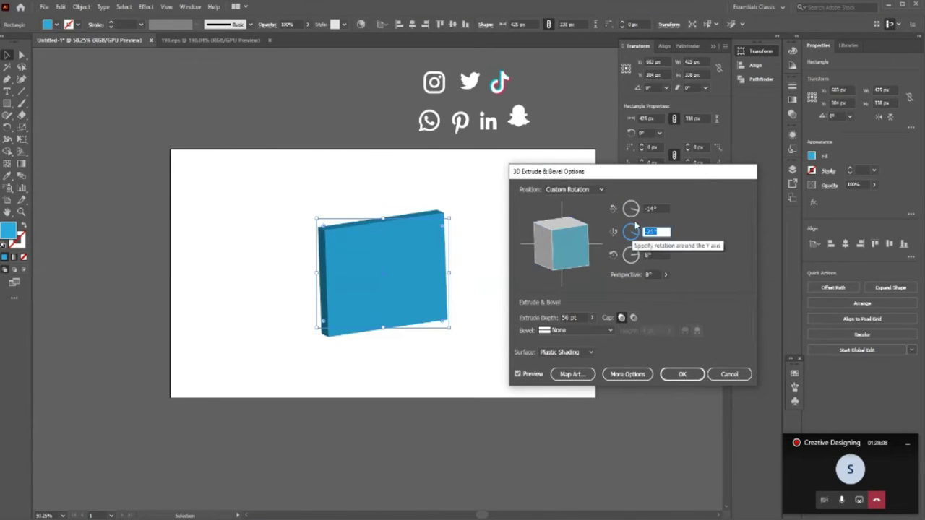
{"action": "type", "text": "-55"}
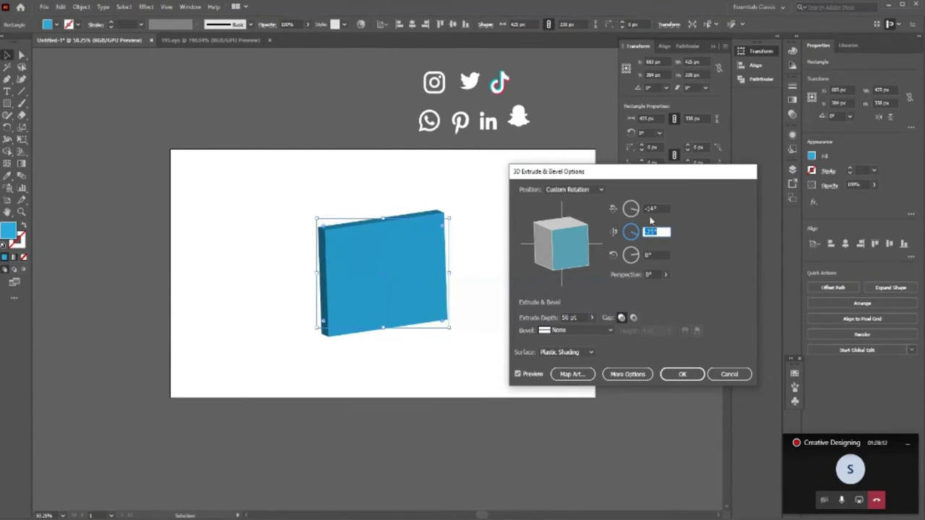
- Drag the preview cube and enter -31 to tilt the slab to about -15°, -25°, 6°
{"action": "mouse_move", "coordinate": [562, 246]}
{"action": "left_mouse_down"}
{"action": "mouse_move", "coordinate": [554, 249]}
{"action": "mouse_move", "coordinate": [511, 426]}
{"action": "left_mouse_up"}
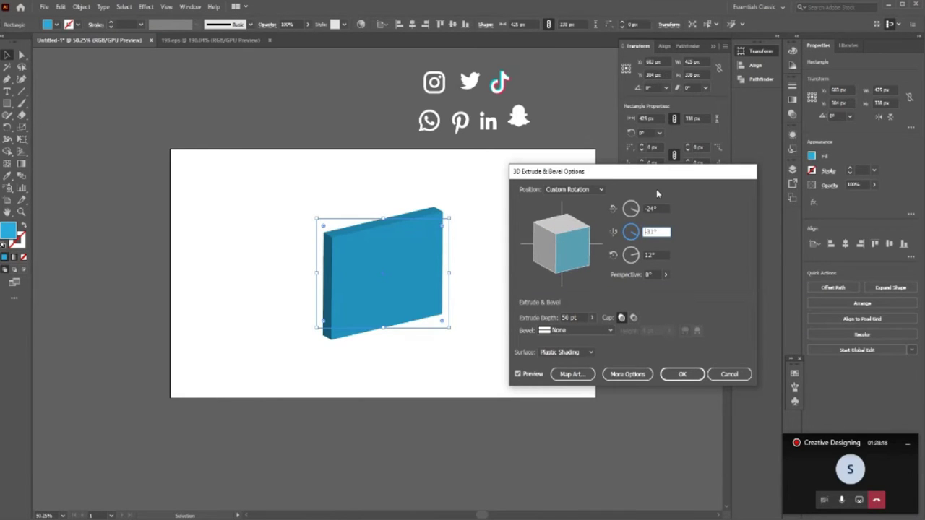
{"action": "type", "text": "-31"}
{"action": "left_click_drag", "start_coordinate": [575, 256], "coordinate": [523, 346]}
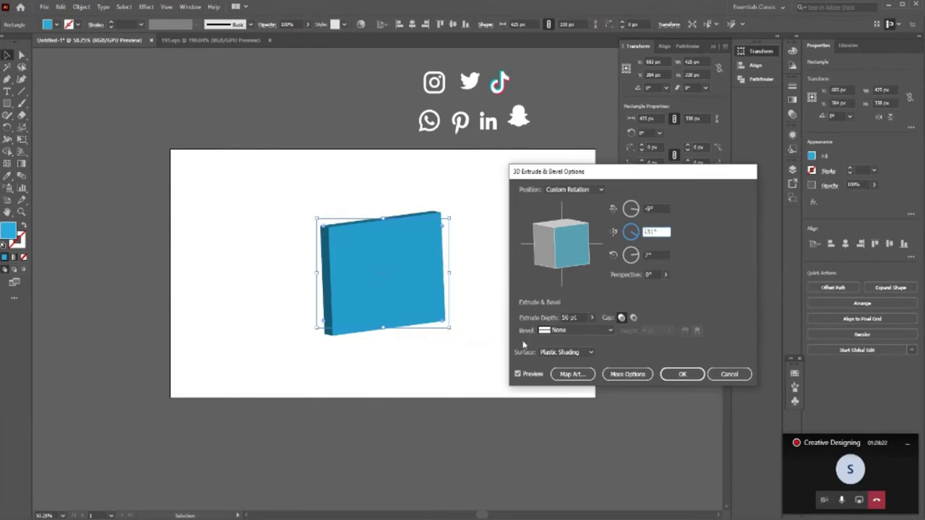
{"action": "left_click_drag", "start_coordinate": [571, 253], "coordinate": [568, 298]}
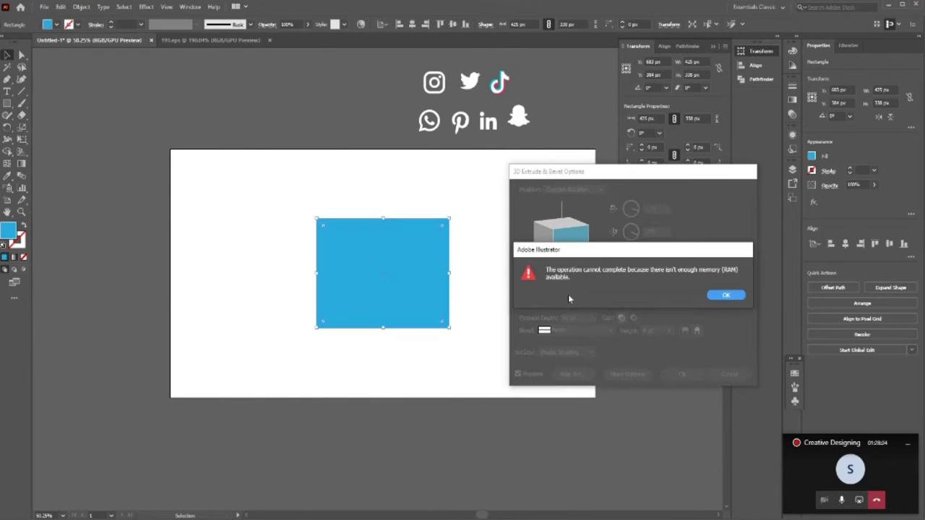
{"action": "left_click", "coordinate": [723, 295]}
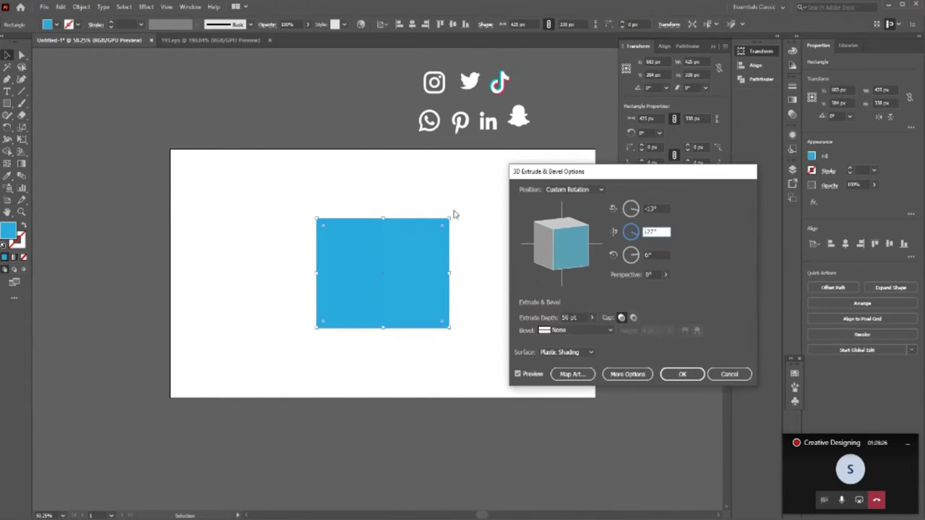
{"action": "mouse_move", "coordinate": [574, 254]}
{"action": "left_mouse_down"}
{"action": "mouse_move", "coordinate": [583, 249]}
{"action": "mouse_move", "coordinate": [578, 260]}
{"action": "left_mouse_up"}
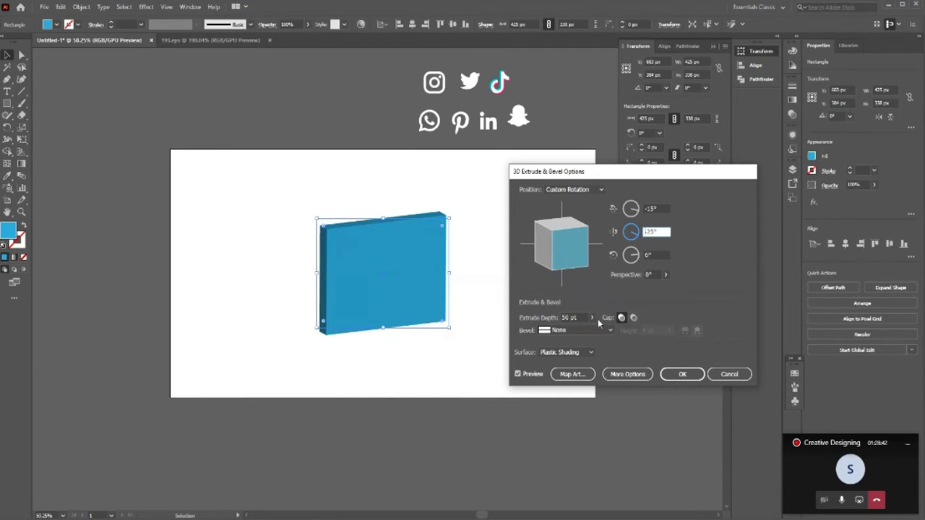
- Adjust the Extrude Depth with its slider, past a memory alert, to about 607 pt
{"action": "left_click", "coordinate": [564, 318]}
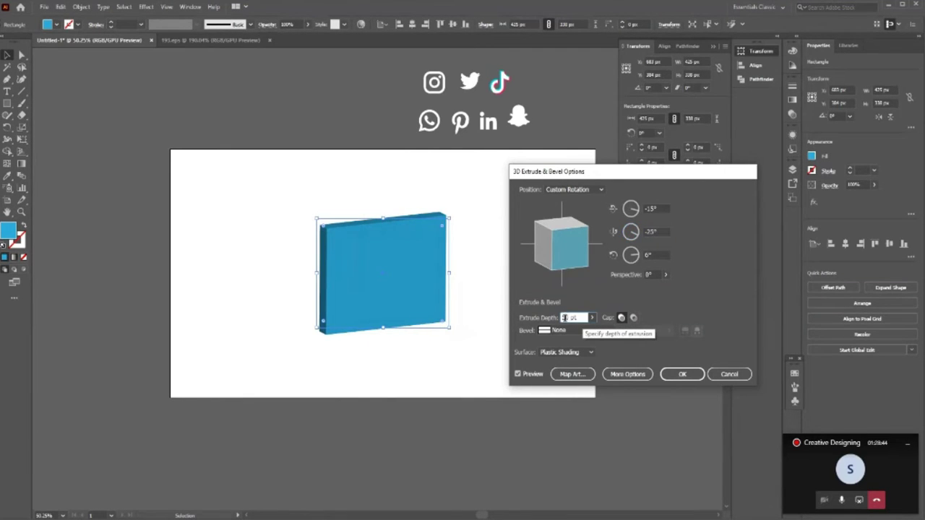
{"action": "key", "text": "Tab"}
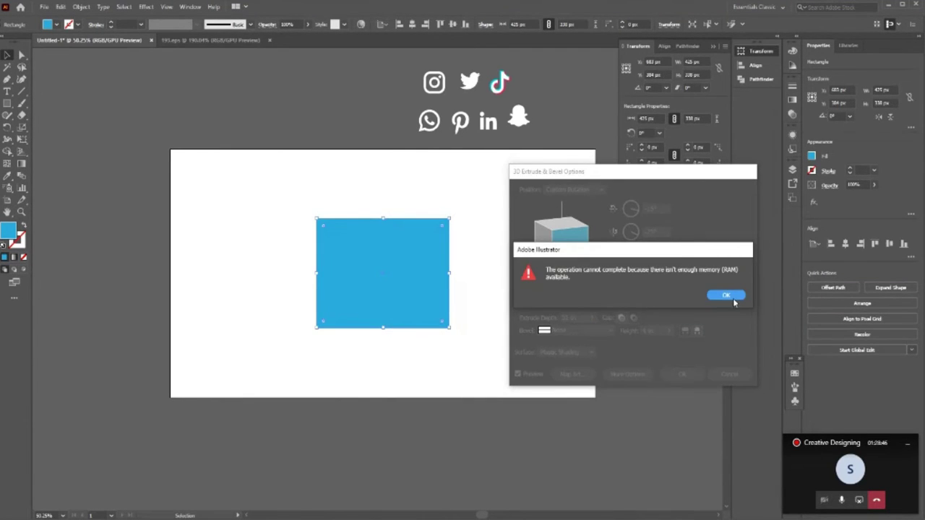
{"action": "left_click", "coordinate": [732, 297]}
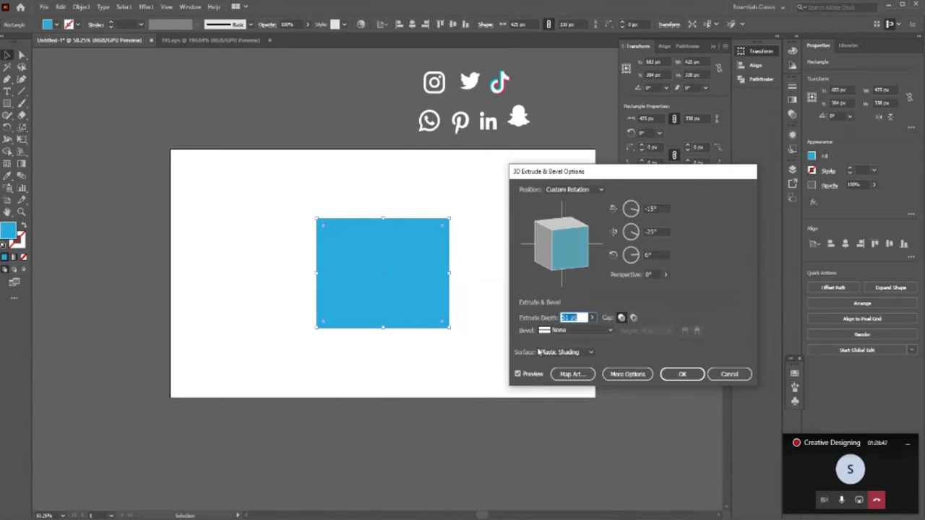
{"action": "left_click", "coordinate": [593, 318]}
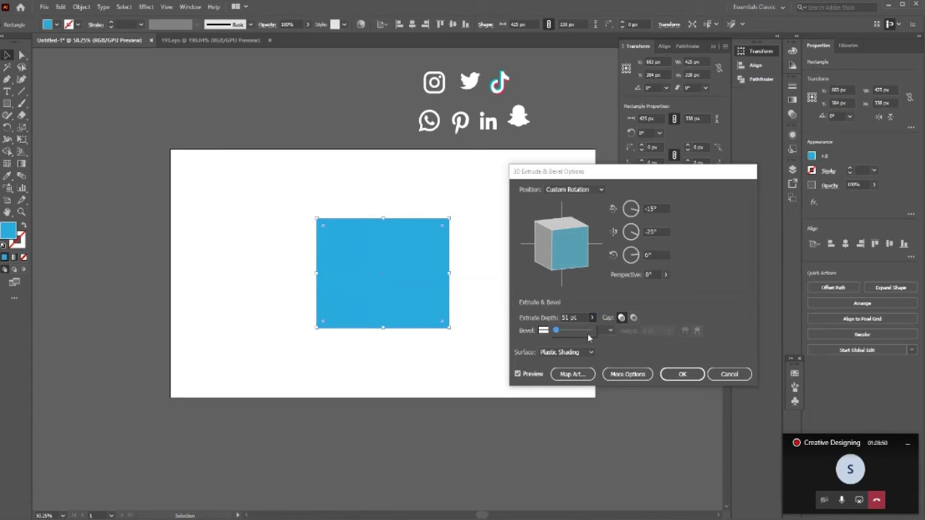
{"action": "left_click_drag", "start_coordinate": [558, 331], "coordinate": [569, 332]}
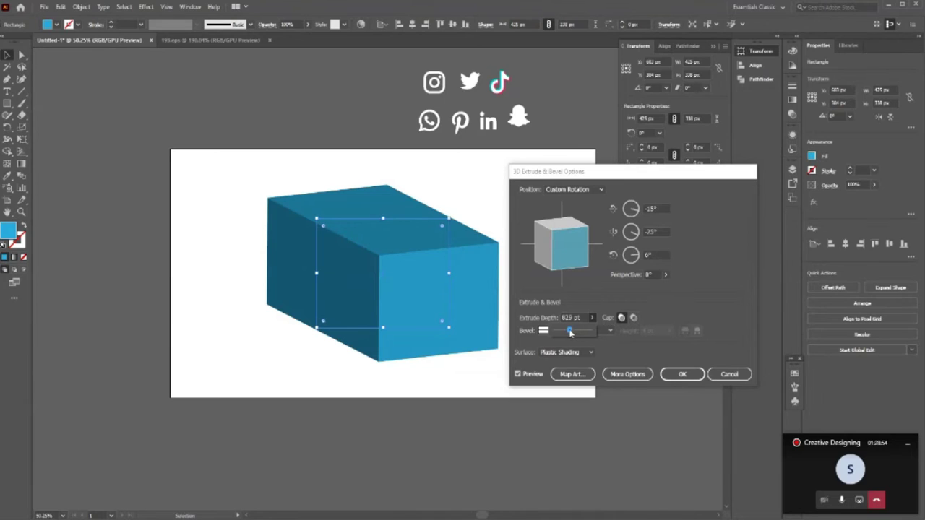
{"action": "left_click_drag", "start_coordinate": [569, 332], "coordinate": [566, 331]}
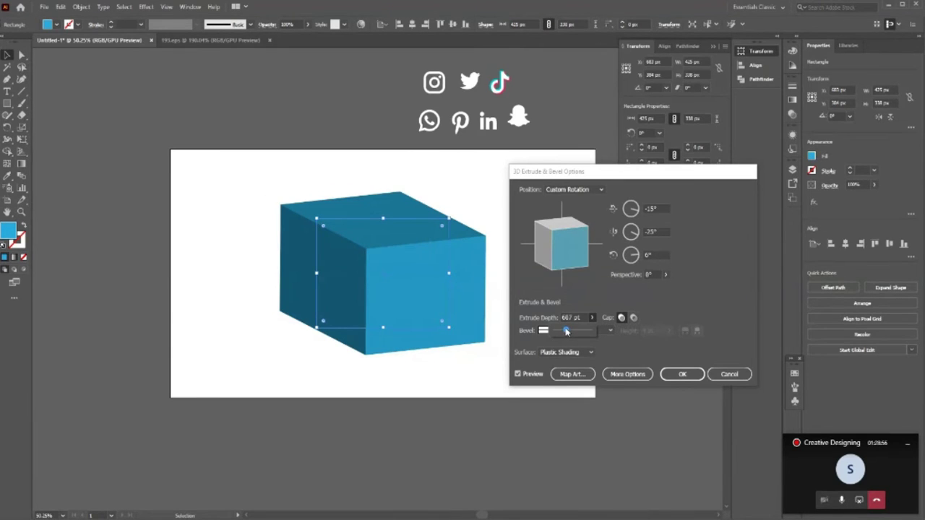
- Lower the extrusion depth to about 261 pt between memory alerts, then confirm the 3D settings
{"action": "left_click", "coordinate": [737, 301]}
{"action": "left_click", "coordinate": [592, 317]}
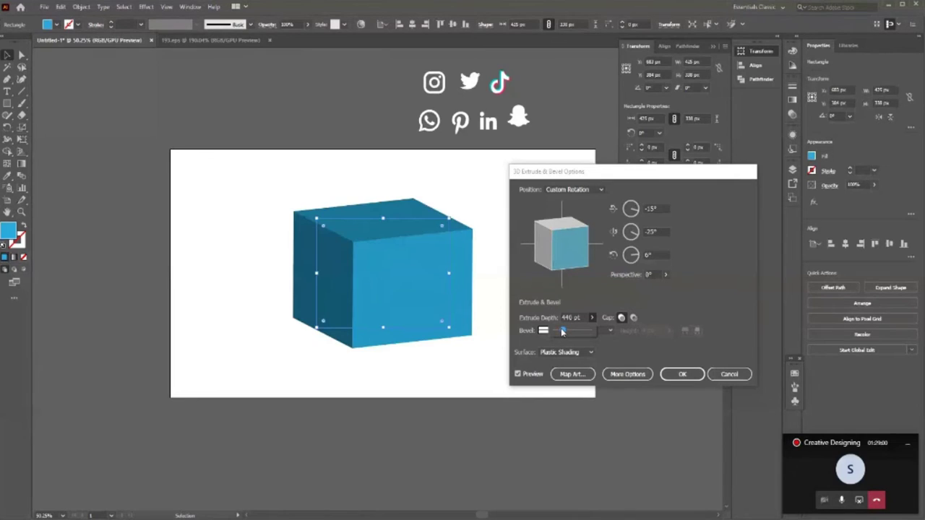
{"action": "left_click_drag", "start_coordinate": [563, 331], "coordinate": [561, 333]}
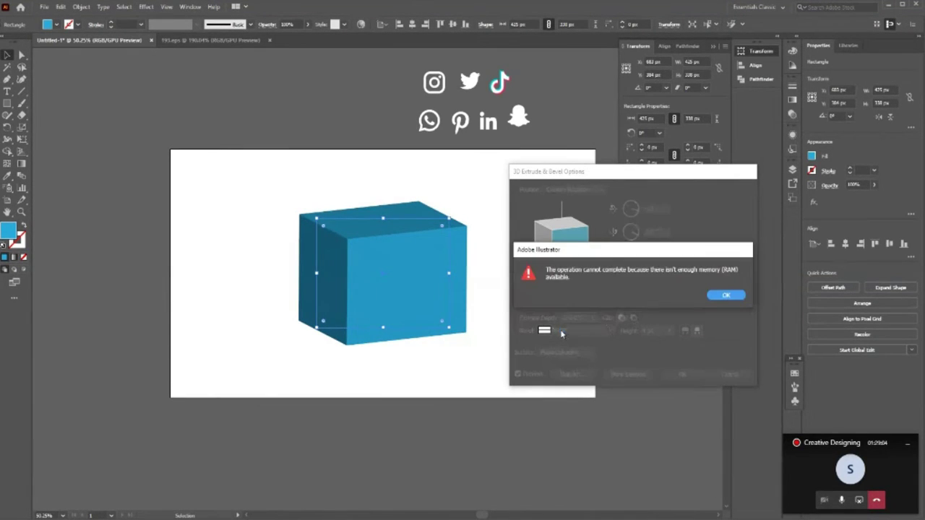
{"action": "left_click", "coordinate": [724, 295]}
{"action": "left_click", "coordinate": [591, 317]}
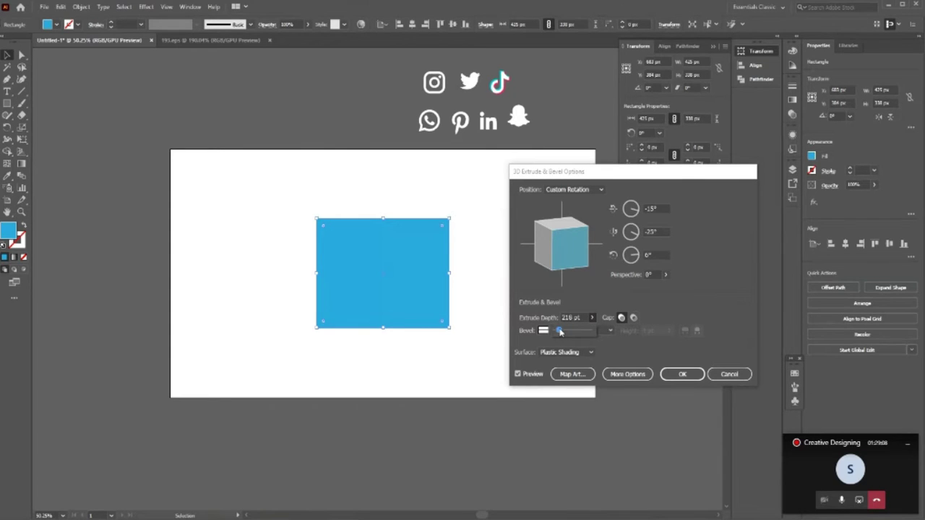
{"action": "left_click_drag", "start_coordinate": [560, 331], "coordinate": [555, 329]}
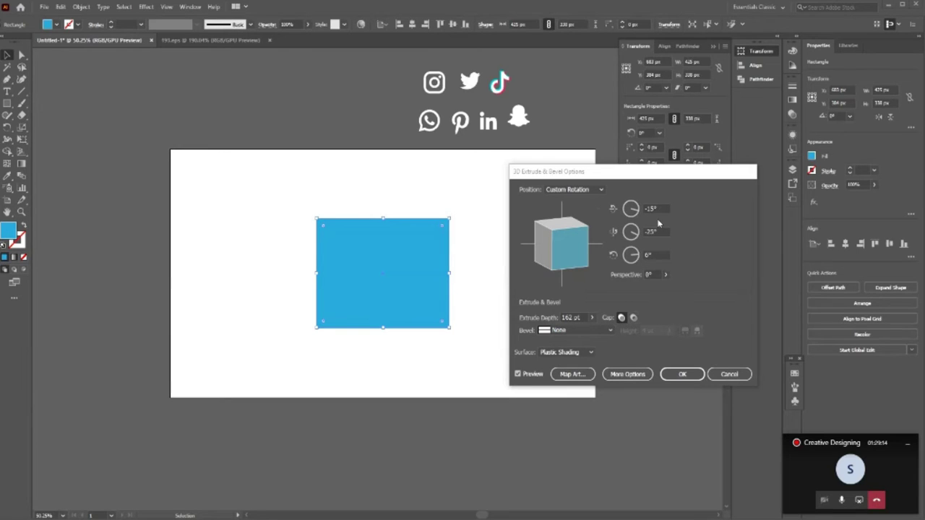
{"action": "left_click", "coordinate": [630, 208]}
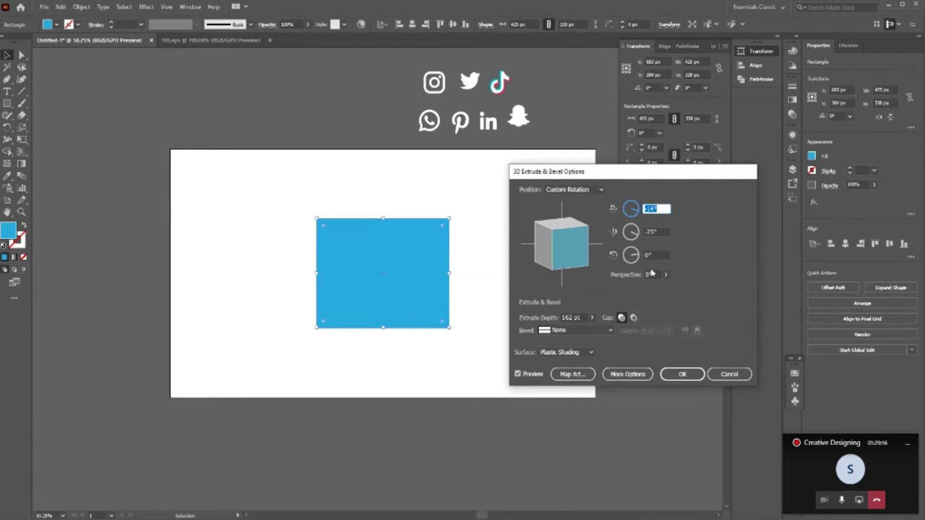
{"action": "left_click", "coordinate": [745, 377]}
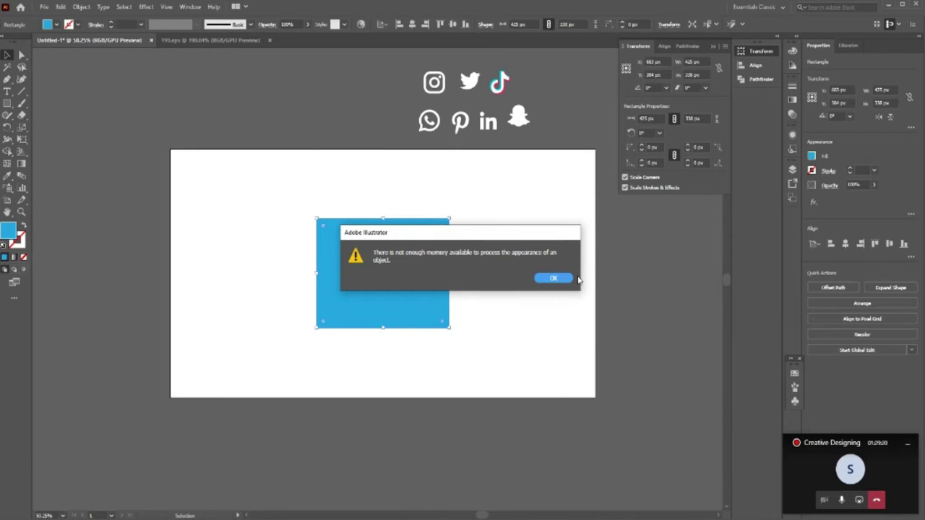
- Dismiss the memory alert and reopen 3D Extrude & Bevel Options, leaving the depth unchanged
{"action": "left_click", "coordinate": [553, 278]}
{"action": "left_click", "coordinate": [146, 6]}
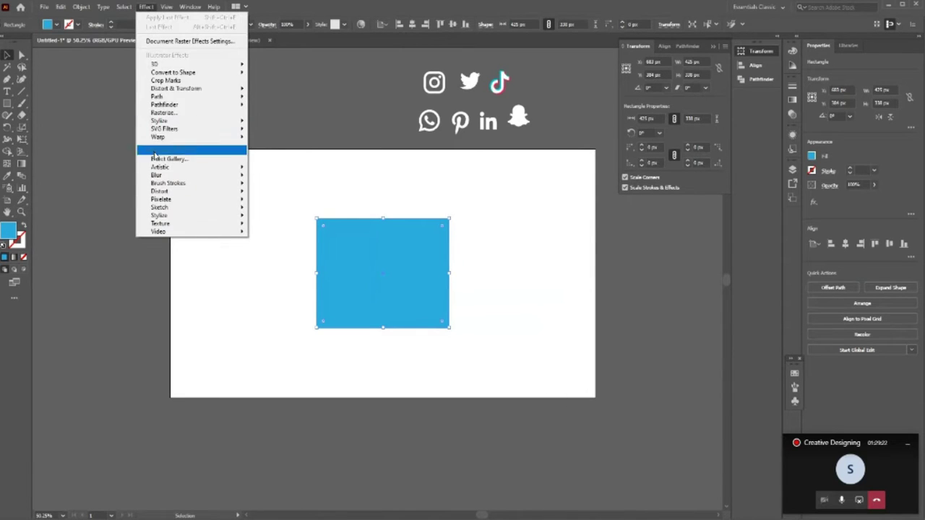
{"action": "left_click", "coordinate": [278, 67]}
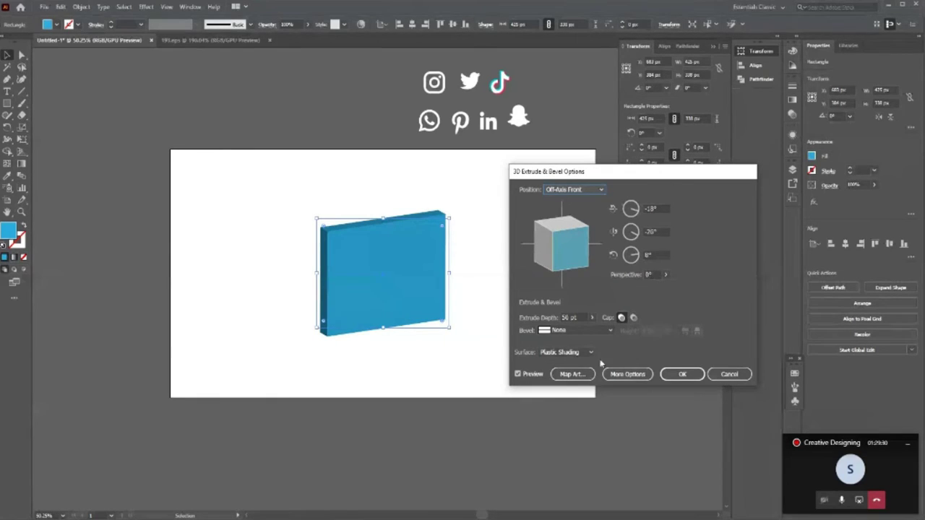
{"action": "left_click", "coordinate": [592, 317]}
{"action": "left_click", "coordinate": [592, 318]}
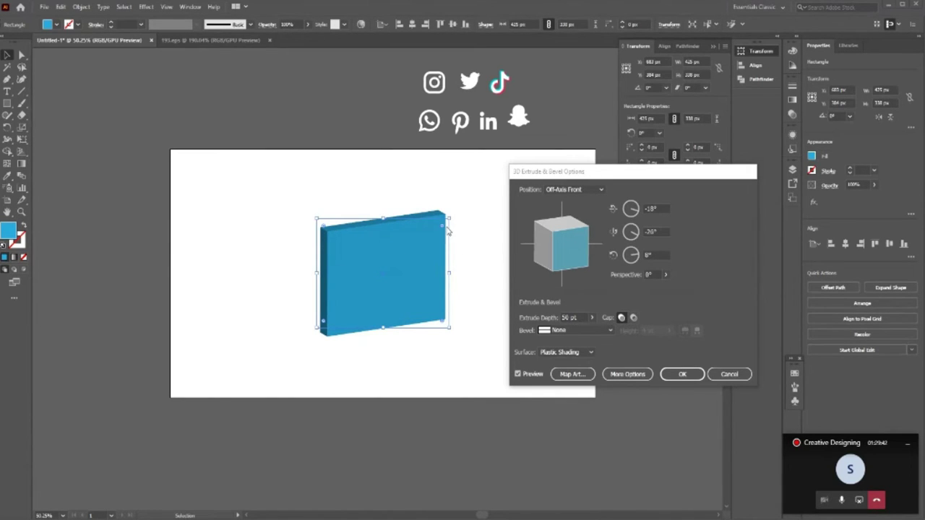
- Toggle Cap off and on, move the light in More Options, then cancel the 3D effect
{"action": "left_click", "coordinate": [633, 317]}
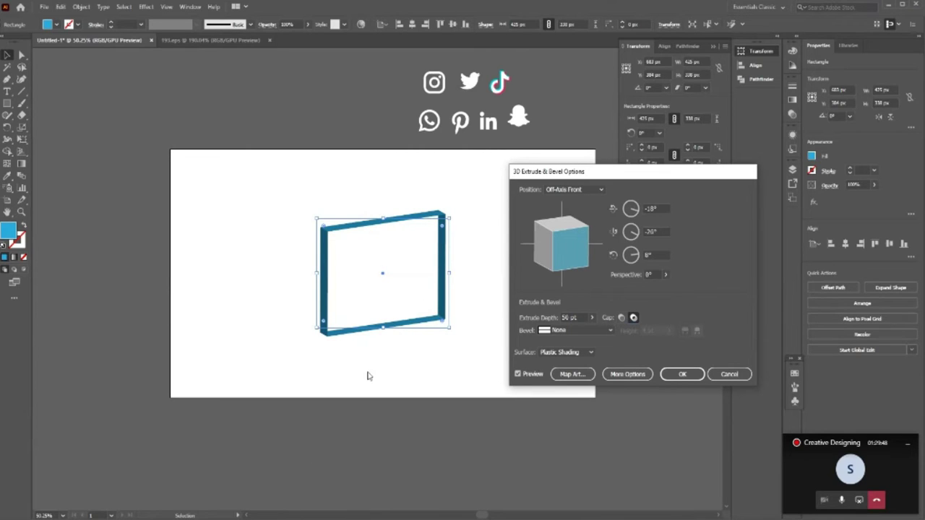
{"action": "left_click", "coordinate": [622, 318]}
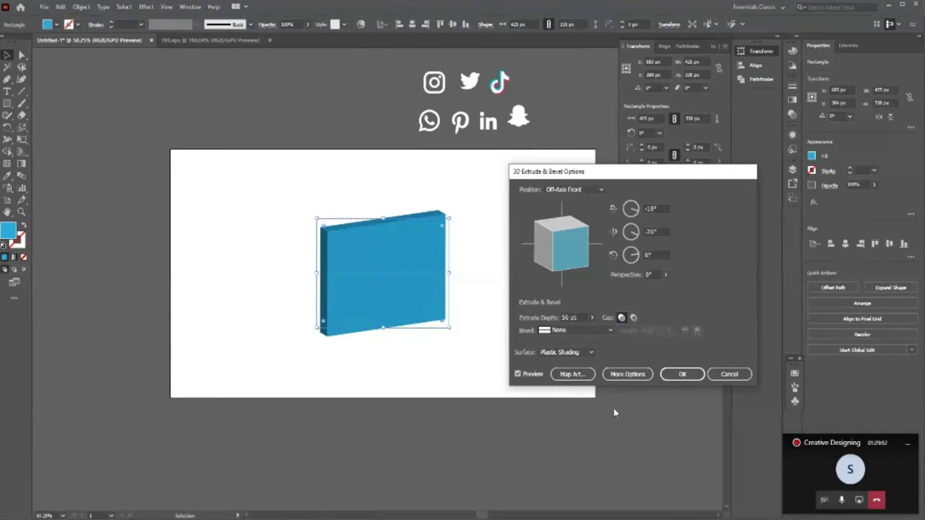
{"action": "left_click", "coordinate": [623, 374]}
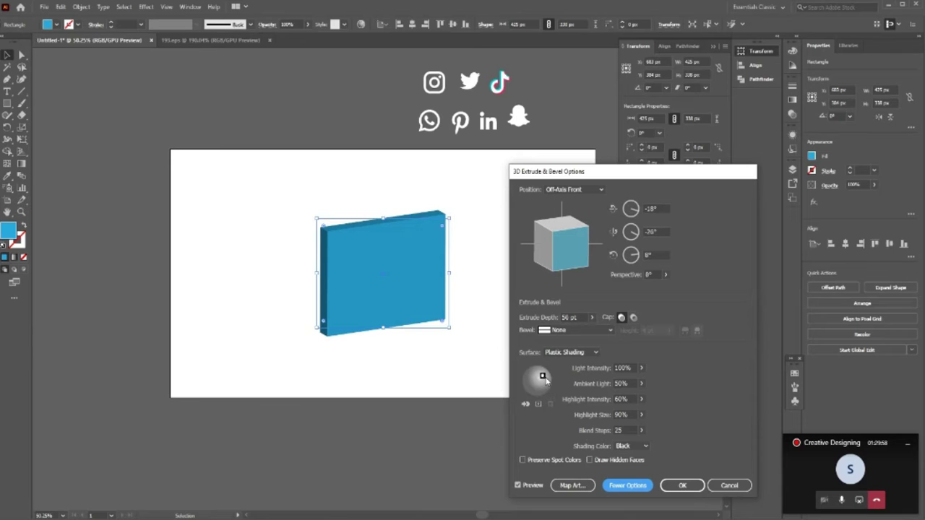
{"action": "left_click_drag", "start_coordinate": [543, 378], "coordinate": [539, 380]}
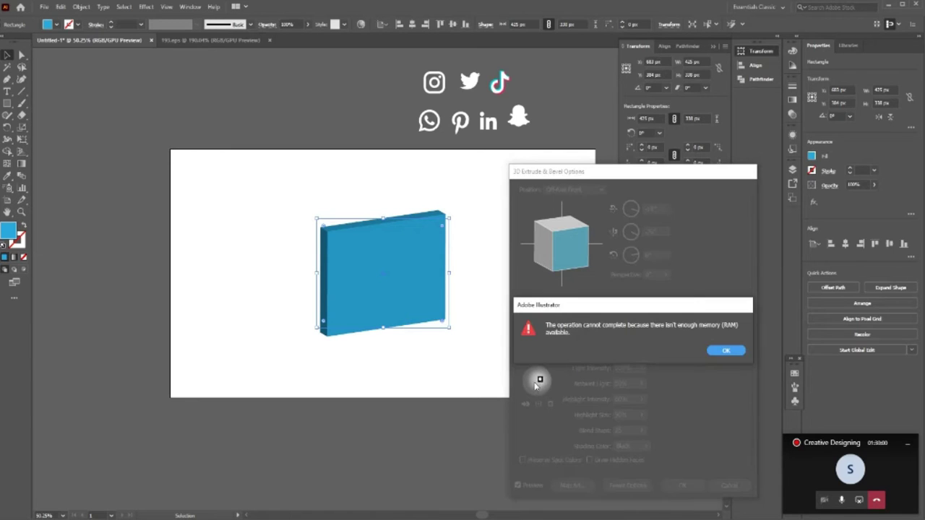
{"action": "left_click", "coordinate": [725, 350]}
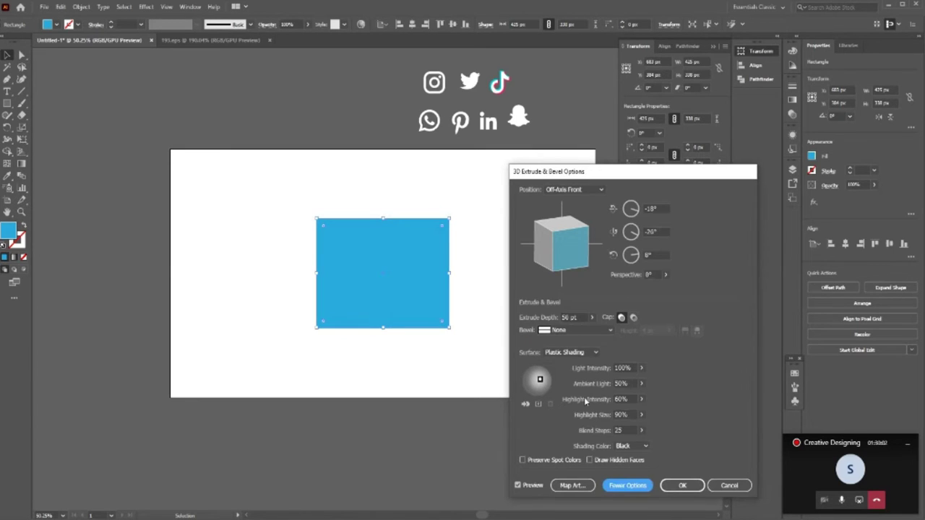
{"action": "left_click", "coordinate": [729, 485]}
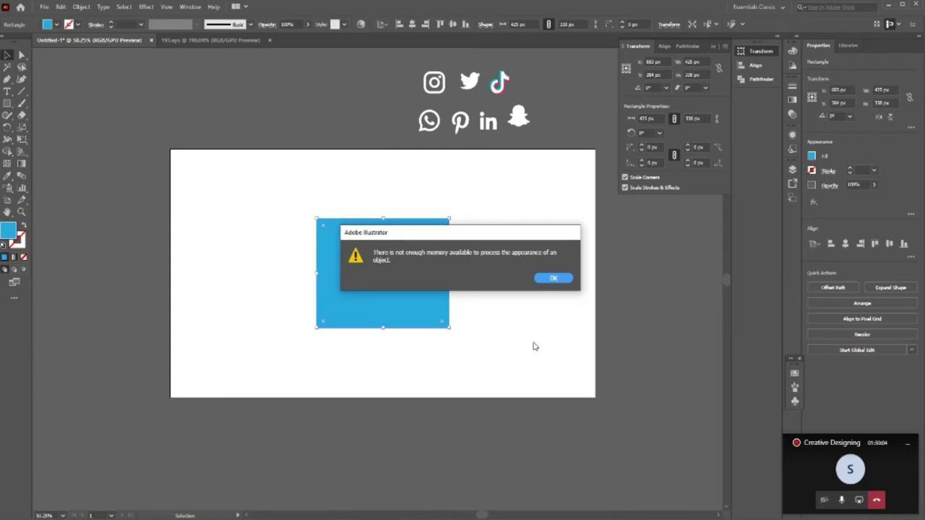
{"action": "left_click", "coordinate": [553, 278]}
{"action": "left_click", "coordinate": [146, 7]}
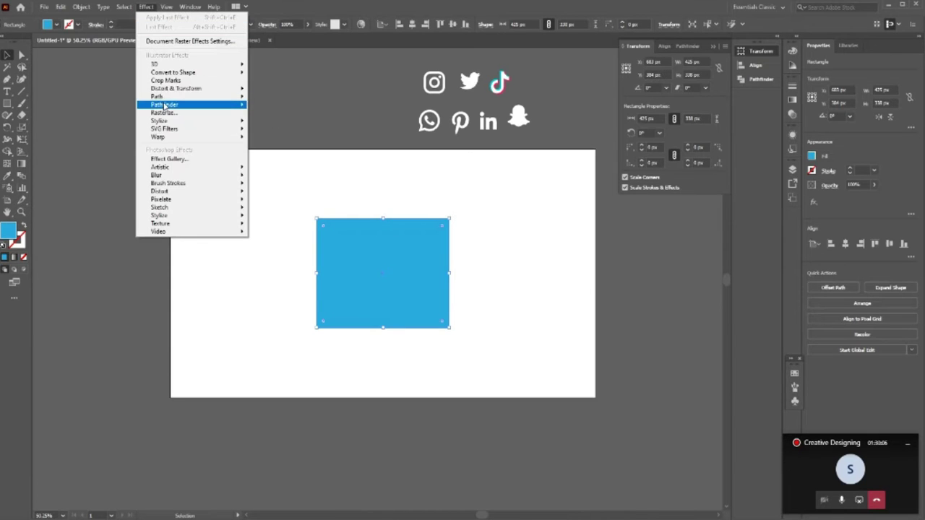
{"action": "left_click", "coordinate": [274, 65]}
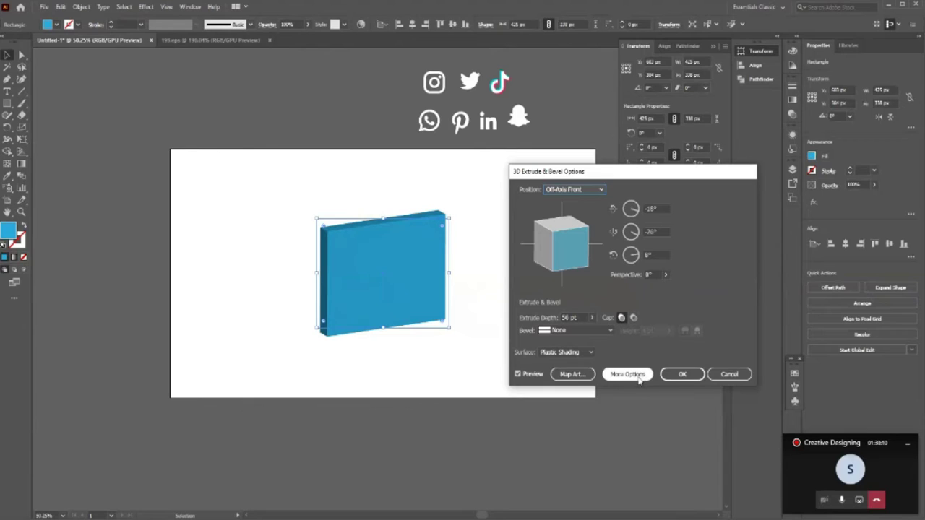
{"action": "left_click", "coordinate": [627, 374]}
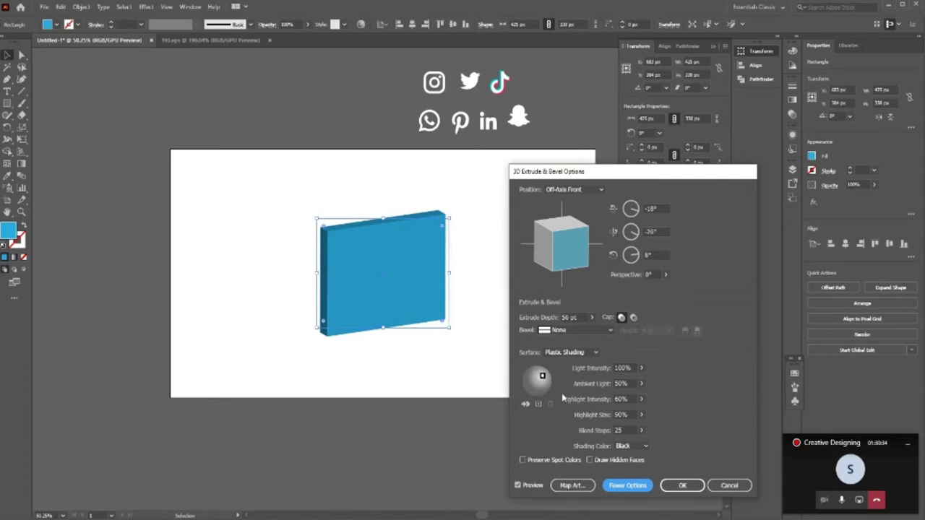
{"action": "left_click", "coordinate": [595, 353]}
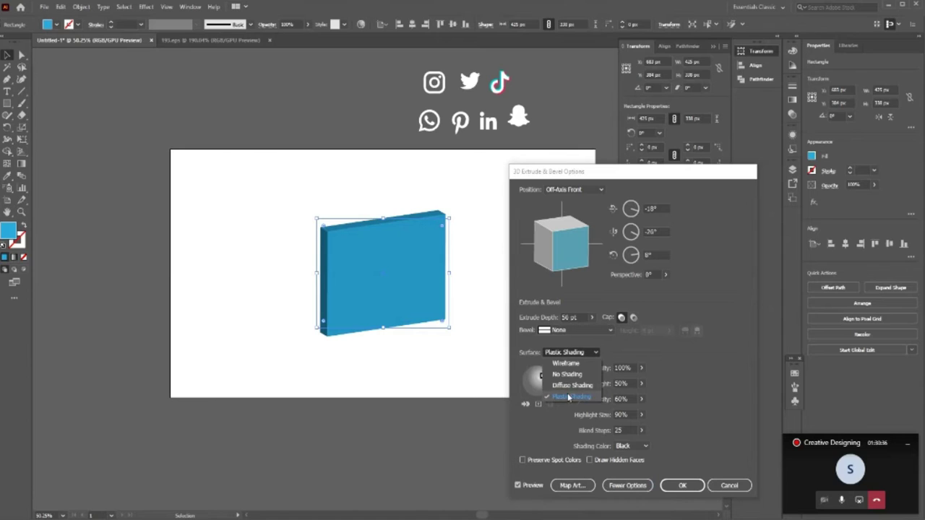
{"action": "left_click", "coordinate": [576, 363]}
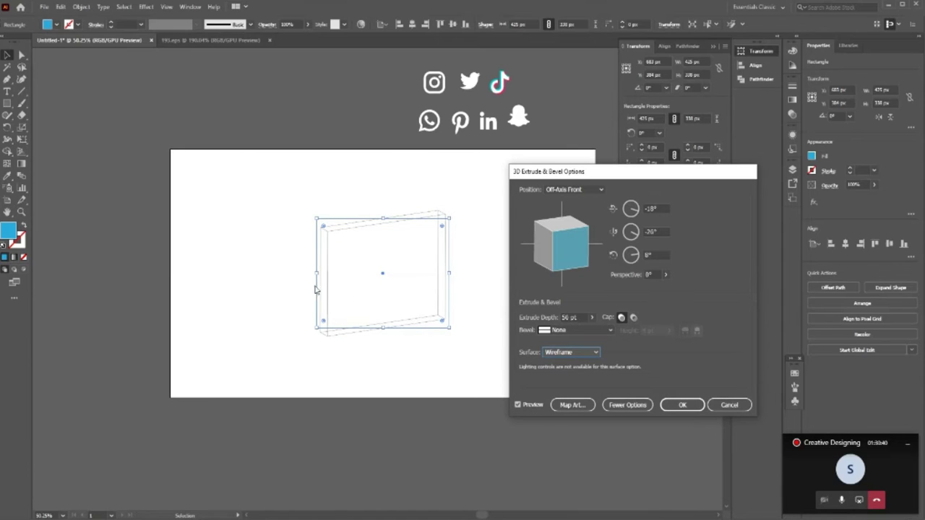
{"action": "left_click", "coordinate": [576, 352]}
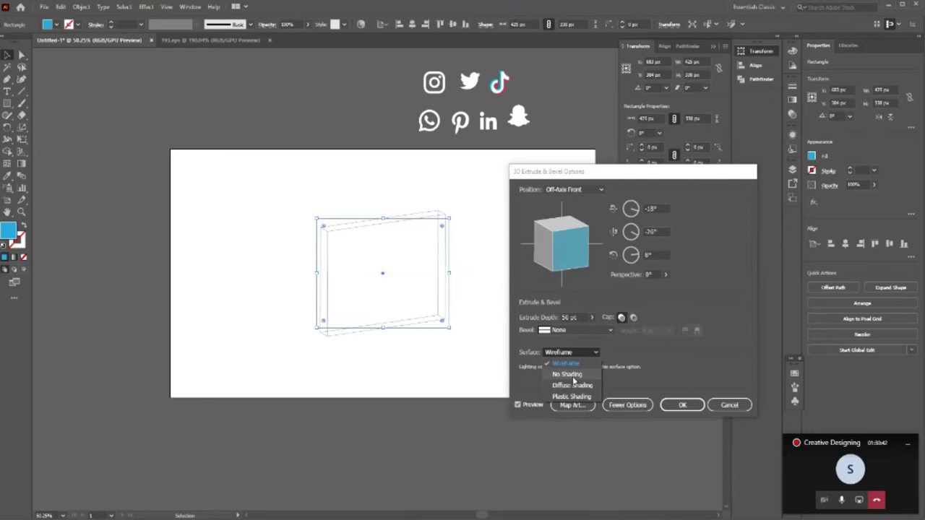
{"action": "left_click", "coordinate": [581, 371]}
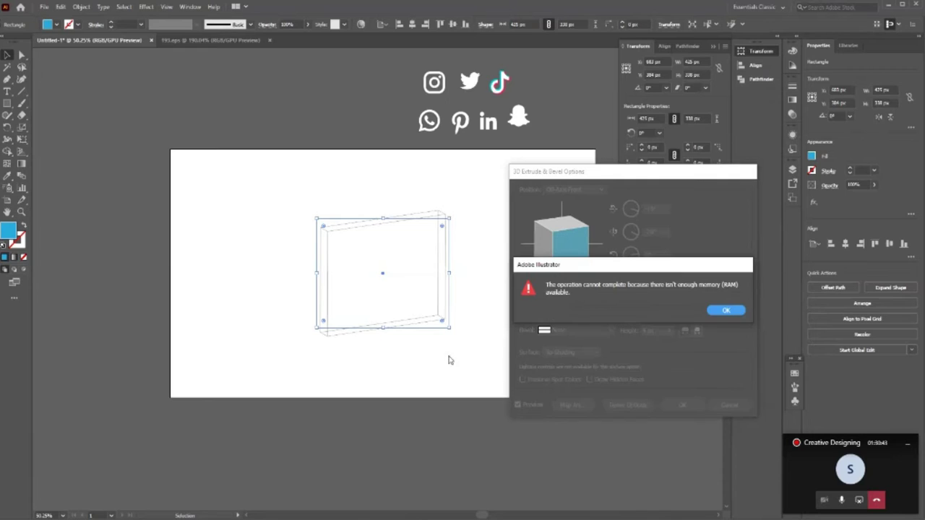
{"action": "left_click", "coordinate": [726, 311]}
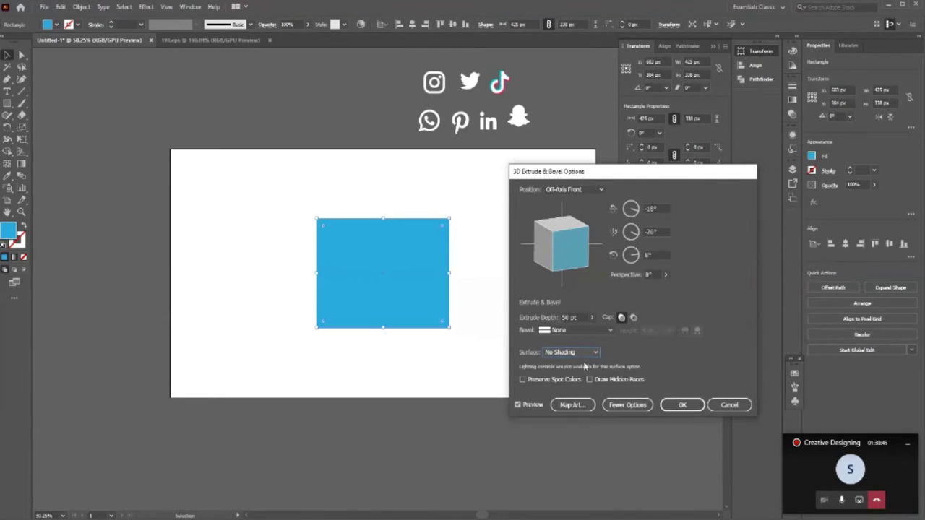
{"action": "left_click", "coordinate": [728, 407]}
{"action": "left_click", "coordinate": [552, 279]}
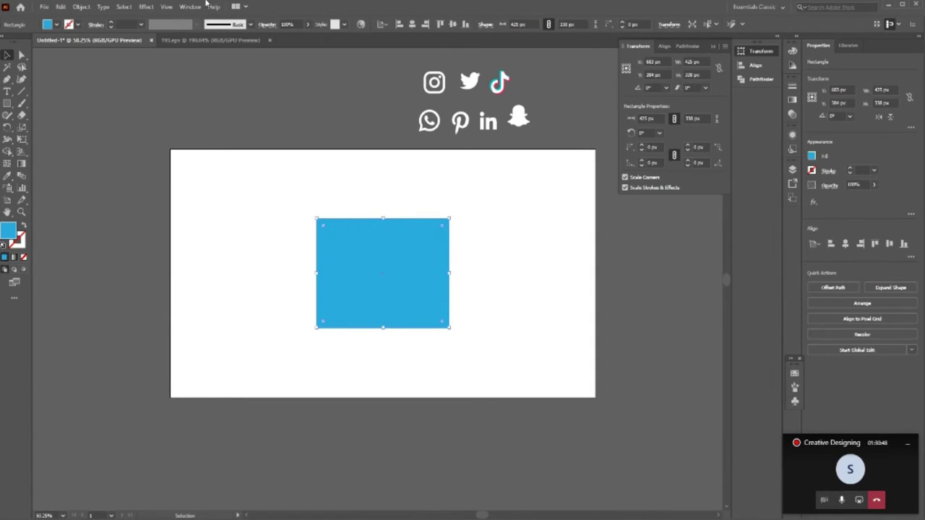
{"action": "left_click", "coordinate": [146, 6]}
{"action": "mouse_move", "coordinate": [155, 65]}
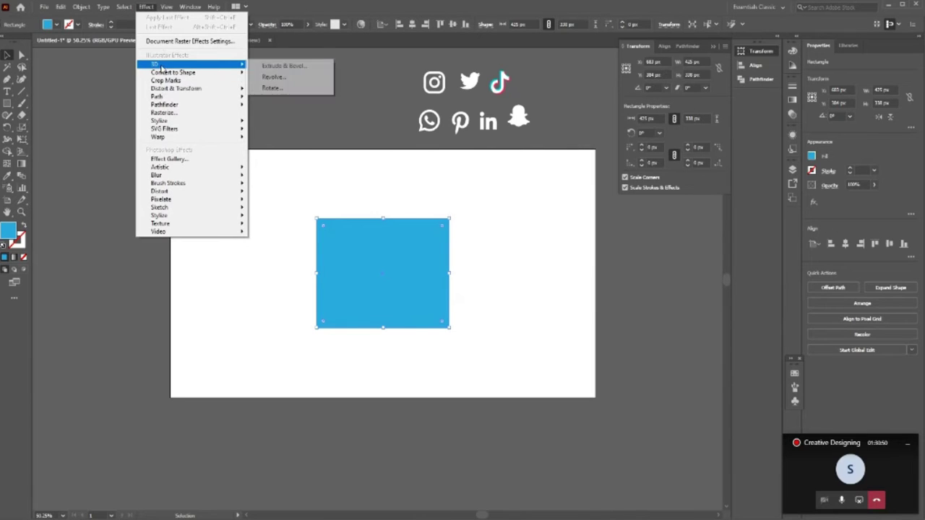
{"action": "left_click", "coordinate": [285, 67]}
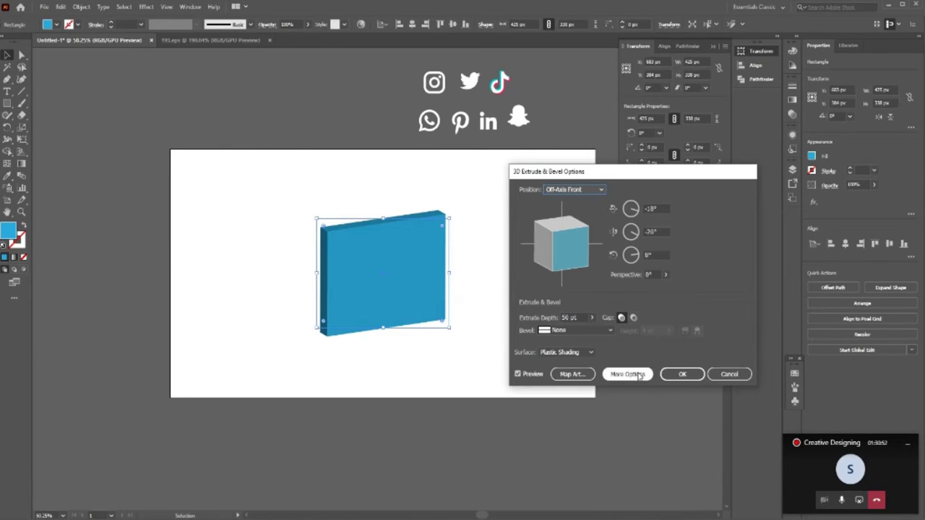
{"action": "left_click", "coordinate": [628, 373]}
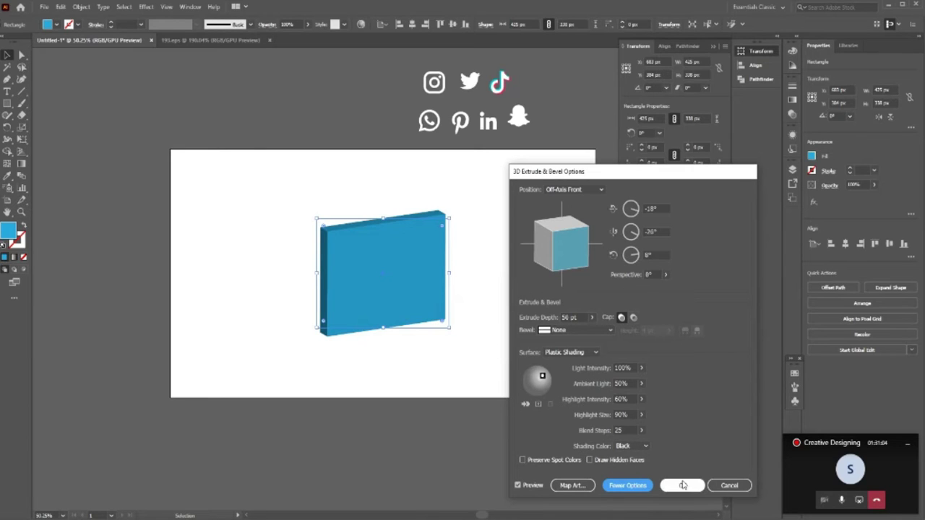
{"action": "left_click", "coordinate": [644, 447]}
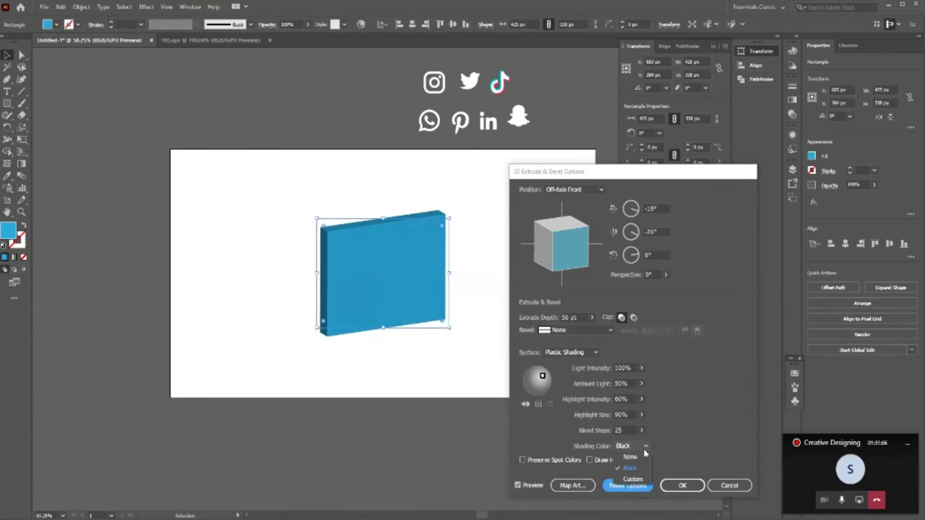
{"action": "left_click", "coordinate": [633, 479]}
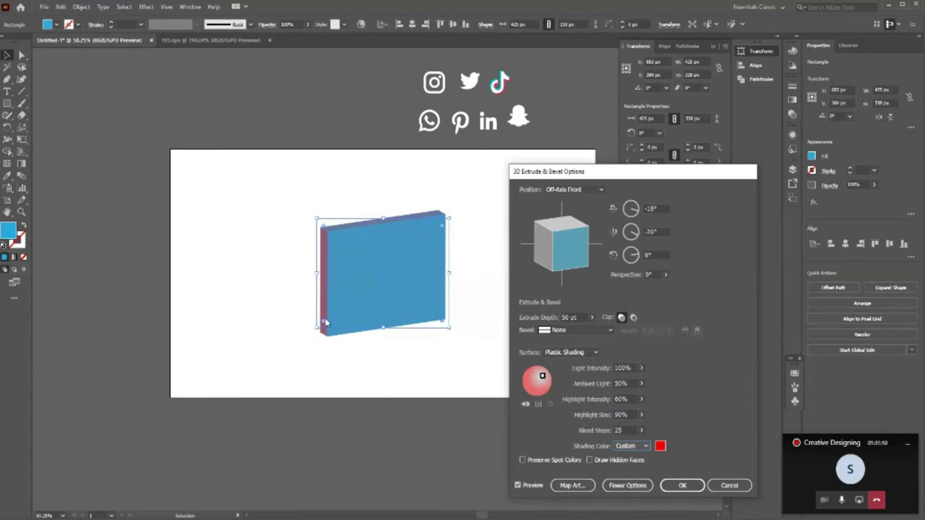
{"action": "left_click", "coordinate": [660, 446]}
{"action": "left_click", "coordinate": [630, 134]}
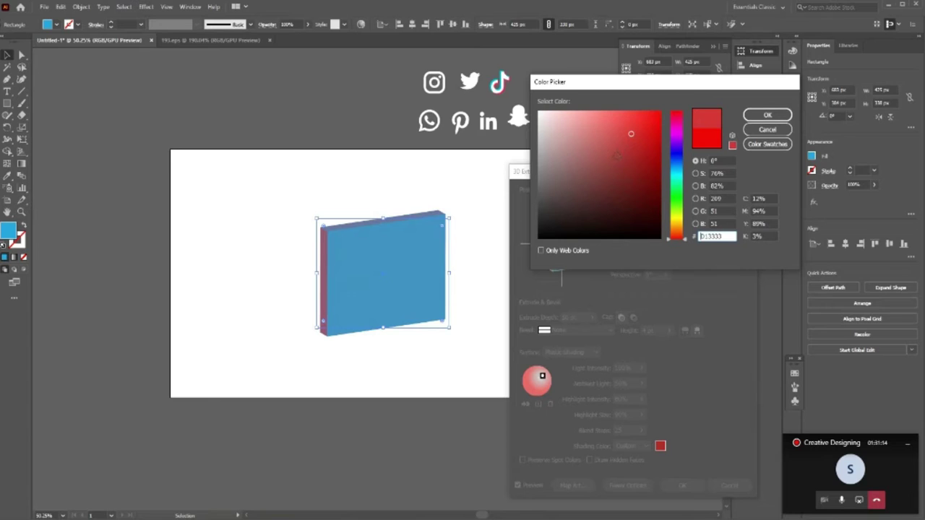
{"action": "left_click_drag", "start_coordinate": [684, 187], "coordinate": [681, 200]}
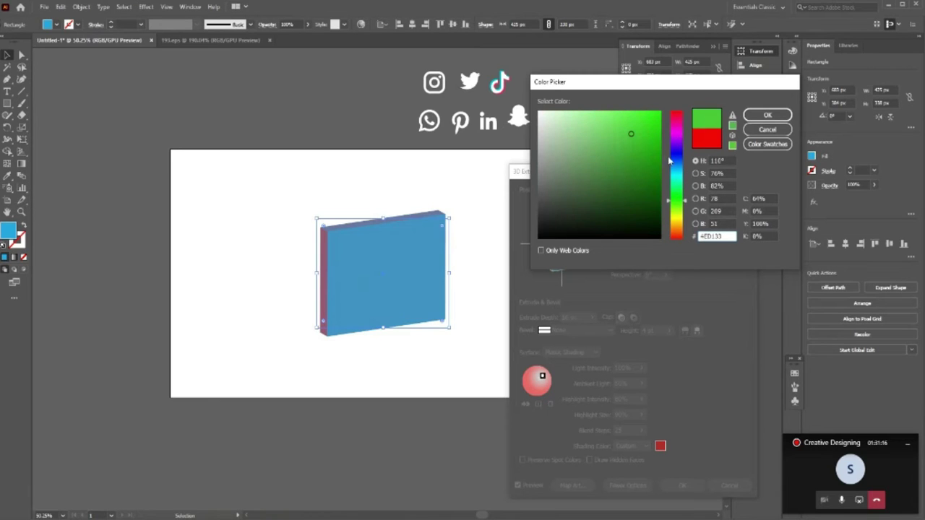
{"action": "left_click_drag", "start_coordinate": [677, 152], "coordinate": [678, 116]}
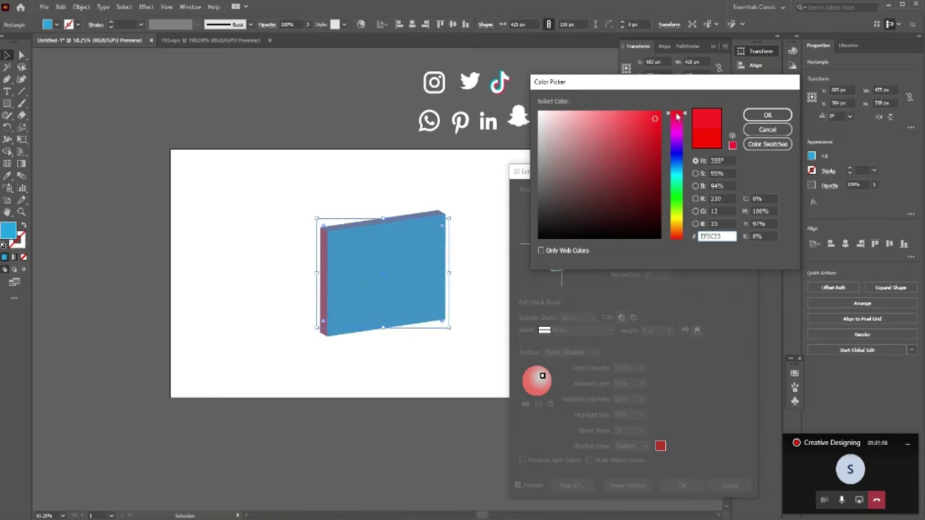
{"action": "left_click", "coordinate": [748, 115]}
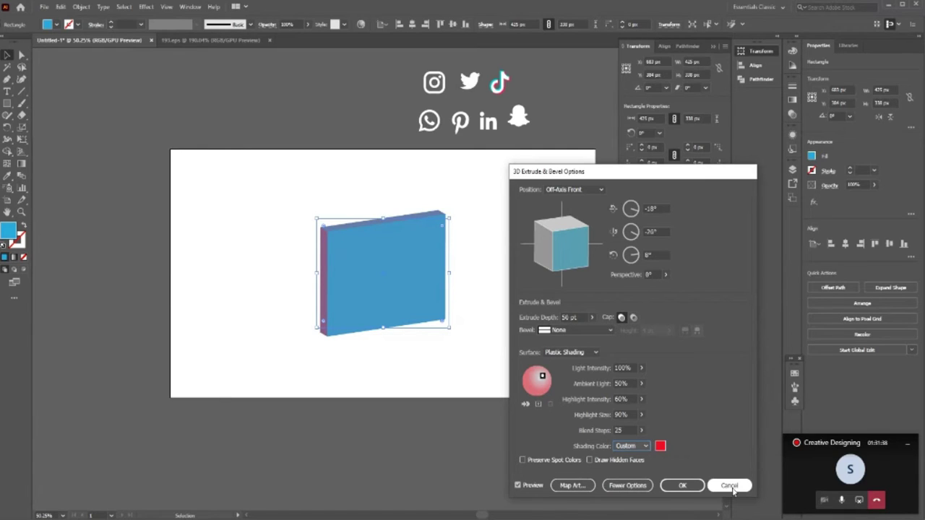
{"action": "left_click", "coordinate": [729, 485]}
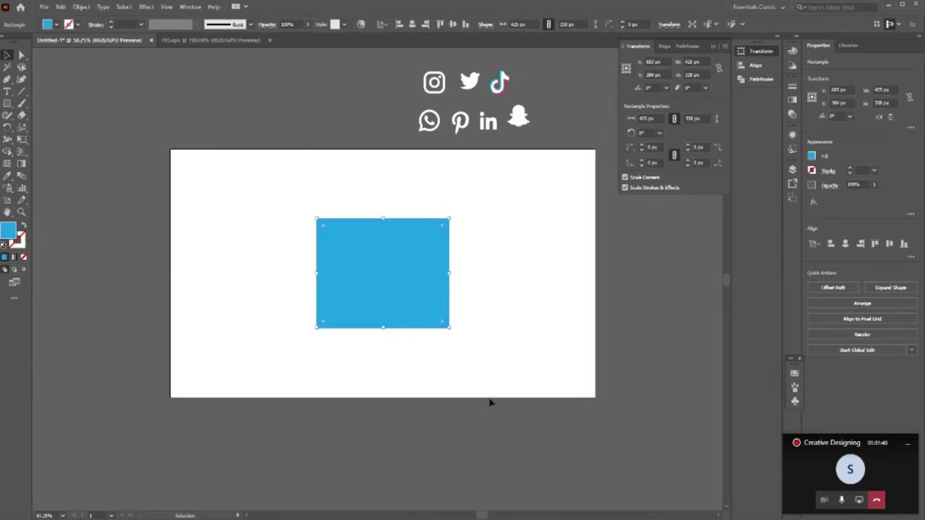
- Move the blue rectangle off the artboard to the left and draw a circle on the artboard
{"action": "left_click", "coordinate": [501, 343]}
{"action": "mouse_move", "coordinate": [383, 289]}
{"action": "left_mouse_down"}
{"action": "mouse_move", "coordinate": [293, 296]}
{"action": "mouse_move", "coordinate": [100, 280]}
{"action": "left_mouse_up"}
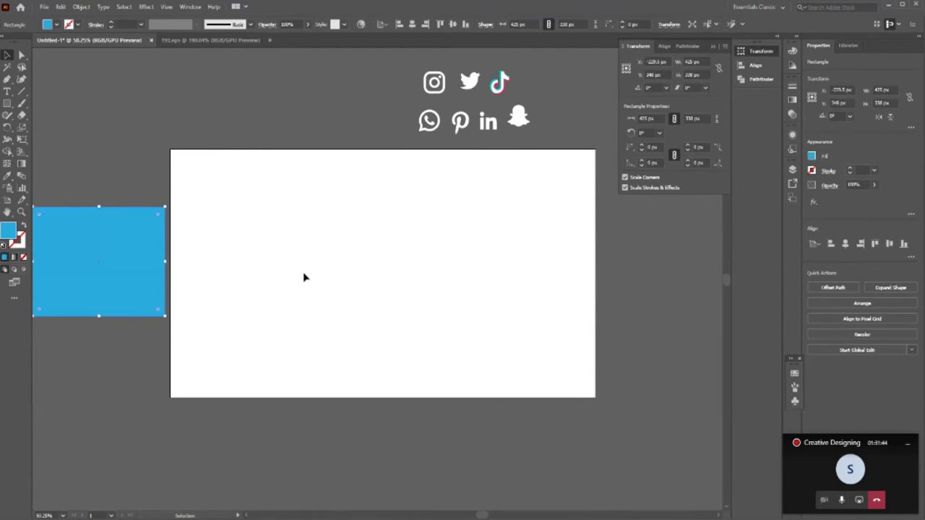
{"action": "left_click", "coordinate": [365, 282]}
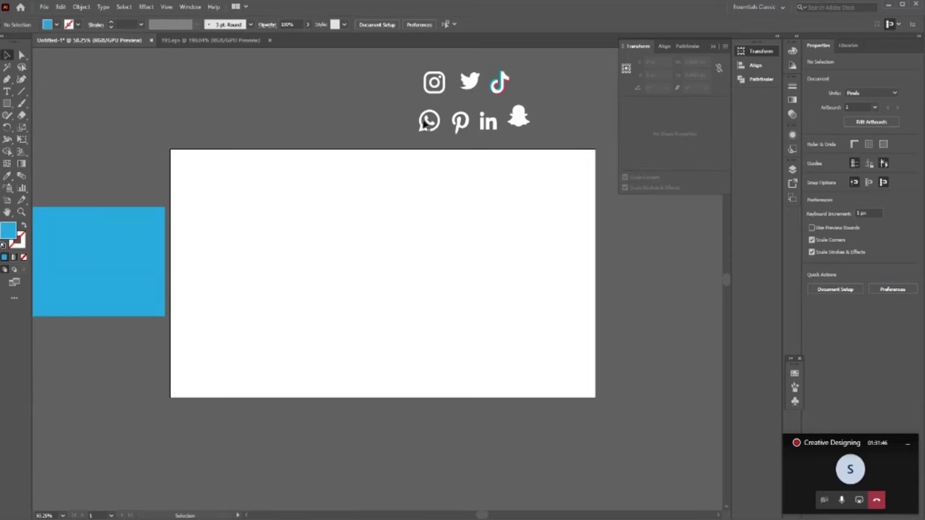
{"action": "key", "text": "l"}
{"action": "left_click_drag", "start_coordinate": [322, 251], "coordinate": [356, 284]}
{"action": "key", "text": "v"}
{"action": "left_click", "coordinate": [598, 318]}
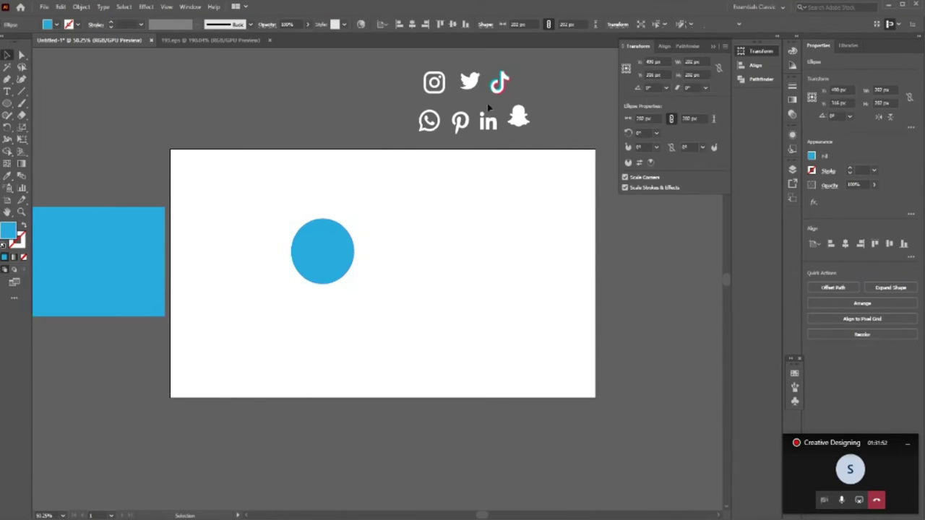
{"action": "scroll", "coordinate": [498, 145], "scroll_direction": "up", "scroll_amount": 2}
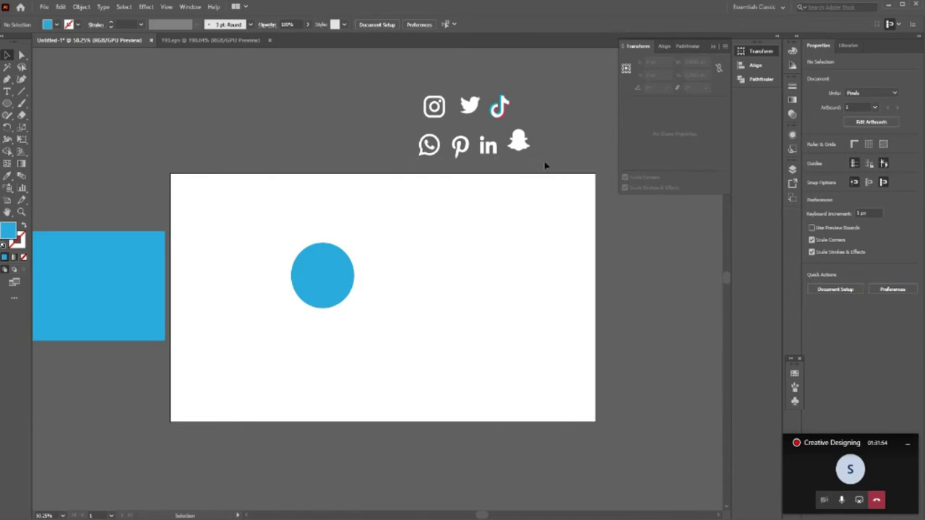
- Move the social icons right of the artboard, extend its top edge upward, and shift the circle up-left
{"action": "left_click", "coordinate": [428, 144]}
{"action": "left_click_drag", "start_coordinate": [429, 145], "coordinate": [620, 304]}
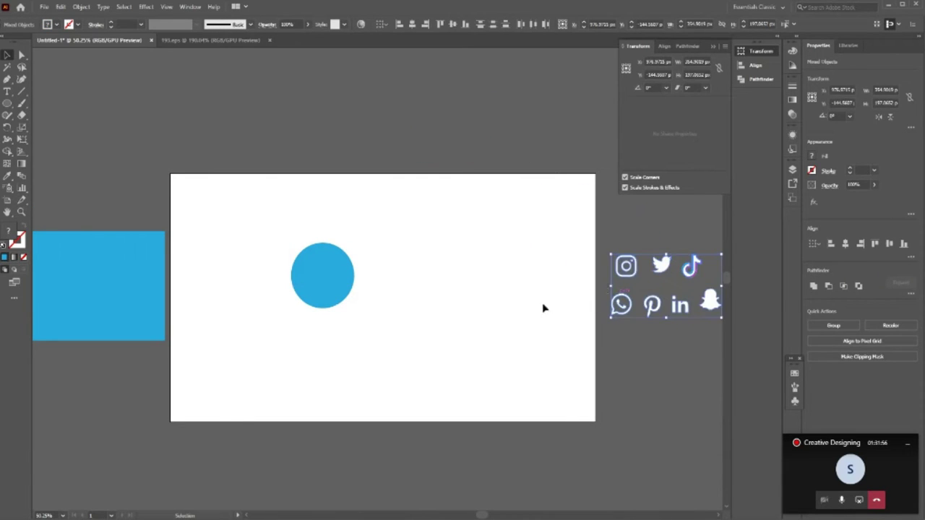
{"action": "left_click", "coordinate": [485, 322]}
{"action": "key", "text": "shift+o"}
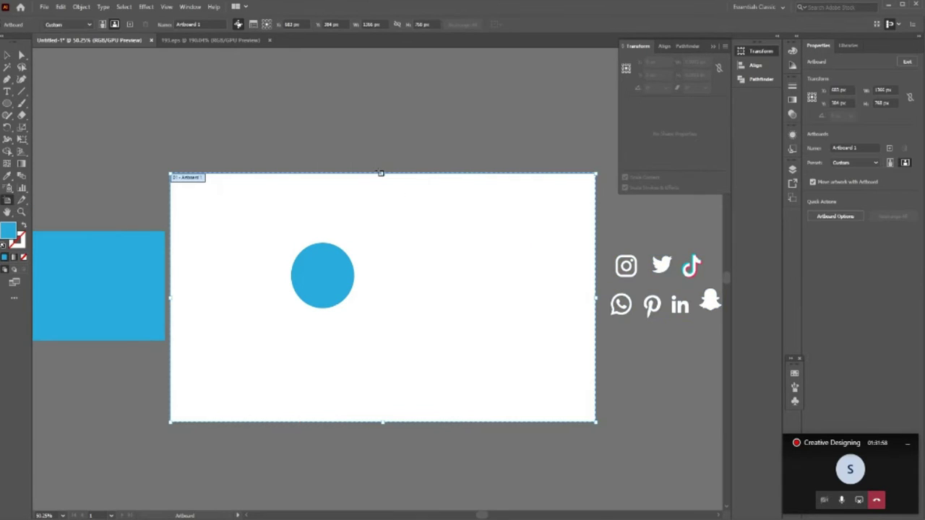
{"action": "left_click_drag", "start_coordinate": [381, 173], "coordinate": [380, 112]}
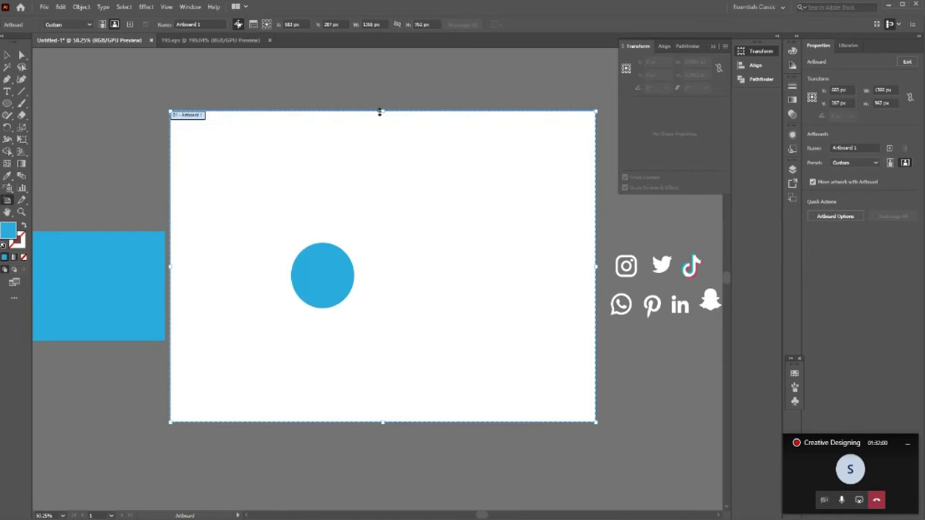
{"action": "left_click", "coordinate": [7, 55]}
{"action": "mouse_move", "coordinate": [324, 290]}
{"action": "left_mouse_down"}
{"action": "mouse_move", "coordinate": [301, 207]}
{"action": "mouse_move", "coordinate": [302, 251]}
{"action": "mouse_move", "coordinate": [323, 258]}
{"action": "mouse_move", "coordinate": [311, 228]}
{"action": "left_mouse_up"}
- Resize the circle to 168 px and make two copies to its right
{"action": "left_click", "coordinate": [310, 254]}
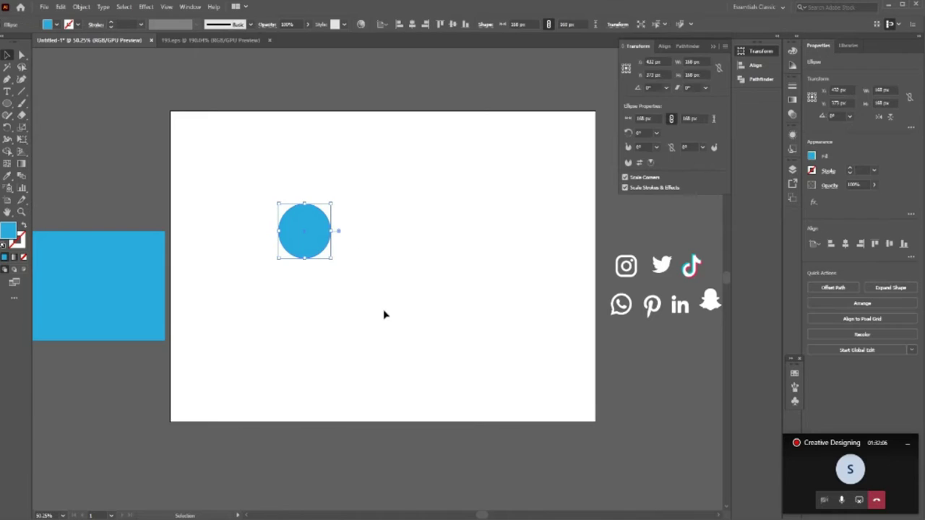
{"action": "left_click_drag", "start_coordinate": [314, 243], "coordinate": [446, 246]}
{"action": "left_click", "coordinate": [436, 288]}
{"action": "left_click", "coordinate": [448, 247]}
{"action": "key", "text": "shift+Left"}
{"action": "key", "text": "shift+Left"}
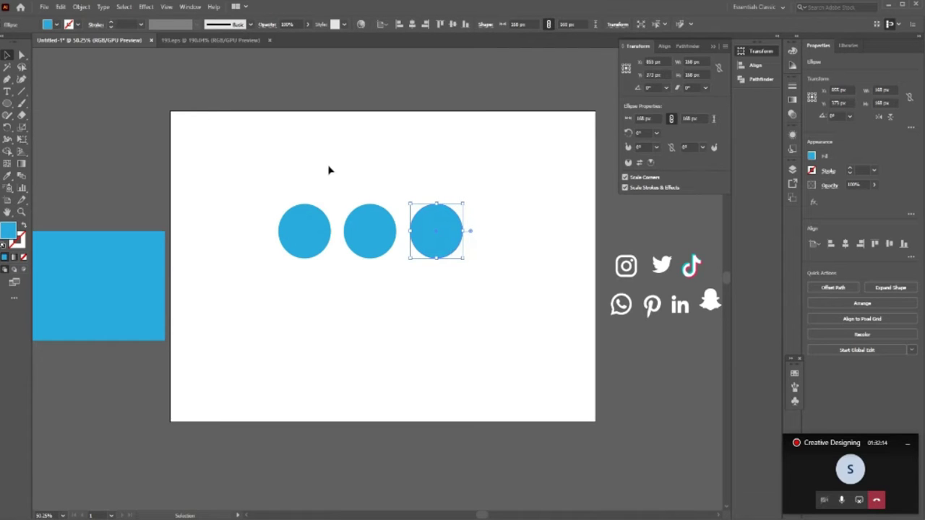
- Group the three circles, centre them on the artboard, and nudge the group upward
{"action": "left_click_drag", "start_coordinate": [250, 176], "coordinate": [469, 317]}
{"action": "key", "text": "ctrl+g"}
{"action": "left_click", "coordinate": [411, 24]}
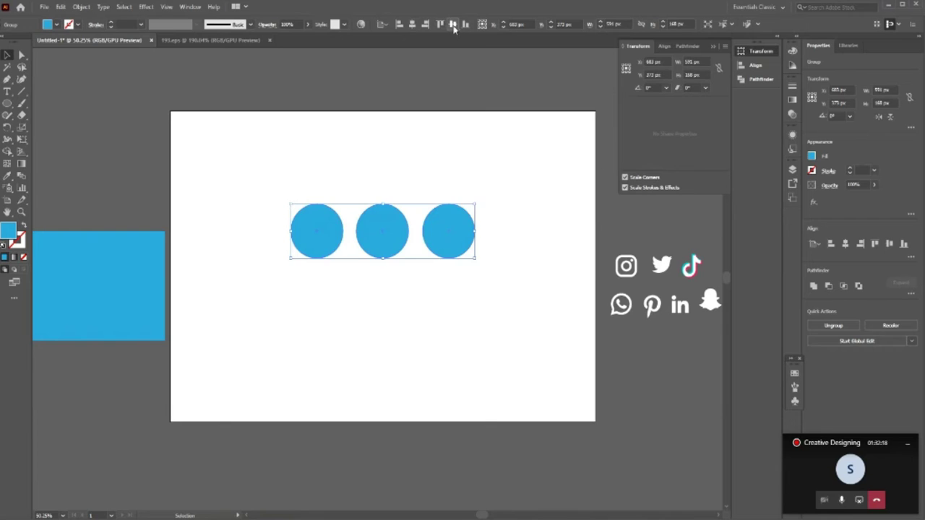
{"action": "left_click", "coordinate": [452, 24]}
{"action": "key", "text": "shift+Up"}
{"action": "key", "text": "shift+Up"}
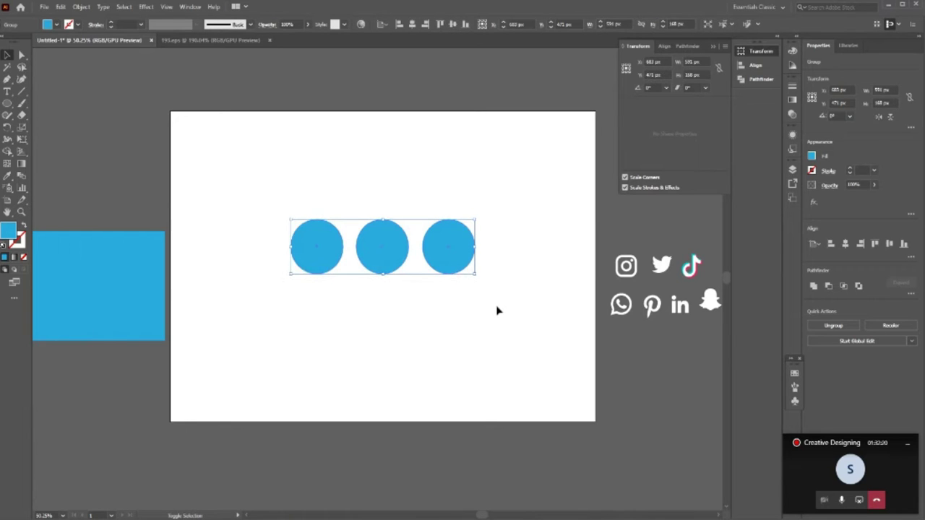
{"action": "key", "text": "shift+Up"}
{"action": "key", "text": "shift+Up"}
{"action": "left_click", "coordinate": [134, 152]}
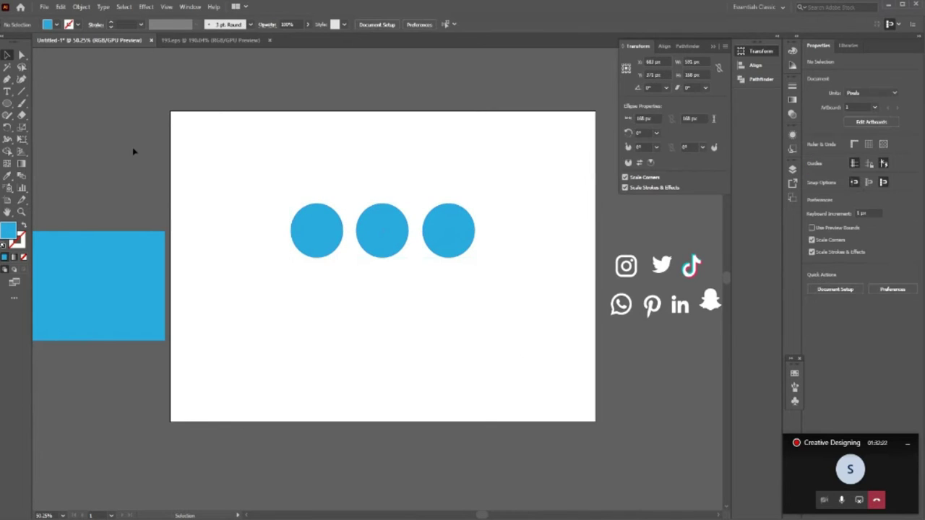
- Space the three circles' centres evenly with Horizontal Distribute Center
{"action": "left_click_drag", "start_coordinate": [252, 171], "coordinate": [502, 293]}
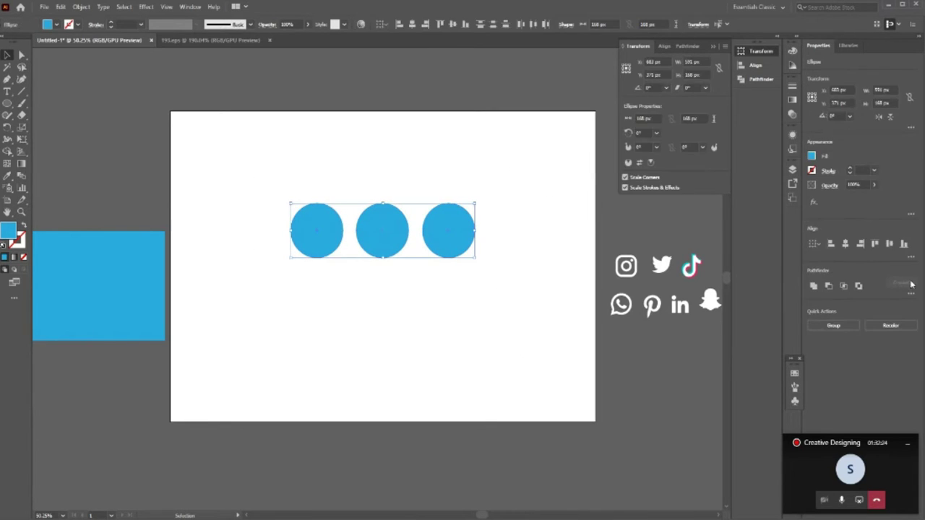
{"action": "left_click", "coordinate": [911, 258]}
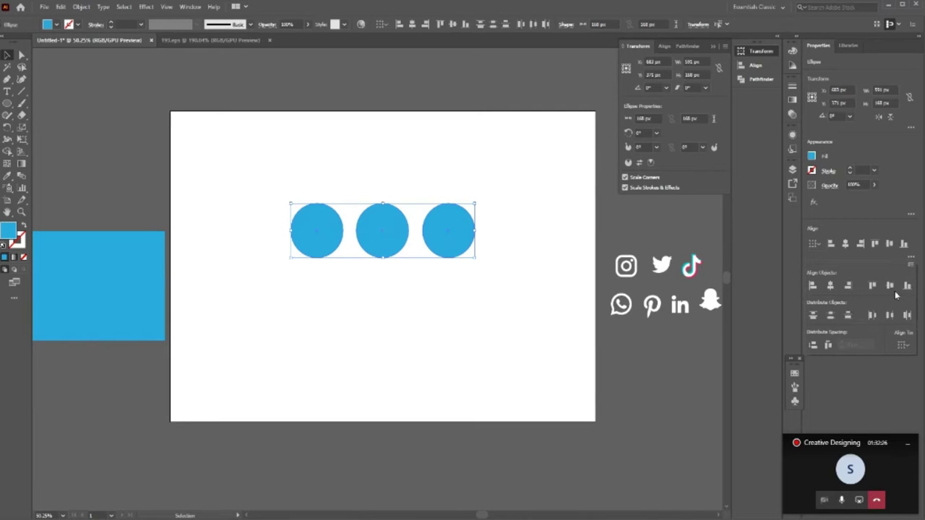
{"action": "left_click", "coordinate": [890, 315]}
{"action": "left_click_drag", "start_coordinate": [252, 169], "coordinate": [497, 321]}
{"action": "key", "text": "a"}
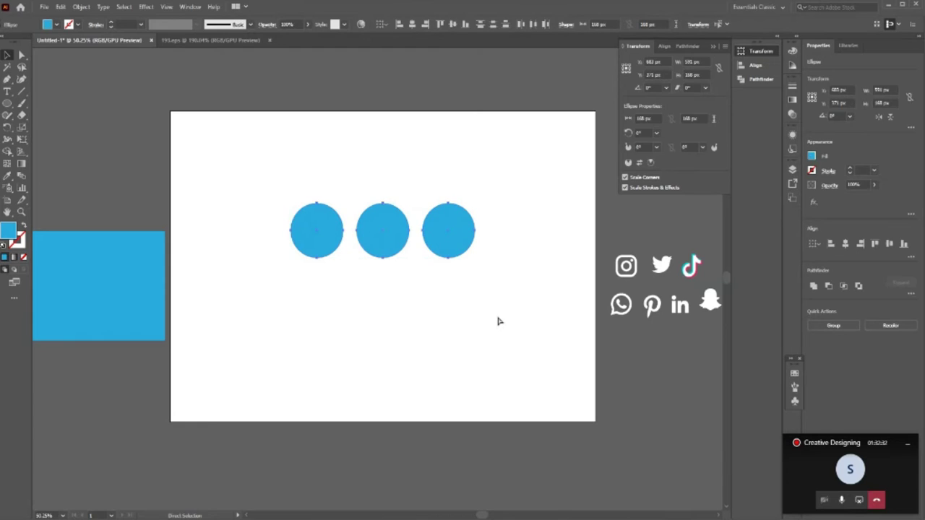
{"action": "key", "text": "v"}
{"action": "left_click", "coordinate": [384, 298]}
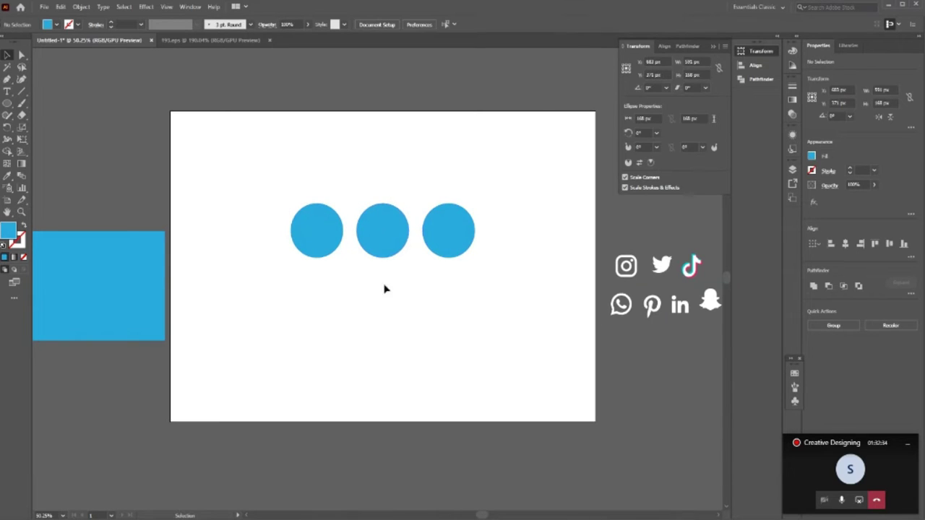
{"action": "left_click", "coordinate": [381, 239]}
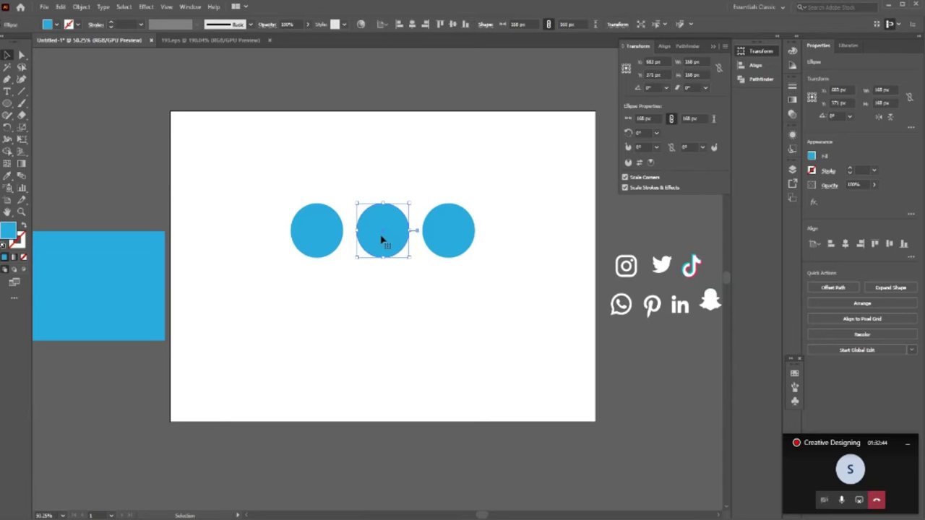
- Fill the left circle bright yellow via the Color Picker, undoing an accidental cyan fill
{"action": "left_click", "coordinate": [325, 233]}
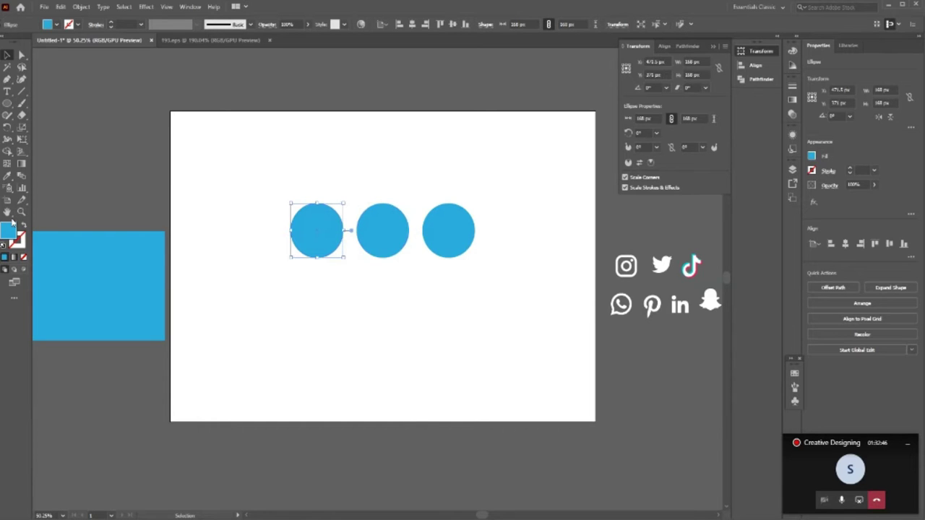
{"action": "double_click", "coordinate": [8, 232]}
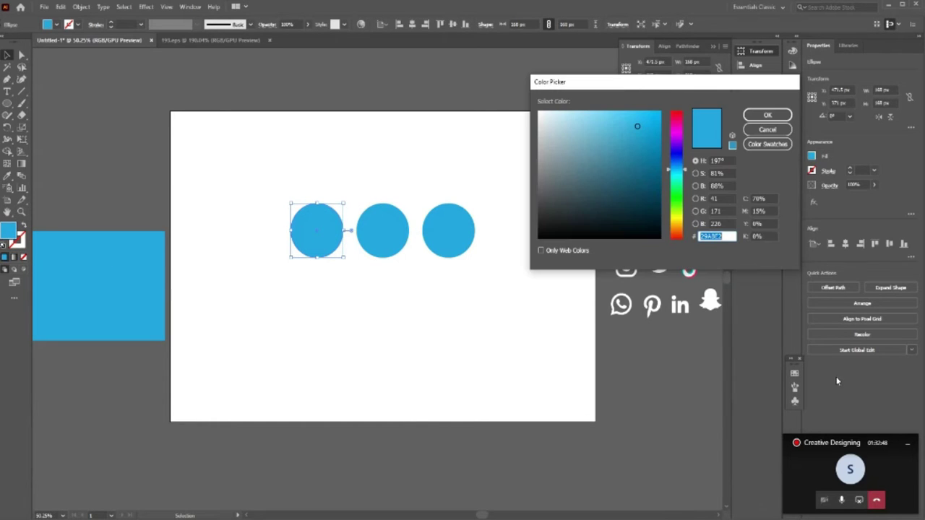
{"action": "type", "text": "4af4dc"}
{"action": "key", "text": "Return"}
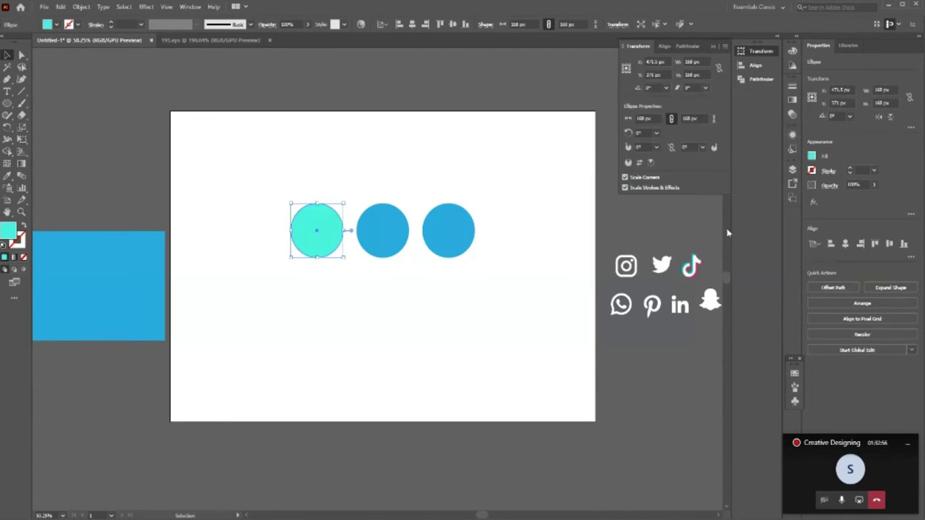
{"action": "key", "text": "ctrl+z"}
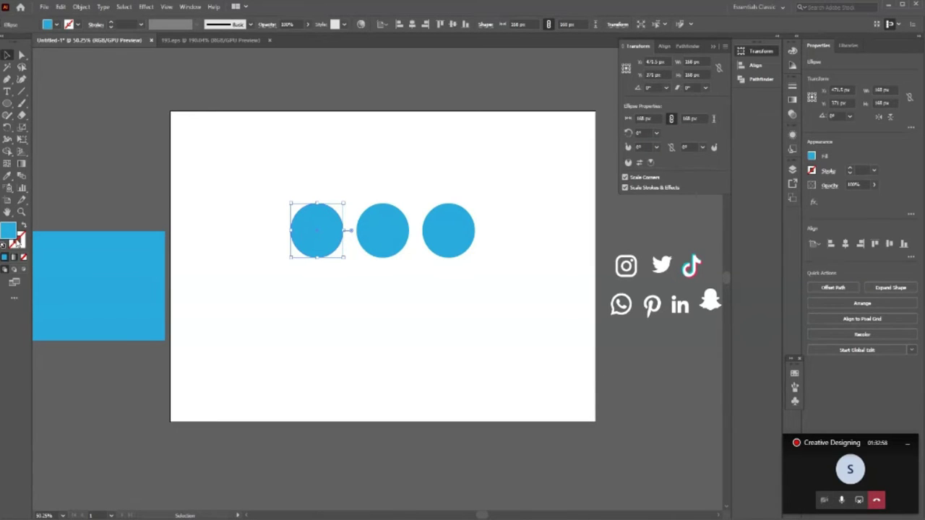
{"action": "double_click", "coordinate": [12, 231]}
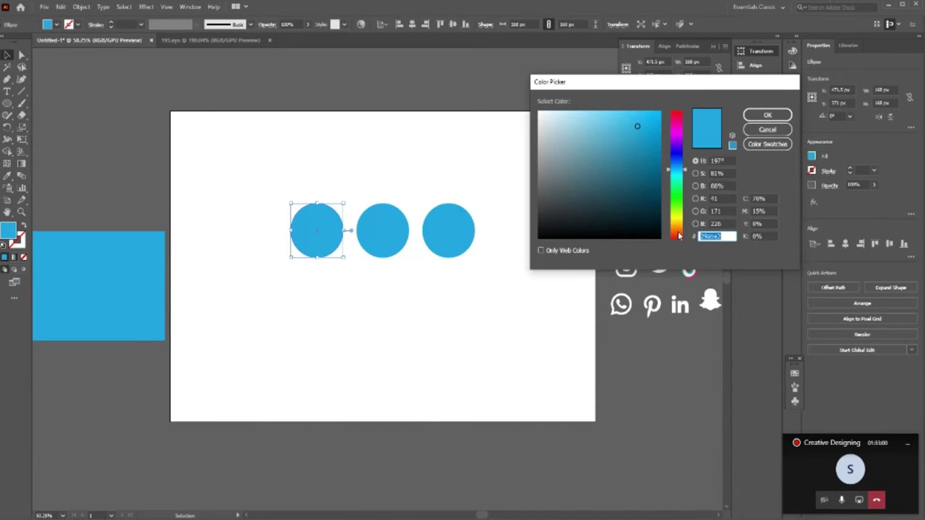
{"action": "left_click_drag", "start_coordinate": [679, 235], "coordinate": [675, 219]}
{"action": "left_click", "coordinate": [631, 117]}
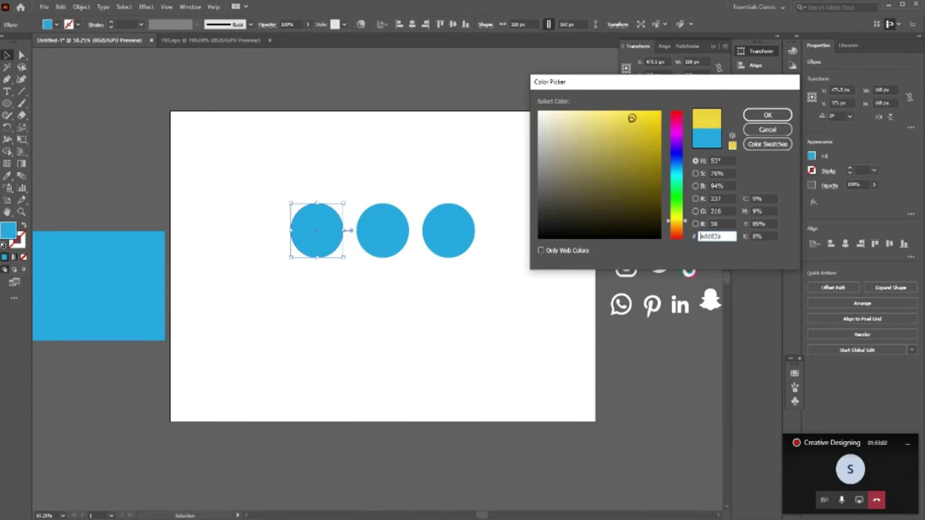
{"action": "left_click", "coordinate": [767, 130]}
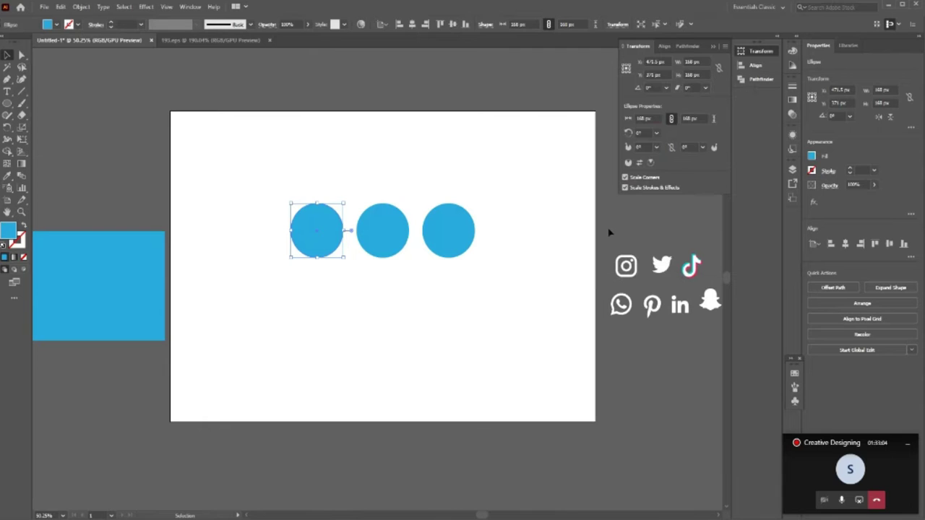
{"action": "left_click", "coordinate": [369, 305]}
- Fill the right circle orange from the control-bar swatches
{"action": "left_click", "coordinate": [405, 241]}
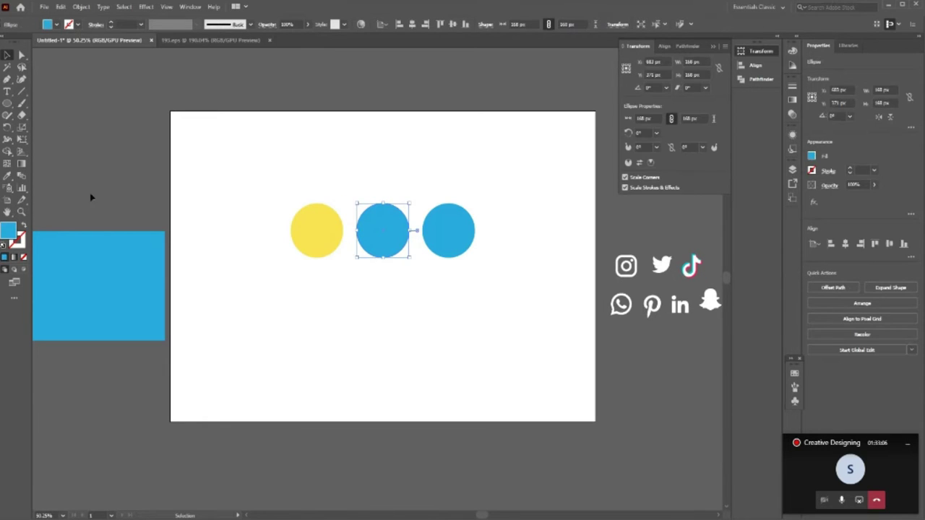
{"action": "left_click", "coordinate": [391, 302]}
{"action": "left_click", "coordinate": [453, 219]}
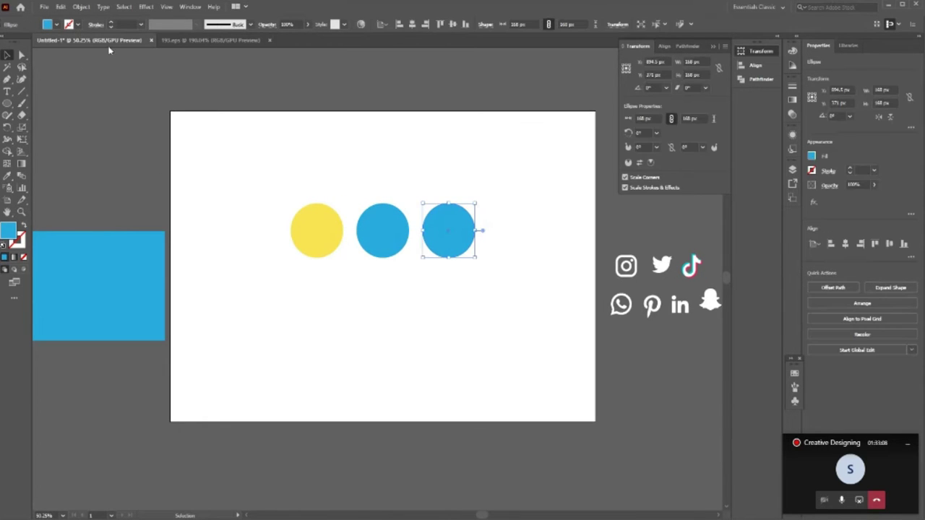
{"action": "left_click", "coordinate": [56, 24]}
{"action": "left_click", "coordinate": [89, 43]}
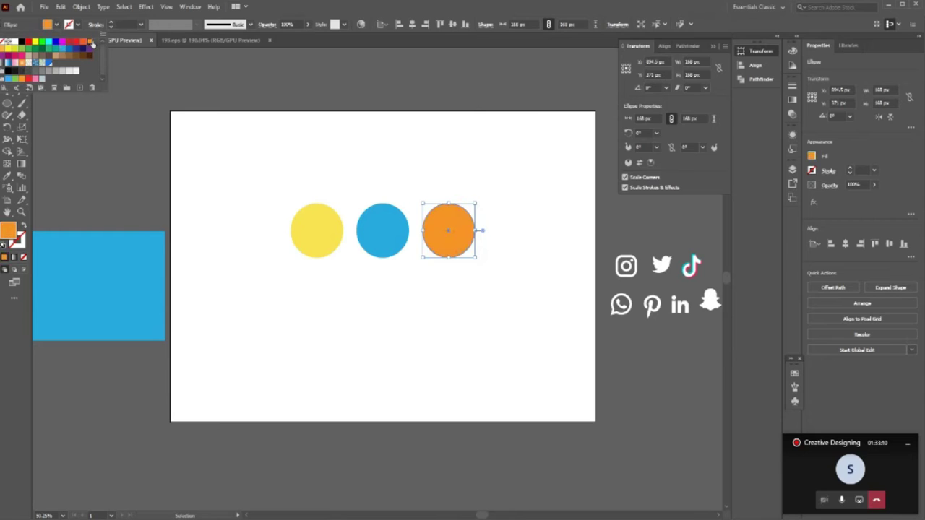
{"action": "left_click", "coordinate": [249, 234]}
{"action": "left_click", "coordinate": [355, 303]}
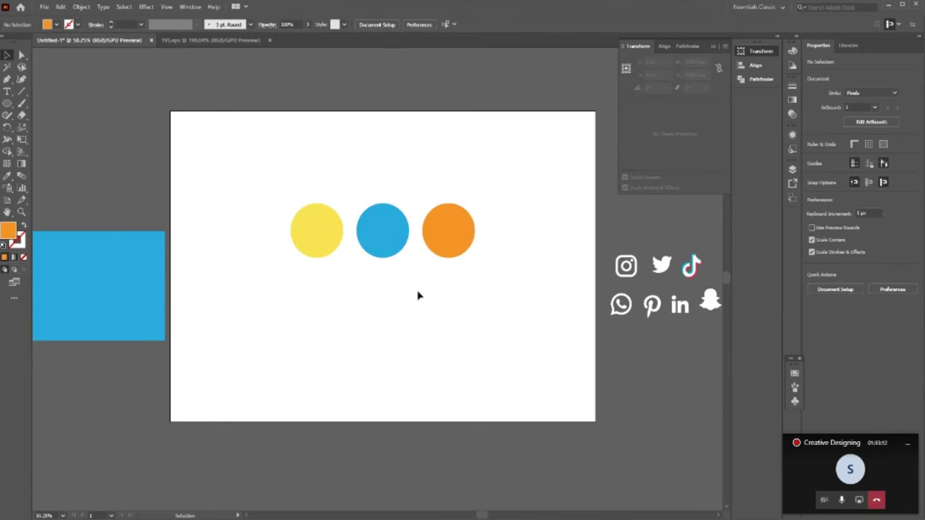
{"action": "left_click_drag", "start_coordinate": [290, 194], "coordinate": [552, 307]}
{"action": "key", "text": "a"}
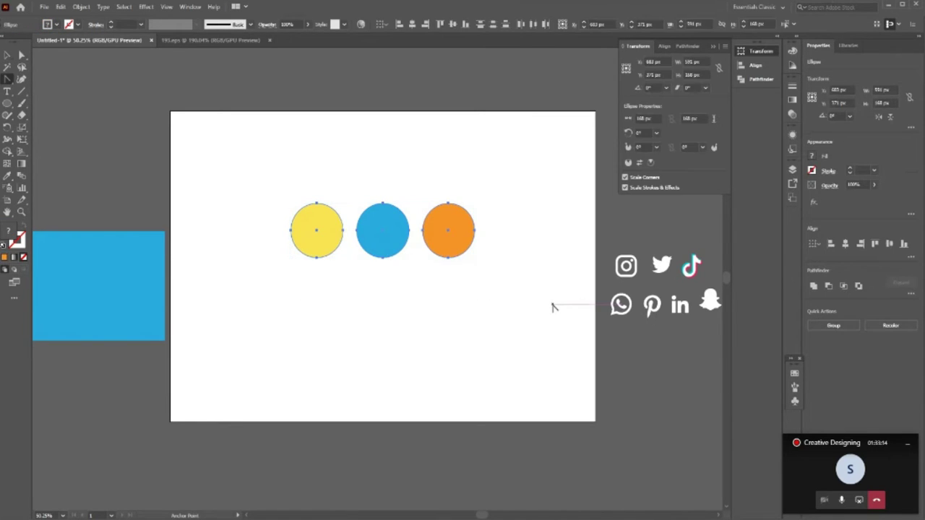
{"action": "key", "text": "shift+f"}
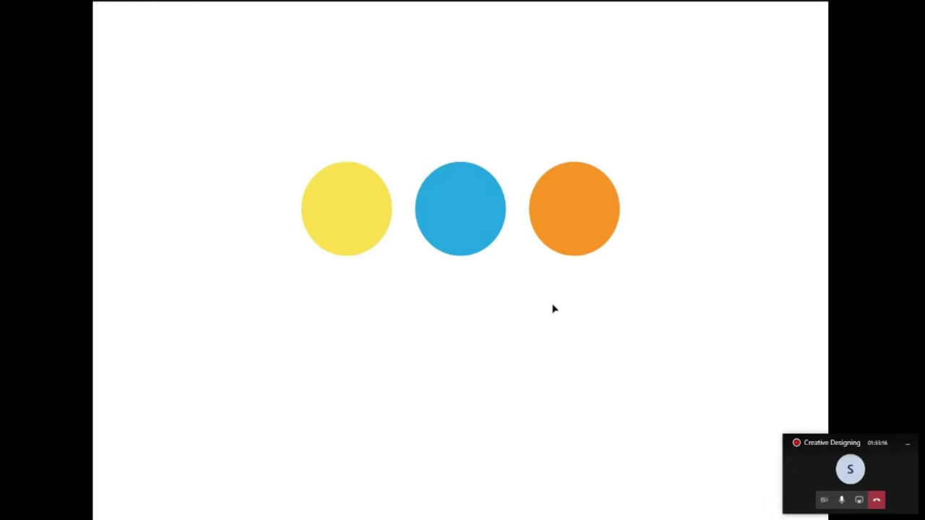
{"action": "key", "text": "Escape"}
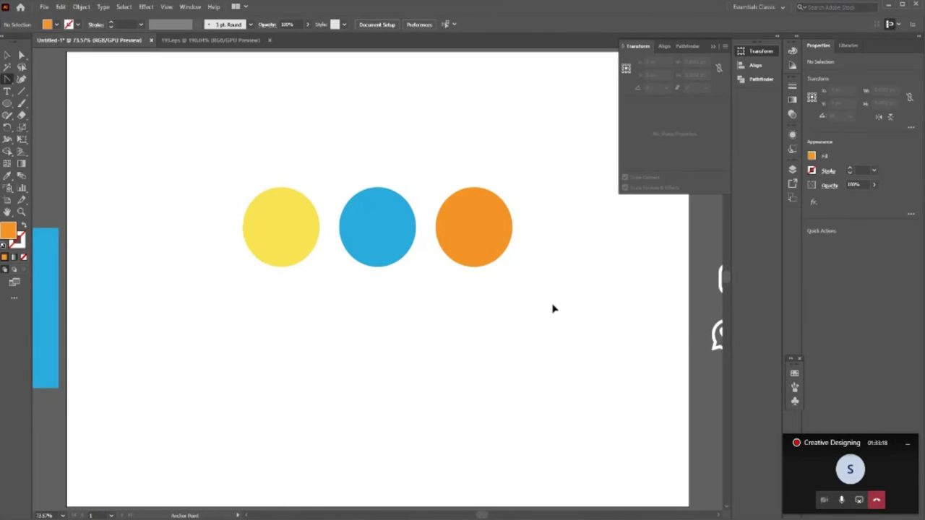
{"action": "key", "text": "v"}
{"action": "key", "text": "a"}
{"action": "left_click_drag", "start_coordinate": [179, 128], "coordinate": [548, 334]}
{"action": "key", "text": "v"}
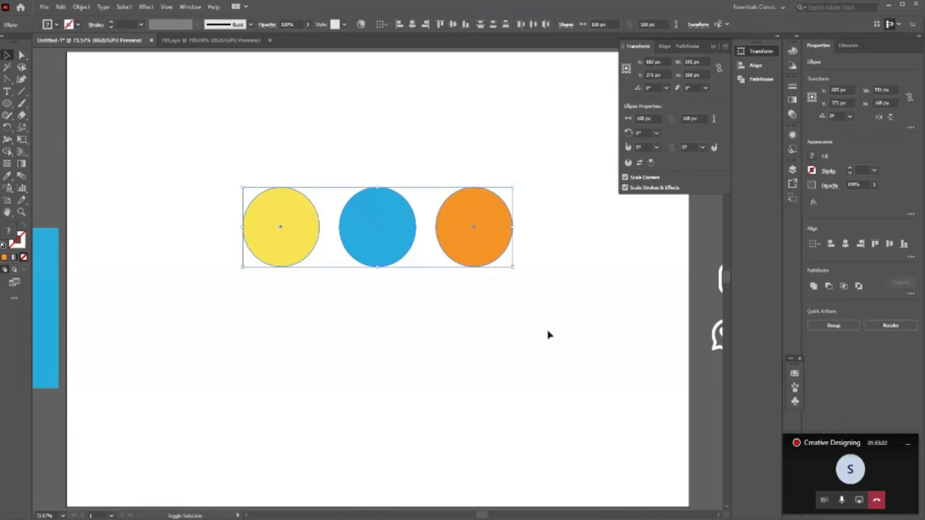
{"action": "key", "text": "alt+Down"}
{"action": "key", "text": "shift+Down"}
{"action": "key", "text": "shift+Down"}
{"action": "key", "text": "shift+Down"}
{"action": "key", "text": "shift+Down"}
{"action": "key", "text": "shift+Down"}
{"action": "key", "text": "shift+Down"}
{"action": "key", "text": "shift+Down"}
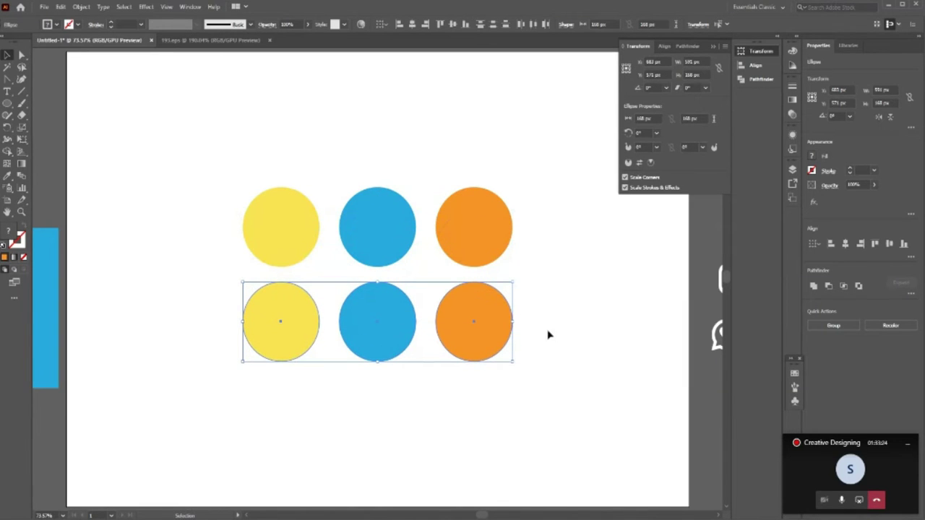
{"action": "left_click", "coordinate": [713, 47]}
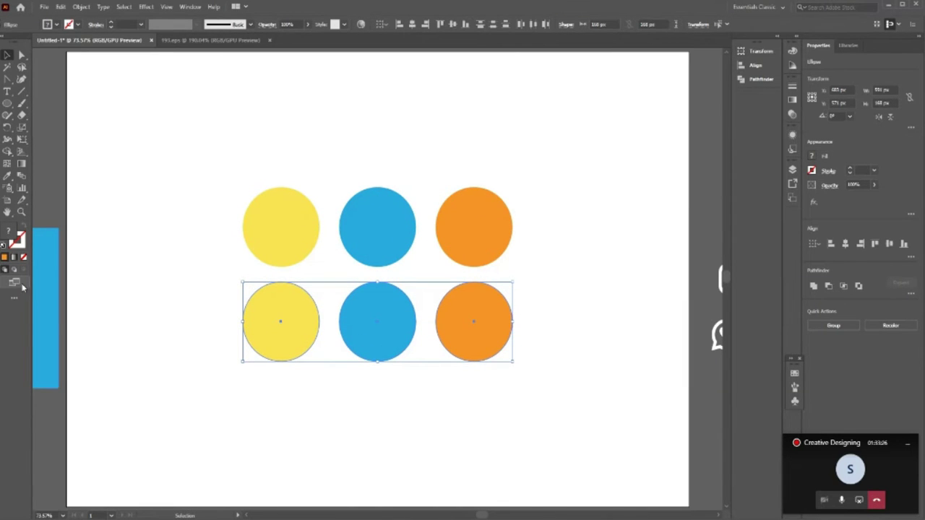
{"action": "left_click", "coordinate": [15, 282]}
{"action": "left_click", "coordinate": [55, 283]}
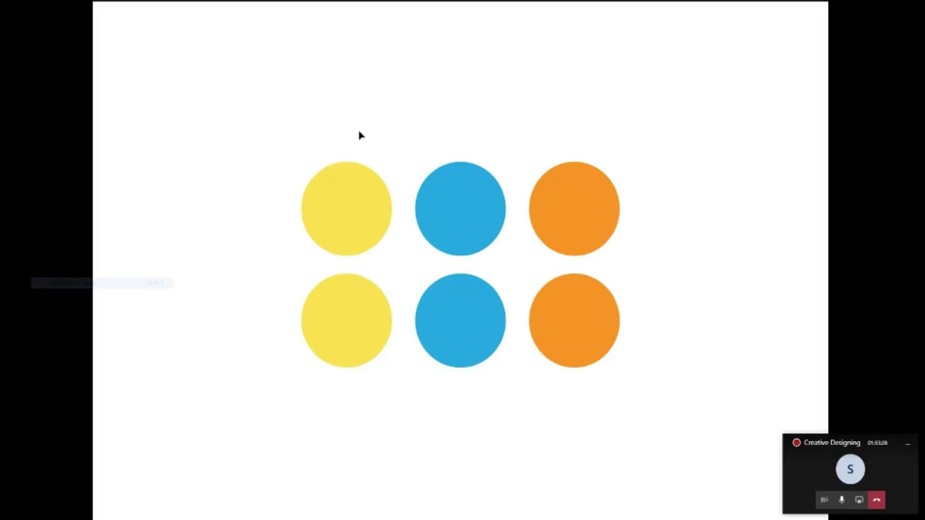
{"action": "key", "text": "Escape"}
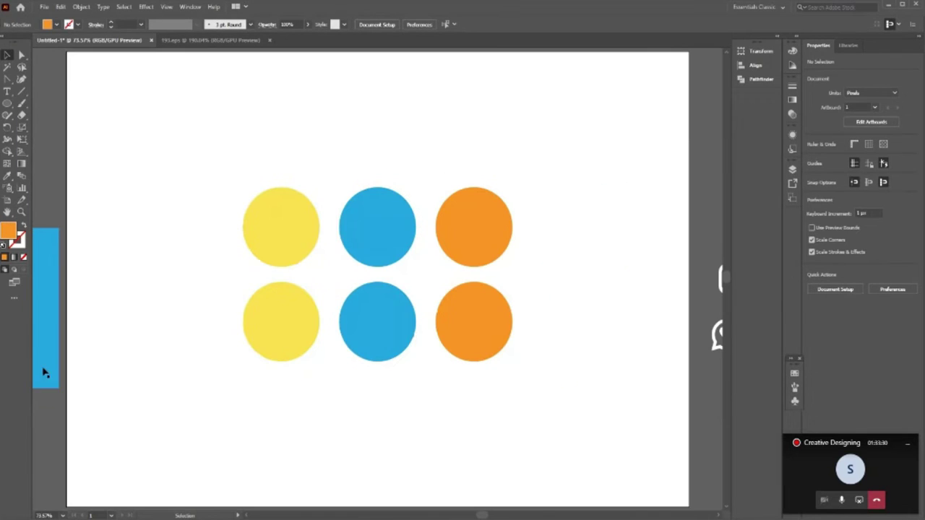
{"action": "left_click", "coordinate": [249, 306]}
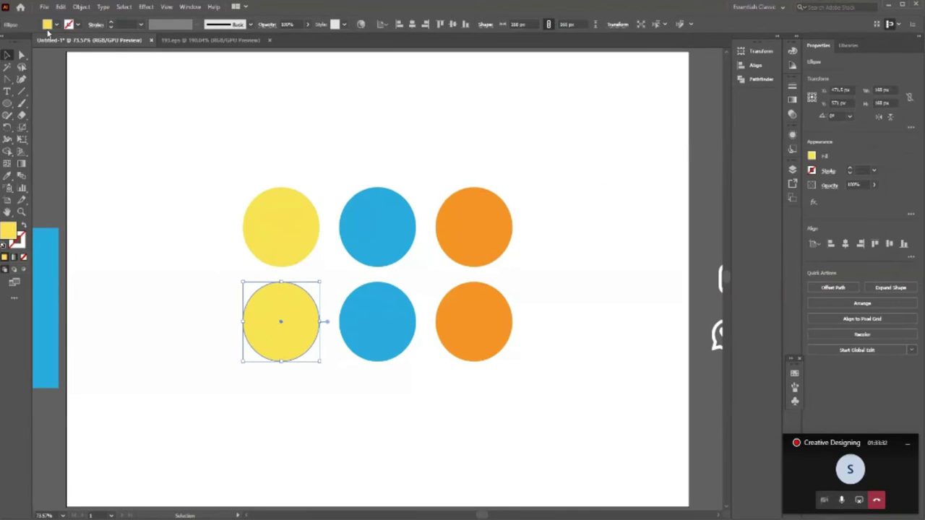
{"action": "left_click", "coordinate": [57, 26]}
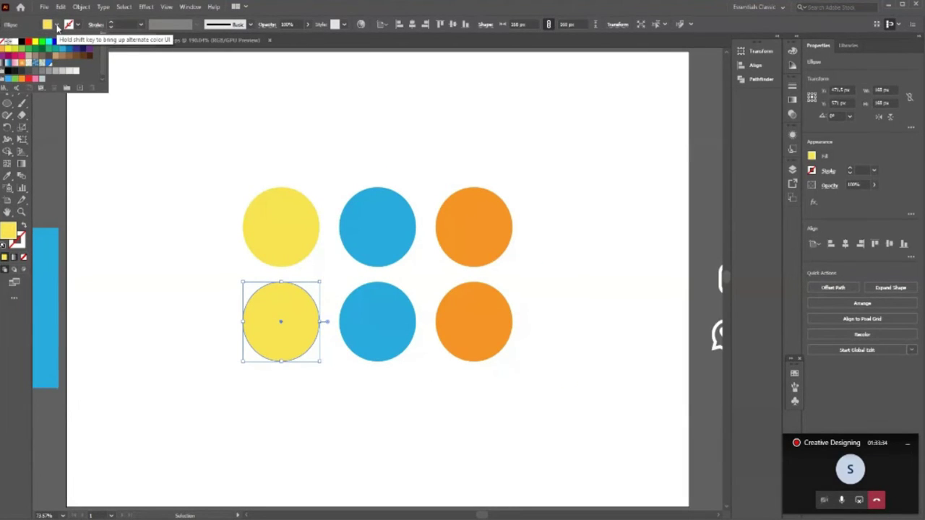
- Fill the bottom-row circles tan, green and red from left to right using the Fill swatches
{"action": "left_click", "coordinate": [42, 72]}
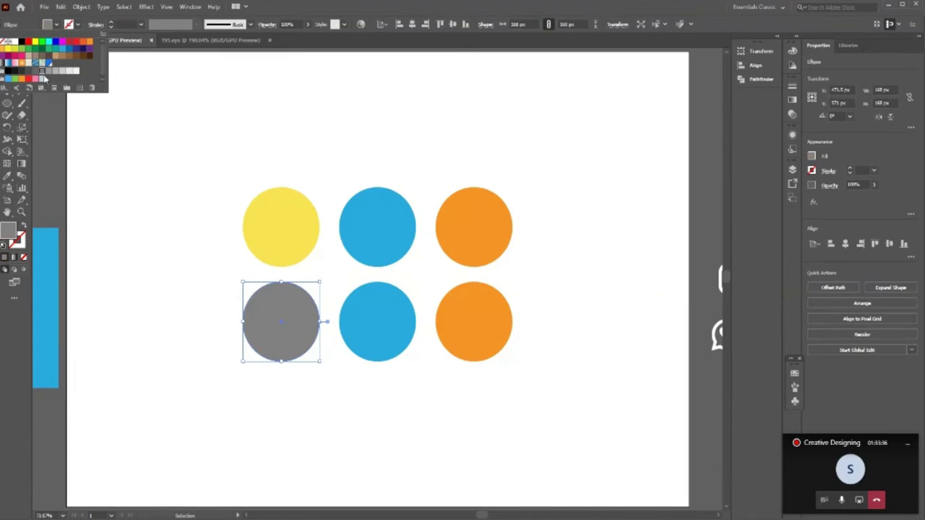
{"action": "left_click", "coordinate": [56, 57]}
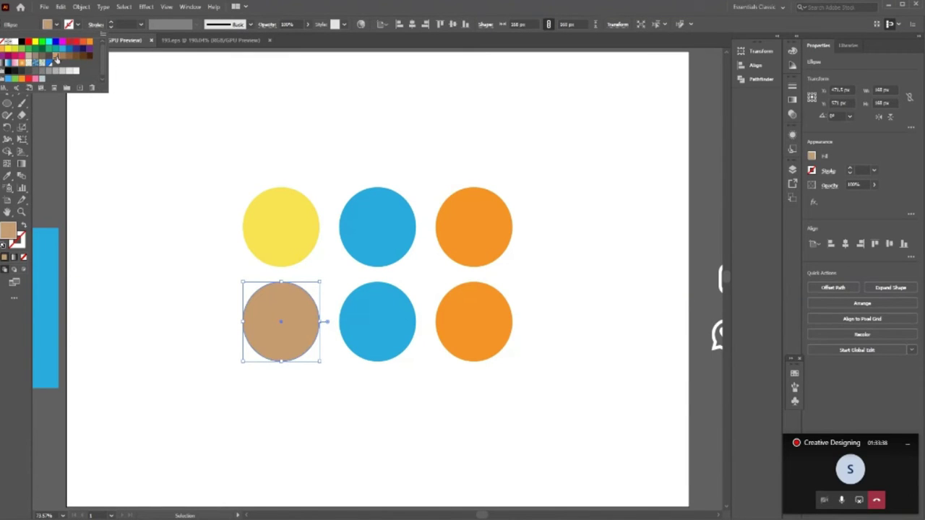
{"action": "left_click", "coordinate": [169, 388]}
{"action": "left_click", "coordinate": [392, 337]}
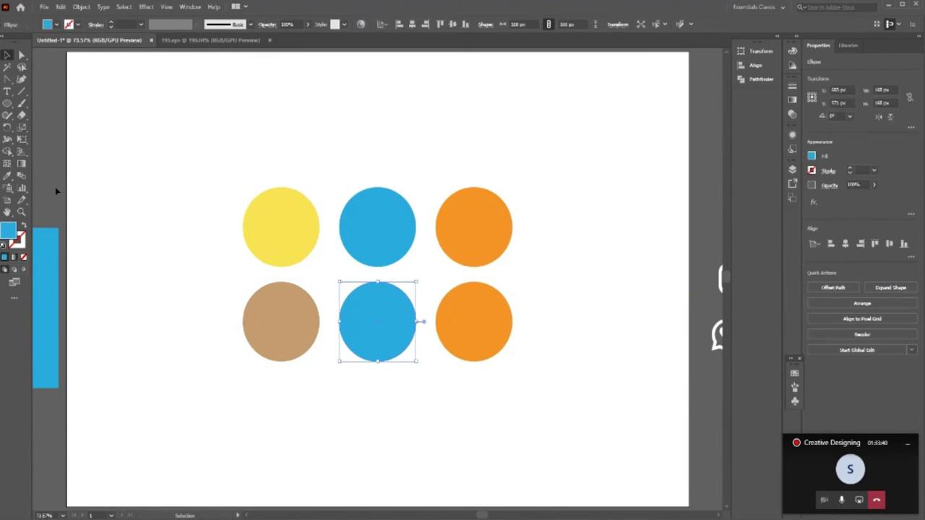
{"action": "left_click", "coordinate": [55, 27]}
{"action": "left_click", "coordinate": [63, 49]}
{"action": "left_click", "coordinate": [164, 322]}
{"action": "left_click", "coordinate": [484, 328]}
{"action": "left_click", "coordinate": [56, 25]}
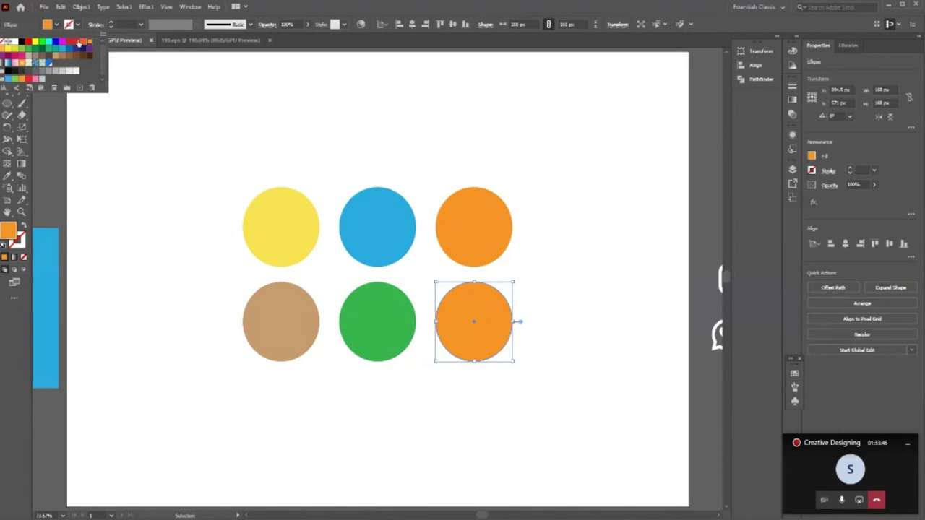
{"action": "left_click", "coordinate": [79, 43]}
{"action": "left_click", "coordinate": [203, 302]}
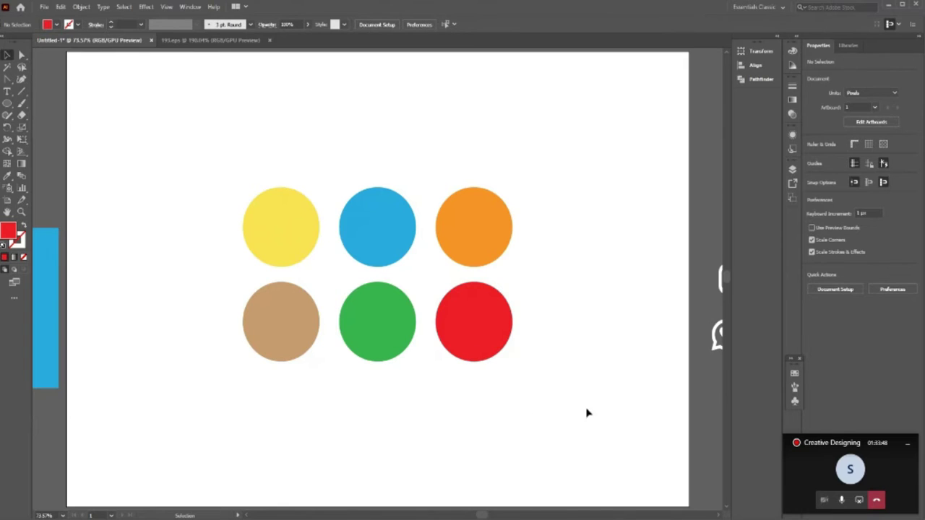
- Move the Instagram icon onto the top-left yellow circle and fill it black
{"action": "key", "text": "ctrl+minus"}
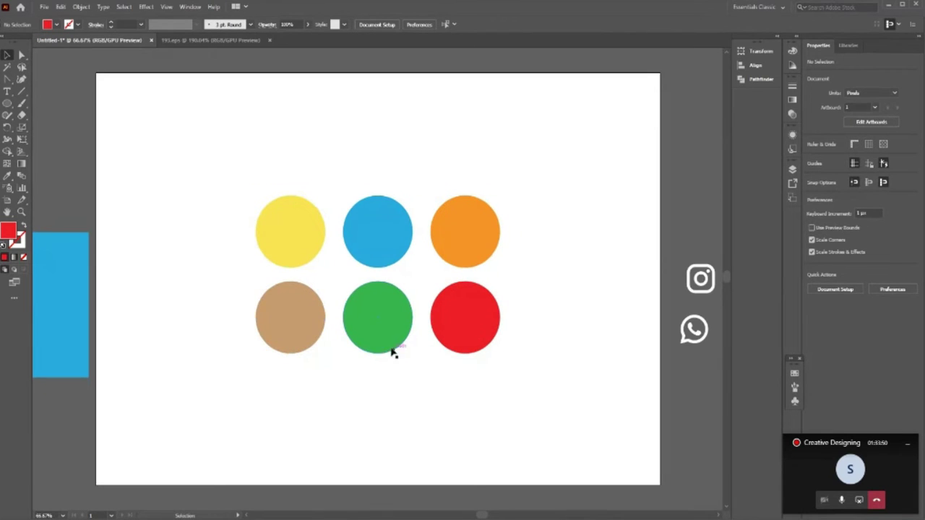
{"action": "key", "text": "ctrl+minus"}
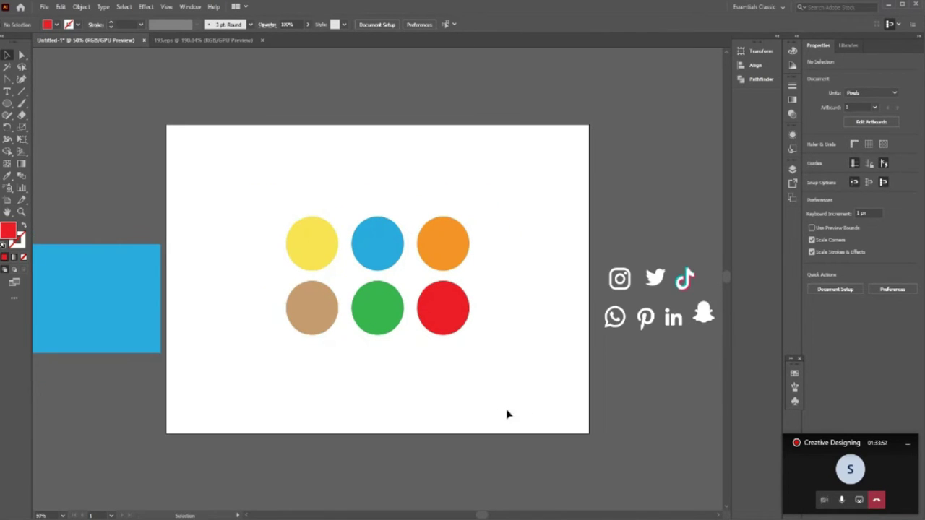
{"action": "left_click", "coordinate": [613, 282]}
{"action": "left_click", "coordinate": [561, 299]}
{"action": "left_click_drag", "start_coordinate": [622, 281], "coordinate": [311, 246]}
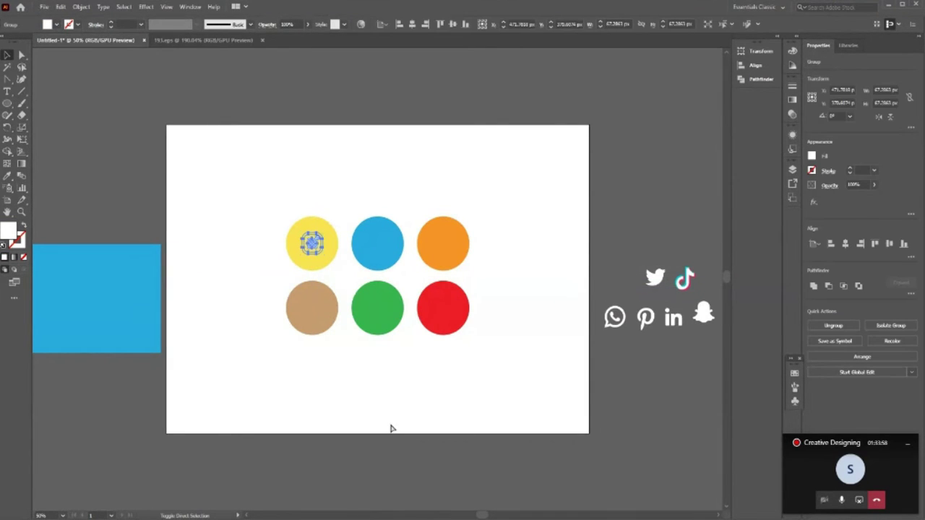
{"action": "left_click", "coordinate": [145, 184]}
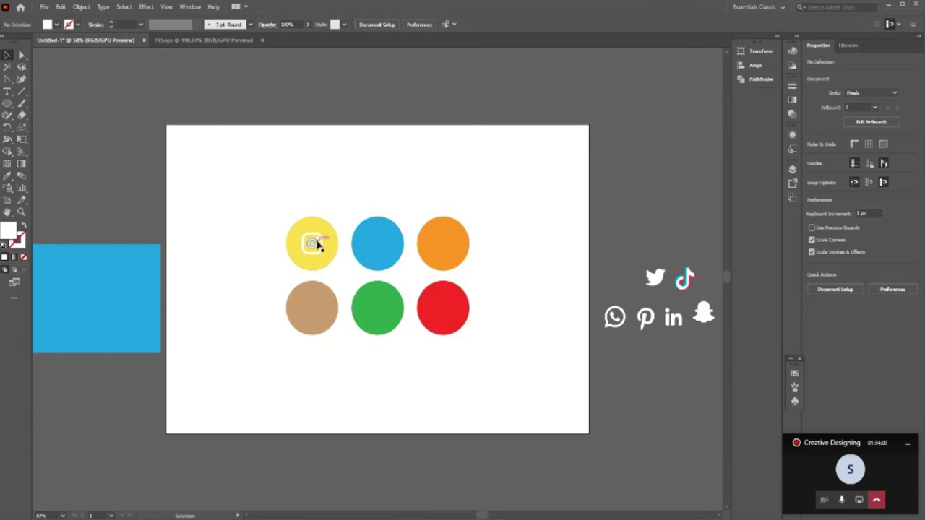
{"action": "left_click", "coordinate": [317, 244]}
{"action": "left_click", "coordinate": [56, 26]}
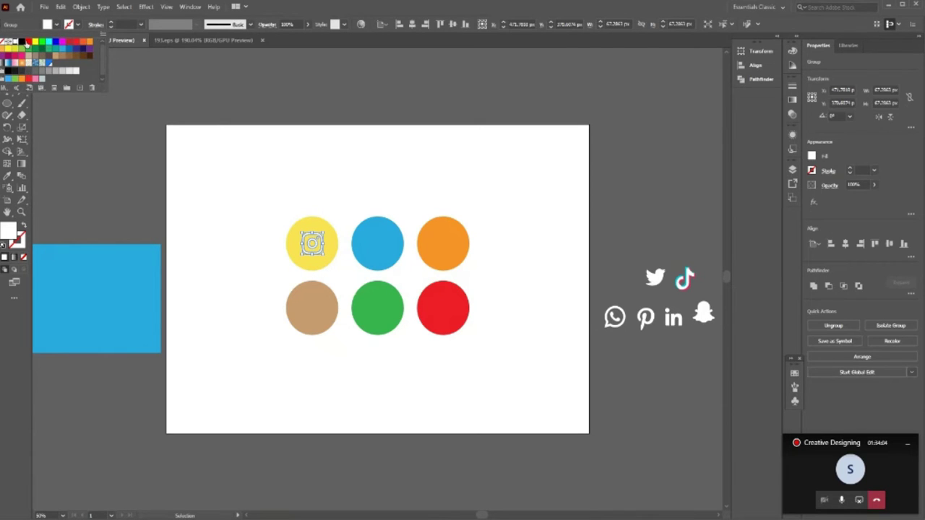
{"action": "left_click", "coordinate": [26, 44]}
{"action": "left_click", "coordinate": [254, 176]}
- Zoom in on the Instagram icon and try marquee-selecting the circles and icon
{"action": "key", "text": "z"}
{"action": "left_click_drag", "start_coordinate": [494, 311], "coordinate": [500, 311]}
{"action": "key", "text": "v"}
{"action": "left_click", "coordinate": [283, 230]}
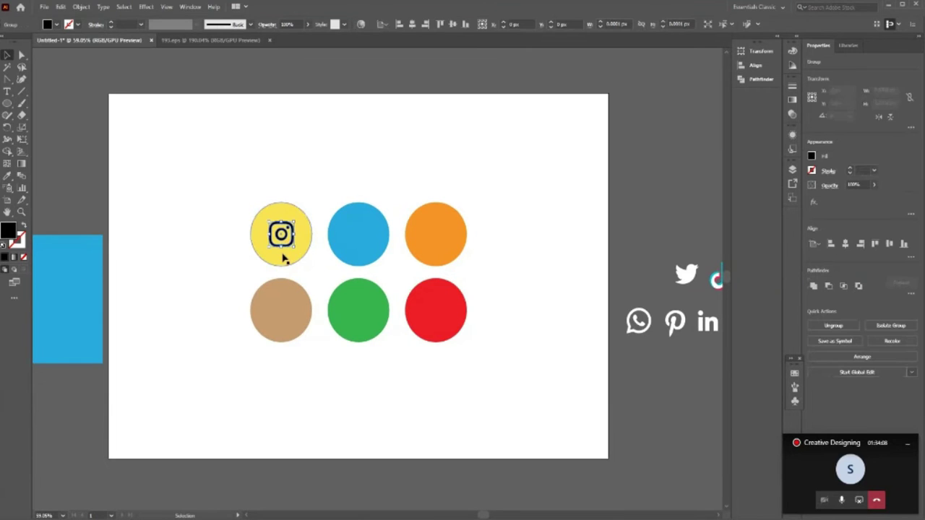
{"action": "left_click", "coordinate": [340, 286]}
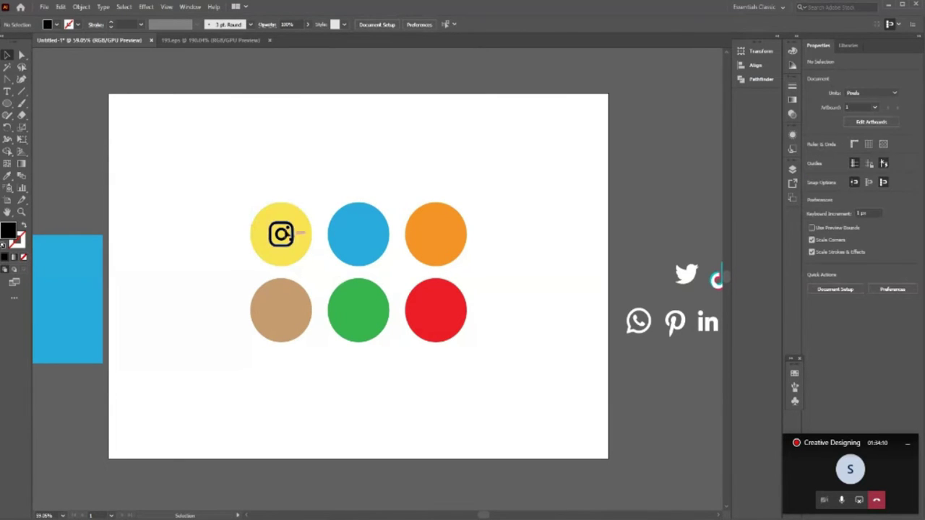
{"action": "left_click_drag", "start_coordinate": [235, 178], "coordinate": [561, 432]}
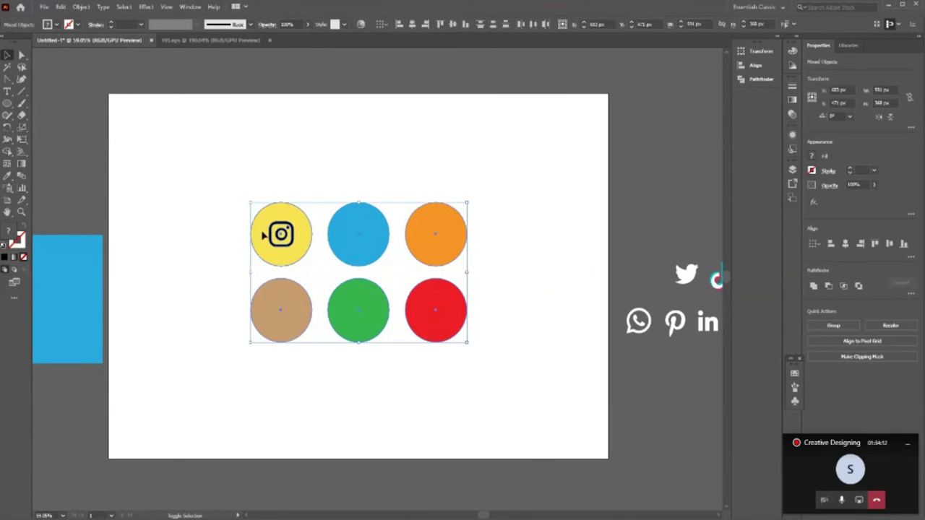
{"action": "left_click", "coordinate": [279, 244], "text": "shift"}
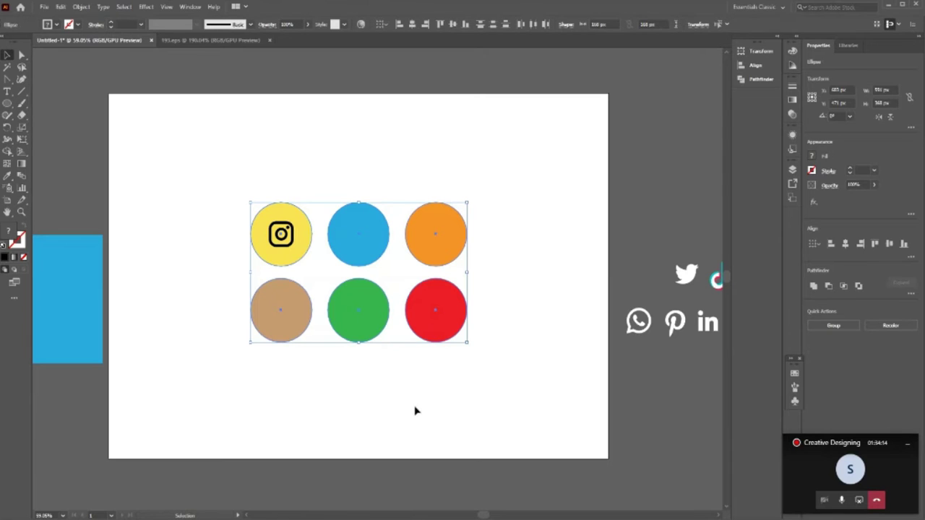
{"action": "left_click", "coordinate": [398, 386]}
{"action": "left_click", "coordinate": [284, 246]}
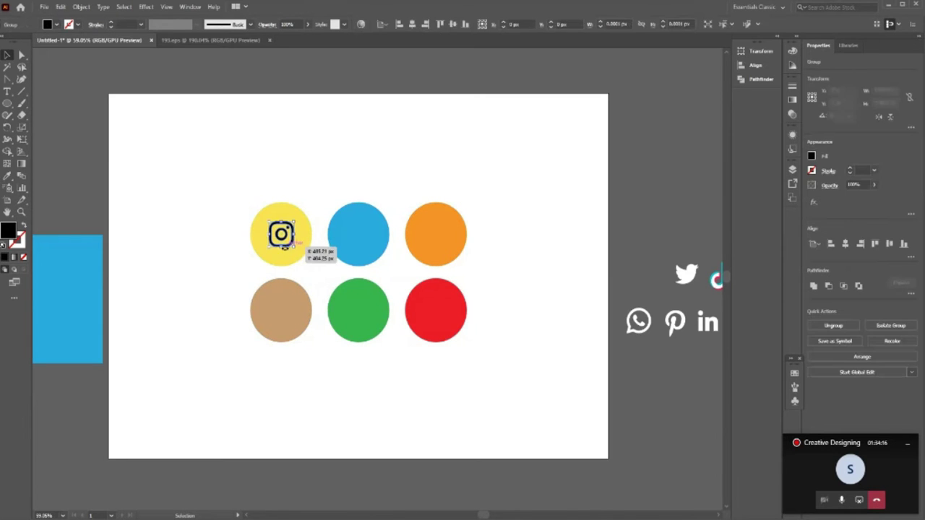
{"action": "left_click_drag", "start_coordinate": [214, 176], "coordinate": [516, 419]}
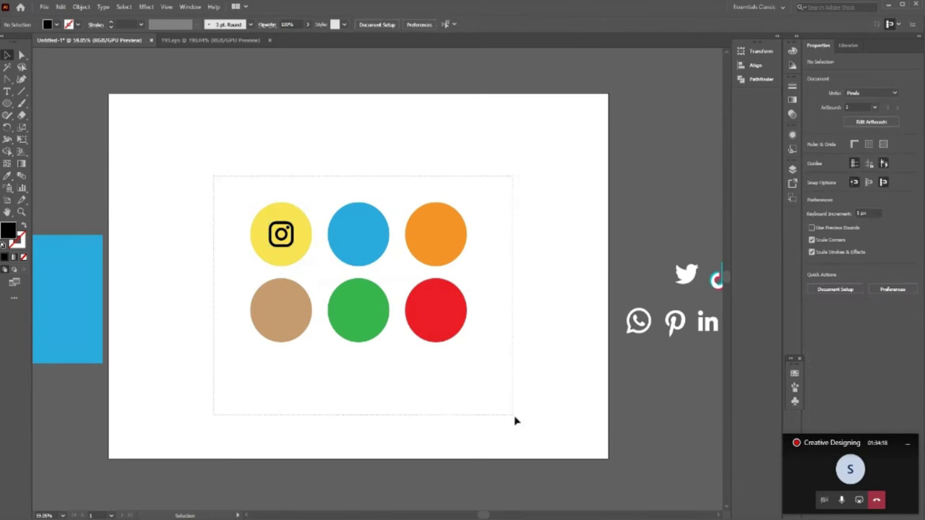
{"action": "left_click", "coordinate": [284, 250], "text": "shift"}
{"action": "left_click", "coordinate": [427, 421]}
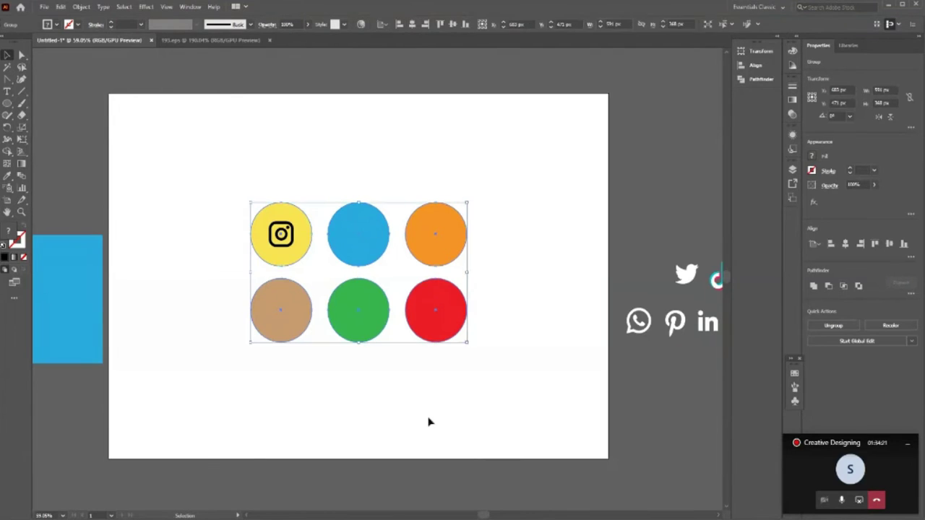
- Select the Instagram icon together with the yellow circle behind it
{"action": "key", "text": "a"}
{"action": "key", "text": "v"}
{"action": "left_click", "coordinate": [281, 244]}
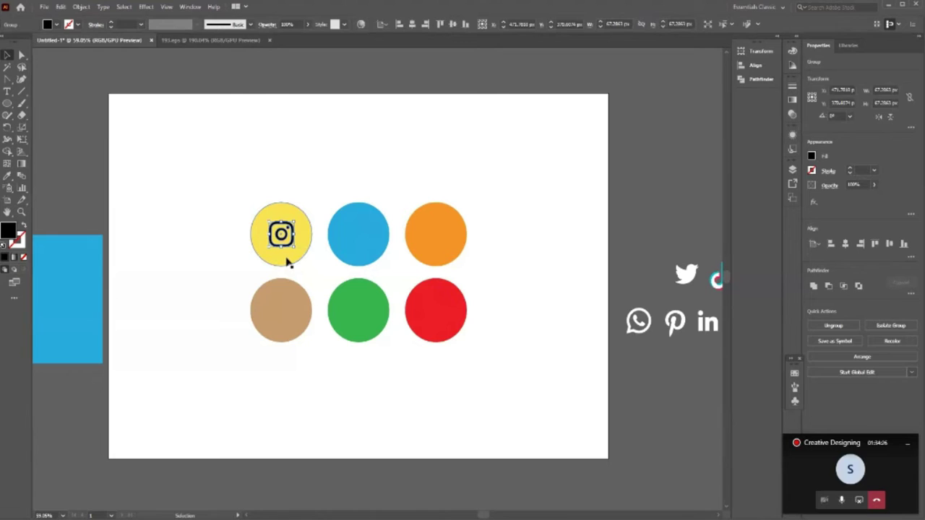
{"action": "left_click", "coordinate": [288, 260], "text": "shift"}
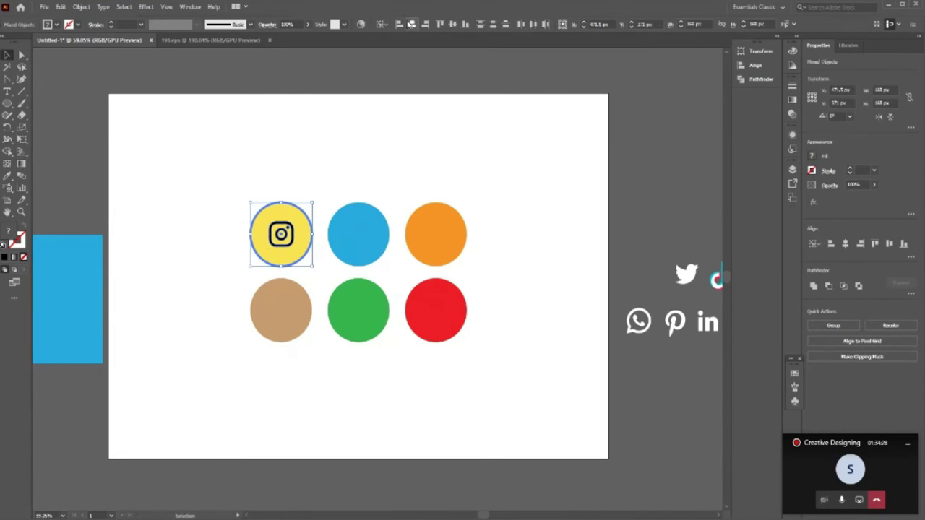
- Place the Twitter glyph on the blue circle and centre the TikTok glyph on the orange circle
{"action": "left_click", "coordinate": [691, 231]}
{"action": "left_click_drag", "start_coordinate": [686, 274], "coordinate": [356, 258]}
{"action": "left_click", "coordinate": [355, 257], "text": "shift"}
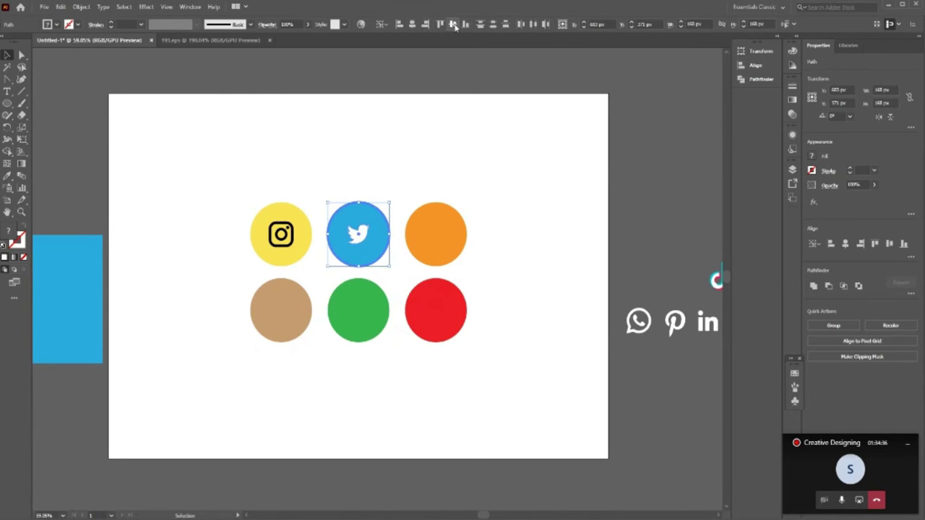
{"action": "left_click", "coordinate": [488, 193]}
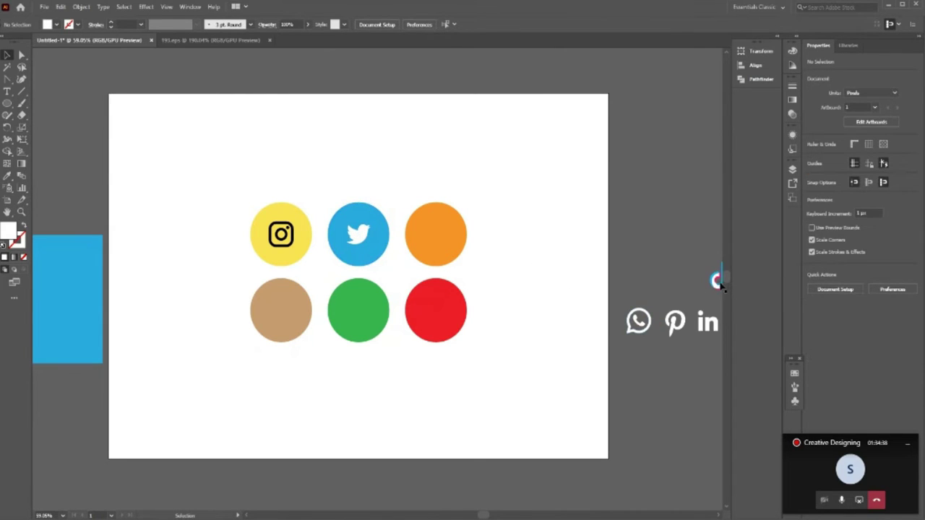
{"action": "left_click_drag", "start_coordinate": [714, 279], "coordinate": [434, 246]}
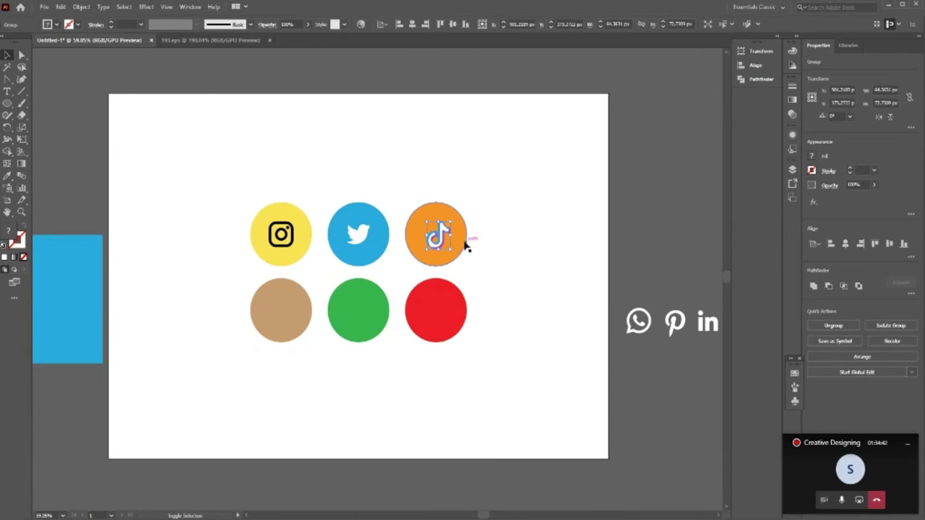
{"action": "left_click", "coordinate": [463, 242], "text": "shift"}
{"action": "left_click", "coordinate": [411, 24]}
{"action": "left_click", "coordinate": [452, 24]}
- Move the WhatsApp glyph onto the green circle and select it with its circle
{"action": "left_click", "coordinate": [575, 319]}
{"action": "left_click_drag", "start_coordinate": [643, 326], "coordinate": [358, 322]}
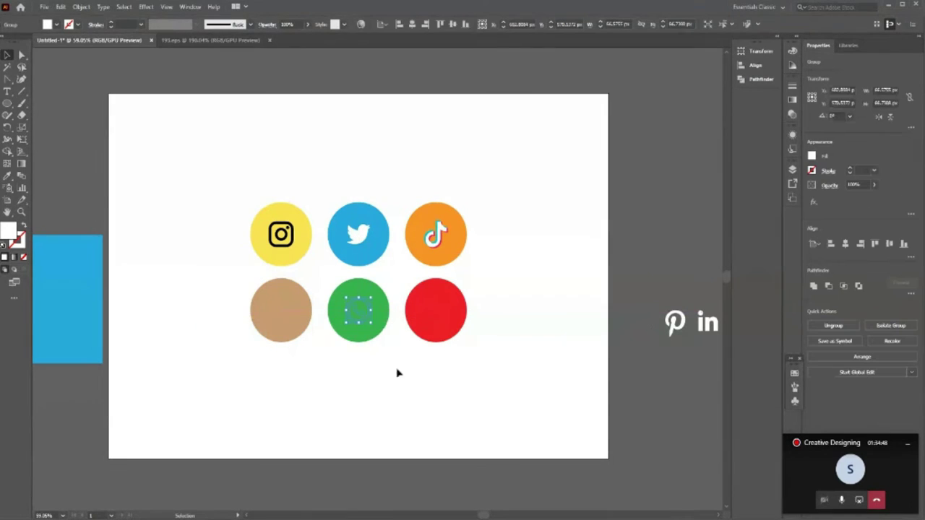
{"action": "left_click", "coordinate": [397, 370]}
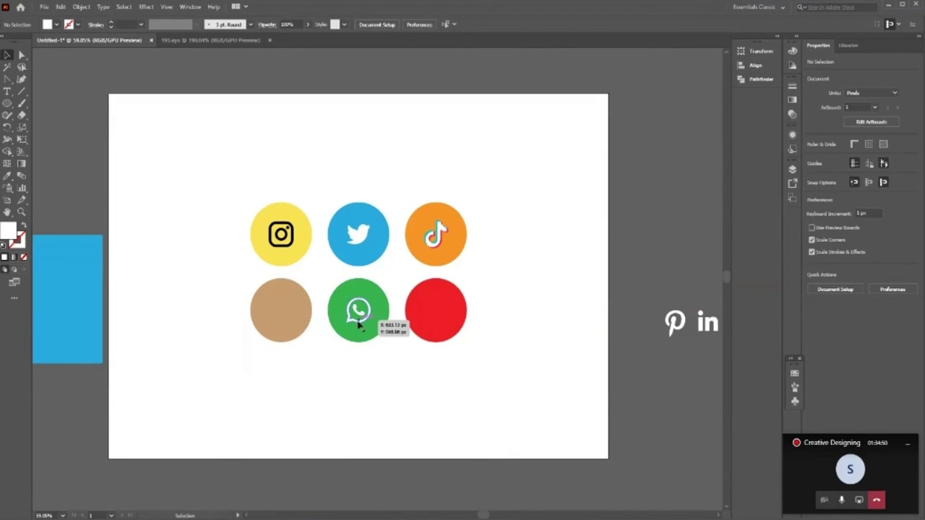
{"action": "left_click", "coordinate": [360, 311]}
{"action": "left_click", "coordinate": [373, 338], "text": "shift"}
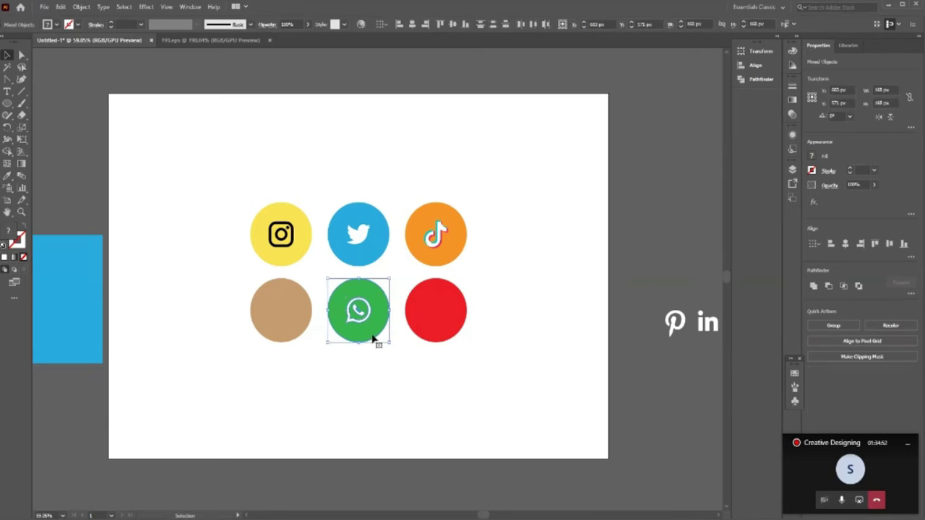
{"action": "left_click", "coordinate": [453, 24]}
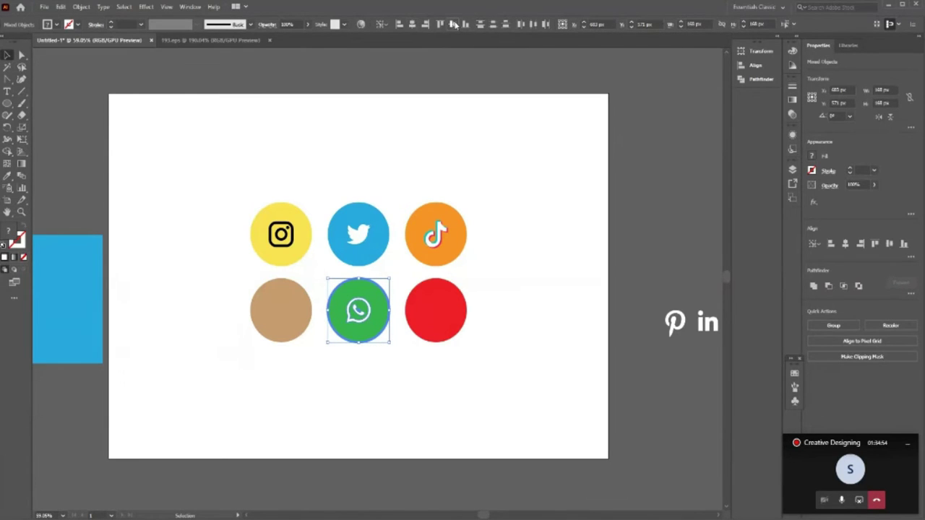
- Centre the Pinterest glyph on the red circle and place the LinkedIn glyph on the brown circle
{"action": "left_click", "coordinate": [603, 318]}
{"action": "mouse_move", "coordinate": [708, 331]}
{"action": "left_mouse_down"}
{"action": "mouse_move", "coordinate": [448, 329]}
{"action": "mouse_move", "coordinate": [438, 312]}
{"action": "left_mouse_up"}
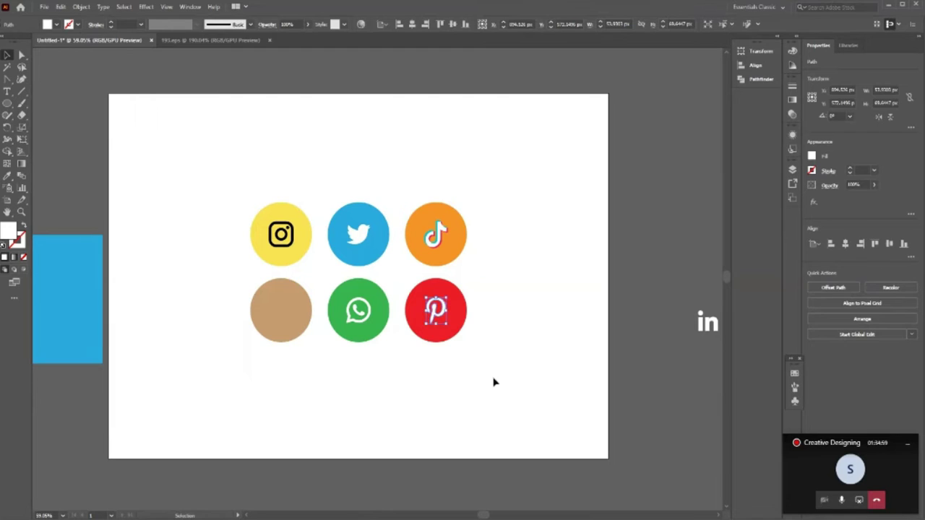
{"action": "left_click", "coordinate": [455, 318], "text": "shift"}
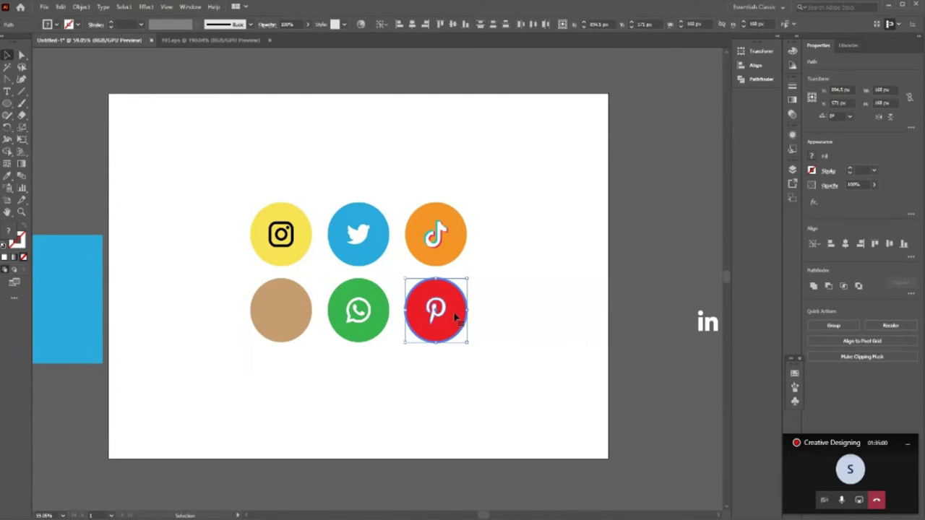
{"action": "left_click", "coordinate": [413, 25]}
{"action": "left_click", "coordinate": [763, 337]}
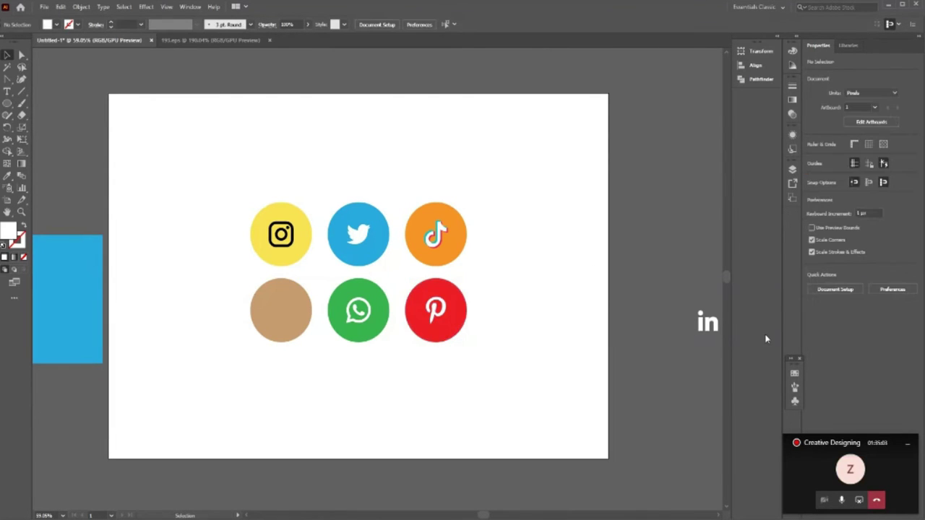
{"action": "mouse_move", "coordinate": [707, 323]}
{"action": "left_mouse_down"}
{"action": "mouse_move", "coordinate": [454, 362]}
{"action": "mouse_move", "coordinate": [281, 312]}
{"action": "left_mouse_up"}
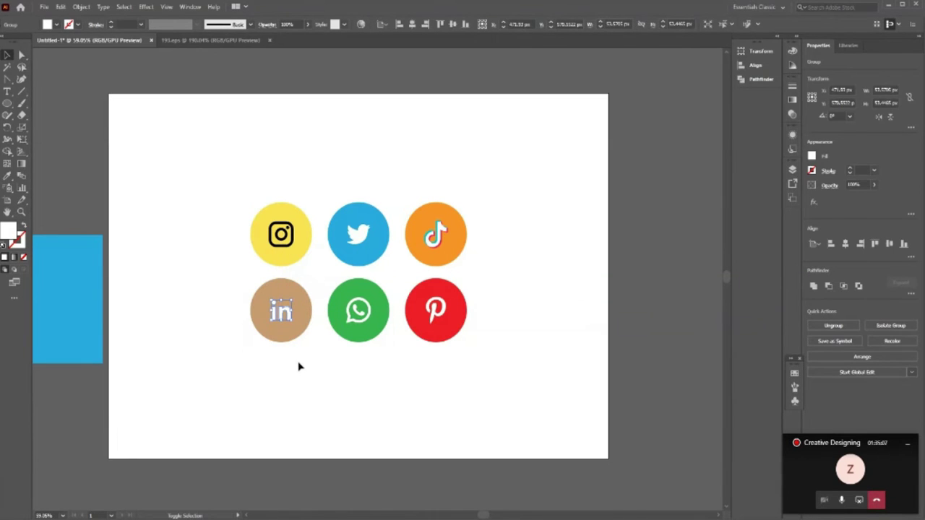
{"action": "left_click", "coordinate": [289, 336], "text": "shift"}
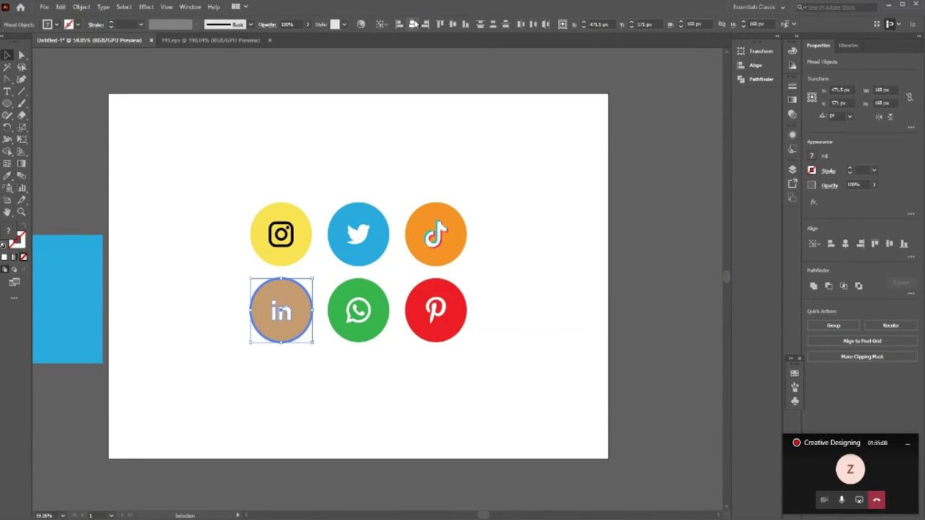
{"action": "left_click", "coordinate": [442, 366]}
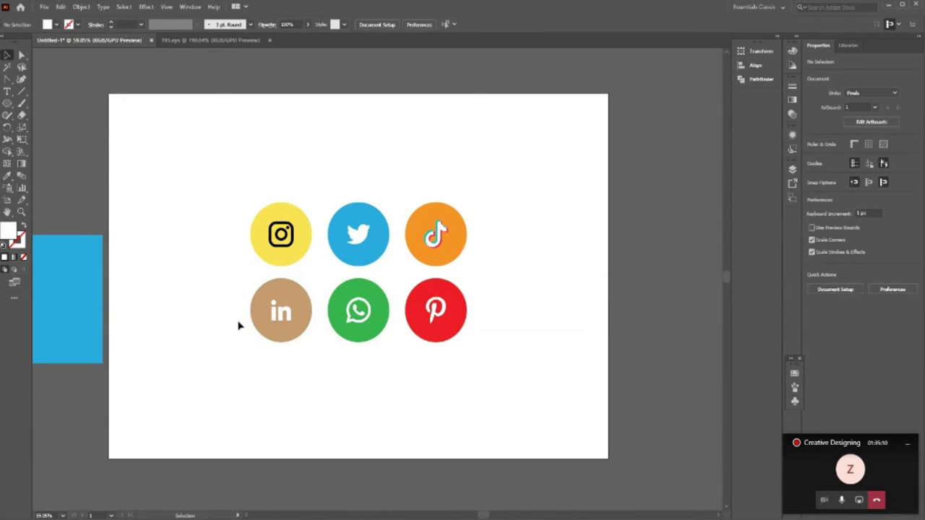
- Group all six icon badges, undo an accidental glyph move, and reselect the group
{"action": "left_click_drag", "start_coordinate": [202, 155], "coordinate": [554, 402]}
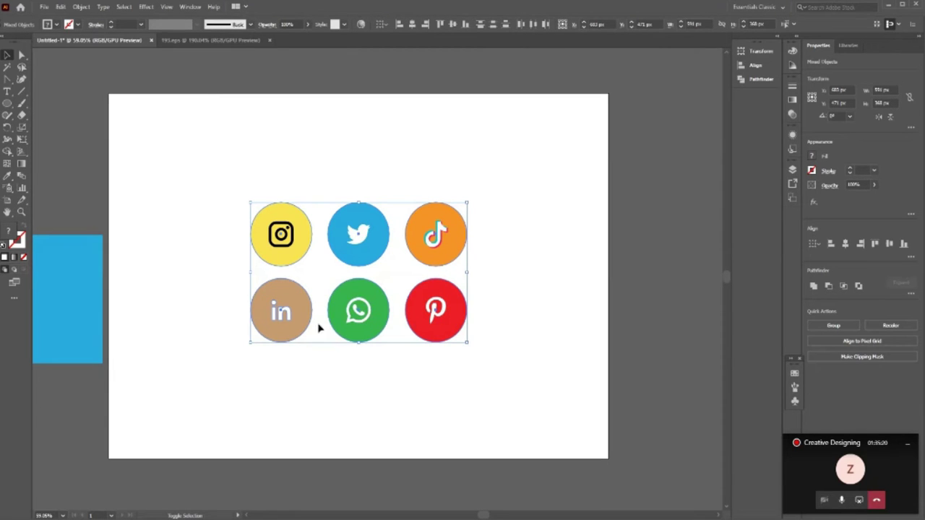
{"action": "left_click", "coordinate": [284, 330]}
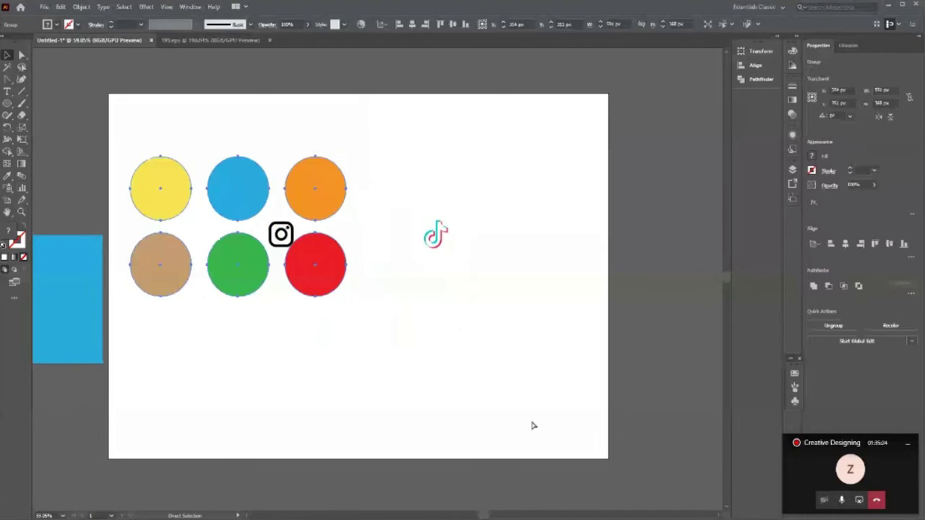
{"action": "left_click_drag", "start_coordinate": [223, 171], "coordinate": [531, 405]}
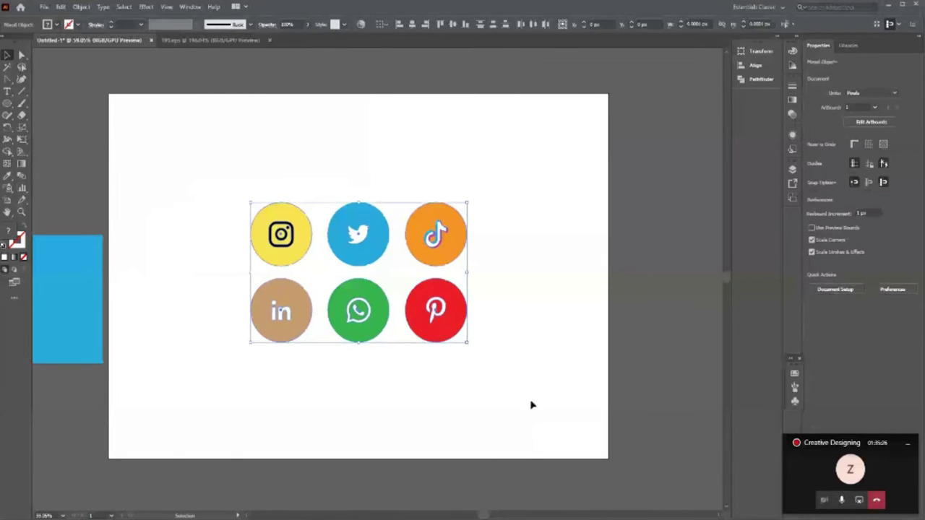
{"action": "left_click", "coordinate": [503, 486]}
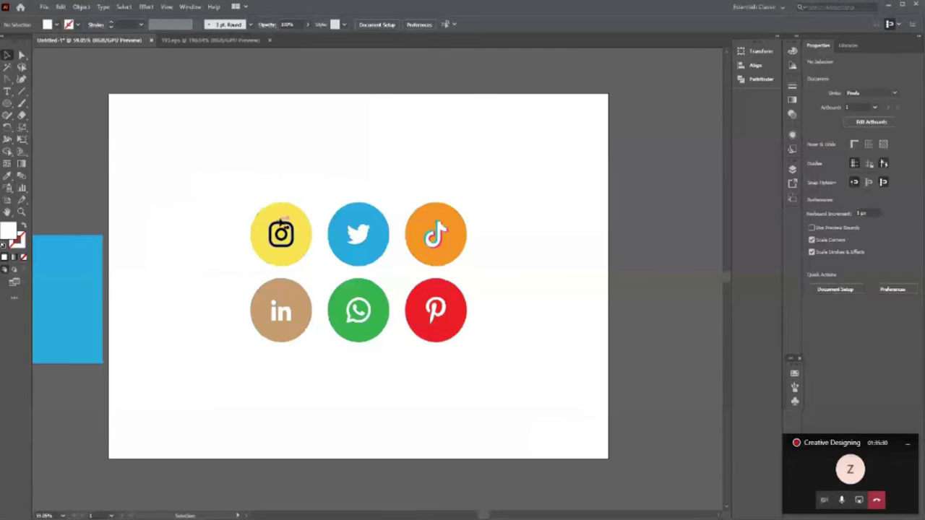
{"action": "left_click_drag", "start_coordinate": [281, 231], "coordinate": [270, 168]}
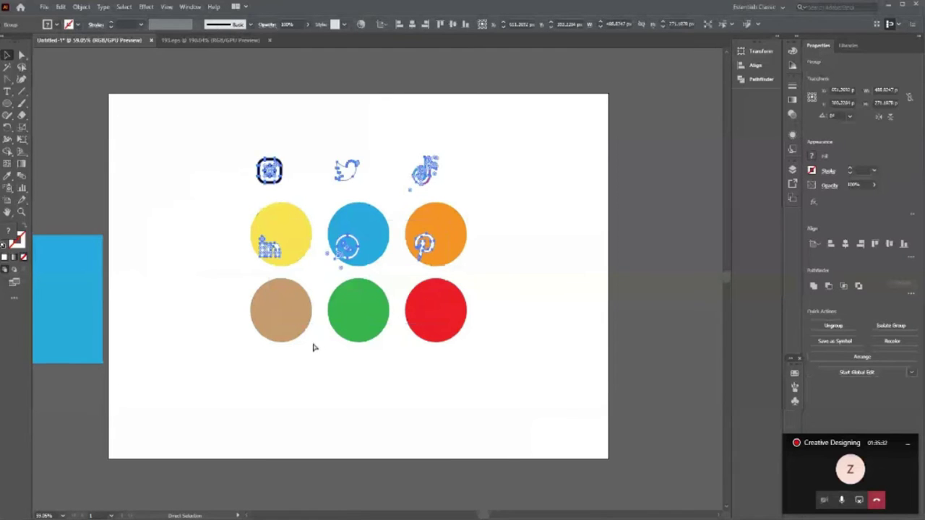
{"action": "key", "text": "ctrl+z"}
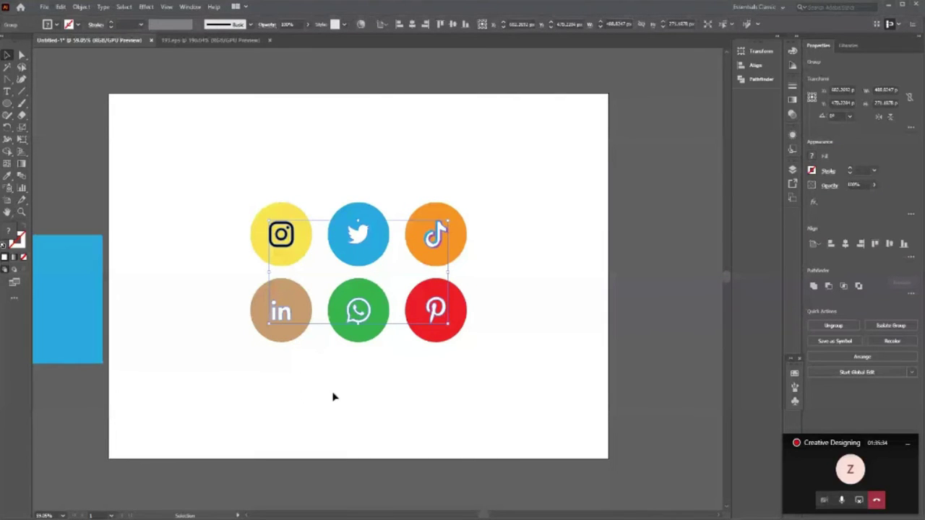
{"action": "left_click", "coordinate": [334, 396]}
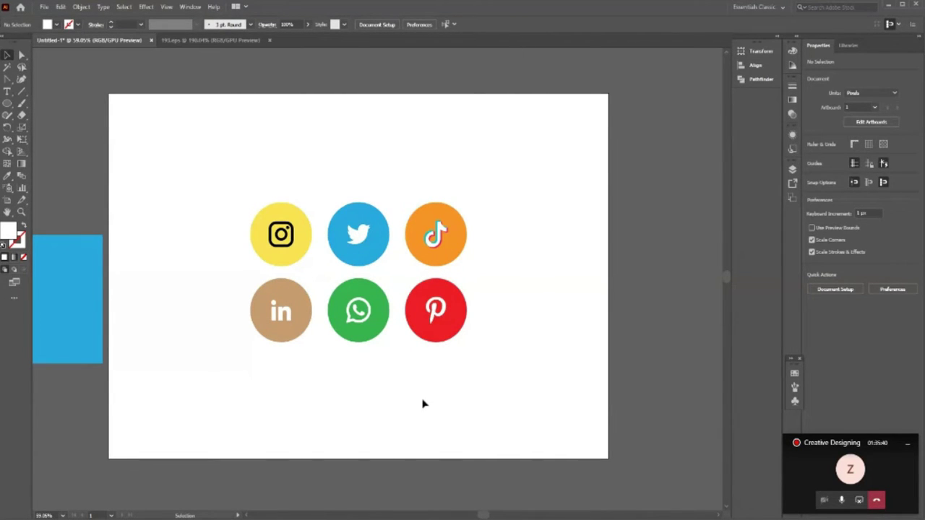
{"action": "left_click_drag", "start_coordinate": [213, 181], "coordinate": [359, 262]}
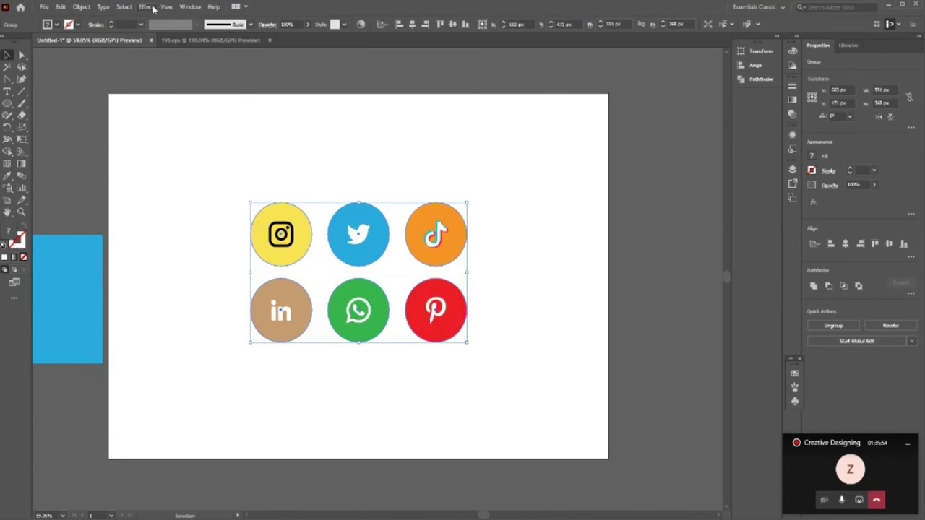
- Apply a trial 3D Extrude & Bevel with a 36° X rotation, dismissing memory warnings
{"action": "left_click", "coordinate": [153, 8]}
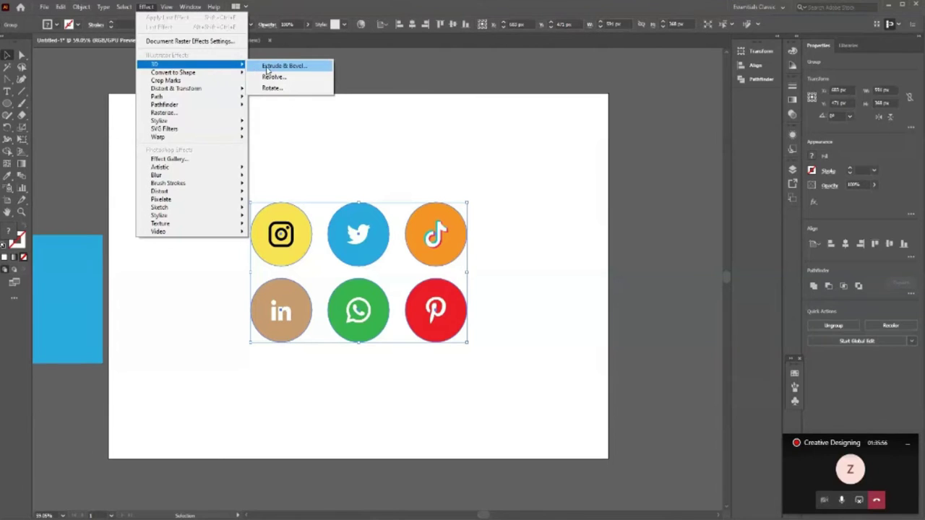
{"action": "left_click", "coordinate": [267, 67]}
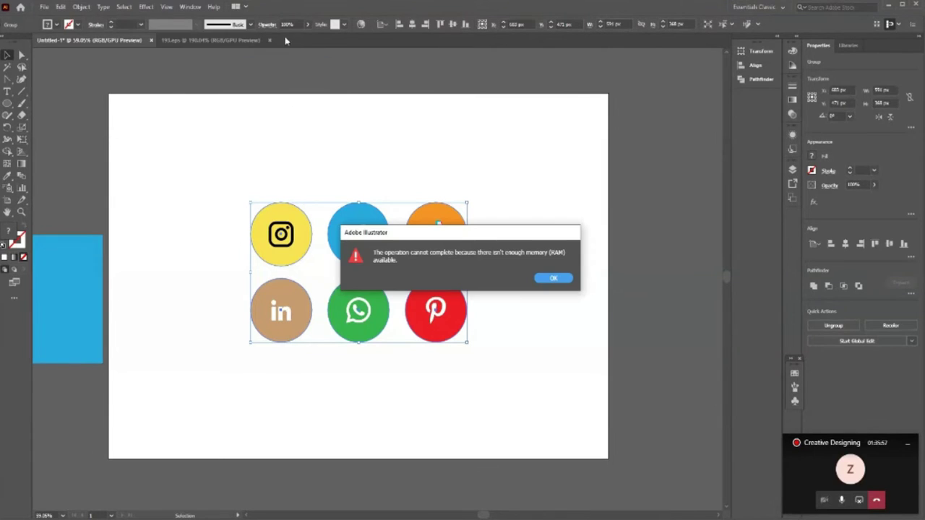
{"action": "left_click", "coordinate": [547, 280]}
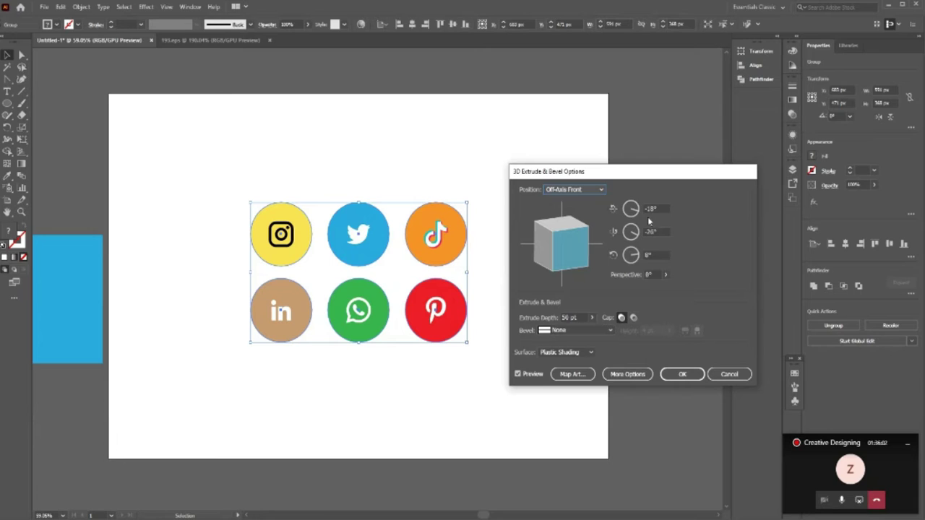
{"action": "key", "text": "Tab"}
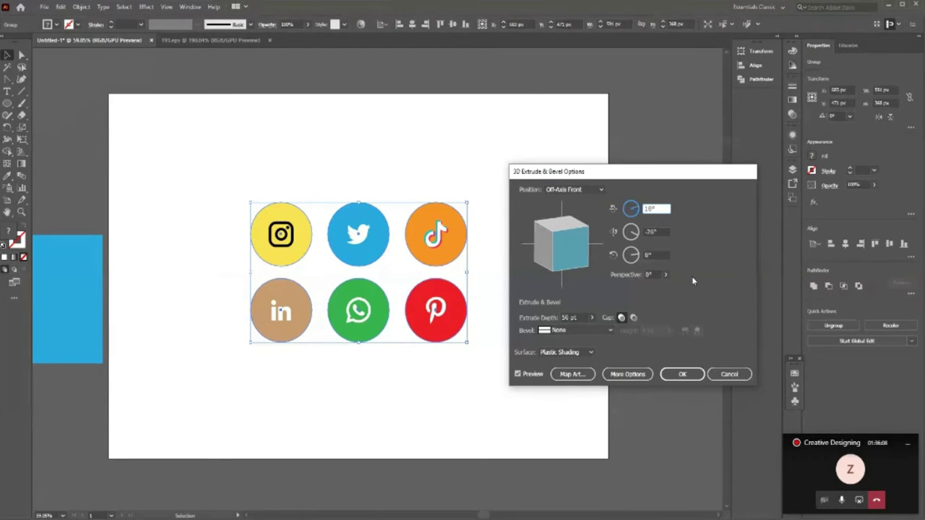
{"action": "key", "text": "Up"}
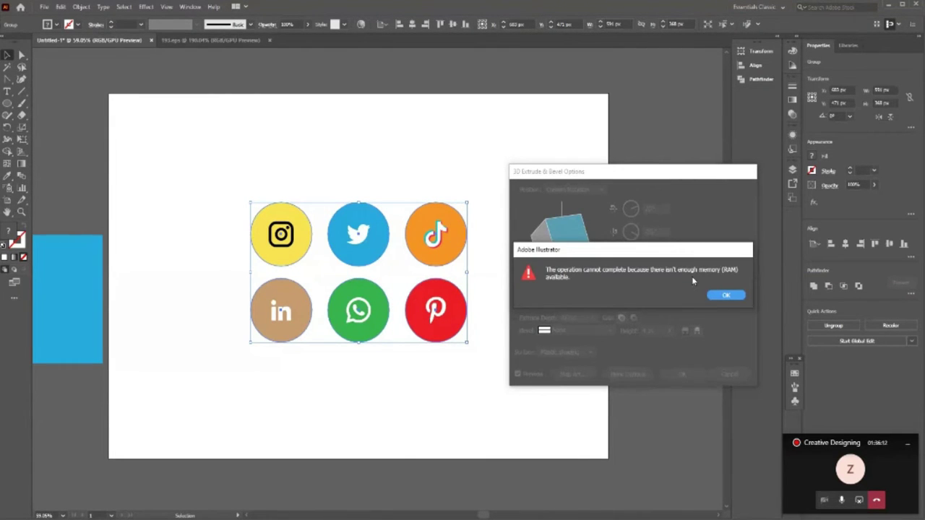
{"action": "left_click", "coordinate": [724, 296]}
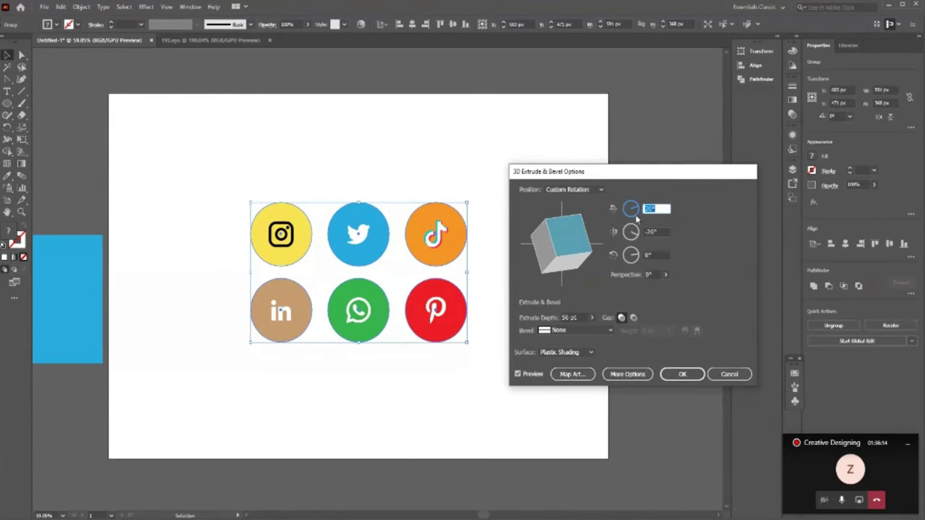
{"action": "type", "text": "36"}
{"action": "key", "text": "Return"}
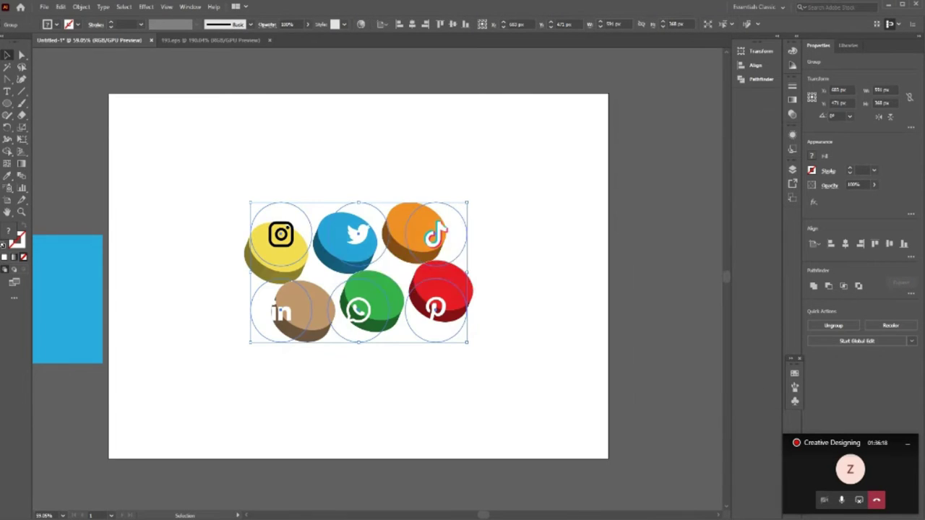
{"action": "left_click", "coordinate": [553, 279]}
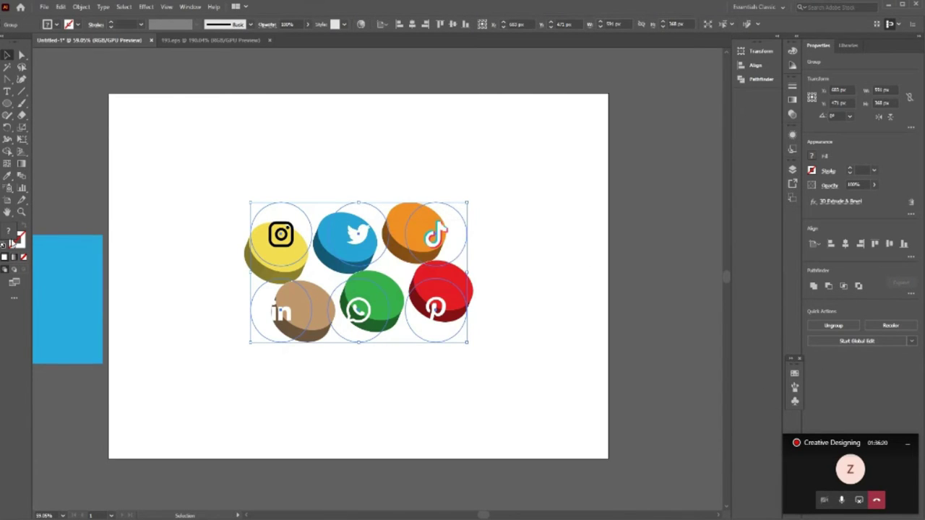
- Undo the trial 3D extrusion so the icons are flat again
{"action": "left_click", "coordinate": [149, 7]}
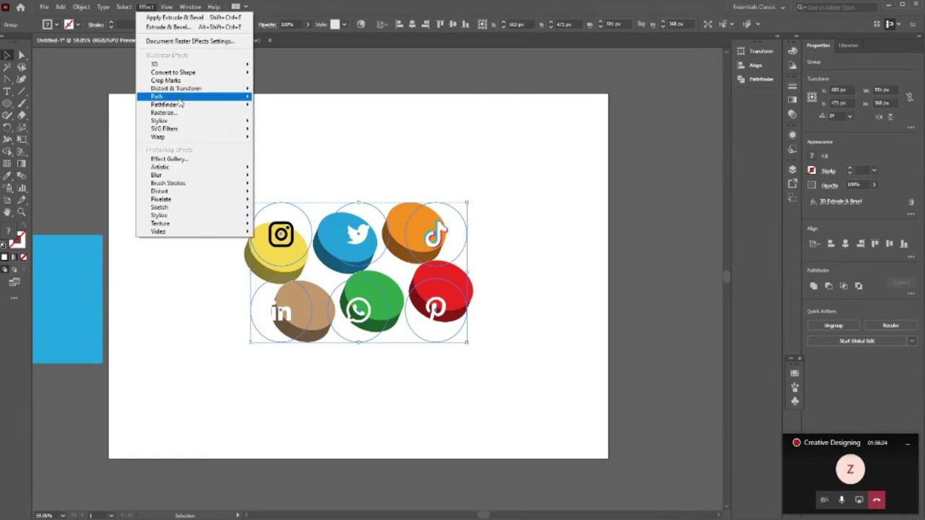
{"action": "mouse_move", "coordinate": [157, 96]}
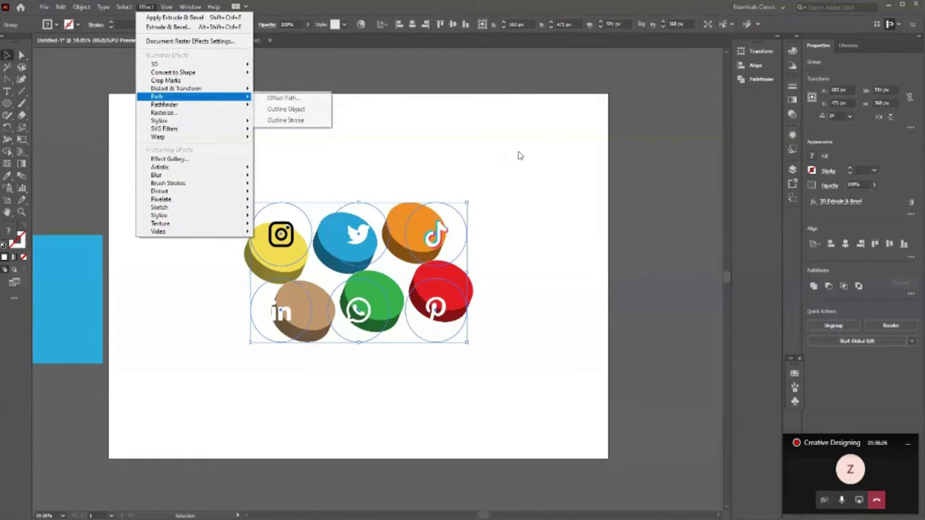
{"action": "left_click", "coordinate": [521, 153]}
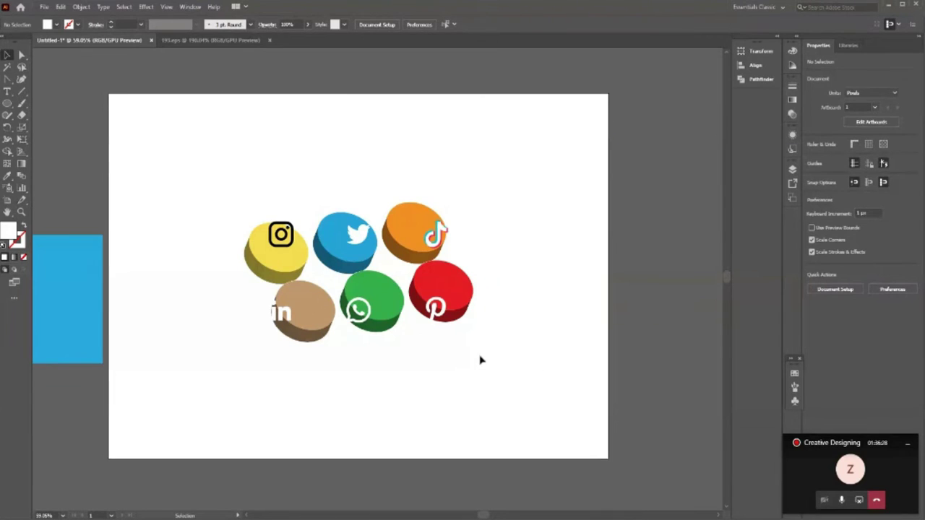
{"action": "key", "text": "ctrl+z"}
- Reopen the 3D Extrude & Bevel options and adjust the X rotation angle
{"action": "left_click", "coordinate": [146, 6]}
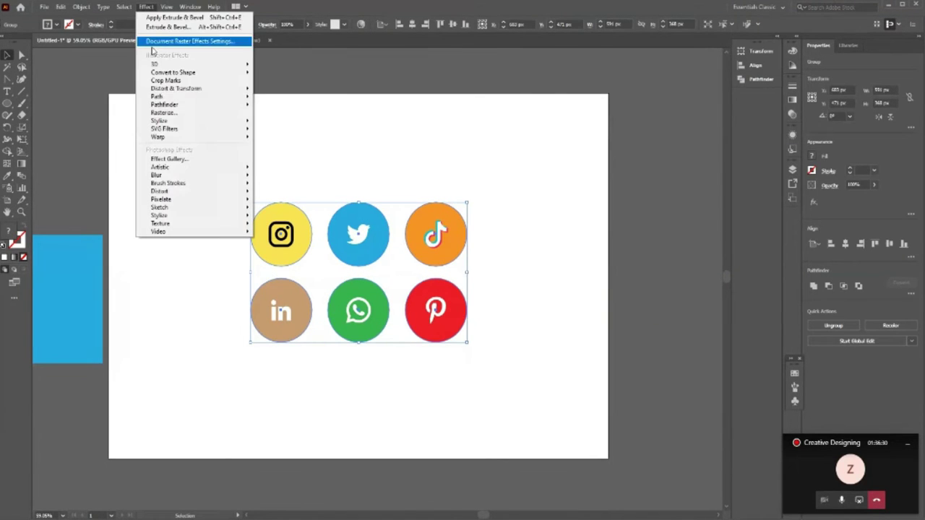
{"action": "left_click", "coordinate": [278, 65]}
{"action": "left_click", "coordinate": [553, 278]}
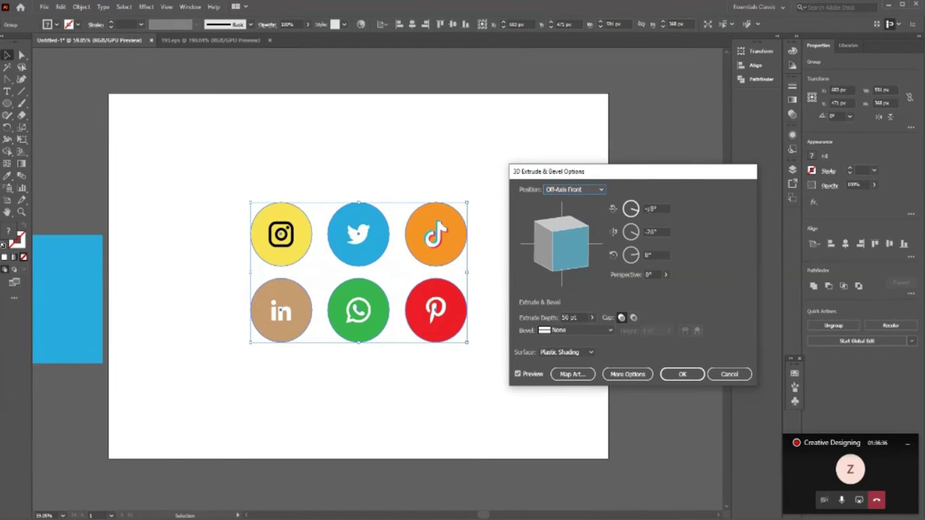
{"action": "left_click", "coordinate": [649, 208]}
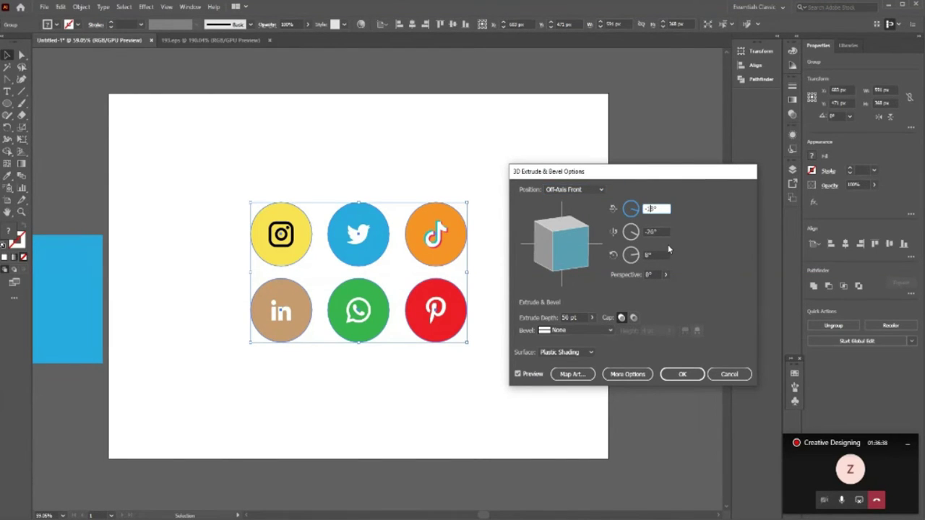
{"action": "key", "text": "Tab"}
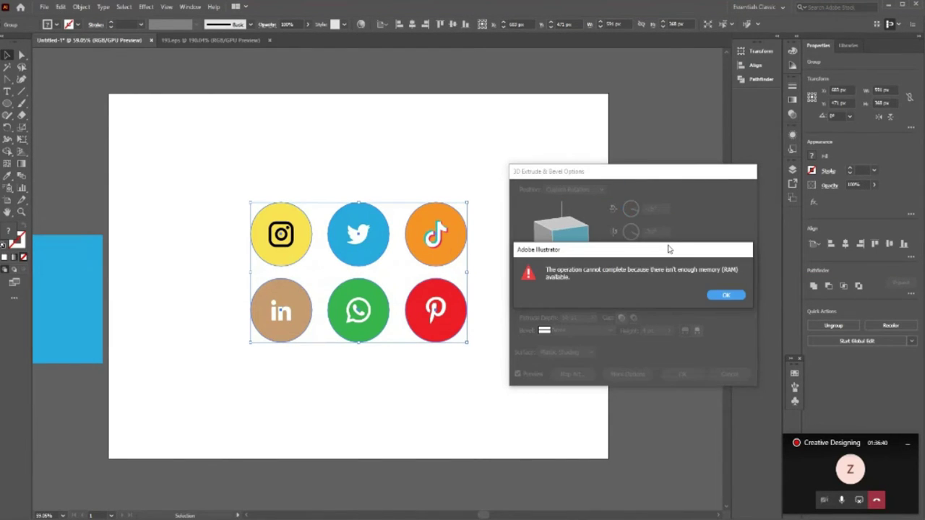
{"action": "left_click", "coordinate": [726, 294]}
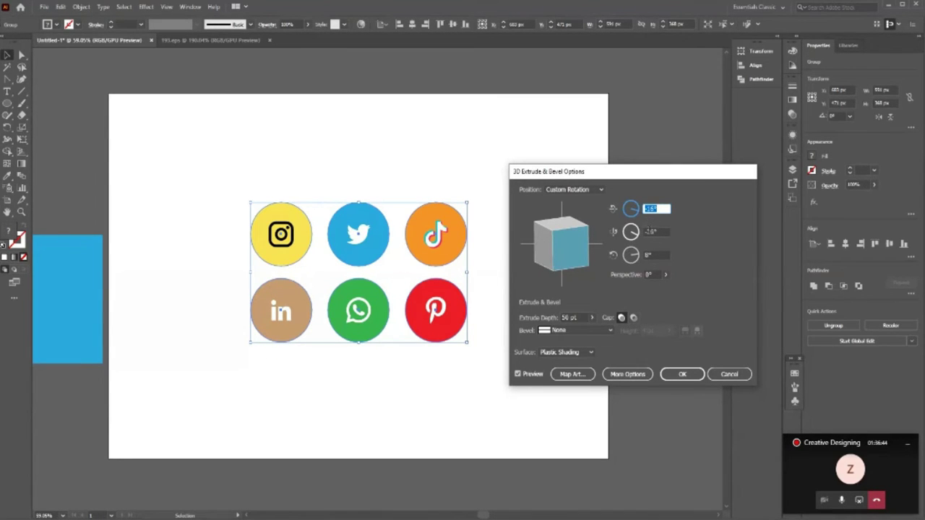
{"action": "left_click", "coordinate": [657, 211]}
{"action": "type", "text": "326"}
{"action": "left_click", "coordinate": [660, 231]}
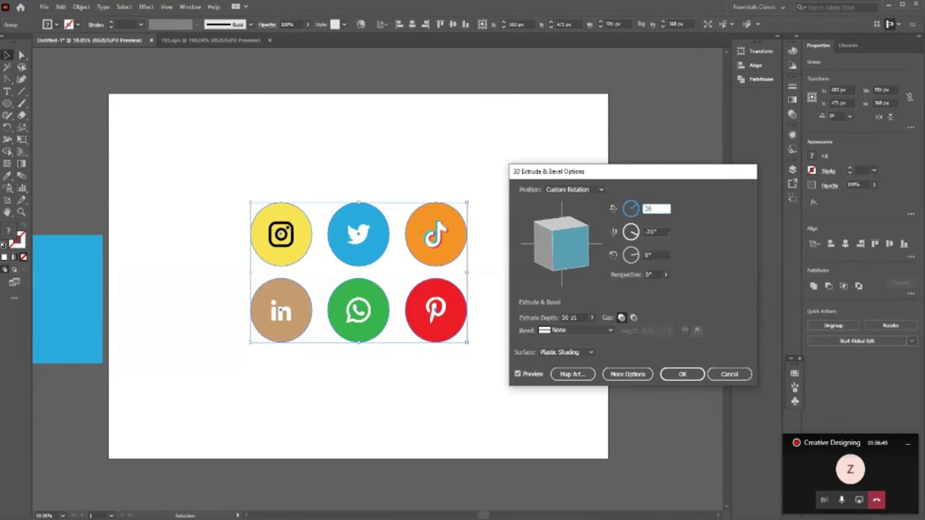
- Set the Y rotation to -35° and the Z rotation to 18°
{"action": "double_click", "coordinate": [655, 232]}
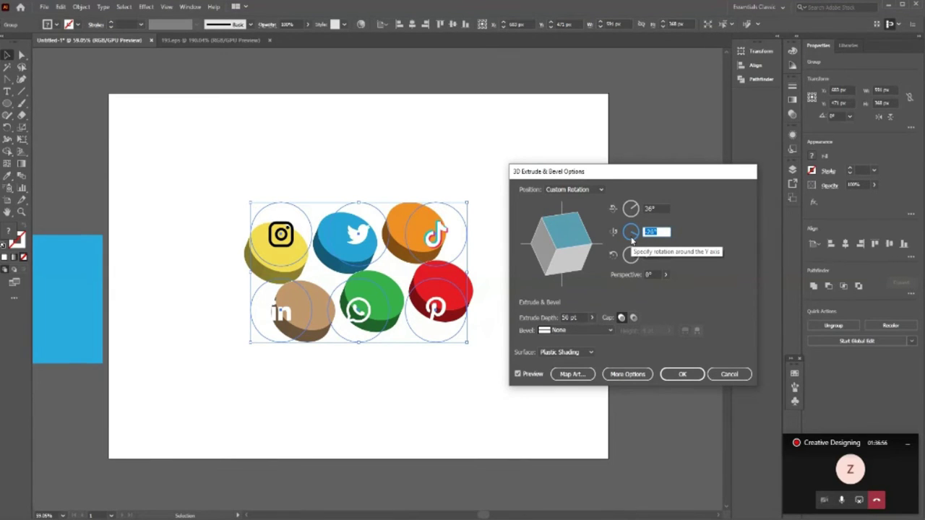
{"action": "type", "text": "35"}
{"action": "key", "text": "Home"}
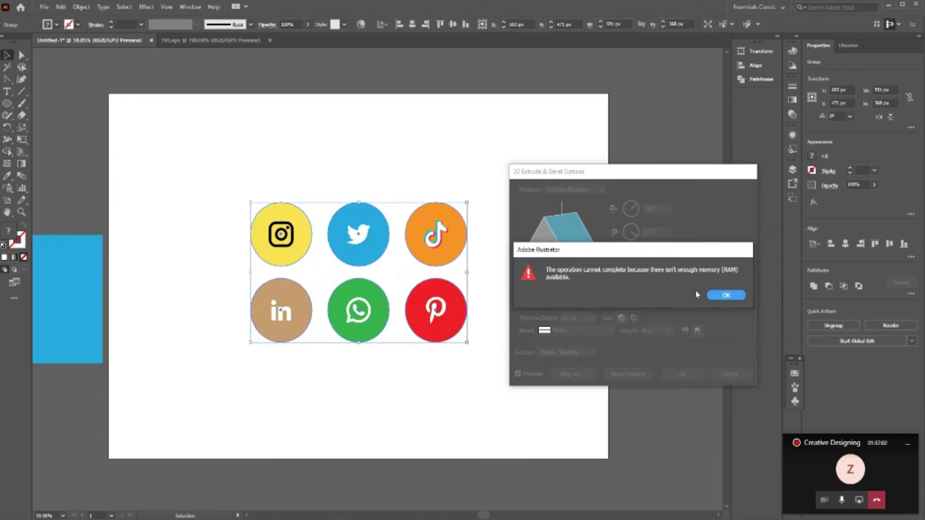
{"action": "key", "text": "Return"}
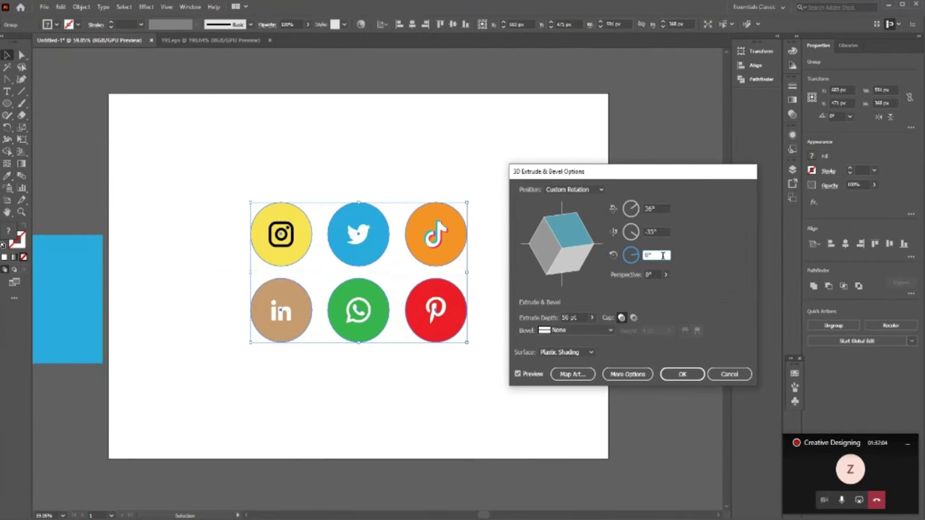
{"action": "left_click_drag", "start_coordinate": [662, 255], "coordinate": [644, 255]}
{"action": "type", "text": "18"}
- Set the extrude depth to 10 pt and reveal the lighting options
{"action": "left_click", "coordinate": [592, 319]}
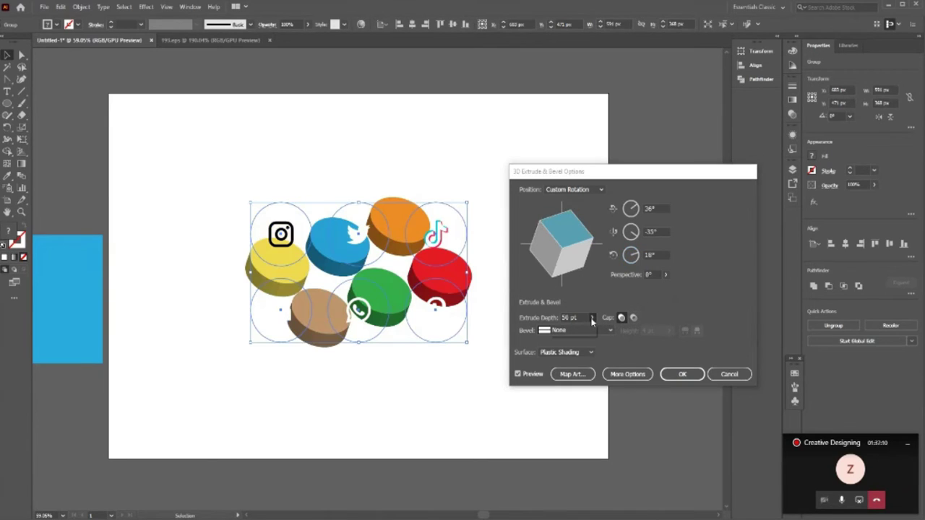
{"action": "left_click", "coordinate": [589, 316]}
{"action": "left_click", "coordinate": [580, 317]}
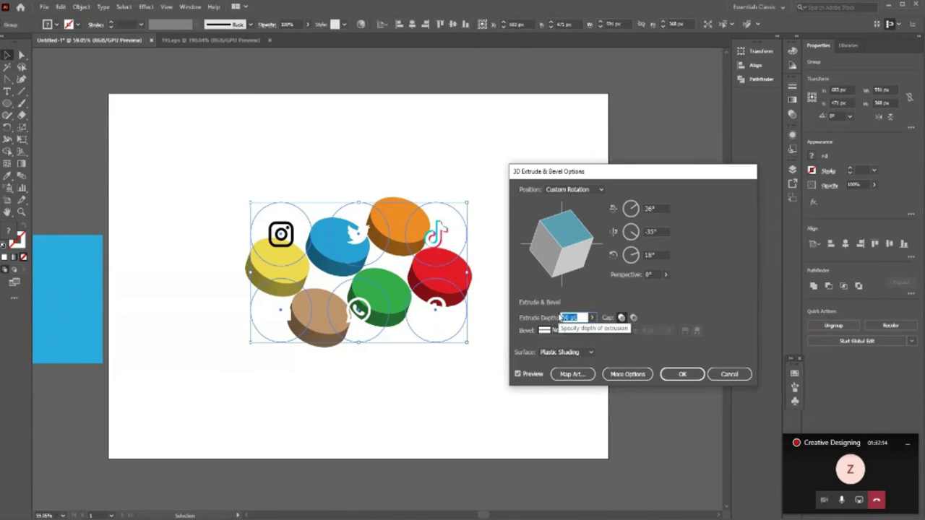
{"action": "type", "text": "10"}
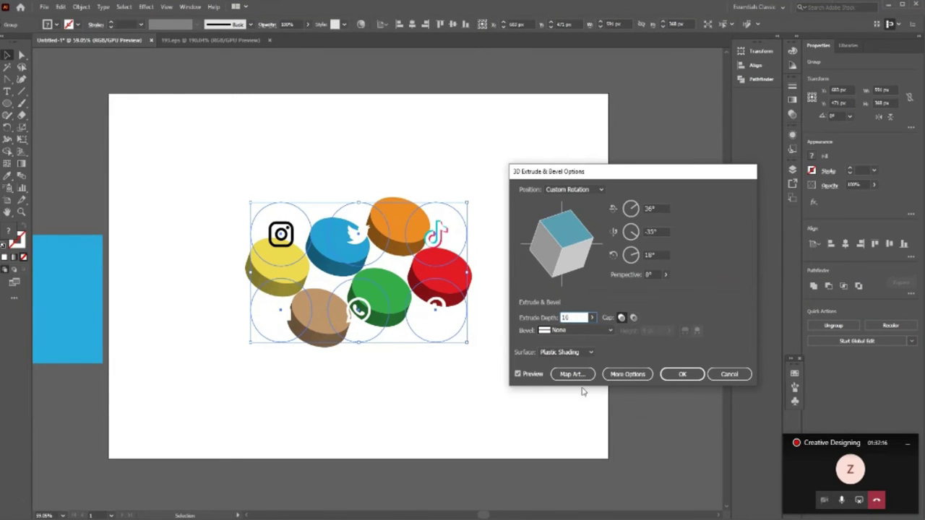
{"action": "left_click", "coordinate": [627, 374]}
{"action": "left_click", "coordinate": [730, 299]}
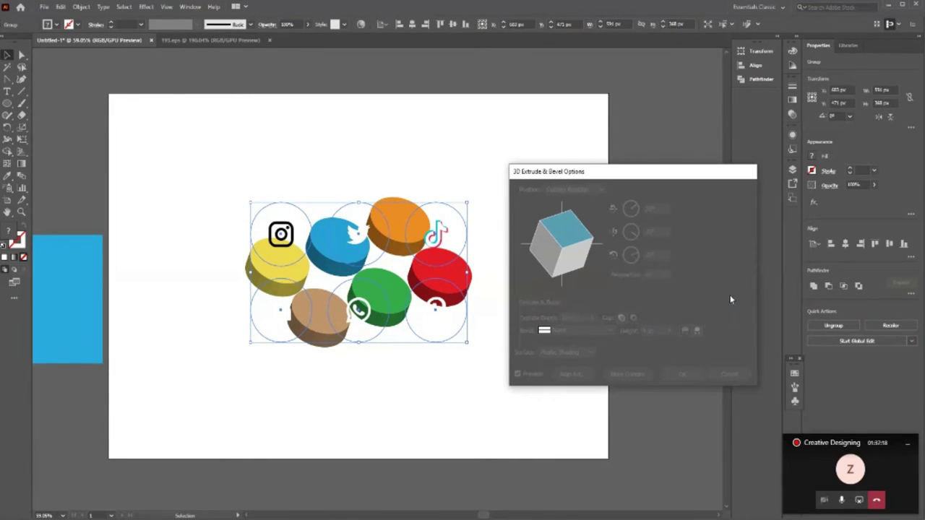
{"action": "left_click", "coordinate": [628, 376]}
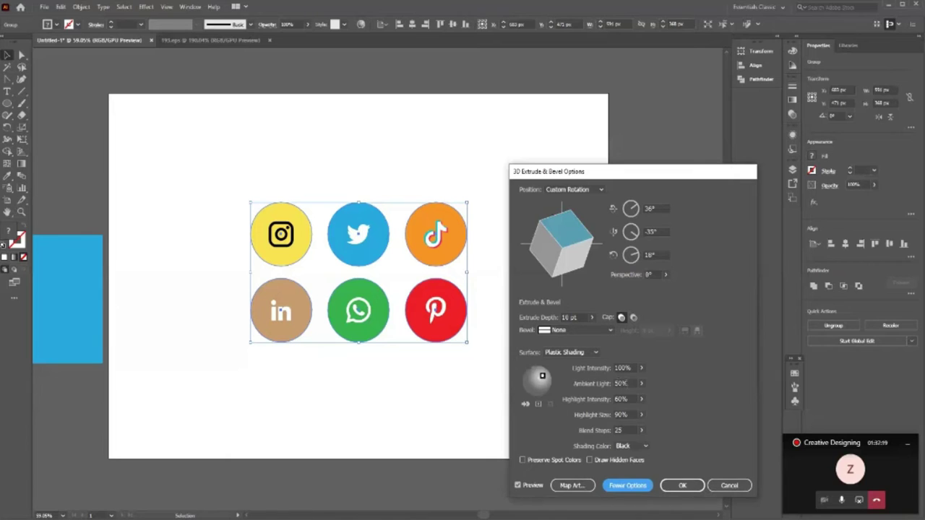
- Apply the 36°, -35°, 18°, 10 pt extrusion to the icon group and dismiss the memory alert
{"action": "left_click", "coordinate": [575, 317]}
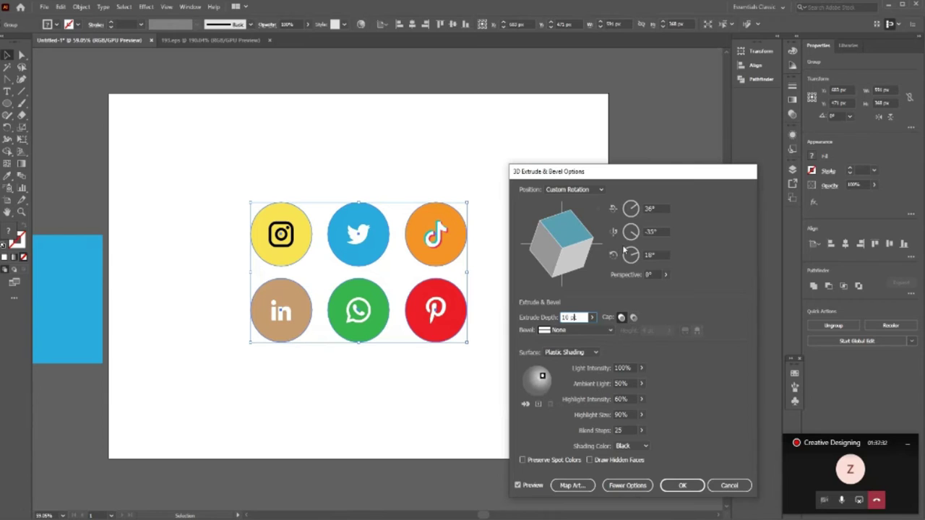
{"action": "left_click", "coordinate": [685, 486]}
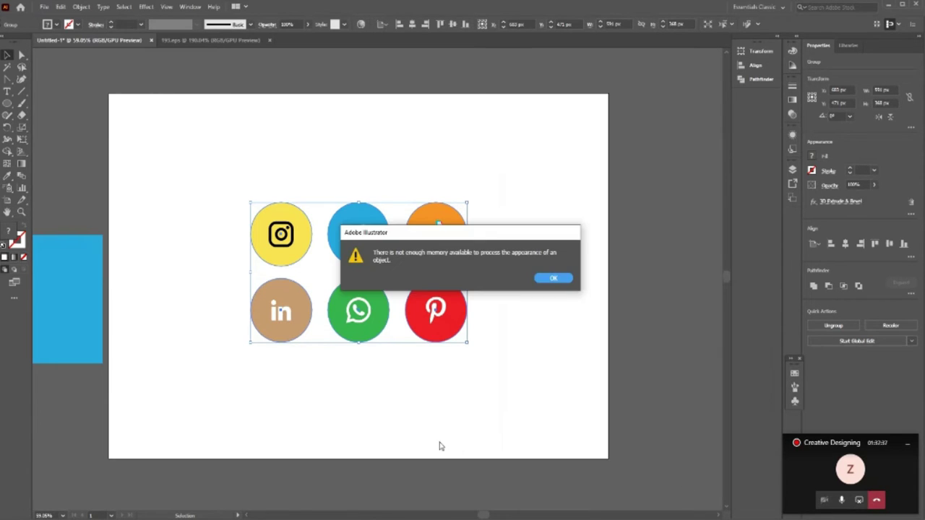
{"action": "left_click", "coordinate": [554, 278]}
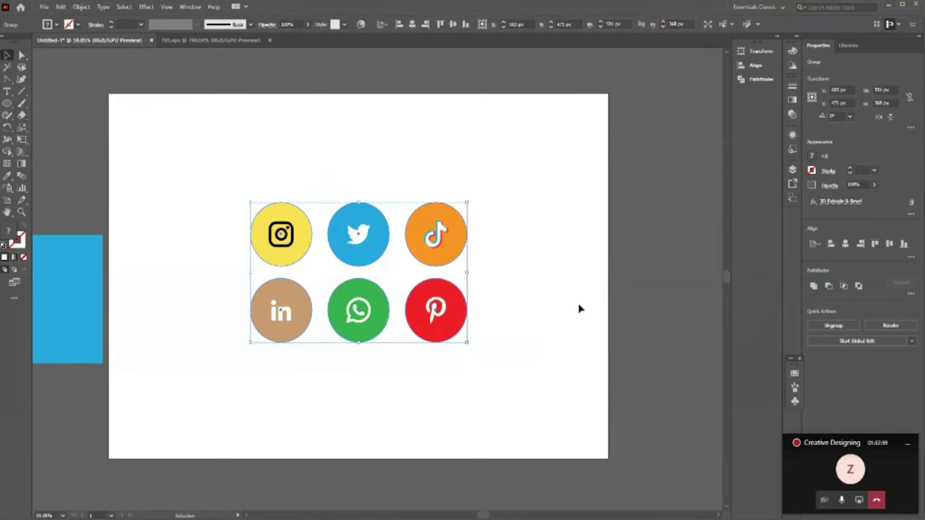
- Reconfirm the existing 3D Extrude & Bevel via the Appearance panel so the discs render tilted, then deselect
{"action": "left_click", "coordinate": [147, 6]}
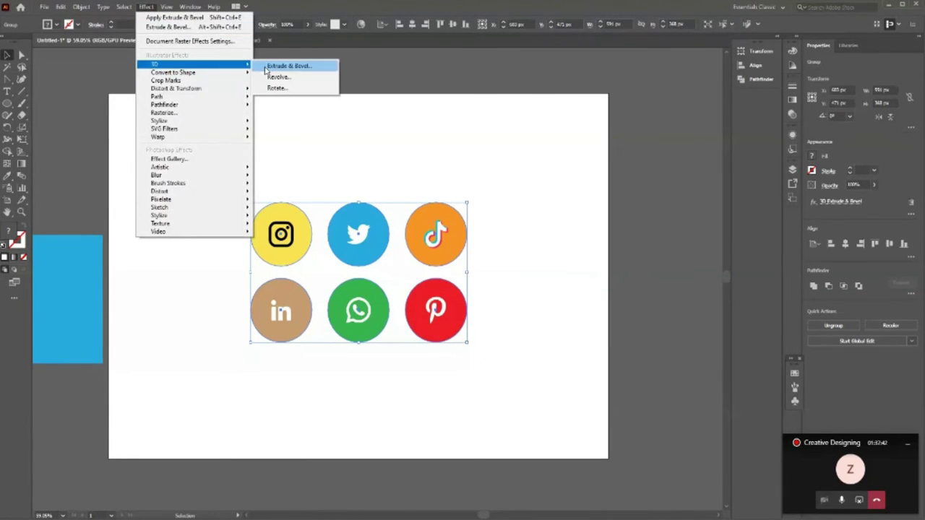
{"action": "left_click", "coordinate": [287, 66]}
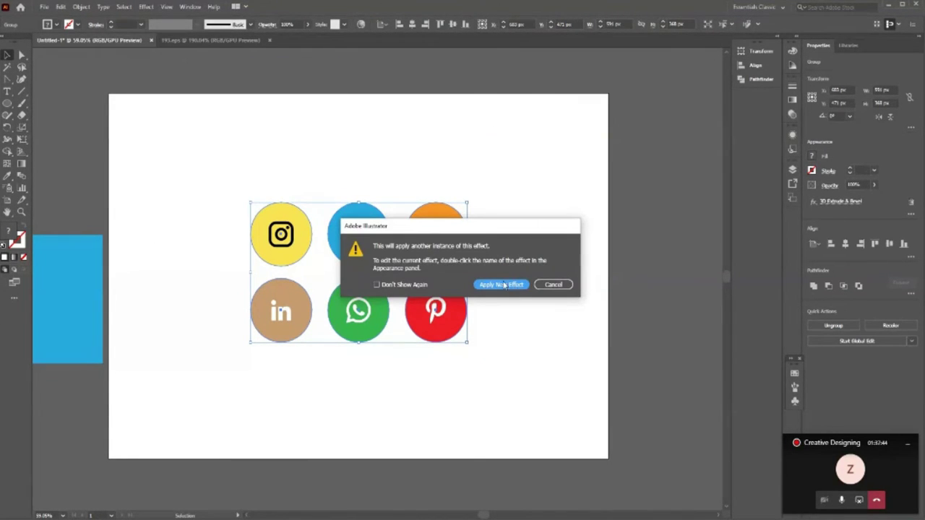
{"action": "left_click", "coordinate": [553, 284]}
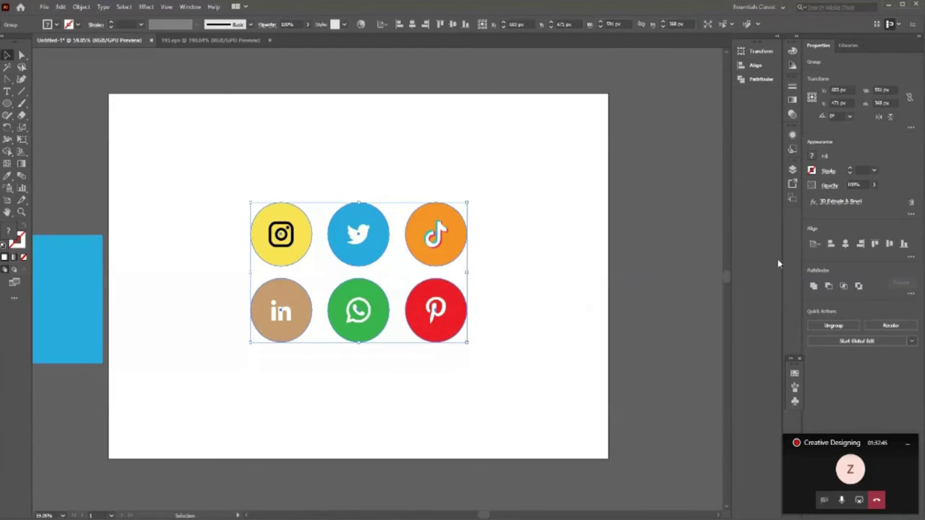
{"action": "left_click", "coordinate": [792, 134]}
{"action": "left_click", "coordinate": [710, 173]}
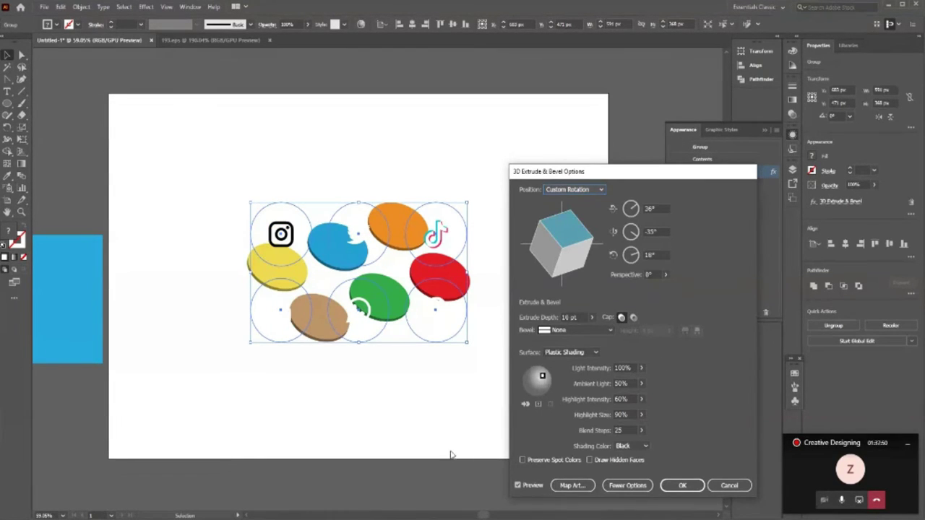
{"action": "left_click", "coordinate": [681, 486]}
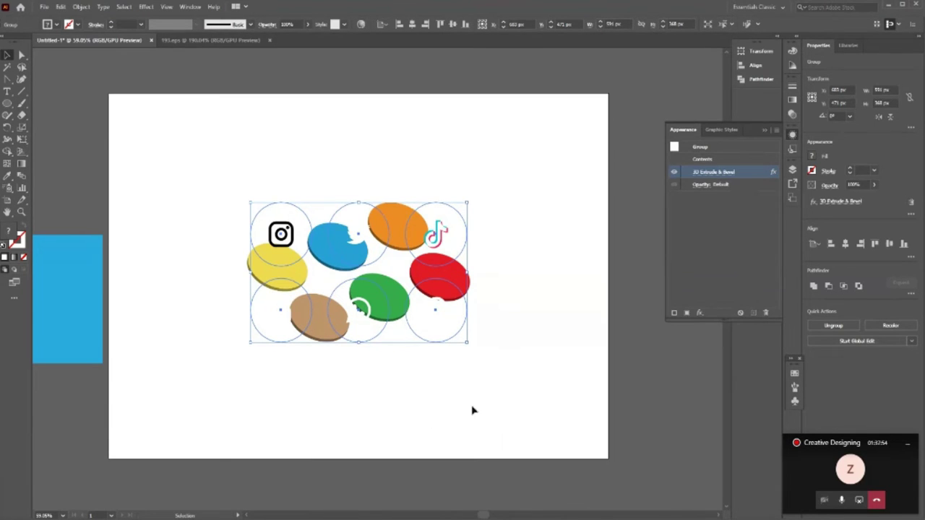
{"action": "left_click", "coordinate": [487, 413]}
{"action": "left_click", "coordinate": [21, 212]}
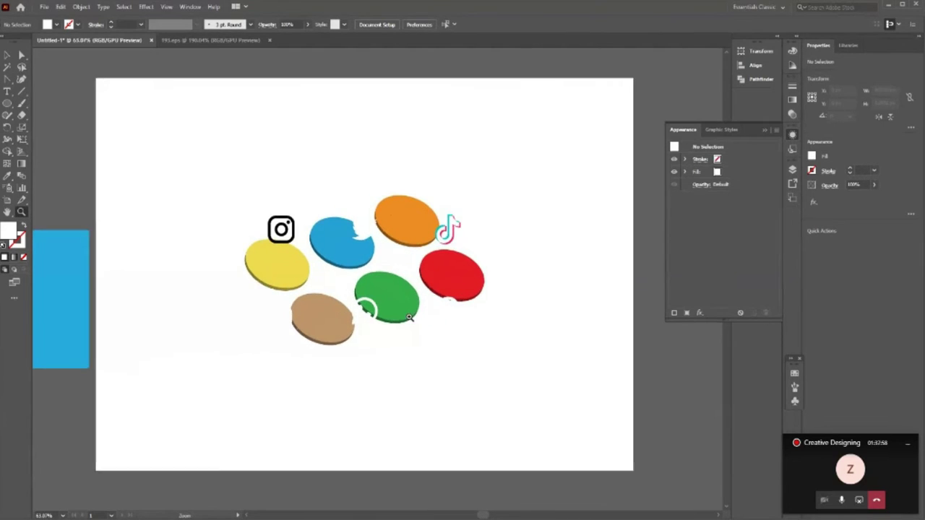
- Zoom in, select the white logo group, and open the 3D Rotate options for it
{"action": "left_click_drag", "start_coordinate": [432, 272], "coordinate": [421, 325]}
{"action": "left_click", "coordinate": [6, 55]}
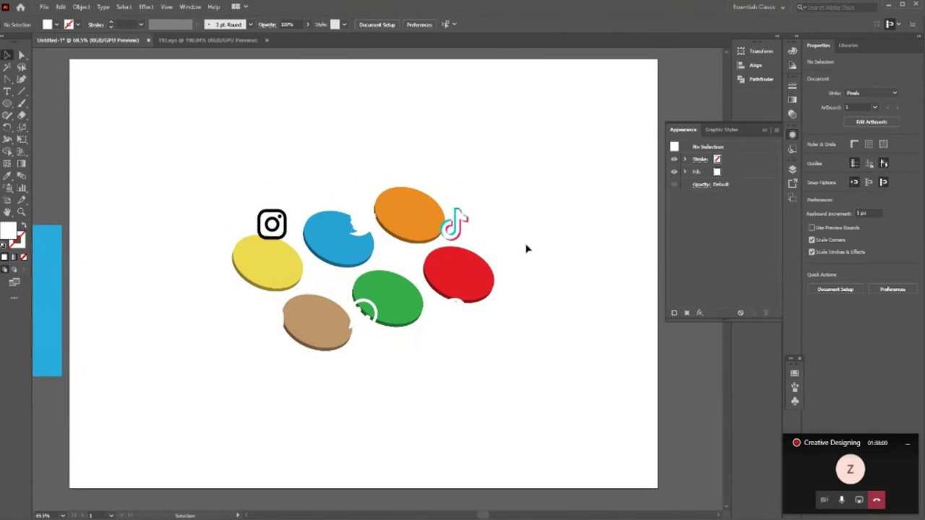
{"action": "left_click", "coordinate": [456, 215]}
{"action": "key", "text": "ctrl+z"}
{"action": "left_click", "coordinate": [554, 431]}
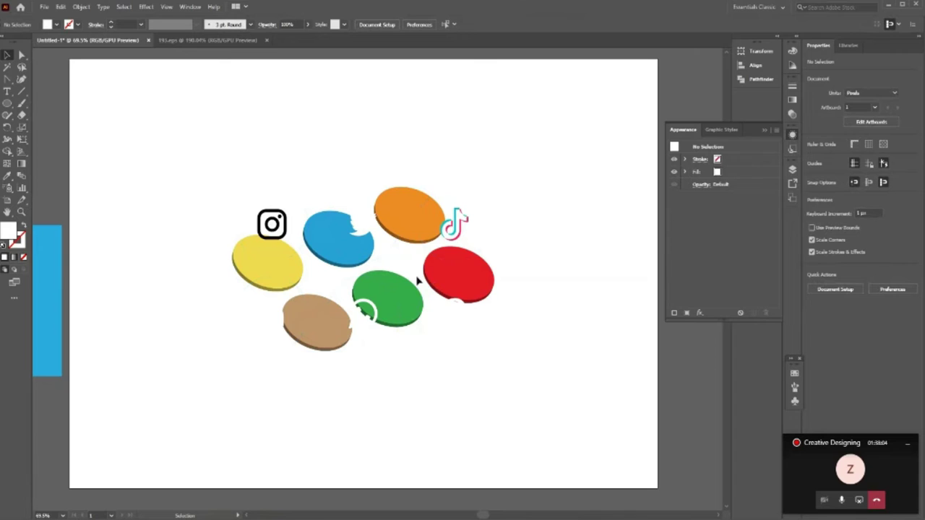
{"action": "left_click", "coordinate": [454, 224]}
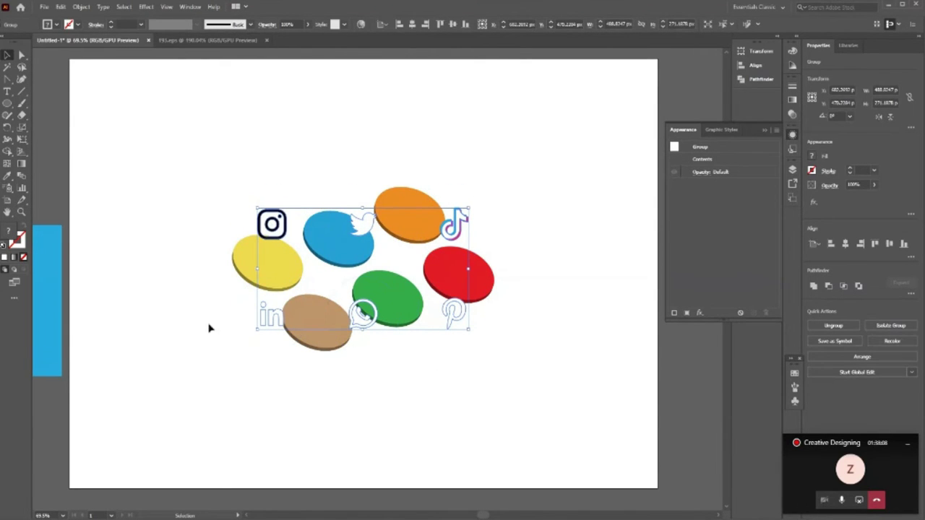
{"action": "left_click", "coordinate": [148, 7]}
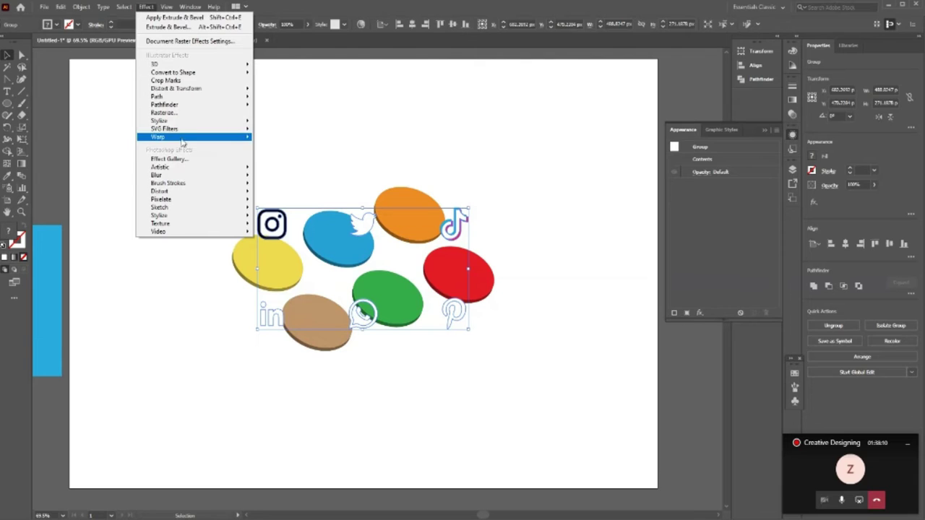
{"action": "mouse_move", "coordinate": [193, 64]}
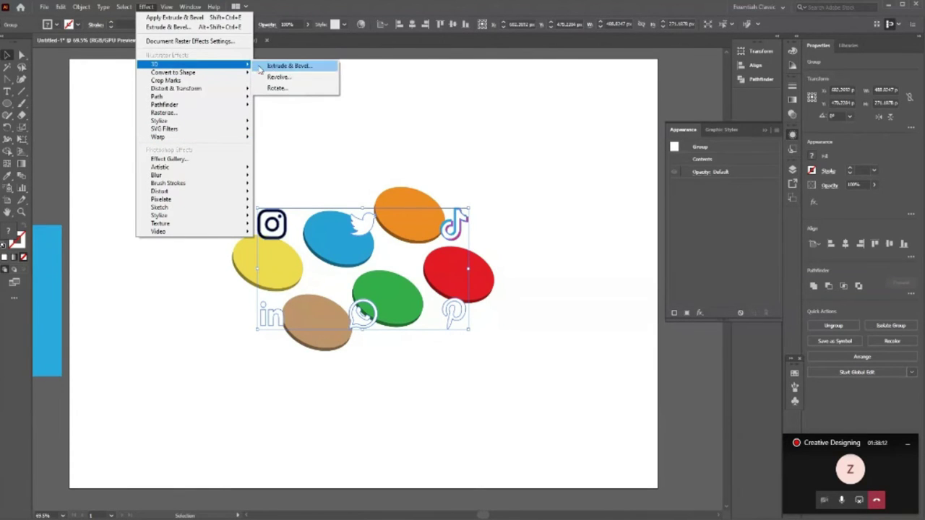
{"action": "left_click", "coordinate": [276, 88]}
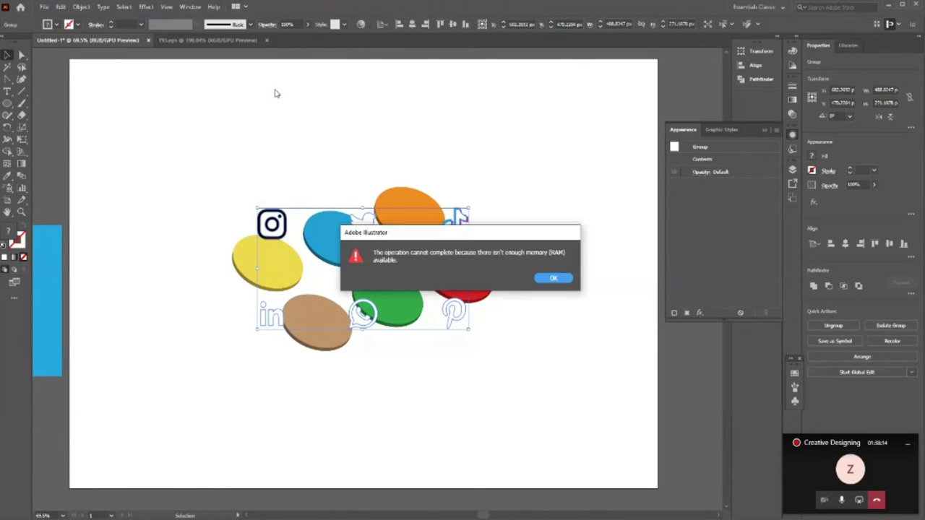
{"action": "left_click", "coordinate": [553, 279]}
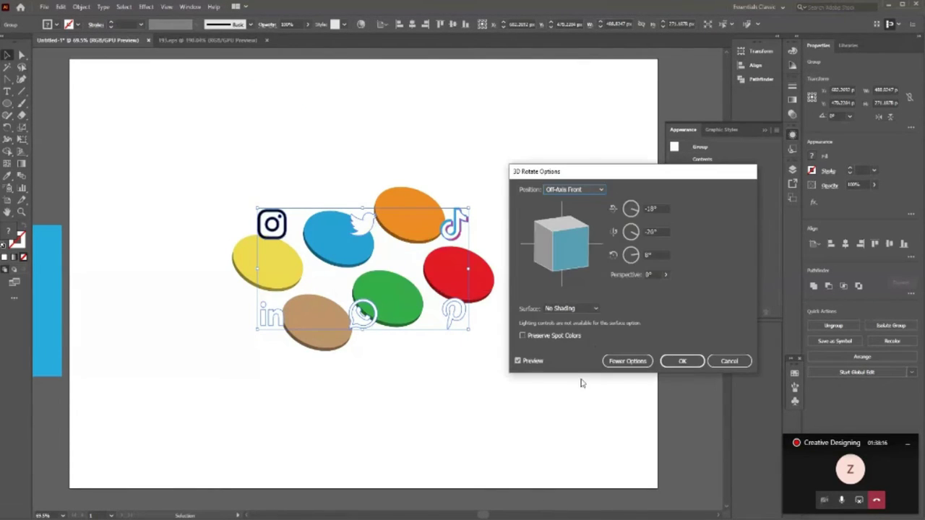
- Rotate the logo group in 3D to X 36°, Y -35°, Z 15° and apply it
{"action": "double_click", "coordinate": [651, 208]}
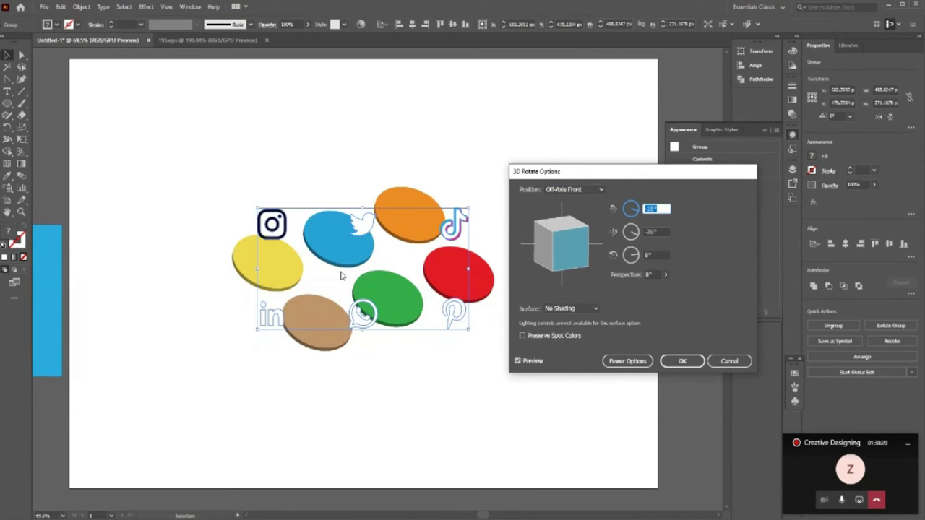
{"action": "type", "text": "36"}
{"action": "key", "text": "Tab"}
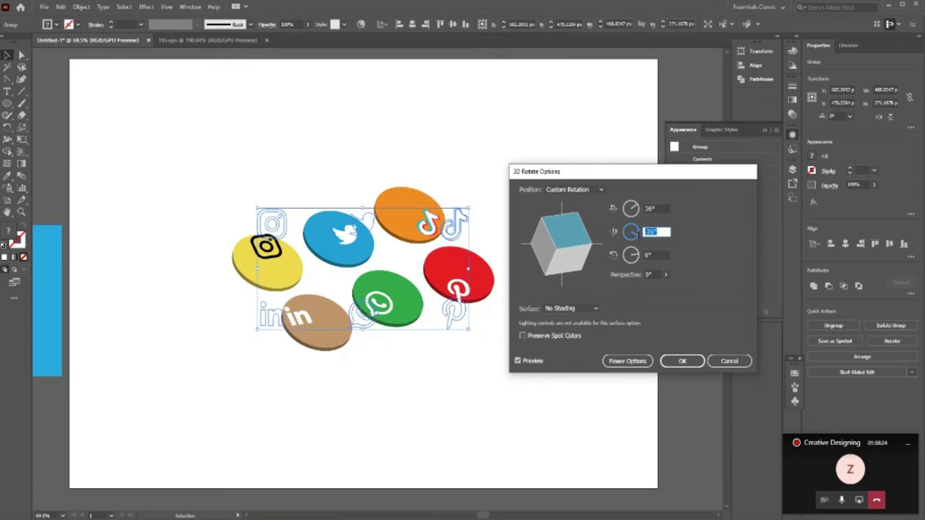
{"action": "type", "text": "-35"}
{"action": "key", "text": "Tab"}
{"action": "left_click", "coordinate": [724, 288]}
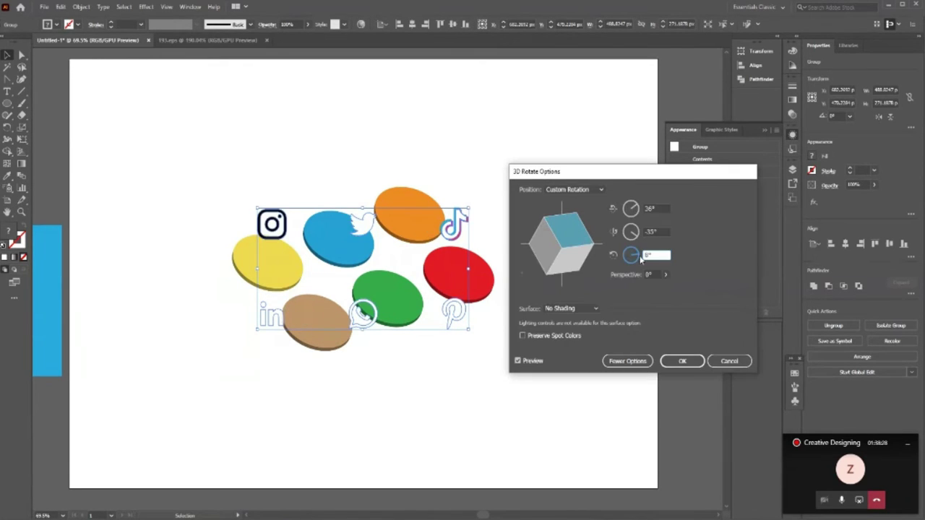
{"action": "double_click", "coordinate": [645, 257]}
{"action": "type", "text": "15"}
{"action": "left_click", "coordinate": [682, 361]}
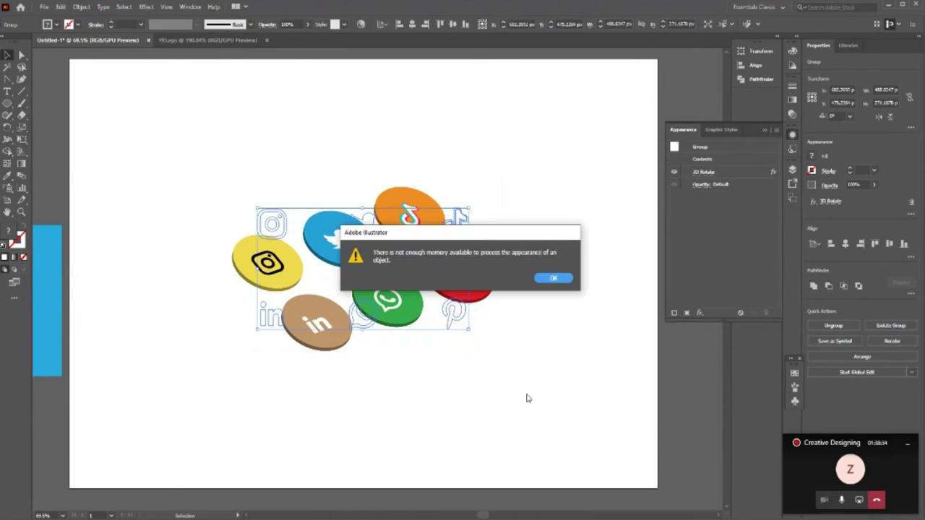
{"action": "left_click", "coordinate": [554, 278]}
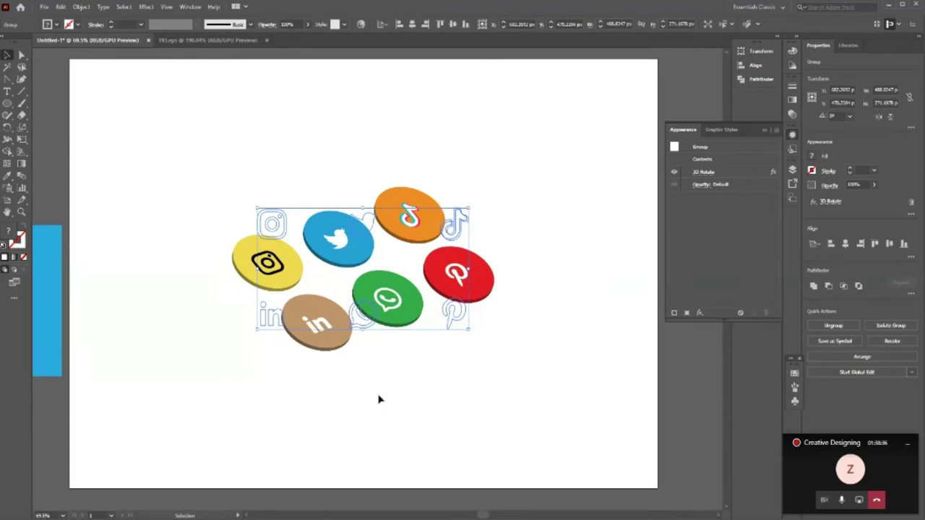
{"action": "left_click", "coordinate": [146, 7]}
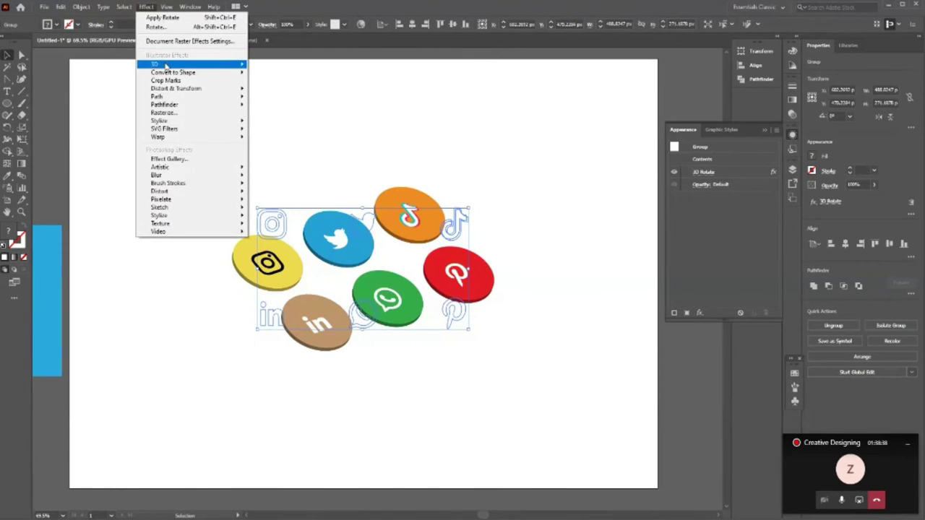
- Review the group's existing 3D Rotate effect, then delete it from the Appearance panel
{"action": "mouse_move", "coordinate": [166, 64]}
{"action": "left_click", "coordinate": [281, 88]}
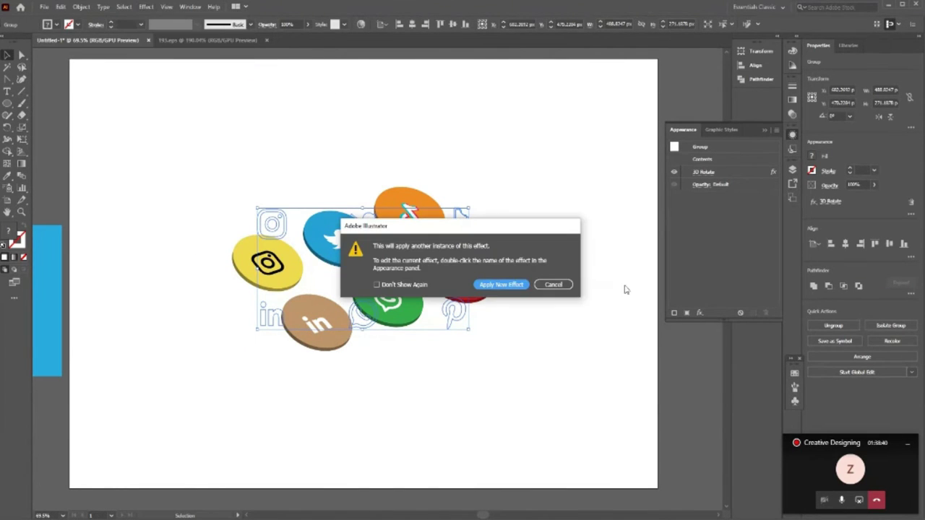
{"action": "left_click", "coordinate": [553, 285]}
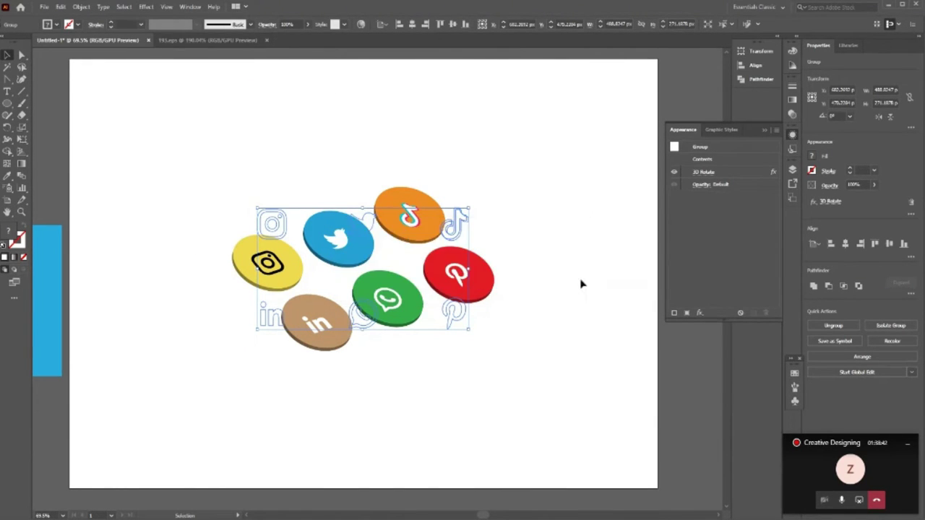
{"action": "left_click", "coordinate": [704, 173]}
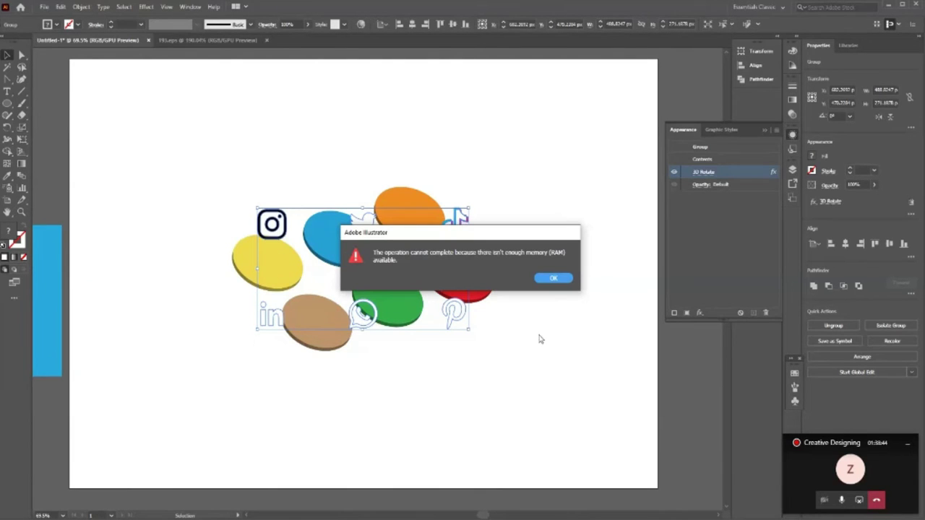
{"action": "left_click", "coordinate": [553, 279]}
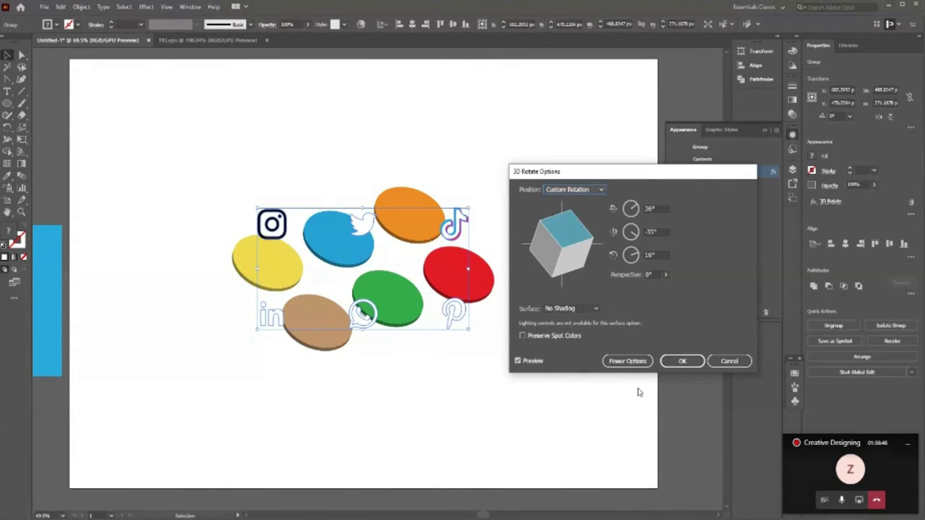
{"action": "left_click", "coordinate": [682, 361]}
{"action": "left_click", "coordinate": [544, 281]}
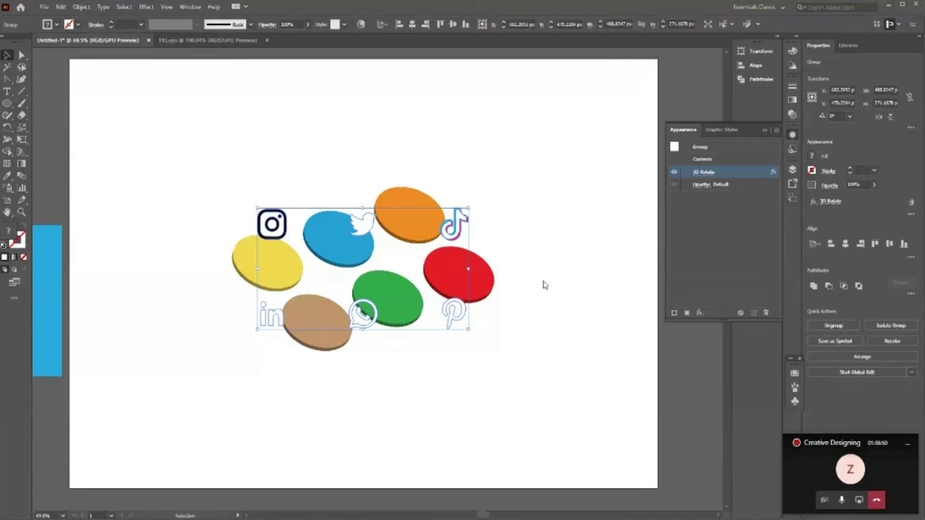
{"action": "left_click", "coordinate": [765, 312]}
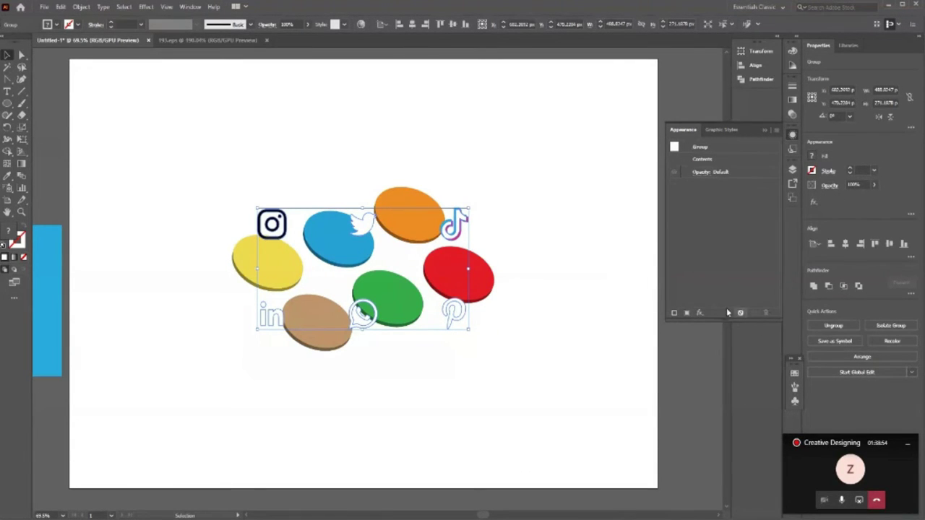
{"action": "left_click", "coordinate": [516, 291]}
{"action": "left_click", "coordinate": [455, 224]}
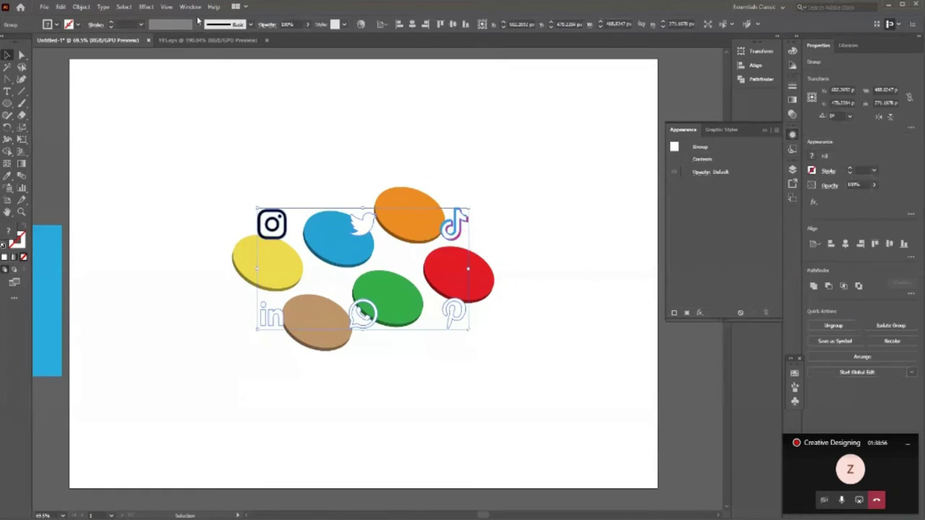
- Start a new 3D Rotate on the group with X 36° and Y -35°
{"action": "left_click", "coordinate": [146, 6]}
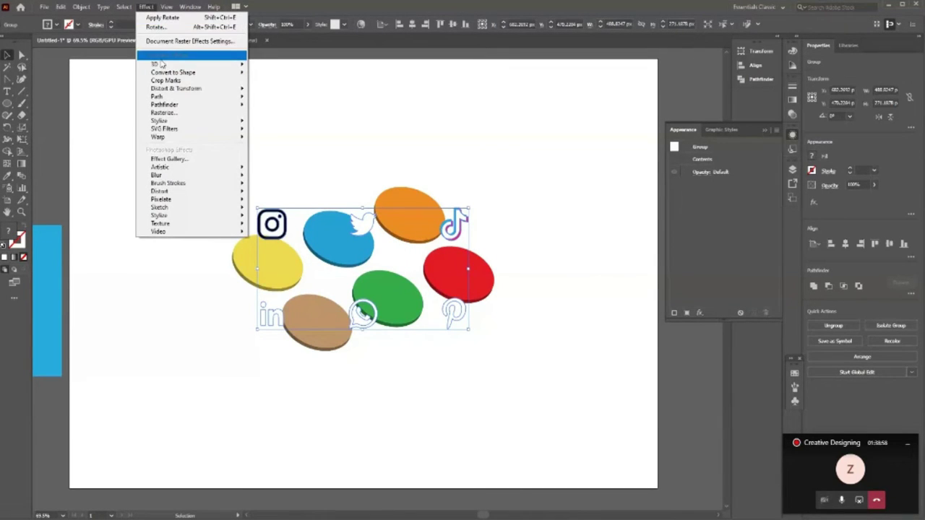
{"action": "mouse_move", "coordinate": [189, 64]}
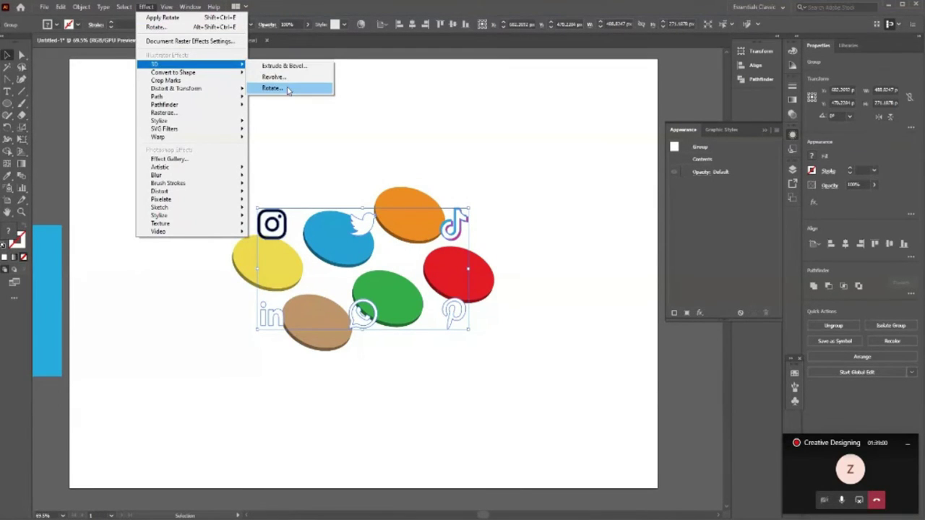
{"action": "left_click", "coordinate": [271, 87]}
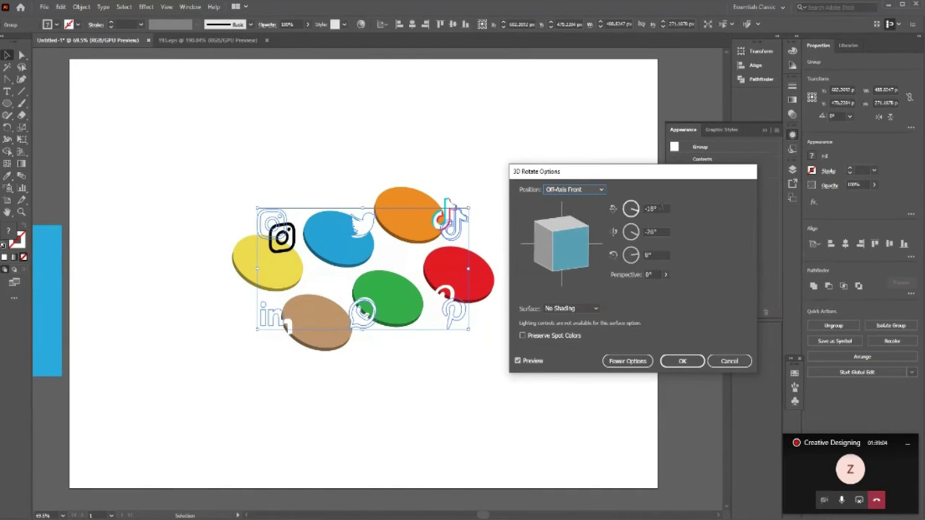
{"action": "left_click", "coordinate": [647, 209]}
{"action": "type", "text": "36"}
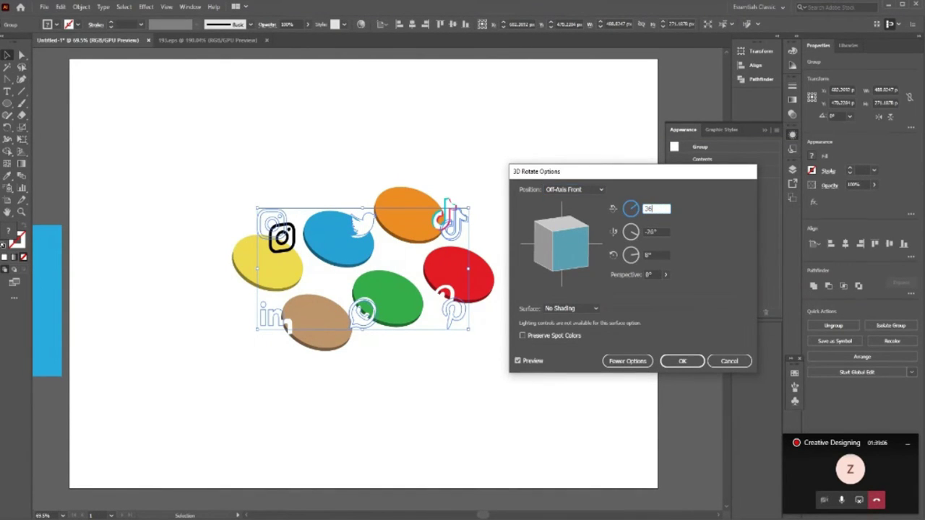
{"action": "key", "text": "Tab"}
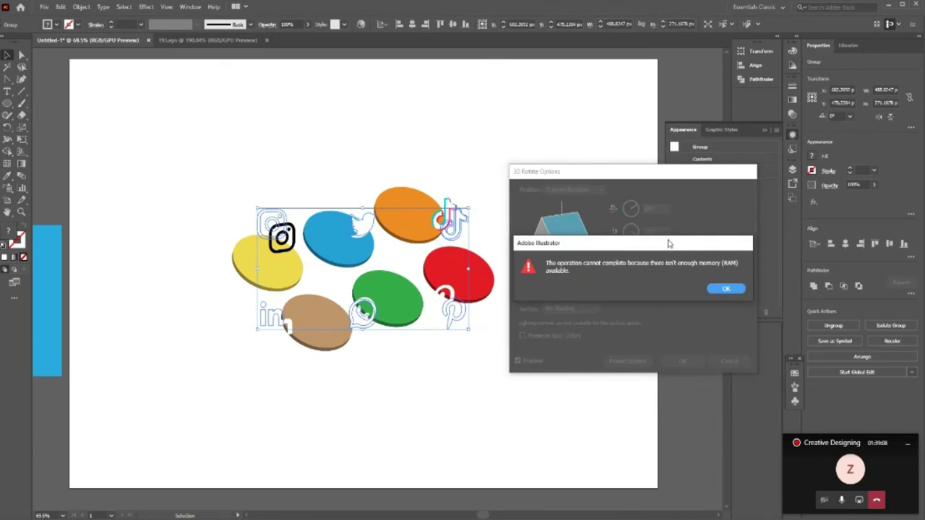
{"action": "left_click", "coordinate": [724, 287]}
{"action": "left_click_drag", "start_coordinate": [665, 230], "coordinate": [644, 232]}
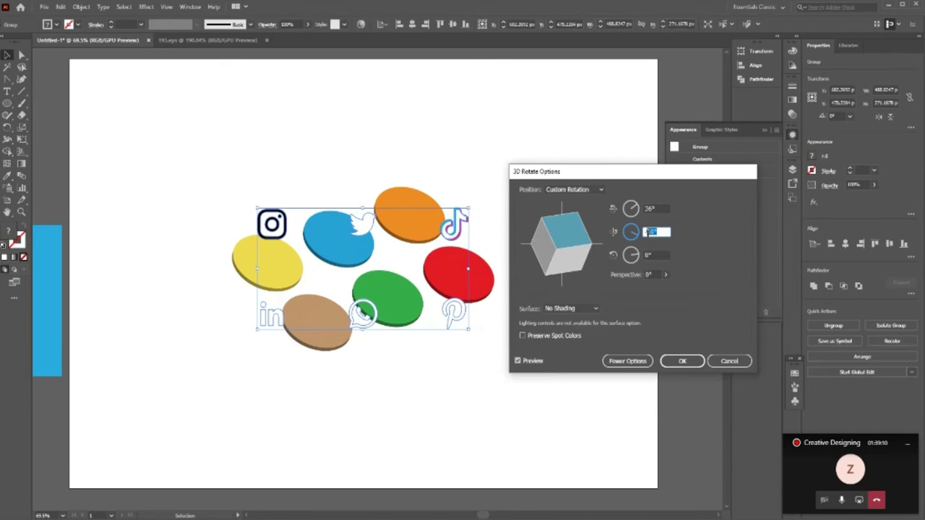
{"action": "type", "text": "-35"}
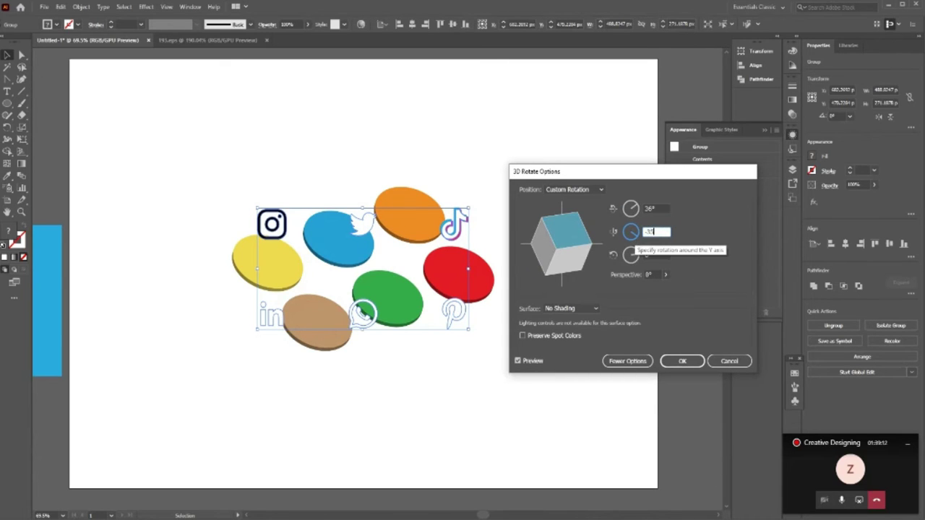
{"action": "key", "text": "Tab"}
- Finish the rotation at Z 18°, apply it, and deselect the group
{"action": "left_click_drag", "start_coordinate": [658, 255], "coordinate": [647, 255]}
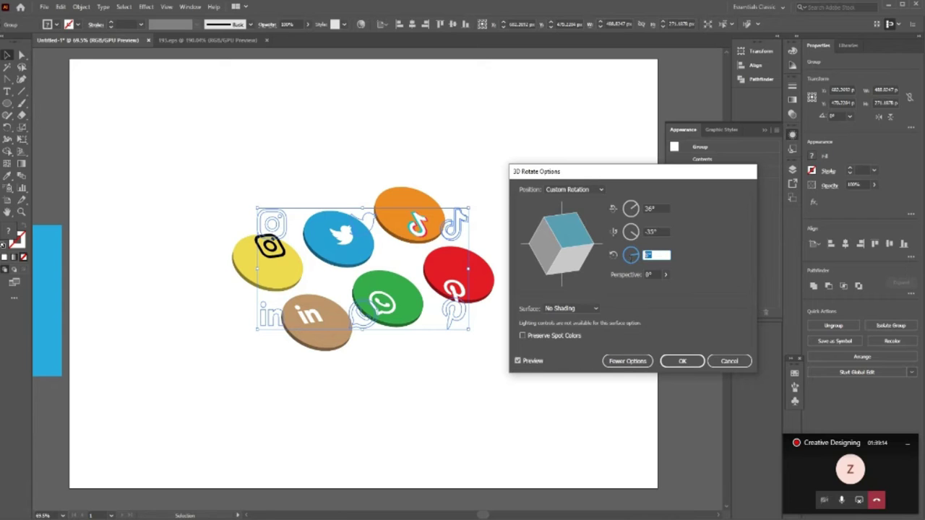
{"action": "type", "text": "18"}
{"action": "left_click", "coordinate": [681, 360]}
{"action": "left_click", "coordinate": [727, 289]}
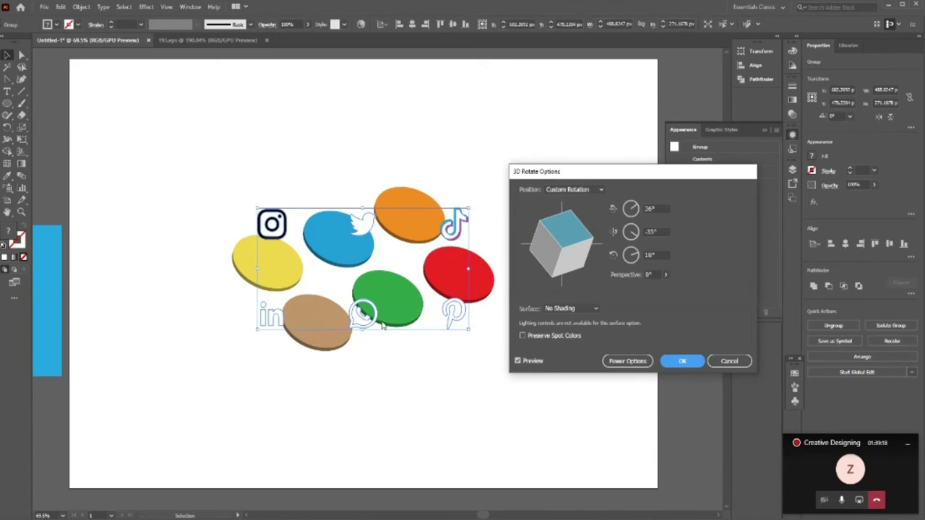
{"action": "key", "text": "Return"}
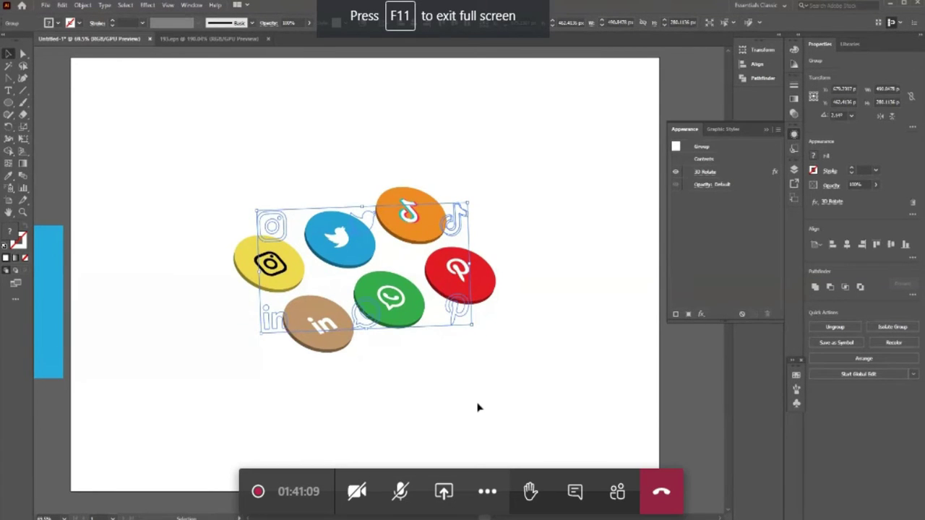
{"action": "left_click", "coordinate": [262, 106]}
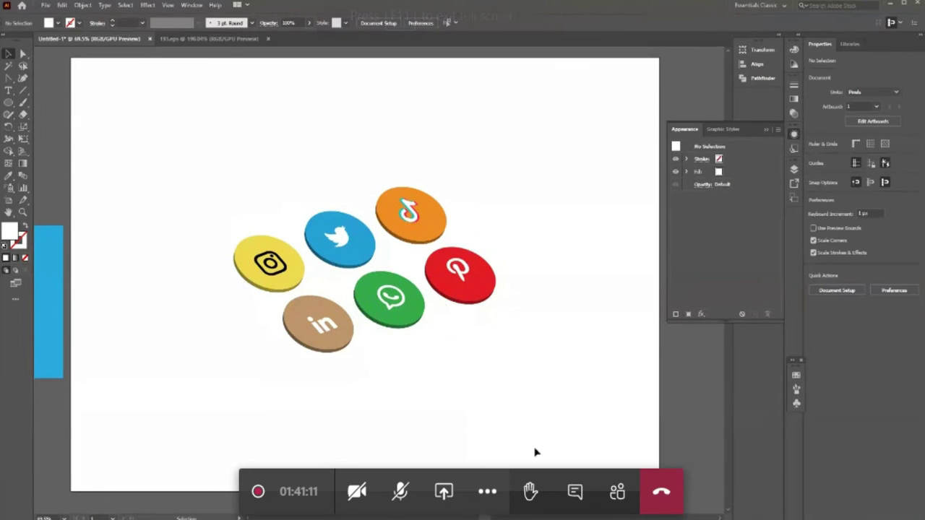
- Zoom out to fit the artboard and close the Appearance panel
{"action": "left_click", "coordinate": [23, 212]}
{"action": "left_click", "coordinate": [497, 199], "text": "alt"}
{"action": "left_click_drag", "start_coordinate": [468, 220], "coordinate": [501, 248]}
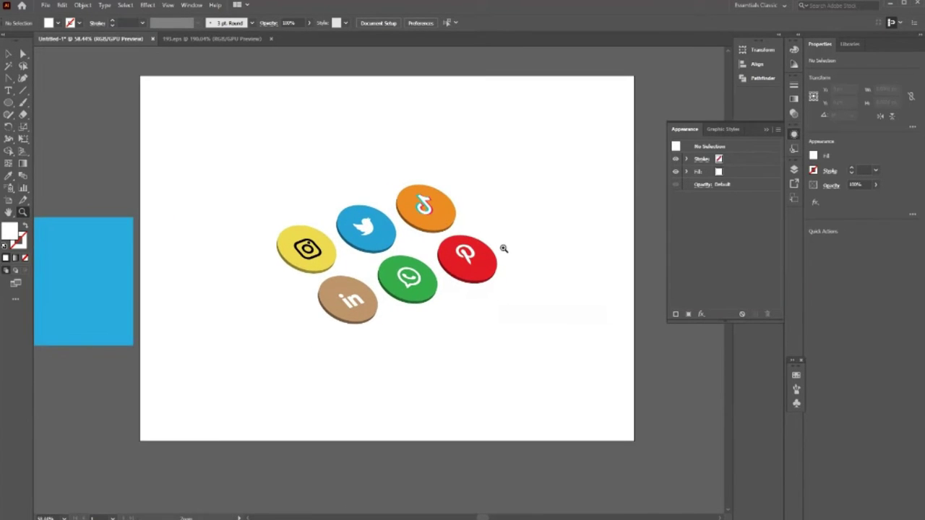
{"action": "key", "text": "v"}
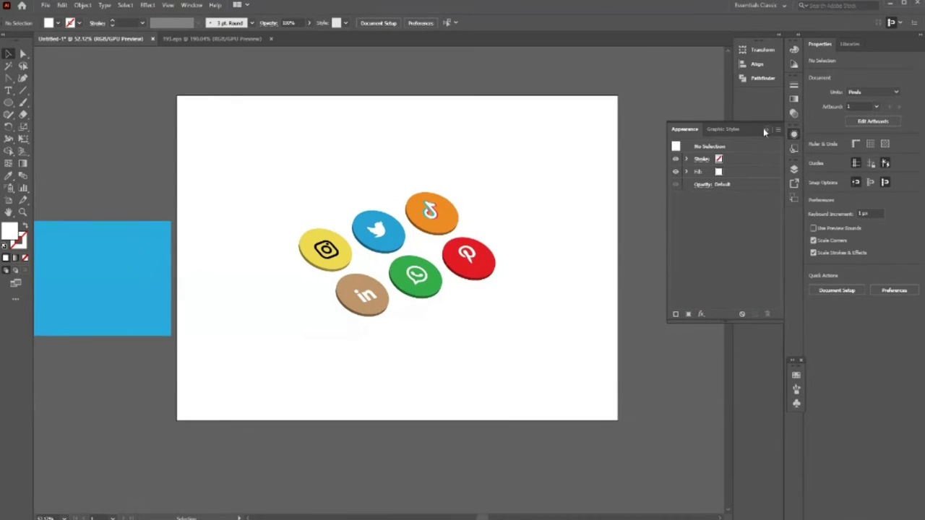
{"action": "left_click", "coordinate": [765, 130]}
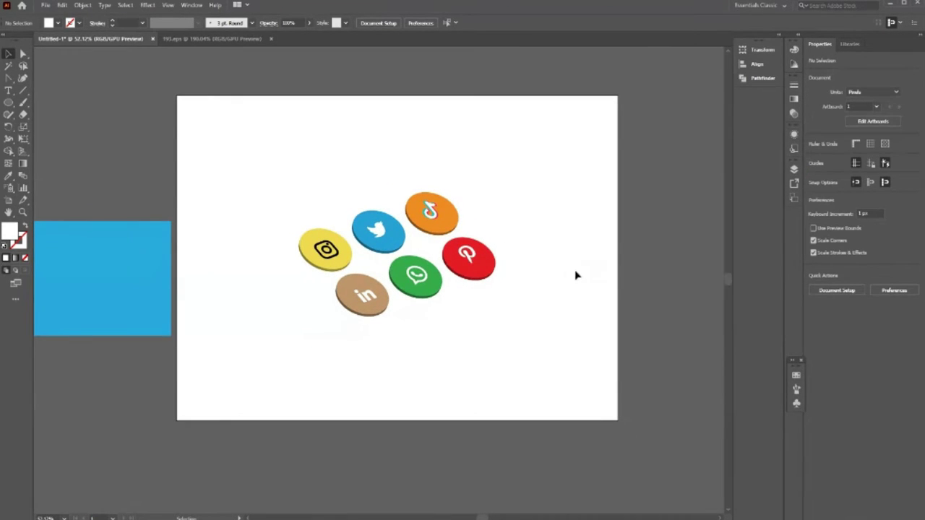
- Reselect the coin icon group, undoing a stray drag and dismissing out-of-memory warnings
{"action": "left_click", "coordinate": [490, 269]}
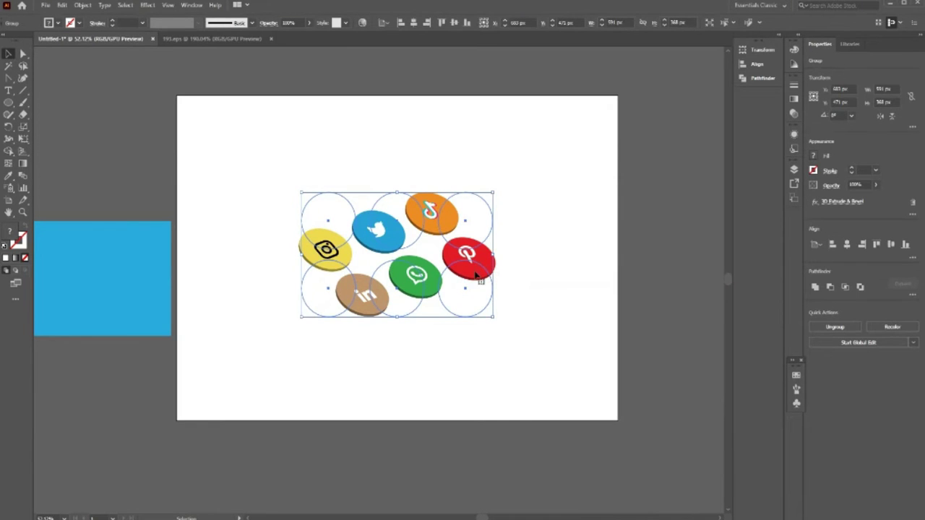
{"action": "left_click_drag", "start_coordinate": [475, 275], "coordinate": [586, 299]}
{"action": "key", "text": "ctrl+z"}
{"action": "key", "text": "a"}
{"action": "left_click", "coordinate": [548, 283]}
{"action": "left_click", "coordinate": [550, 284]}
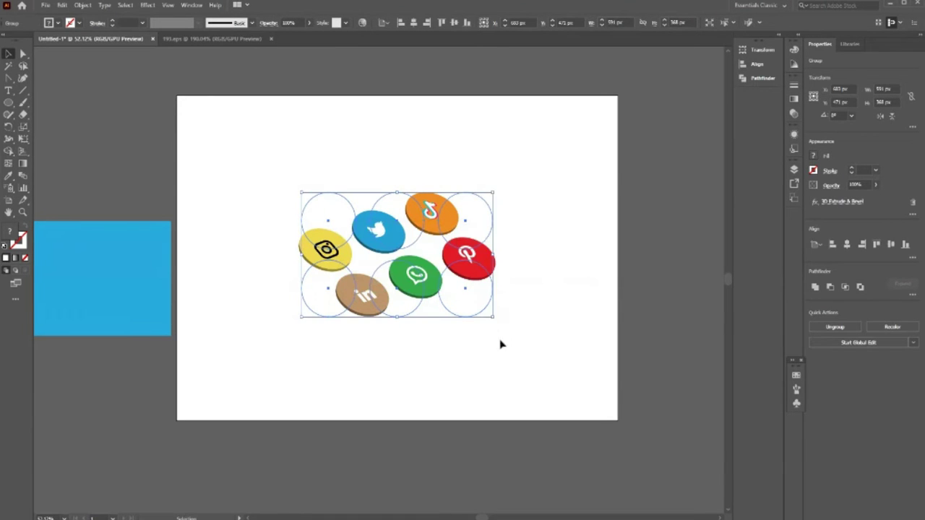
{"action": "left_click", "coordinate": [516, 397]}
{"action": "left_click", "coordinate": [482, 269]}
- Alt-drag a duplicate of the six-coin group above the artboard and select it
{"action": "left_click_drag", "start_coordinate": [483, 268], "coordinate": [250, 148]}
{"action": "scroll", "coordinate": [289, 347], "scroll_direction": "up", "scroll_amount": 2}
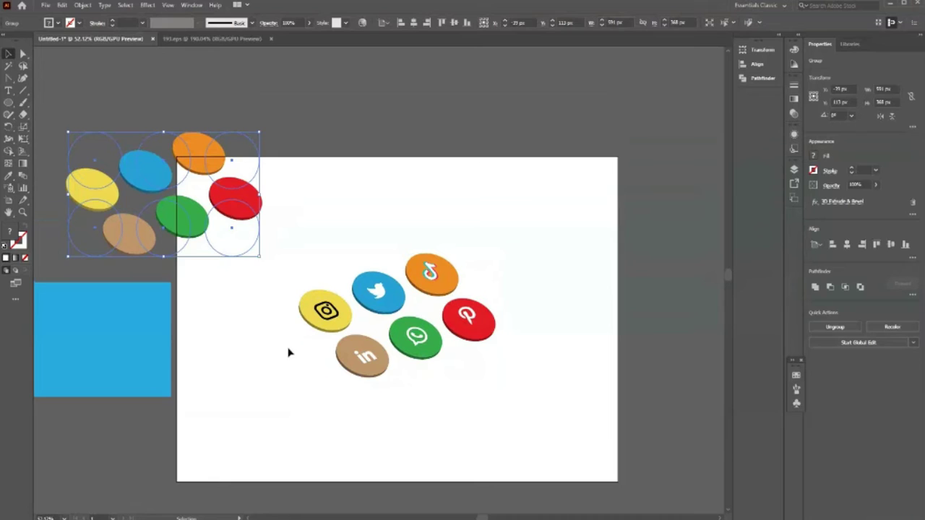
{"action": "scroll", "coordinate": [287, 352], "scroll_direction": "up", "scroll_amount": 1}
{"action": "mouse_move", "coordinate": [237, 231]}
{"action": "left_mouse_down"}
{"action": "mouse_move", "coordinate": [425, 130]}
{"action": "mouse_move", "coordinate": [459, 136]}
{"action": "left_mouse_up"}
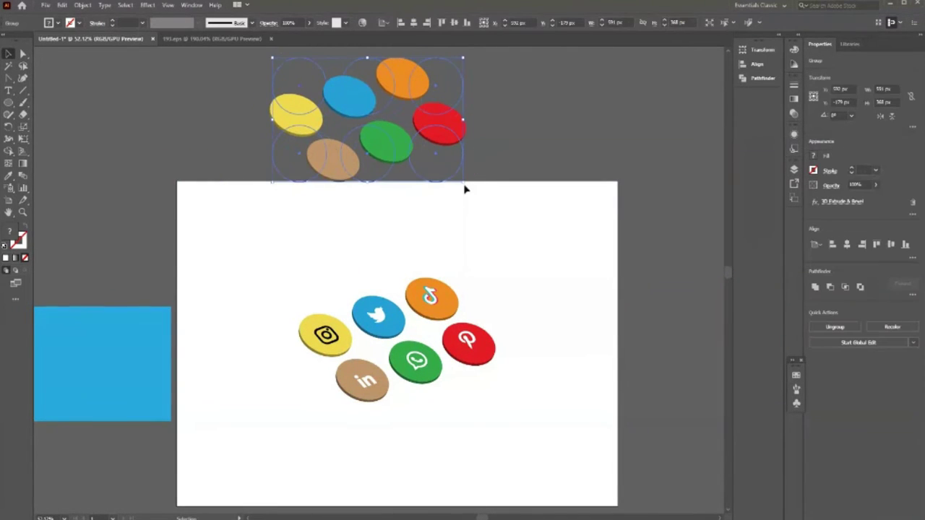
{"action": "scroll", "coordinate": [492, 181], "scroll_direction": "up", "scroll_amount": 1}
{"action": "scroll", "coordinate": [507, 177], "scroll_direction": "up", "scroll_amount": 1}
{"action": "left_click", "coordinate": [498, 175]}
{"action": "left_click", "coordinate": [453, 171]}
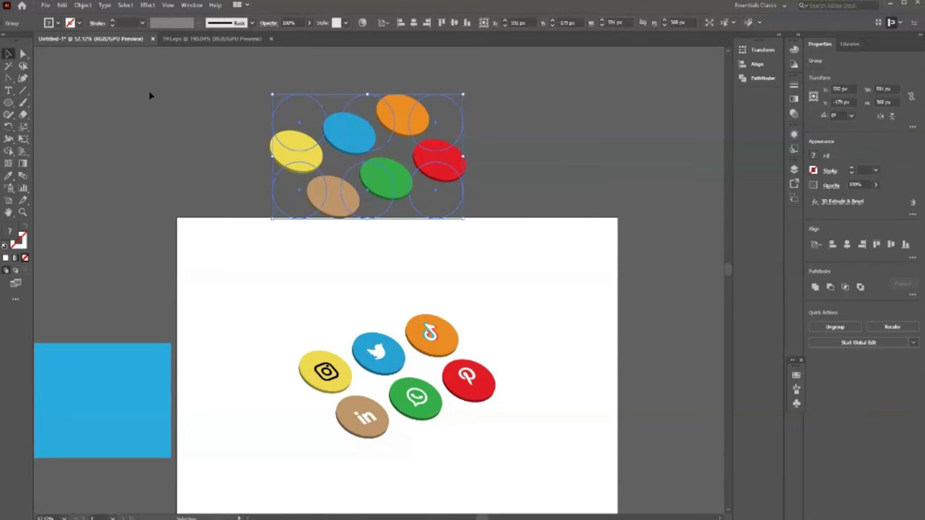
- Expand the copy's 3D appearance into plain shapes with Object > Expand Appearance
{"action": "left_click", "coordinate": [121, 7]}
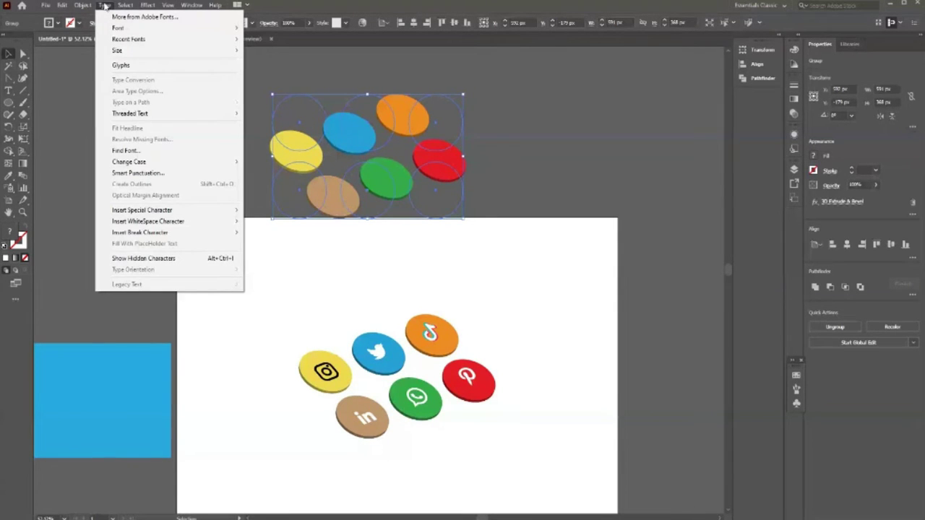
{"action": "left_click", "coordinate": [83, 6]}
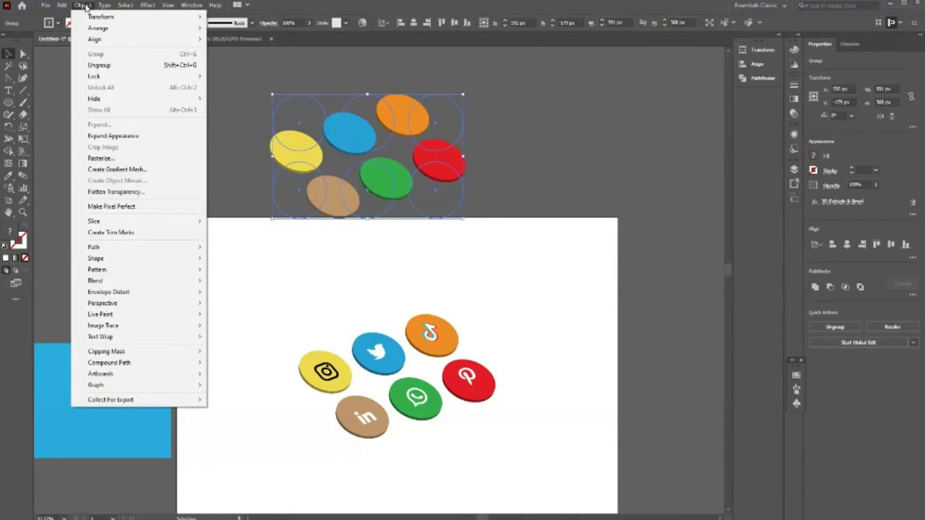
{"action": "left_click", "coordinate": [138, 136]}
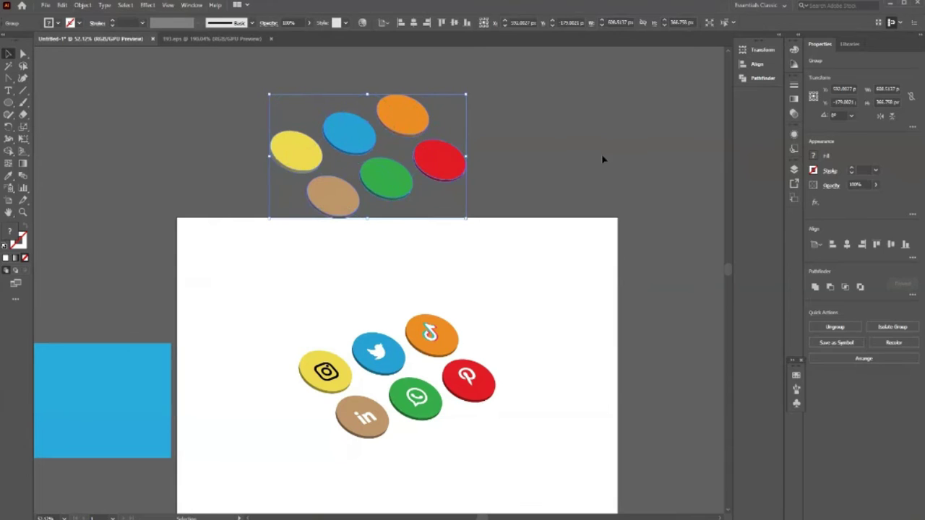
- Fill the copied coin group with black from the control bar swatches
{"action": "left_click", "coordinate": [506, 169]}
{"action": "left_click", "coordinate": [442, 166]}
{"action": "left_click", "coordinate": [59, 23]}
{"action": "left_click", "coordinate": [10, 70]}
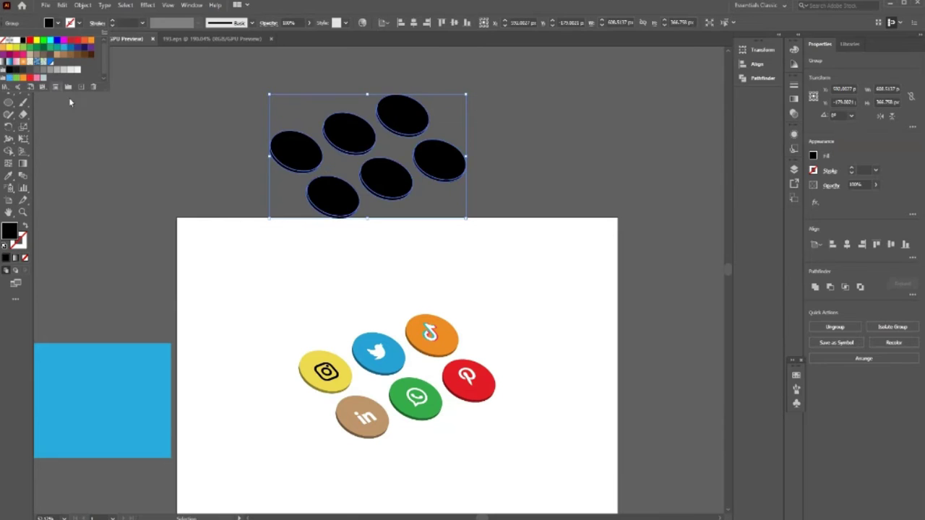
- Drag the black copy onto the coloured icons, slightly offset
{"action": "left_click", "coordinate": [185, 179]}
{"action": "left_click", "coordinate": [345, 190]}
{"action": "scroll", "coordinate": [440, 183], "scroll_direction": "down", "scroll_amount": 1}
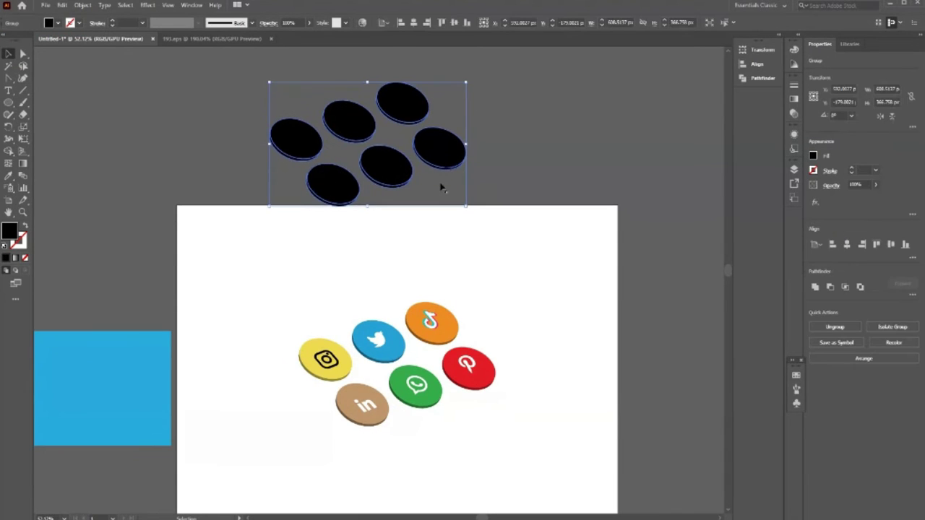
{"action": "scroll", "coordinate": [432, 169], "scroll_direction": "down", "scroll_amount": 1}
{"action": "left_click_drag", "start_coordinate": [400, 162], "coordinate": [426, 387]}
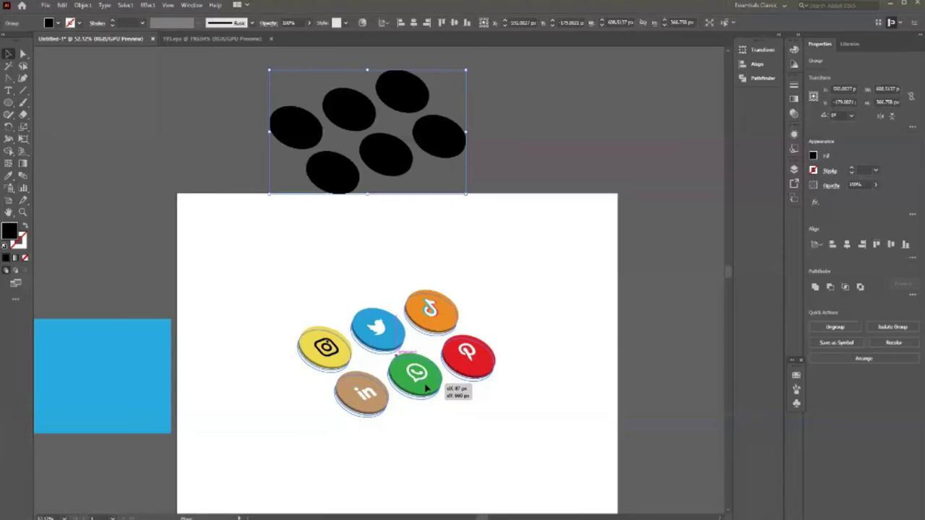
{"action": "left_click_drag", "start_coordinate": [425, 387], "coordinate": [426, 387]}
{"action": "scroll", "coordinate": [582, 390], "scroll_direction": "down", "scroll_amount": 3}
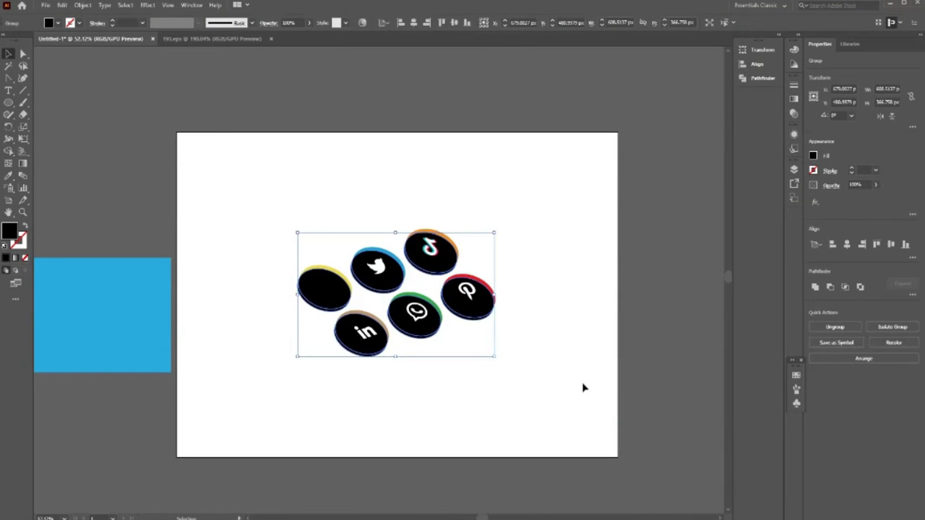
- Send the black coins behind the coloured icons and dismiss an accidental Scissors alert
{"action": "key", "text": "ctrl+shift+bracketleft"}
{"action": "left_click", "coordinate": [583, 387]}
{"action": "key", "text": "z"}
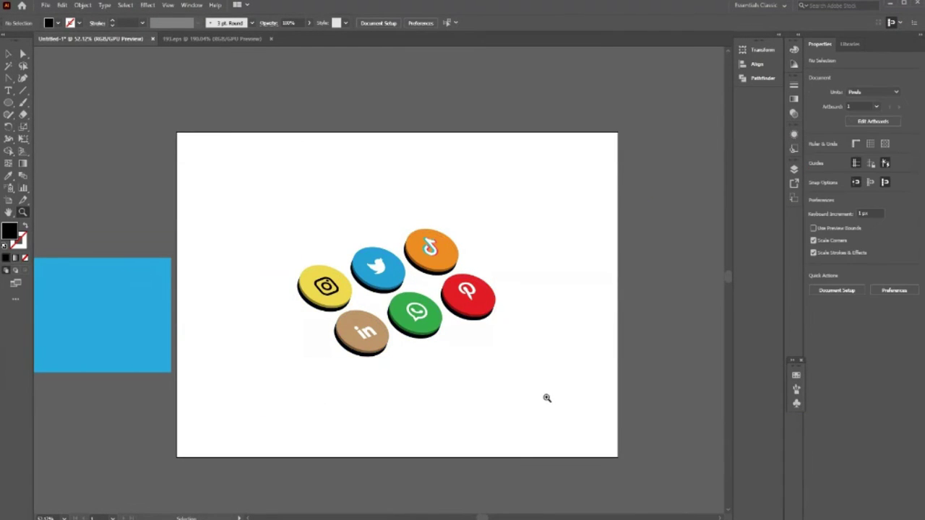
{"action": "scroll", "coordinate": [547, 397], "scroll_direction": "up", "scroll_amount": 2}
{"action": "scroll", "coordinate": [559, 384], "scroll_direction": "down", "scroll_amount": 1}
{"action": "scroll", "coordinate": [534, 339], "scroll_direction": "up", "scroll_amount": 1}
{"action": "key", "text": "c"}
{"action": "left_click", "coordinate": [529, 385]}
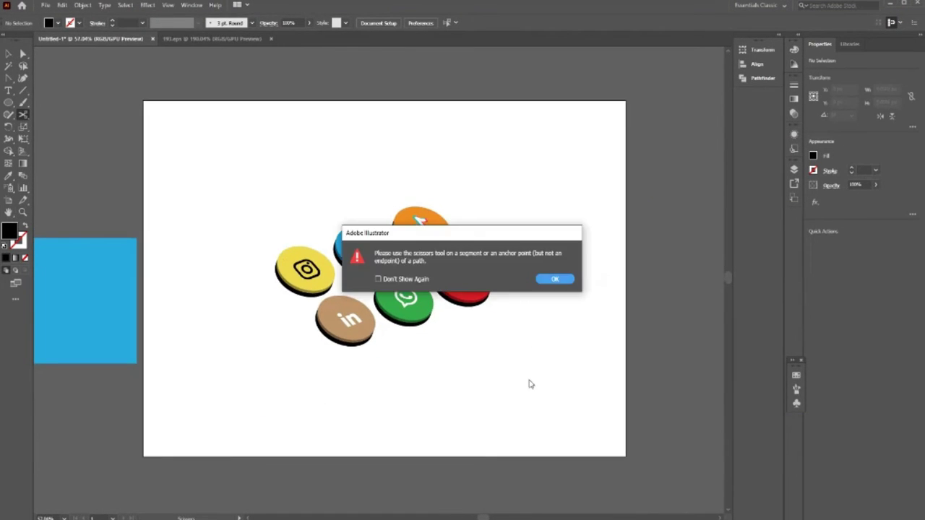
{"action": "left_click", "coordinate": [574, 280]}
{"action": "left_click", "coordinate": [9, 53]}
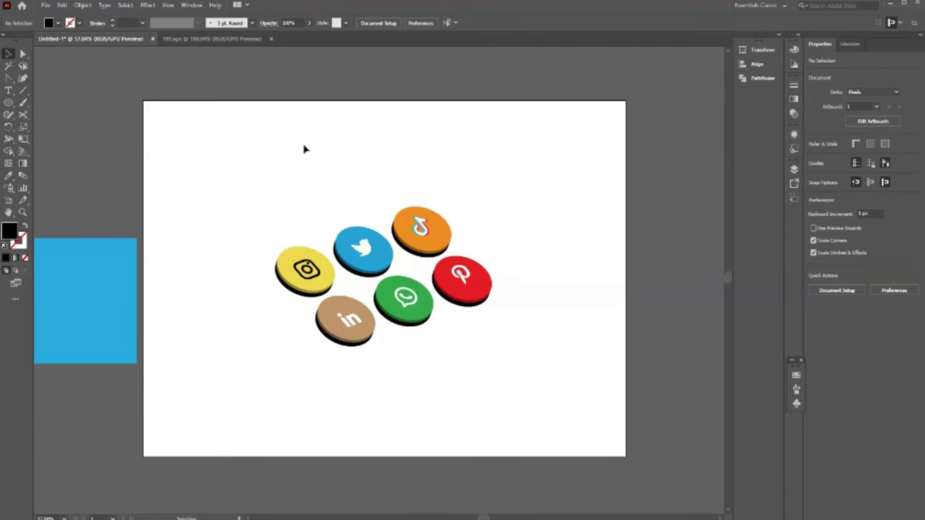
- Shorten the artboard to 756 px height and move the six-icon group lower
{"action": "key", "text": "shift+o"}
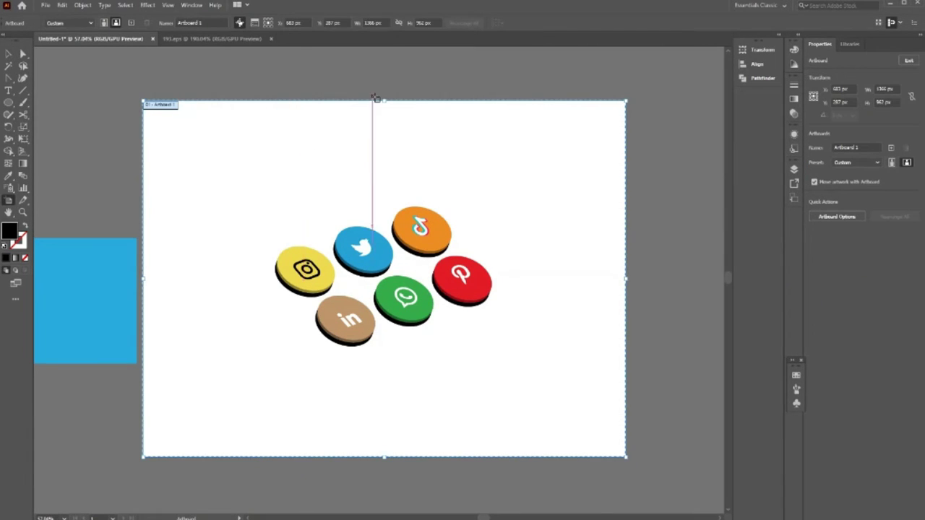
{"action": "left_click_drag", "start_coordinate": [386, 101], "coordinate": [386, 176]}
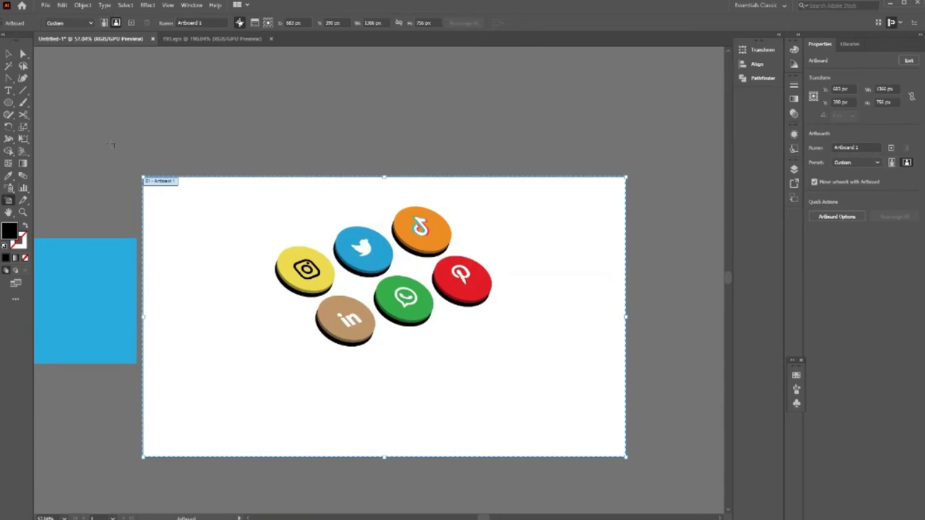
{"action": "left_click", "coordinate": [8, 54]}
{"action": "left_click_drag", "start_coordinate": [190, 180], "coordinate": [550, 402]}
{"action": "left_click_drag", "start_coordinate": [473, 280], "coordinate": [466, 330]}
- Move the blue rectangle onto the artboard and stretch it to cover the whole artboard
{"action": "left_click", "coordinate": [567, 325]}
{"action": "scroll", "coordinate": [568, 326], "scroll_direction": "down", "scroll_amount": 2}
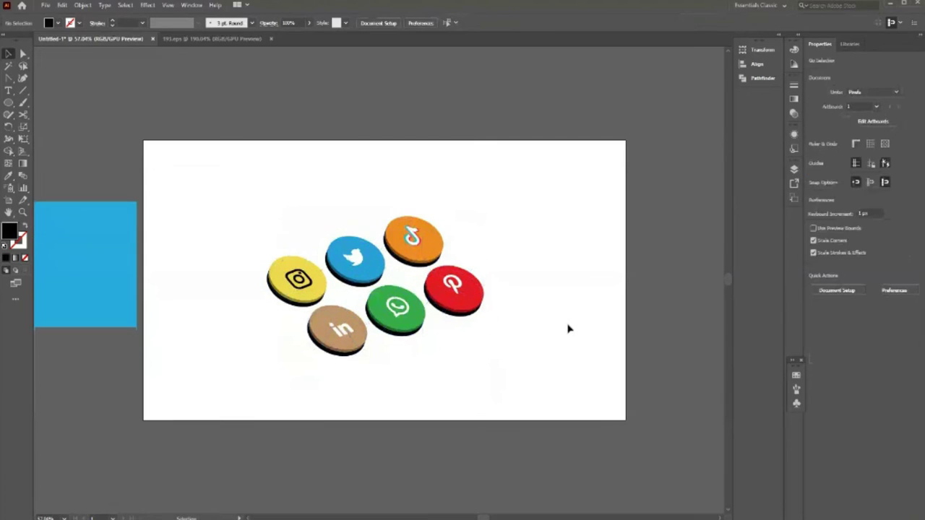
{"action": "left_click_drag", "start_coordinate": [80, 307], "coordinate": [233, 244]}
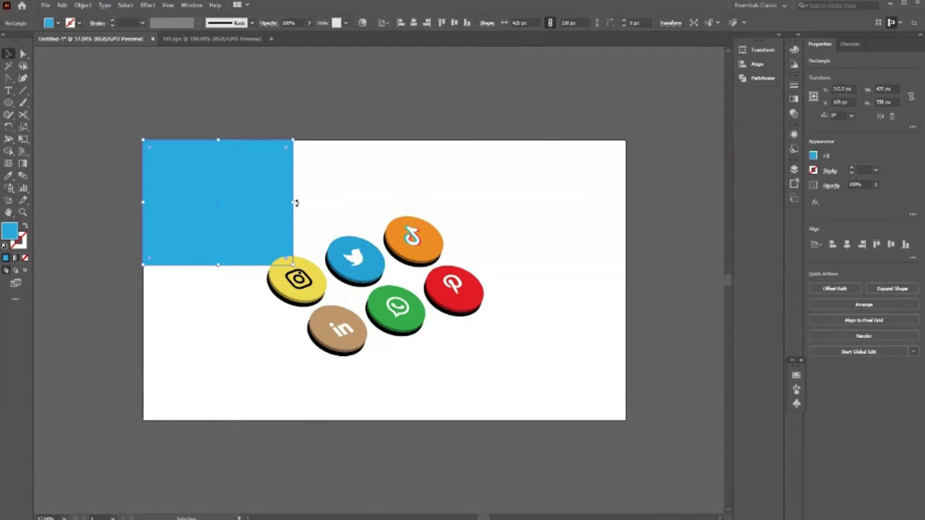
{"action": "left_click_drag", "start_coordinate": [294, 204], "coordinate": [625, 237]}
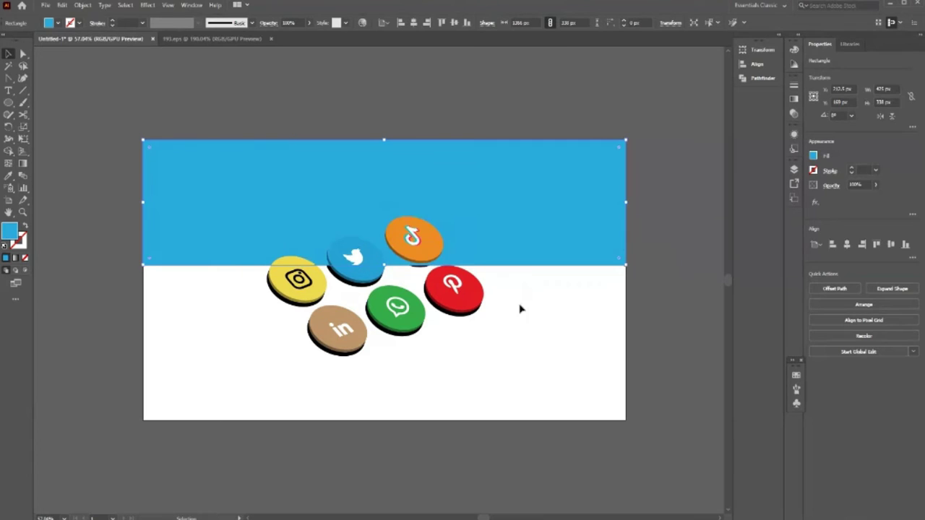
{"action": "left_click_drag", "start_coordinate": [384, 266], "coordinate": [377, 420]}
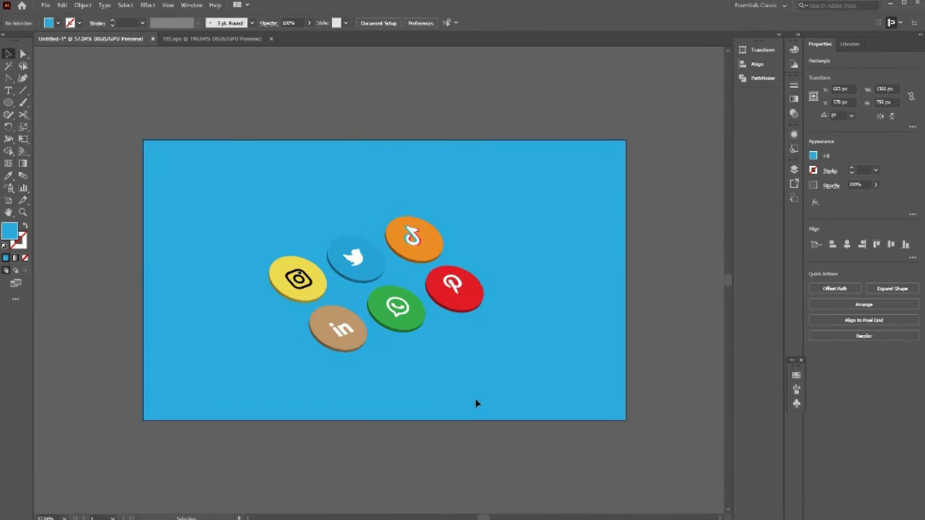
- Change the background rectangle's fill to a dark grey swatch
{"action": "left_click", "coordinate": [57, 23]}
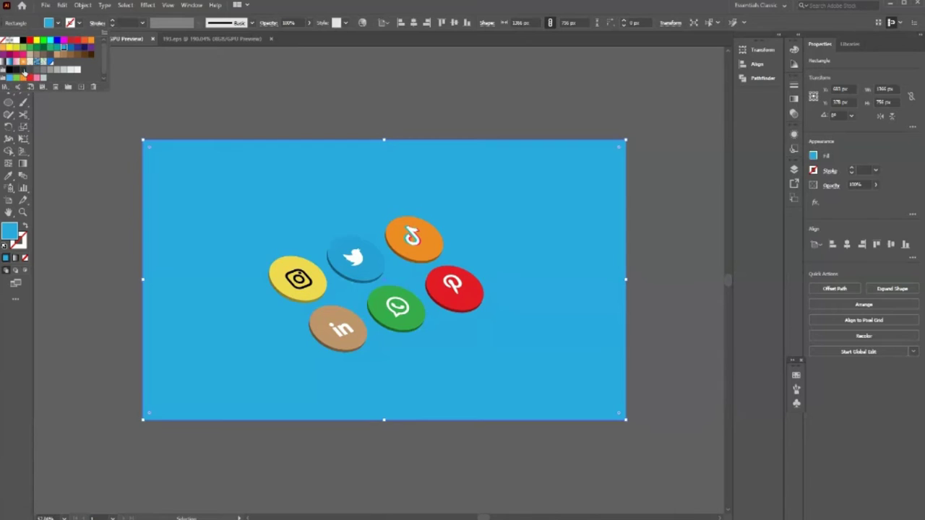
{"action": "left_click", "coordinate": [24, 71]}
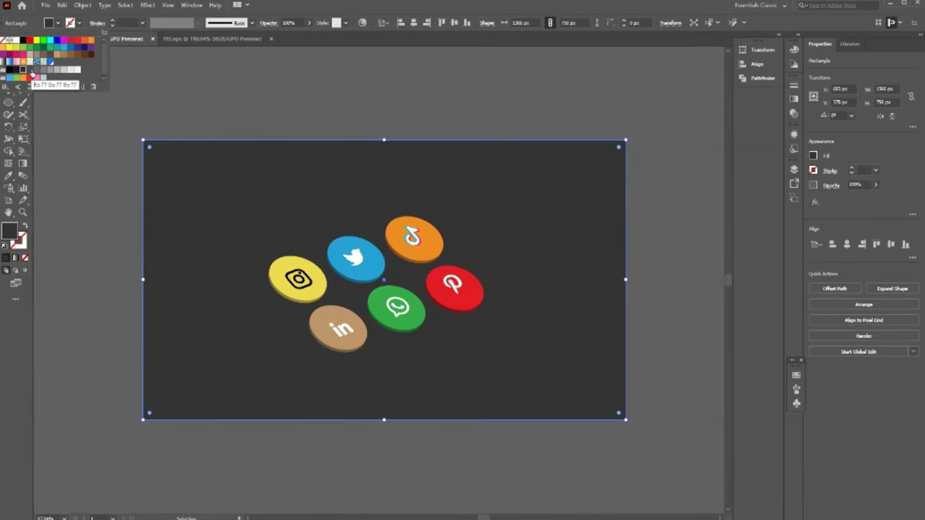
{"action": "left_click", "coordinate": [32, 73]}
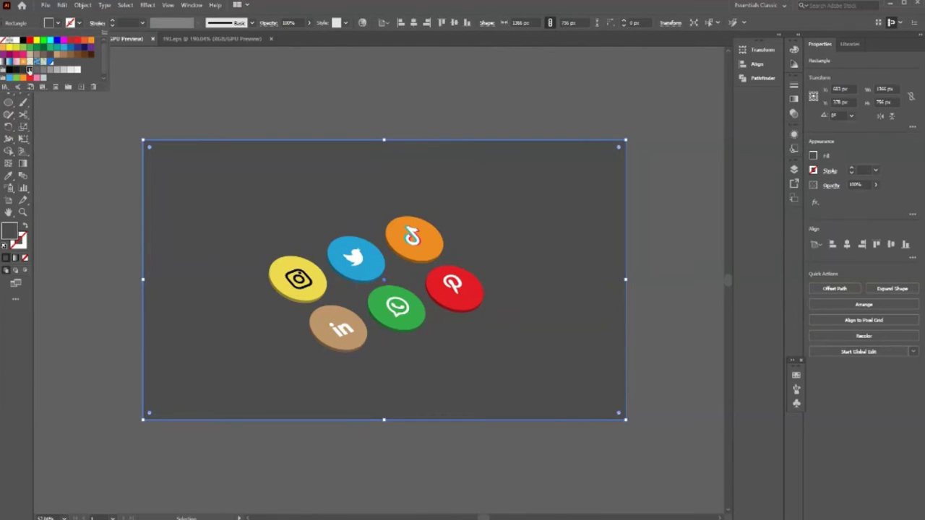
{"action": "left_click", "coordinate": [24, 70]}
{"action": "left_click", "coordinate": [109, 246]}
{"action": "left_click", "coordinate": [109, 246]}
{"action": "left_click", "coordinate": [516, 384]}
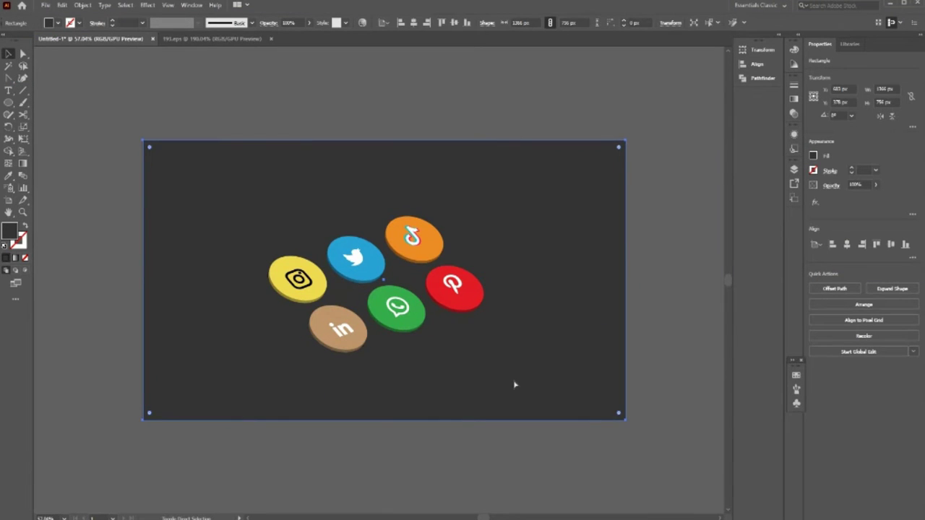
{"action": "left_click", "coordinate": [515, 475]}
{"action": "scroll", "coordinate": [506, 448], "scroll_direction": "down", "scroll_amount": 1}
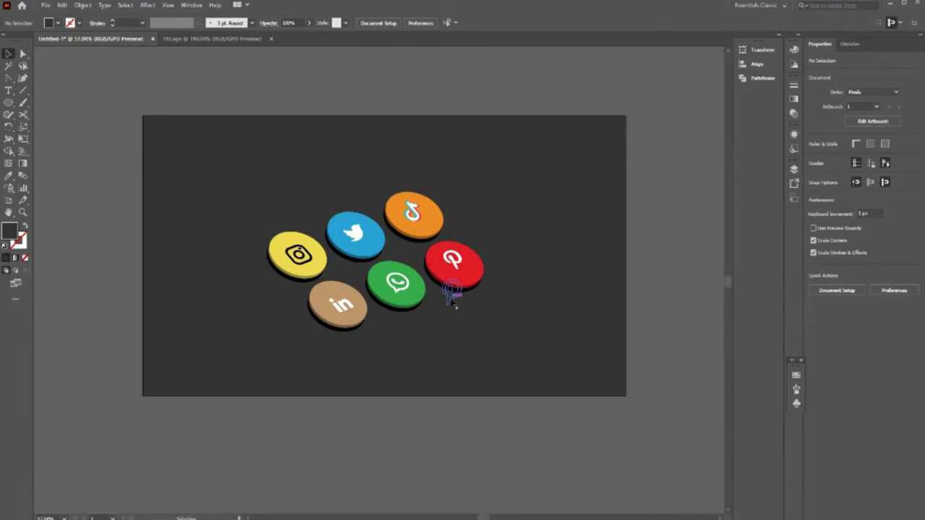
- Lower the six-icon group's opacity to 82% through the Appearance panel
{"action": "left_click", "coordinate": [450, 296]}
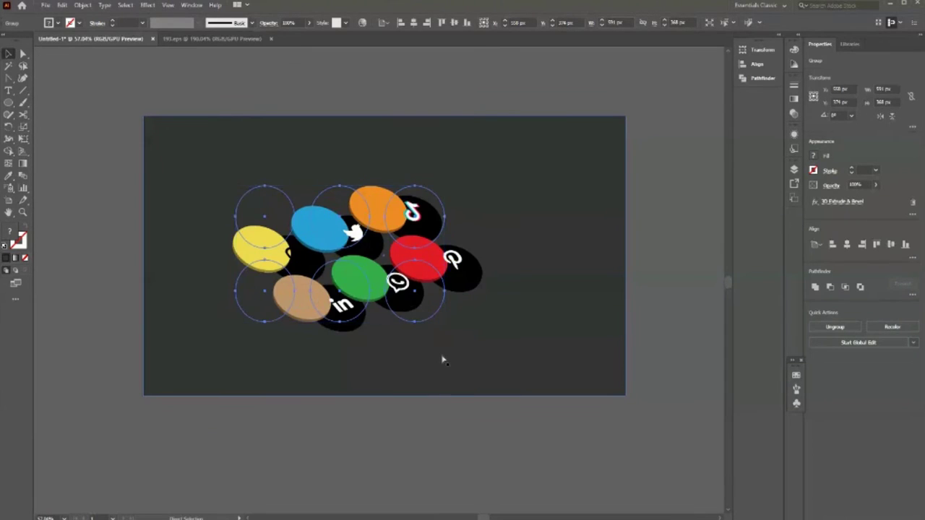
{"action": "key", "text": "ctrl+h"}
{"action": "key", "text": "ctrl+h"}
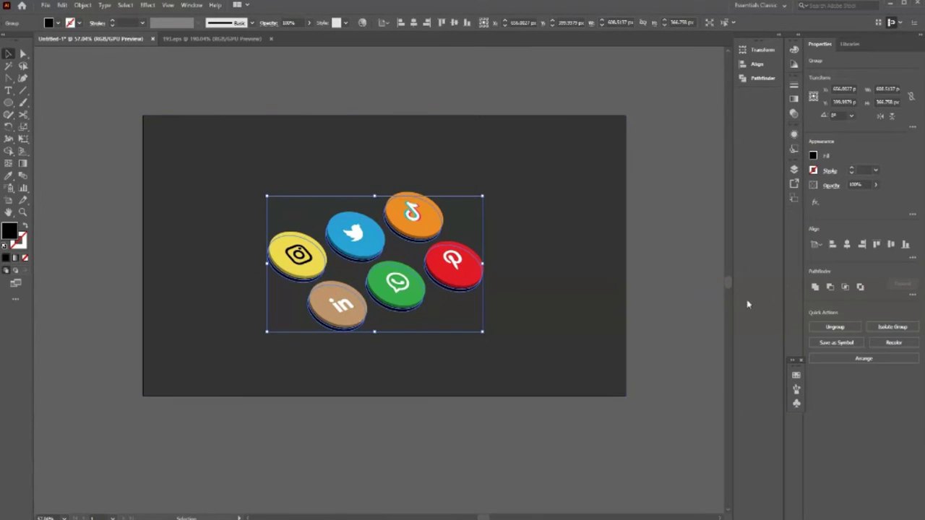
{"action": "left_click", "coordinate": [794, 134]}
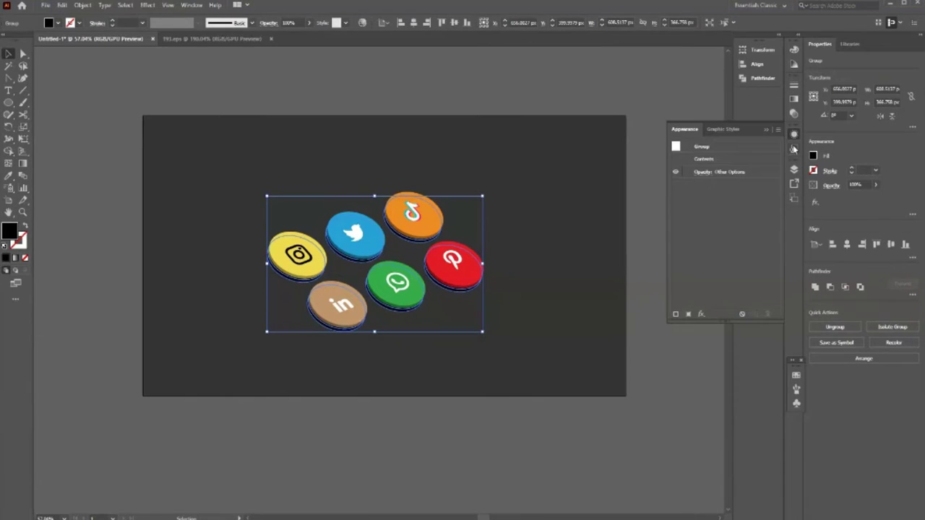
{"action": "left_click", "coordinate": [703, 172]}
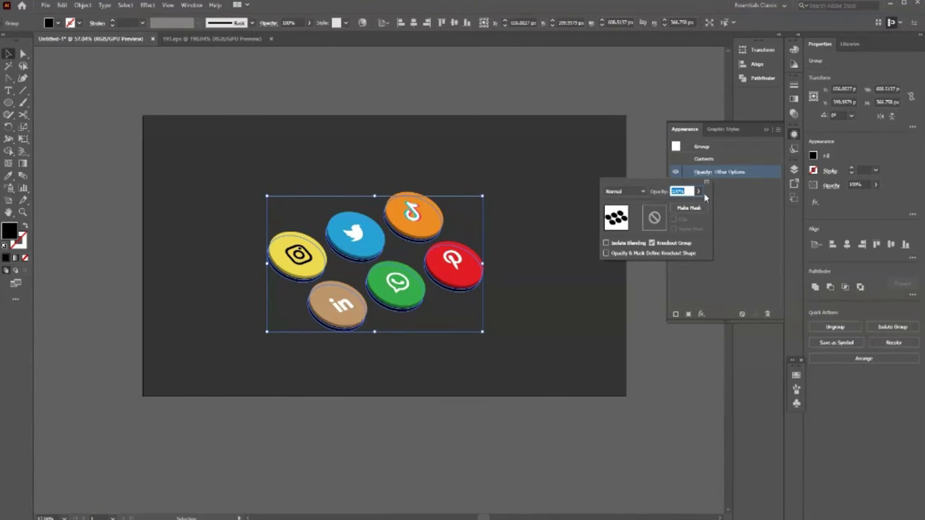
{"action": "left_click", "coordinate": [700, 191]}
{"action": "left_click_drag", "start_coordinate": [700, 205], "coordinate": [695, 205]}
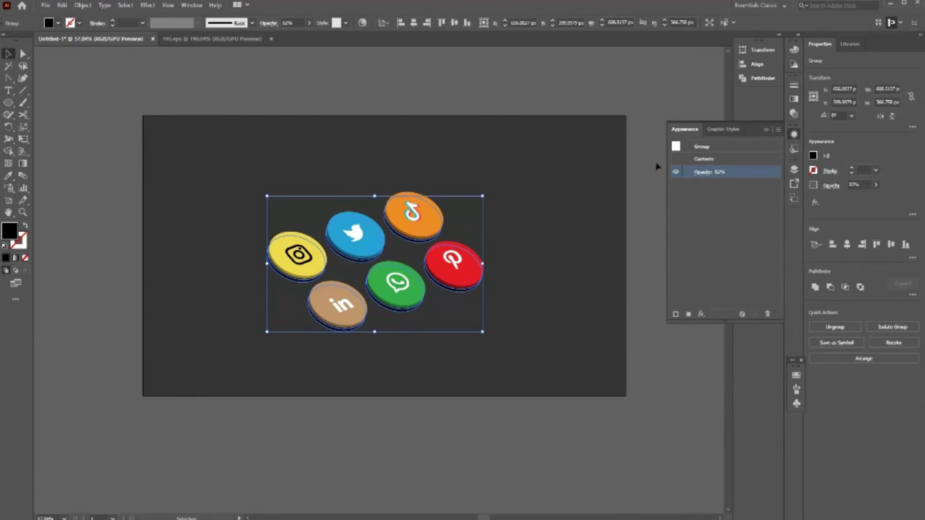
{"action": "left_click", "coordinate": [643, 224]}
{"action": "key", "text": "z"}
{"action": "left_click_drag", "start_coordinate": [419, 326], "coordinate": [385, 380]}
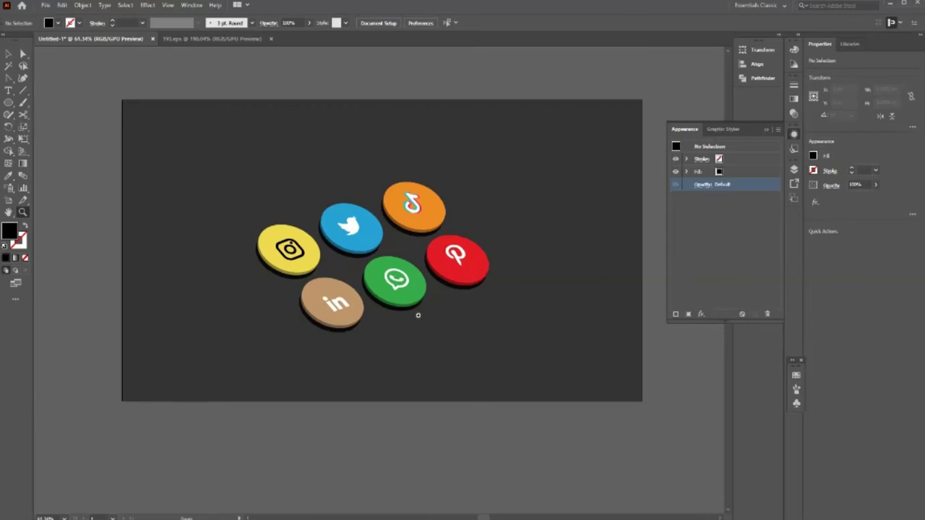
{"action": "key", "text": "v"}
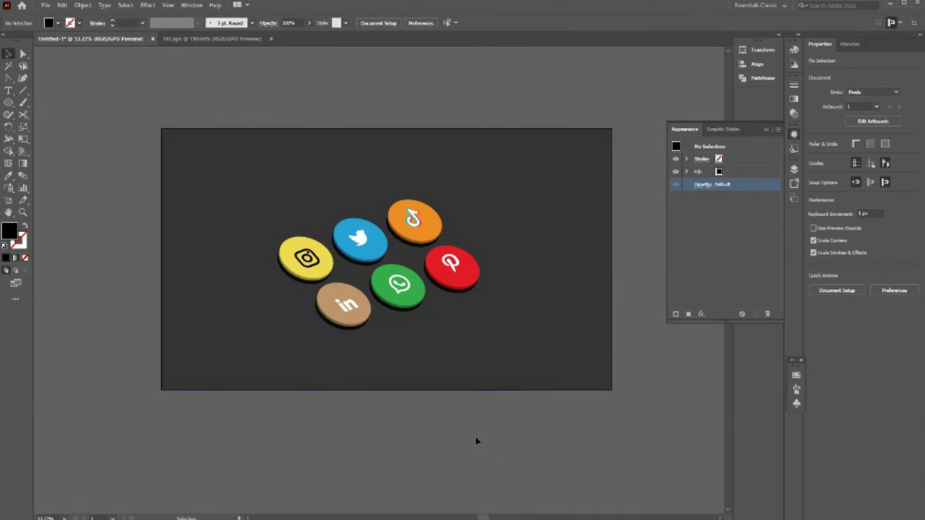
{"action": "scroll", "coordinate": [477, 440], "scroll_direction": "down", "scroll_amount": 1}
{"action": "key", "text": "z"}
{"action": "mouse_move", "coordinate": [270, 363]}
{"action": "left_mouse_down"}
{"action": "mouse_move", "coordinate": [409, 383]}
{"action": "mouse_move", "coordinate": [446, 423]}
{"action": "left_mouse_up"}
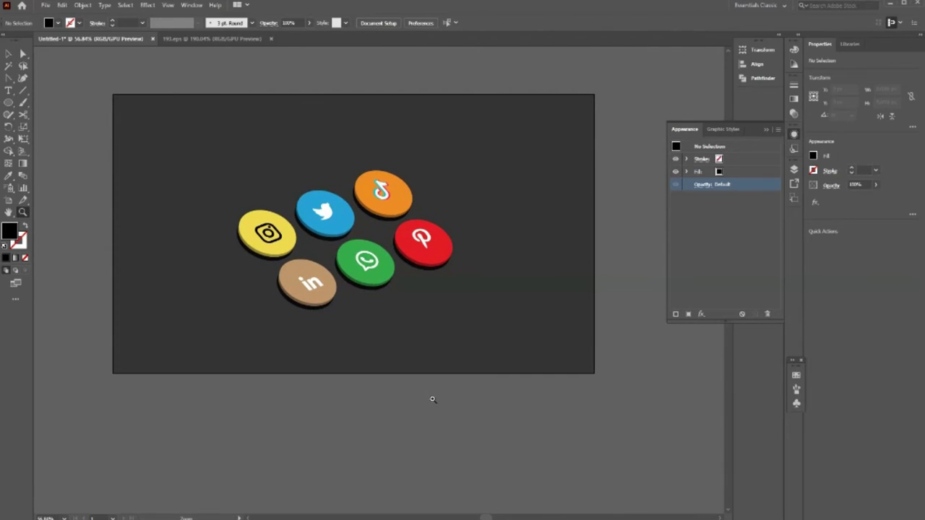
{"action": "key", "text": "v"}
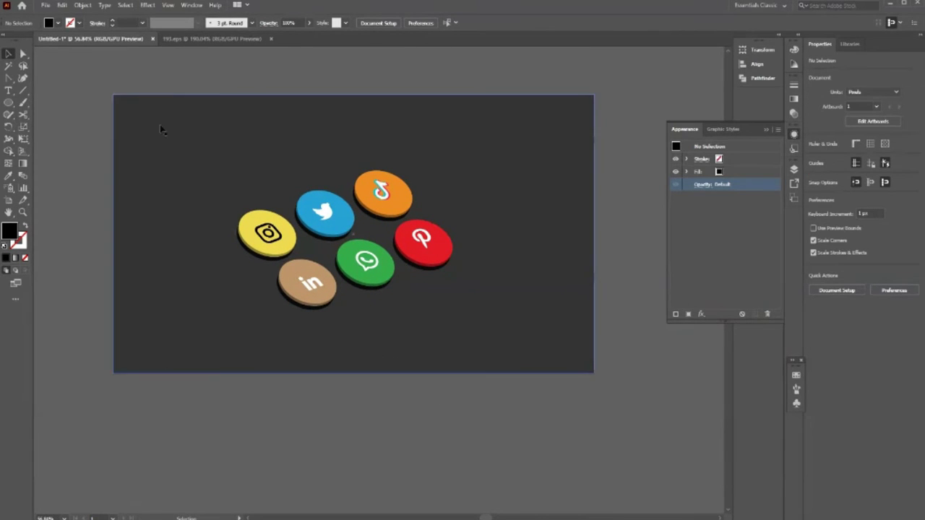
{"action": "left_click_drag", "start_coordinate": [479, 373], "coordinate": [514, 388]}
{"action": "left_click", "coordinate": [499, 437]}
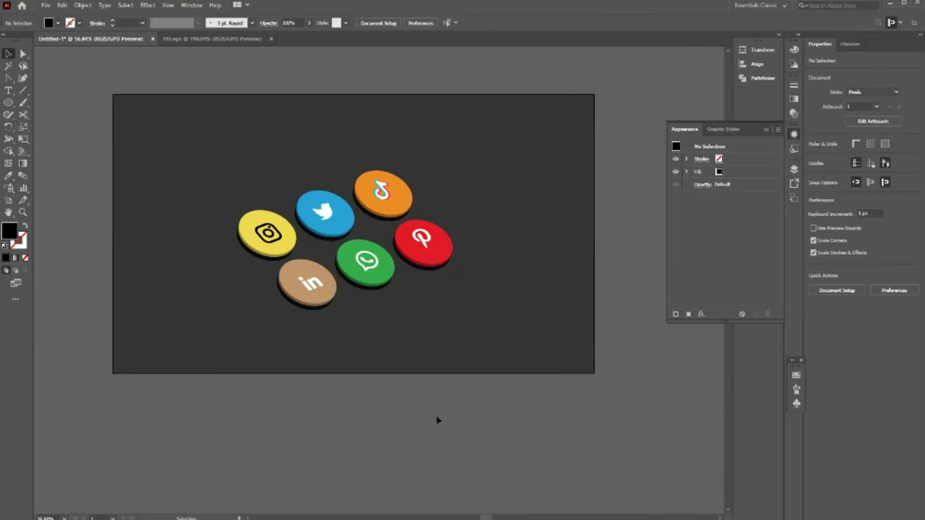
{"action": "key", "text": "z"}
{"action": "mouse_move", "coordinate": [448, 355]}
{"action": "left_mouse_down"}
{"action": "mouse_move", "coordinate": [411, 326]}
{"action": "mouse_move", "coordinate": [467, 381]}
{"action": "left_mouse_up"}
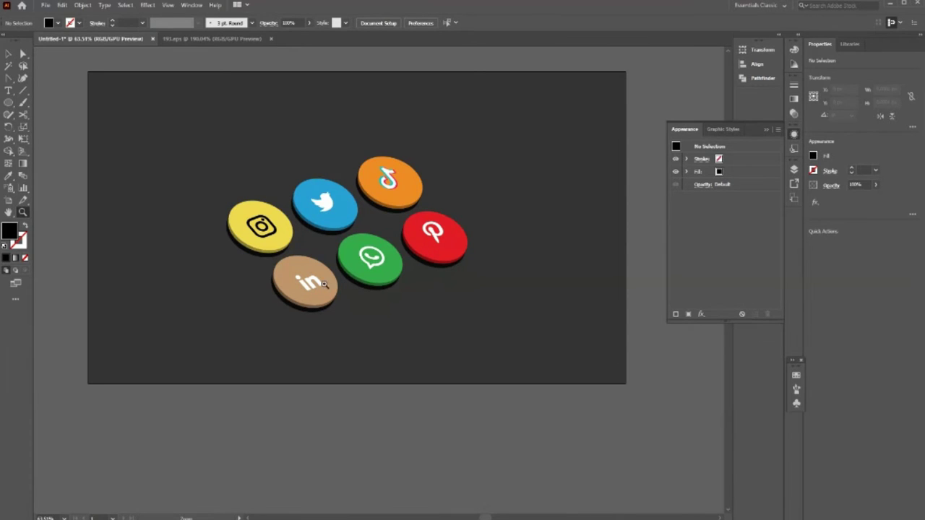
- Scroll through the social icons artwork and return to the Selection tool
{"action": "scroll", "coordinate": [495, 247], "scroll_direction": "up", "scroll_amount": 1}
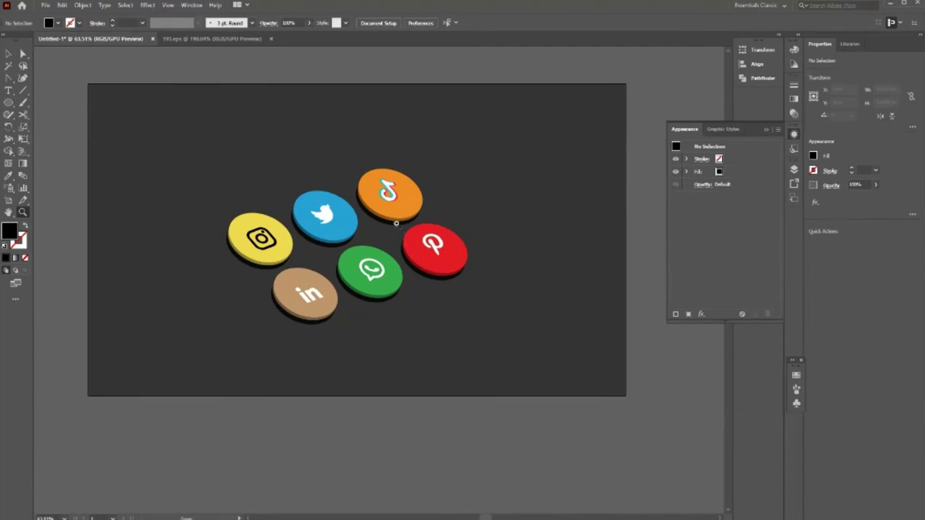
{"action": "scroll", "coordinate": [396, 223], "scroll_direction": "down", "scroll_amount": 1}
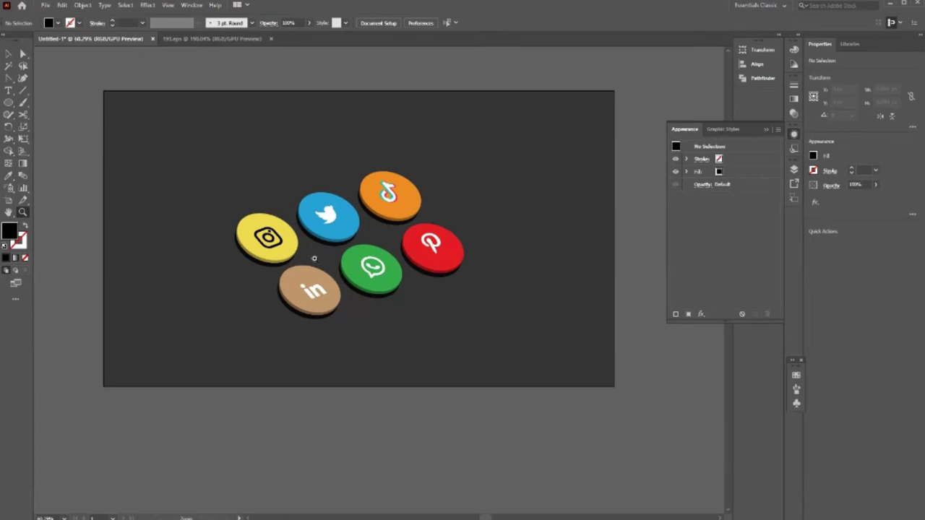
{"action": "scroll", "coordinate": [314, 258], "scroll_direction": "up", "scroll_amount": 1}
{"action": "scroll", "coordinate": [349, 235], "scroll_direction": "down", "scroll_amount": 2}
{"action": "scroll", "coordinate": [320, 271], "scroll_direction": "down", "scroll_amount": 3}
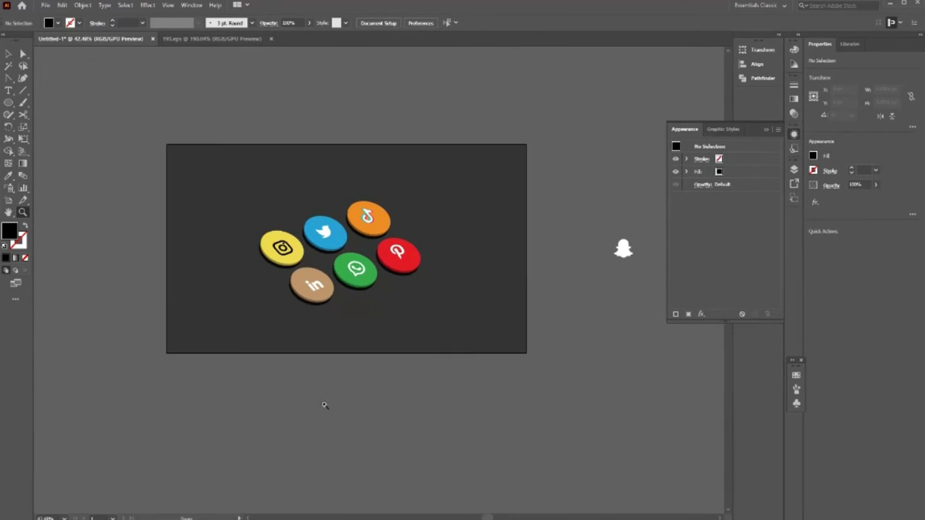
{"action": "scroll", "coordinate": [315, 366], "scroll_direction": "down", "scroll_amount": 1}
{"action": "scroll", "coordinate": [322, 325], "scroll_direction": "up", "scroll_amount": 3}
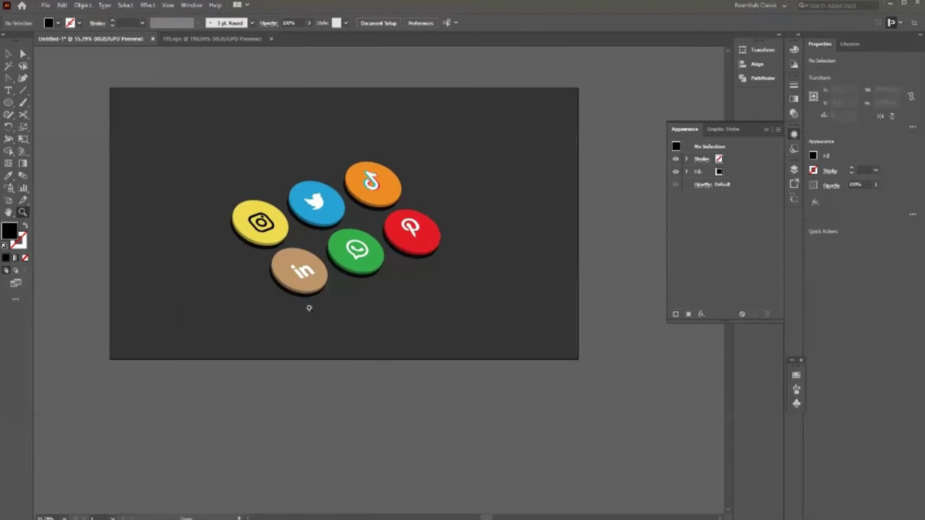
{"action": "left_click", "coordinate": [9, 53]}
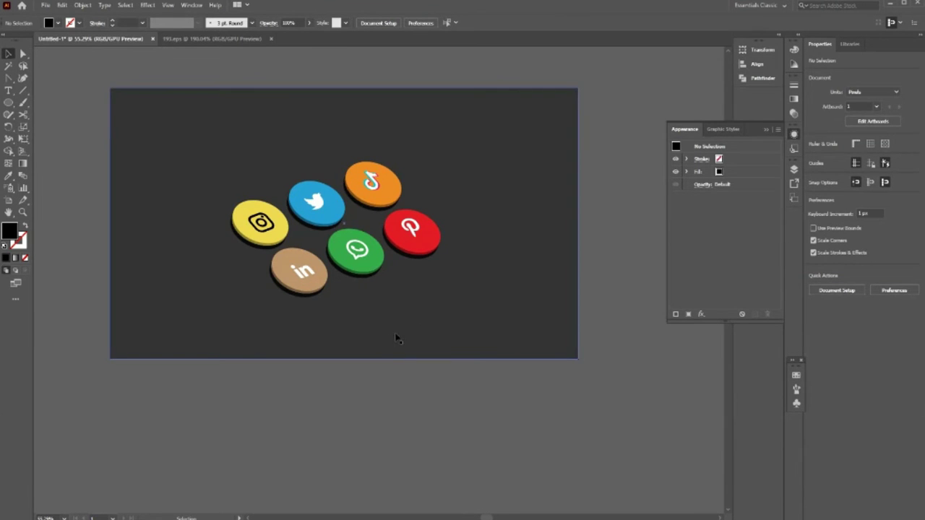
- Zoom in around the yellow icon, then close and reopen the Appearance panel
{"action": "key", "text": "z"}
{"action": "left_click_drag", "start_coordinate": [396, 338], "coordinate": [407, 351]}
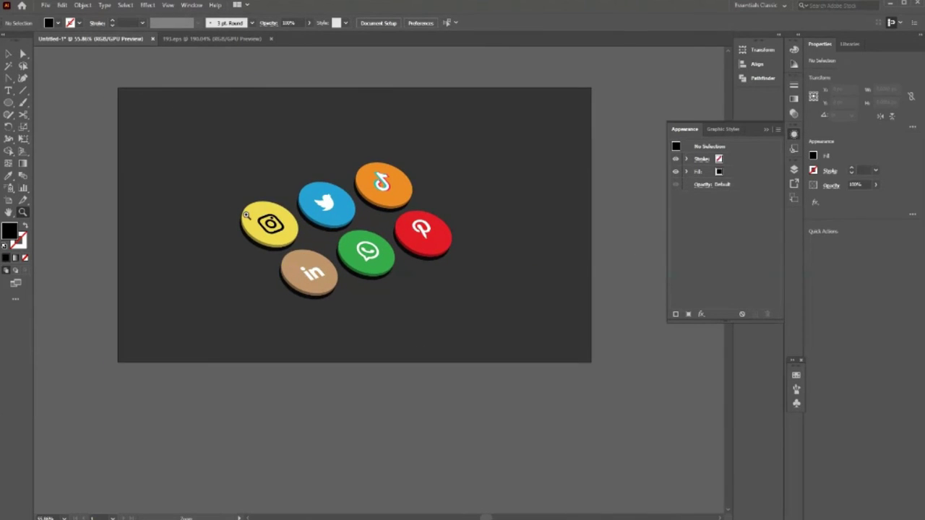
{"action": "left_click_drag", "start_coordinate": [245, 215], "coordinate": [303, 217]}
{"action": "scroll", "coordinate": [456, 254], "scroll_direction": "up", "scroll_amount": 2}
{"action": "left_click", "coordinate": [8, 53]}
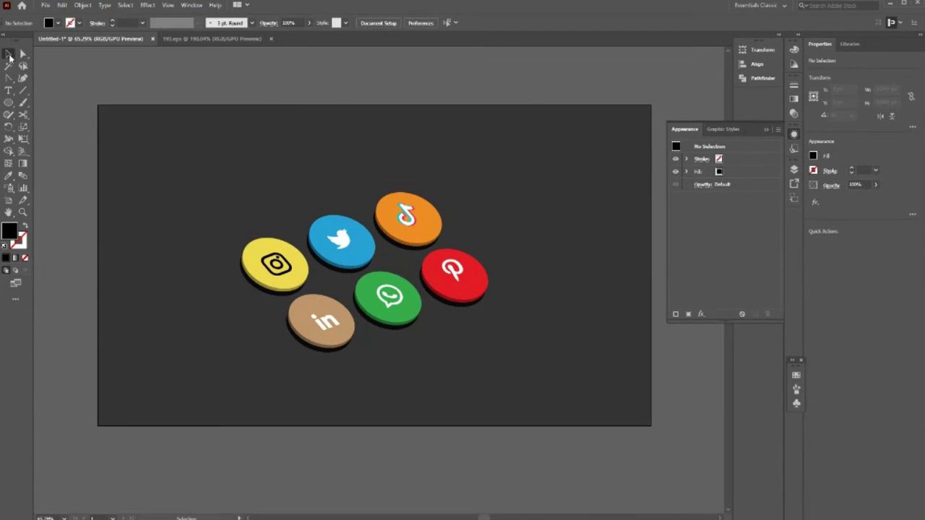
{"action": "left_click", "coordinate": [767, 130]}
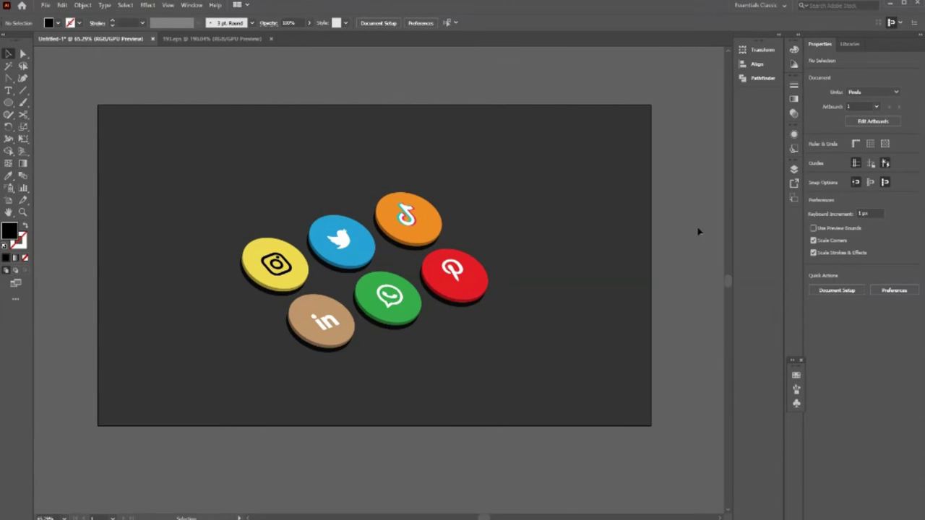
{"action": "left_click", "coordinate": [793, 136]}
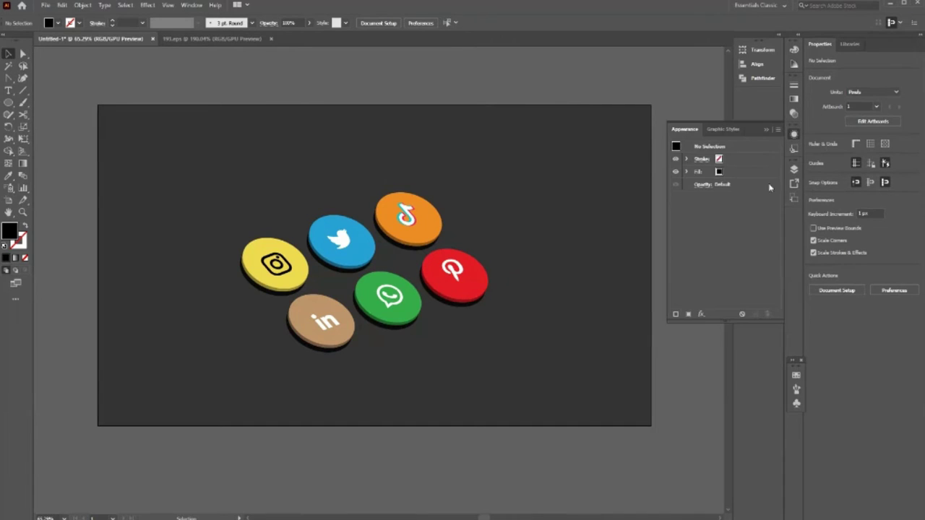
- Inspect the icon group's 3D Extrude & Bevel, deselect it and close the Appearance panel
{"action": "left_click", "coordinate": [414, 239]}
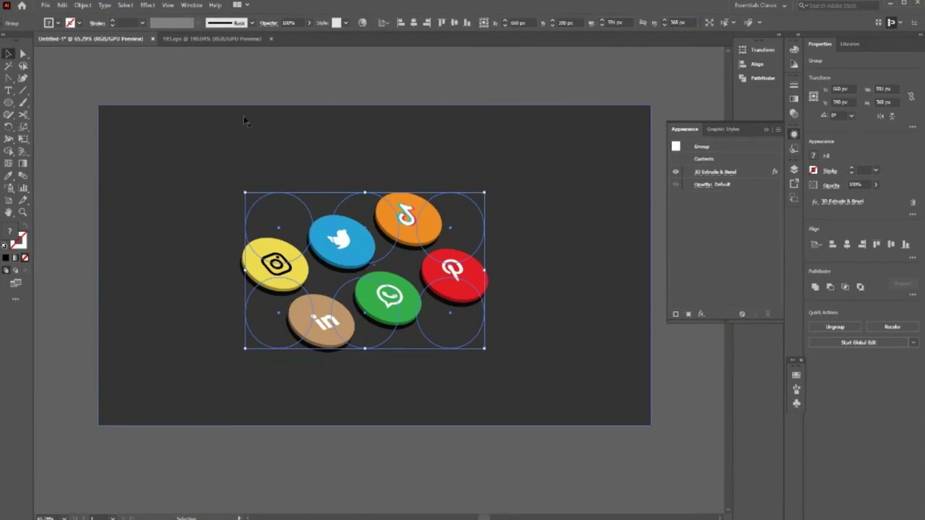
{"action": "left_click", "coordinate": [275, 92]}
{"action": "scroll", "coordinate": [457, 445], "scroll_direction": "down", "scroll_amount": 1}
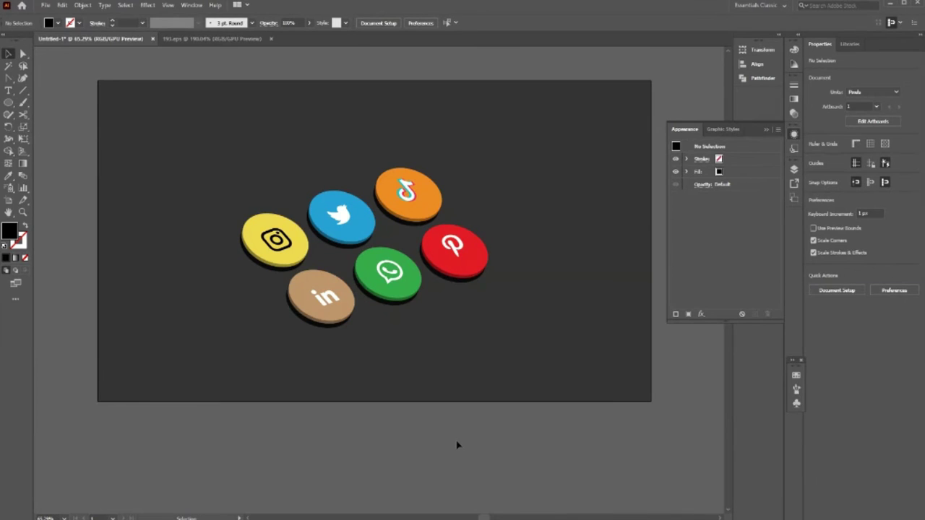
{"action": "left_click", "coordinate": [769, 131]}
{"action": "scroll", "coordinate": [144, 225], "scroll_direction": "down", "scroll_amount": 1}
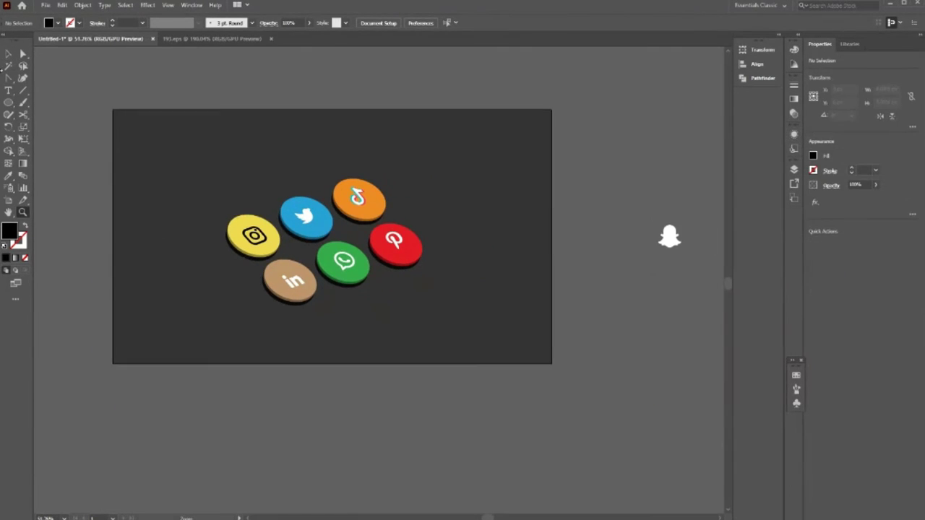
{"action": "left_click", "coordinate": [9, 55]}
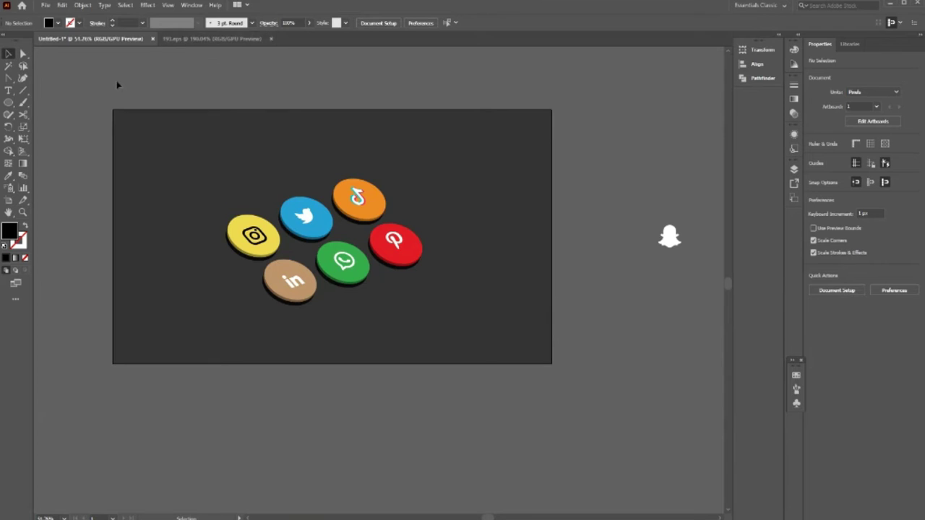
- Create a new document with the Common preset and zoom out on the artboard
{"action": "key", "text": "ctrl+n"}
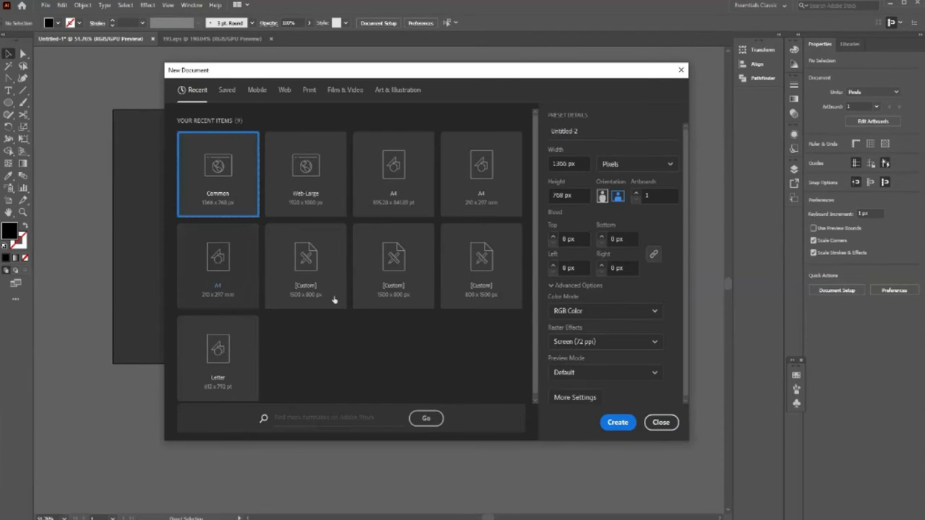
{"action": "left_click", "coordinate": [612, 422]}
{"action": "key", "text": "z"}
{"action": "left_click", "coordinate": [314, 250], "text": "alt"}
- Draw a wide ellipse across the artboard centre with light-blue fill and no stroke
{"action": "key", "text": "l"}
{"action": "left_click_drag", "start_coordinate": [264, 239], "coordinate": [490, 309]}
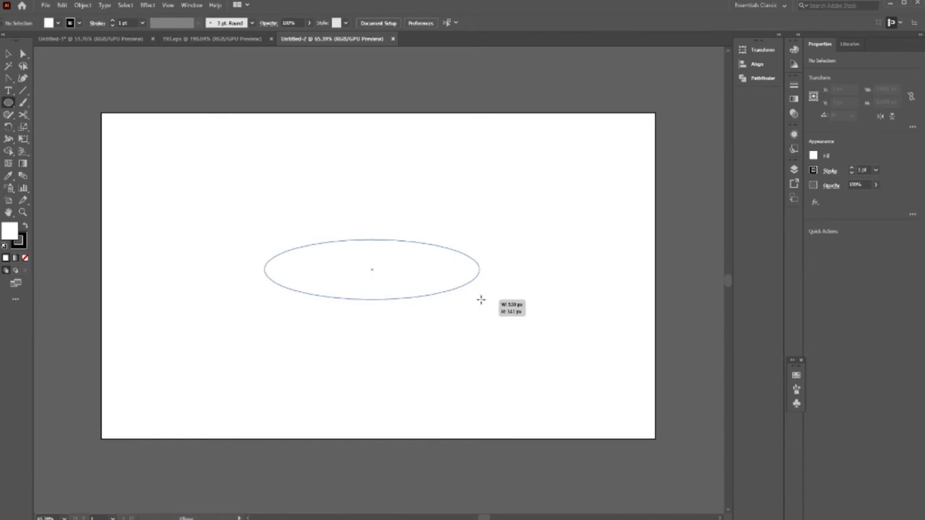
{"action": "left_click", "coordinate": [9, 54]}
{"action": "left_click", "coordinate": [56, 23]}
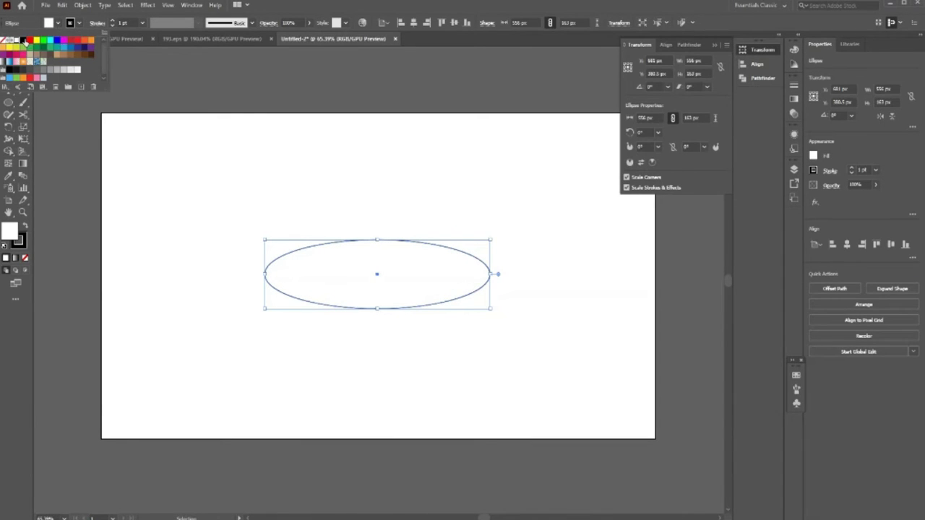
{"action": "left_click", "coordinate": [69, 48]}
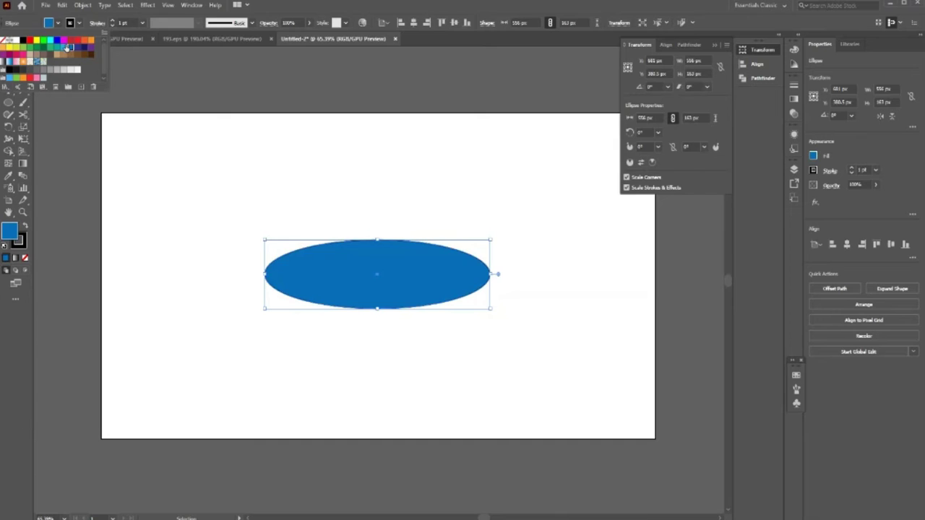
{"action": "left_click", "coordinate": [79, 24]}
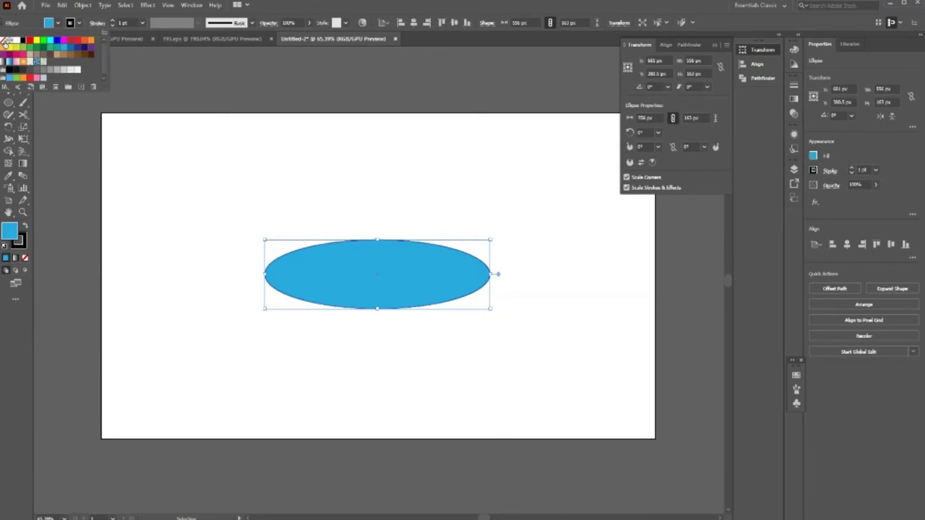
{"action": "left_click", "coordinate": [6, 41]}
{"action": "left_click", "coordinate": [299, 173]}
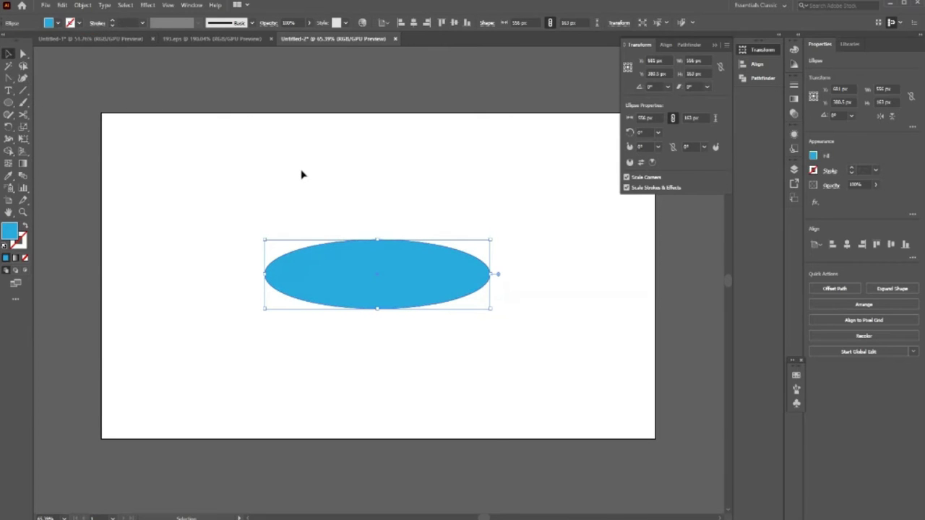
- Select the ellipse and attempt a 3D Extrude & Bevel, dismissing the memory errors
{"action": "left_click", "coordinate": [715, 45]}
{"action": "left_click", "coordinate": [355, 266]}
{"action": "left_click", "coordinate": [148, 6]}
{"action": "mouse_move", "coordinate": [192, 63]}
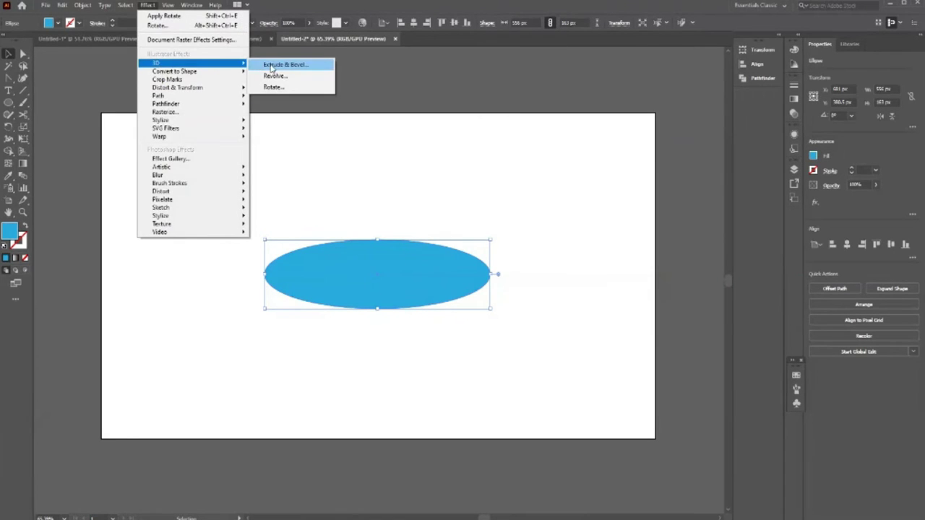
{"action": "left_click", "coordinate": [272, 67]}
{"action": "left_click", "coordinate": [555, 284]}
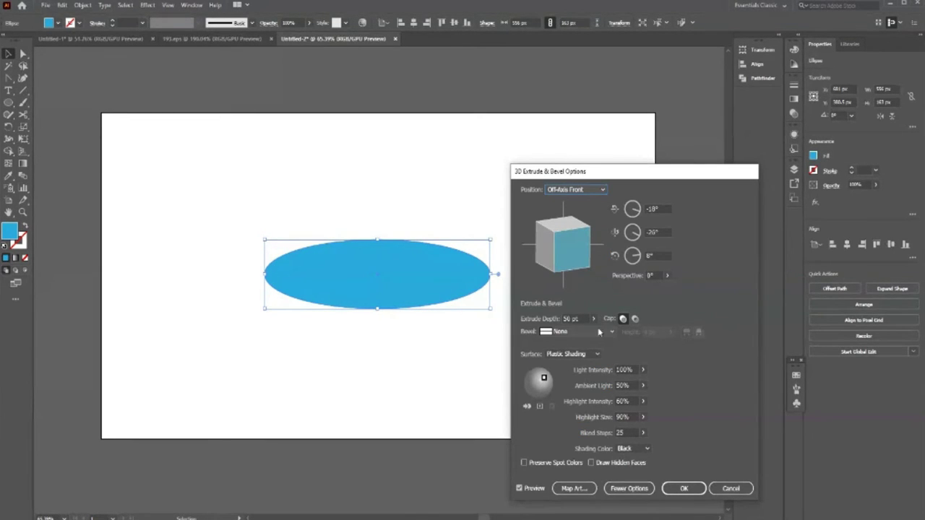
{"action": "left_click", "coordinate": [683, 488]}
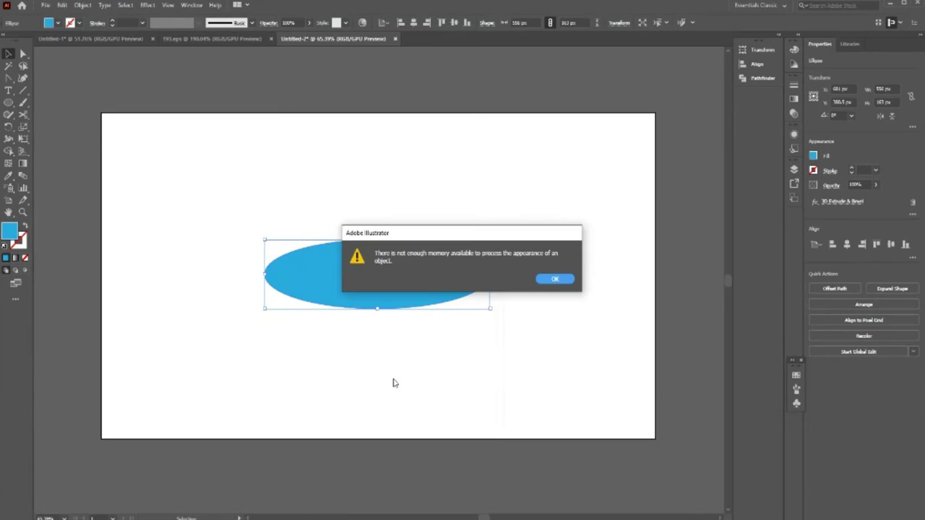
{"action": "left_click", "coordinate": [554, 279]}
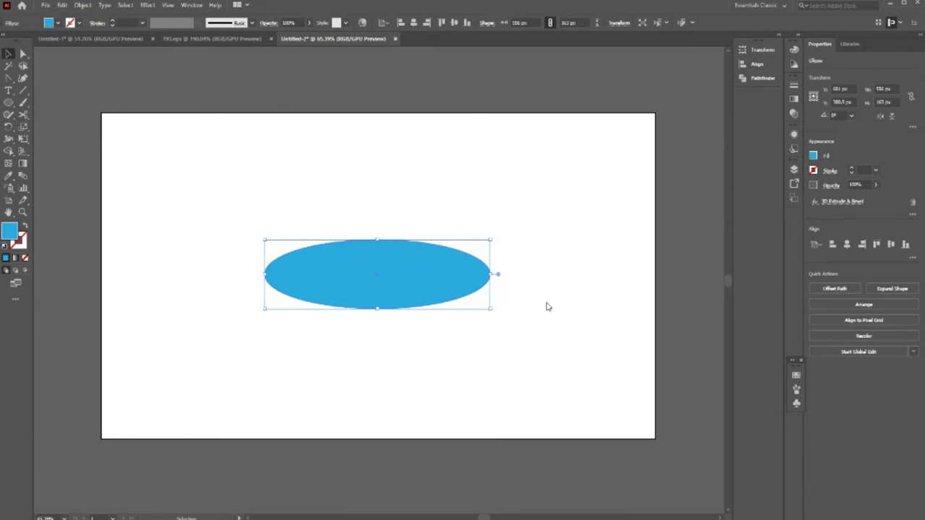
- Apply 3D Revolve with Cap turned on to the ellipse, dismissing the out-of-memory alerts
{"action": "left_click", "coordinate": [148, 5]}
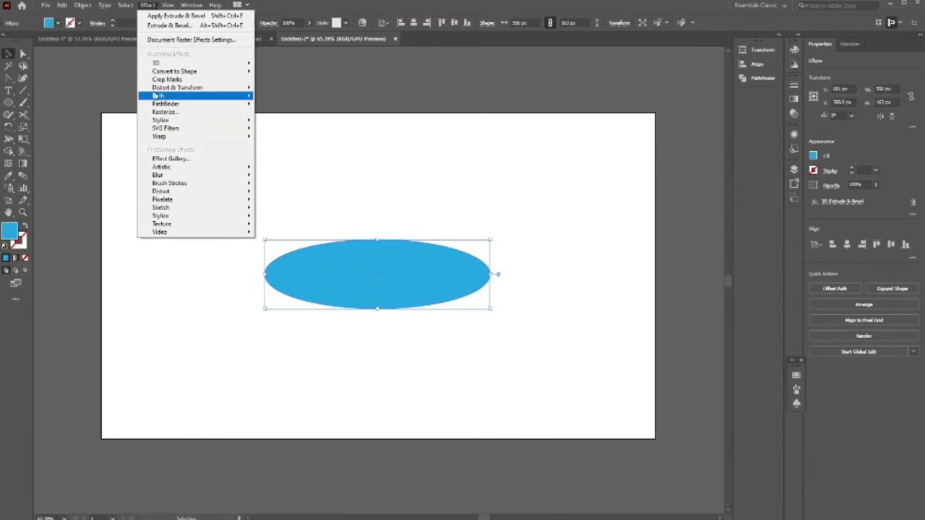
{"action": "mouse_move", "coordinate": [187, 63]}
{"action": "left_click", "coordinate": [288, 77]}
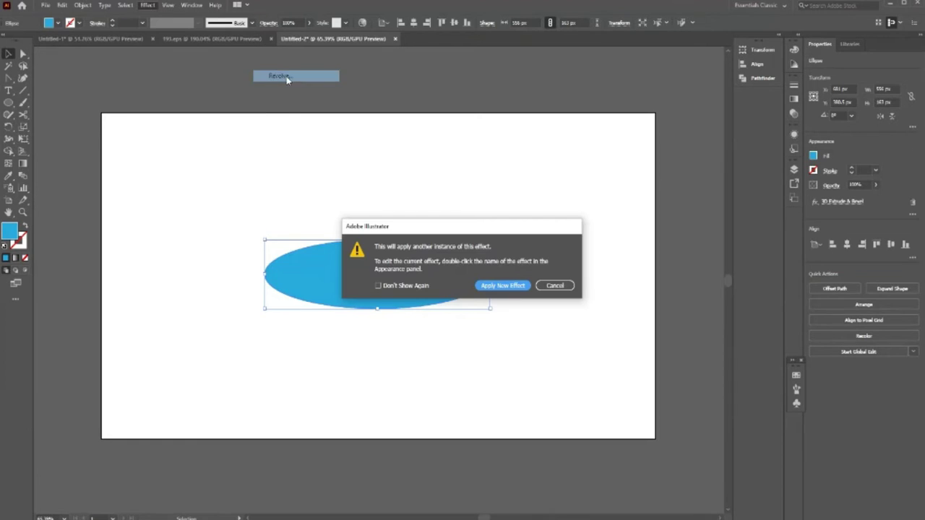
{"action": "left_click", "coordinate": [509, 287]}
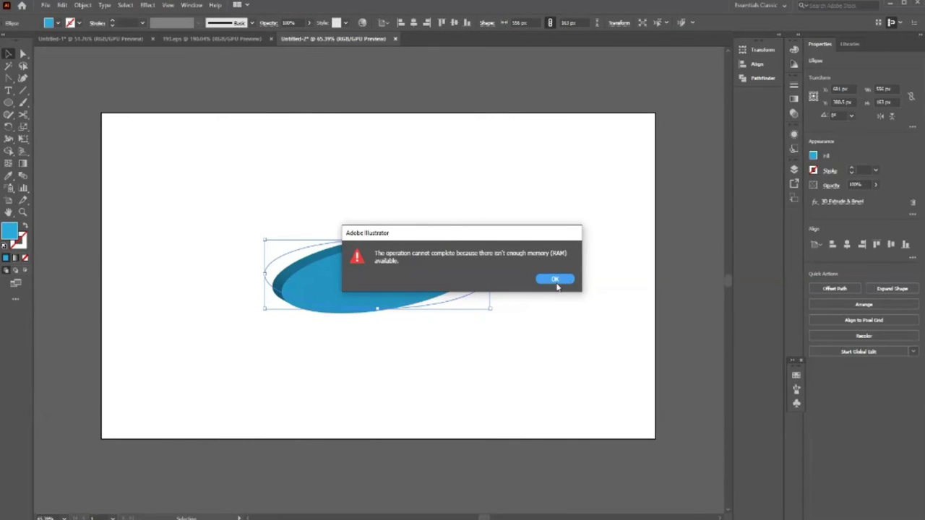
{"action": "left_click", "coordinate": [555, 279]}
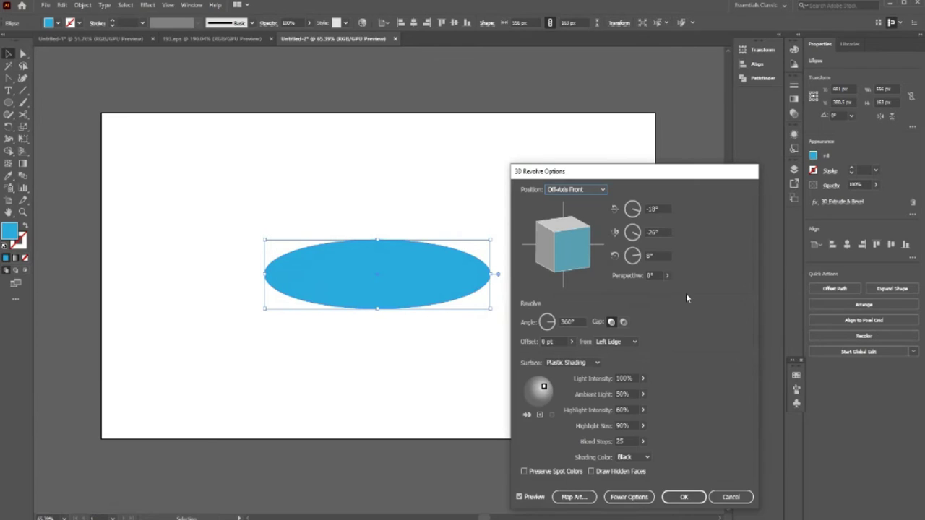
{"action": "left_click_drag", "start_coordinate": [688, 174], "coordinate": [690, 123]}
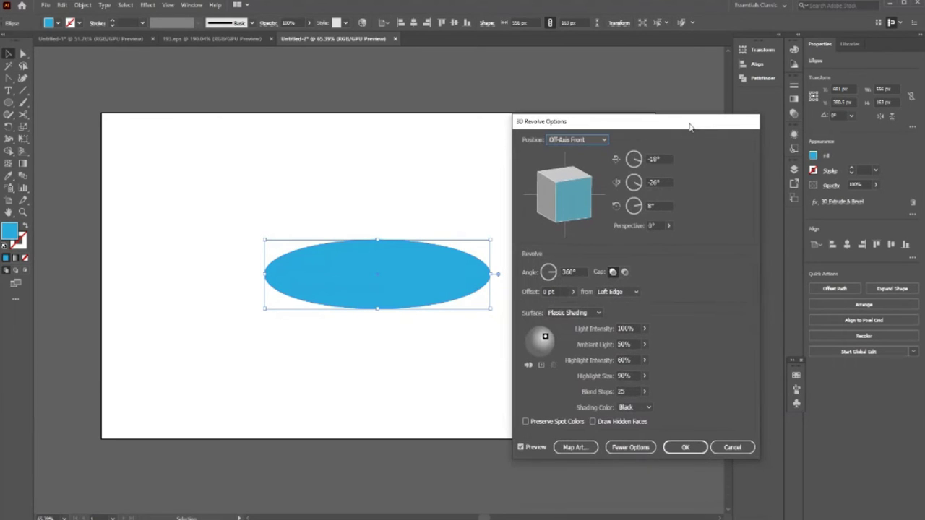
{"action": "left_click", "coordinate": [624, 272]}
{"action": "left_click", "coordinate": [723, 309]}
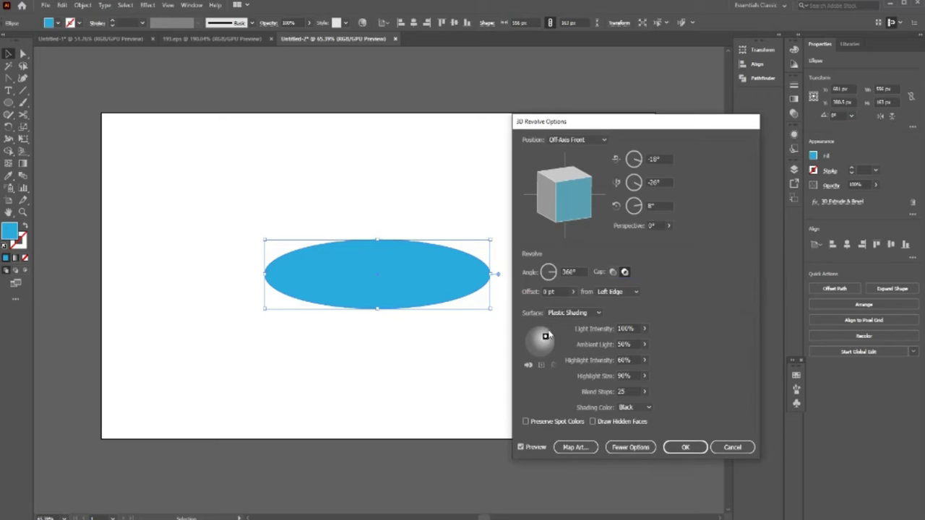
{"action": "left_click", "coordinate": [612, 272]}
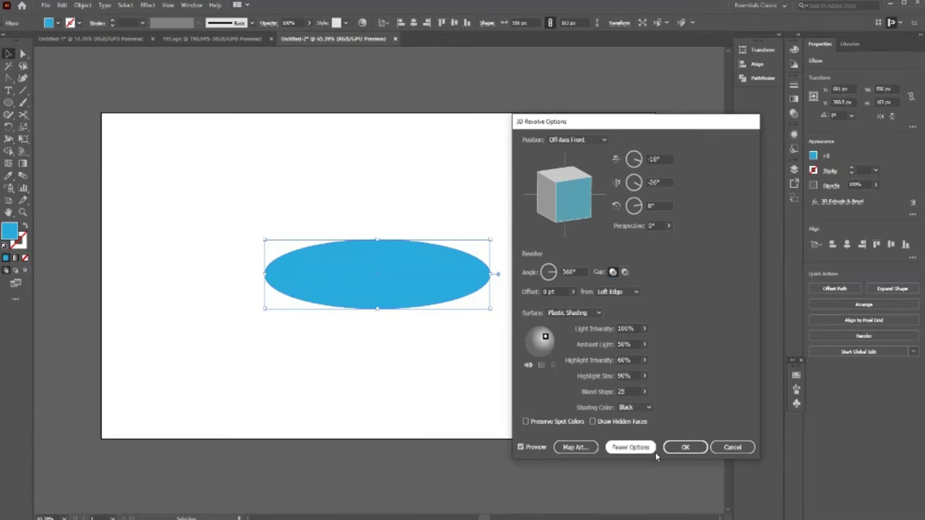
{"action": "left_click", "coordinate": [682, 448]}
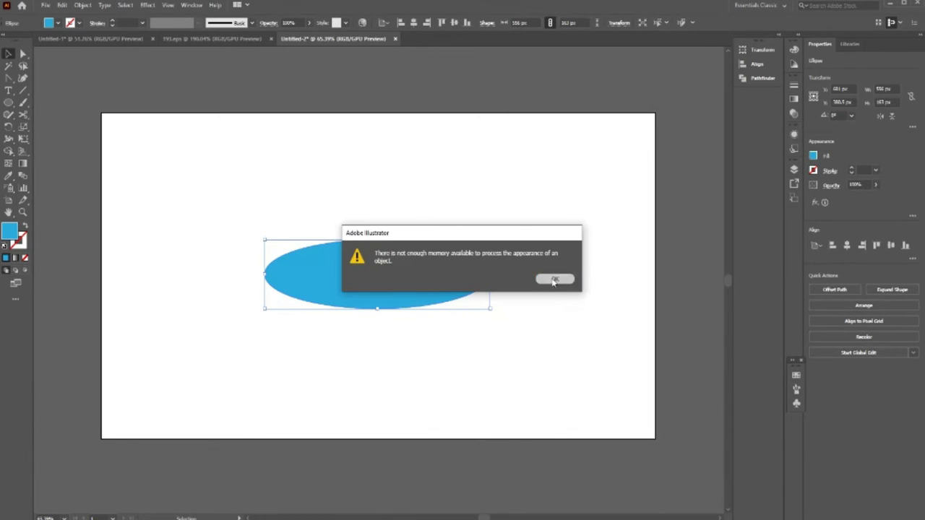
{"action": "left_click", "coordinate": [554, 277]}
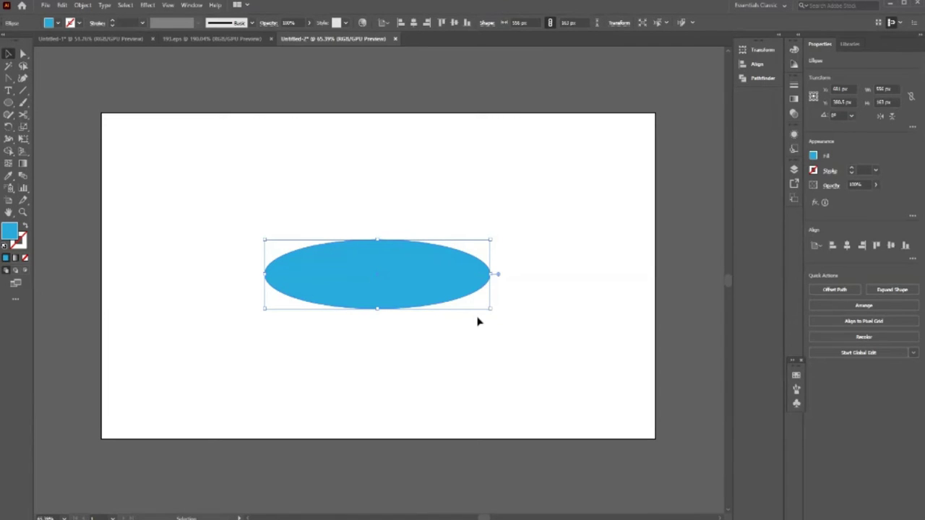
- Move the ellipse slightly higher and retry 3D Extrude & Bevel, dismissing memory warnings
{"action": "left_click", "coordinate": [409, 209]}
{"action": "mouse_move", "coordinate": [411, 297]}
{"action": "left_mouse_down"}
{"action": "mouse_move", "coordinate": [412, 272]}
{"action": "mouse_move", "coordinate": [418, 289]}
{"action": "left_mouse_up"}
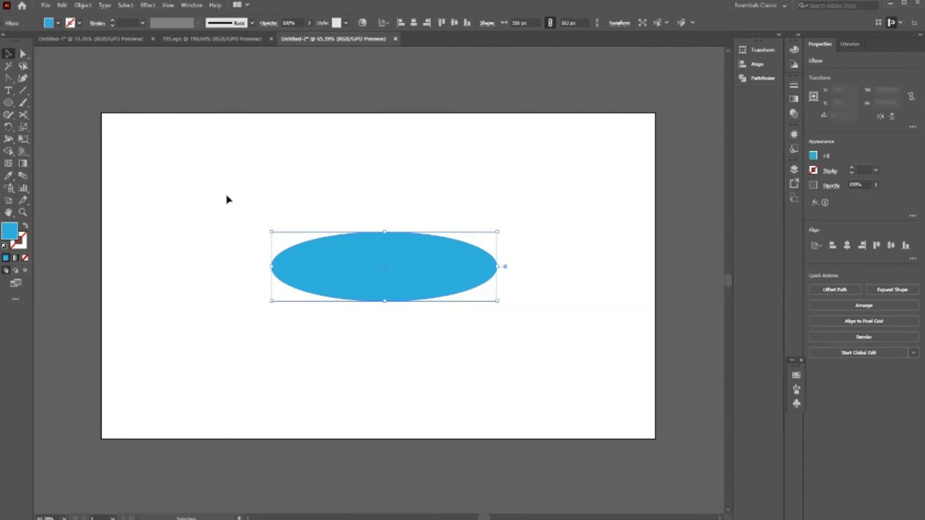
{"action": "left_click", "coordinate": [149, 6]}
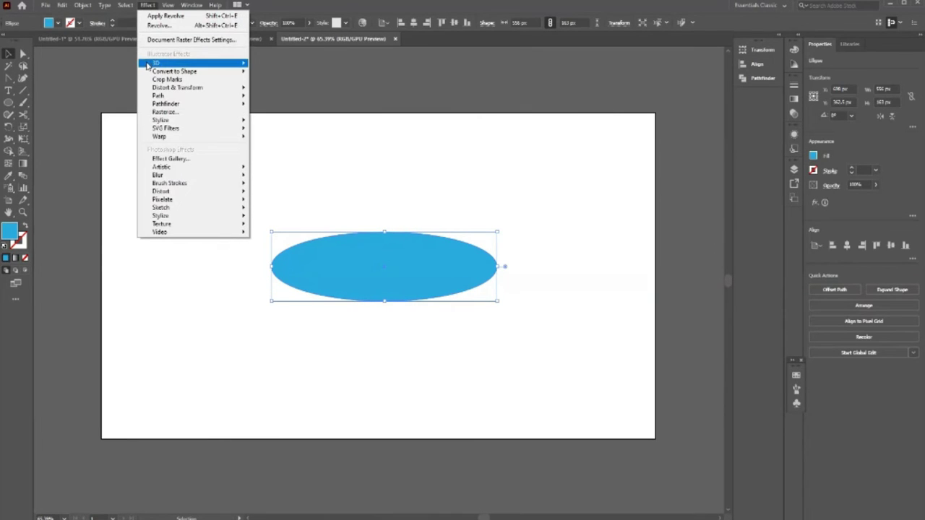
{"action": "mouse_move", "coordinate": [174, 62]}
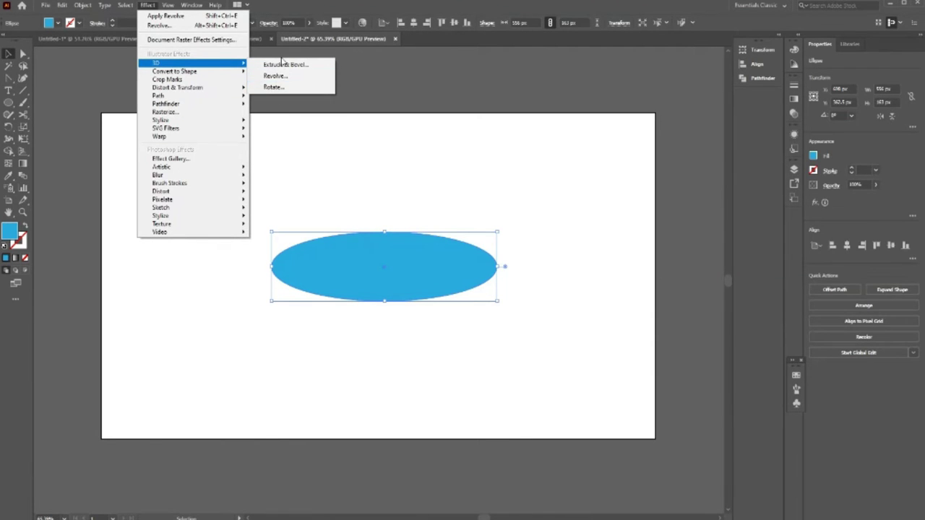
{"action": "left_click", "coordinate": [288, 66]}
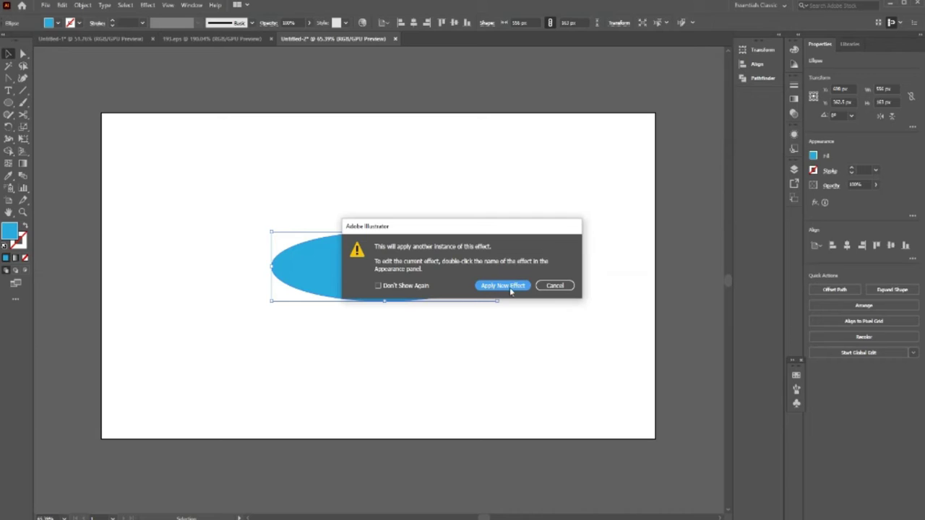
{"action": "left_click", "coordinate": [554, 286]}
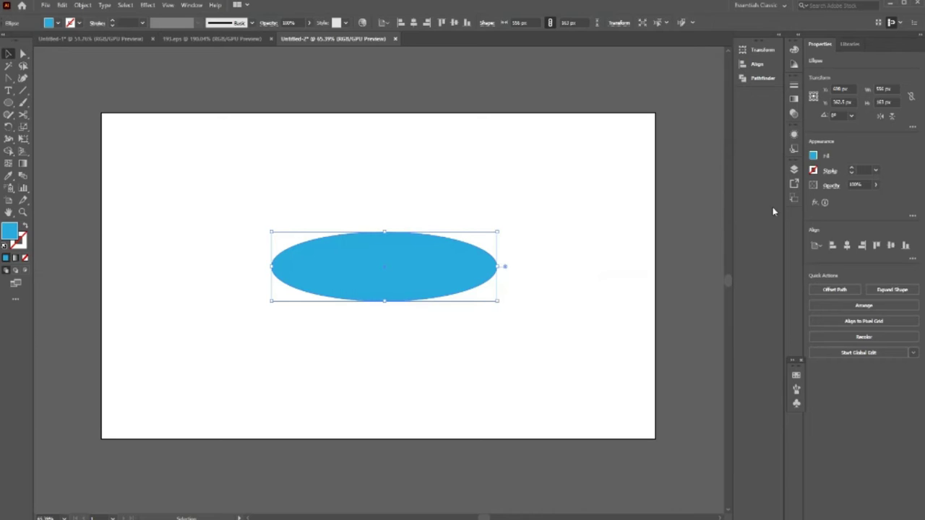
{"action": "left_click", "coordinate": [794, 137]}
{"action": "left_click", "coordinate": [558, 280]}
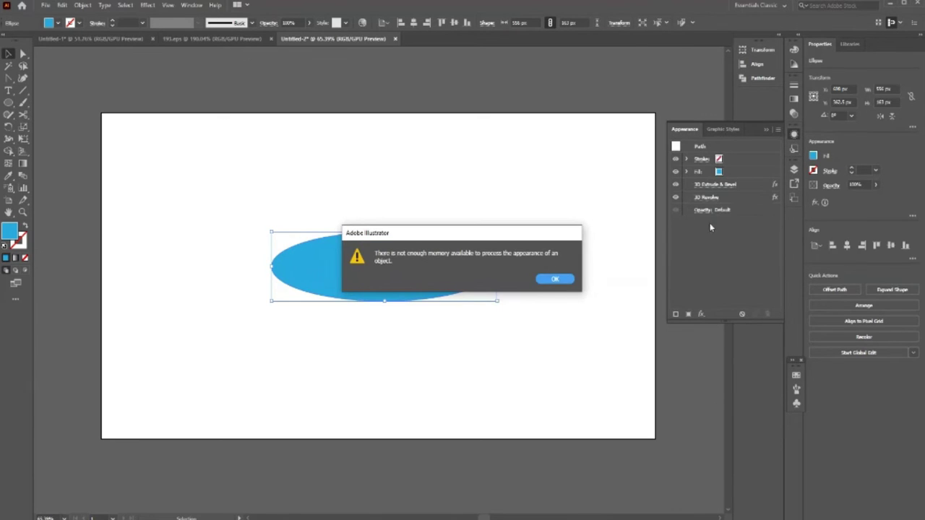
{"action": "left_click", "coordinate": [554, 280]}
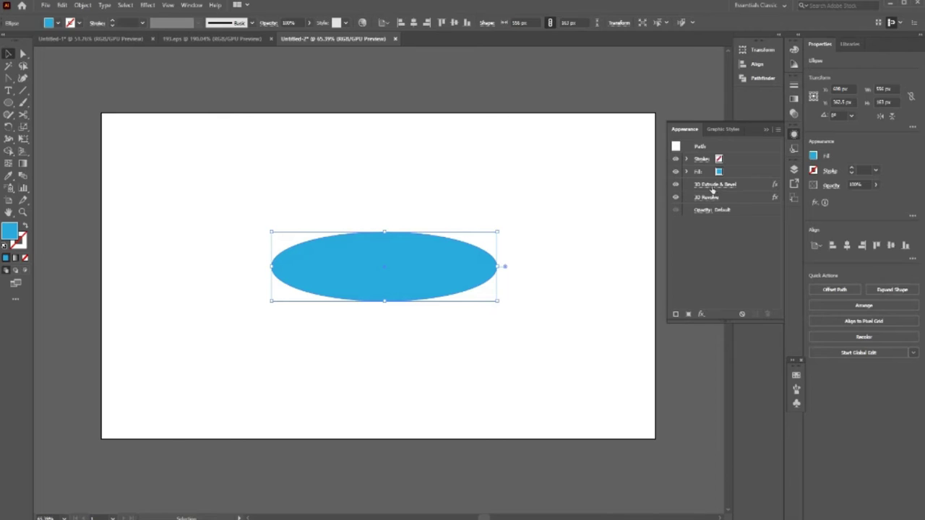
- Remove the 3D Extrude & Bevel effect from the ellipse in the Appearance panel
{"action": "left_click", "coordinate": [712, 186]}
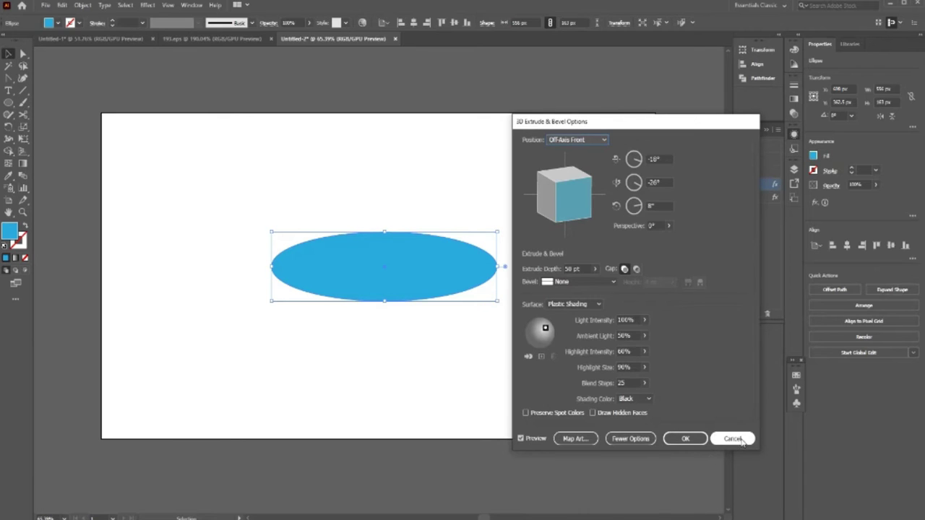
{"action": "left_click", "coordinate": [732, 438]}
{"action": "key", "text": "Return"}
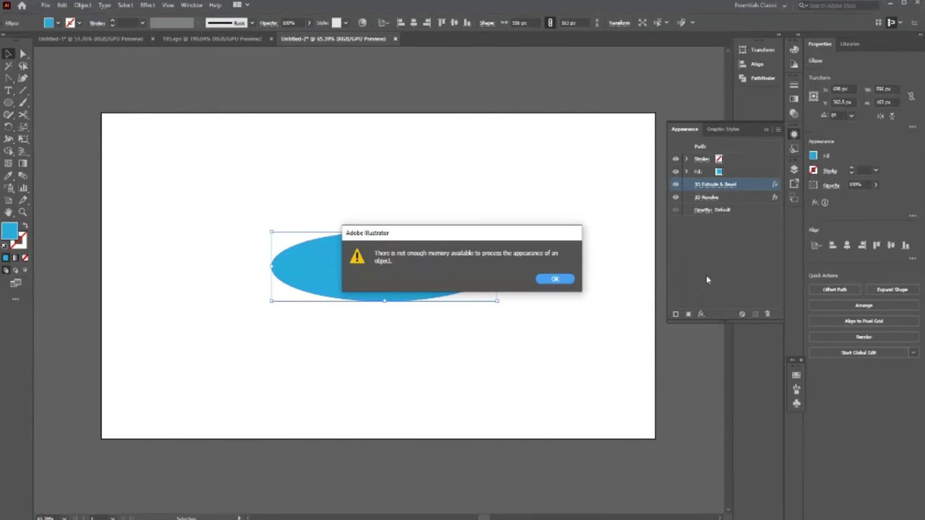
{"action": "left_click", "coordinate": [549, 281]}
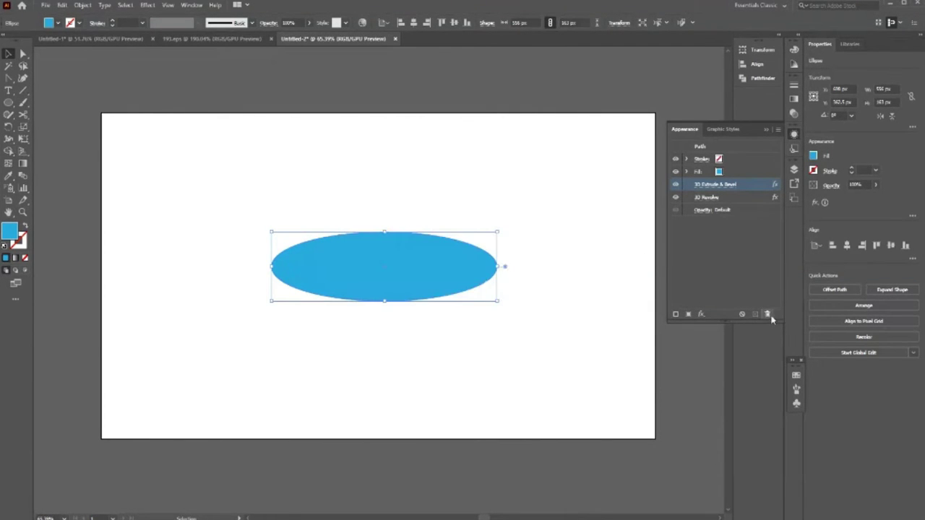
{"action": "left_click", "coordinate": [767, 313]}
{"action": "left_click", "coordinate": [553, 282]}
- Remove the 3D Revolve effect too, leaving the ellipse a plain flat fill
{"action": "left_click", "coordinate": [713, 185]}
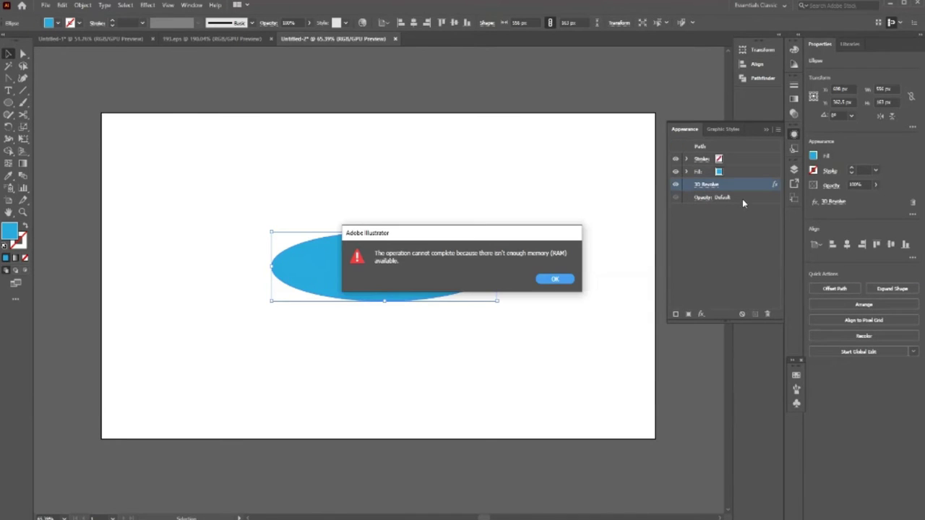
{"action": "left_click", "coordinate": [555, 279]}
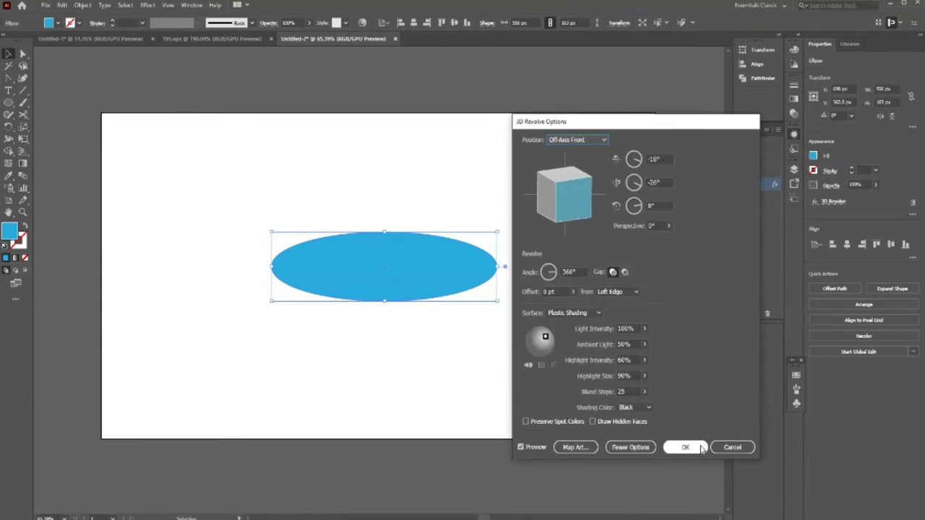
{"action": "key", "text": "Escape"}
{"action": "left_click", "coordinate": [553, 280]}
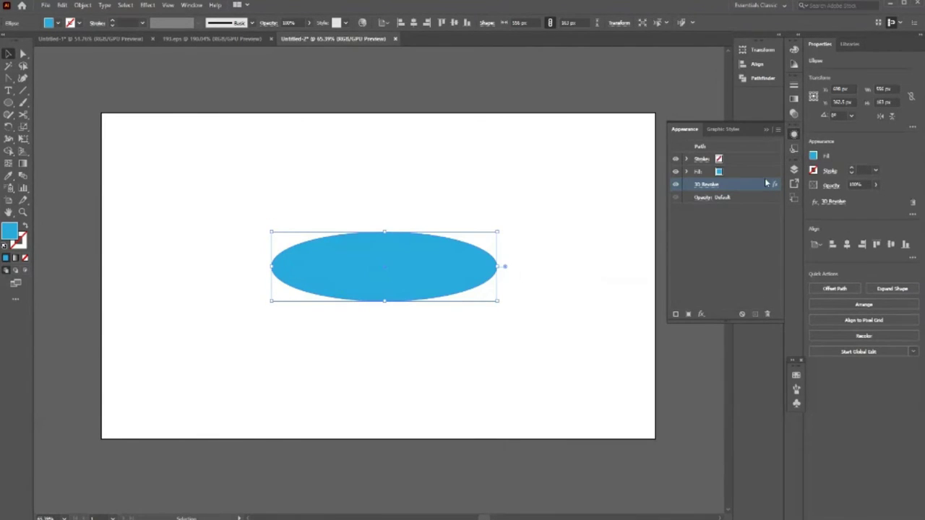
{"action": "left_click", "coordinate": [767, 314]}
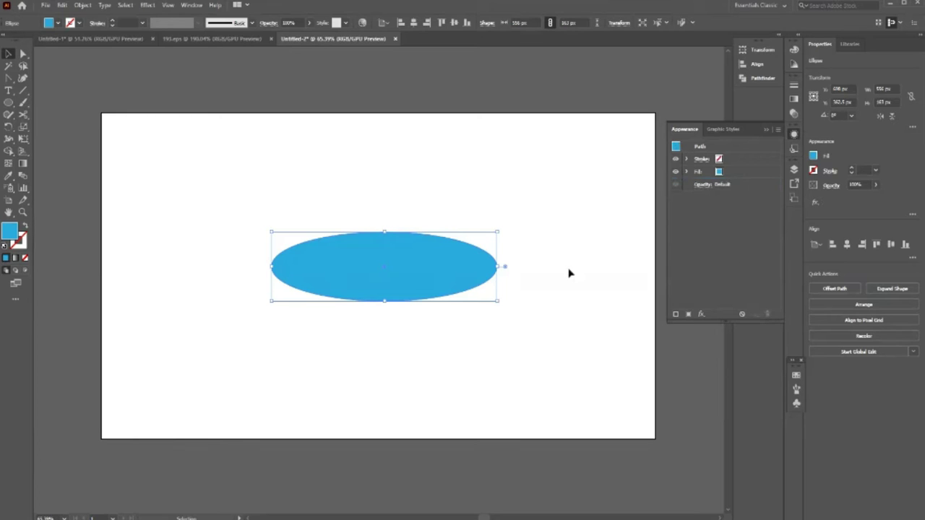
- Close the Appearance panel and delete the ellipse
{"action": "left_click", "coordinate": [771, 132]}
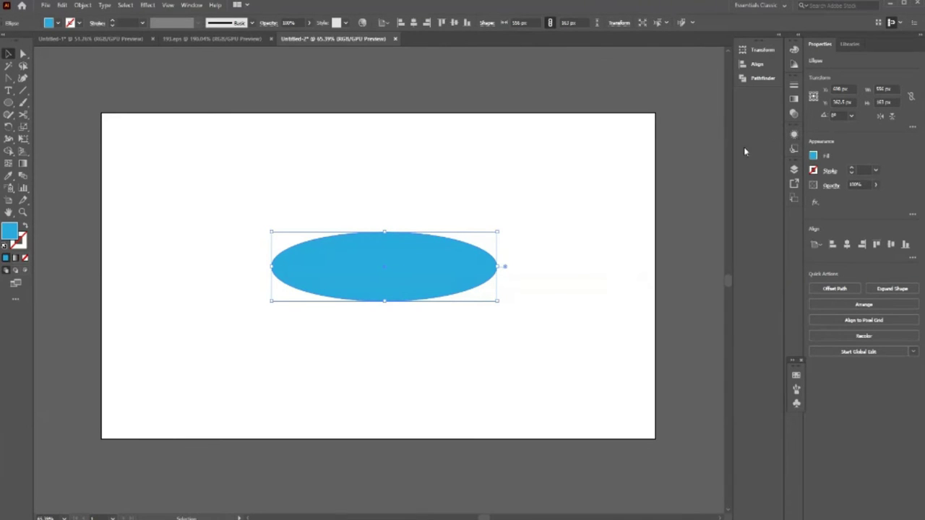
{"action": "left_click", "coordinate": [546, 283]}
{"action": "left_click", "coordinate": [376, 274]}
{"action": "key", "text": "Delete"}
- Draw a left half-circle arc with the Pencil, redrawing it once, and select it
{"action": "key", "text": "n"}
{"action": "mouse_move", "coordinate": [364, 190]}
{"action": "left_mouse_down"}
{"action": "mouse_move", "coordinate": [335, 281]}
{"action": "mouse_move", "coordinate": [412, 335]}
{"action": "left_mouse_up"}
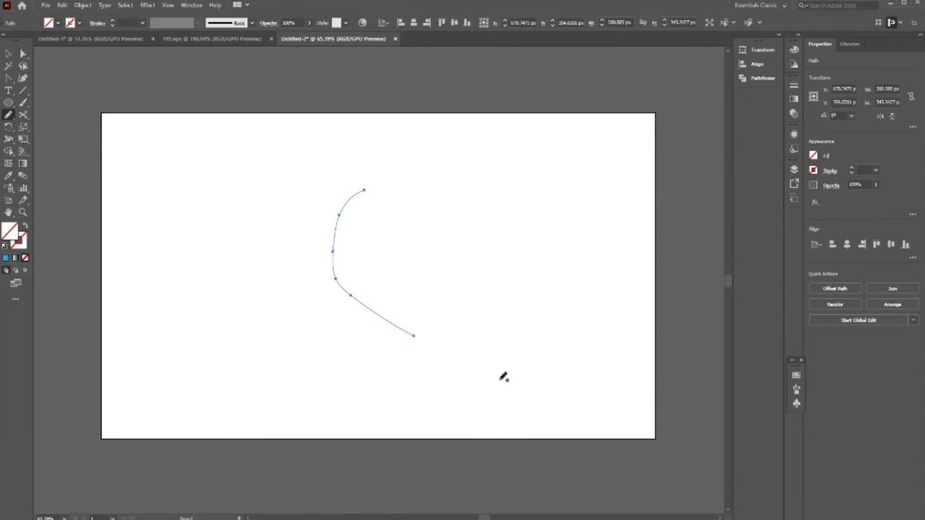
{"action": "key", "text": "ctrl+z"}
{"action": "mouse_move", "coordinate": [361, 188]}
{"action": "left_mouse_down"}
{"action": "mouse_move", "coordinate": [339, 216]}
{"action": "mouse_move", "coordinate": [372, 293]}
{"action": "mouse_move", "coordinate": [390, 308]}
{"action": "left_mouse_up"}
{"action": "left_click", "coordinate": [8, 54]}
{"action": "left_click", "coordinate": [148, 6]}
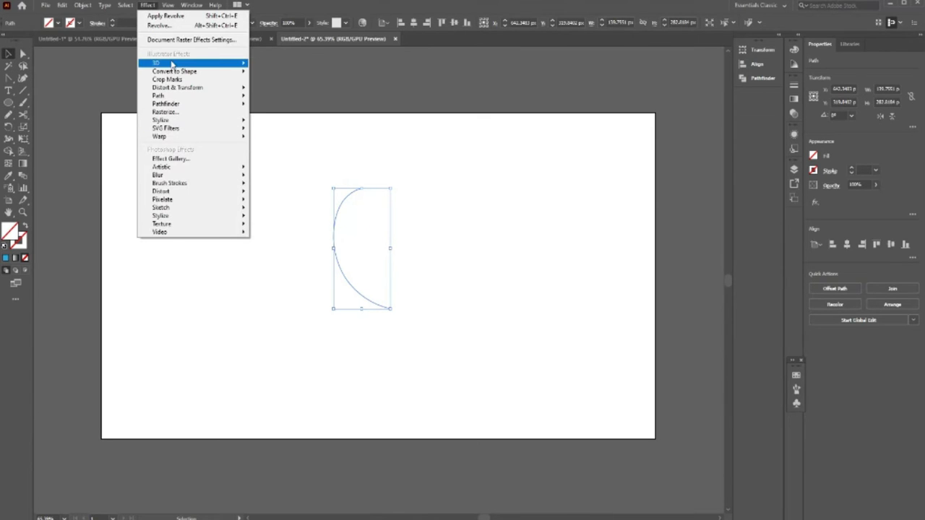
{"action": "mouse_move", "coordinate": [191, 63]}
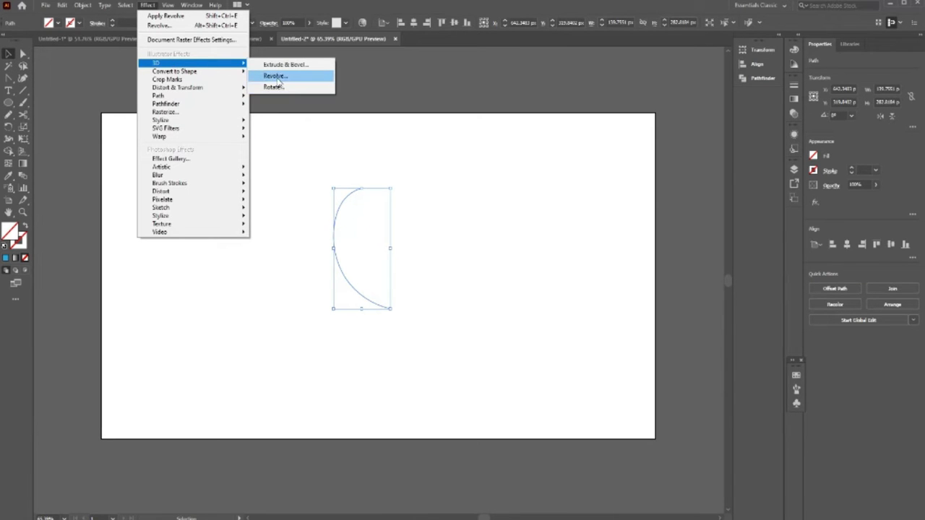
- Apply 3D Revolve to the arc, then undo it
{"action": "left_click", "coordinate": [278, 76]}
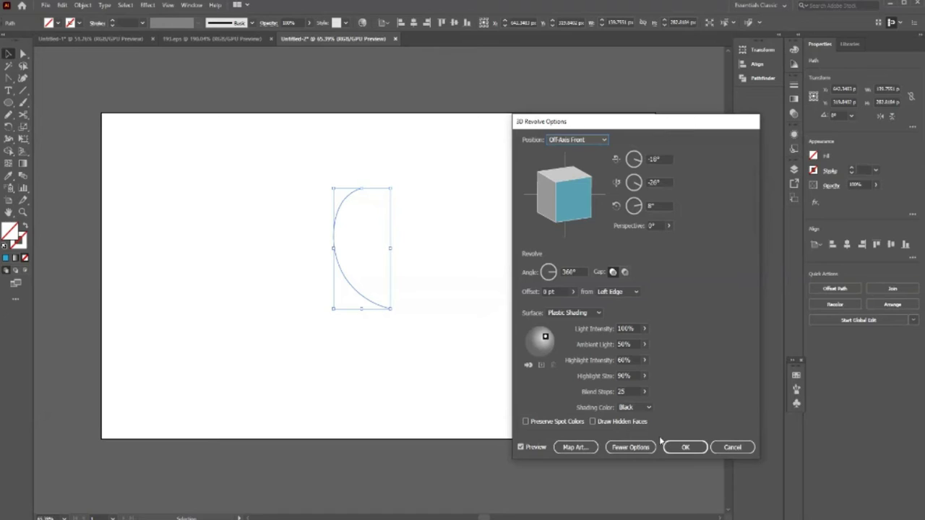
{"action": "left_click", "coordinate": [683, 449]}
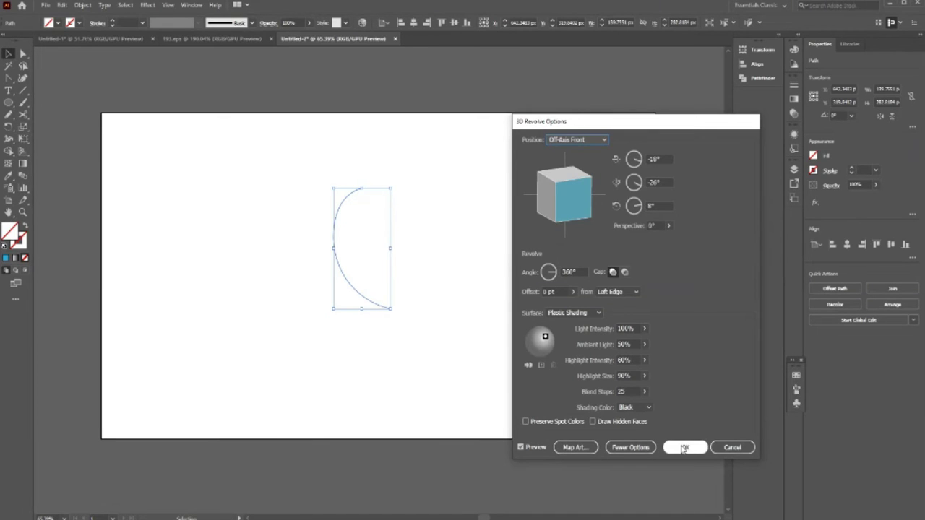
{"action": "left_click", "coordinate": [684, 449]}
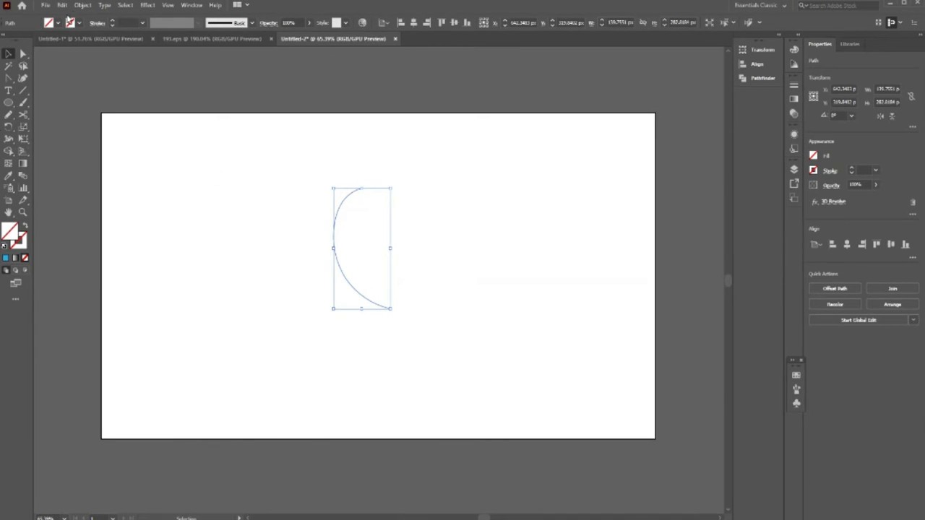
{"action": "key", "text": "ctrl+z"}
{"action": "left_click", "coordinate": [436, 193]}
{"action": "key", "text": "ctrl+z"}
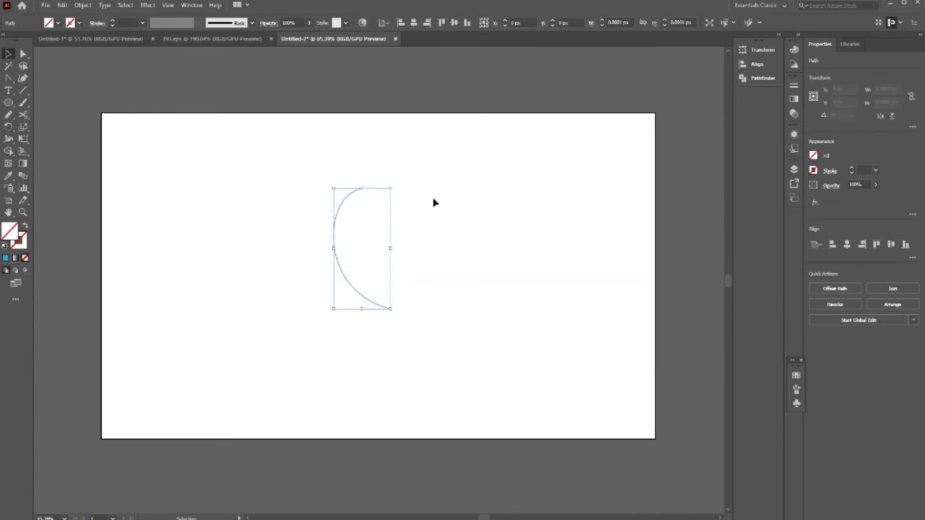
- Give the arc a thick 6 pt blue stroke
{"action": "left_click", "coordinate": [113, 20]}
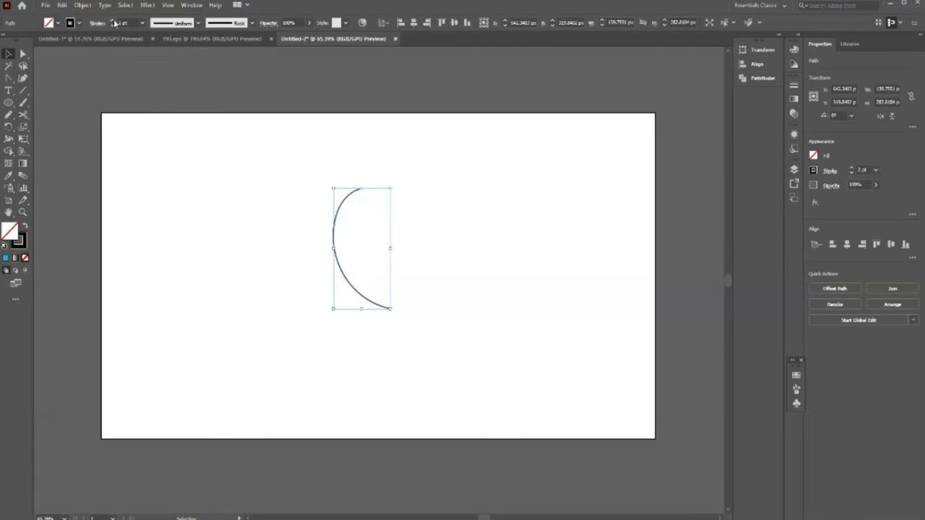
{"action": "left_click", "coordinate": [81, 24]}
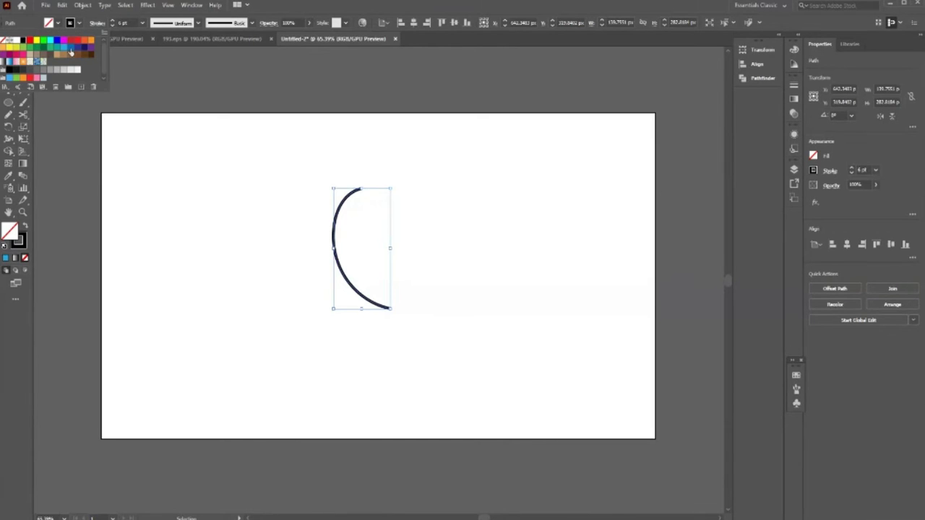
{"action": "left_click", "coordinate": [64, 47]}
- Apply 3D Revolve to the arc and dismiss the out-of-memory alerts
{"action": "left_click", "coordinate": [147, 5]}
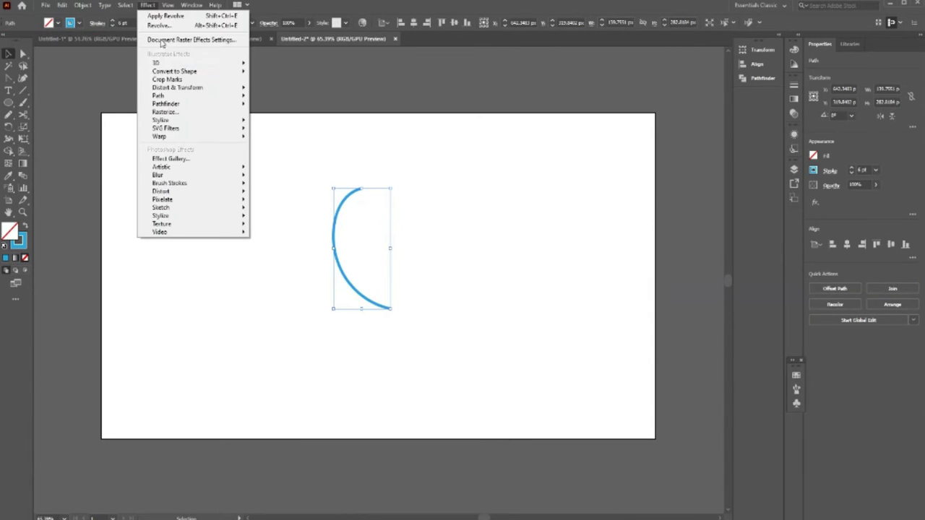
{"action": "mouse_move", "coordinate": [166, 63]}
{"action": "left_click", "coordinate": [266, 80]}
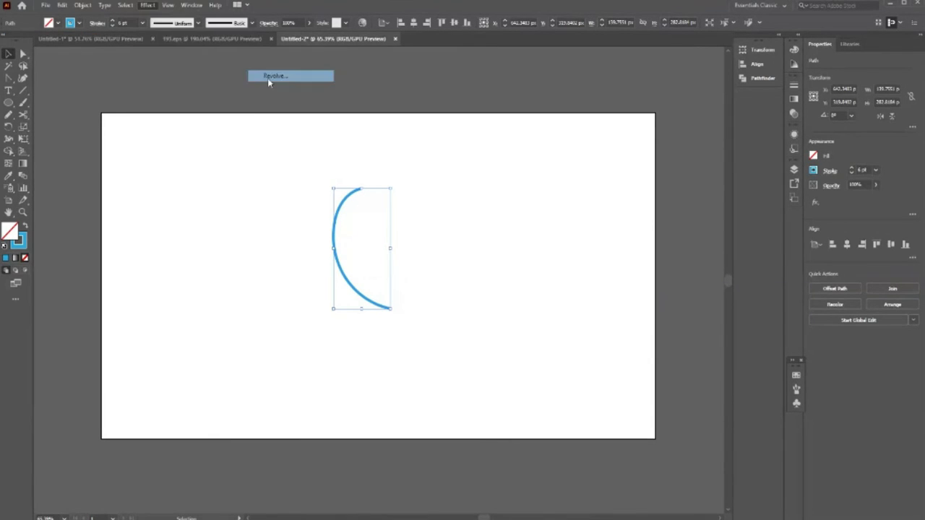
{"action": "left_click", "coordinate": [557, 281]}
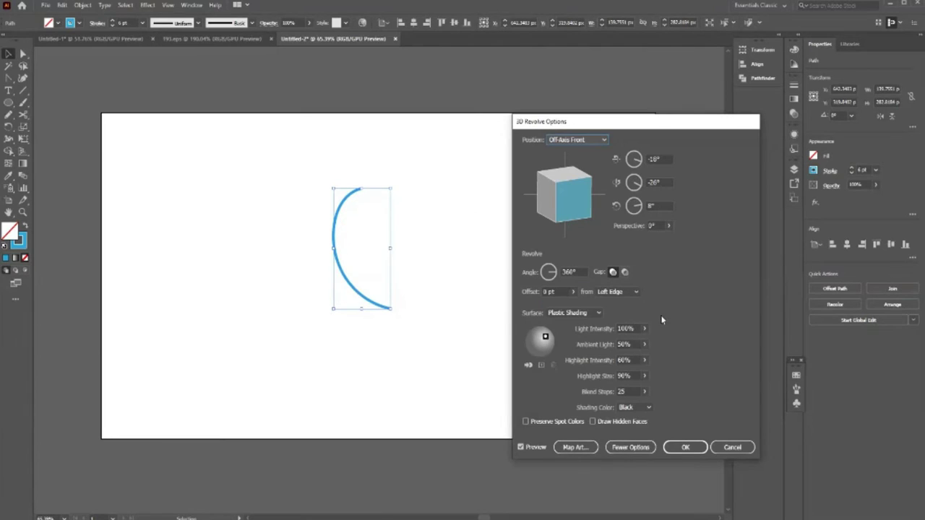
{"action": "left_click", "coordinate": [684, 449]}
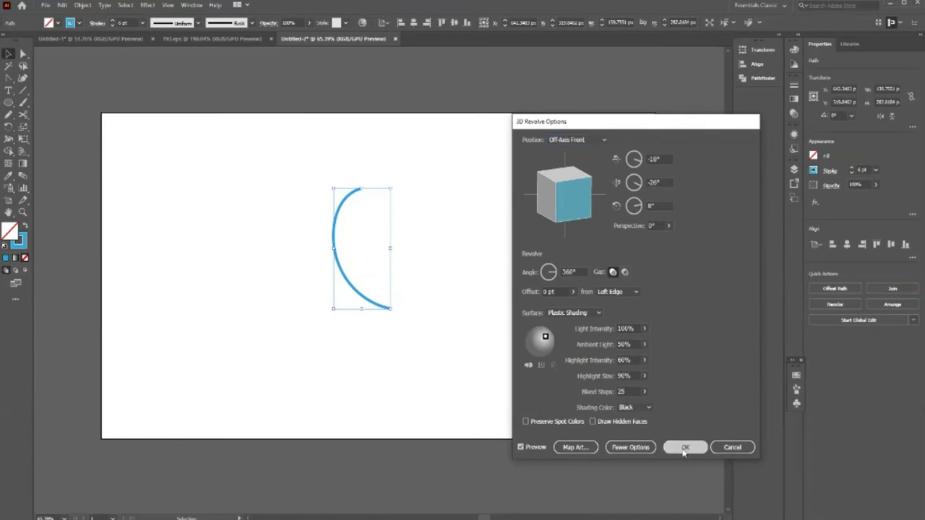
{"action": "left_click", "coordinate": [561, 281]}
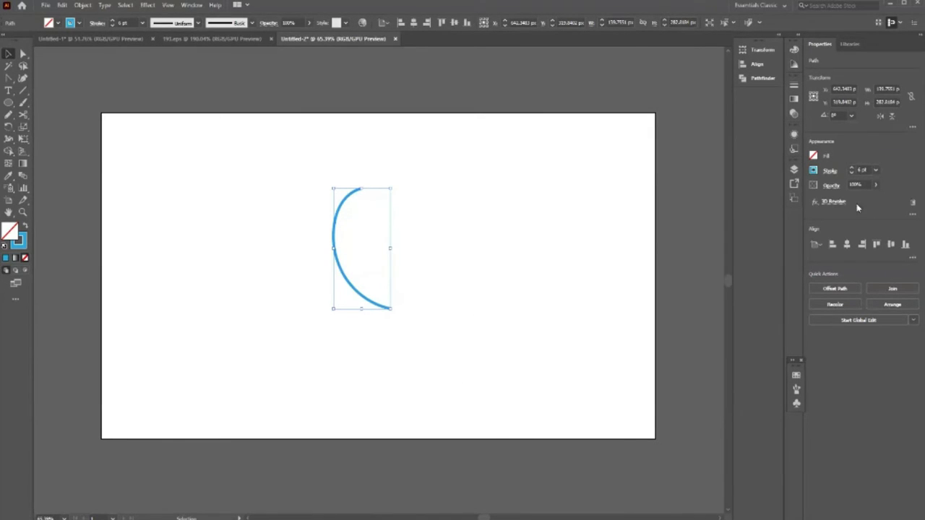
- Delete the 3D Revolve effect from the arc in the Appearance panel
{"action": "left_click", "coordinate": [794, 135]}
{"action": "left_click", "coordinate": [552, 280]}
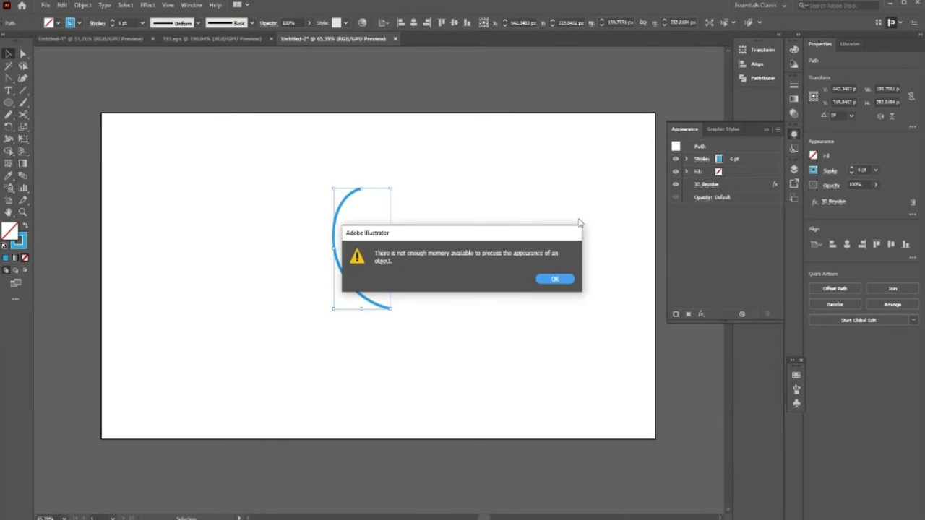
{"action": "left_click", "coordinate": [554, 279]}
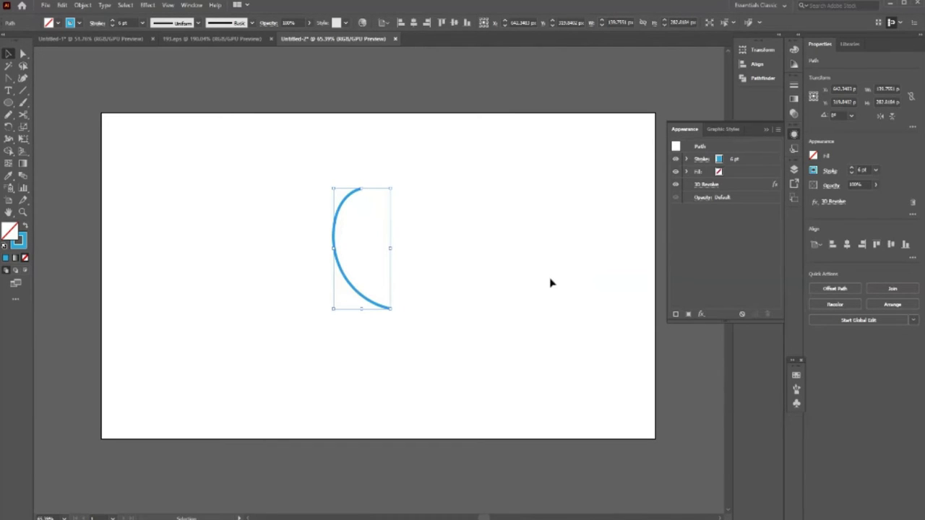
{"action": "left_click", "coordinate": [766, 185]}
{"action": "left_click", "coordinate": [767, 313]}
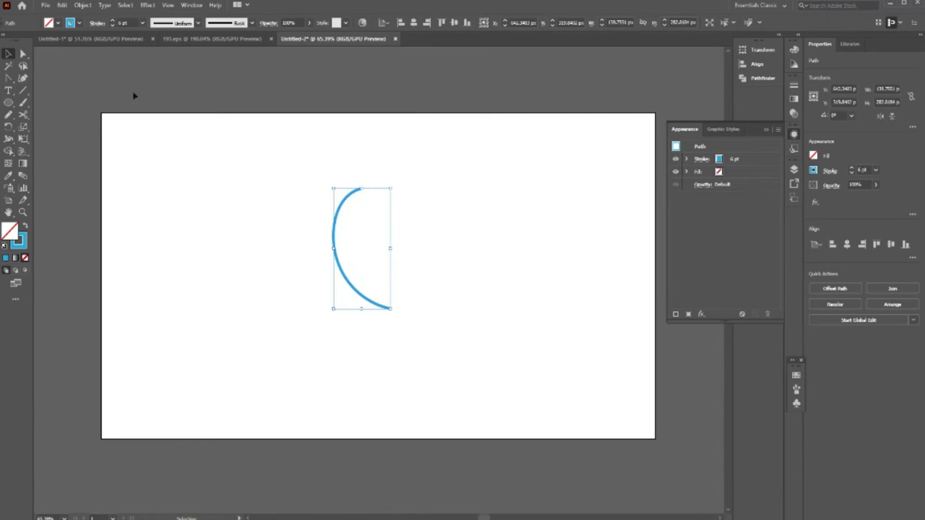
- Retry 3D Revolve on the arc, dismissing the memory warnings again
{"action": "left_click", "coordinate": [148, 6]}
{"action": "mouse_move", "coordinate": [187, 63]}
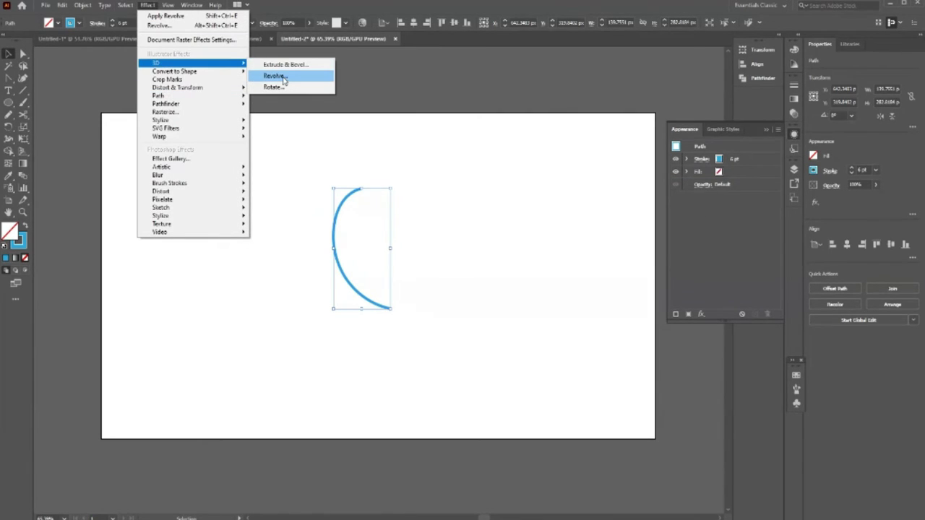
{"action": "left_click", "coordinate": [282, 77]}
{"action": "left_click", "coordinate": [554, 282]}
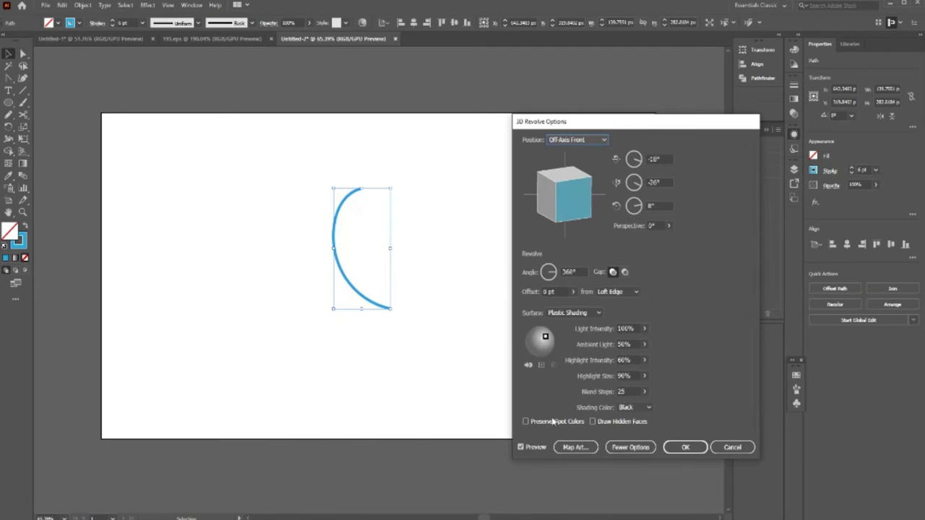
{"action": "left_click", "coordinate": [732, 447]}
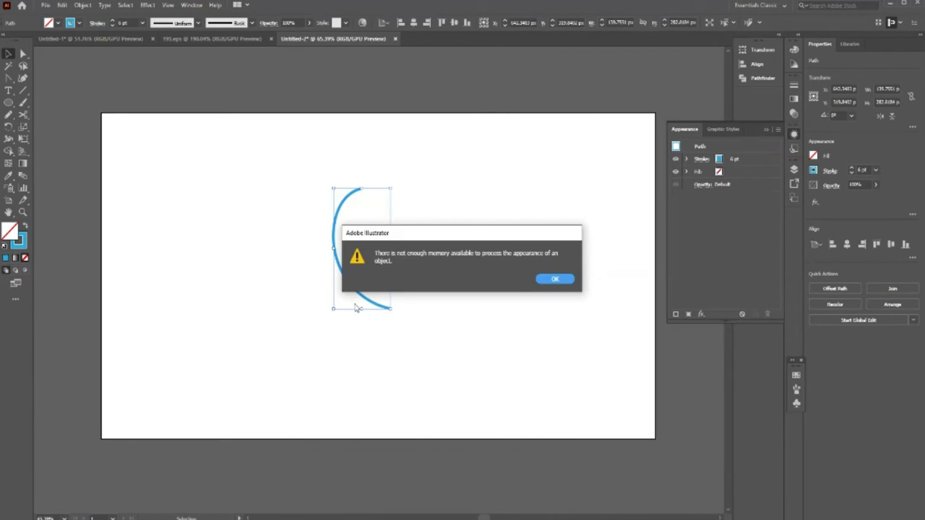
{"action": "left_click", "coordinate": [557, 278]}
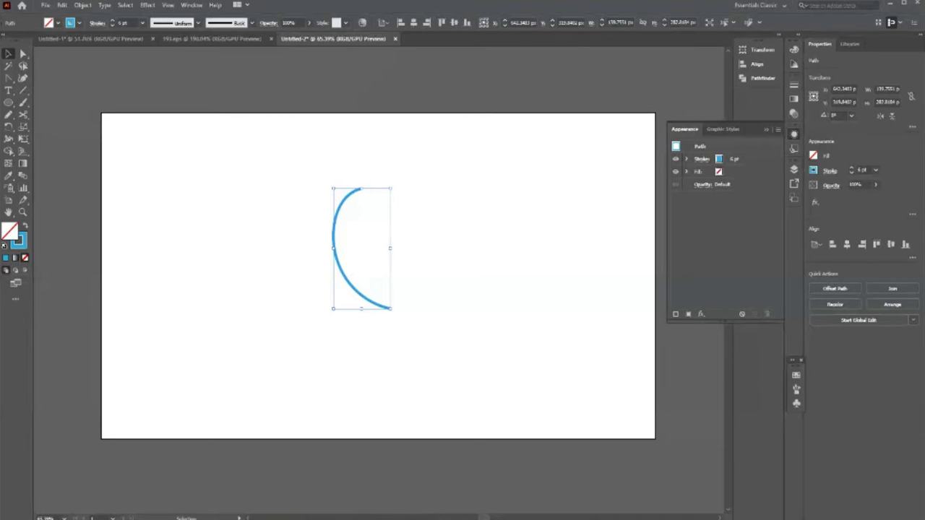
- Revolve the blue arc into a shaded vase at Off-Axis Front with 8° Z rotation
{"action": "key", "text": "alt+shift+ctrl+e"}
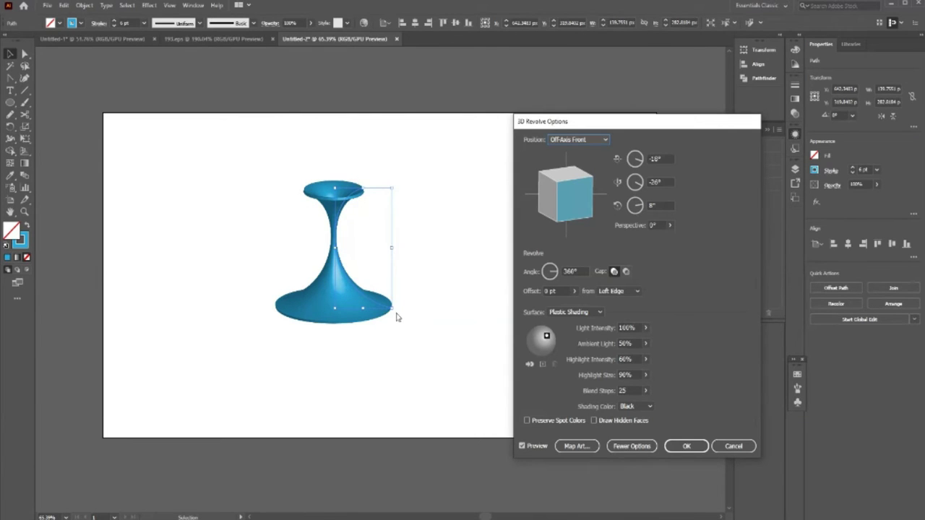
{"action": "left_click_drag", "start_coordinate": [634, 205], "coordinate": [637, 209]}
{"action": "left_click", "coordinate": [604, 140]}
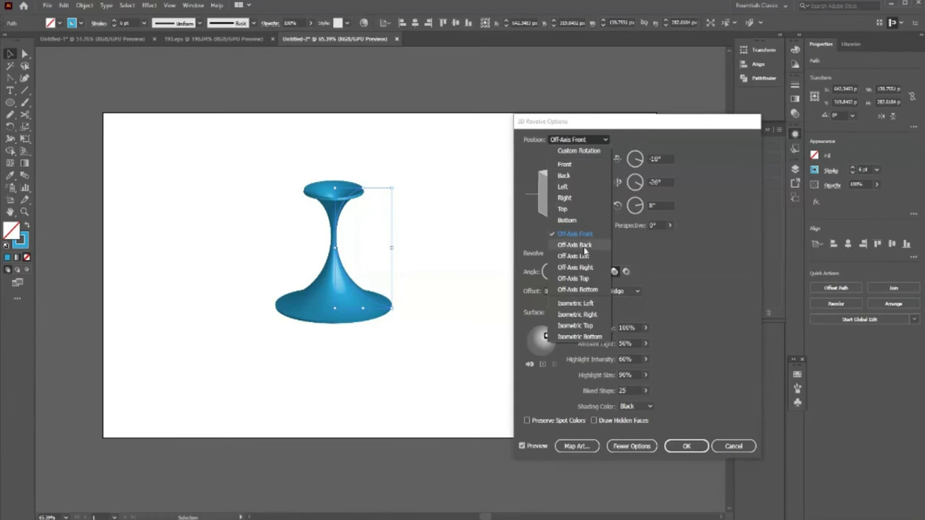
{"action": "left_click", "coordinate": [707, 167]}
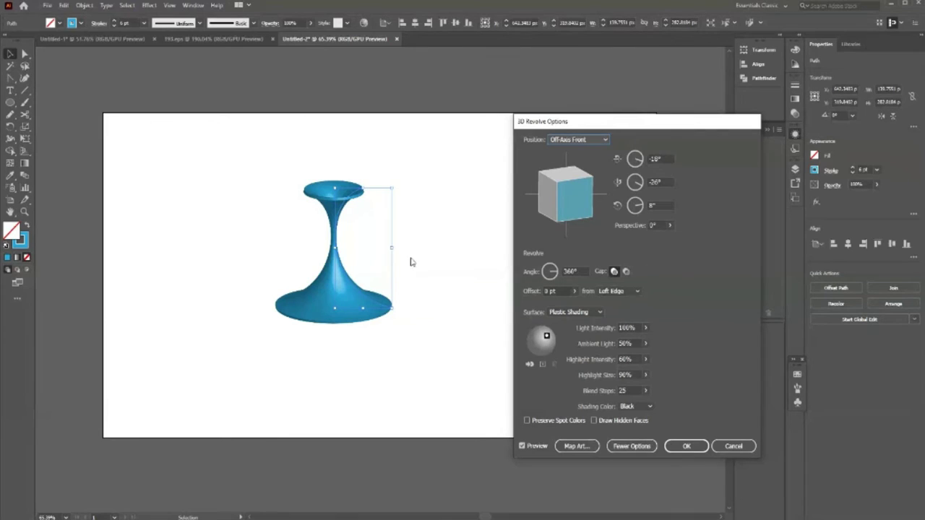
{"action": "left_click", "coordinate": [682, 445]}
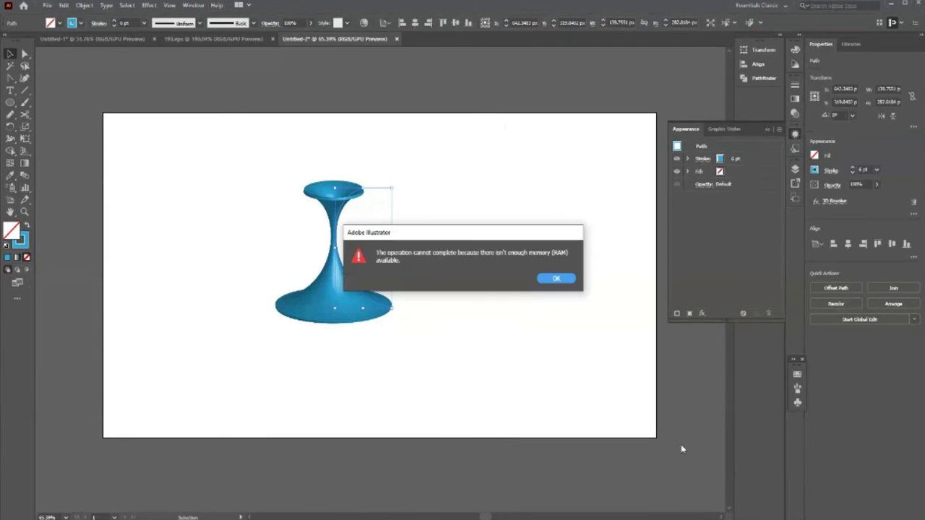
{"action": "left_click", "coordinate": [551, 280]}
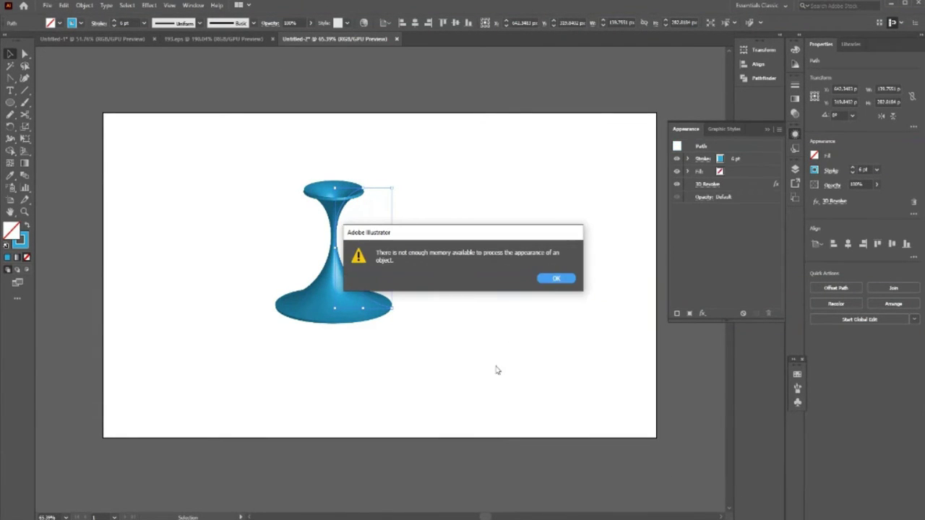
{"action": "left_click", "coordinate": [555, 280]}
{"action": "left_click", "coordinate": [382, 324]}
- Move the revolved vase toward the left edge of the artboard
{"action": "left_click", "coordinate": [281, 316]}
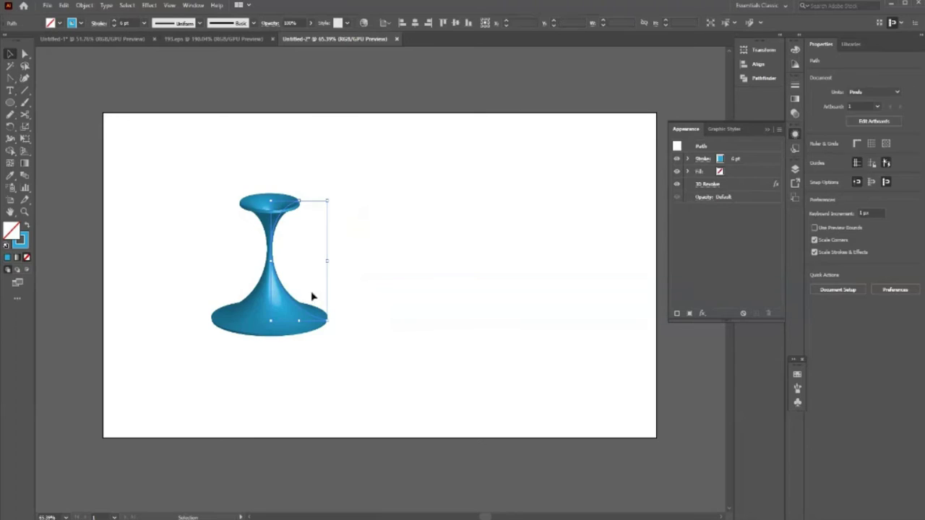
{"action": "mouse_move", "coordinate": [279, 285]}
{"action": "left_mouse_down"}
{"action": "mouse_move", "coordinate": [140, 251]}
{"action": "mouse_move", "coordinate": [142, 301]}
{"action": "mouse_move", "coordinate": [145, 273]}
{"action": "mouse_move", "coordinate": [174, 295]}
{"action": "left_mouse_up"}
{"action": "left_click", "coordinate": [409, 320]}
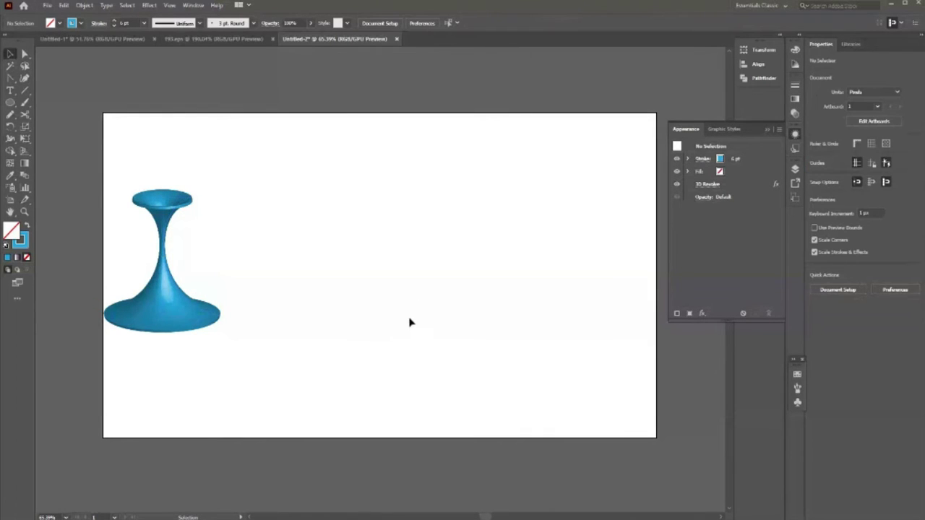
- Draw a 545 × 124 px flat ellipse right of the vase and attempt 3D Revolve on it
{"action": "left_click", "coordinate": [10, 103]}
{"action": "mouse_move", "coordinate": [296, 228]}
{"action": "left_mouse_down"}
{"action": "mouse_move", "coordinate": [321, 269]}
{"action": "mouse_move", "coordinate": [517, 281]}
{"action": "left_mouse_up"}
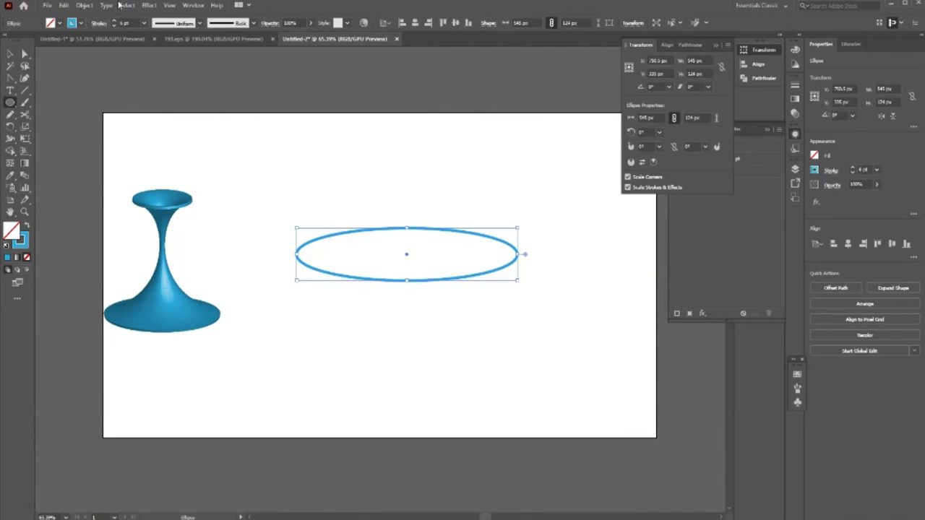
{"action": "left_click", "coordinate": [149, 5]}
{"action": "mouse_move", "coordinate": [195, 63]}
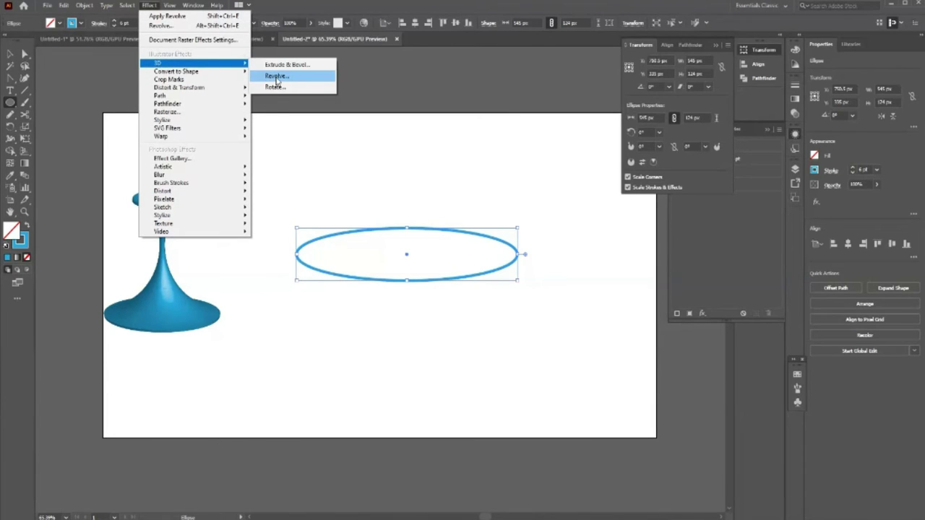
{"action": "left_click", "coordinate": [276, 79]}
{"action": "left_click", "coordinate": [566, 281]}
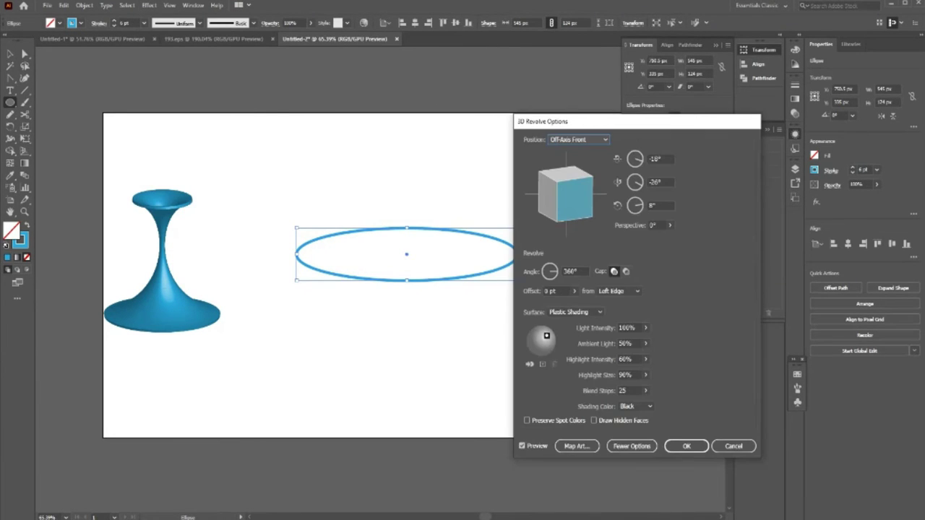
{"action": "left_click", "coordinate": [680, 445]}
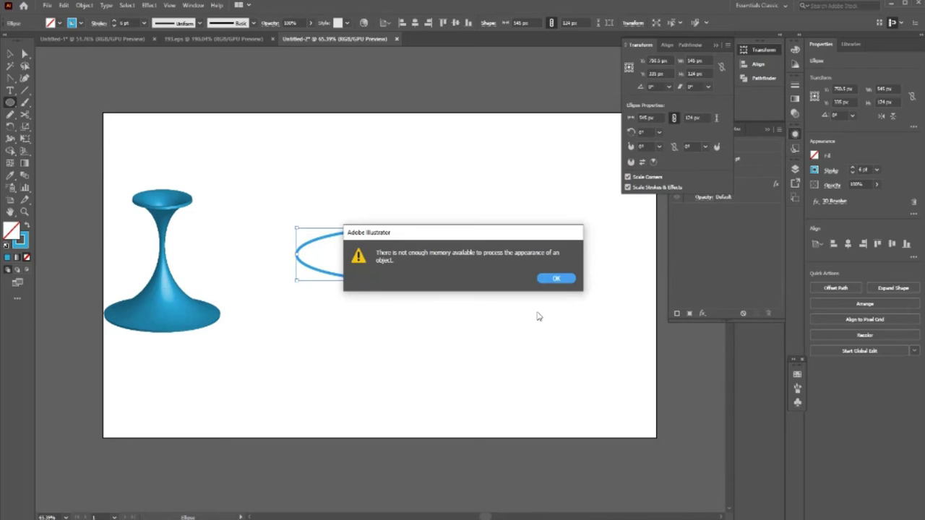
{"action": "left_click", "coordinate": [556, 279]}
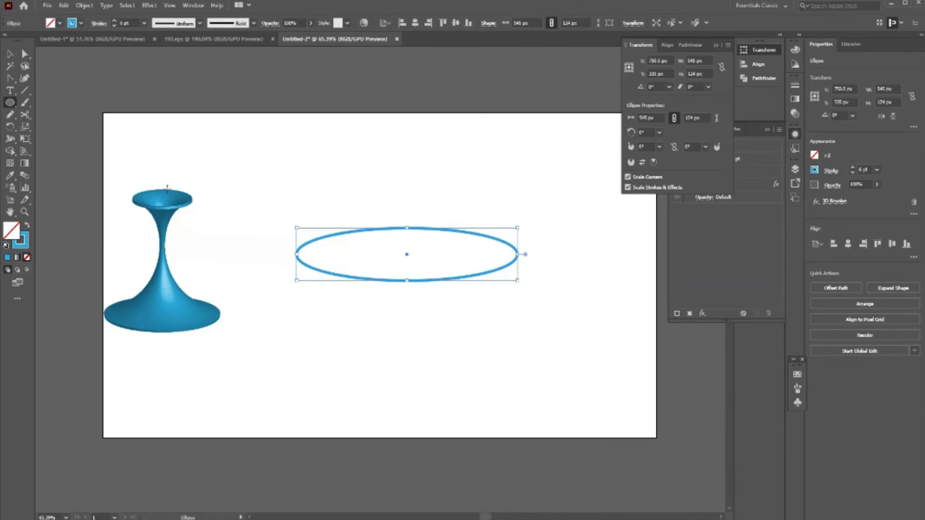
{"action": "key", "text": "v"}
{"action": "left_click", "coordinate": [170, 312]}
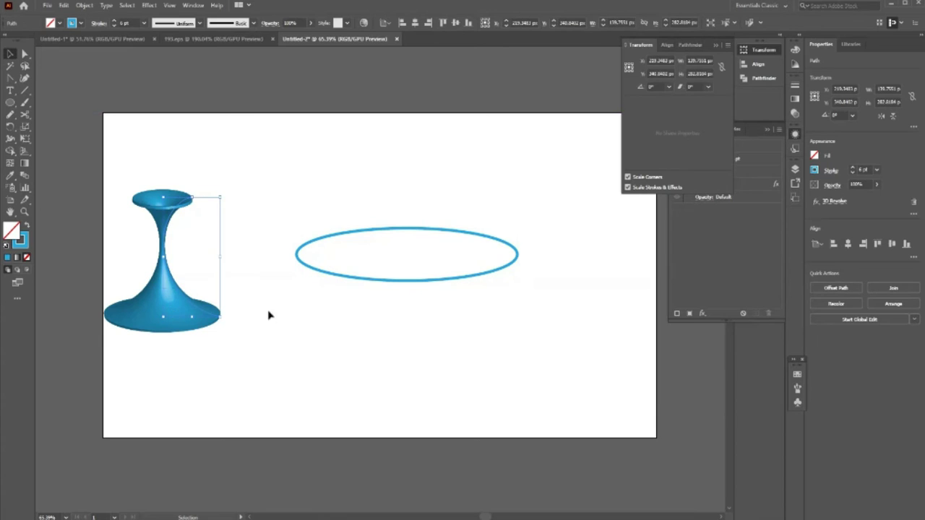
- Nudge the vase slightly right and delete the flat ellipse
{"action": "left_click_drag", "start_coordinate": [166, 293], "coordinate": [199, 296]}
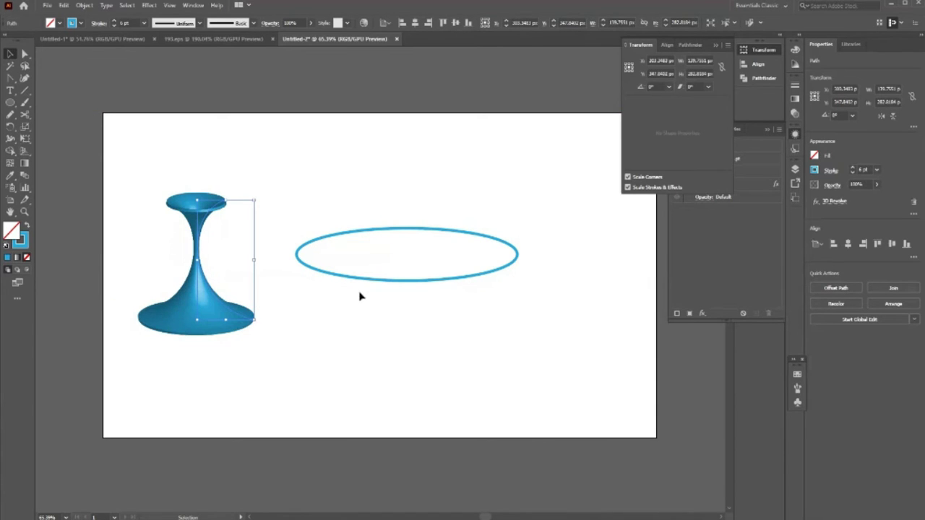
{"action": "left_click", "coordinate": [370, 281]}
{"action": "key", "text": "Delete"}
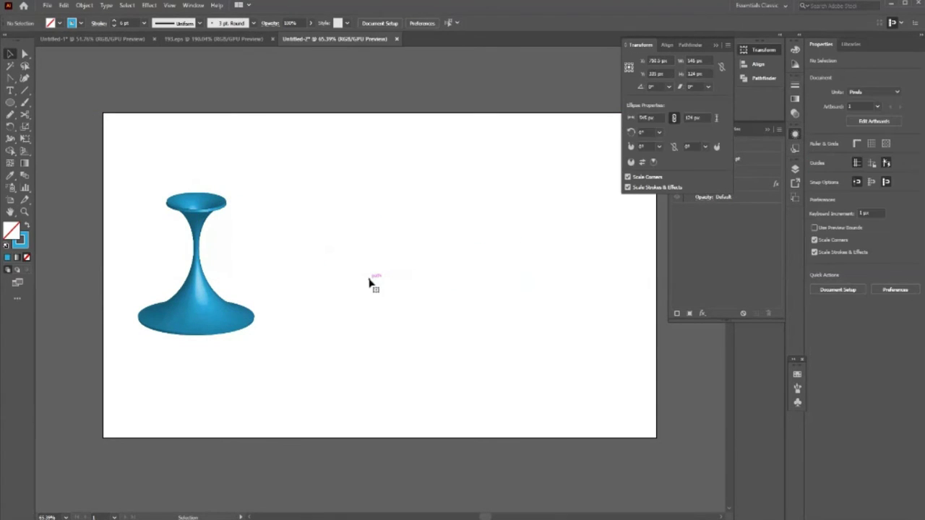
{"action": "left_click", "coordinate": [216, 313]}
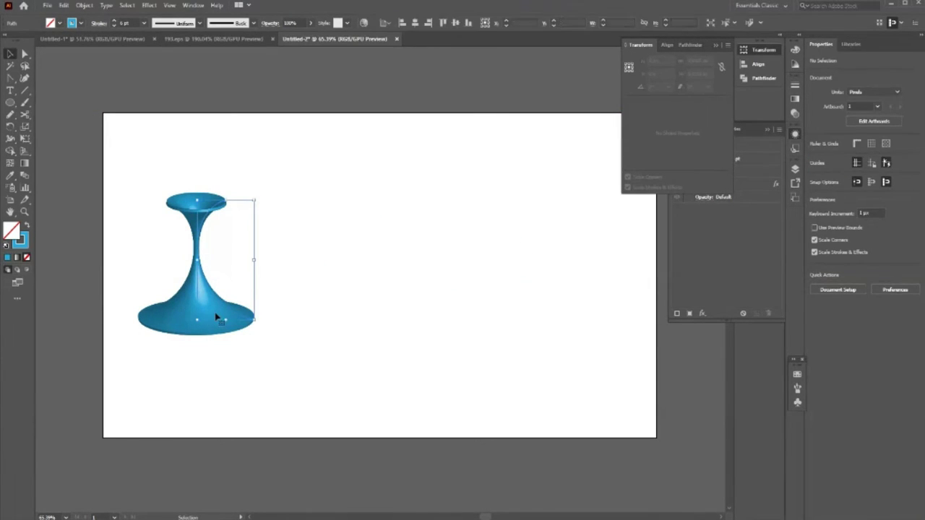
- Dismiss the repeated memory warnings, open and close the Effect menu, and deselect the vase
{"action": "left_click", "coordinate": [423, 24]}
{"action": "left_click", "coordinate": [554, 281]}
{"action": "left_click", "coordinate": [564, 281]}
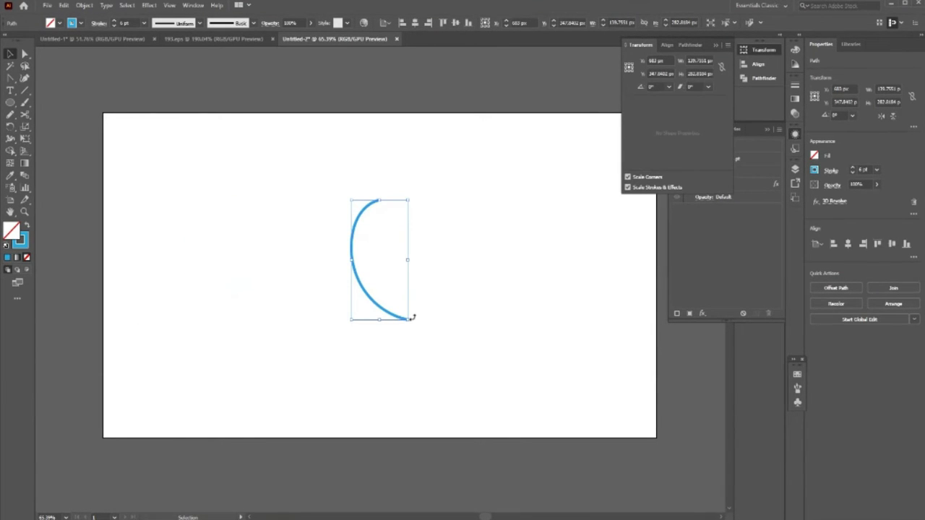
{"action": "key", "text": "a"}
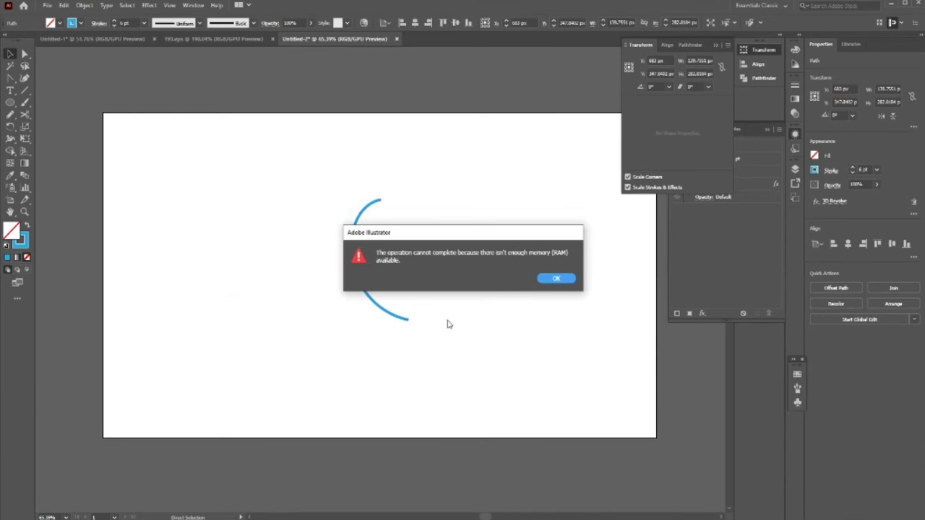
{"action": "left_click", "coordinate": [565, 281]}
{"action": "left_click", "coordinate": [543, 284]}
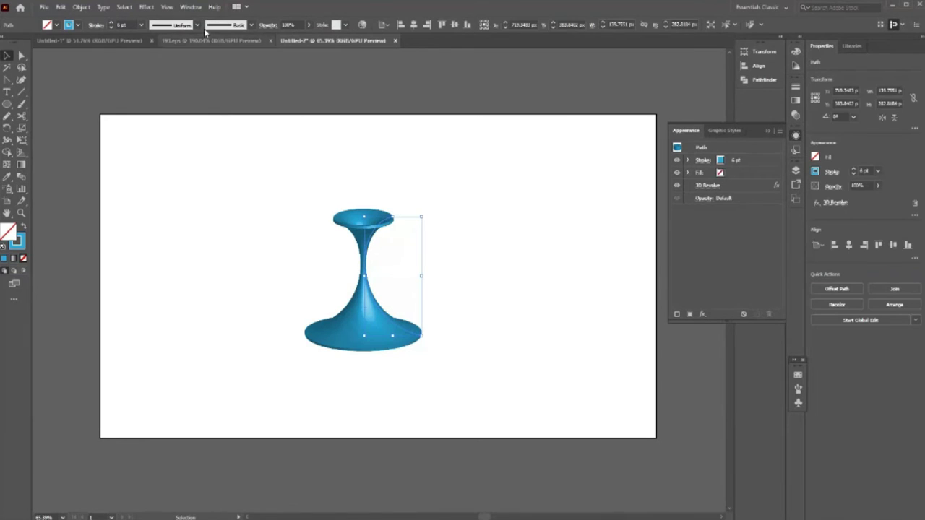
{"action": "left_click", "coordinate": [144, 6]}
{"action": "mouse_move", "coordinate": [161, 65]}
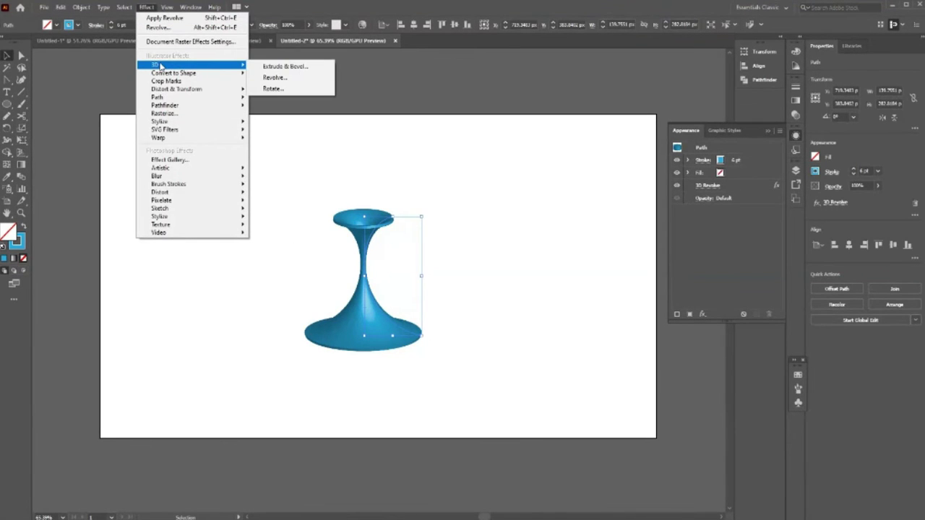
{"action": "left_click", "coordinate": [416, 161]}
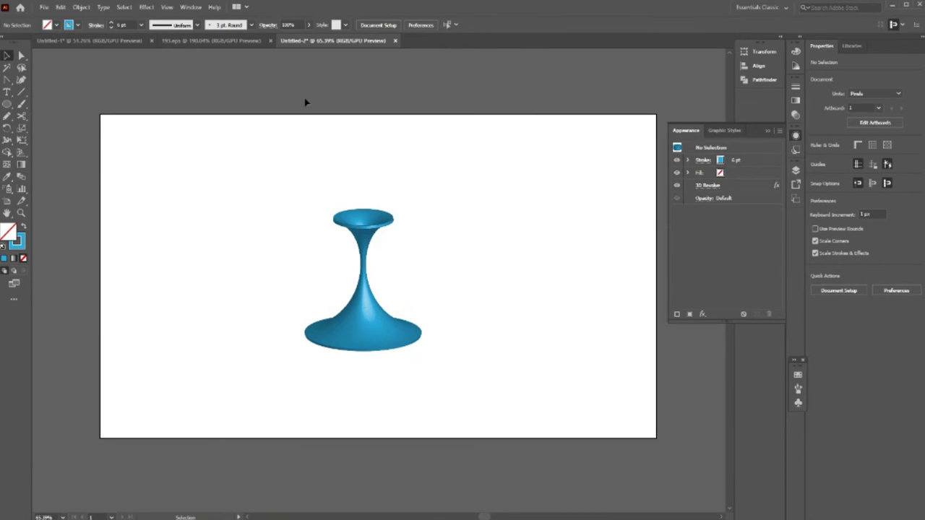
- Browse the other documents and the Effect > 3D submenu, then return to Untitled-2 unchanged
{"action": "left_click", "coordinate": [231, 41]}
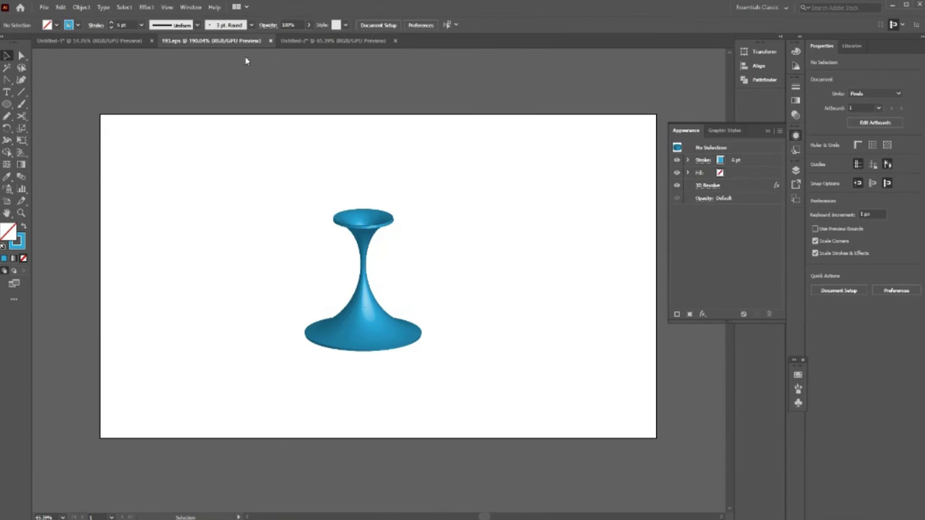
{"action": "left_click", "coordinate": [141, 41]}
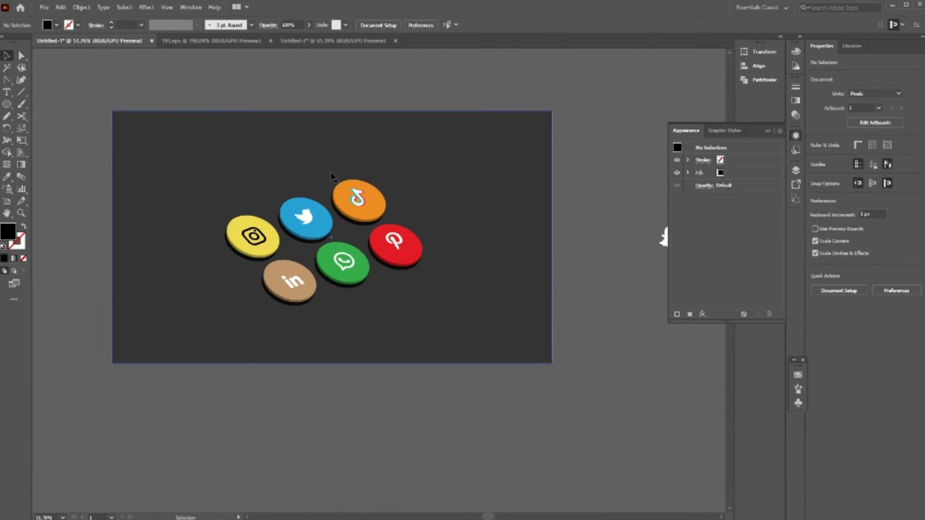
{"action": "left_click", "coordinate": [147, 9]}
{"action": "mouse_move", "coordinate": [189, 64]}
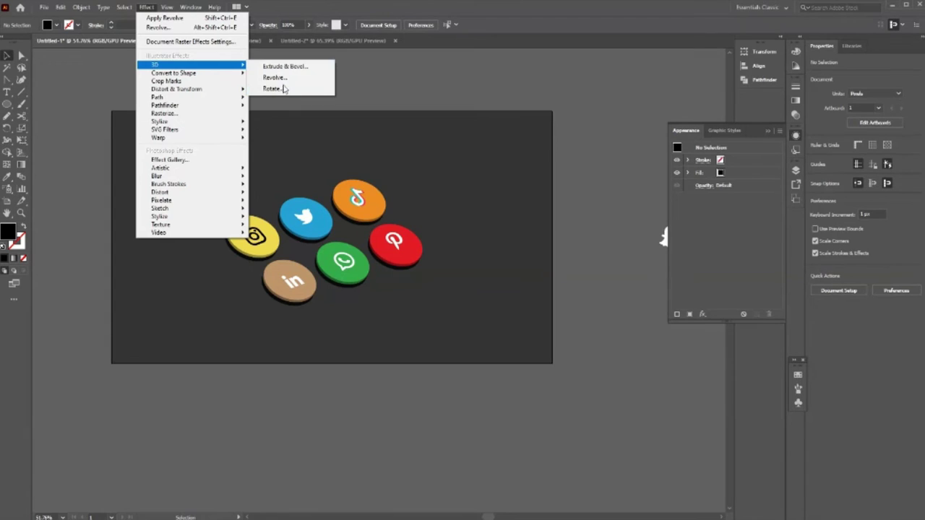
{"action": "left_click", "coordinate": [369, 85]}
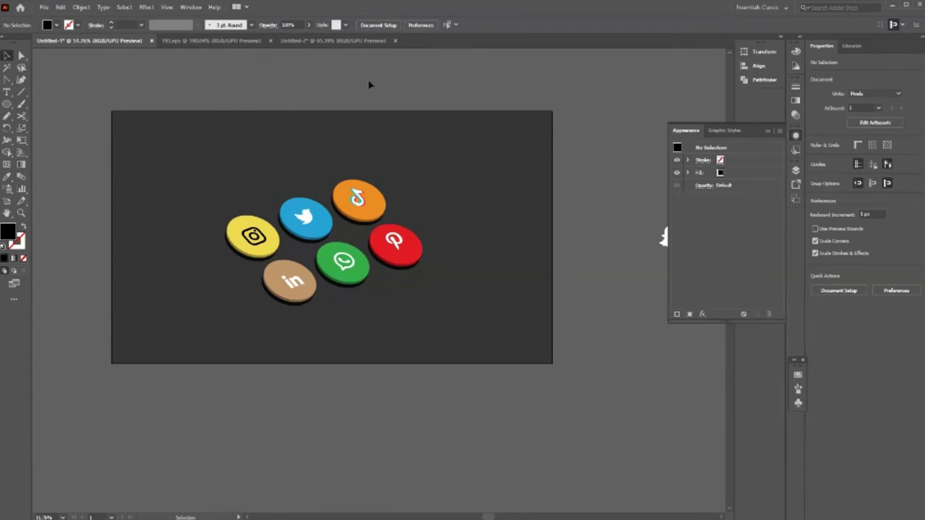
{"action": "left_click", "coordinate": [323, 41]}
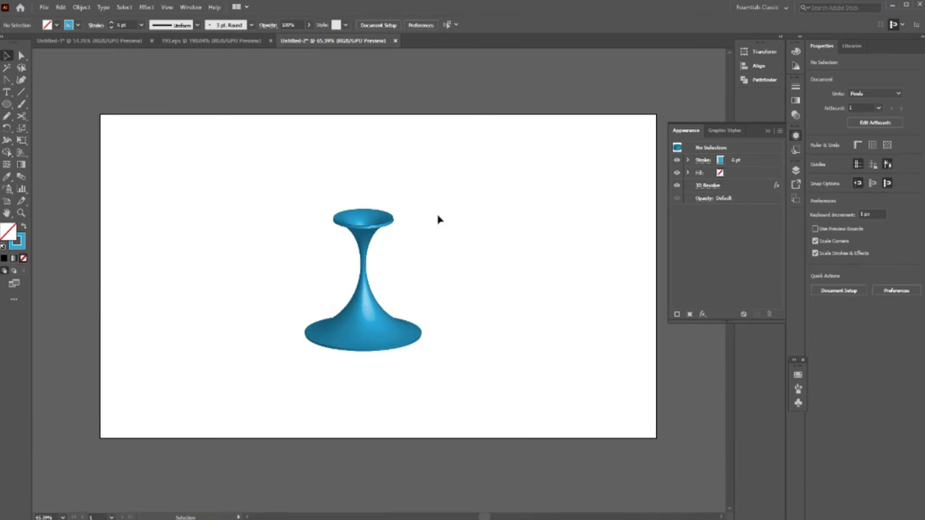
- Draw a wide ellipse above the vase with the Ellipse tool
{"action": "left_click", "coordinate": [7, 104]}
{"action": "left_click_drag", "start_coordinate": [260, 149], "coordinate": [472, 181]}
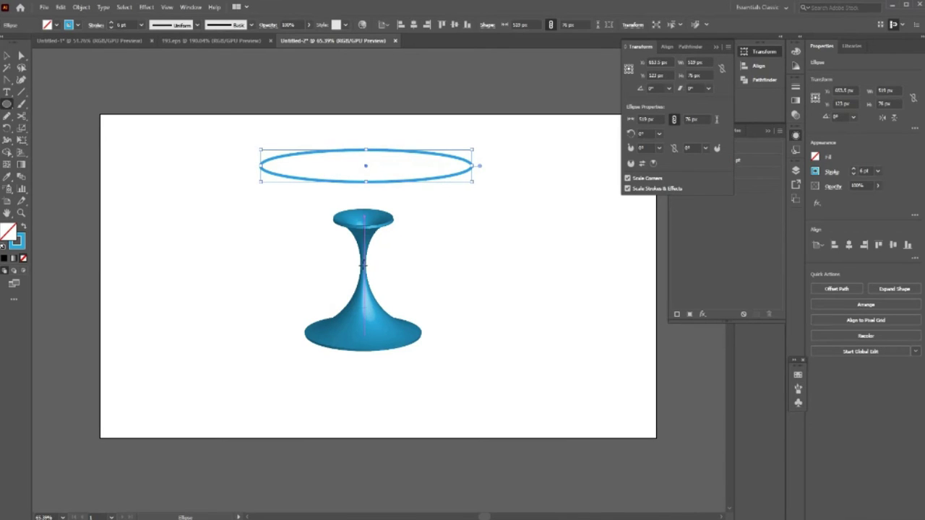
{"action": "left_click", "coordinate": [8, 56]}
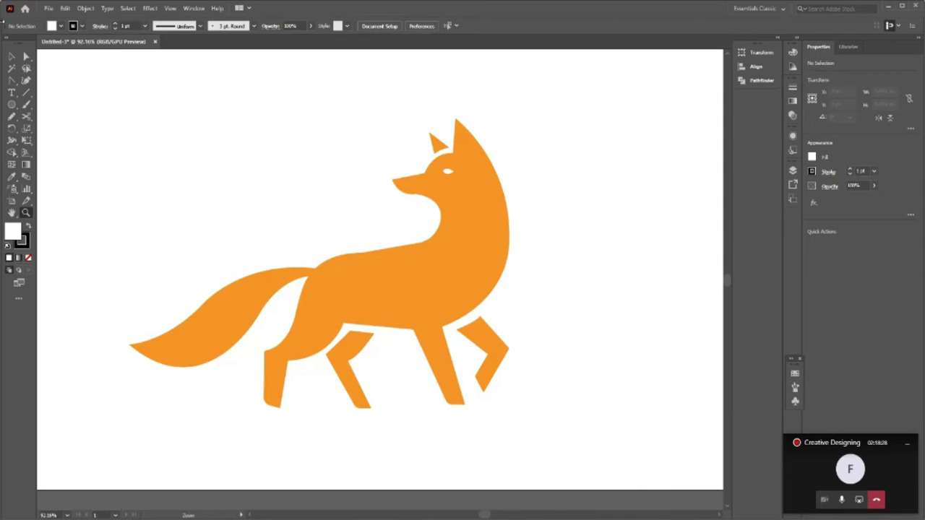
- Start an unfilled Pen path at the tail tip and curve it along the tail's top edge
{"action": "scroll", "coordinate": [434, 230], "scroll_direction": "up", "scroll_amount": 1}
{"action": "key", "text": "p"}
{"action": "key", "text": "slash"}
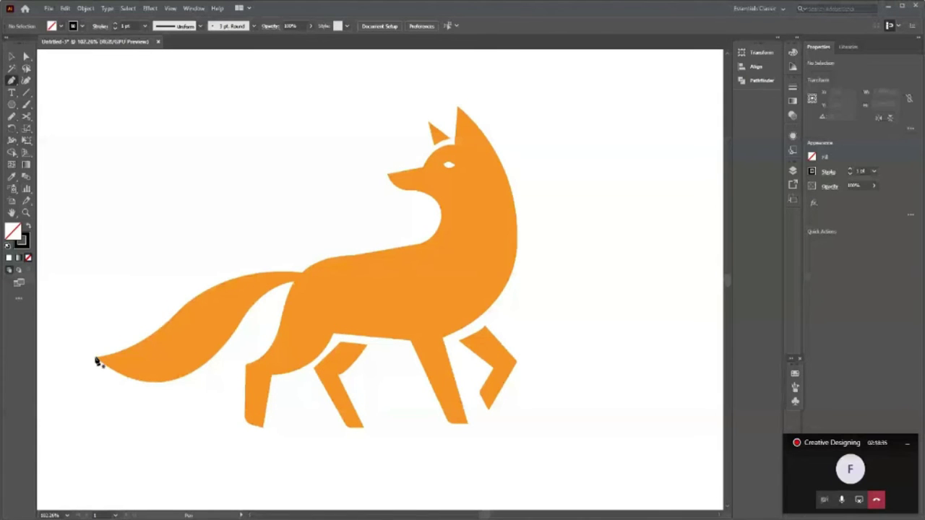
{"action": "left_click", "coordinate": [95, 357]}
{"action": "left_click_drag", "start_coordinate": [187, 308], "coordinate": [241, 256]}
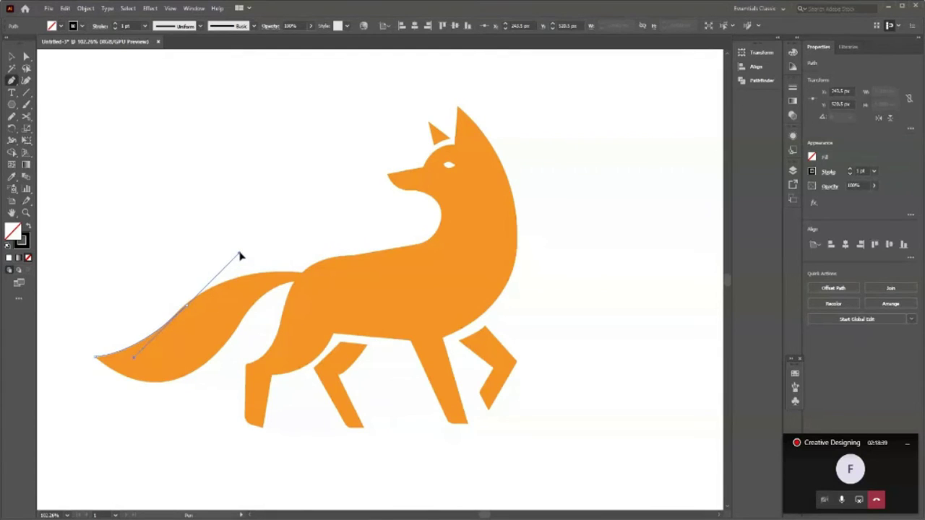
{"action": "mouse_move", "coordinate": [240, 256]}
{"action": "left_mouse_down"}
{"action": "mouse_move", "coordinate": [183, 309]}
{"action": "mouse_move", "coordinate": [230, 254]}
{"action": "left_mouse_up"}
{"action": "left_click_drag", "start_coordinate": [230, 255], "coordinate": [227, 252]}
{"action": "left_click", "coordinate": [184, 306]}
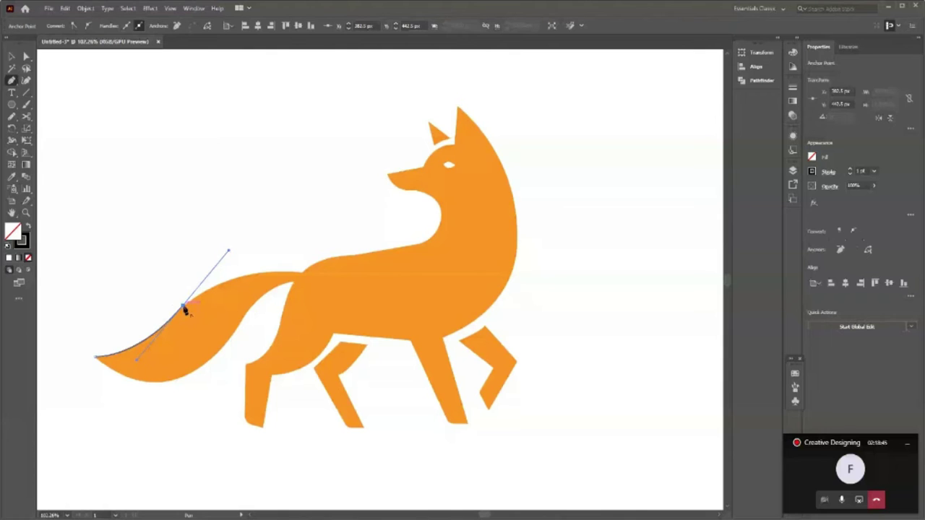
- Continue the path over the fox's back and neck to the snout and muzzle
{"action": "mouse_move", "coordinate": [302, 274]}
{"action": "left_mouse_down"}
{"action": "mouse_move", "coordinate": [372, 293]}
{"action": "mouse_move", "coordinate": [307, 280]}
{"action": "mouse_move", "coordinate": [376, 284]}
{"action": "left_mouse_up"}
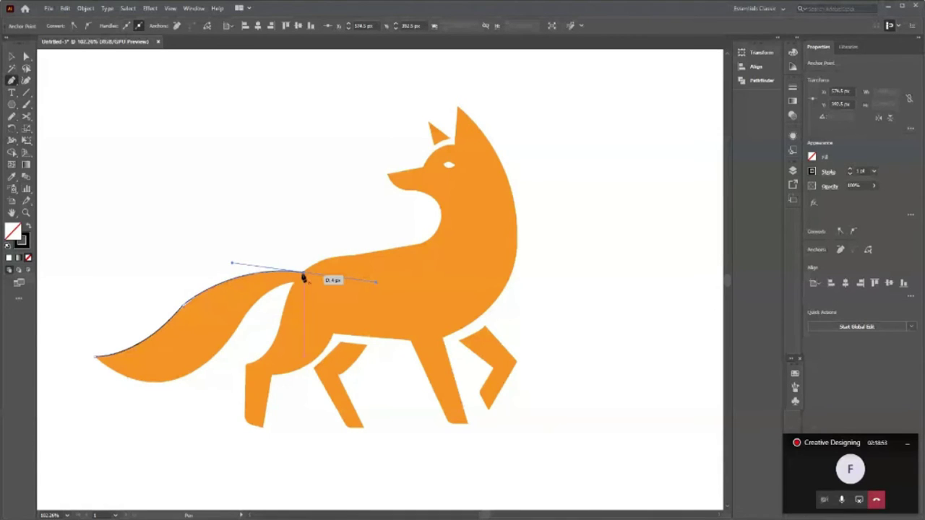
{"action": "mouse_move", "coordinate": [304, 276]}
{"action": "left_mouse_down"}
{"action": "mouse_move", "coordinate": [685, 217]}
{"action": "mouse_move", "coordinate": [279, 485]}
{"action": "mouse_move", "coordinate": [355, 262]}
{"action": "mouse_move", "coordinate": [384, 263]}
{"action": "mouse_move", "coordinate": [359, 262]}
{"action": "mouse_move", "coordinate": [504, 222]}
{"action": "left_mouse_up"}
{"action": "left_click_drag", "start_coordinate": [429, 240], "coordinate": [431, 207]}
{"action": "mouse_move", "coordinate": [420, 191]}
{"action": "left_mouse_down"}
{"action": "mouse_move", "coordinate": [359, 186]}
{"action": "mouse_move", "coordinate": [367, 181]}
{"action": "left_mouse_up"}
{"action": "key", "text": "ctrl+z"}
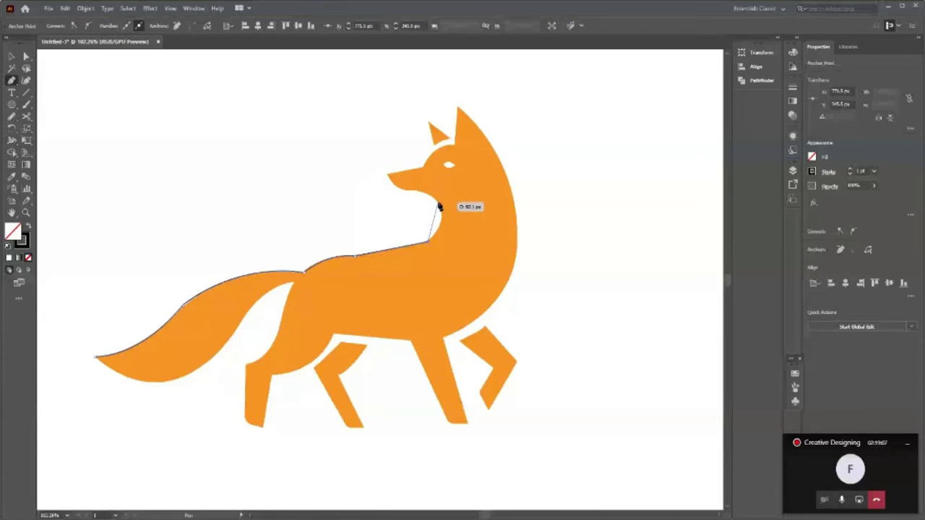
{"action": "left_click_drag", "start_coordinate": [427, 185], "coordinate": [439, 207]}
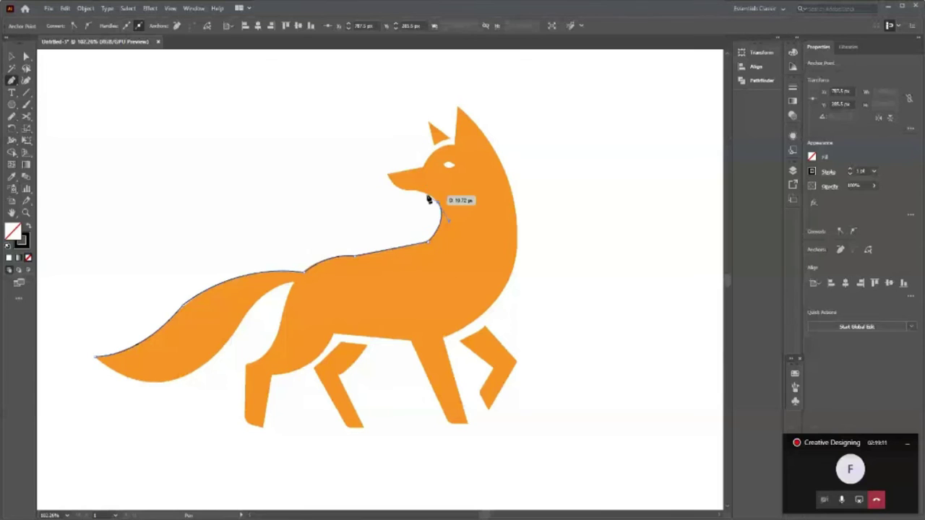
{"action": "left_click", "coordinate": [407, 196], "text": "ctrl"}
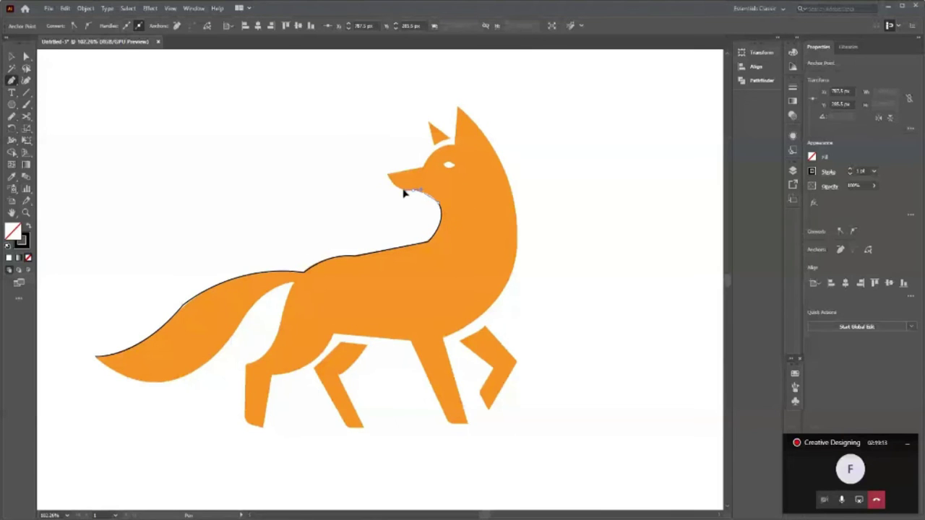
{"action": "mouse_move", "coordinate": [398, 192]}
{"action": "left_mouse_down"}
{"action": "mouse_move", "coordinate": [376, 127]}
{"action": "mouse_move", "coordinate": [386, 178]}
{"action": "left_mouse_up"}
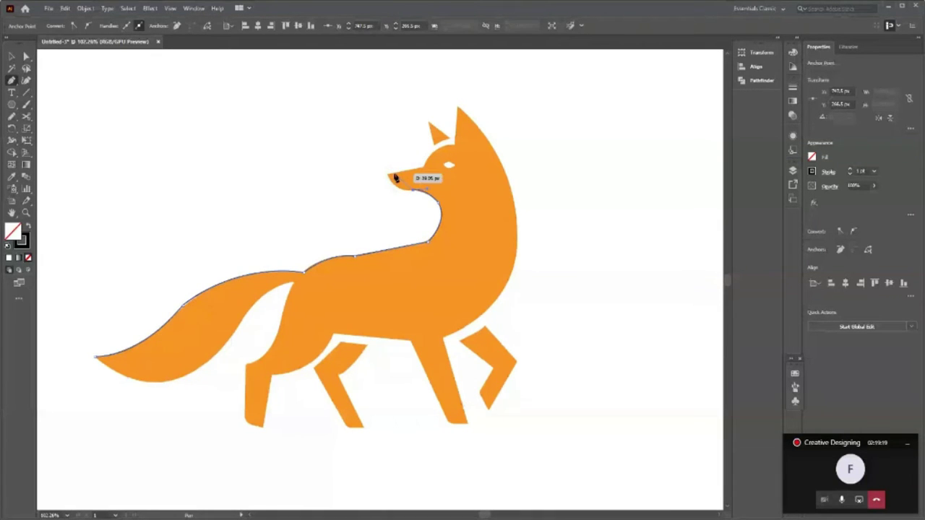
{"action": "left_click", "coordinate": [384, 170], "text": "ctrl"}
{"action": "mouse_move", "coordinate": [384, 170]}
{"action": "left_mouse_down"}
{"action": "mouse_move", "coordinate": [426, 171]}
{"action": "mouse_move", "coordinate": [468, 145]}
{"action": "mouse_move", "coordinate": [463, 151]}
{"action": "mouse_move", "coordinate": [458, 112]}
{"action": "mouse_move", "coordinate": [515, 259]}
{"action": "mouse_move", "coordinate": [508, 370]}
{"action": "mouse_move", "coordinate": [491, 361]}
{"action": "left_mouse_up"}
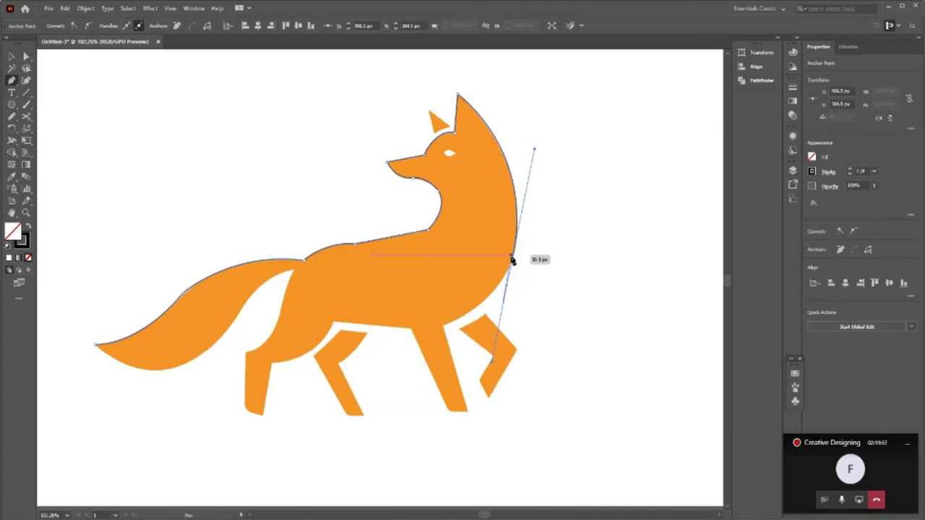
- Extend the outline down the chest and front leg, then along the belly to the hind leg
{"action": "mouse_move", "coordinate": [515, 246]}
{"action": "left_mouse_down"}
{"action": "mouse_move", "coordinate": [448, 331]}
{"action": "mouse_move", "coordinate": [409, 326]}
{"action": "mouse_move", "coordinate": [384, 345]}
{"action": "left_mouse_up"}
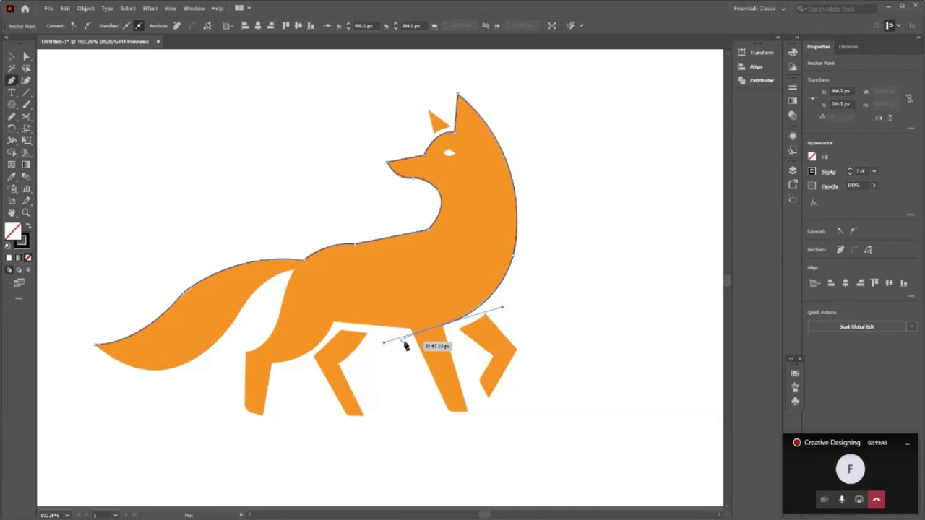
{"action": "left_click", "coordinate": [442, 326]}
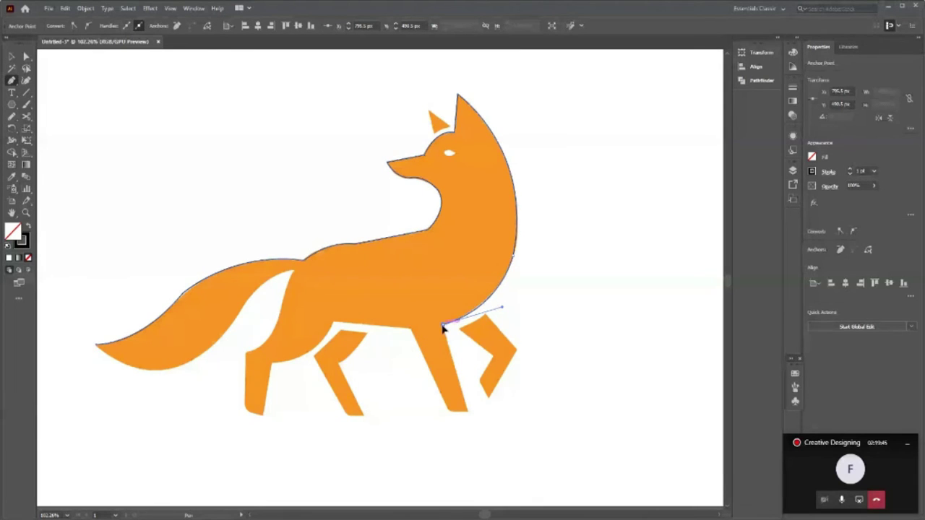
{"action": "left_click", "coordinate": [468, 412]}
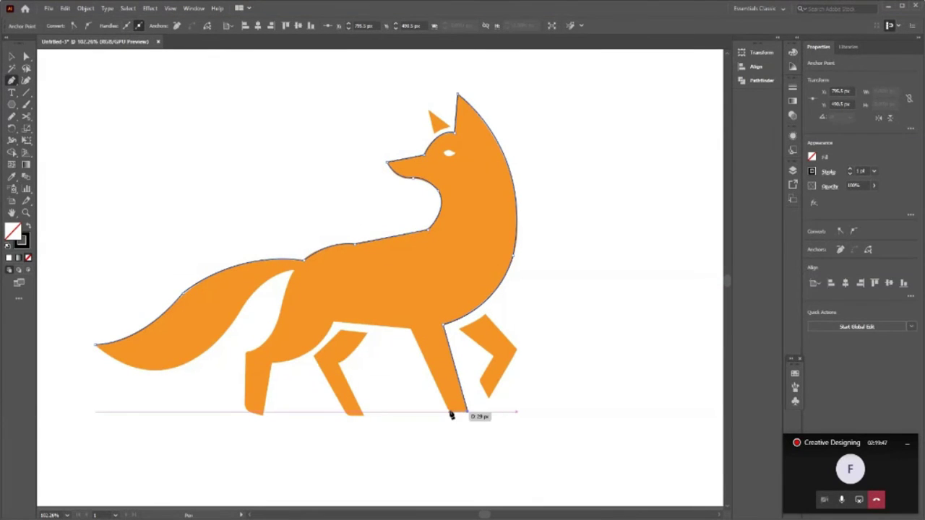
{"action": "left_click", "coordinate": [409, 328]}
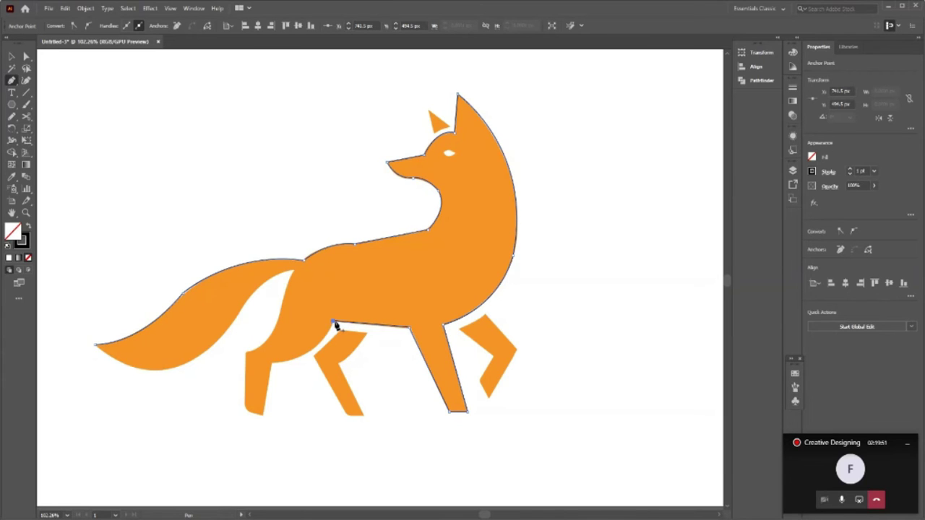
{"action": "left_click", "coordinate": [335, 326]}
{"action": "scroll", "coordinate": [303, 318], "scroll_direction": "down", "scroll_amount": 2}
{"action": "mouse_move", "coordinate": [273, 315]}
{"action": "left_mouse_down"}
{"action": "mouse_move", "coordinate": [228, 325]}
{"action": "mouse_move", "coordinate": [226, 316]}
{"action": "left_mouse_up"}
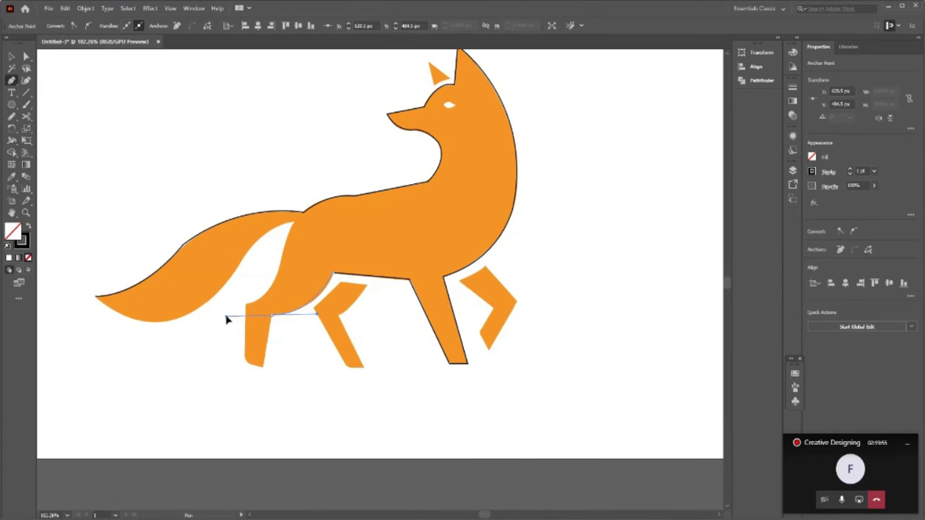
{"action": "left_click", "coordinate": [273, 316]}
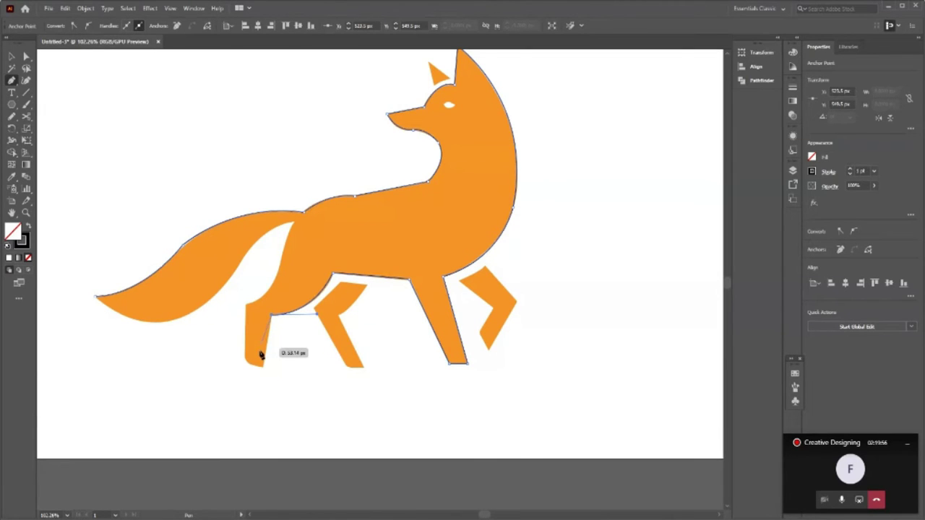
- Trace around the hind foot and up the hind leg, closing the outline at the tail junction
{"action": "left_click", "coordinate": [263, 365]}
{"action": "left_click", "coordinate": [245, 362]}
{"action": "left_click", "coordinate": [246, 303]}
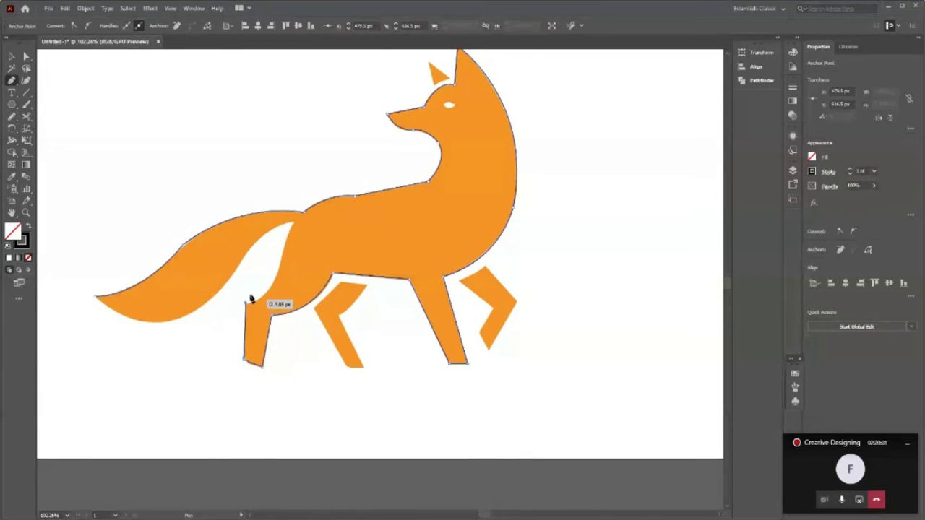
{"action": "left_click", "coordinate": [245, 362]}
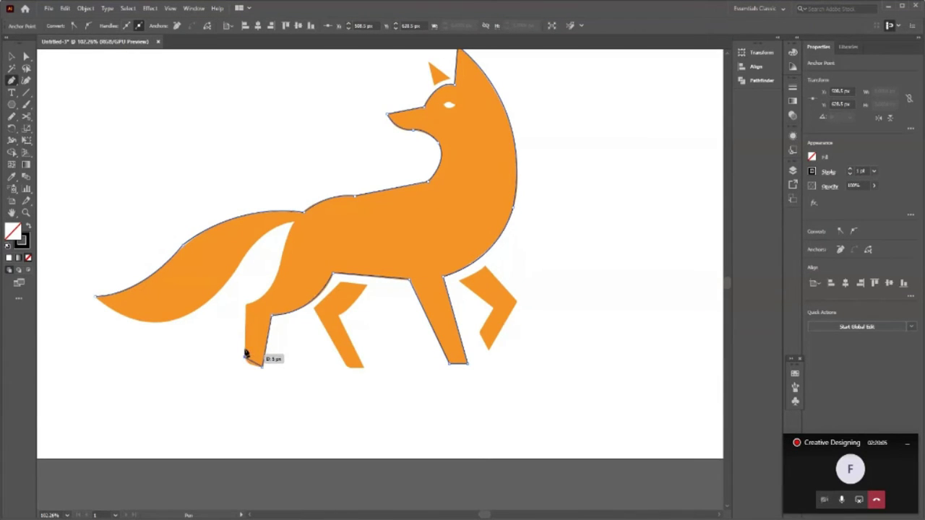
{"action": "left_click", "coordinate": [247, 305]}
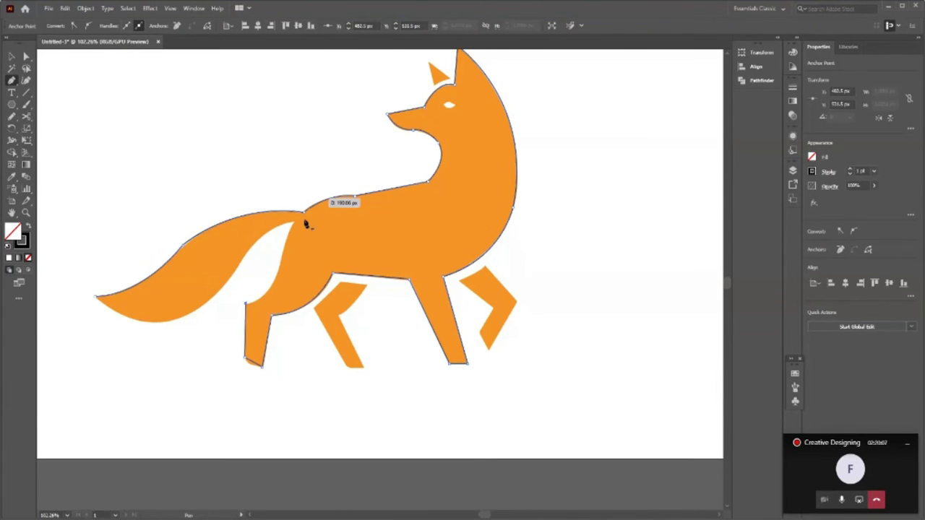
{"action": "left_click", "coordinate": [284, 260]}
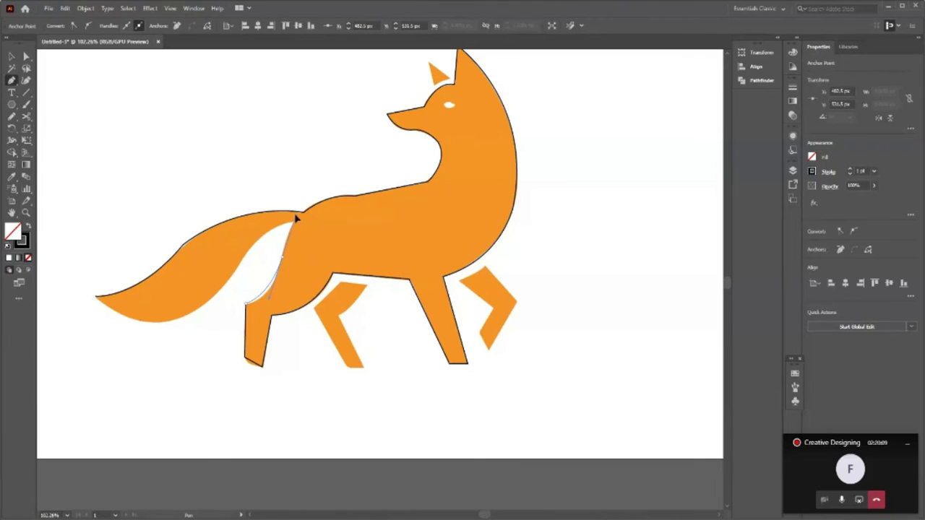
{"action": "left_click", "coordinate": [282, 258]}
{"action": "left_click", "coordinate": [297, 221]}
{"action": "left_click", "coordinate": [296, 225], "text": "ctrl"}
- Draw a separate curved path along the tail's underside to the tail tip
{"action": "left_click", "coordinate": [295, 224]}
{"action": "left_click", "coordinate": [229, 279]}
{"action": "left_click_drag", "start_coordinate": [194, 315], "coordinate": [196, 337]}
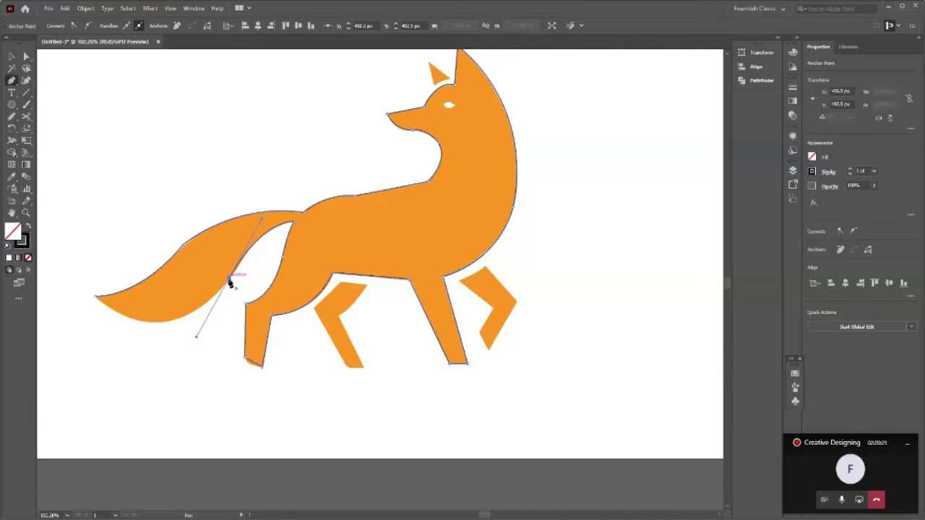
{"action": "mouse_move", "coordinate": [95, 297]}
{"action": "left_mouse_down"}
{"action": "mouse_move", "coordinate": [32, 225]}
{"action": "mouse_move", "coordinate": [229, 233]}
{"action": "left_mouse_up"}
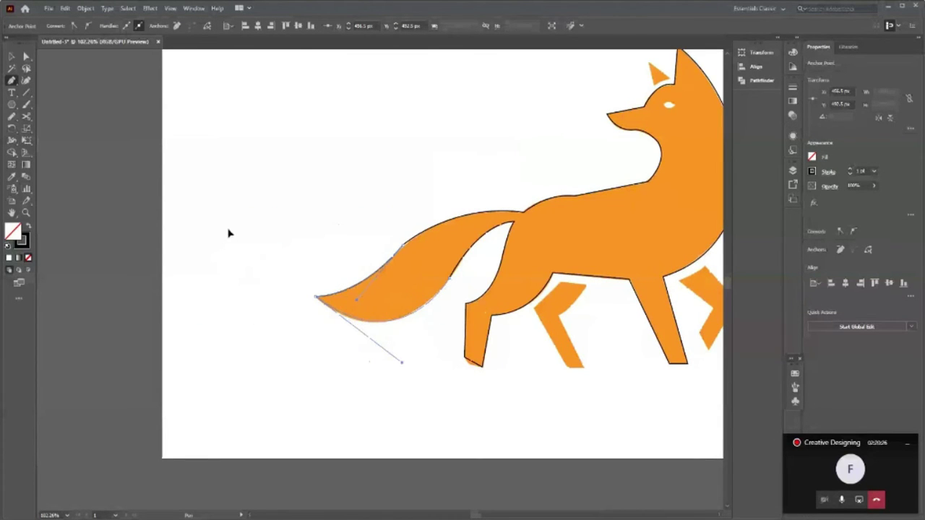
{"action": "left_click", "coordinate": [719, 517]}
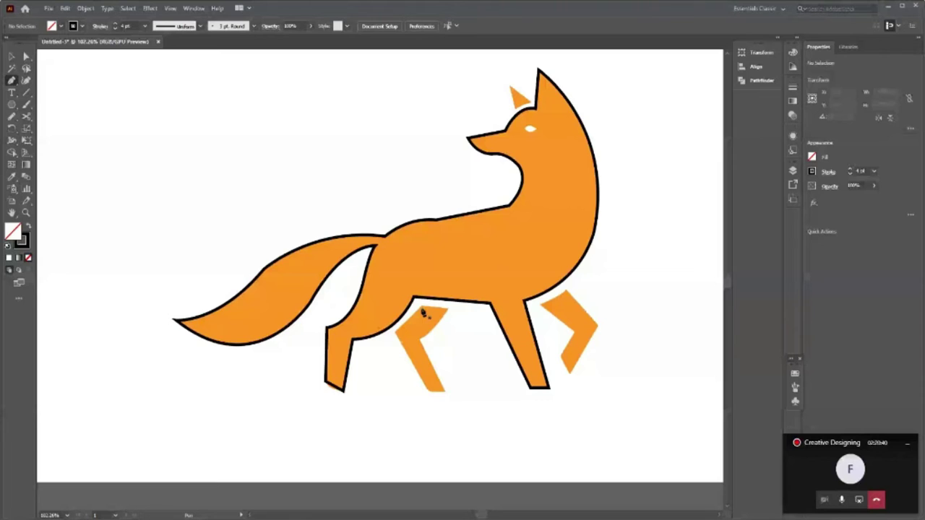
- Outline the front leg as a closed Pen path
{"action": "left_click", "coordinate": [423, 310]}
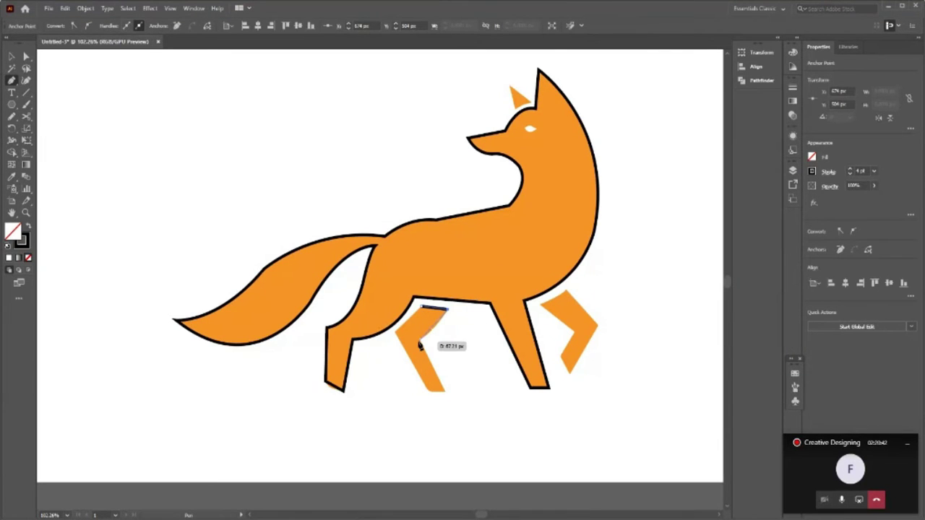
{"action": "left_click", "coordinate": [414, 346]}
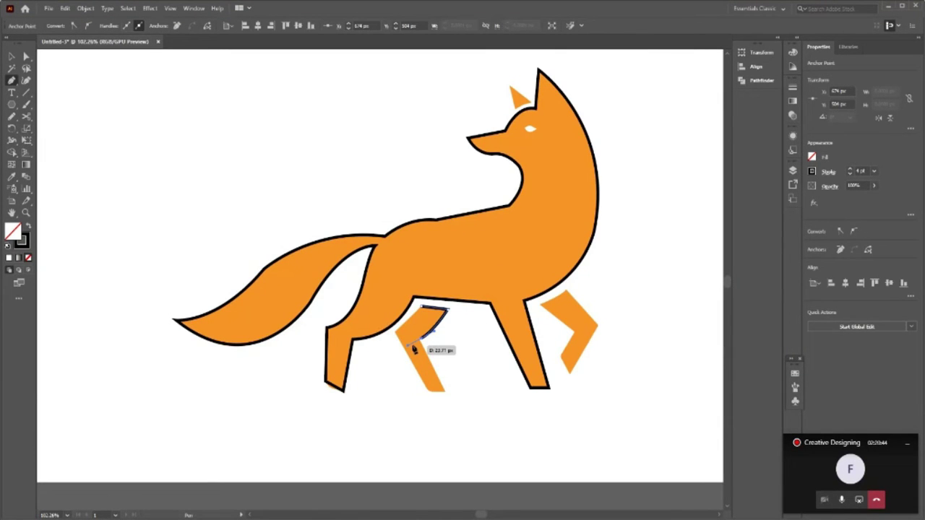
{"action": "left_click", "coordinate": [445, 391]}
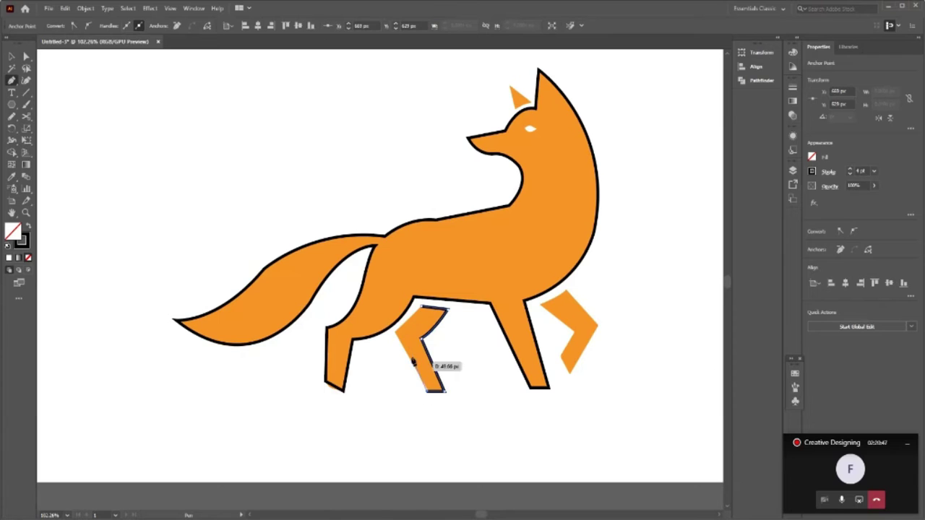
{"action": "left_click", "coordinate": [395, 332]}
{"action": "left_click", "coordinate": [423, 309]}
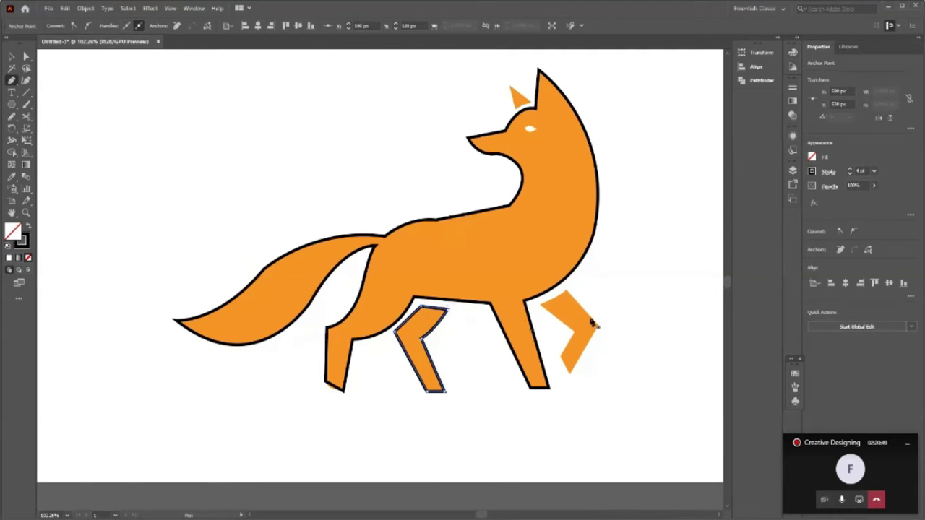
- Outline the back leg as a closed Pen path
{"action": "left_click", "coordinate": [540, 305]}
{"action": "left_click", "coordinate": [567, 293]}
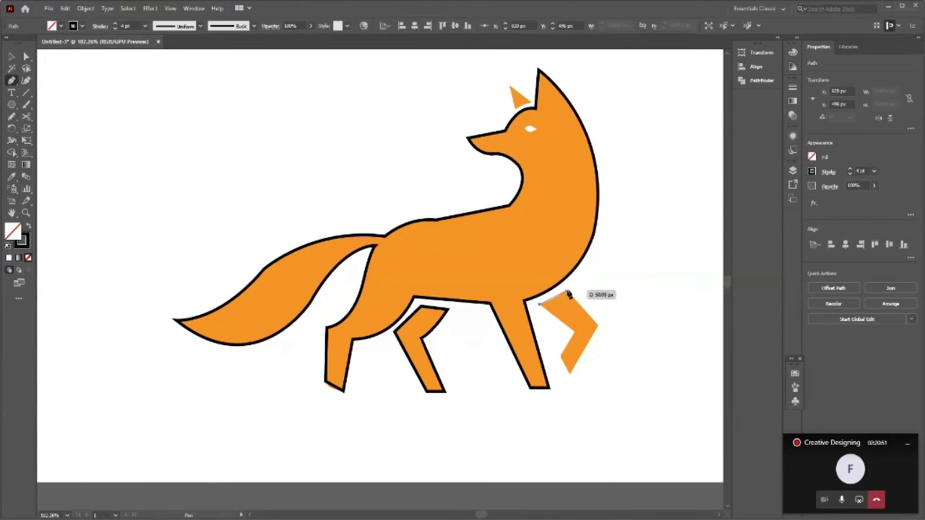
{"action": "left_click", "coordinate": [597, 327]}
{"action": "left_click", "coordinate": [569, 373]}
{"action": "left_click", "coordinate": [563, 357]}
{"action": "key", "text": "ctrl+space"}
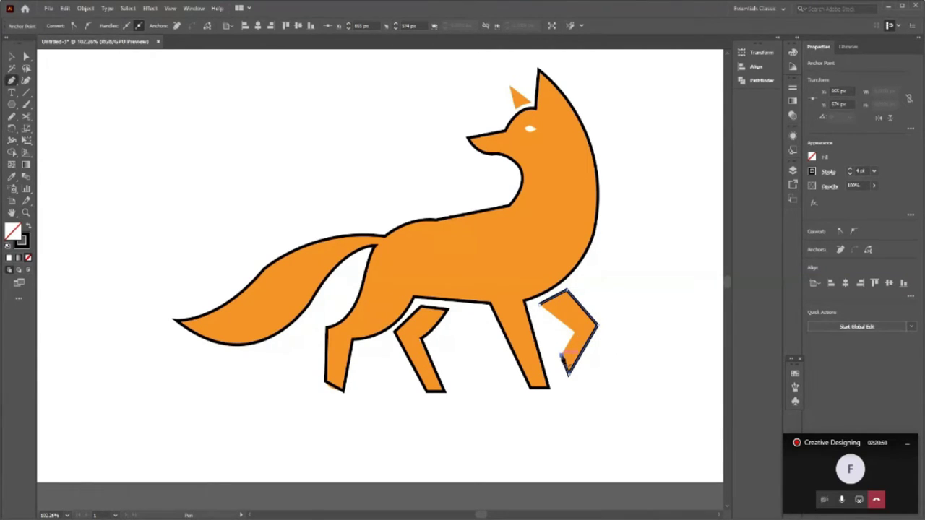
{"action": "left_click", "coordinate": [578, 331]}
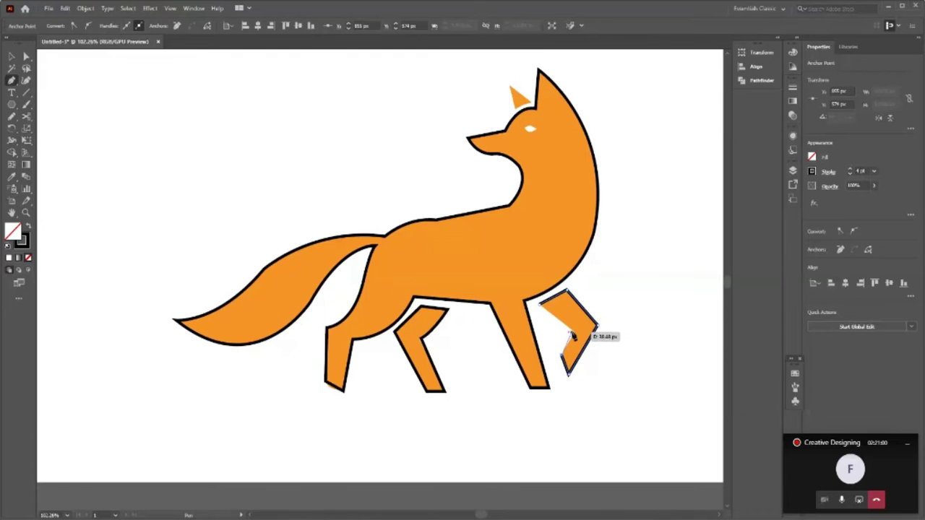
{"action": "left_click", "coordinate": [536, 306]}
- Outline the ear triangle and close its path
{"action": "scroll", "coordinate": [566, 176], "scroll_direction": "up", "scroll_amount": 2}
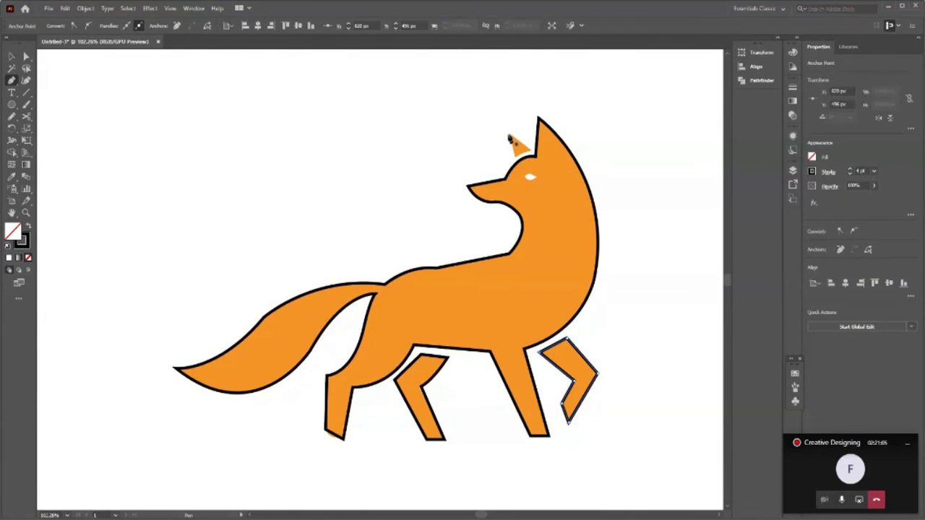
{"action": "left_click", "coordinate": [509, 135]}
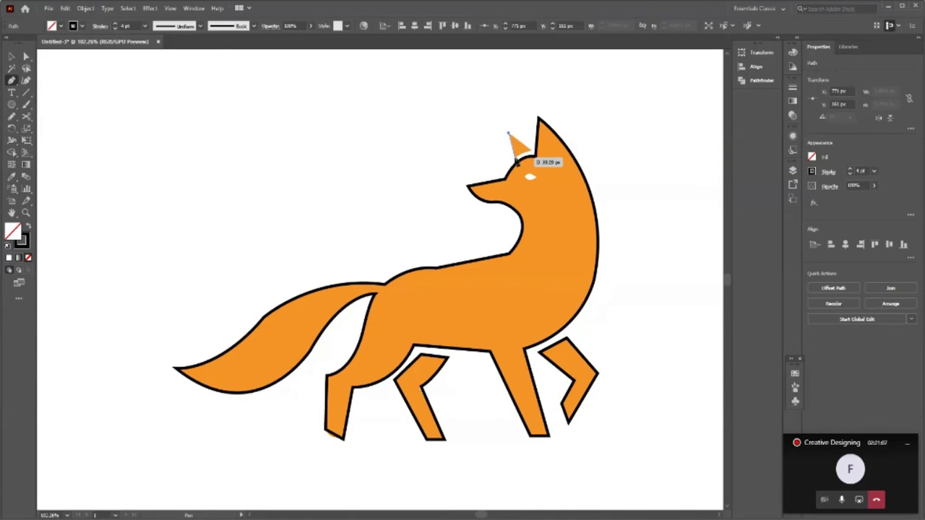
{"action": "left_click", "coordinate": [517, 160]}
{"action": "key", "text": "v"}
{"action": "left_click", "coordinate": [617, 262]}
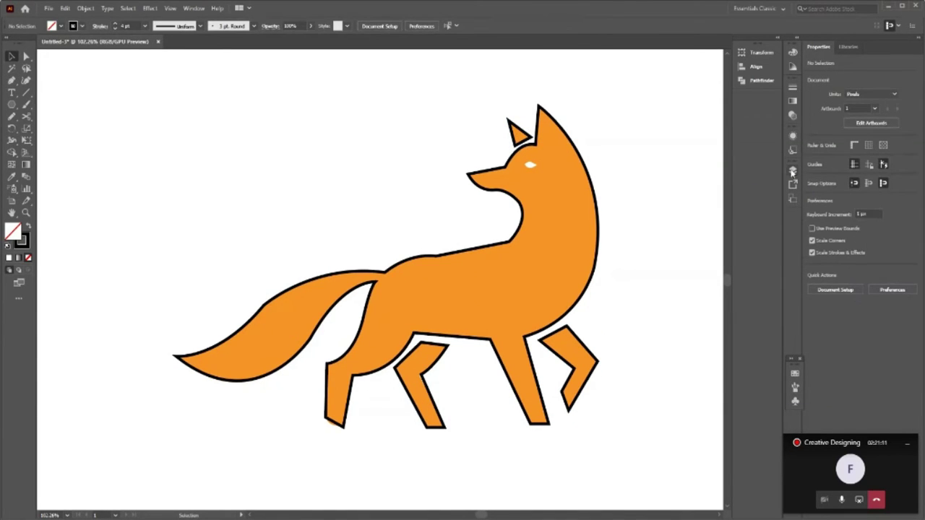
- Hide the orange fox artwork in the Layers panel and select the outline path for anchor editing
{"action": "left_click", "coordinate": [792, 171]}
{"action": "left_click", "coordinate": [674, 234]}
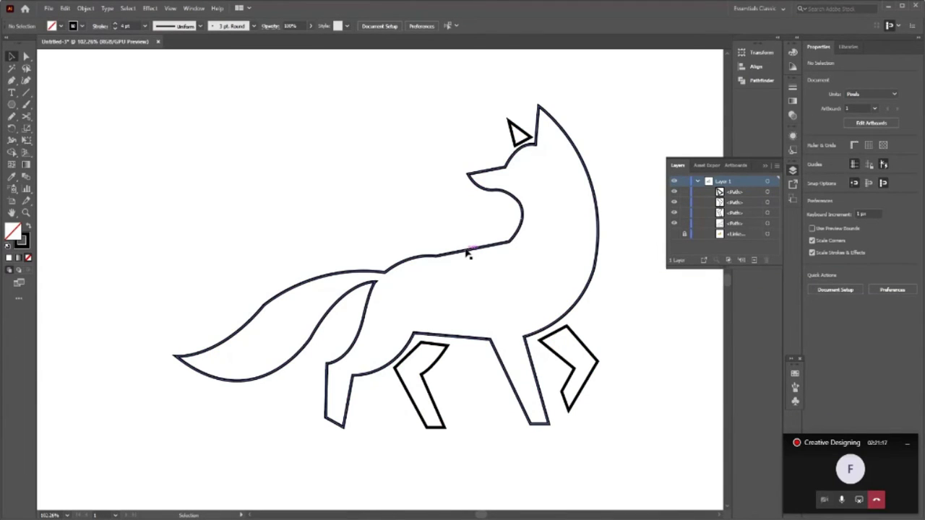
{"action": "key", "text": "a"}
{"action": "left_click", "coordinate": [436, 252]}
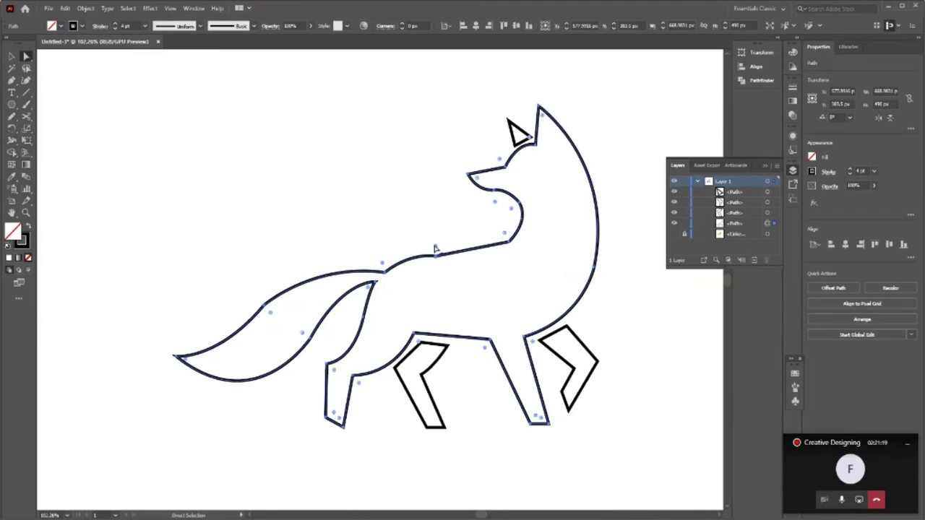
{"action": "left_click", "coordinate": [417, 209]}
{"action": "left_click", "coordinate": [497, 250]}
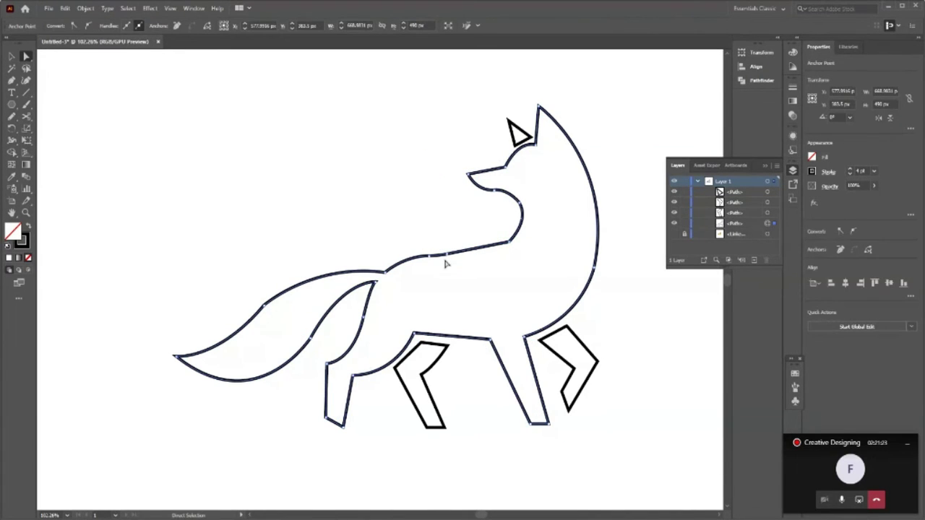
{"action": "key", "text": "v"}
{"action": "left_click", "coordinate": [408, 331]}
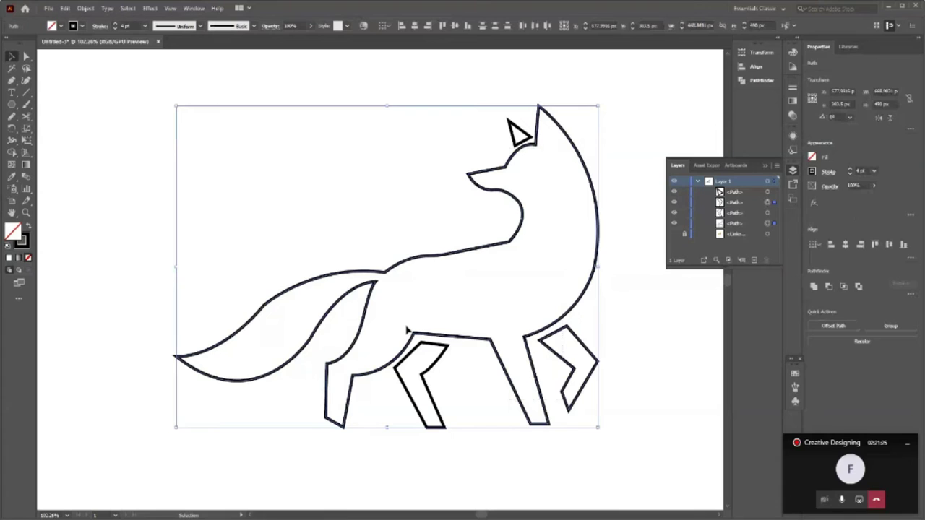
{"action": "key", "text": "a"}
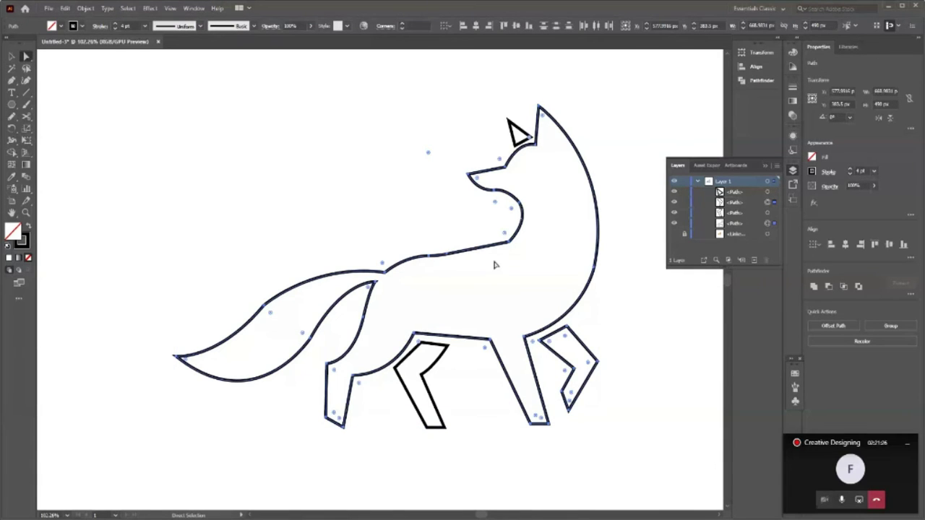
- Round the sharp corners at the neck and on the fox's back with live-corner widgets
{"action": "left_click_drag", "start_coordinate": [504, 232], "coordinate": [491, 211]}
{"action": "left_click", "coordinate": [271, 315]}
{"action": "left_click", "coordinate": [383, 266]}
{"action": "left_click_drag", "start_coordinate": [384, 264], "coordinate": [377, 247]}
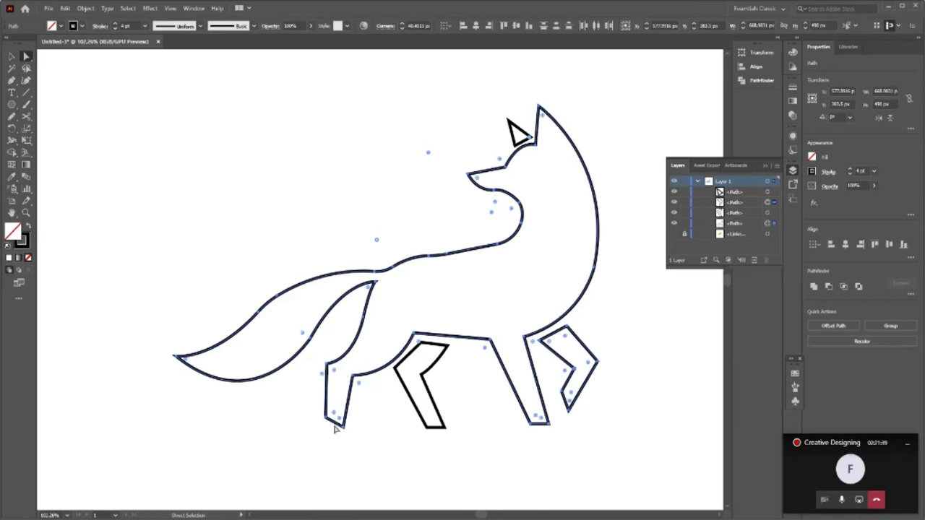
{"action": "left_click", "coordinate": [332, 358]}
{"action": "left_click", "coordinate": [516, 221]}
{"action": "left_click", "coordinate": [10, 57]}
{"action": "left_click", "coordinate": [481, 492]}
- Zoom in on the legs and drag the back leg's top anchors up into the body
{"action": "scroll", "coordinate": [390, 454], "scroll_direction": "down", "scroll_amount": 2}
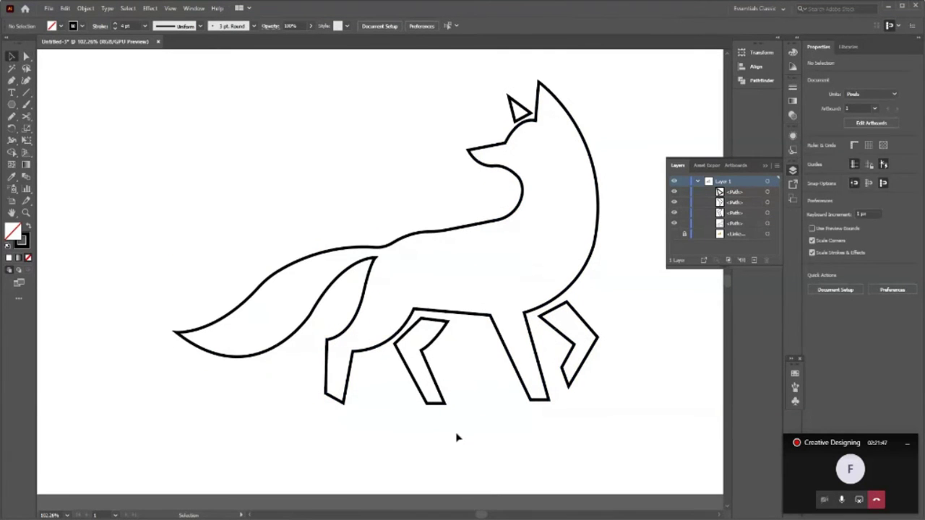
{"action": "key", "text": "z"}
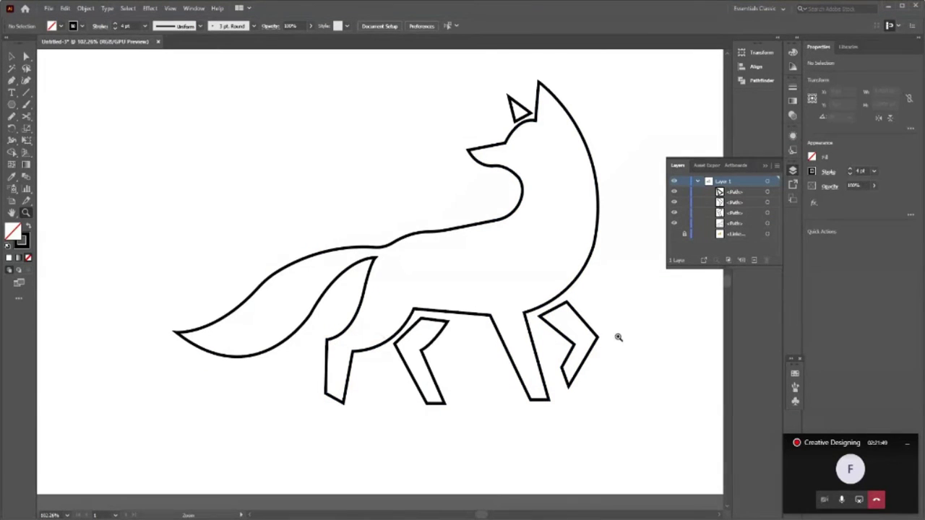
{"action": "left_click", "coordinate": [615, 336]}
{"action": "key", "text": "v"}
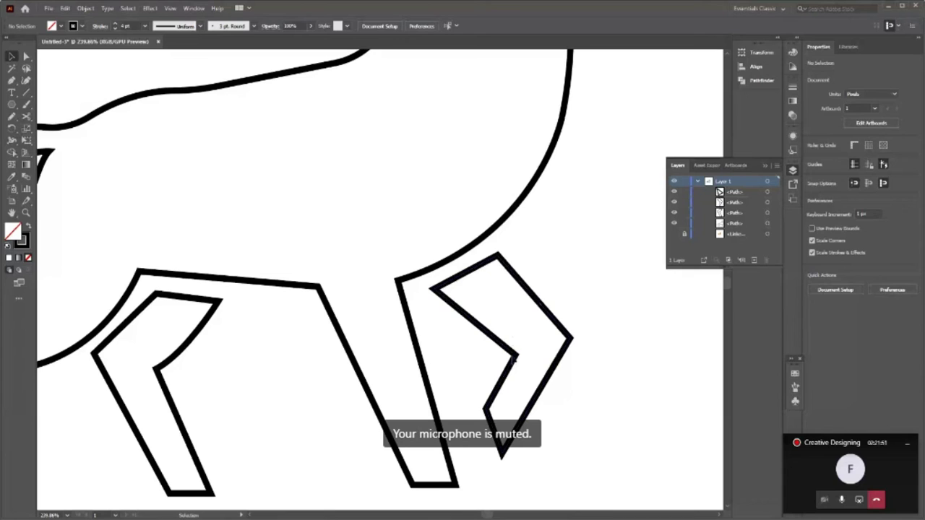
{"action": "left_click", "coordinate": [515, 360]}
{"action": "key", "text": "a"}
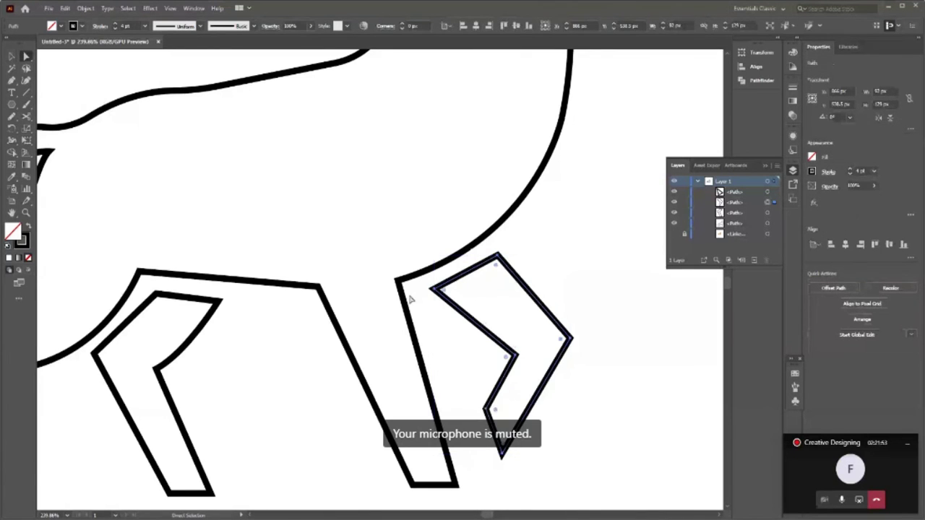
{"action": "left_click", "coordinate": [433, 290]}
{"action": "left_click_drag", "start_coordinate": [434, 290], "coordinate": [412, 277]}
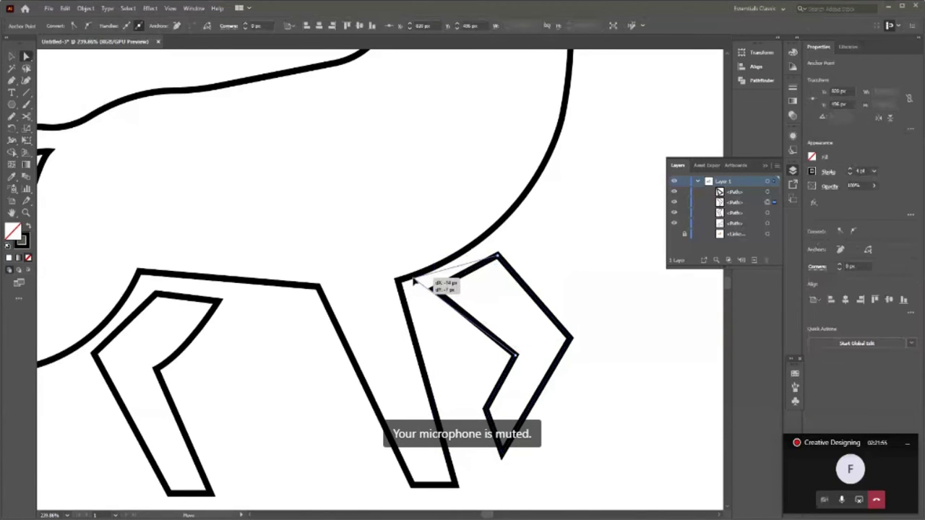
{"action": "left_click_drag", "start_coordinate": [502, 254], "coordinate": [485, 244]}
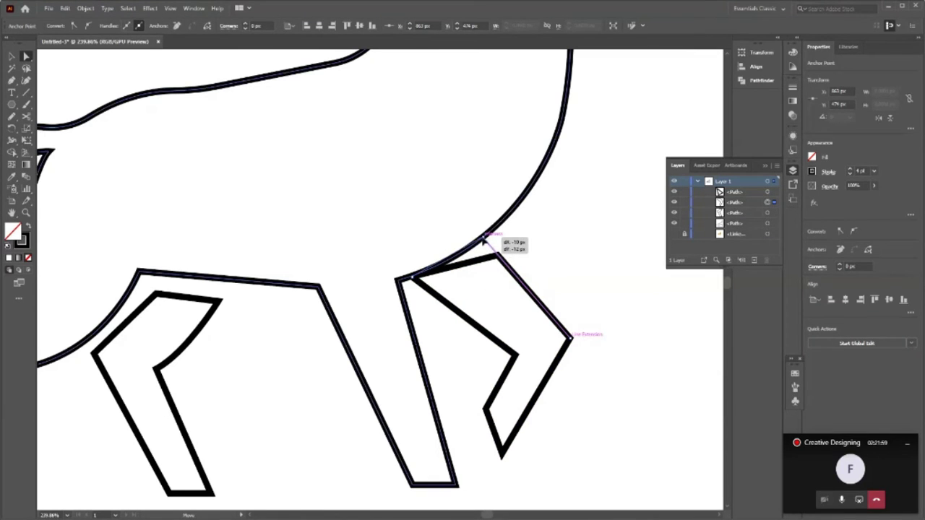
{"action": "left_click", "coordinate": [522, 265]}
- Try raising the front leg's top edge above the body line, then undo it
{"action": "key", "text": "z"}
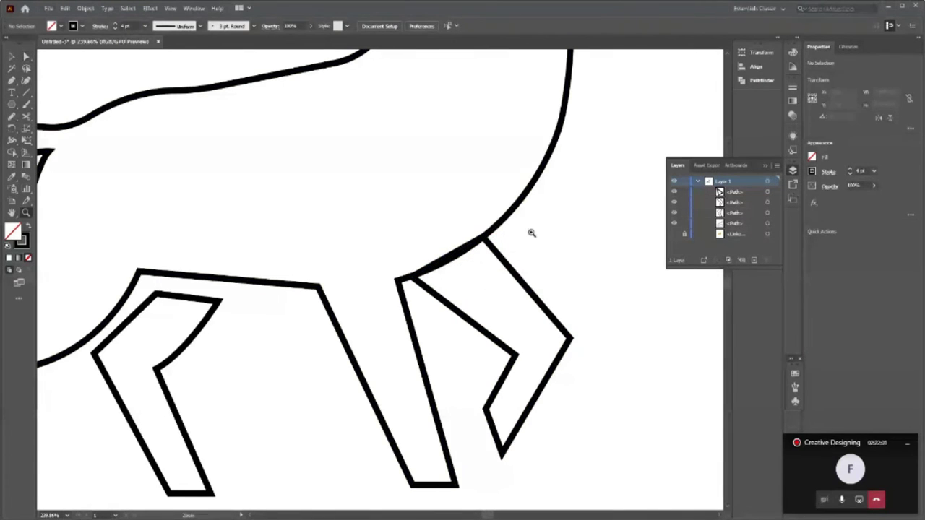
{"action": "left_click_drag", "start_coordinate": [531, 232], "coordinate": [519, 233]}
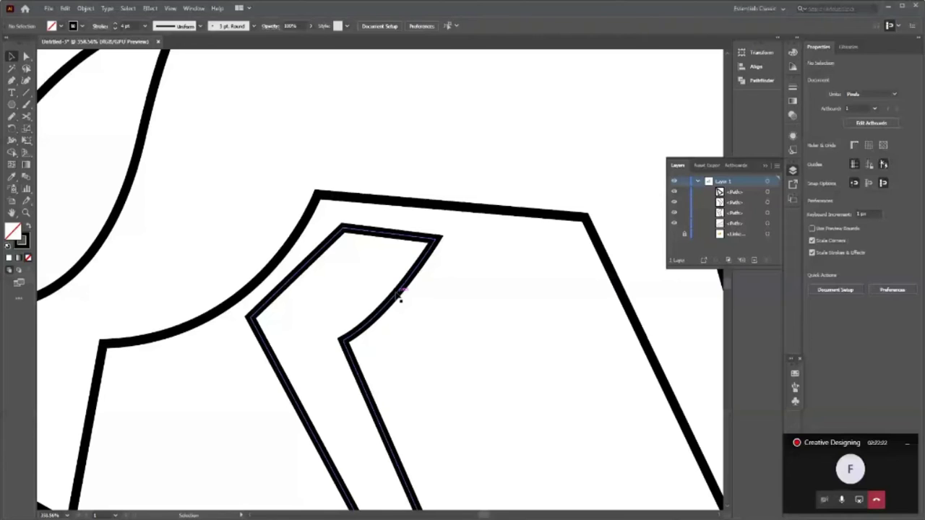
{"action": "left_click_drag", "start_coordinate": [399, 296], "coordinate": [377, 189]}
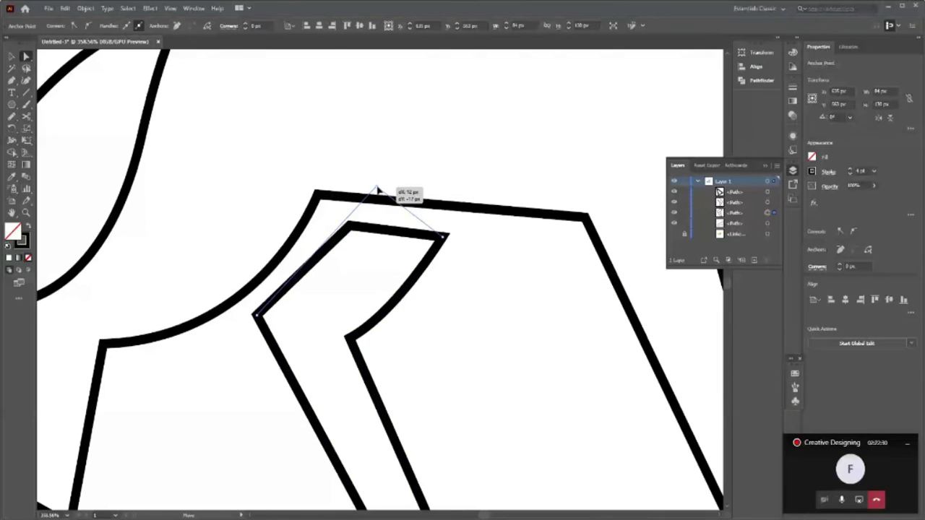
{"action": "left_click_drag", "start_coordinate": [377, 189], "coordinate": [482, 203]}
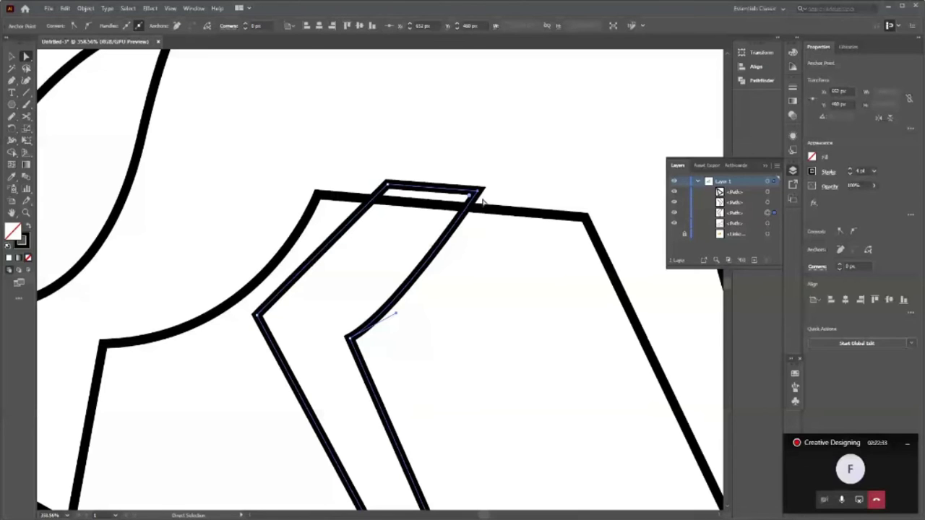
{"action": "key", "text": "ctrl+z"}
{"action": "key", "text": "z"}
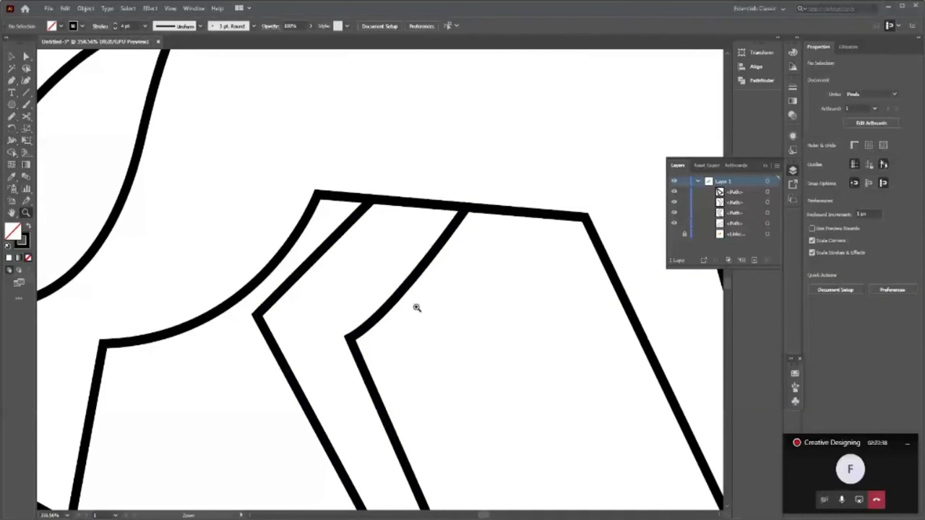
- Fit the artboard in view, marquee-select all fox outline paths and group them
{"action": "scroll", "coordinate": [416, 308], "scroll_direction": "down", "scroll_amount": 5}
{"action": "scroll", "coordinate": [390, 267], "scroll_direction": "up", "scroll_amount": 1}
{"action": "scroll", "coordinate": [325, 318], "scroll_direction": "up", "scroll_amount": 2}
{"action": "scroll", "coordinate": [235, 376], "scroll_direction": "up", "scroll_amount": 1}
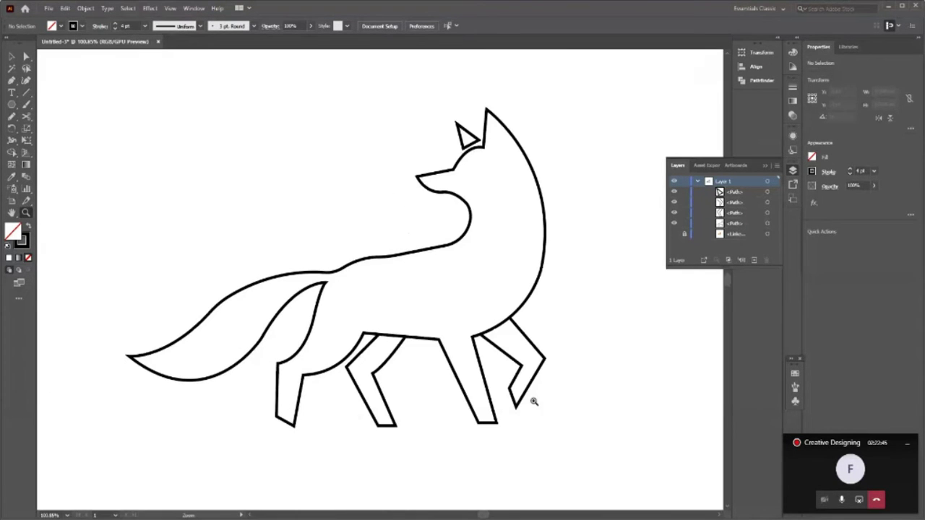
{"action": "scroll", "coordinate": [241, 264], "scroll_direction": "down", "scroll_amount": 1}
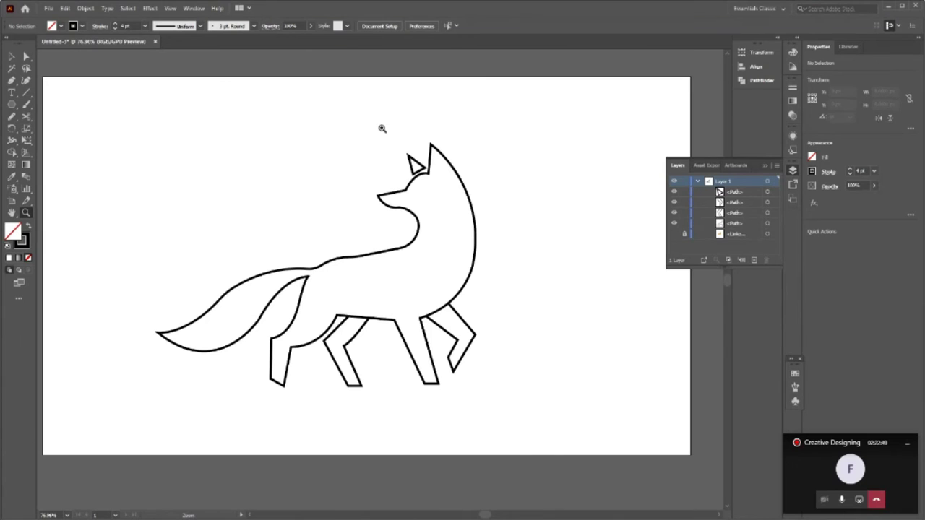
{"action": "scroll", "coordinate": [456, 239], "scroll_direction": "down", "scroll_amount": 1}
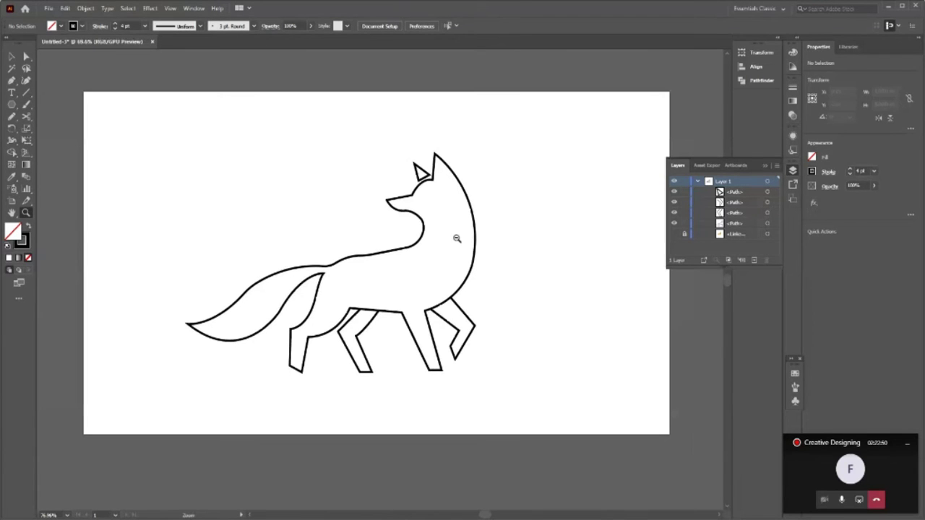
{"action": "key", "text": "ctrl+0"}
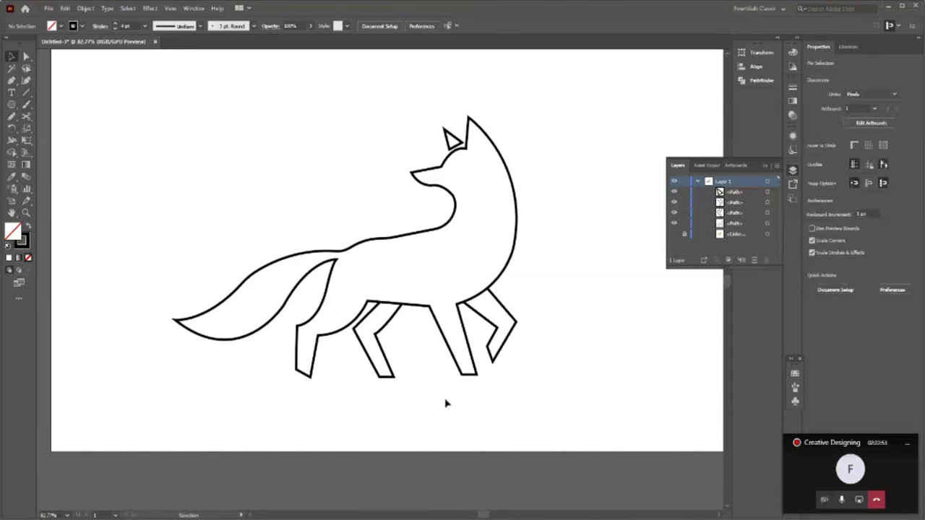
{"action": "left_click_drag", "start_coordinate": [166, 91], "coordinate": [582, 417]}
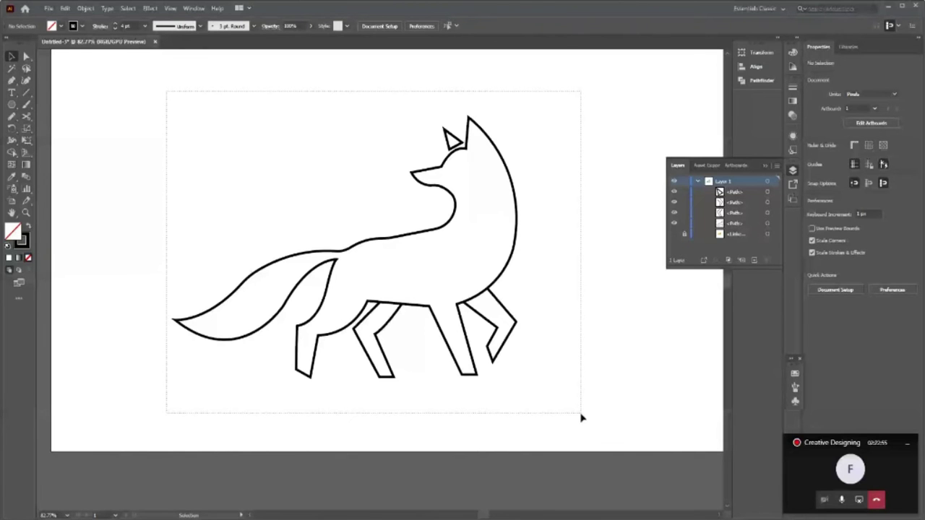
{"action": "key", "text": "ctrl+g"}
- Alt-drag a duplicate of the fox group off the artboard to the left
{"action": "scroll", "coordinate": [448, 289], "scroll_direction": "down", "scroll_amount": 3}
{"action": "scroll", "coordinate": [473, 344], "scroll_direction": "up", "scroll_amount": 1}
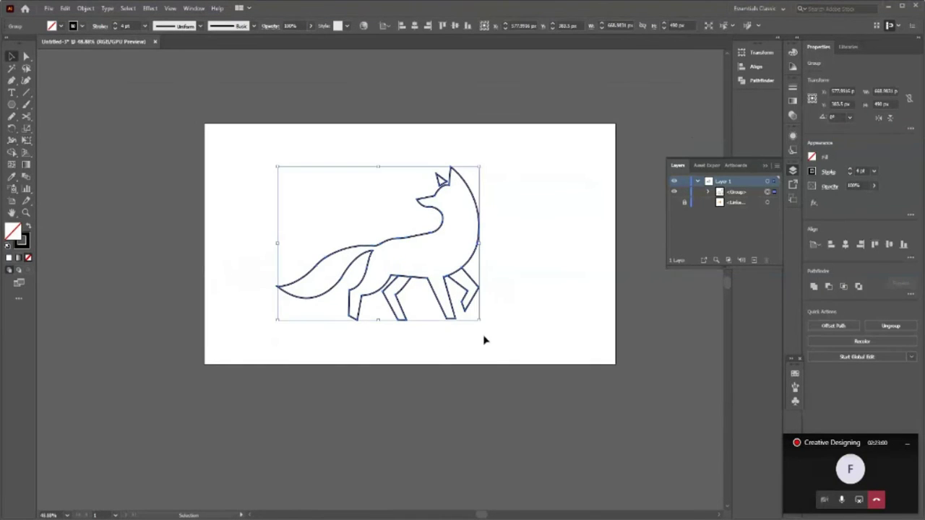
{"action": "left_click", "coordinate": [484, 340]}
{"action": "mouse_move", "coordinate": [477, 304]}
{"action": "left_mouse_down"}
{"action": "mouse_move", "coordinate": [124, 314]}
{"action": "mouse_move", "coordinate": [115, 302]}
{"action": "left_mouse_up"}
{"action": "left_click", "coordinate": [498, 310]}
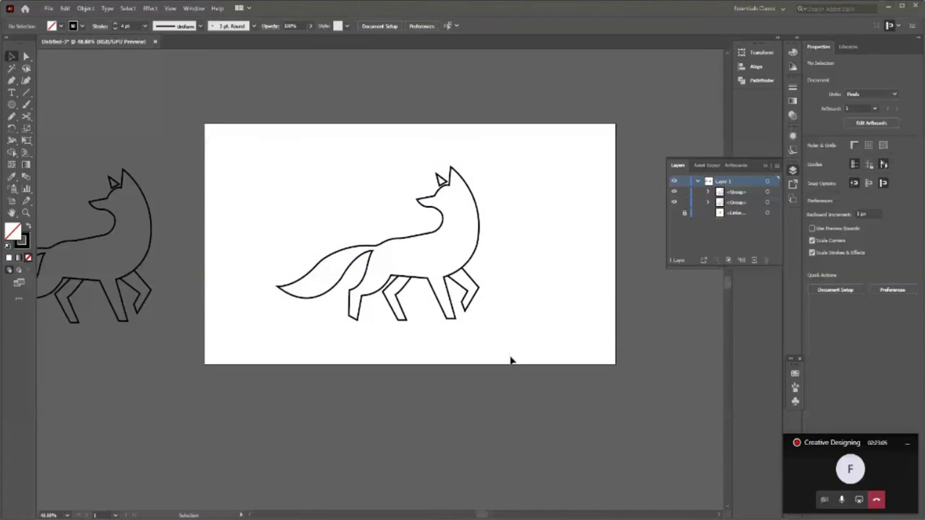
{"action": "key", "text": "ctrl+z"}
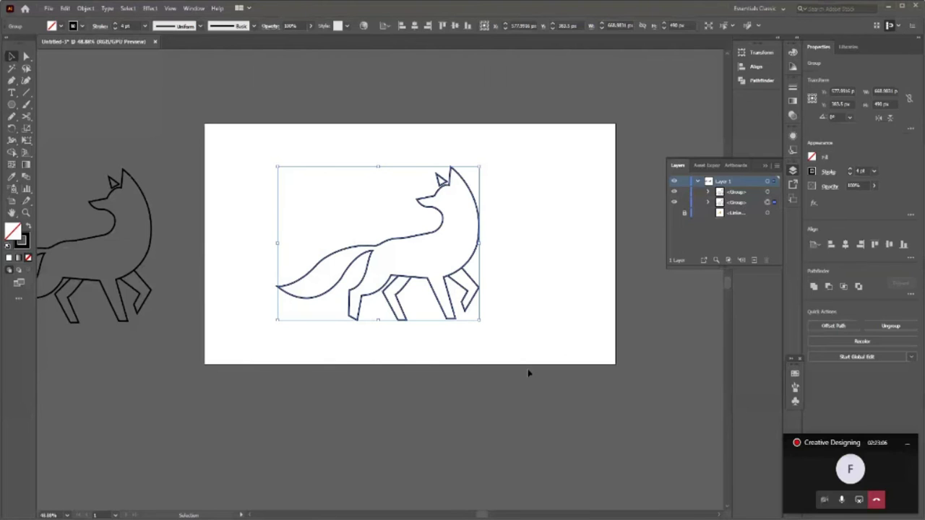
{"action": "left_click", "coordinate": [528, 373]}
- Zoom in close on the original fox
{"action": "key", "text": "z"}
{"action": "left_click", "coordinate": [580, 186]}
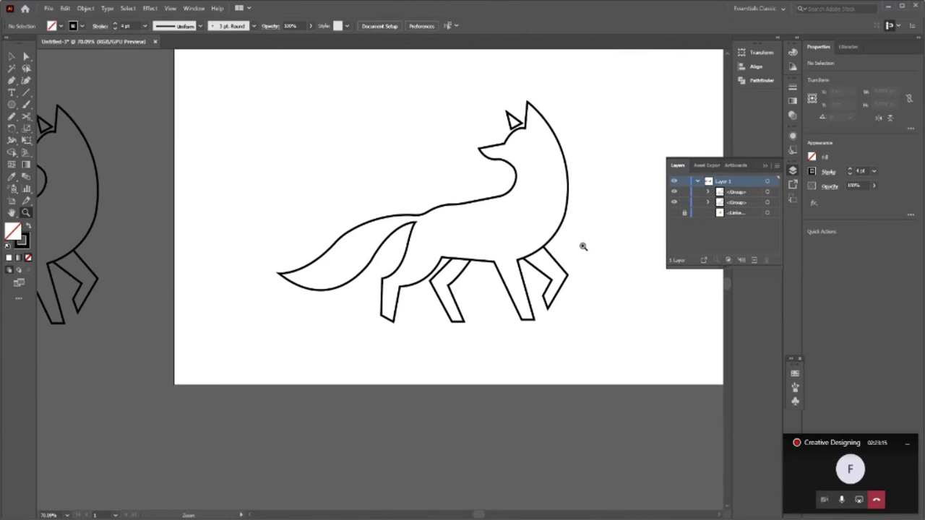
{"action": "left_click", "coordinate": [601, 211]}
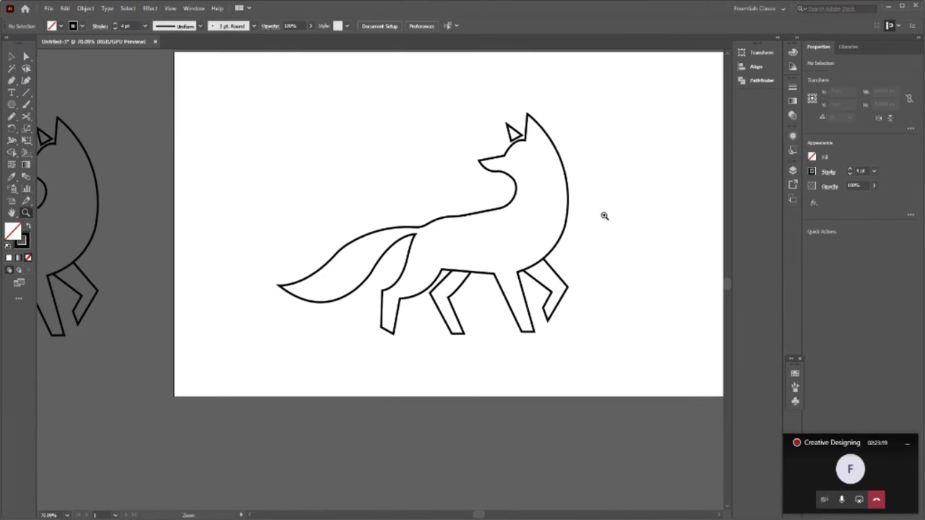
{"action": "left_click_drag", "start_coordinate": [658, 219], "coordinate": [664, 226]}
{"action": "left_click", "coordinate": [616, 210]}
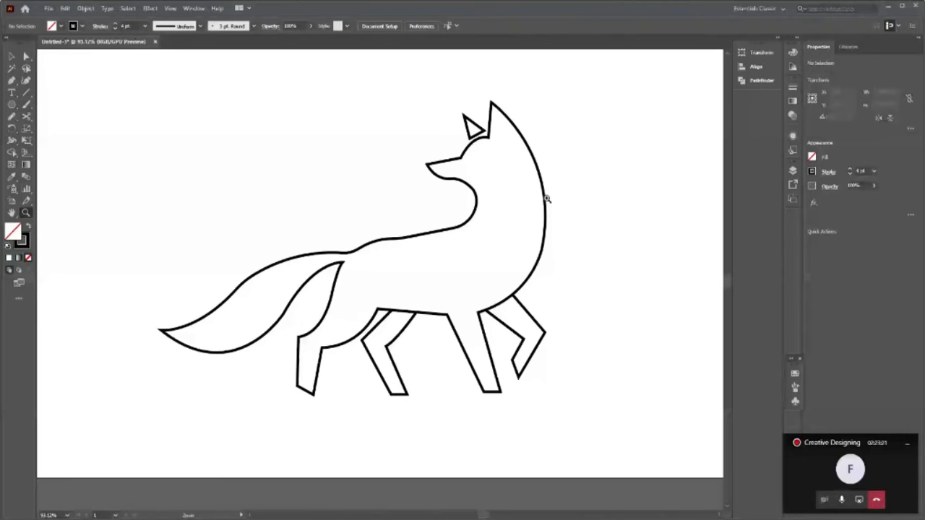
- Draw facet lines across the ear, from its inner corner to the head outline and ear top
{"action": "left_click", "coordinate": [547, 198]}
{"action": "key", "text": "p"}
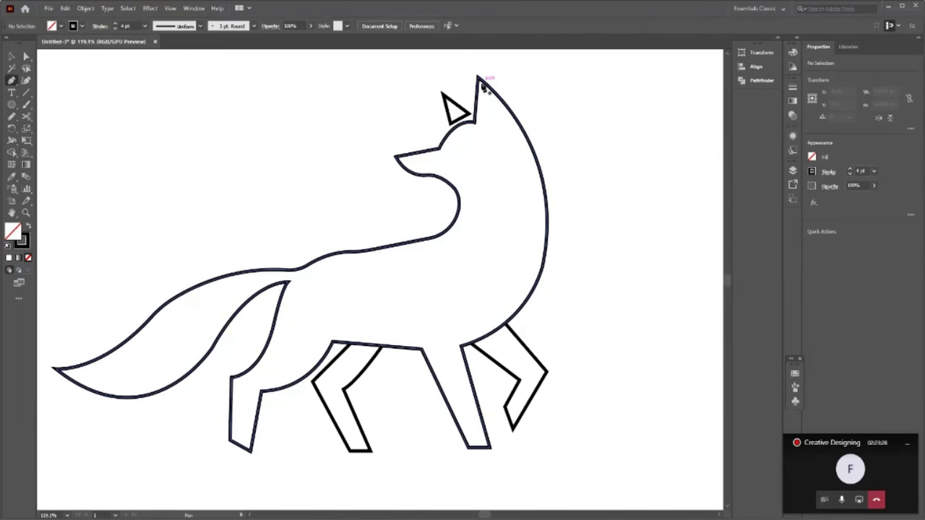
{"action": "left_click", "coordinate": [474, 123]}
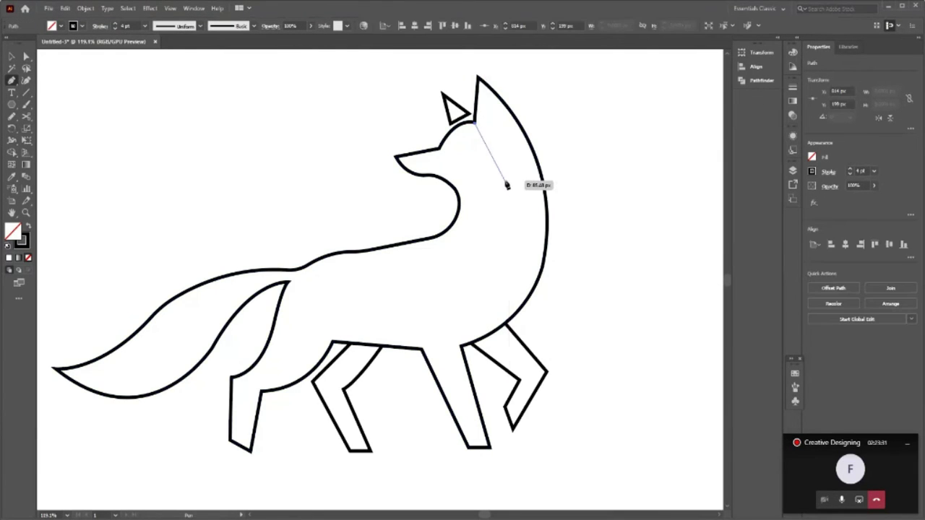
{"action": "left_click", "coordinate": [505, 180]}
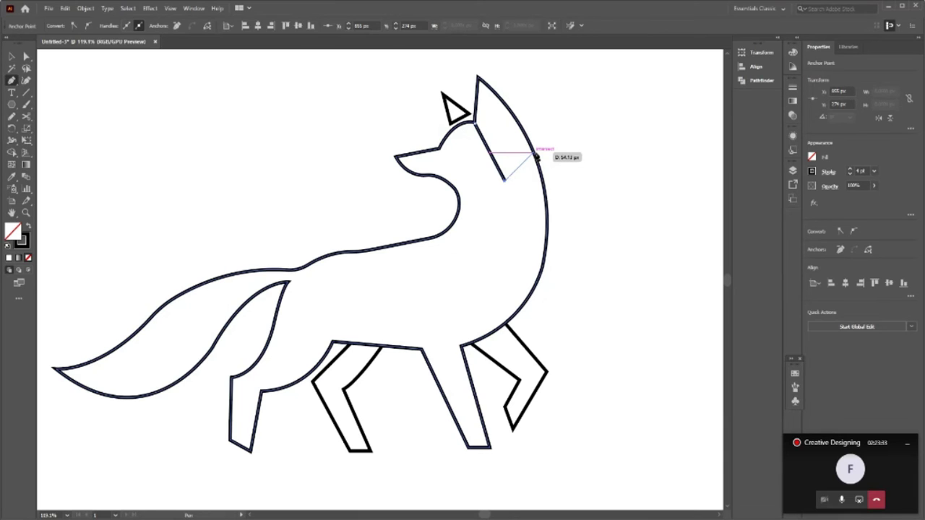
{"action": "left_click", "coordinate": [536, 154]}
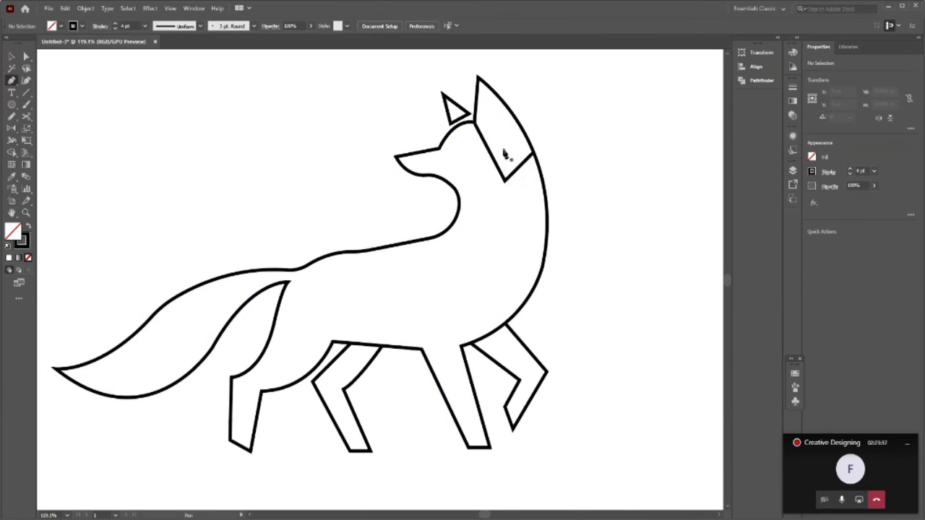
{"action": "left_click", "coordinate": [503, 180]}
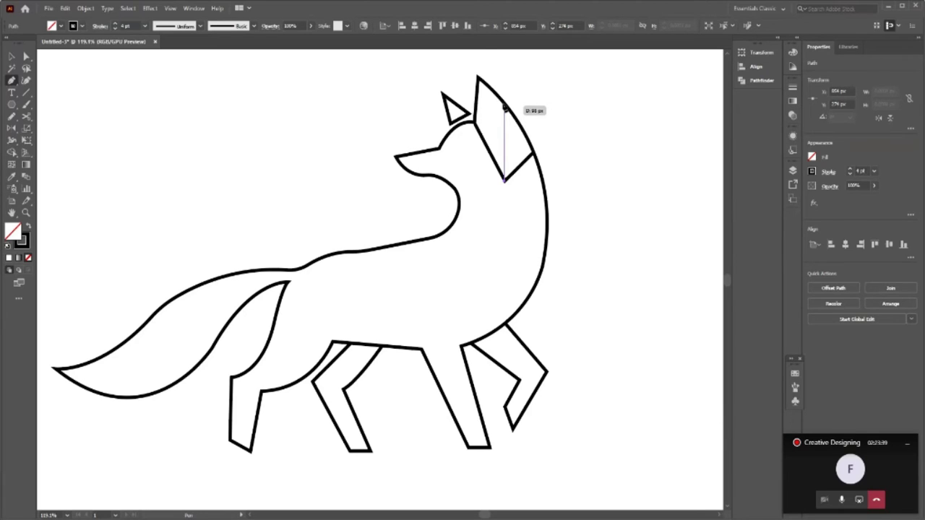
{"action": "left_click", "coordinate": [504, 107]}
{"action": "key", "text": "v"}
- Draw a facet line from the neck up to the snout base near the ear corner
{"action": "scroll", "coordinate": [425, 229], "scroll_direction": "down", "scroll_amount": 1}
{"action": "key", "text": "p"}
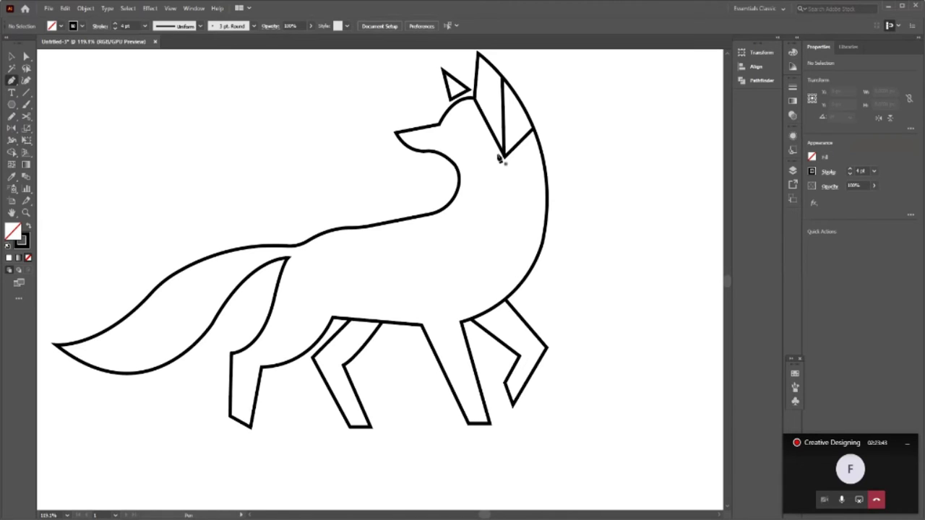
{"action": "left_click", "coordinate": [456, 192]}
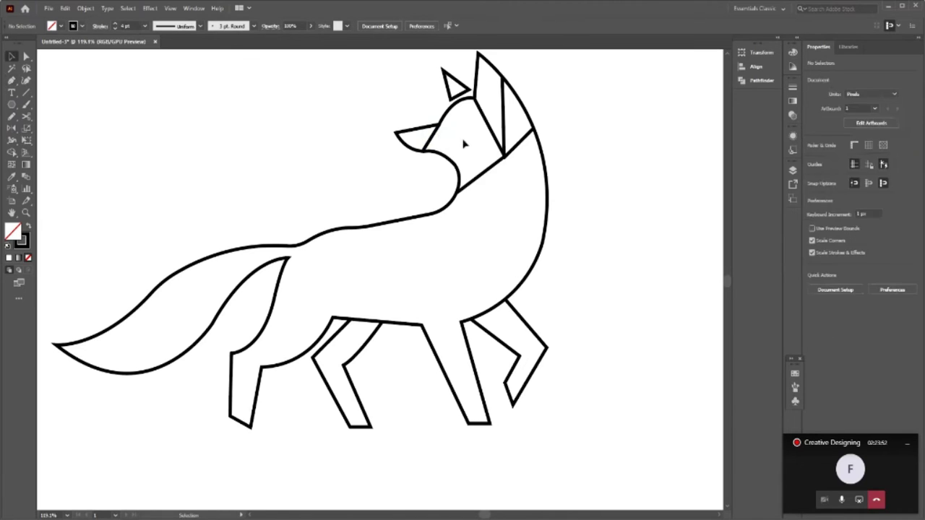
{"action": "left_click", "coordinate": [504, 155]}
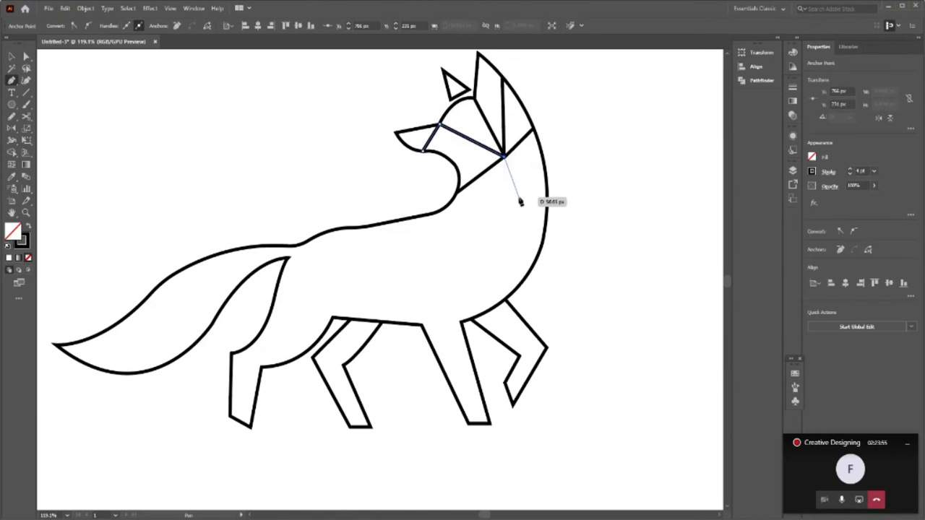
{"action": "key", "text": "Escape"}
{"action": "key", "text": "v"}
- Draw a line from the ear corner down the chest to the front leg's top corner
{"action": "scroll", "coordinate": [460, 228], "scroll_direction": "down", "scroll_amount": 1}
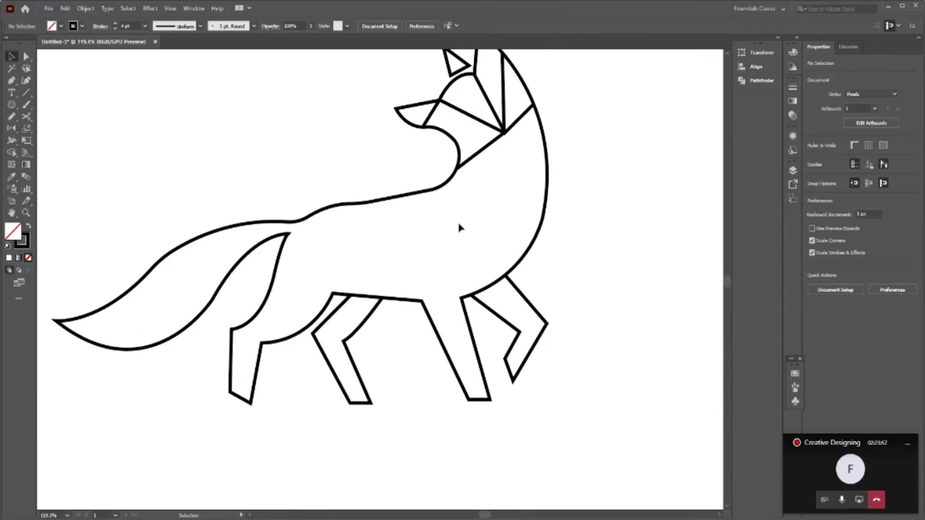
{"action": "key", "text": "p"}
{"action": "left_click", "coordinate": [504, 132]}
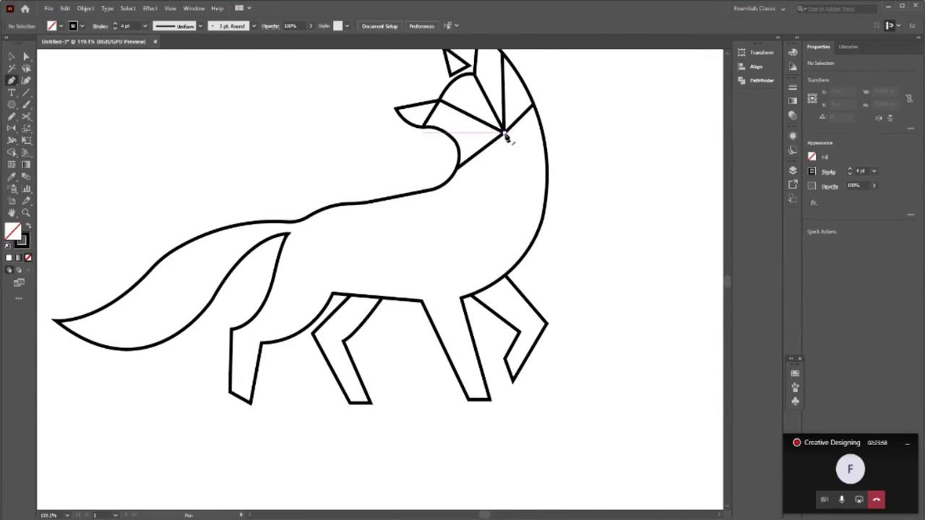
{"action": "left_click", "coordinate": [484, 230]}
{"action": "left_click", "coordinate": [505, 275]}
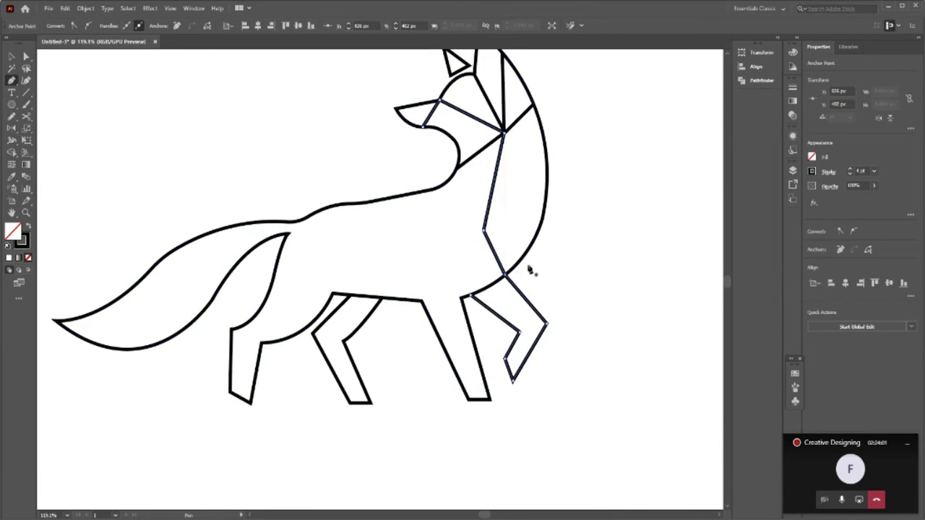
{"action": "key", "text": "v"}
{"action": "left_click", "coordinate": [571, 261]}
- Connect the chest point to the chest's right outline with a straight line
{"action": "key", "text": "p"}
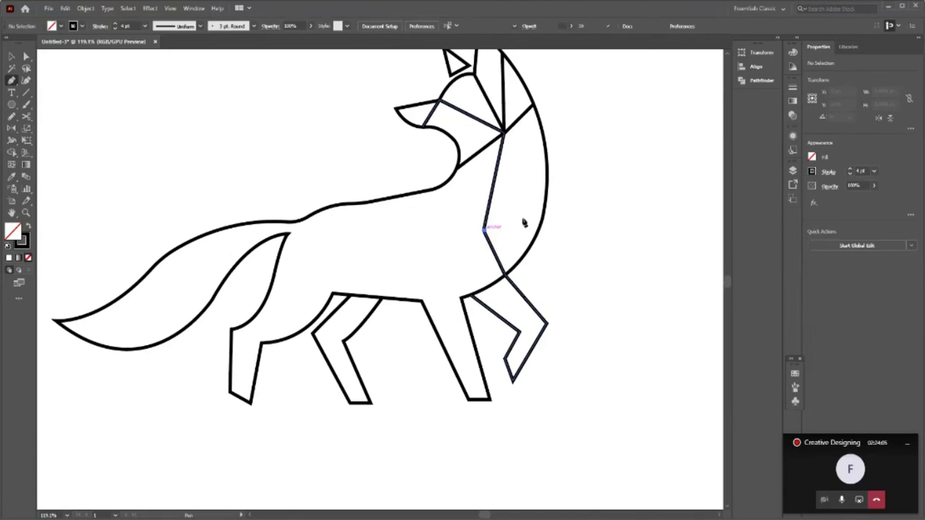
{"action": "left_click", "coordinate": [483, 230]}
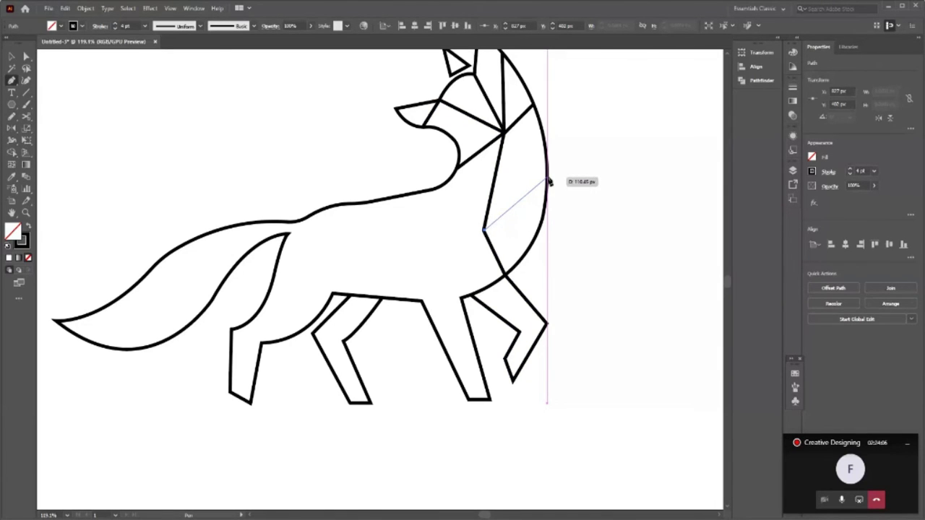
{"action": "left_click", "coordinate": [549, 181]}
{"action": "key", "text": "v"}
{"action": "left_click", "coordinate": [499, 212]}
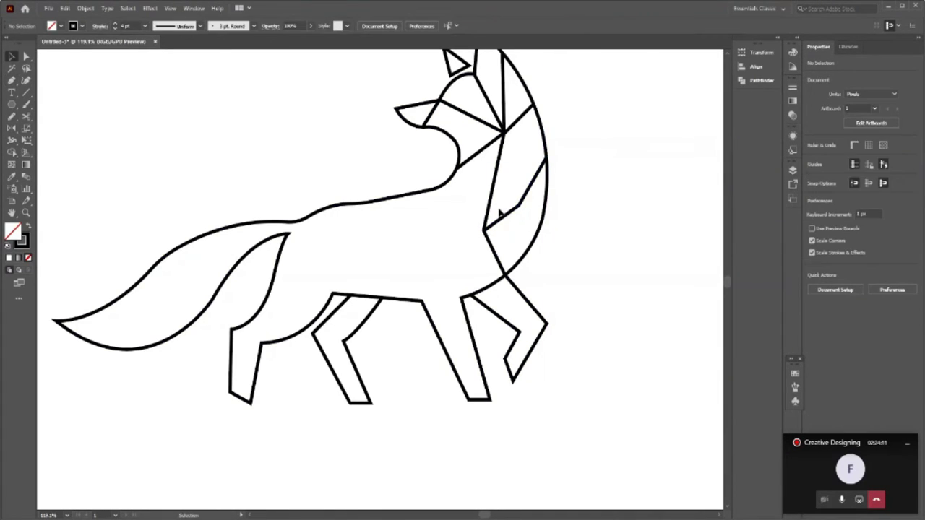
- Draw a line from the head junction through the right chest to above the leg
{"action": "key", "text": "p"}
{"action": "left_click", "coordinate": [505, 134]}
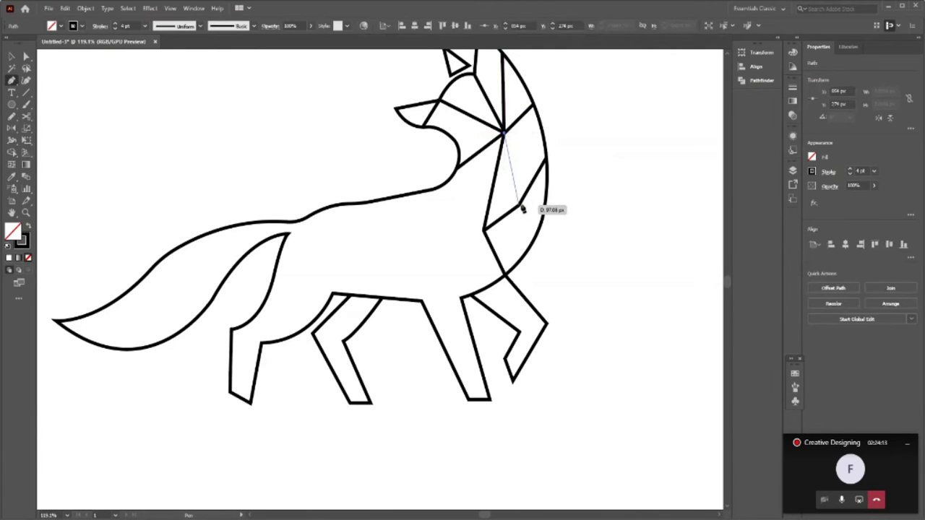
{"action": "left_click", "coordinate": [519, 203]}
{"action": "left_click", "coordinate": [504, 276]}
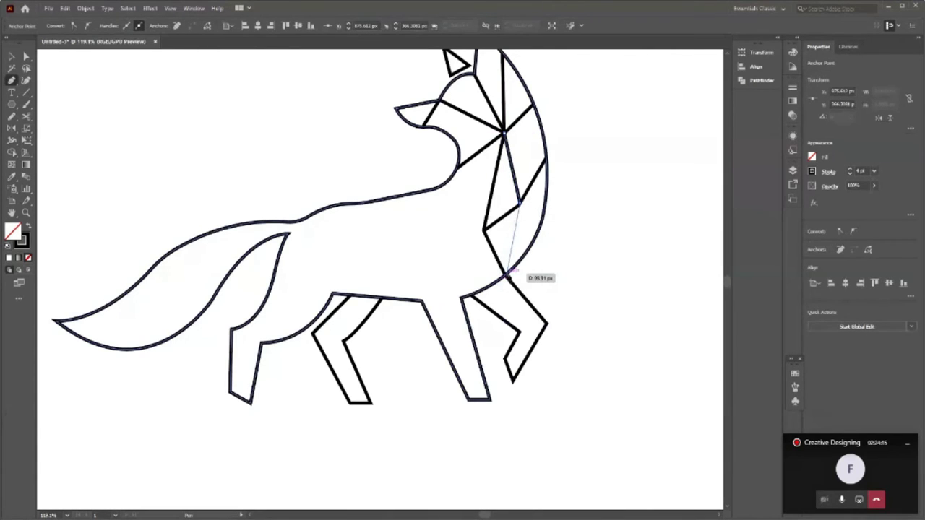
{"action": "key", "text": "v"}
{"action": "left_click", "coordinate": [615, 260]}
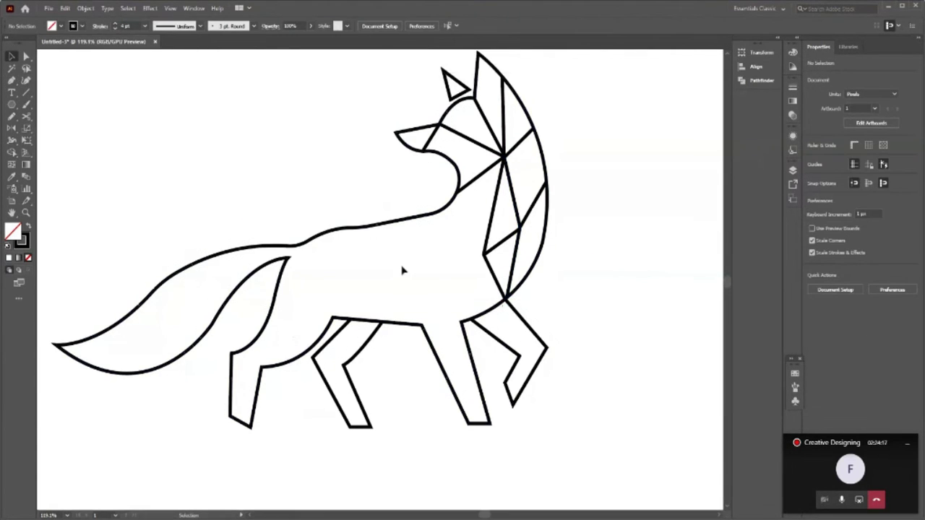
{"action": "key", "text": "p"}
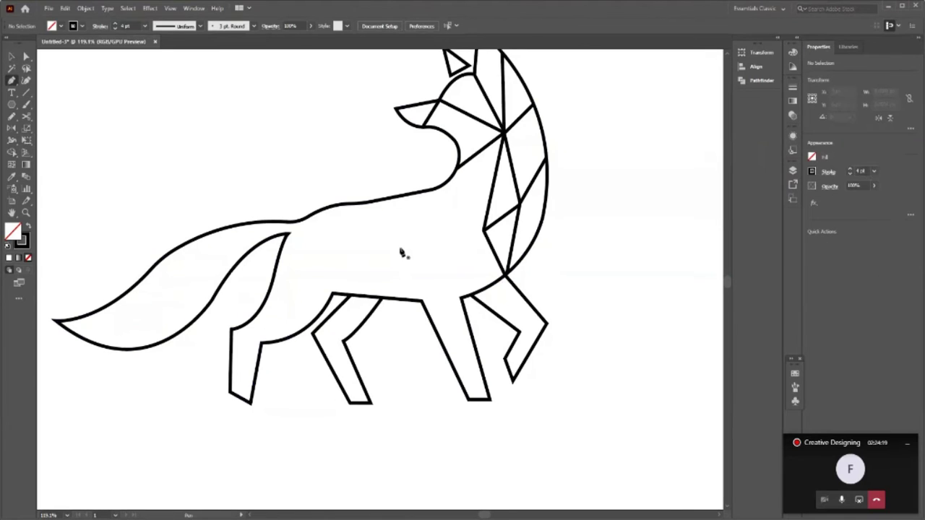
- Draw lines from the back of the neck to the chest point and across to the fox's back
{"action": "left_click", "coordinate": [457, 173]}
{"action": "left_click", "coordinate": [484, 230]}
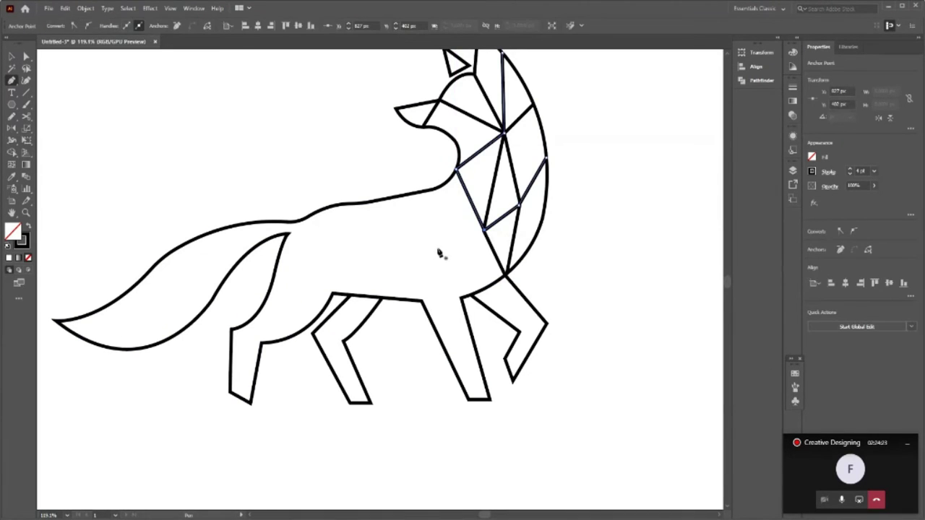
{"action": "key", "text": "b"}
{"action": "key", "text": "ctrl+shift+a"}
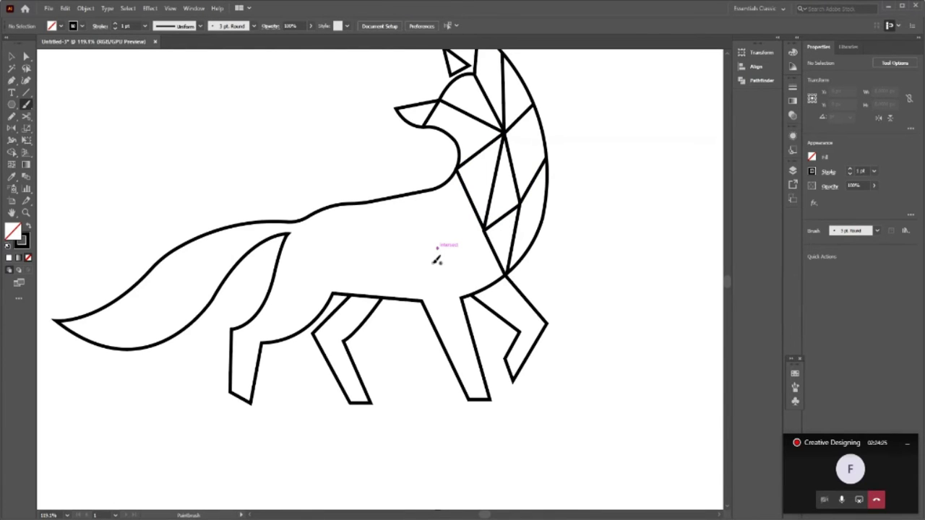
{"action": "key", "text": "p"}
{"action": "left_click", "coordinate": [484, 230]}
{"action": "left_click", "coordinate": [419, 251]}
{"action": "left_click", "coordinate": [356, 205]}
{"action": "key", "text": "v"}
- Give the new body line the outline's thick stroke using the Eyedropper
{"action": "left_click", "coordinate": [374, 248]}
{"action": "left_click", "coordinate": [448, 242]}
{"action": "key", "text": "i"}
{"action": "left_click", "coordinate": [484, 215]}
{"action": "key", "text": "v"}
{"action": "left_click", "coordinate": [415, 264]}
{"action": "scroll", "coordinate": [416, 252], "scroll_direction": "down", "scroll_amount": 1}
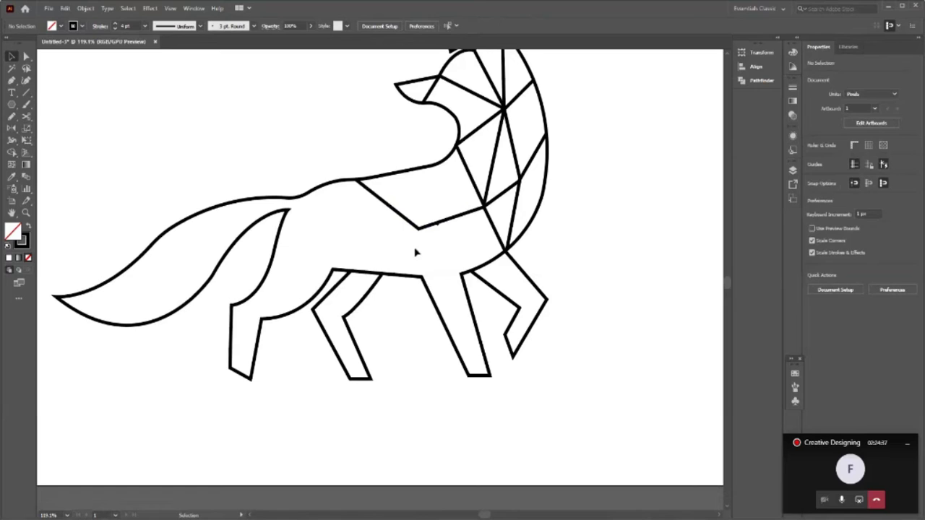
{"action": "left_click", "coordinate": [438, 225]}
{"action": "left_click", "coordinate": [443, 253]}
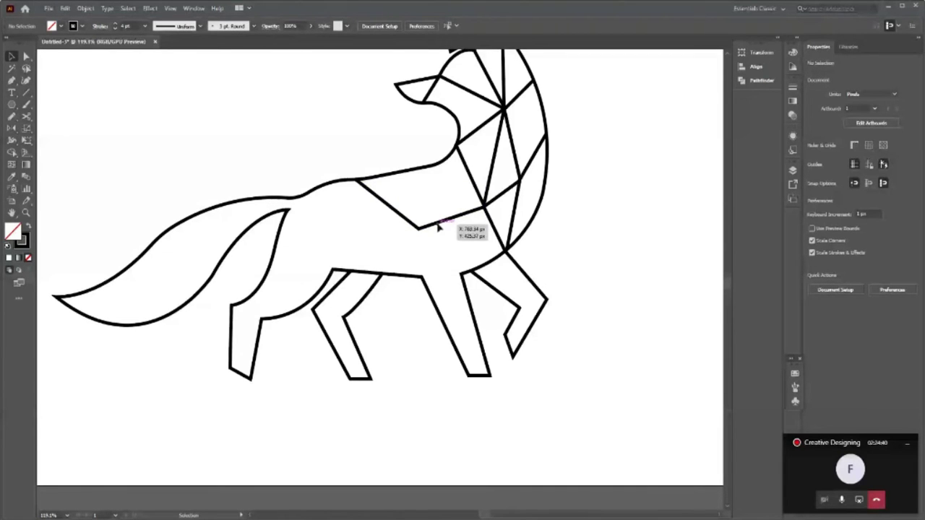
- Draw lines from the chest vertex down to the front leg and up to the neck
{"action": "key", "text": "p"}
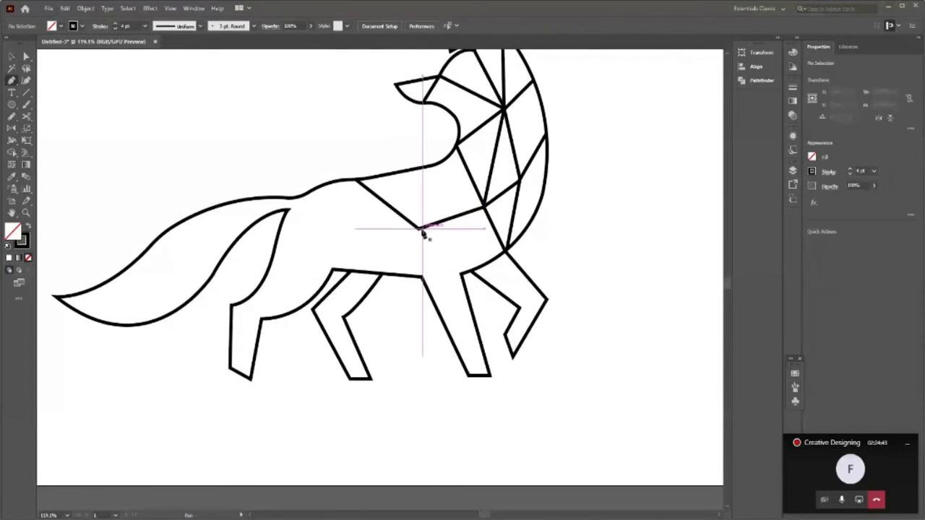
{"action": "left_click", "coordinate": [420, 230]}
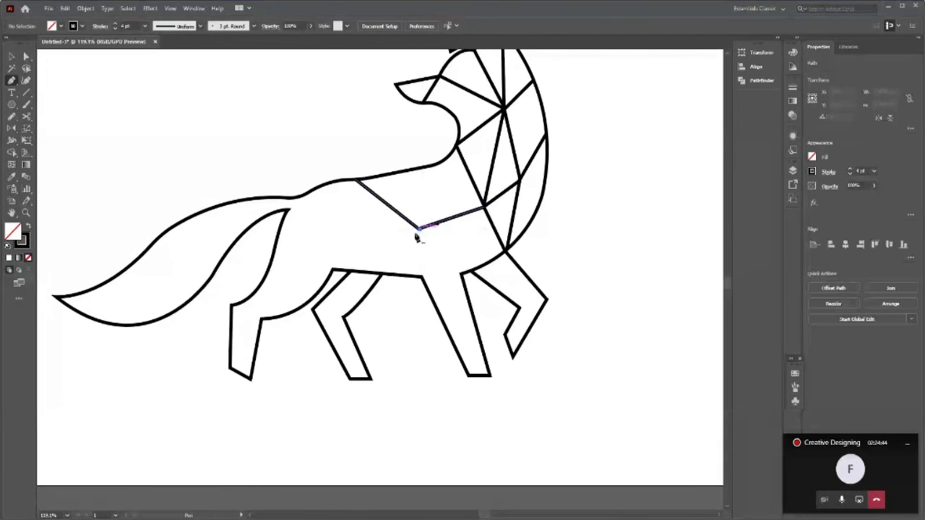
{"action": "left_click", "coordinate": [384, 275]}
{"action": "left_click", "coordinate": [402, 386], "text": "ctrl"}
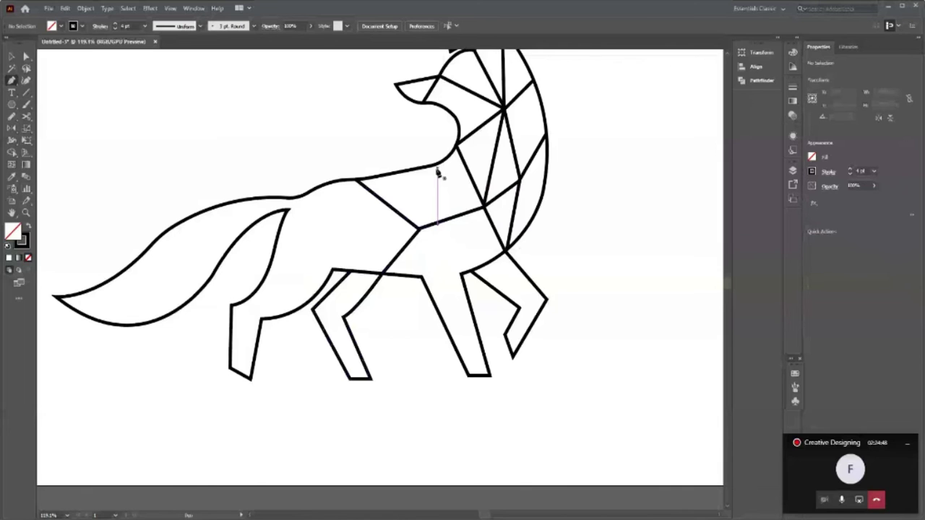
{"action": "left_click", "coordinate": [438, 168]}
{"action": "left_click", "coordinate": [441, 269], "text": "ctrl"}
- Nudge the V-shaped chest line so it sits back on the outline
{"action": "scroll", "coordinate": [442, 269], "scroll_direction": "up", "scroll_amount": 2}
{"action": "left_click", "coordinate": [444, 235]}
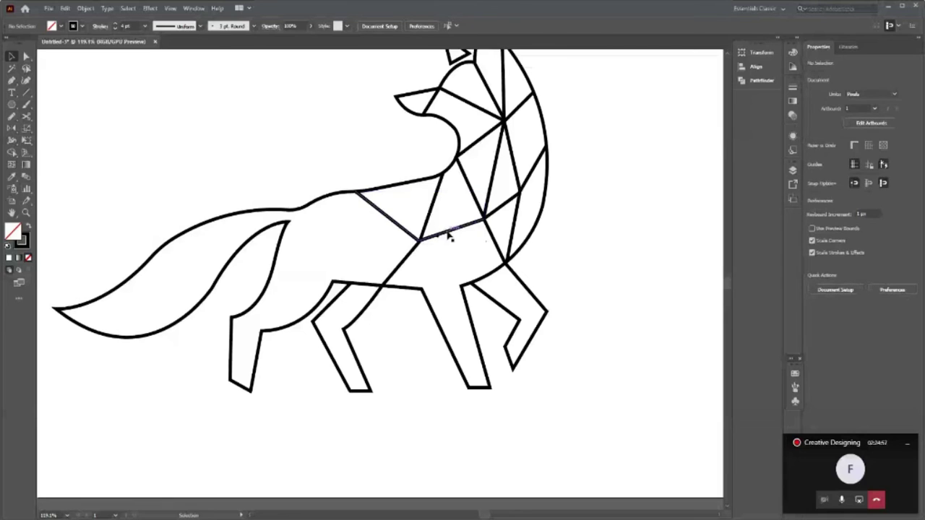
{"action": "left_click", "coordinate": [448, 236]}
{"action": "left_click_drag", "start_coordinate": [448, 234], "coordinate": [448, 226]}
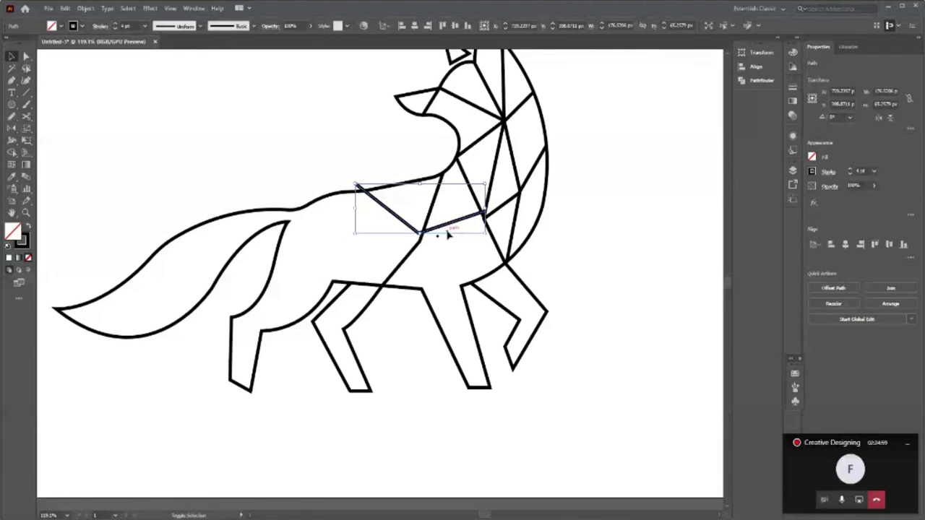
{"action": "left_click", "coordinate": [439, 239]}
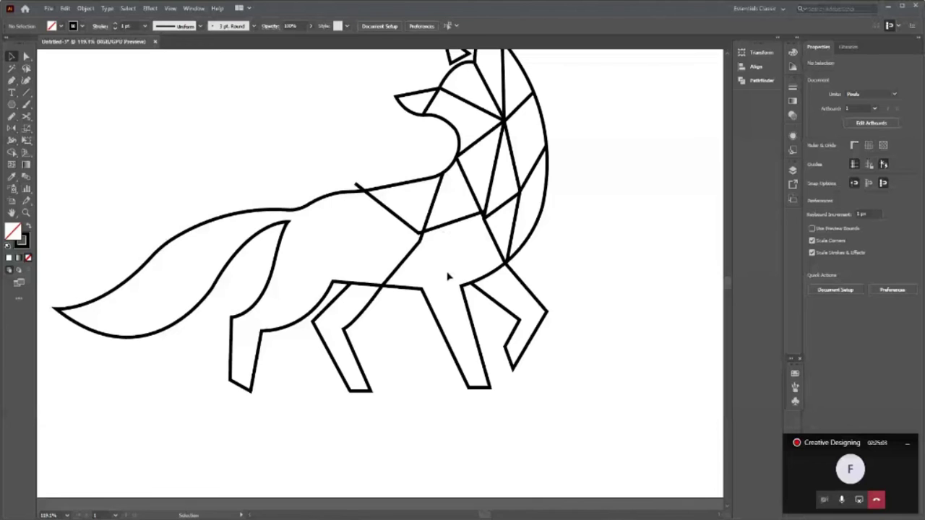
{"action": "left_click_drag", "start_coordinate": [450, 223], "coordinate": [452, 225]}
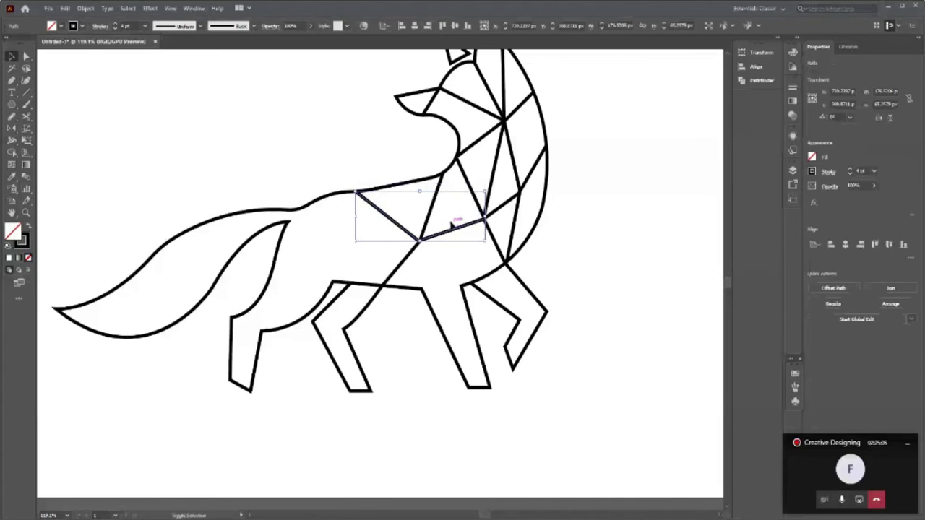
{"action": "left_click", "coordinate": [455, 270]}
- Draw a closed triangle from the line endpoint down the chest to the chest vertex
{"action": "key", "text": "p"}
{"action": "left_click", "coordinate": [419, 239]}
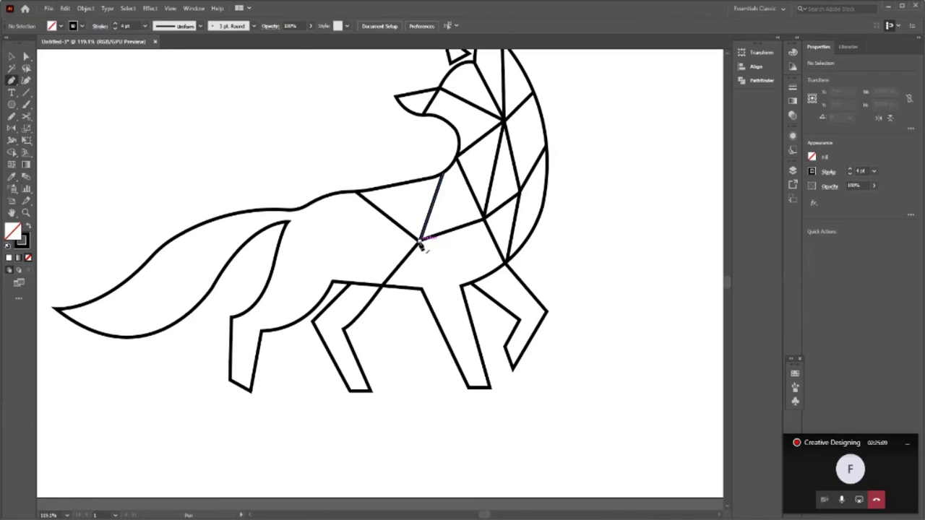
{"action": "left_click", "coordinate": [452, 266]}
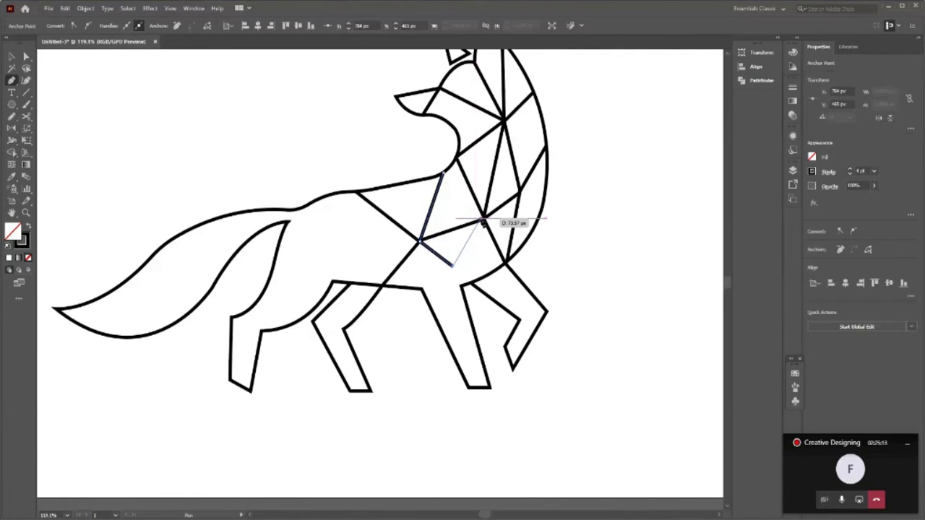
{"action": "left_click", "coordinate": [483, 221]}
{"action": "key", "text": "v"}
{"action": "left_click", "coordinate": [614, 264]}
- Draw a line from the chest line's endpoint to the front leg corner
{"action": "scroll", "coordinate": [557, 182], "scroll_direction": "up", "scroll_amount": 1}
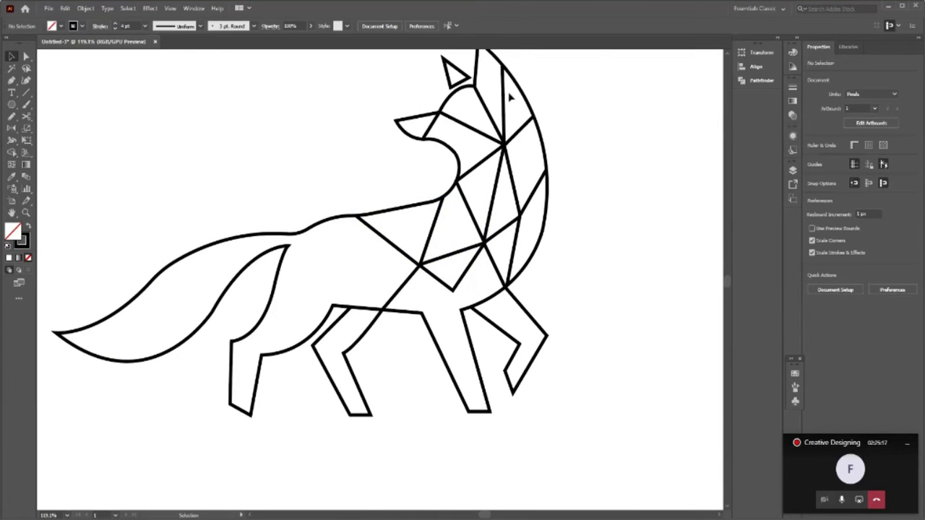
{"action": "scroll", "coordinate": [492, 174], "scroll_direction": "up", "scroll_amount": 1}
{"action": "scroll", "coordinate": [492, 174], "scroll_direction": "down", "scroll_amount": 2}
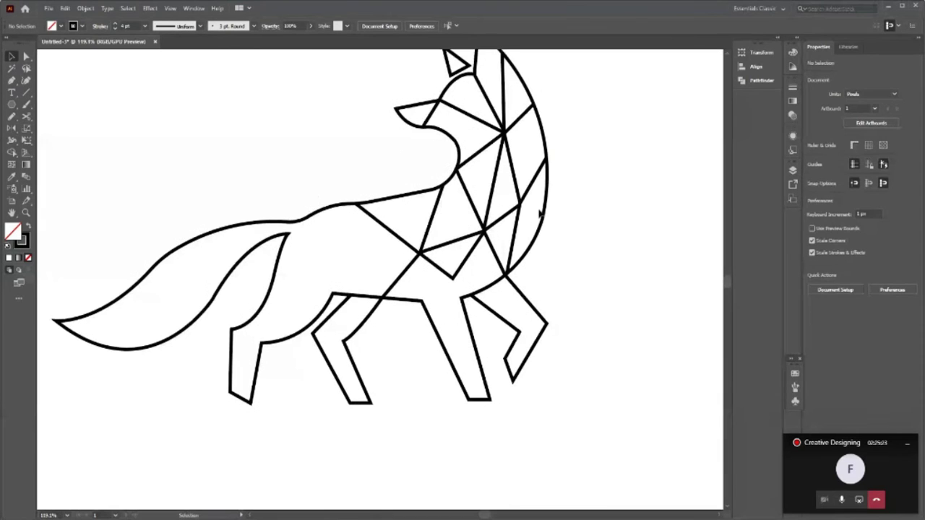
{"action": "scroll", "coordinate": [453, 215], "scroll_direction": "down", "scroll_amount": 3}
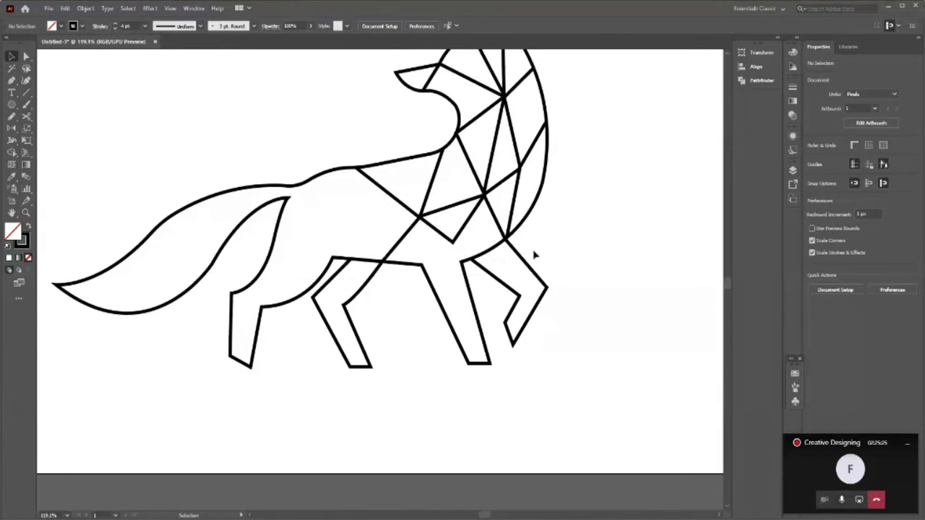
{"action": "key", "text": "p"}
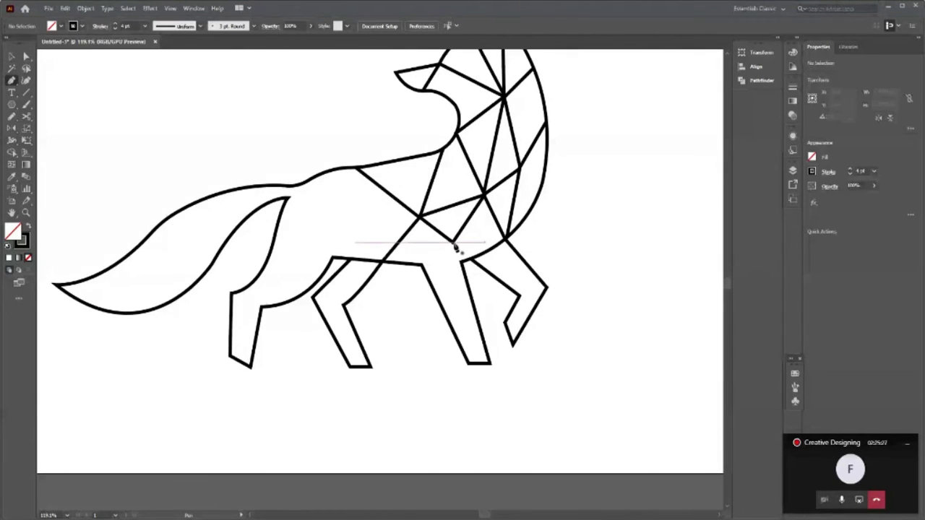
{"action": "left_click", "coordinate": [453, 241]}
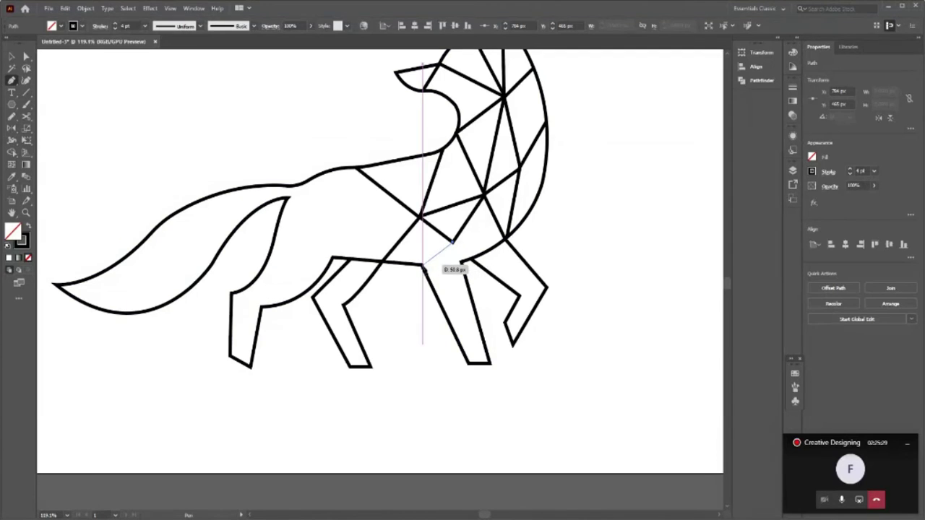
{"action": "left_click", "coordinate": [424, 265]}
{"action": "key", "text": "v"}
{"action": "left_click", "coordinate": [404, 369]}
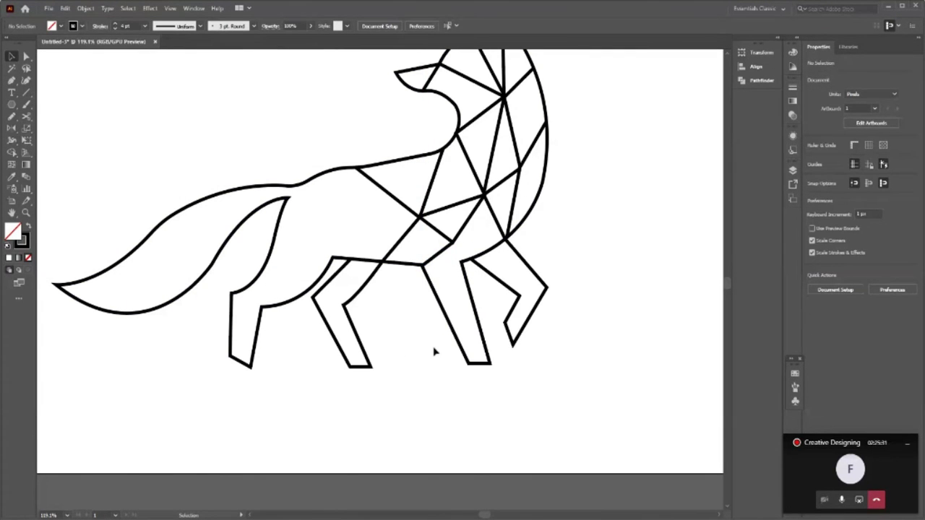
{"action": "key", "text": "p"}
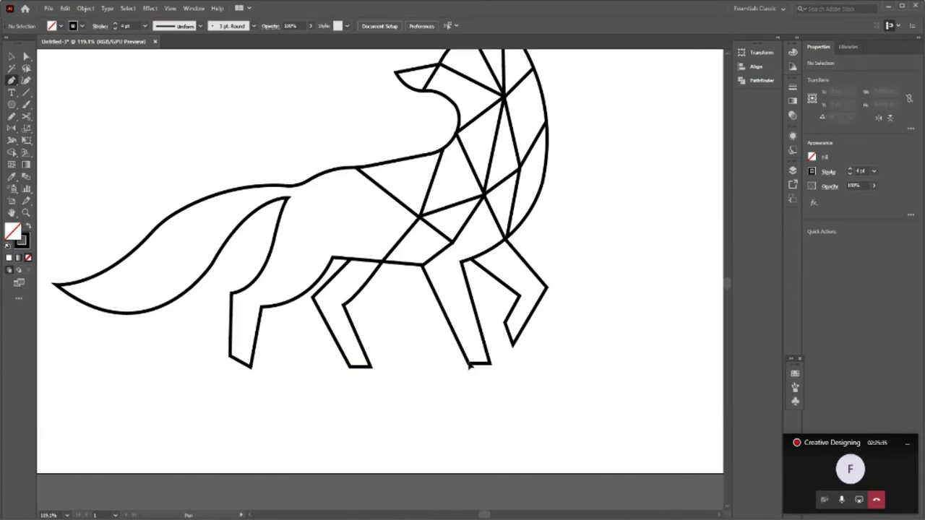
- Draw a line from the raised leg's bend up the chest to the chest anchor
{"action": "left_click", "coordinate": [463, 266]}
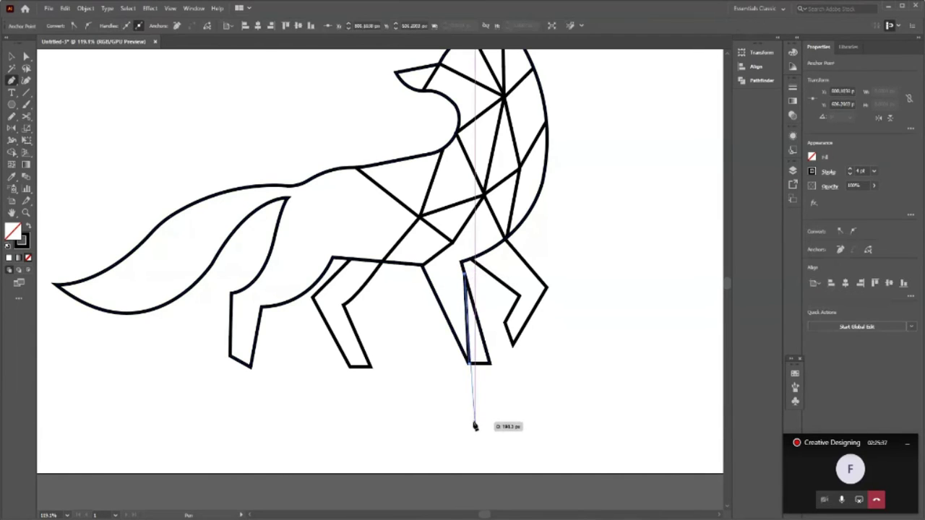
{"action": "key", "text": "Escape"}
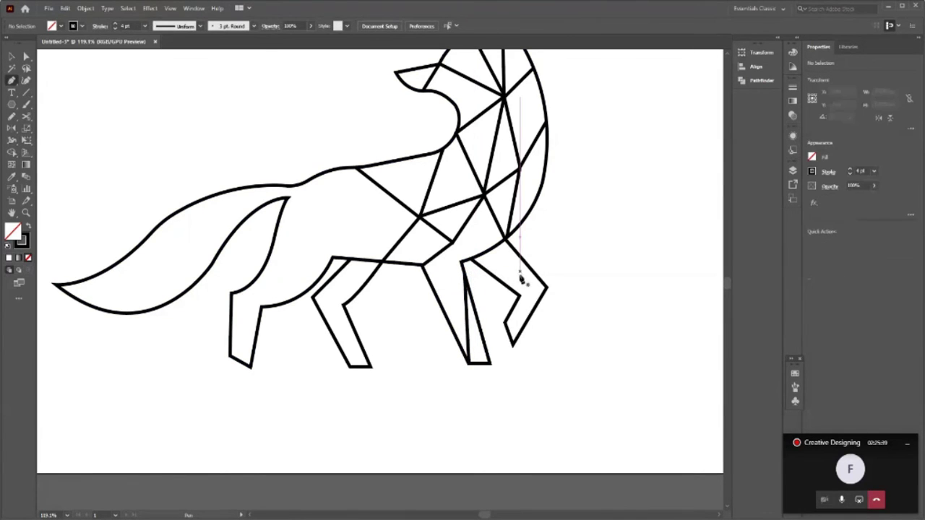
{"action": "left_click", "coordinate": [518, 295]}
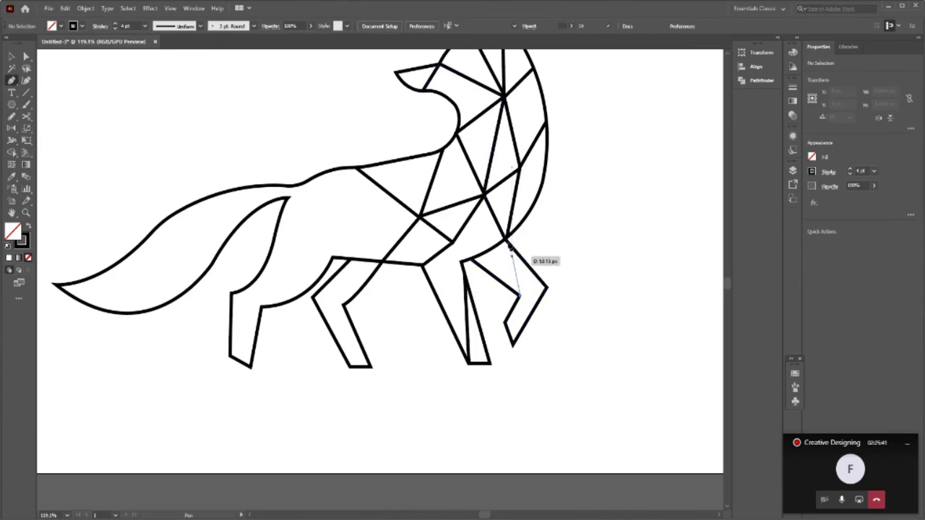
{"action": "left_click", "coordinate": [509, 235]}
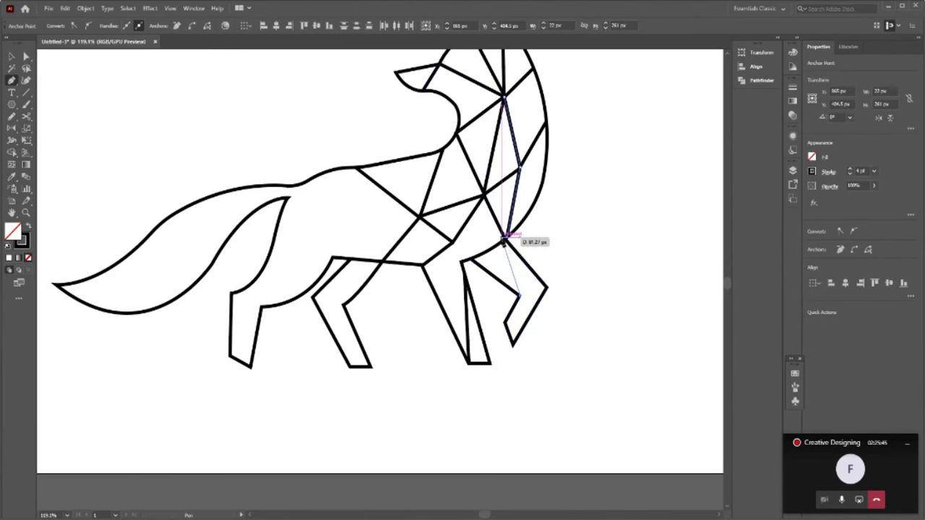
{"action": "left_click", "coordinate": [507, 237]}
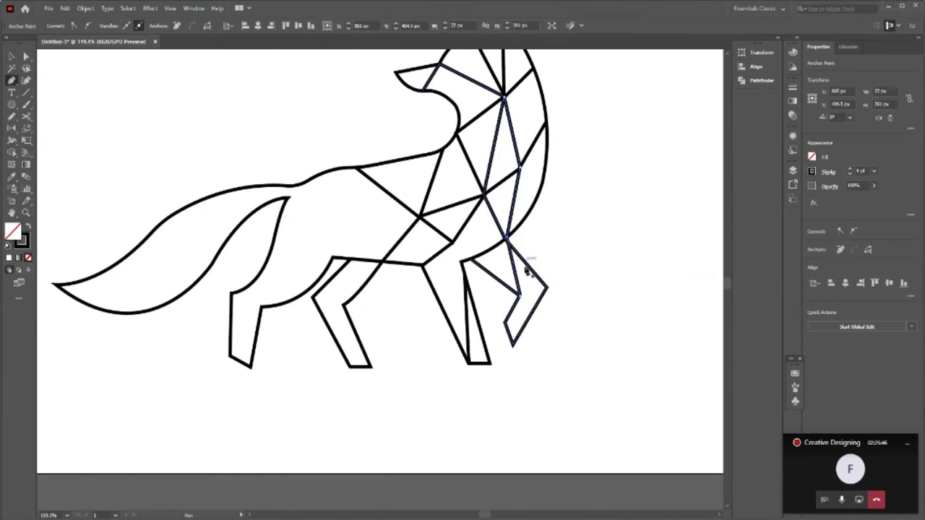
{"action": "key", "text": "v"}
{"action": "left_click", "coordinate": [623, 265]}
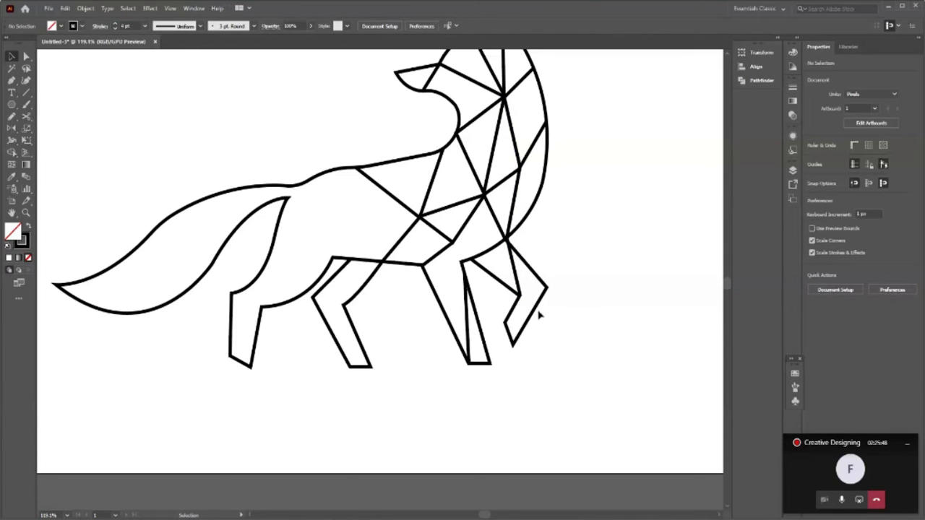
- Extend the leg line to the raised front leg's tip
{"action": "key", "text": "p"}
{"action": "left_click", "coordinate": [518, 294]}
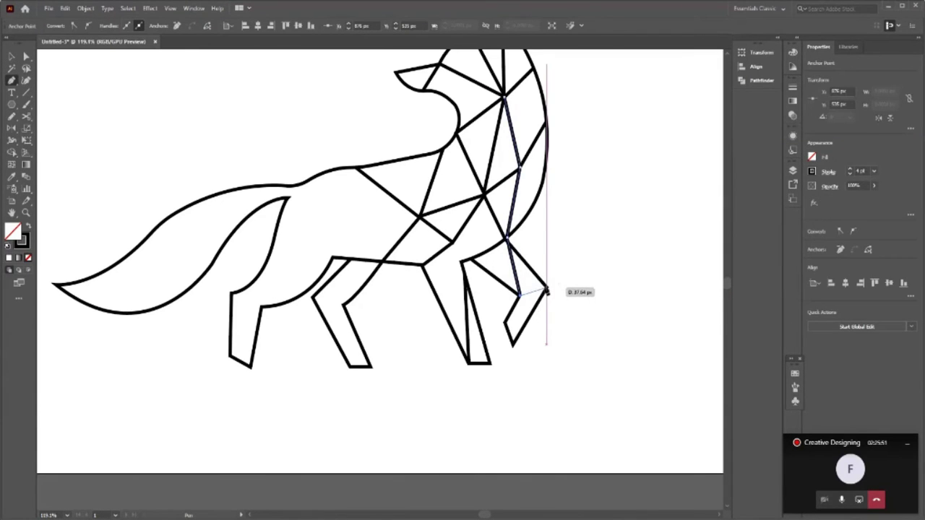
{"action": "left_click", "coordinate": [547, 292]}
{"action": "key", "text": "v"}
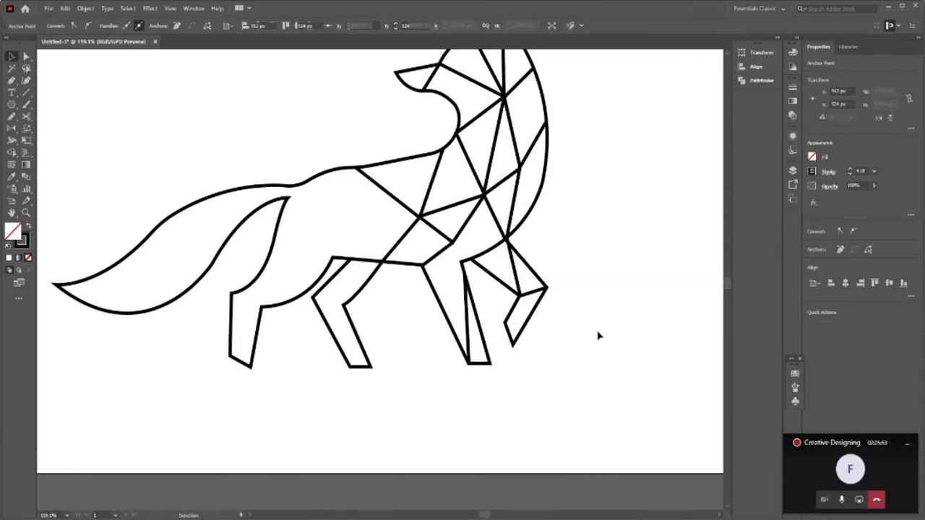
{"action": "scroll", "coordinate": [257, 407], "scroll_direction": "up", "scroll_amount": 2}
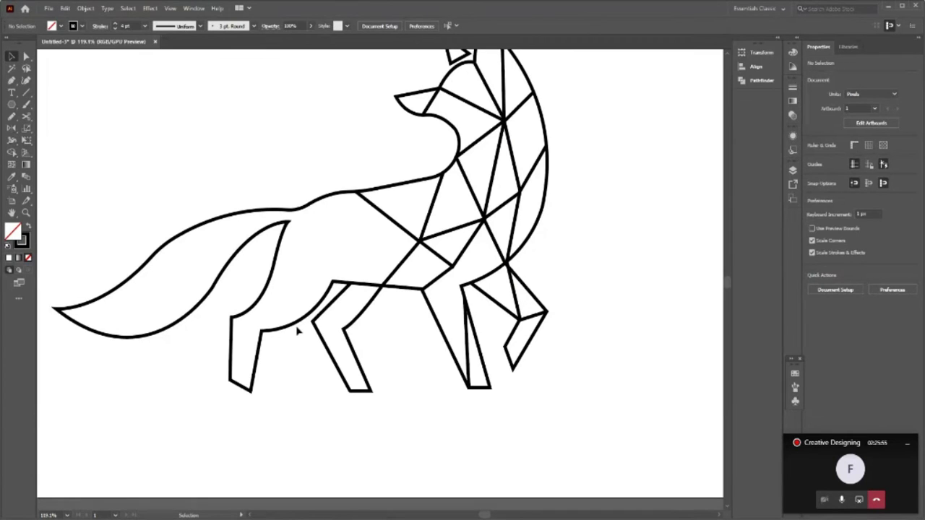
- Draw a facet line from the chest intersection across the hip to the back's top edge
{"action": "key", "text": "p"}
{"action": "left_click", "coordinate": [419, 241]}
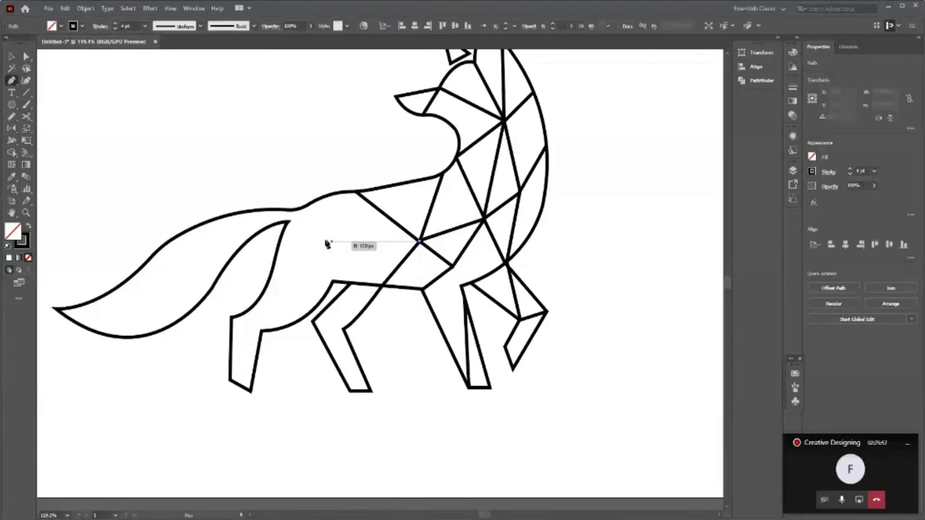
{"action": "left_click", "coordinate": [354, 241]}
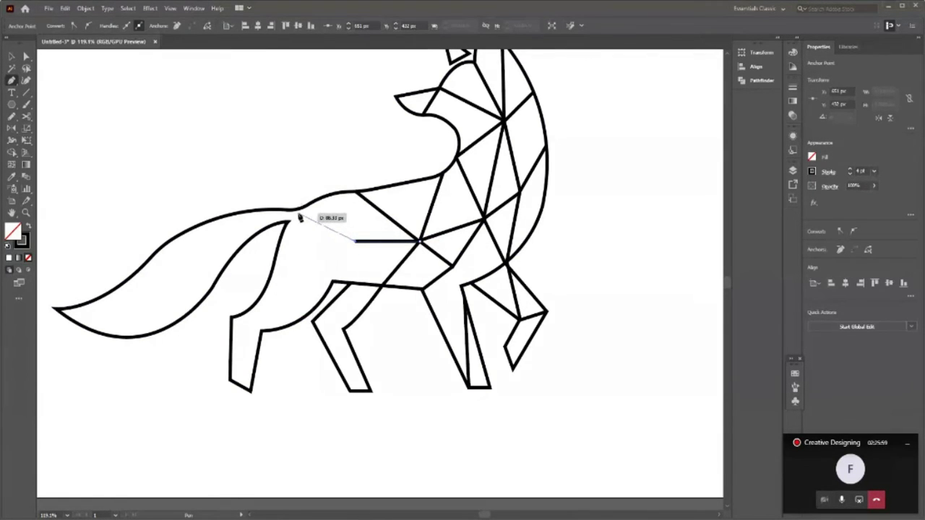
{"action": "left_click", "coordinate": [312, 203]}
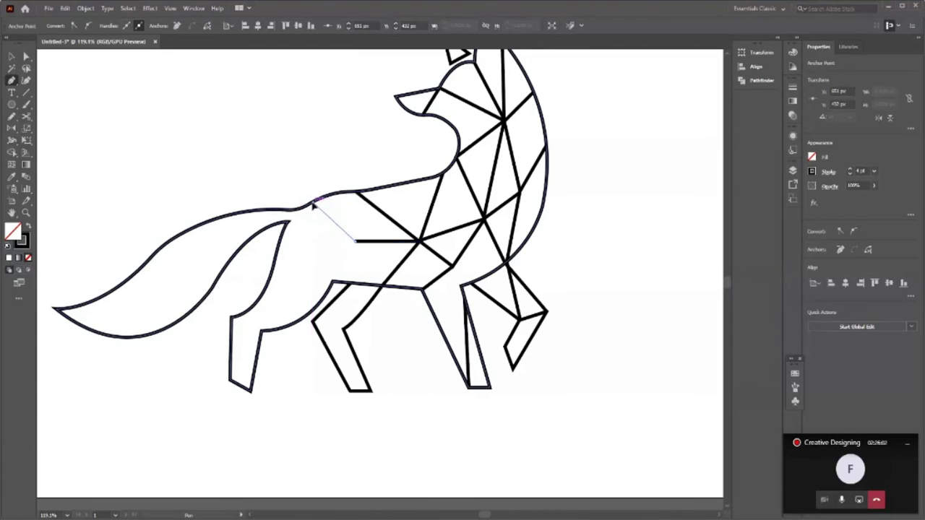
{"action": "key", "text": "Escape"}
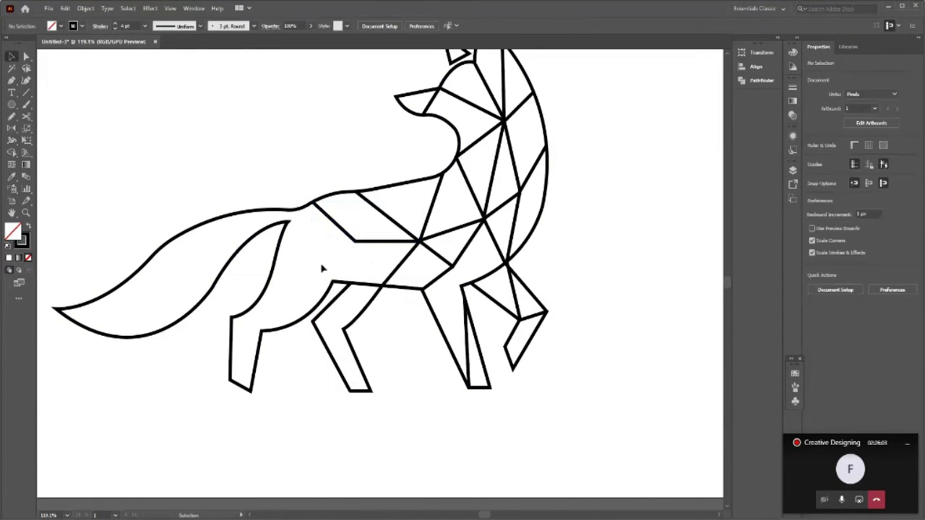
- Draw hip lines down toward the hind leg and back up to the back corner
{"action": "left_click", "coordinate": [354, 241]}
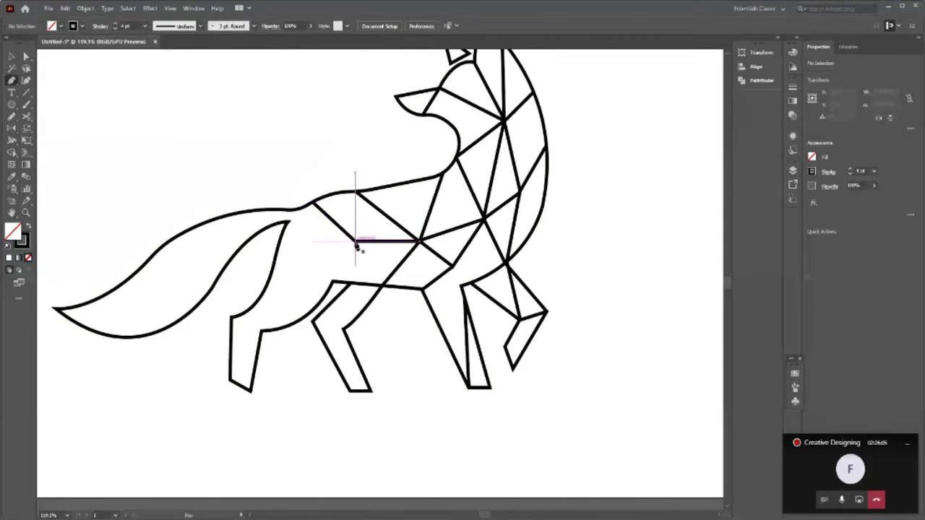
{"action": "left_click", "coordinate": [337, 279]}
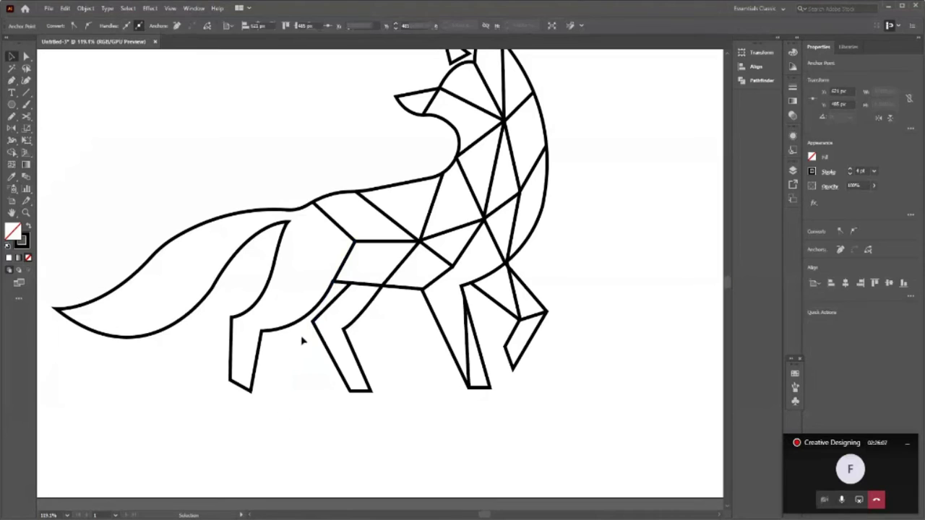
{"action": "left_click", "coordinate": [304, 340], "text": "ctrl"}
{"action": "key", "text": "p"}
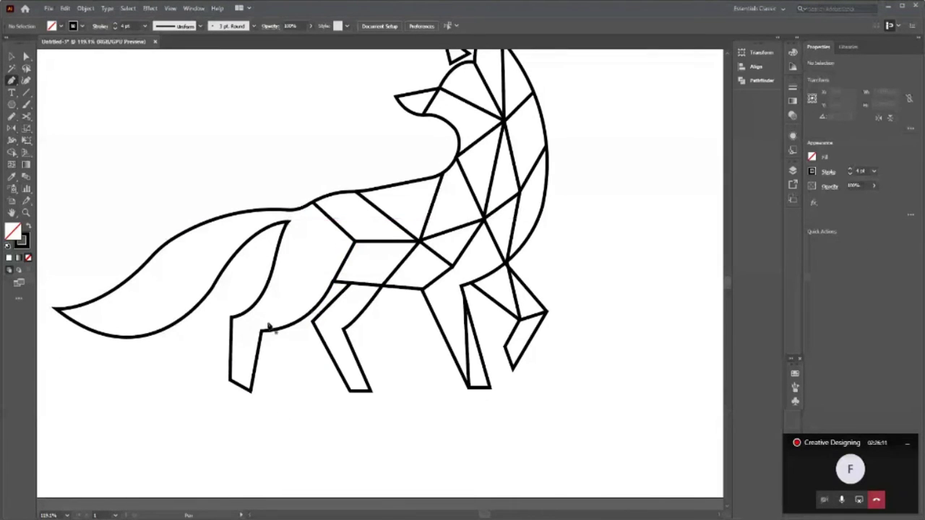
{"action": "left_click", "coordinate": [337, 280]}
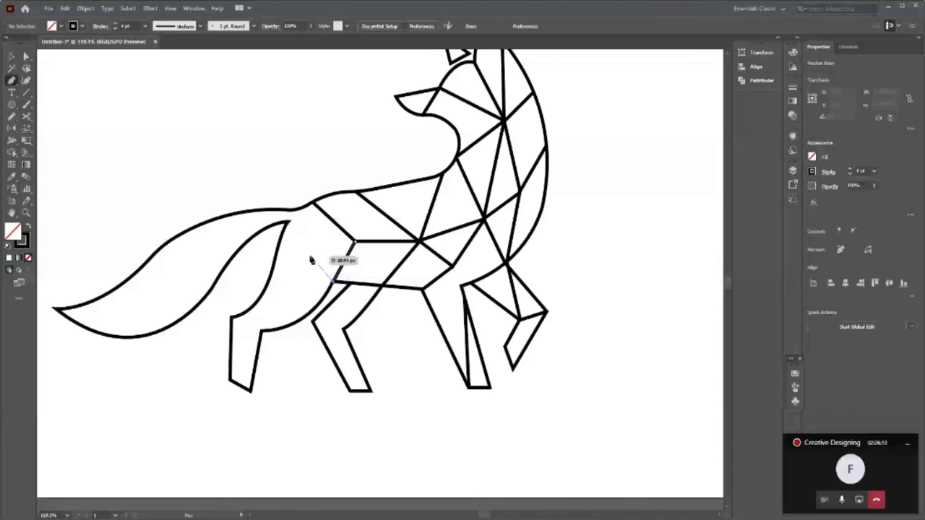
{"action": "left_click", "coordinate": [309, 254]}
{"action": "left_click", "coordinate": [312, 203]}
{"action": "left_click", "coordinate": [303, 265], "text": "ctrl"}
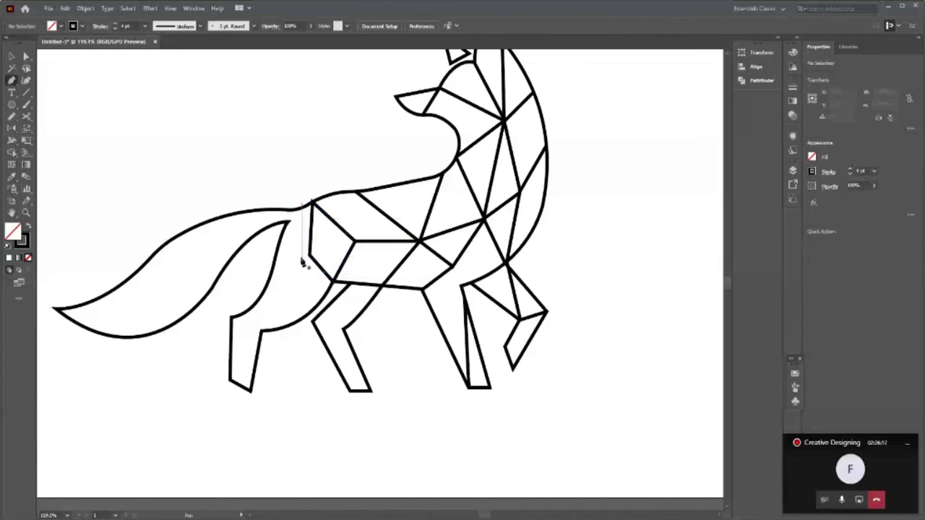
- Add a line from the new hip corner toward the rear thigh edge
{"action": "left_click", "coordinate": [310, 254]}
{"action": "left_click", "coordinate": [272, 272]}
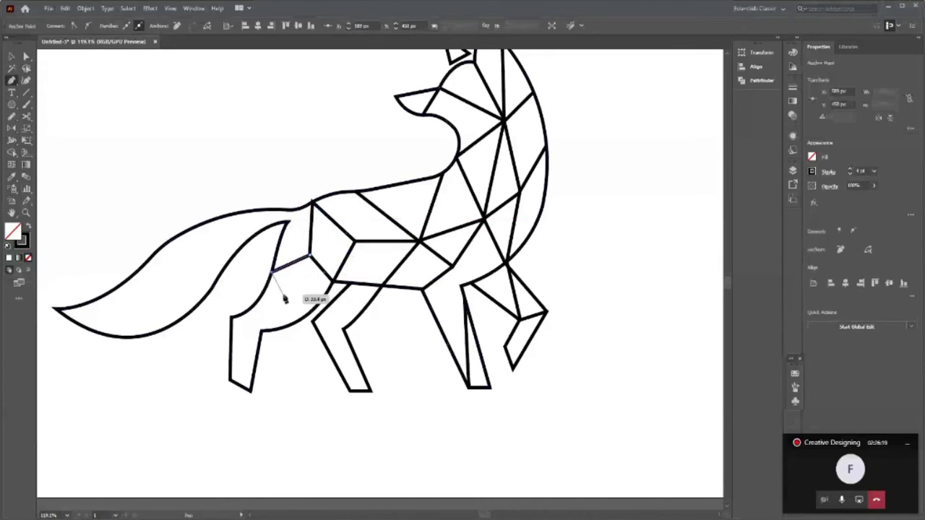
{"action": "left_click", "coordinate": [296, 373], "text": "ctrl"}
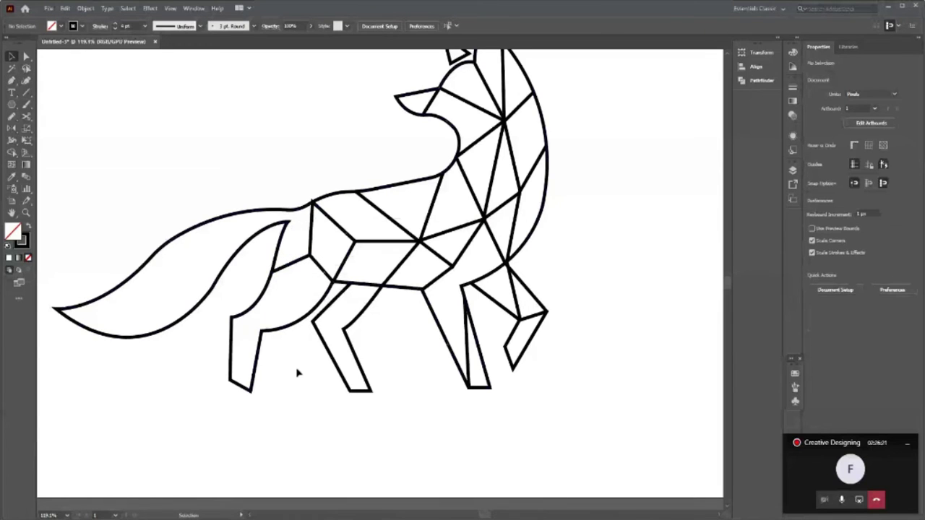
{"action": "key", "text": "p"}
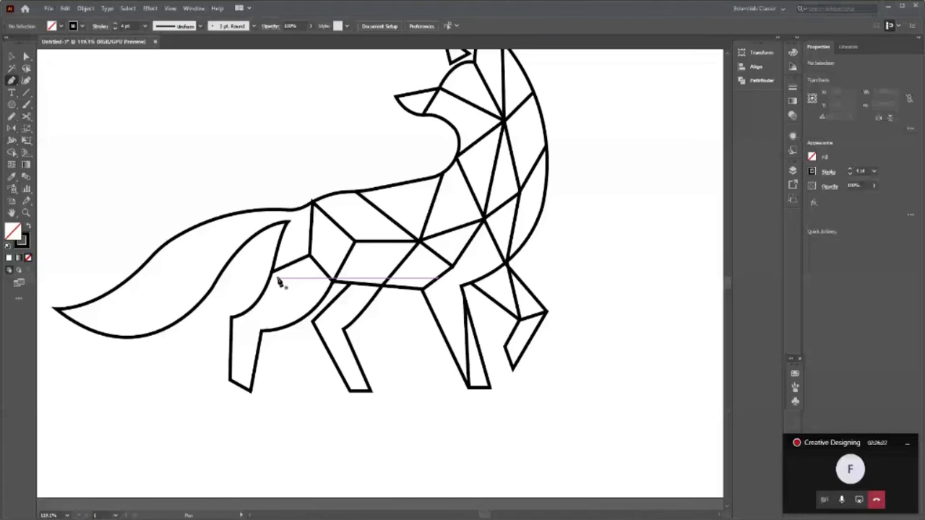
- Draw an angled facet line across the tail near its tip
{"action": "scroll", "coordinate": [260, 245], "scroll_direction": "up", "scroll_amount": 1}
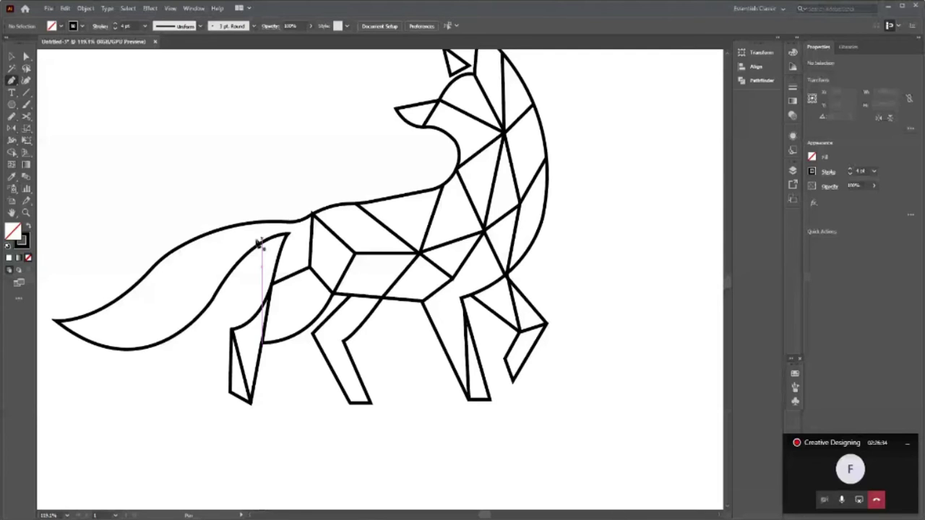
{"action": "left_click", "coordinate": [174, 333]}
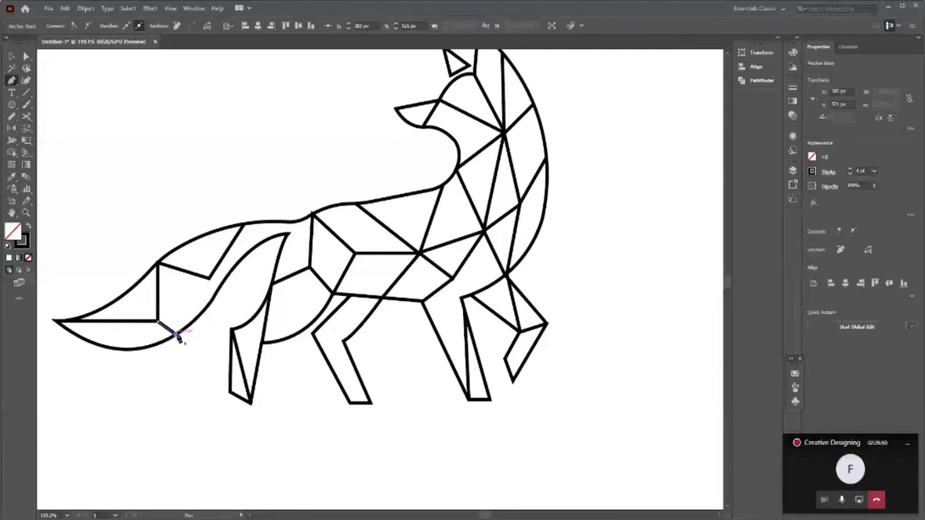
{"action": "left_click", "coordinate": [185, 297]}
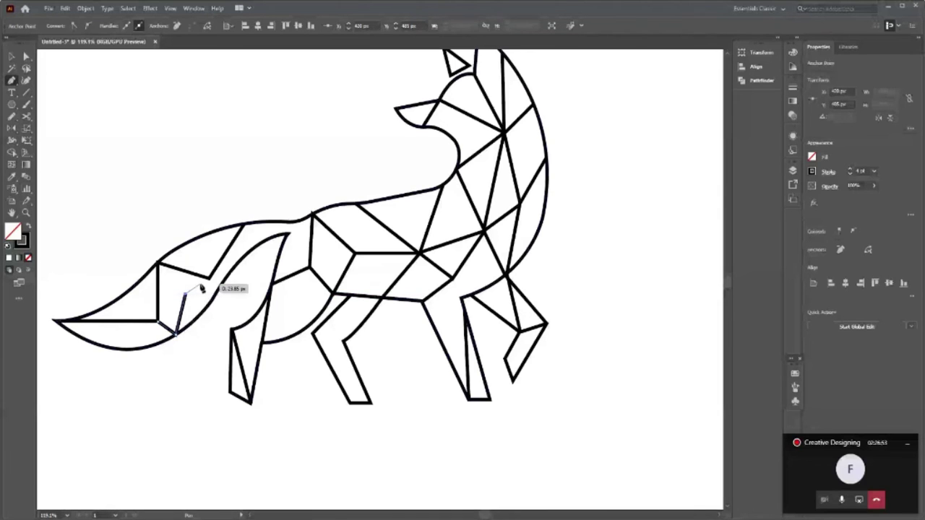
{"action": "left_click", "coordinate": [209, 279]}
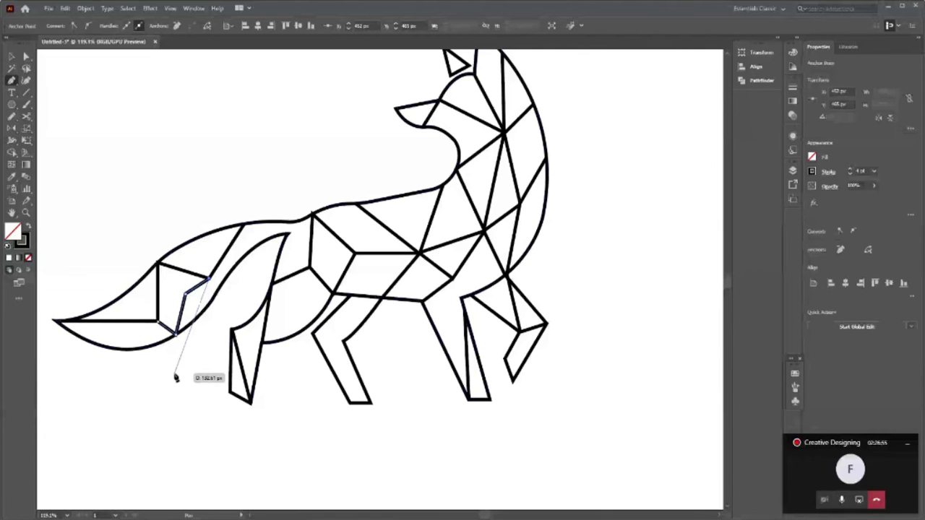
{"action": "left_click", "coordinate": [205, 305]}
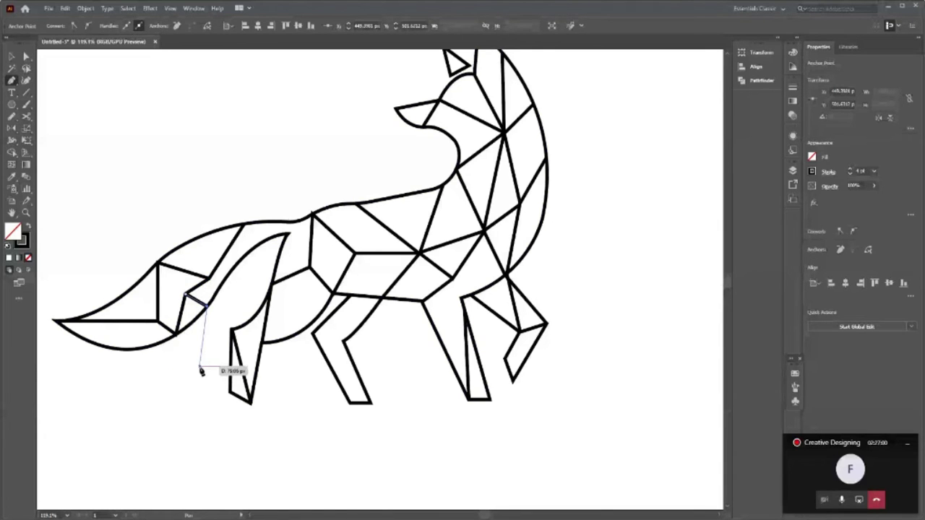
{"action": "key", "text": "Escape"}
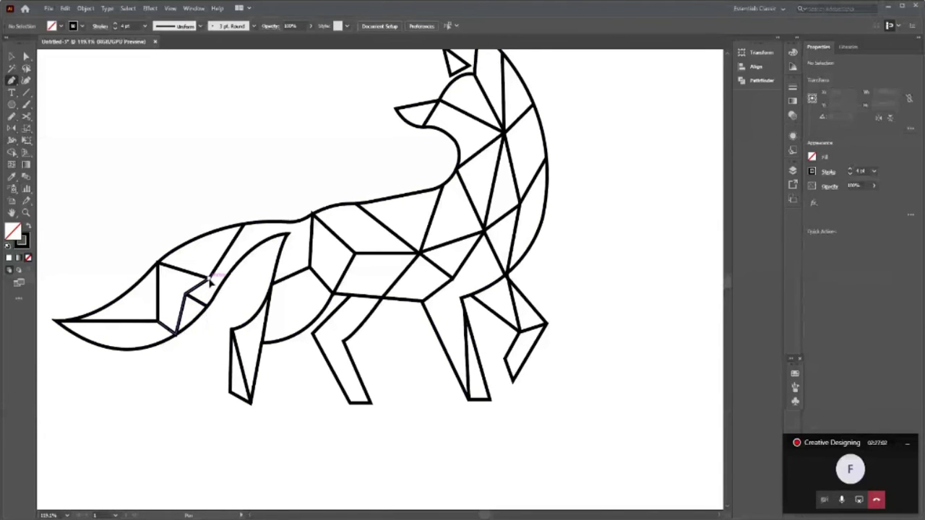
{"action": "left_click", "coordinate": [210, 279]}
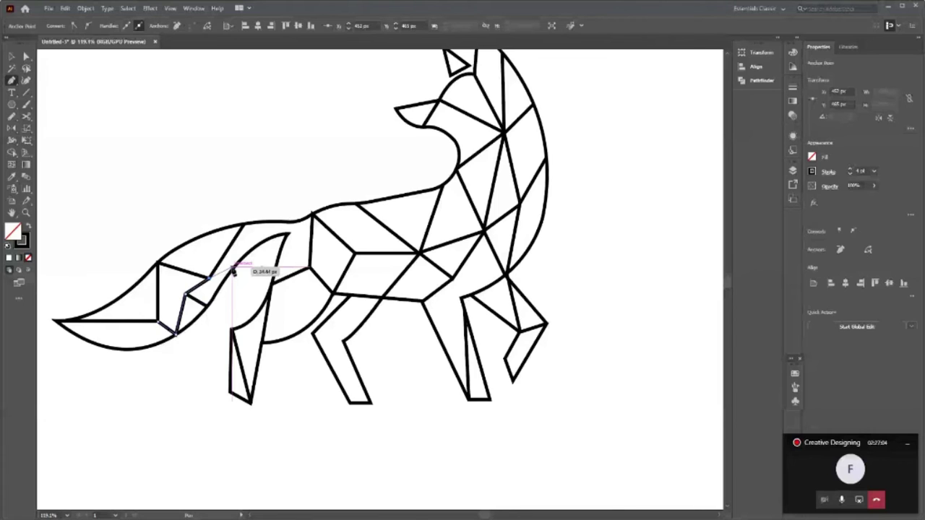
- Zoom out to see the whole fox
{"action": "key", "text": "Escape"}
{"action": "key", "text": "z"}
{"action": "left_click_drag", "start_coordinate": [274, 329], "coordinate": [240, 301]}
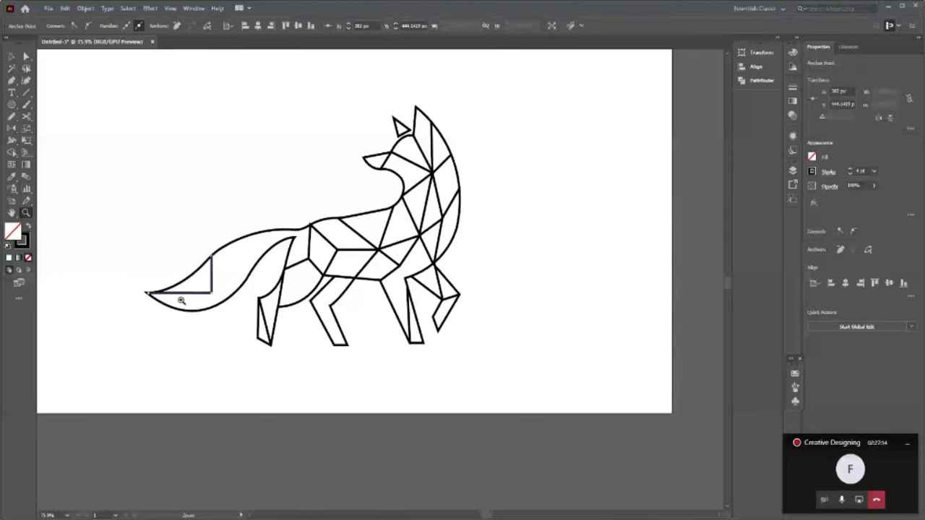
- Zoom into the tail and draw a diagonal facet line across it
{"action": "left_click_drag", "start_coordinate": [182, 300], "coordinate": [202, 301]}
{"action": "key", "text": "p"}
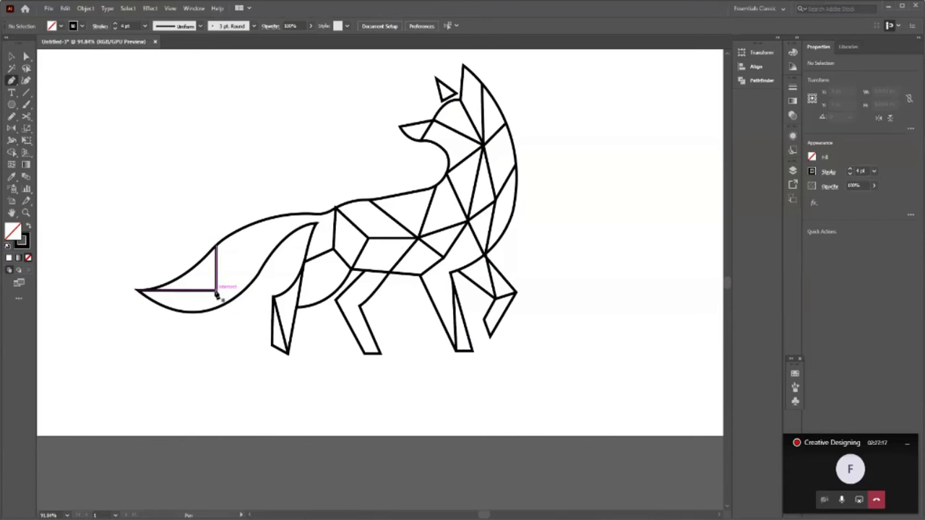
{"action": "left_click", "coordinate": [217, 294]}
{"action": "left_click", "coordinate": [217, 290]}
{"action": "left_click", "coordinate": [262, 221]}
{"action": "left_click", "coordinate": [285, 237]}
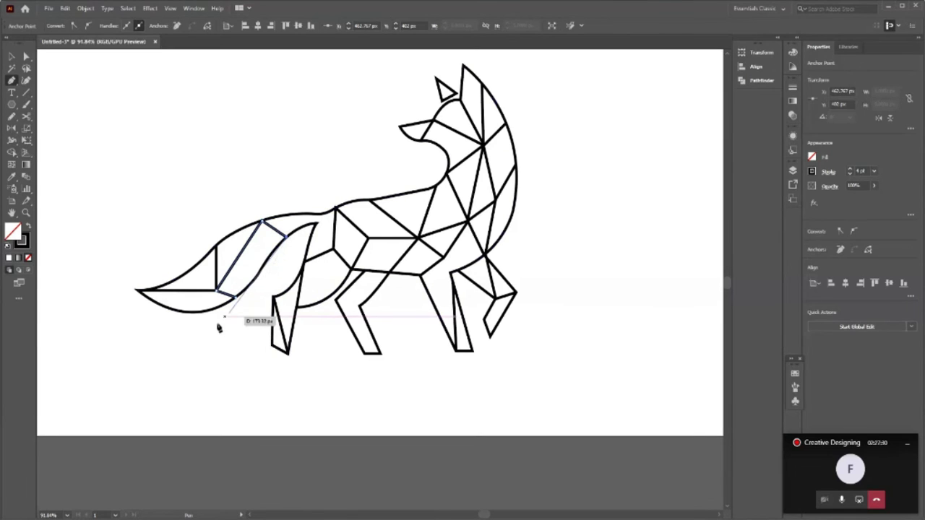
{"action": "key", "text": "v"}
{"action": "left_click", "coordinate": [208, 370]}
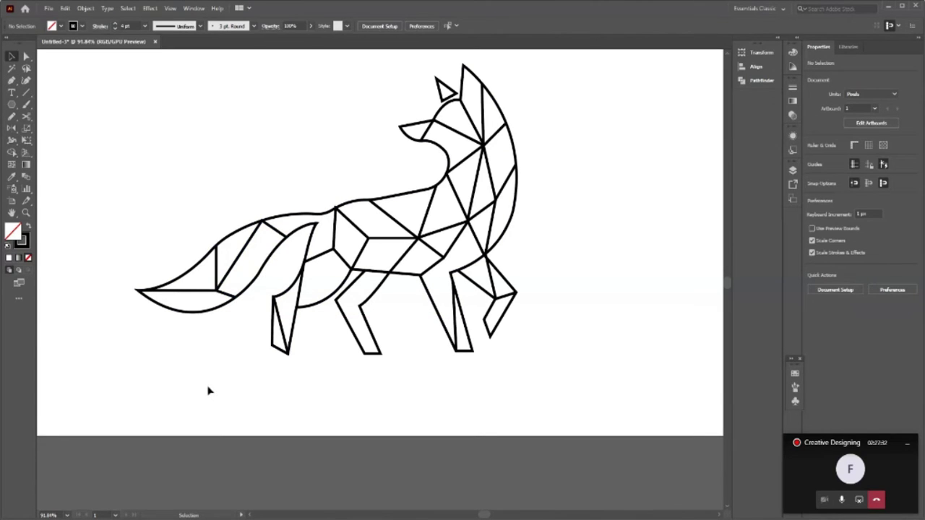
- Connect the tail diagonal down to the hind leg and start a line on the tail's underside
{"action": "scroll", "coordinate": [208, 391], "scroll_direction": "up", "scroll_amount": 1}
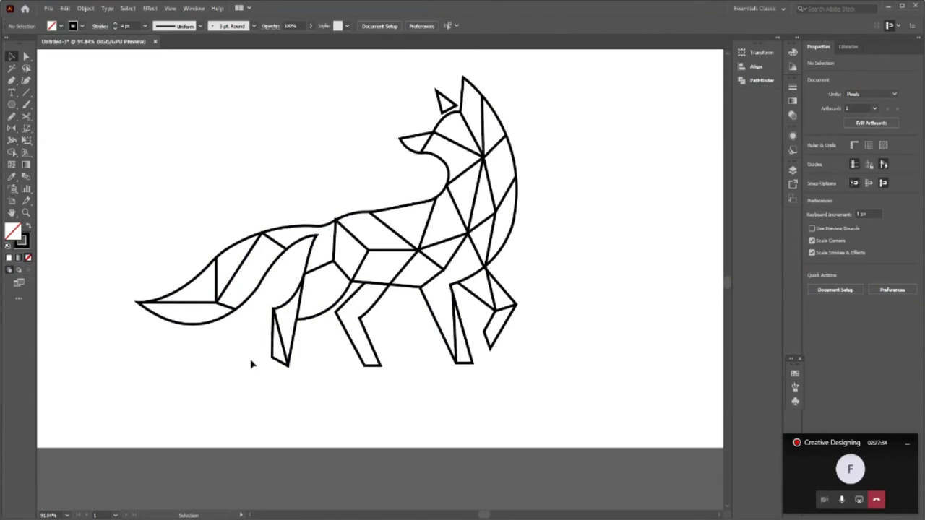
{"action": "key", "text": "p"}
{"action": "left_click", "coordinate": [281, 248]}
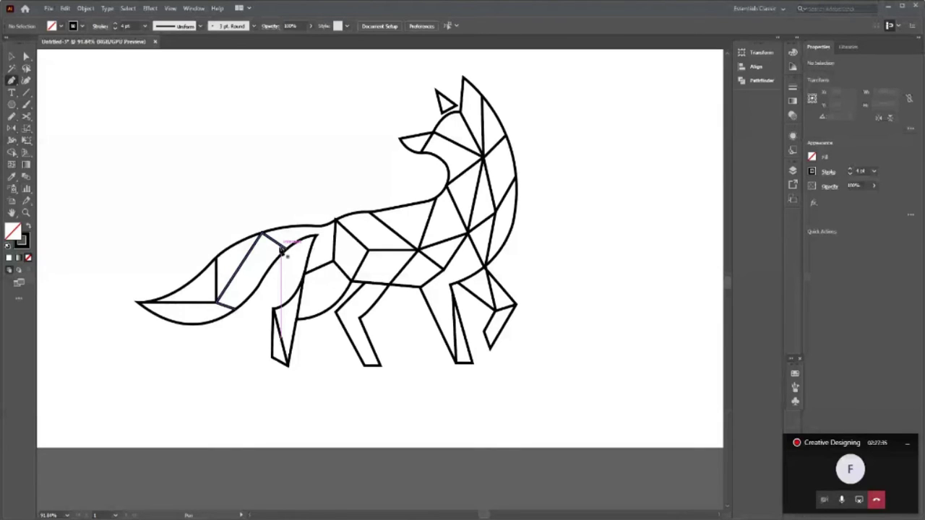
{"action": "left_click", "coordinate": [232, 307]}
{"action": "key", "text": "v"}
{"action": "left_click", "coordinate": [173, 362]}
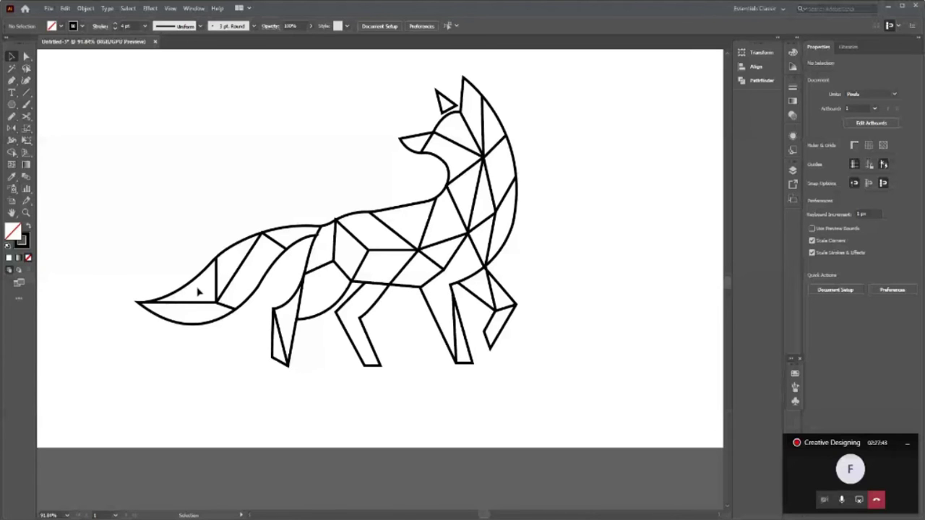
{"action": "key", "text": "p"}
{"action": "left_click", "coordinate": [194, 322]}
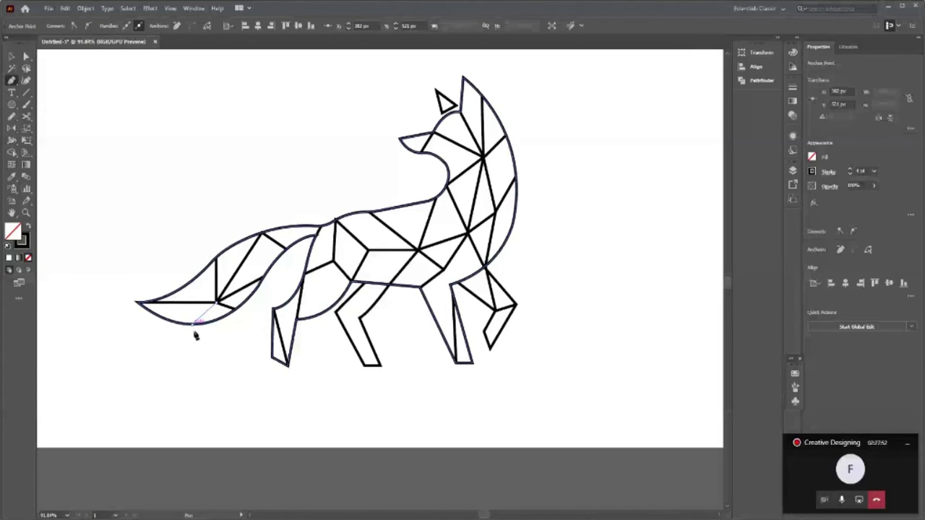
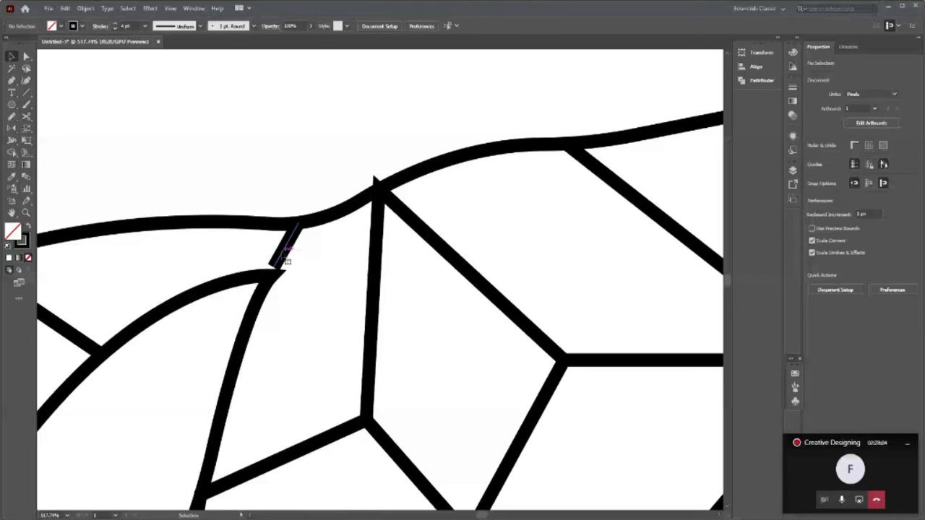
- Drag the short line's endpoint onto the fox's curved back outline
{"action": "key", "text": "a"}
{"action": "mouse_move", "coordinate": [287, 260]}
{"action": "left_mouse_down"}
{"action": "mouse_move", "coordinate": [309, 226]}
{"action": "mouse_move", "coordinate": [331, 215]}
{"action": "left_mouse_up"}
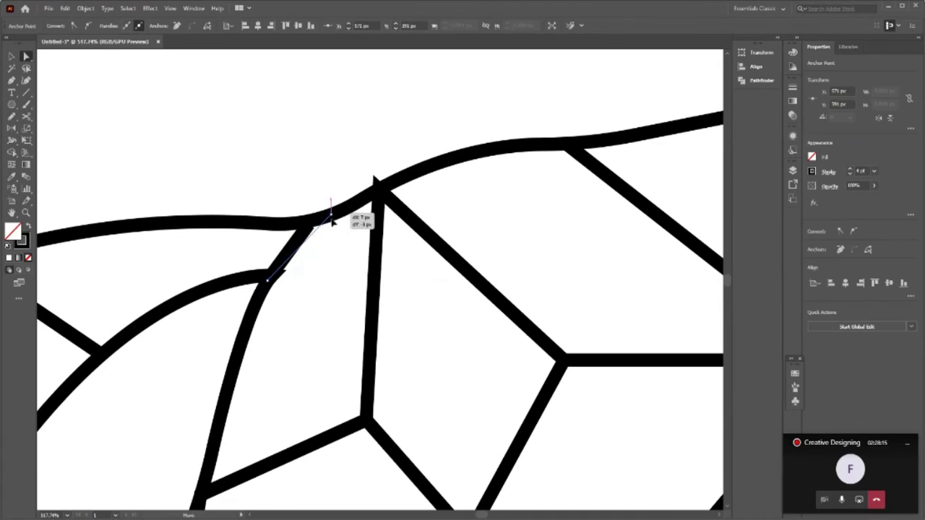
{"action": "left_click", "coordinate": [307, 289]}
{"action": "left_click_drag", "start_coordinate": [271, 283], "coordinate": [271, 282]}
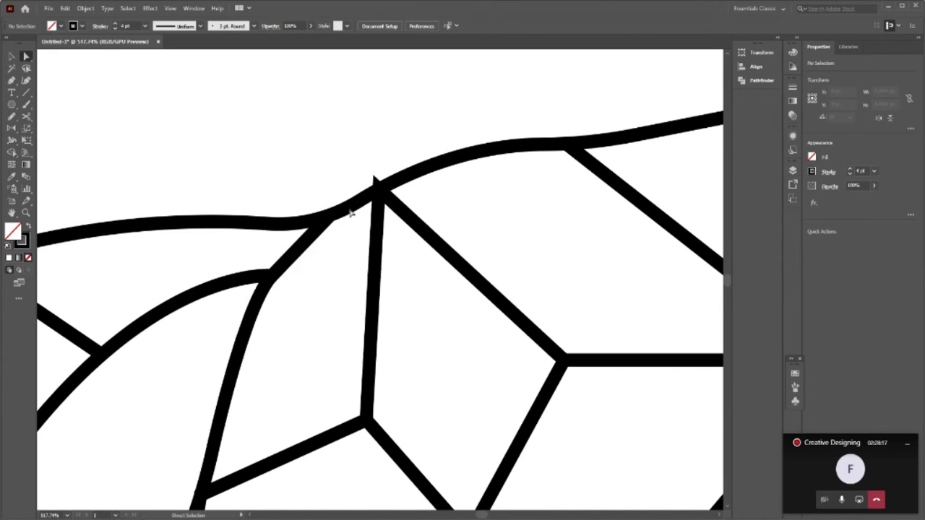
- Nudge the top anchor of the adjacent back-facet path slightly down
{"action": "key", "text": "v"}
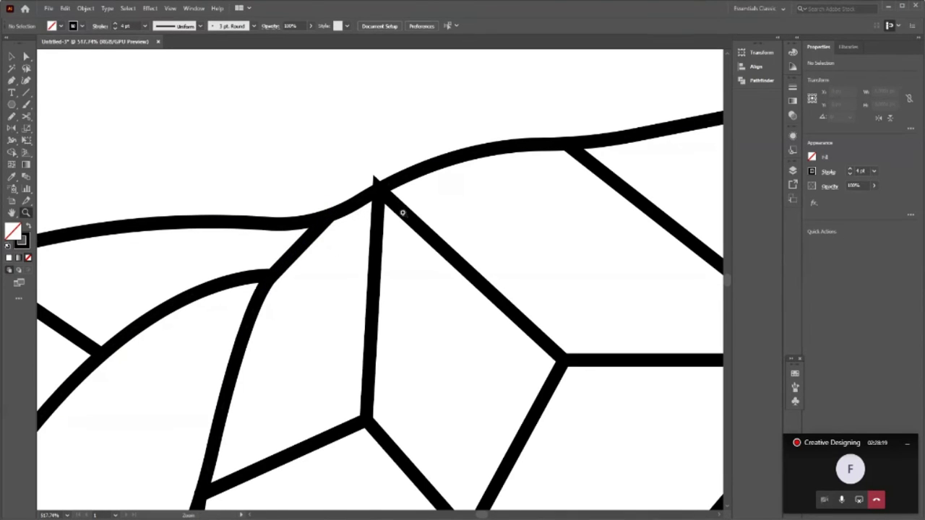
{"action": "left_click", "coordinate": [379, 191]}
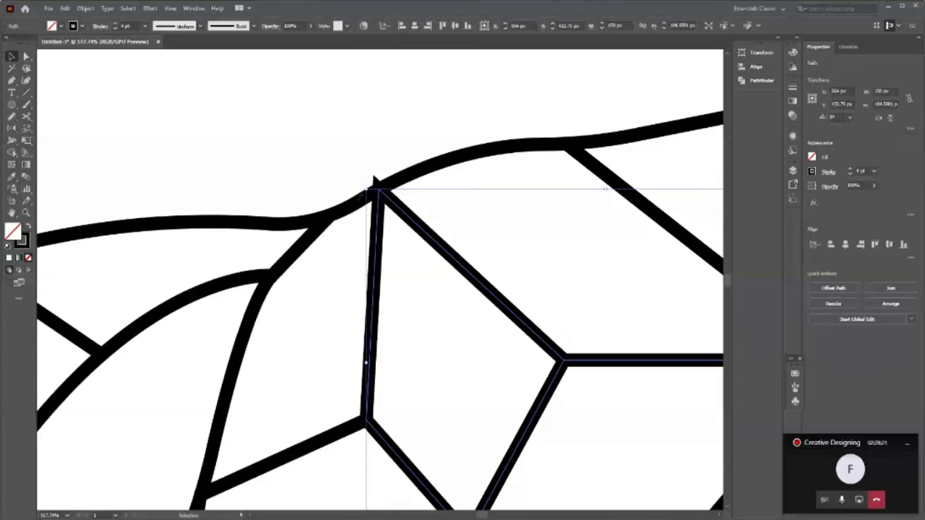
{"action": "key", "text": "a"}
{"action": "mouse_move", "coordinate": [379, 191]}
{"action": "left_mouse_down"}
{"action": "mouse_move", "coordinate": [382, 199]}
{"action": "mouse_move", "coordinate": [372, 188]}
{"action": "left_mouse_up"}
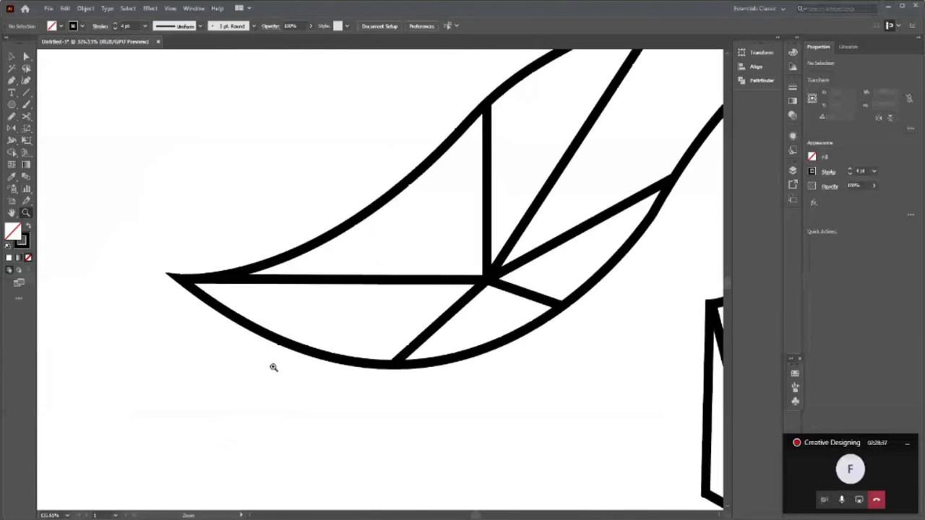
{"action": "left_click", "coordinate": [479, 371]}
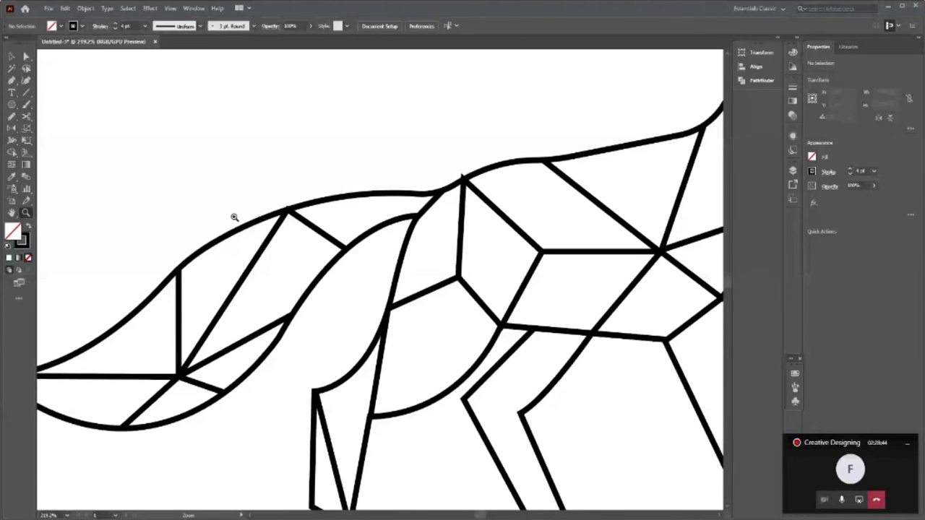
{"action": "left_click_drag", "start_coordinate": [234, 216], "coordinate": [145, 146]}
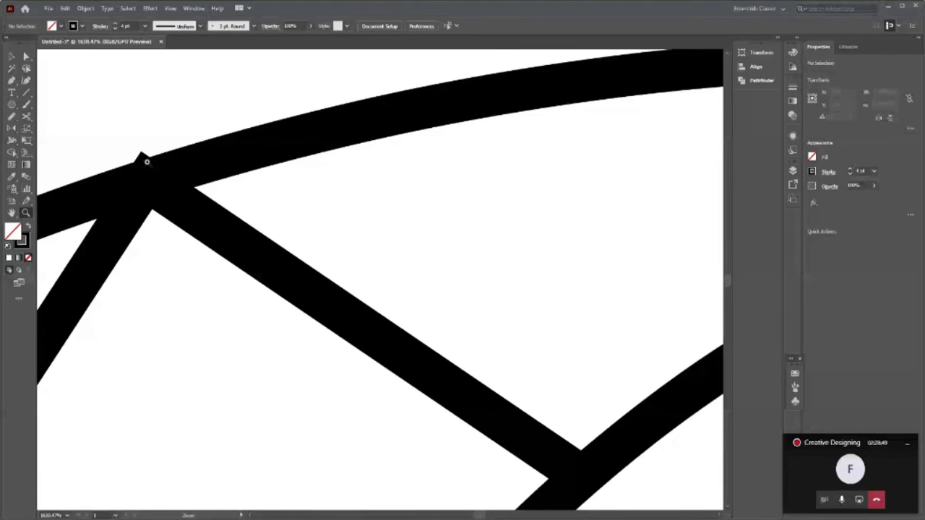
{"action": "left_click_drag", "start_coordinate": [198, 142], "coordinate": [66, 229]}
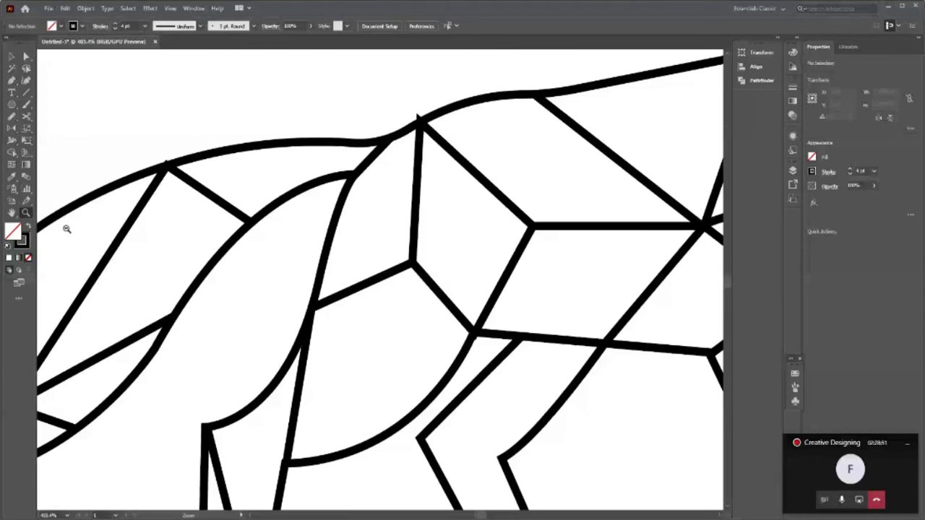
{"action": "key", "text": "ctrl+0"}
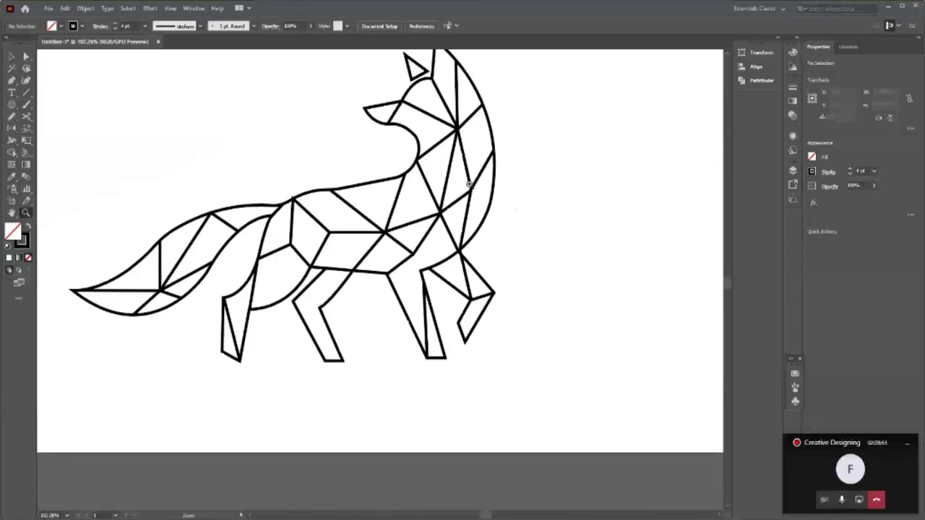
{"action": "scroll", "coordinate": [468, 184], "scroll_direction": "up", "scroll_amount": 2}
{"action": "left_click", "coordinate": [466, 169]}
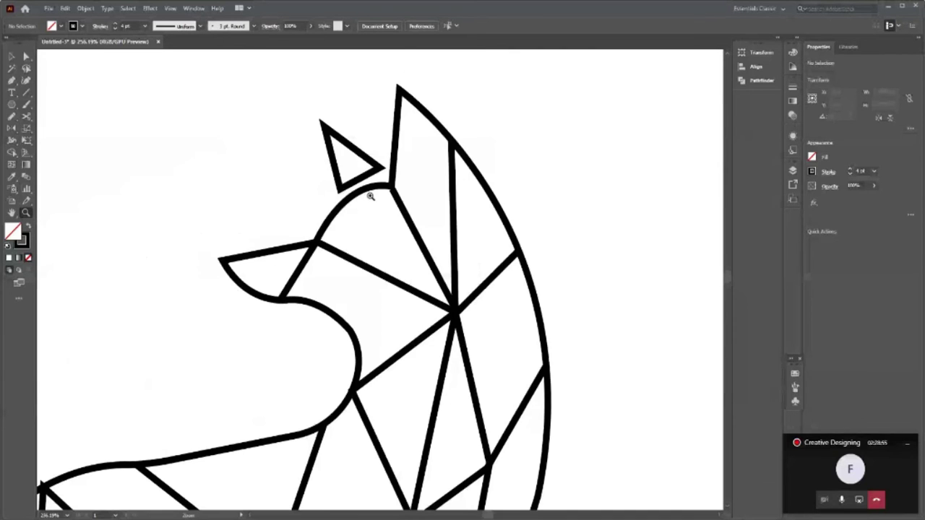
{"action": "mouse_move", "coordinate": [371, 196]}
{"action": "left_mouse_down"}
{"action": "mouse_move", "coordinate": [193, 191]}
{"action": "mouse_move", "coordinate": [341, 251]}
{"action": "mouse_move", "coordinate": [340, 369]}
{"action": "left_mouse_up"}
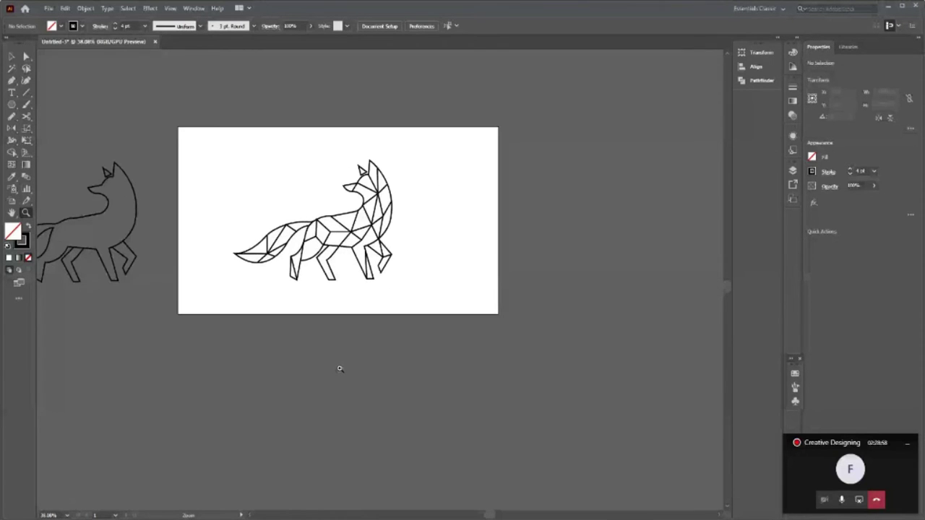
{"action": "key", "text": "v"}
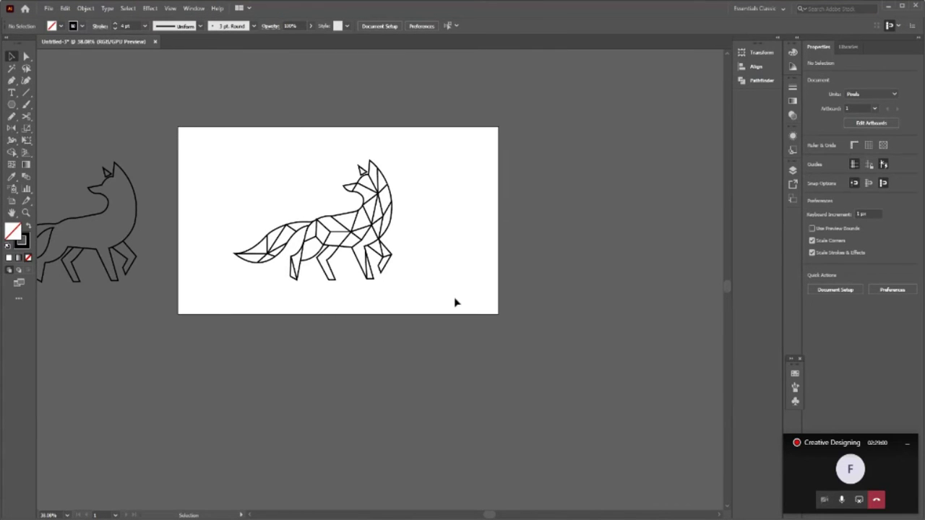
{"action": "key", "text": "z"}
{"action": "left_click_drag", "start_coordinate": [450, 313], "coordinate": [565, 397]}
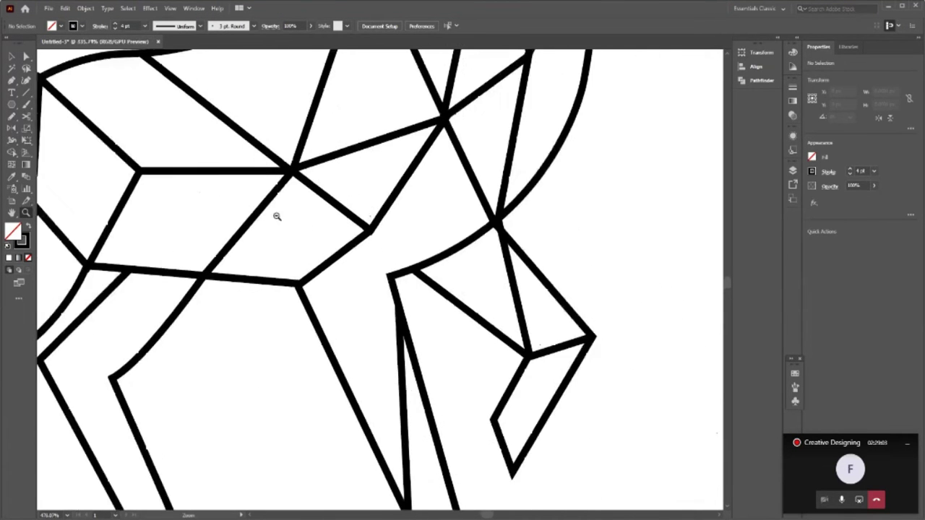
- Draw two straight Pen lines joining the chest joints to the top of the front leg
{"action": "left_click_drag", "start_coordinate": [354, 239], "coordinate": [397, 269]}
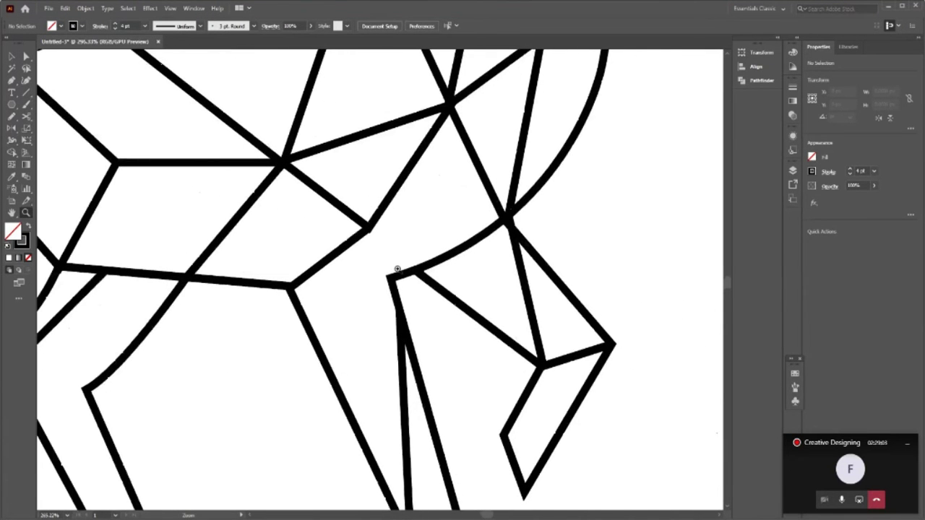
{"action": "key", "text": "p"}
{"action": "left_click", "coordinate": [368, 229]}
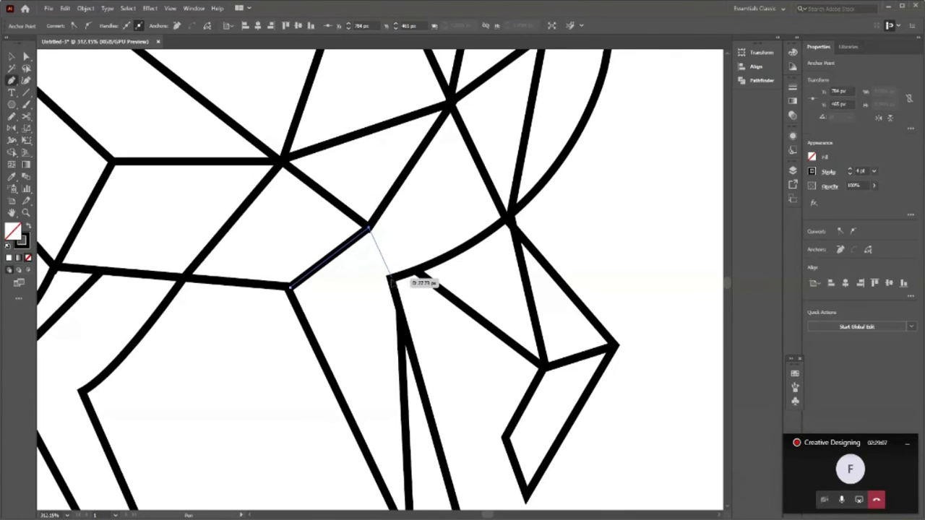
{"action": "left_click_drag", "start_coordinate": [391, 276], "coordinate": [367, 326]}
{"action": "left_click", "coordinate": [355, 361], "text": "ctrl"}
{"action": "key", "text": "z"}
{"action": "mouse_move", "coordinate": [433, 190]}
{"action": "left_mouse_down"}
{"action": "mouse_move", "coordinate": [220, 261]}
{"action": "mouse_move", "coordinate": [74, 423]}
{"action": "left_mouse_up"}
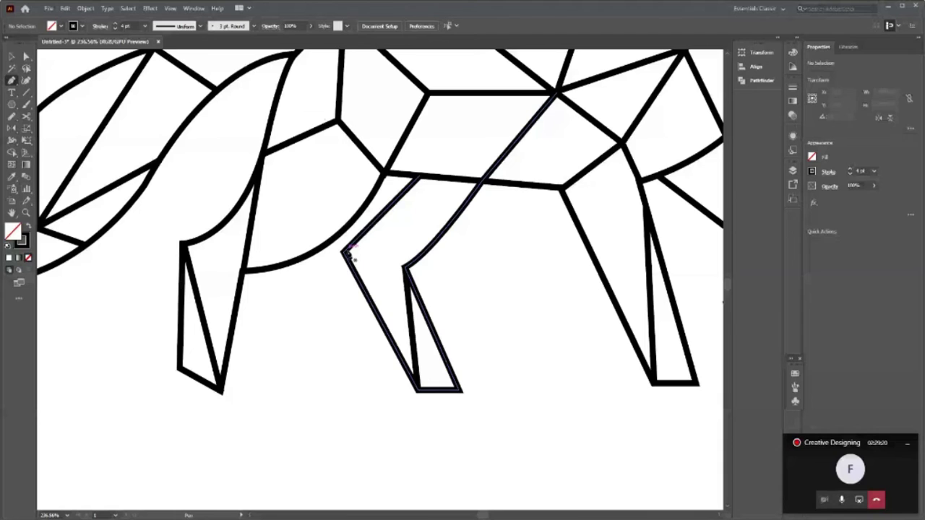
{"action": "left_click", "coordinate": [346, 252]}
{"action": "key", "text": "z"}
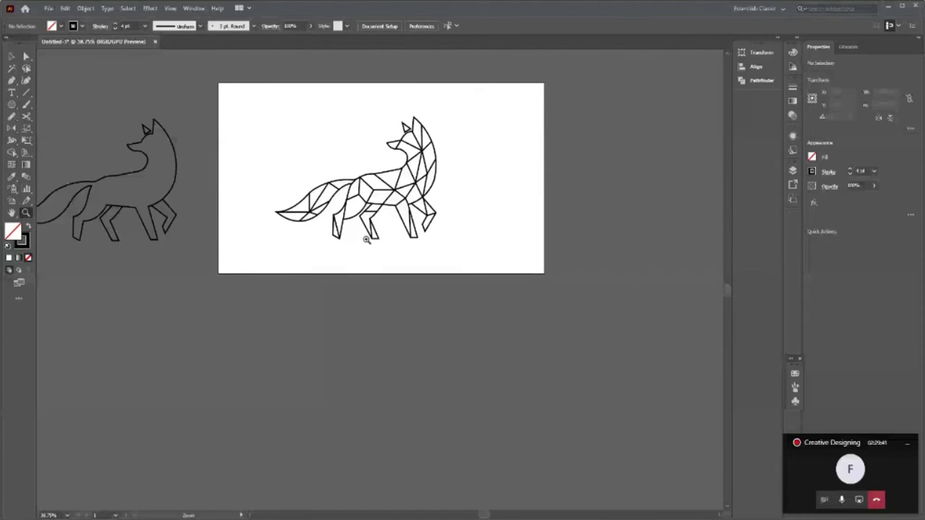
- Zoom in on the fox and marquee-select all of its facet paths
{"action": "left_click_drag", "start_coordinate": [404, 190], "coordinate": [597, 353]}
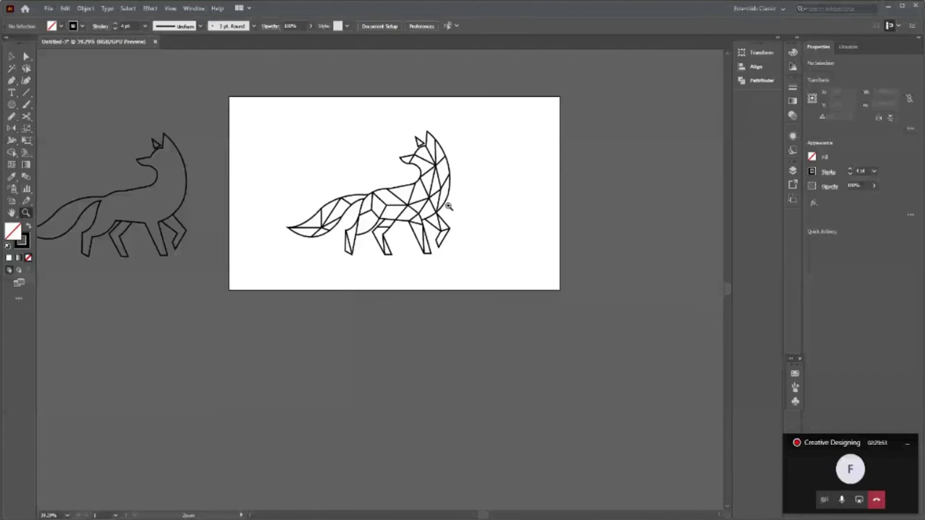
{"action": "left_click", "coordinate": [495, 209]}
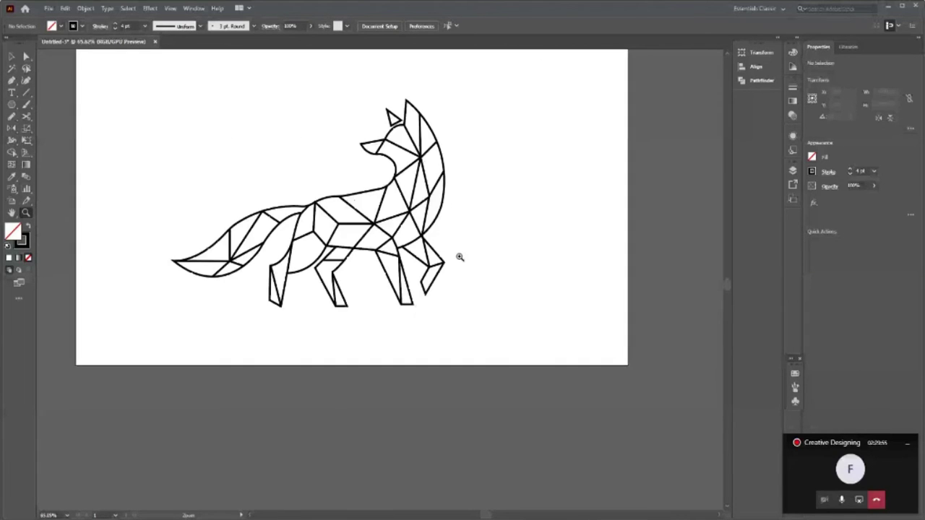
{"action": "mouse_move", "coordinate": [440, 187]}
{"action": "left_mouse_down"}
{"action": "mouse_move", "coordinate": [500, 274]}
{"action": "mouse_move", "coordinate": [388, 265]}
{"action": "mouse_move", "coordinate": [227, 357]}
{"action": "left_mouse_up"}
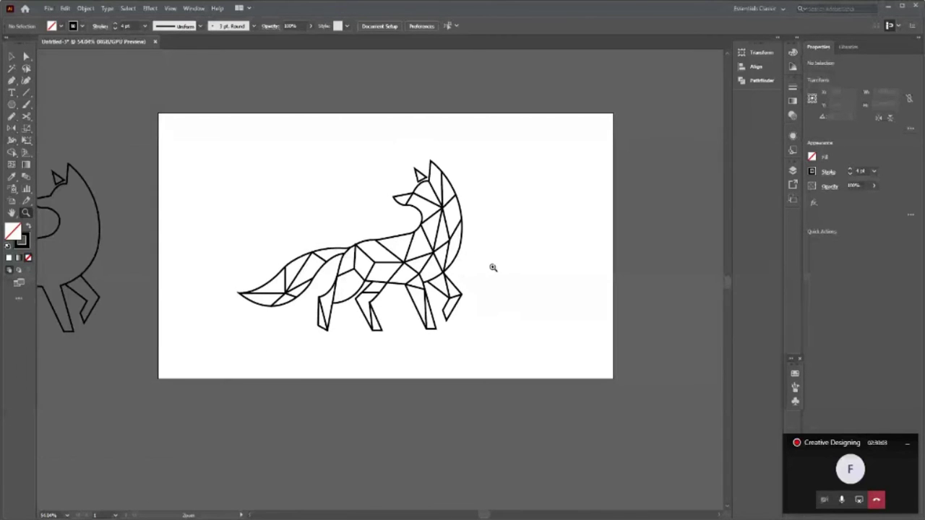
{"action": "key", "text": "v"}
{"action": "left_click_drag", "start_coordinate": [224, 126], "coordinate": [498, 378]}
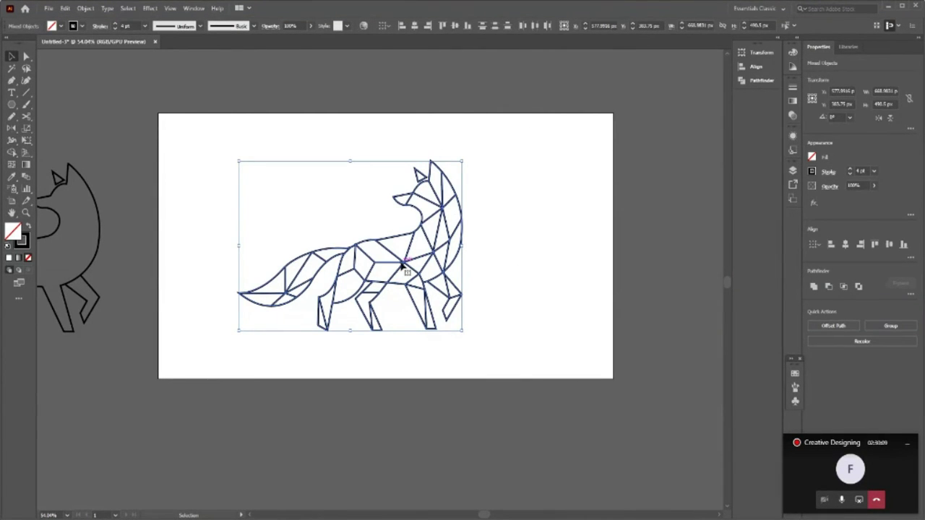
- Alt-drag a copy of the fox above the artboard and nudge it up
{"action": "left_click_drag", "start_coordinate": [403, 266], "coordinate": [357, 45]}
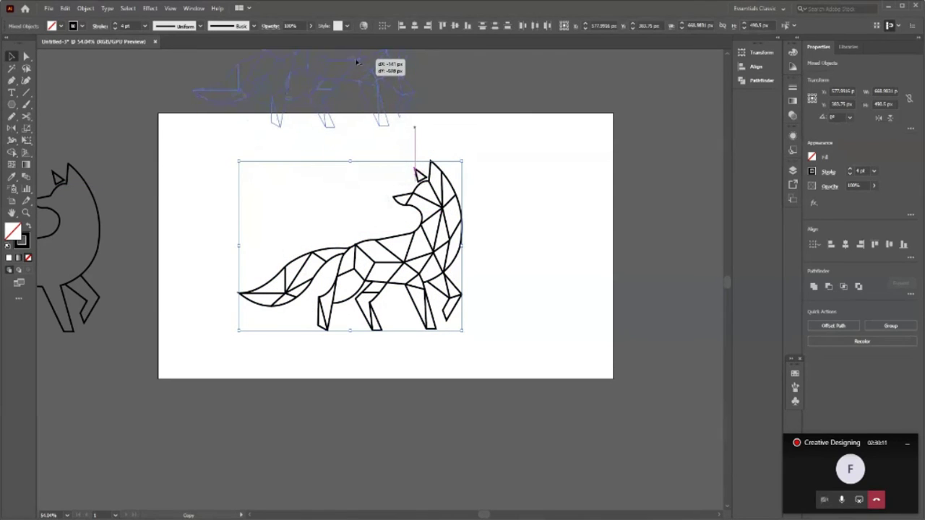
{"action": "left_click_drag", "start_coordinate": [356, 44], "coordinate": [356, 61]}
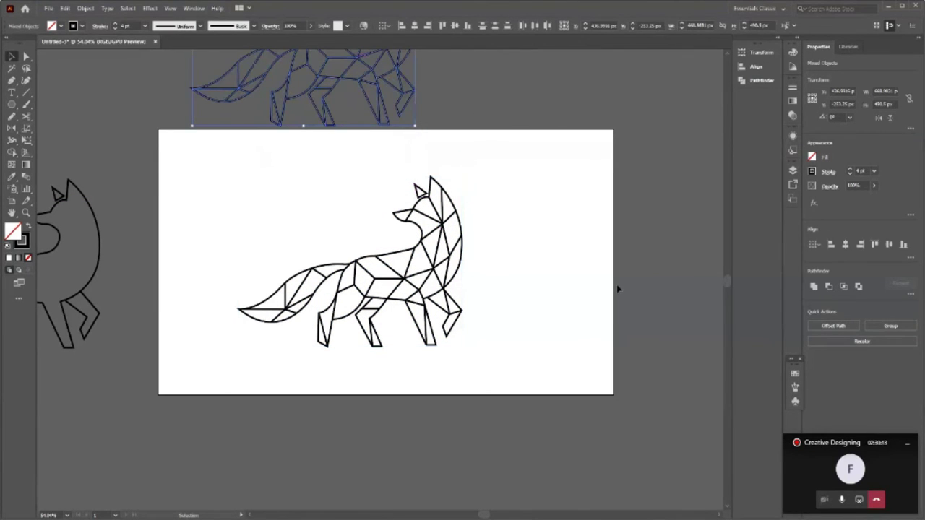
{"action": "key", "text": "shift+Up"}
{"action": "key", "text": "shift+Up"}
{"action": "key", "text": "shift+Up"}
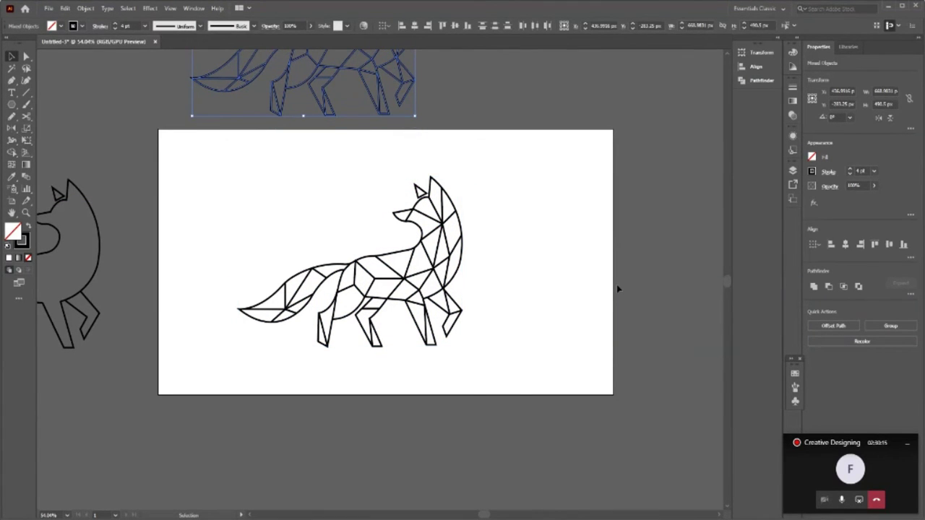
{"action": "left_click", "coordinate": [526, 323]}
- Zoom in on the original fox and select all its paths
{"action": "key", "text": "z"}
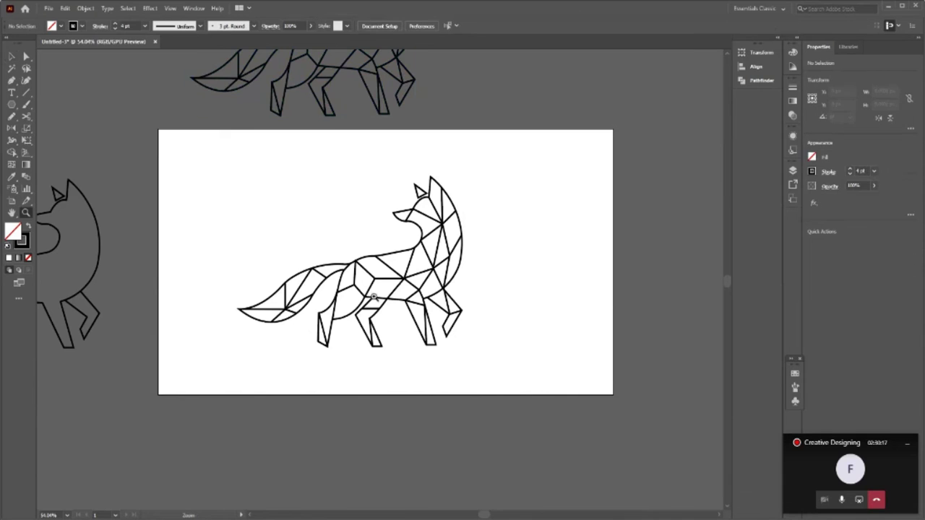
{"action": "left_click", "coordinate": [370, 297]}
{"action": "left_click", "coordinate": [453, 378]}
{"action": "key", "text": "v"}
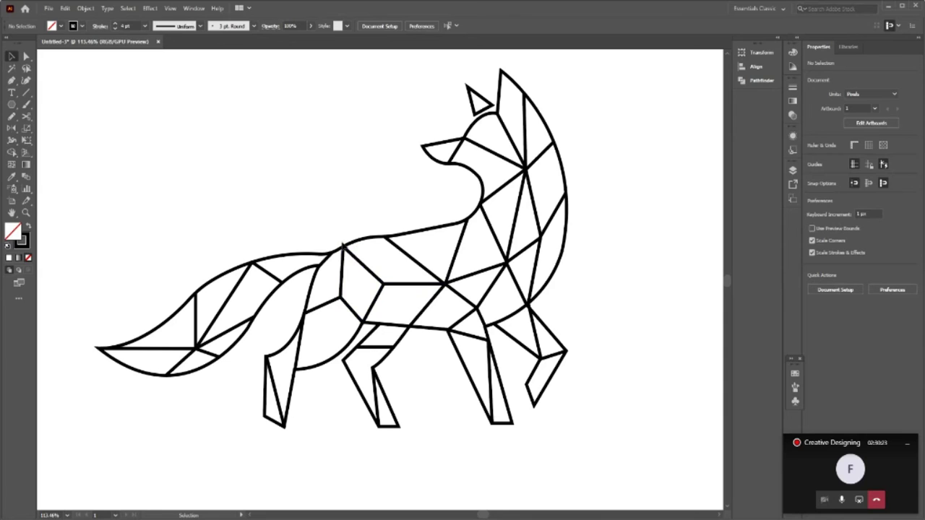
{"action": "left_click_drag", "start_coordinate": [81, 61], "coordinate": [603, 463]}
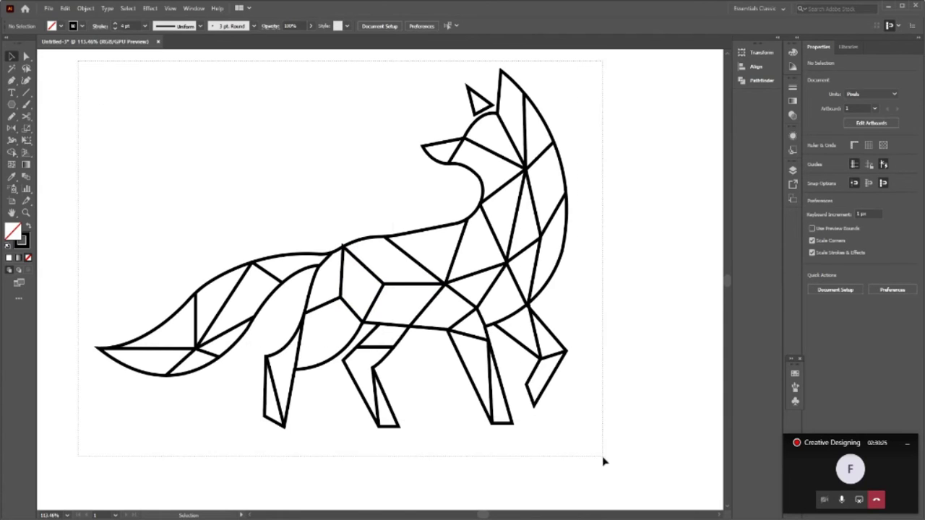
- Give the fox's 4 pt strokes round caps, trying the inside, outside and centre Align Stroke options
{"action": "left_click", "coordinate": [793, 87]}
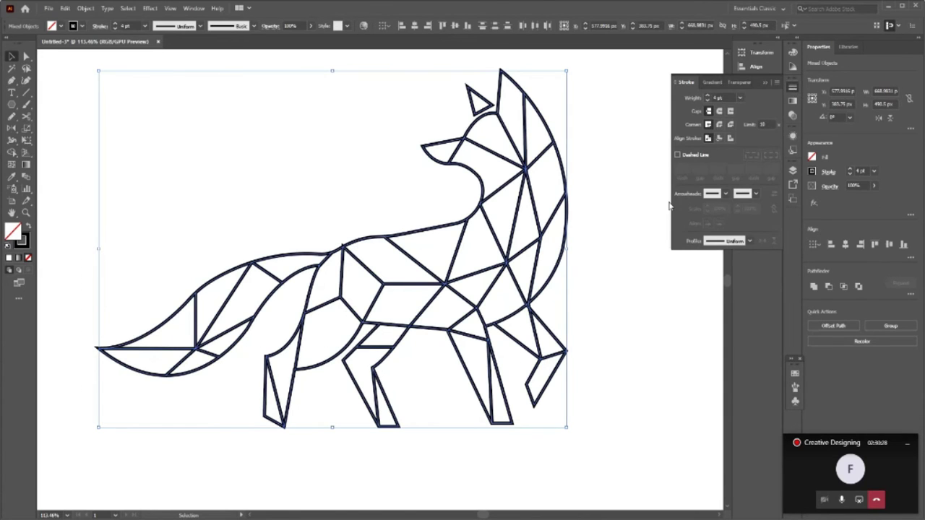
{"action": "left_click", "coordinate": [720, 113]}
{"action": "left_click", "coordinate": [708, 113]}
{"action": "left_click", "coordinate": [721, 138]}
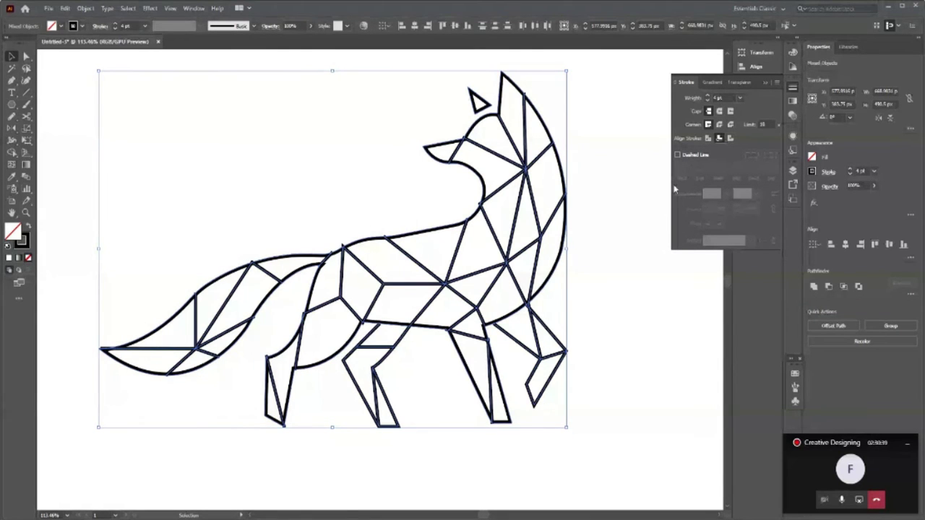
{"action": "left_click", "coordinate": [730, 138]}
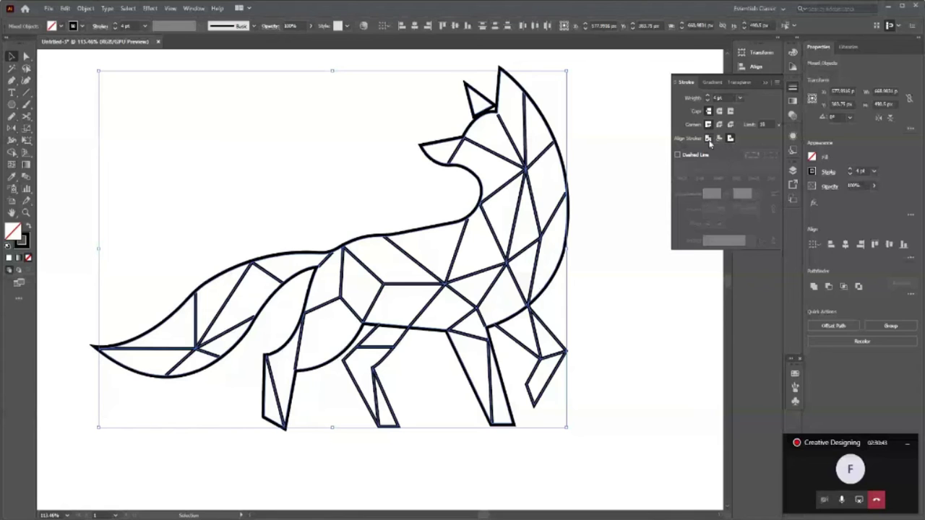
{"action": "left_click", "coordinate": [708, 138]}
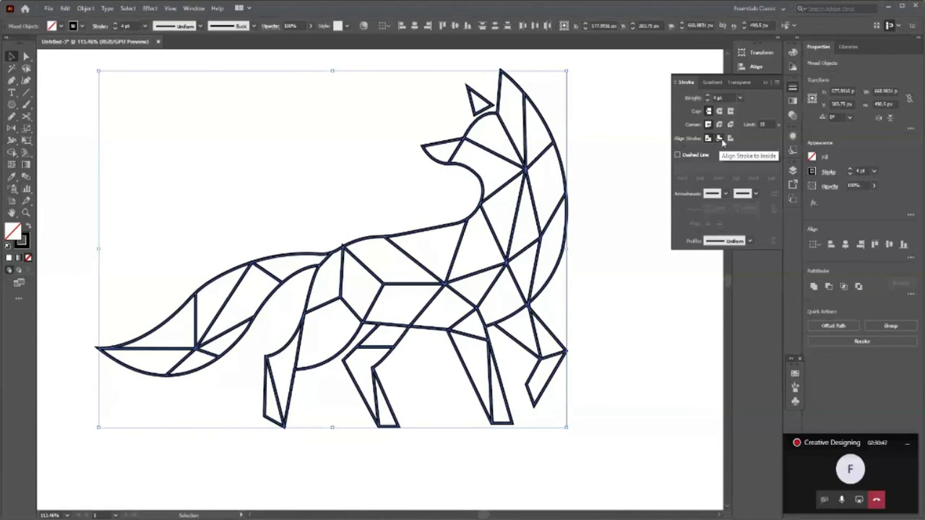
{"action": "left_click", "coordinate": [722, 139]}
{"action": "left_click", "coordinate": [719, 111]}
{"action": "left_click", "coordinate": [720, 138]}
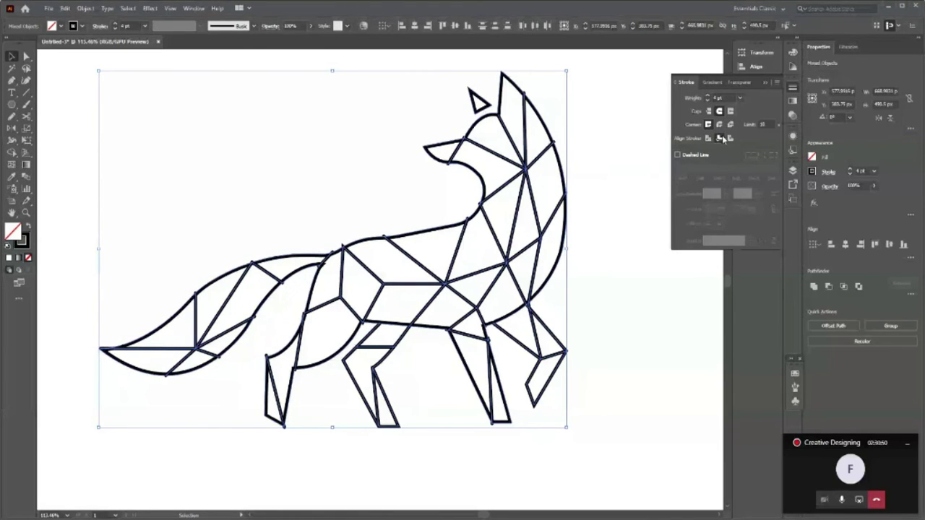
{"action": "left_click", "coordinate": [730, 138]}
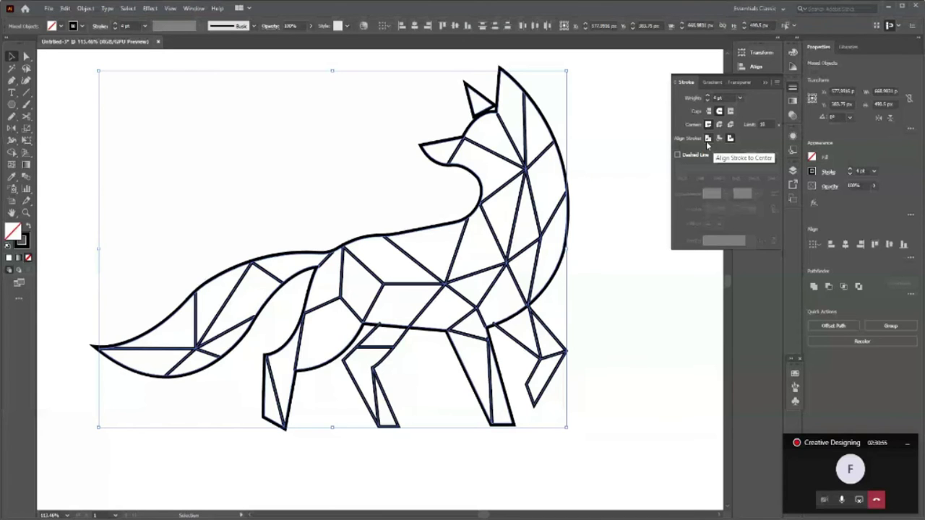
- Select all fox paths and set the stroke Corner to Round Join
{"action": "key", "text": "z"}
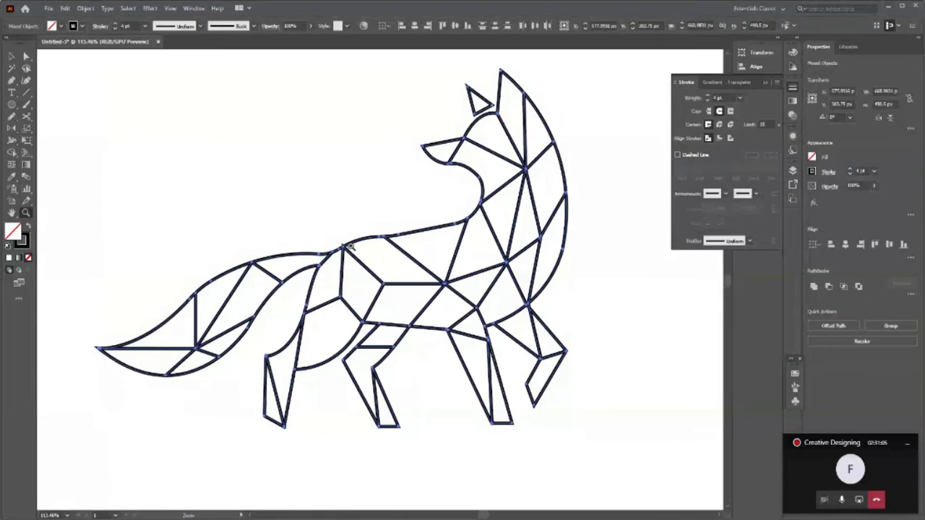
{"action": "left_click", "coordinate": [352, 246]}
{"action": "key", "text": "ctrl+a"}
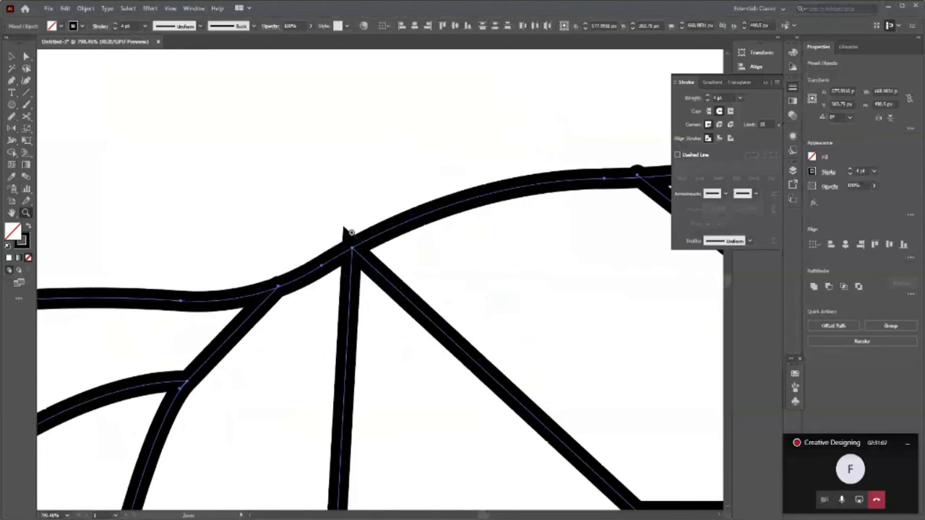
{"action": "left_click", "coordinate": [720, 125]}
{"action": "left_click", "coordinate": [720, 124]}
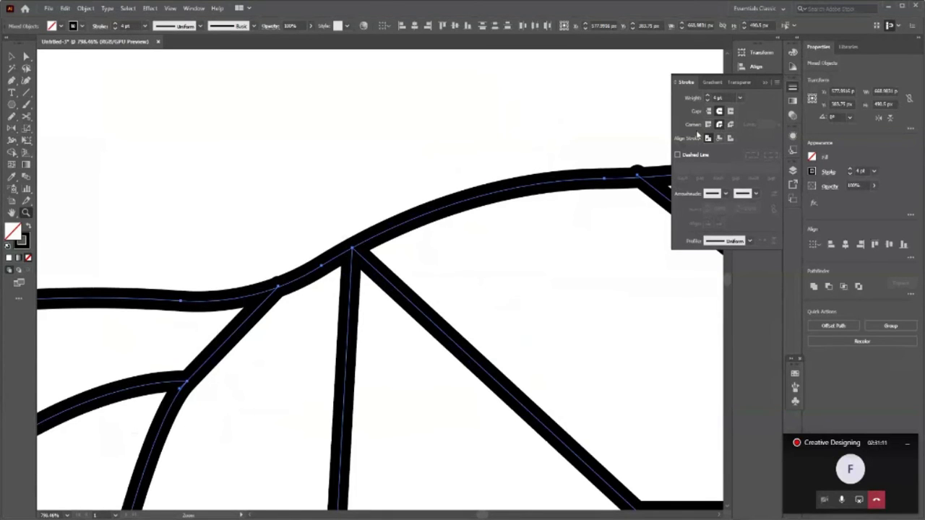
{"action": "left_click", "coordinate": [708, 125]}
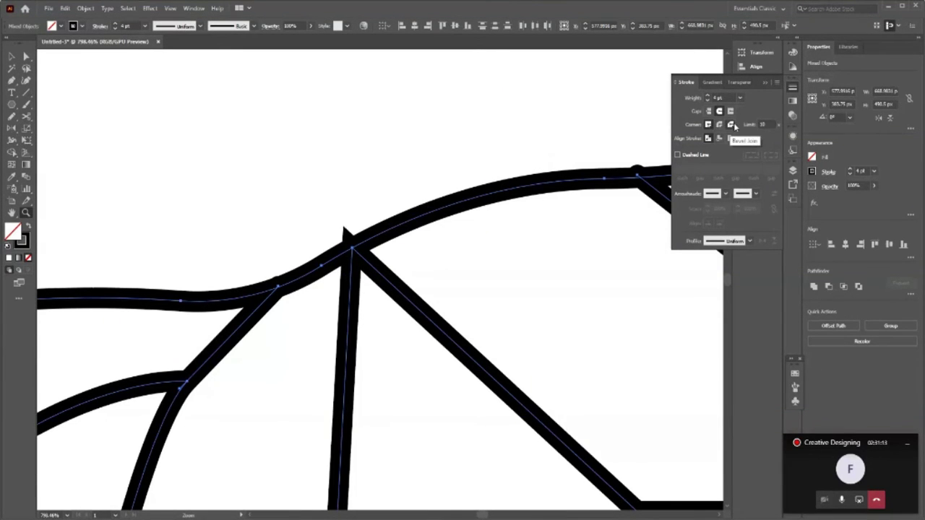
{"action": "left_click", "coordinate": [719, 126]}
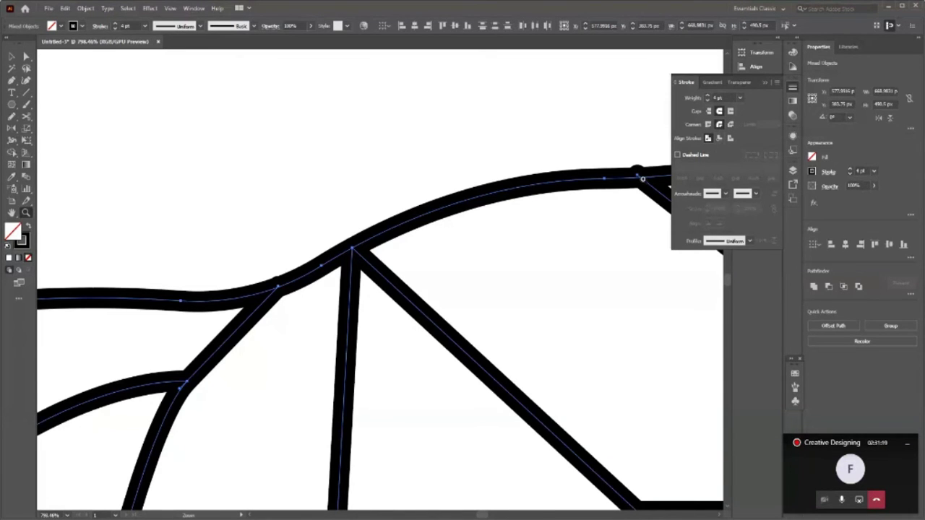
{"action": "scroll", "coordinate": [498, 153], "scroll_direction": "down", "scroll_amount": 5}
{"action": "scroll", "coordinate": [572, 140], "scroll_direction": "up", "scroll_amount": 3}
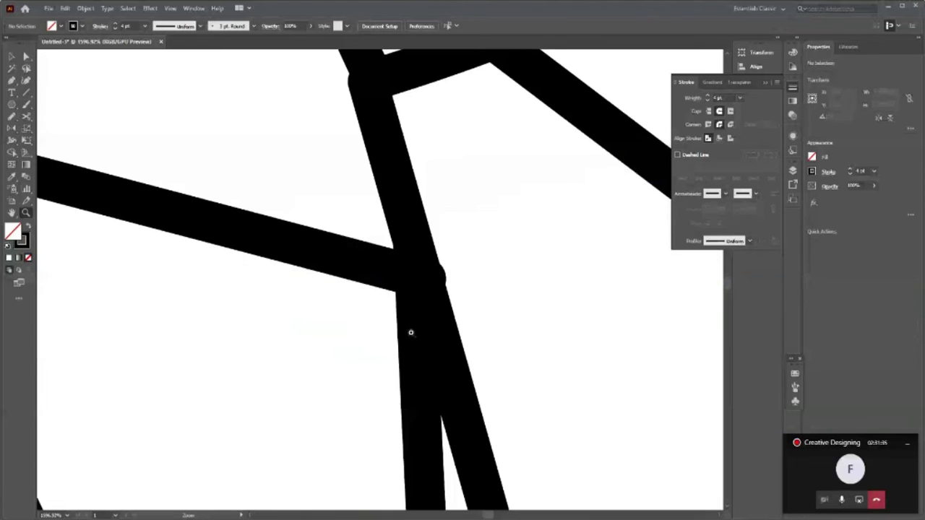
{"action": "key", "text": "v"}
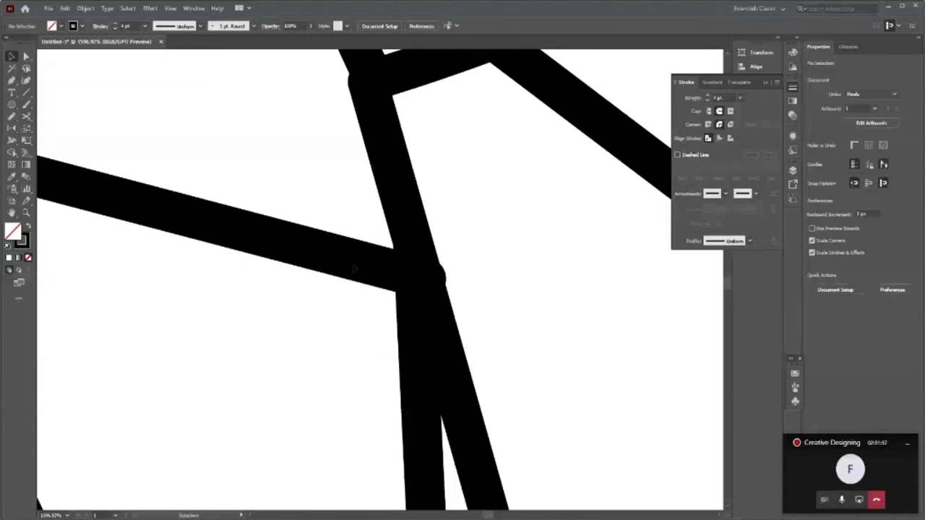
{"action": "left_click", "coordinate": [427, 279]}
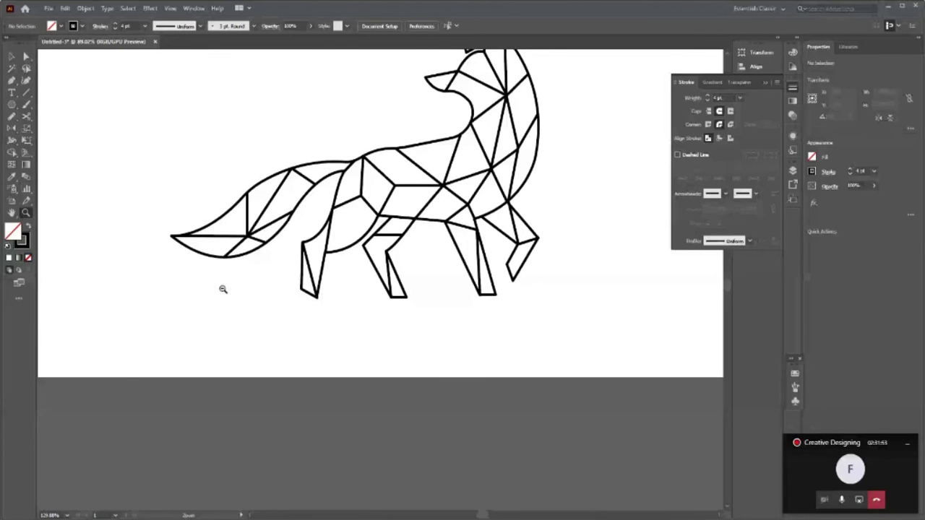
{"action": "left_click_drag", "start_coordinate": [401, 452], "coordinate": [407, 339]}
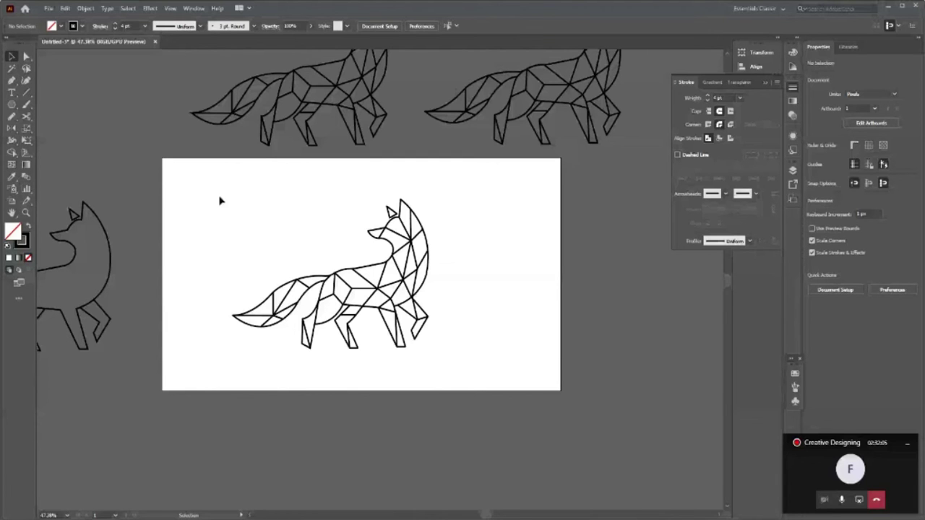
- Give the line-art fox an orange stroke
{"action": "left_click_drag", "start_coordinate": [220, 201], "coordinate": [289, 274]}
{"action": "left_click", "coordinate": [73, 26]}
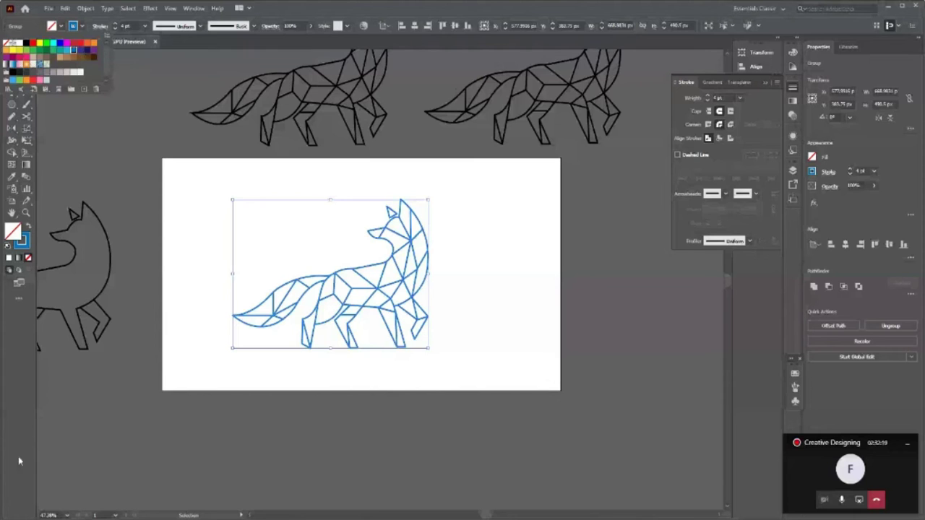
{"action": "left_click", "coordinate": [93, 43]}
{"action": "left_click", "coordinate": [496, 335]}
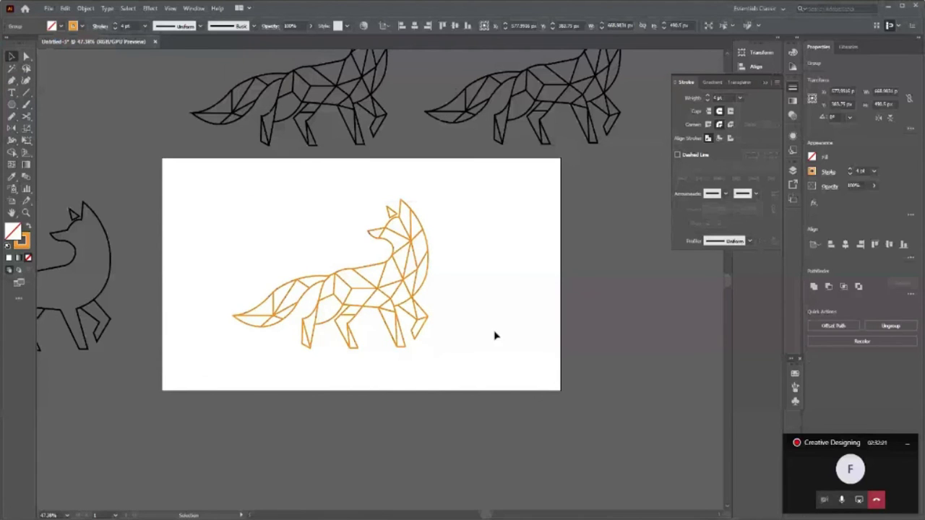
{"action": "scroll", "coordinate": [304, 332], "scroll_direction": "up", "scroll_amount": 1}
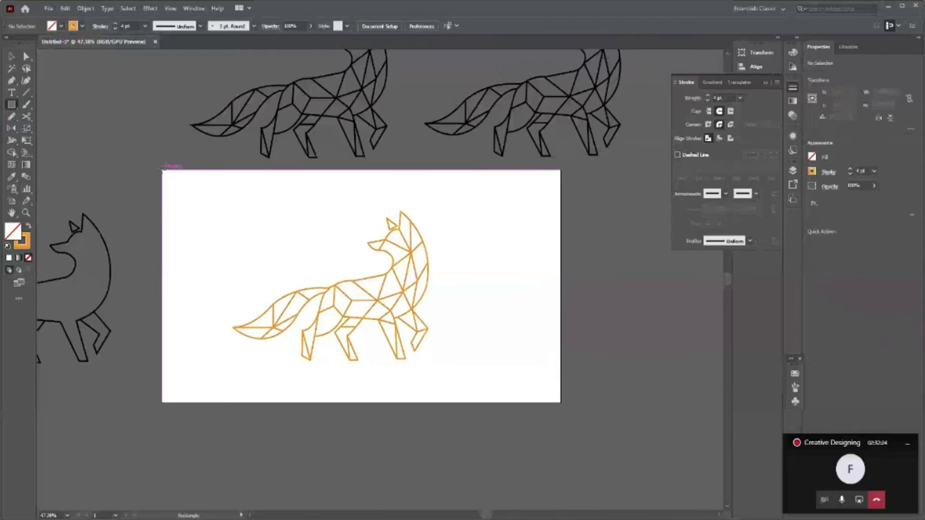
- Draw an artboard-sized rectangle, fill it black, and send it behind the fox
{"action": "left_click_drag", "start_coordinate": [162, 168], "coordinate": [560, 403]}
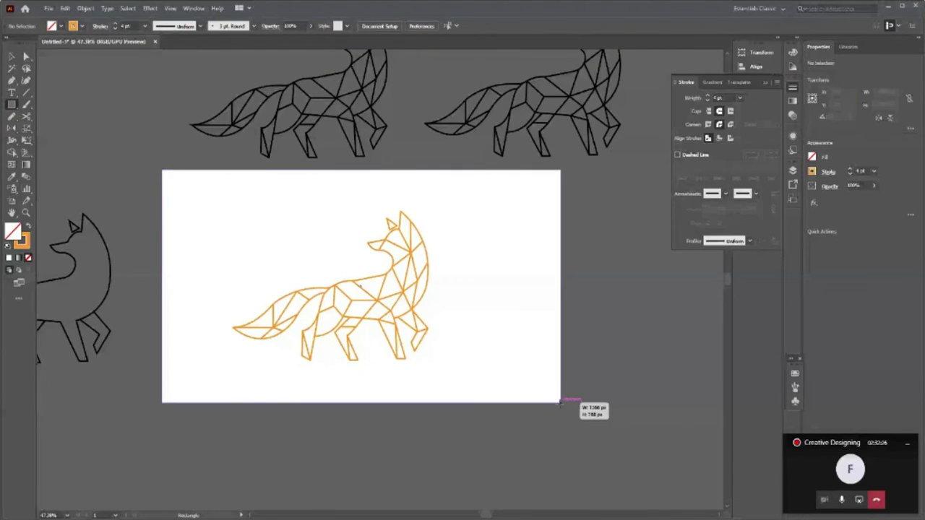
{"action": "left_click", "coordinate": [51, 25]}
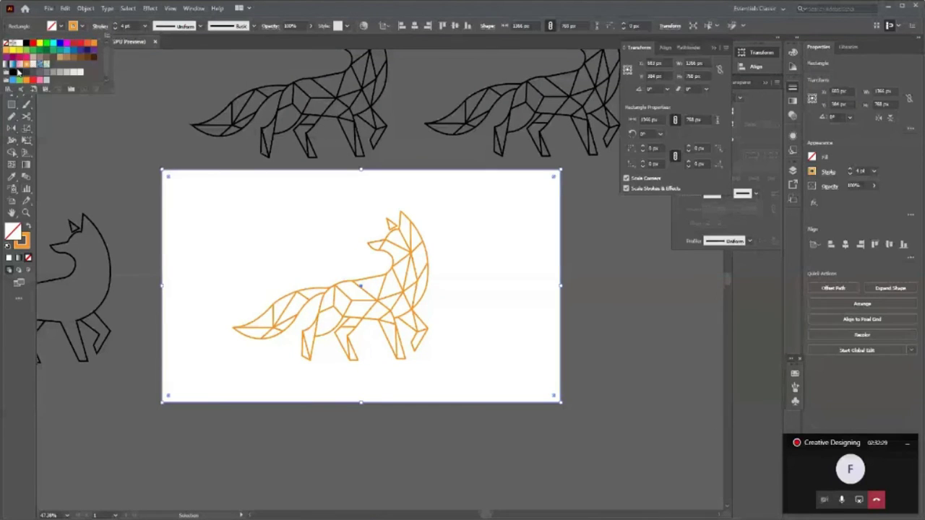
{"action": "left_click", "coordinate": [19, 72]}
{"action": "key", "text": "Escape"}
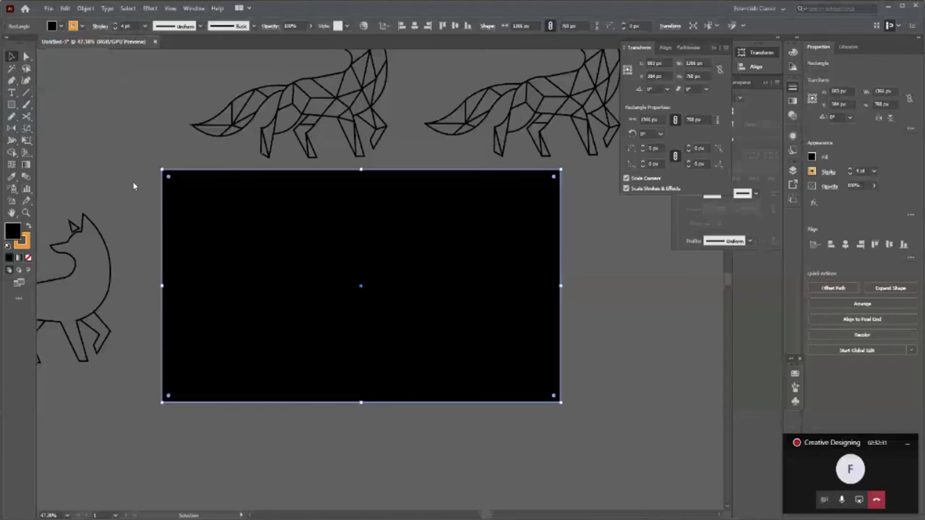
{"action": "key", "text": "ctrl+shift+bracketleft"}
{"action": "key", "text": "v"}
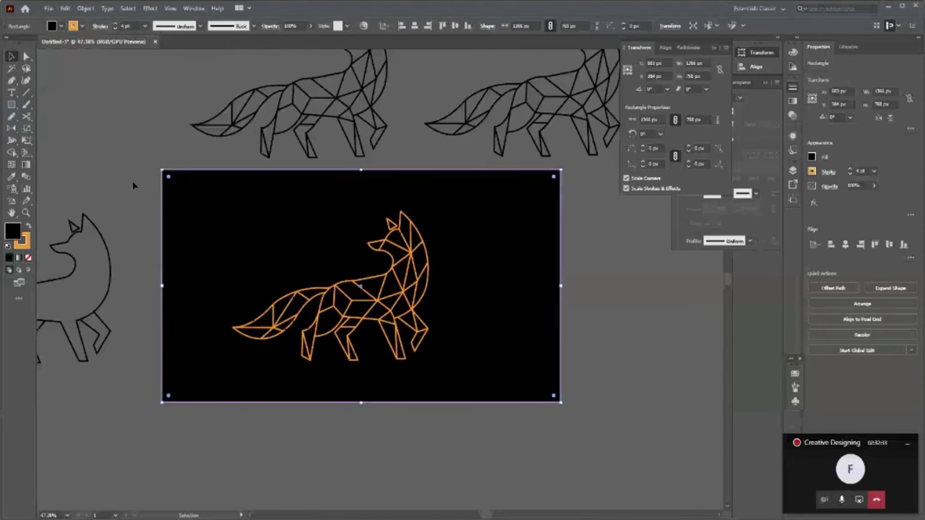
{"action": "left_click", "coordinate": [336, 449]}
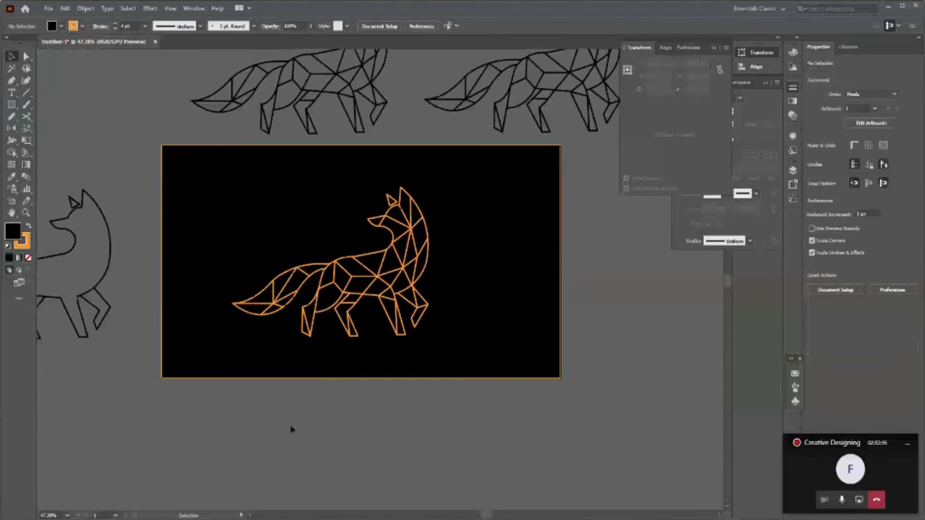
- Select the left and right fox drafts and move them upward out of the way
{"action": "scroll", "coordinate": [318, 159], "scroll_direction": "up", "scroll_amount": 2}
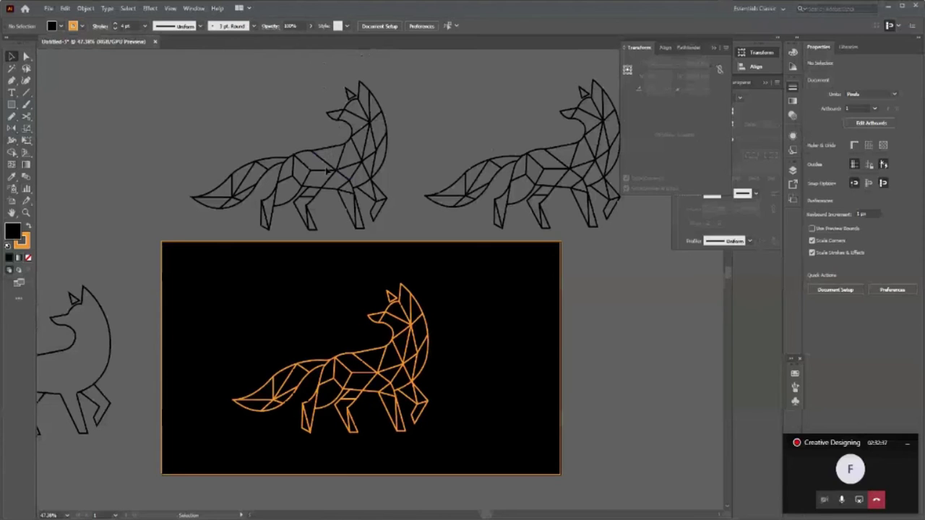
{"action": "left_click", "coordinate": [335, 177]}
{"action": "left_click", "coordinate": [182, 77]}
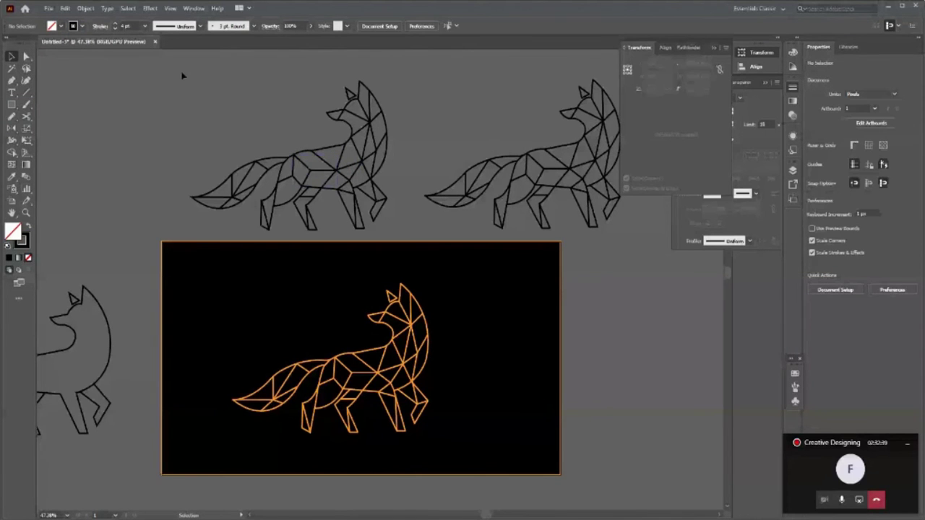
{"action": "left_click_drag", "start_coordinate": [401, 232], "coordinate": [383, 218]}
{"action": "key", "text": "a"}
{"action": "key", "text": "v"}
{"action": "left_click", "coordinate": [535, 166]}
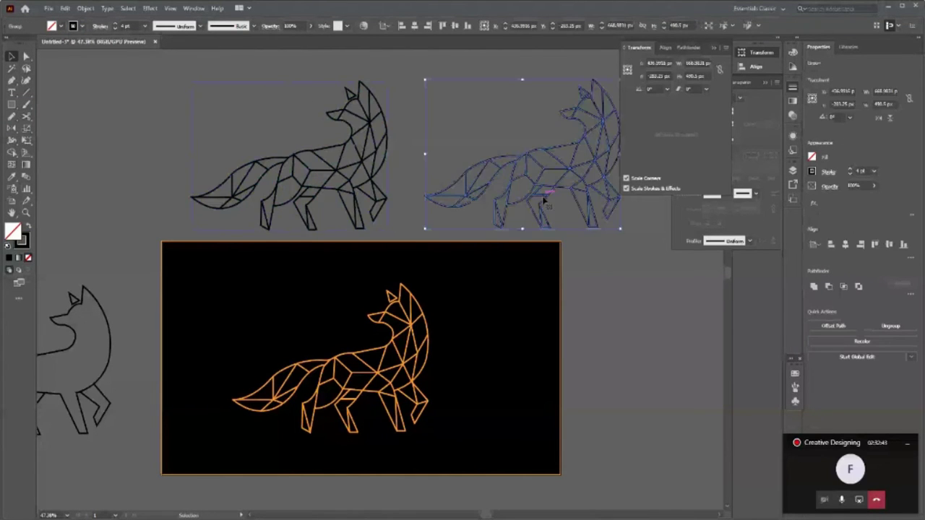
{"action": "left_click", "coordinate": [368, 186], "text": "shift"}
{"action": "key", "text": "shift+Up"}
{"action": "key", "text": "shift+Up"}
{"action": "key", "text": "shift+Up"}
{"action": "key", "text": "shift+Up"}
{"action": "key", "text": "shift+Up"}
{"action": "key", "text": "shift+Up"}
{"action": "key", "text": "shift+Up"}
{"action": "key", "text": "shift+Up"}
{"action": "key", "text": "shift+Up"}
{"action": "key", "text": "shift+Up"}
{"action": "key", "text": "shift+Up"}
{"action": "key", "text": "shift+Up"}
{"action": "key", "text": "shift+Up"}
{"action": "key", "text": "shift+Up"}
{"action": "key", "text": "shift+Up"}
{"action": "key", "text": "shift+Up"}
{"action": "key", "text": "shift+Up"}
{"action": "key", "text": "shift+Up"}
- Shift the outline fox reference at the left slightly to the right
{"action": "scroll", "coordinate": [428, 200], "scroll_direction": "down", "scroll_amount": 1}
{"action": "scroll", "coordinate": [307, 364], "scroll_direction": "down", "scroll_amount": 4}
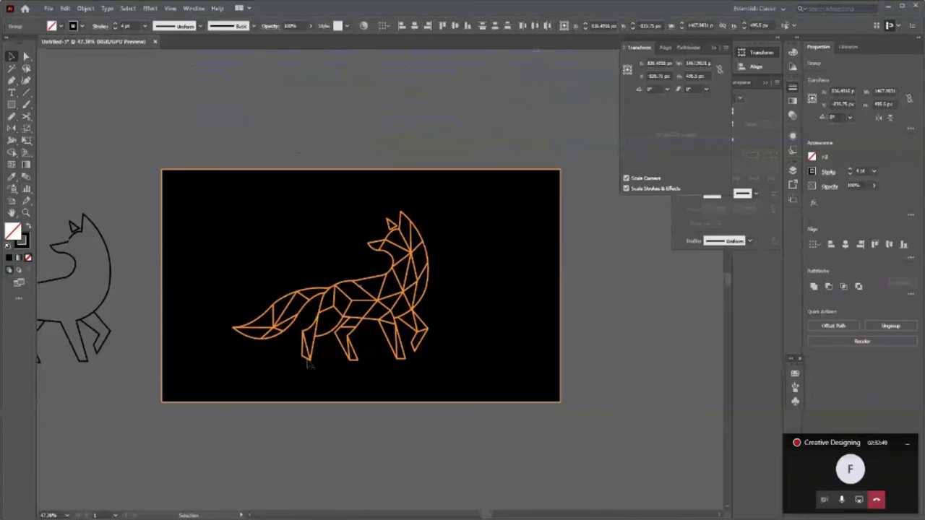
{"action": "left_click", "coordinate": [101, 339]}
{"action": "left_click_drag", "start_coordinate": [92, 343], "coordinate": [137, 341]}
{"action": "key", "text": "z"}
{"action": "left_click_drag", "start_coordinate": [479, 424], "coordinate": [382, 419]}
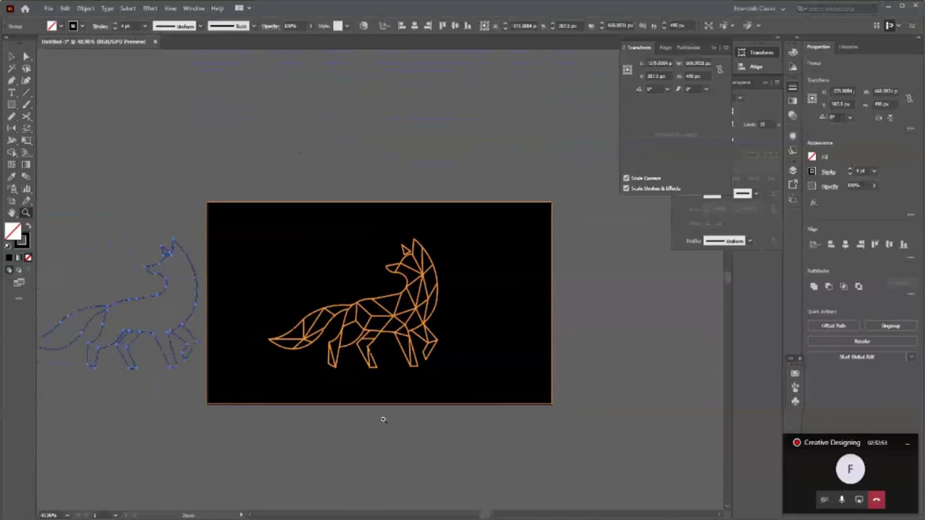
{"action": "left_click_drag", "start_coordinate": [134, 362], "coordinate": [144, 362]}
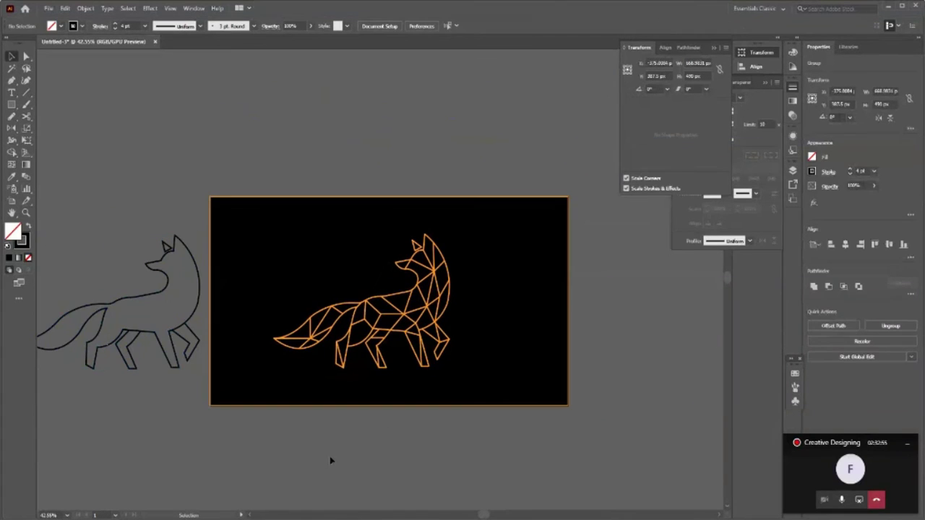
{"action": "key", "text": "v"}
{"action": "left_click", "coordinate": [330, 458]}
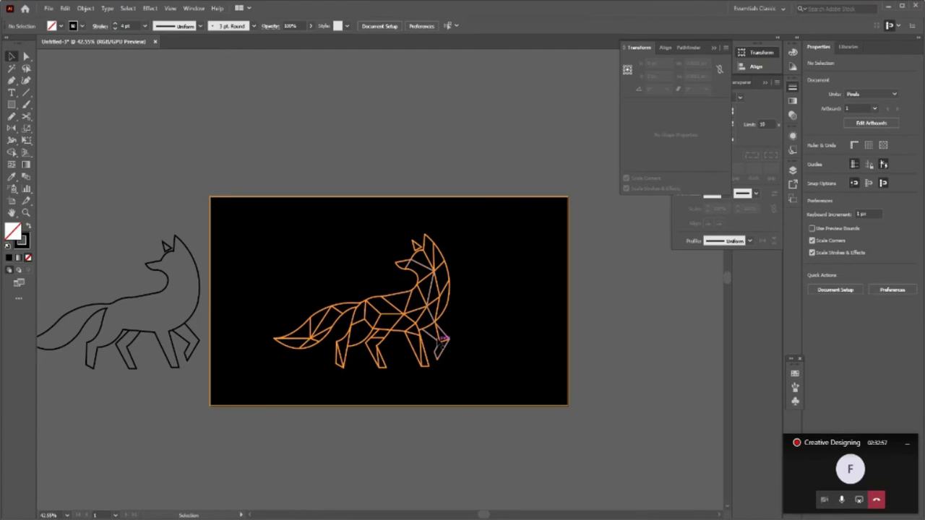
- Move the outline fox further left and zoom in on the black artboard
{"action": "left_click", "coordinate": [415, 329]}
{"action": "left_click", "coordinate": [157, 301]}
{"action": "mouse_move", "coordinate": [201, 302]}
{"action": "left_mouse_down"}
{"action": "mouse_move", "coordinate": [135, 302]}
{"action": "mouse_move", "coordinate": [84, 323]}
{"action": "mouse_move", "coordinate": [50, 322]}
{"action": "left_mouse_up"}
{"action": "left_click", "coordinate": [636, 458]}
{"action": "key", "text": "z"}
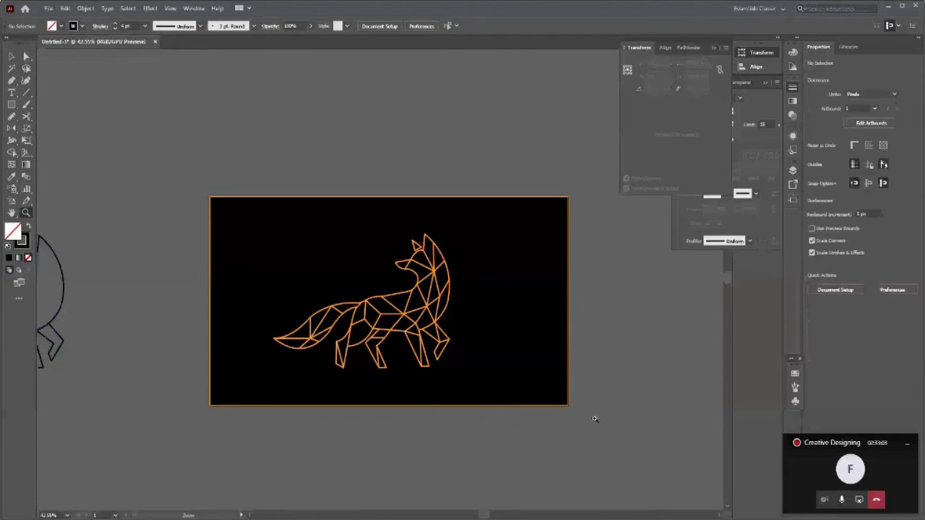
{"action": "mouse_move", "coordinate": [594, 419]}
{"action": "left_mouse_down"}
{"action": "mouse_move", "coordinate": [551, 429]}
{"action": "mouse_move", "coordinate": [605, 396]}
{"action": "mouse_move", "coordinate": [400, 407]}
{"action": "mouse_move", "coordinate": [648, 203]}
{"action": "left_mouse_up"}
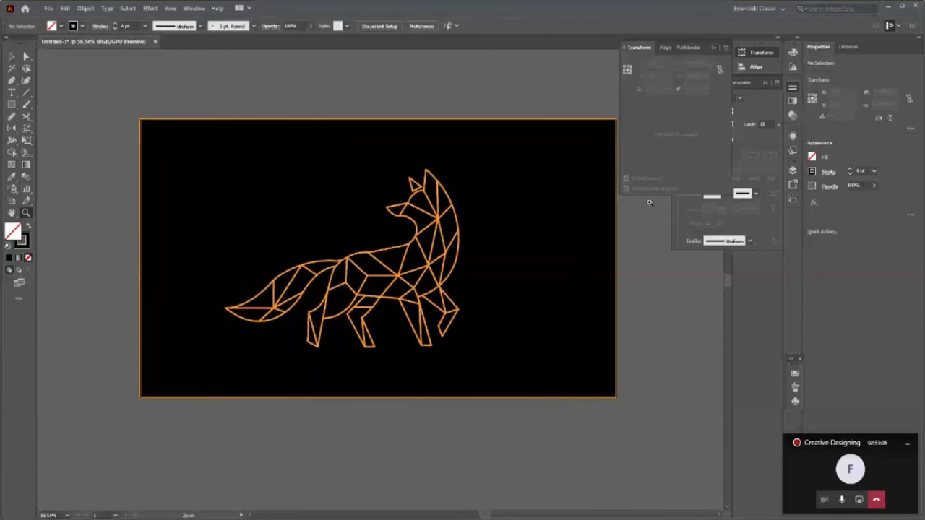
{"action": "key", "text": "v"}
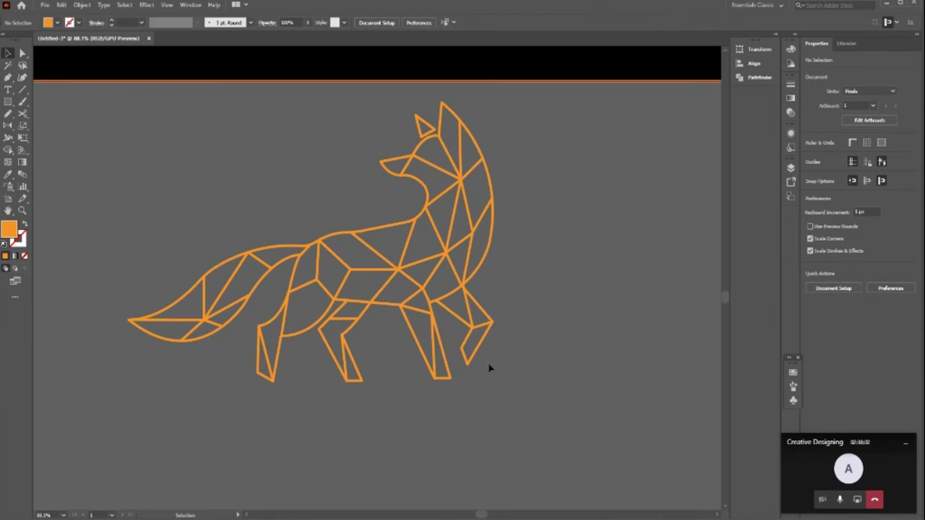
- Nudge the orange fox slightly right and select its whole group
{"action": "left_click_drag", "start_coordinate": [451, 252], "coordinate": [464, 251]}
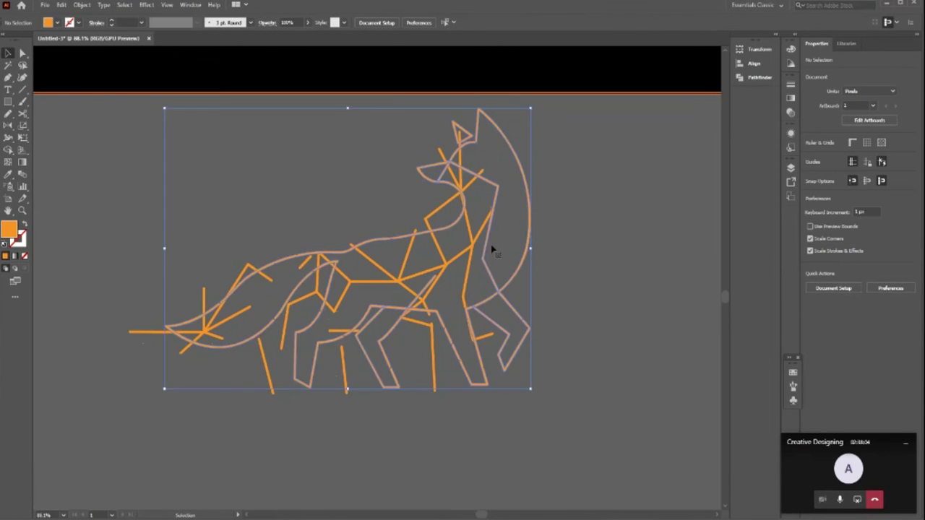
{"action": "key", "text": "v"}
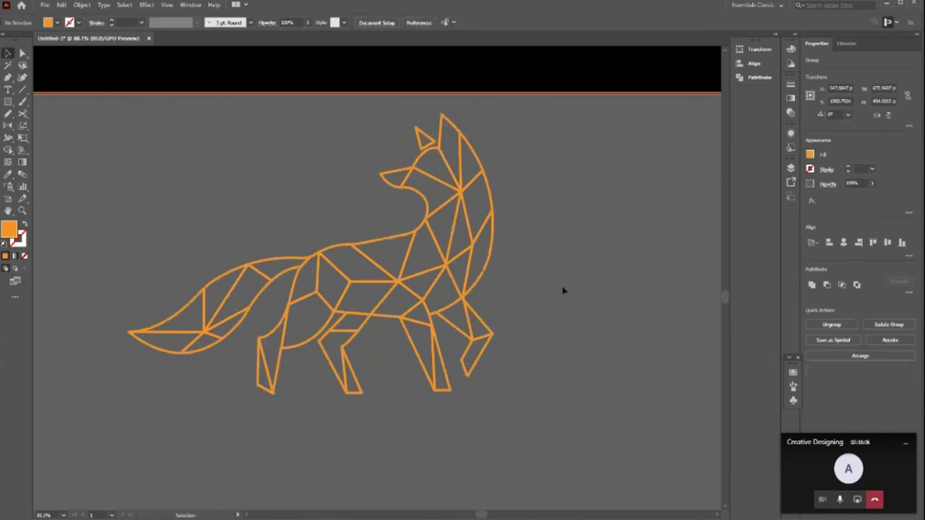
{"action": "left_click", "coordinate": [564, 289]}
{"action": "left_click", "coordinate": [458, 196]}
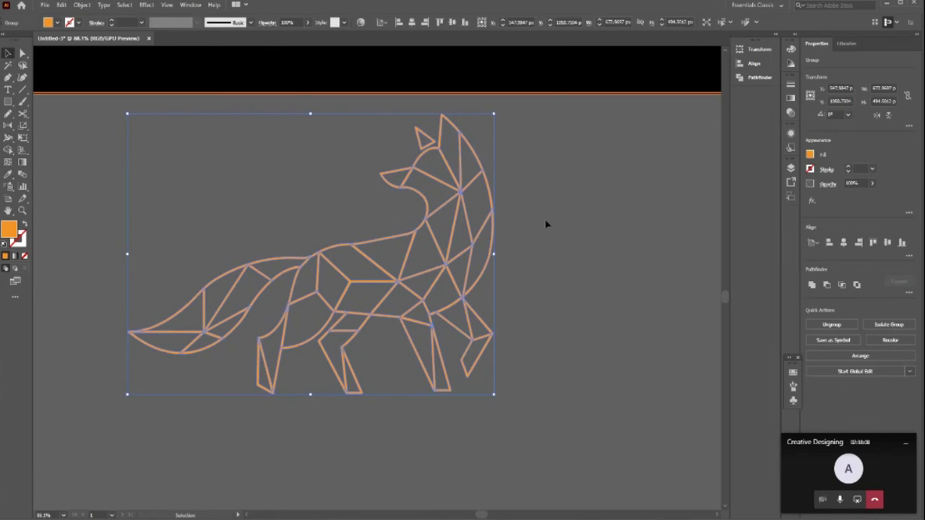
{"action": "left_click", "coordinate": [542, 206]}
- Zoom in on the fox's head, then scroll-zoom across the artboards to the black fox
{"action": "key", "text": "z"}
{"action": "left_click_drag", "start_coordinate": [486, 120], "coordinate": [588, 252]}
{"action": "key", "text": "p"}
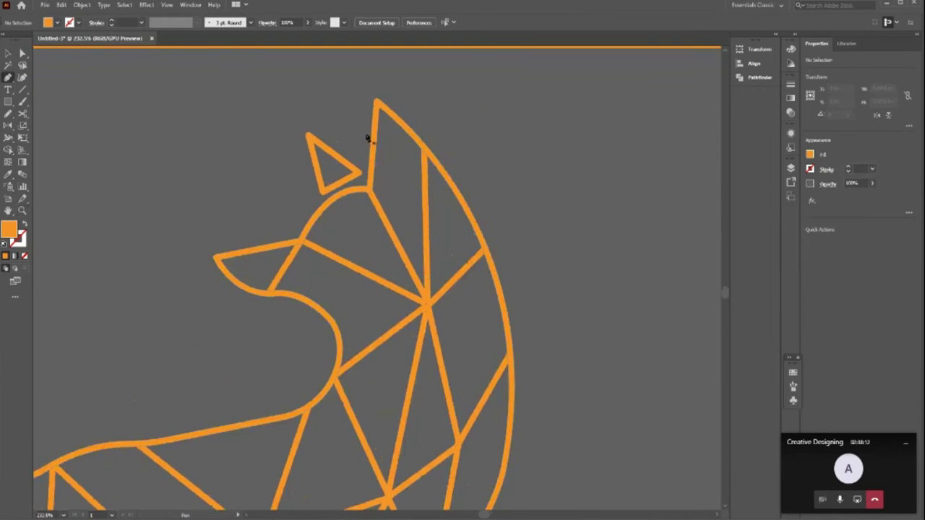
{"action": "key", "text": "z"}
{"action": "scroll", "coordinate": [362, 188], "scroll_direction": "down", "scroll_amount": 10}
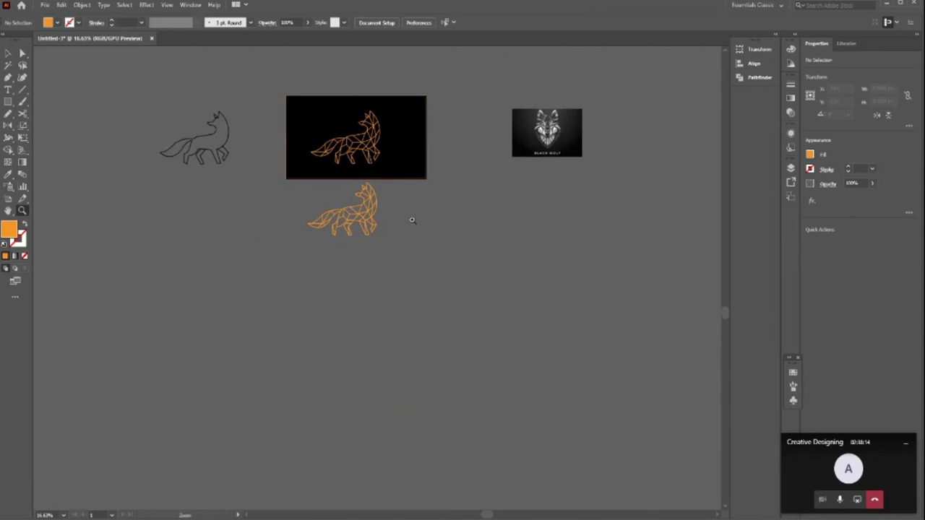
{"action": "scroll", "coordinate": [413, 221], "scroll_direction": "down", "scroll_amount": 3}
{"action": "scroll", "coordinate": [433, 209], "scroll_direction": "up", "scroll_amount": 6}
{"action": "scroll", "coordinate": [438, 223], "scroll_direction": "down", "scroll_amount": 2}
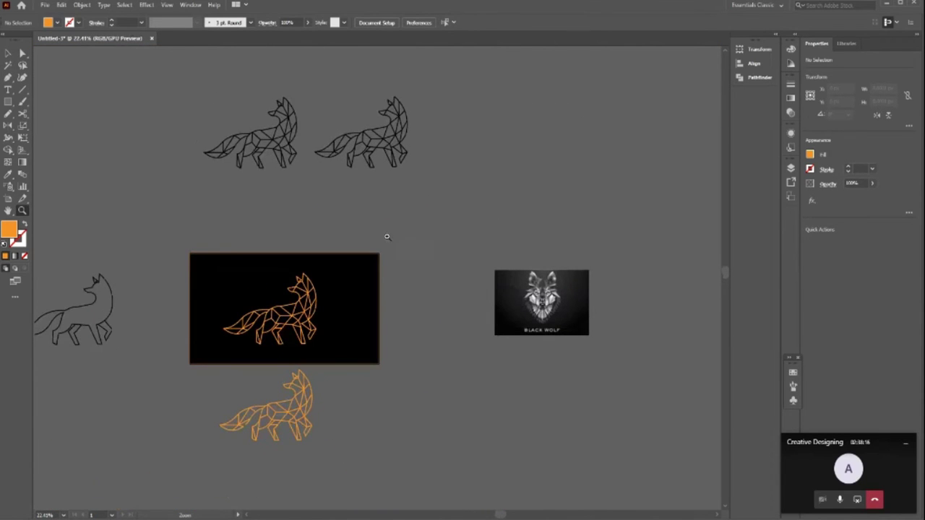
{"action": "scroll", "coordinate": [216, 103], "scroll_direction": "up", "scroll_amount": 5}
{"action": "scroll", "coordinate": [507, 192], "scroll_direction": "up", "scroll_amount": 1}
{"action": "scroll", "coordinate": [533, 165], "scroll_direction": "up", "scroll_amount": 1}
{"action": "scroll", "coordinate": [547, 214], "scroll_direction": "down", "scroll_amount": 1}
{"action": "scroll", "coordinate": [499, 216], "scroll_direction": "up", "scroll_amount": 1}
{"action": "scroll", "coordinate": [501, 186], "scroll_direction": "up", "scroll_amount": 1}
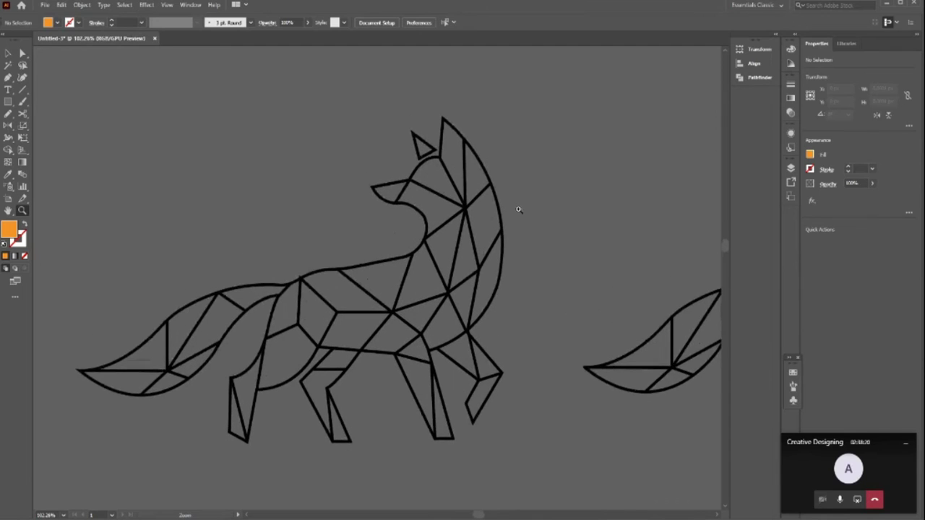
- Zoom in closely to inspect the fox's head, then zoom back out
{"action": "key", "text": "v"}
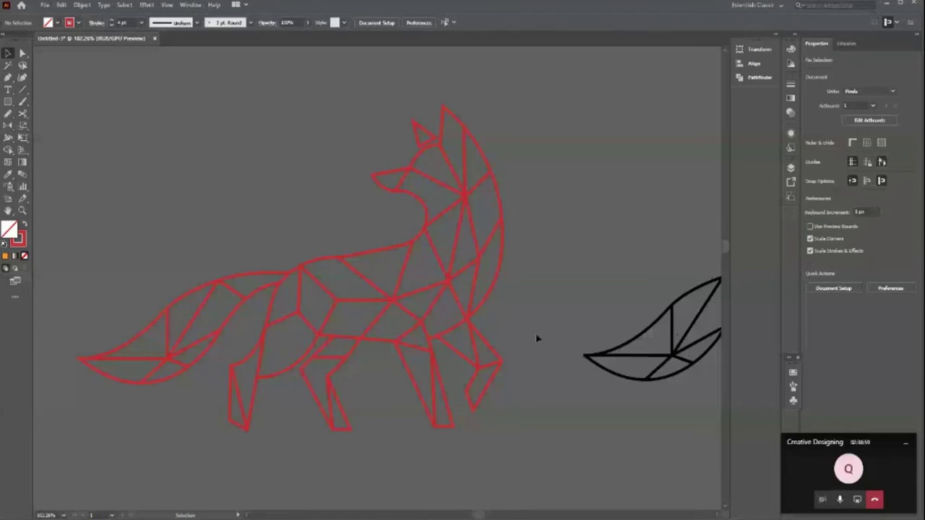
{"action": "key", "text": "z"}
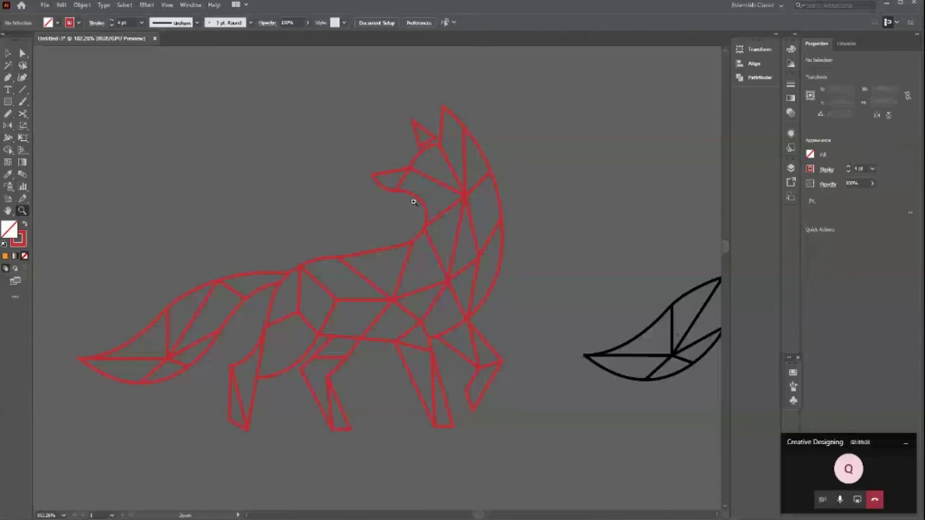
{"action": "left_click_drag", "start_coordinate": [413, 202], "coordinate": [439, 170]}
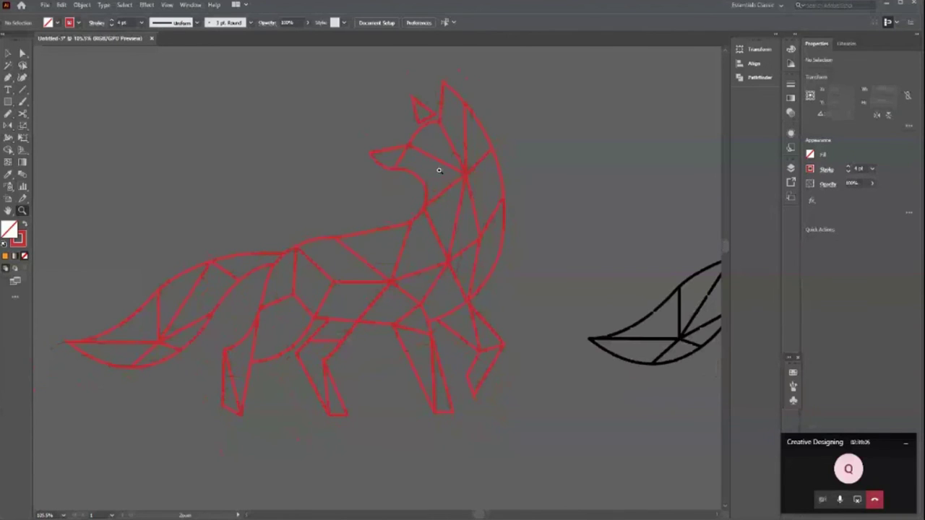
{"action": "left_click_drag", "start_coordinate": [499, 95], "coordinate": [609, 248]}
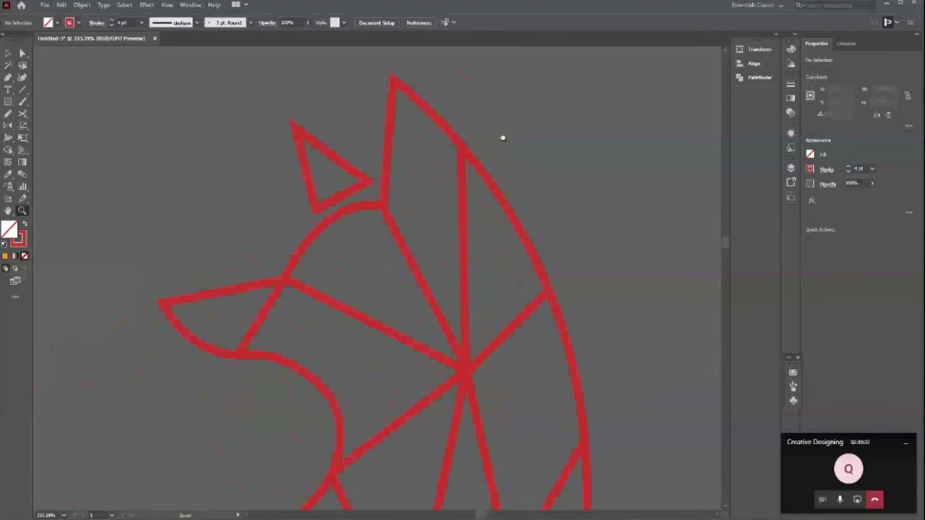
{"action": "key", "text": "p"}
{"action": "left_click", "coordinate": [22, 54]}
{"action": "key", "text": "z"}
{"action": "scroll", "coordinate": [221, 171], "scroll_direction": "down", "scroll_amount": 5}
{"action": "scroll", "coordinate": [224, 219], "scroll_direction": "up", "scroll_amount": 1}
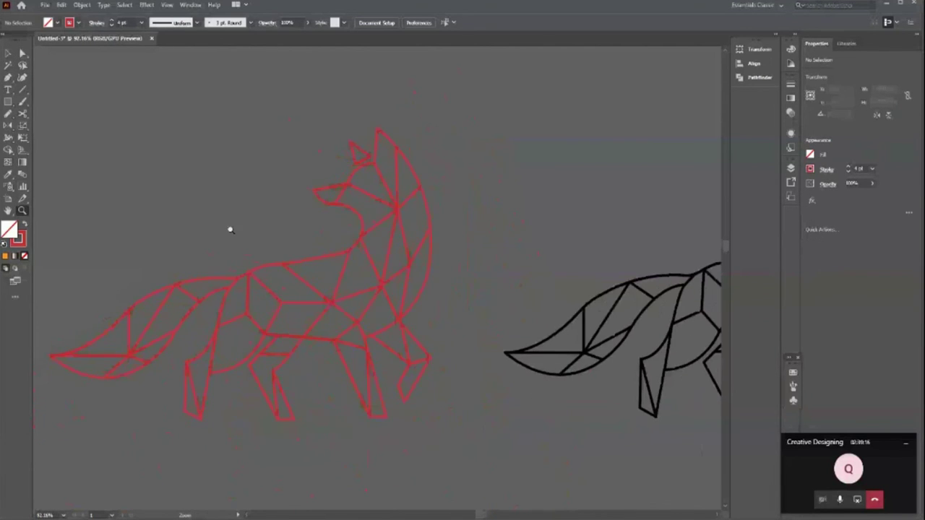
- Select the red fox group and start a new document with Ctrl+N
{"action": "key", "text": "v"}
{"action": "left_click", "coordinate": [274, 266]}
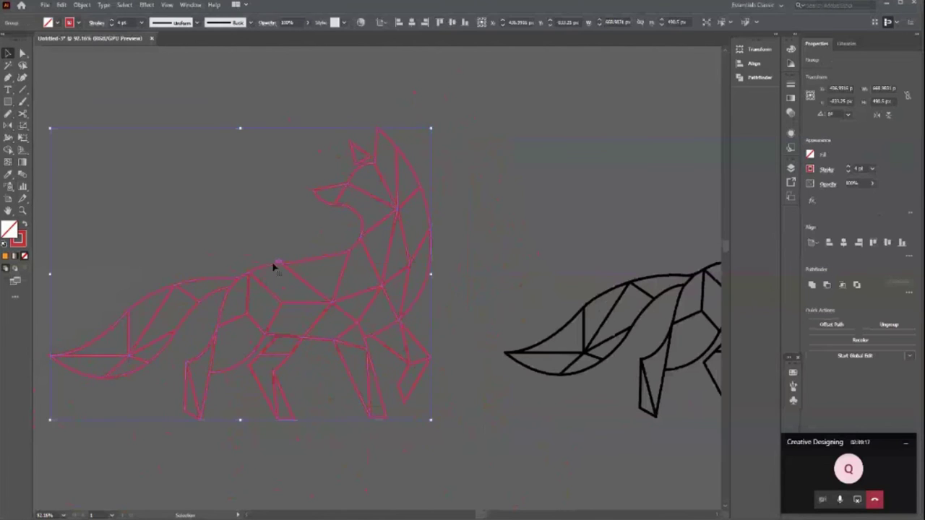
{"action": "key", "text": "a"}
{"action": "left_click", "coordinate": [549, 206]}
{"action": "key", "text": "ctrl+n"}
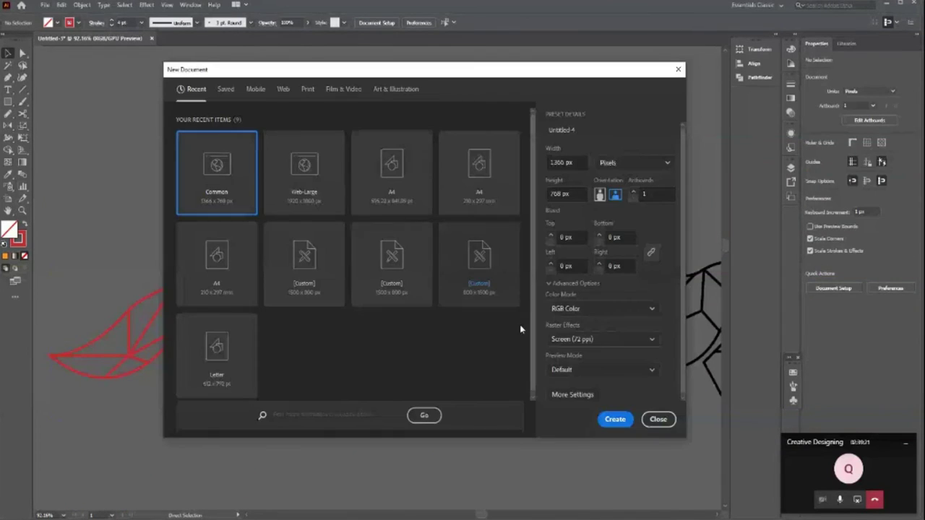
- Create a Web-Large 1920 × 1080 px document and paste the fox into it
{"action": "left_click", "coordinate": [304, 173]}
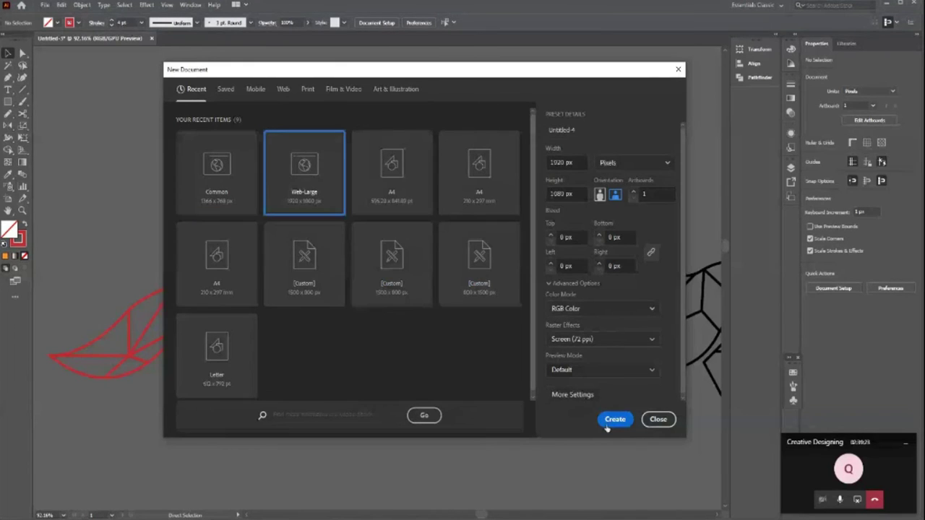
{"action": "left_click", "coordinate": [614, 419]}
{"action": "key", "text": "z"}
{"action": "left_click_drag", "start_coordinate": [411, 234], "coordinate": [373, 256]}
{"action": "key", "text": "ctrl+v"}
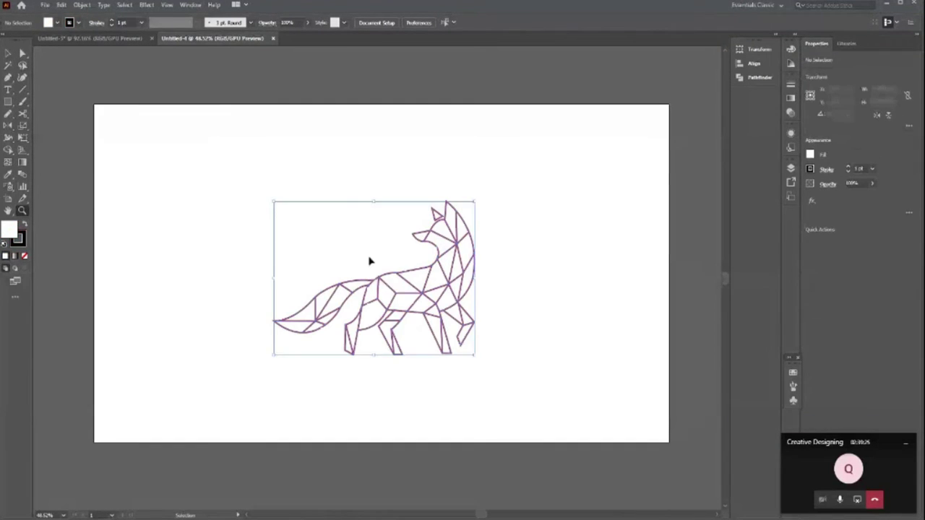
{"action": "key", "text": "v"}
{"action": "left_click", "coordinate": [180, 143]}
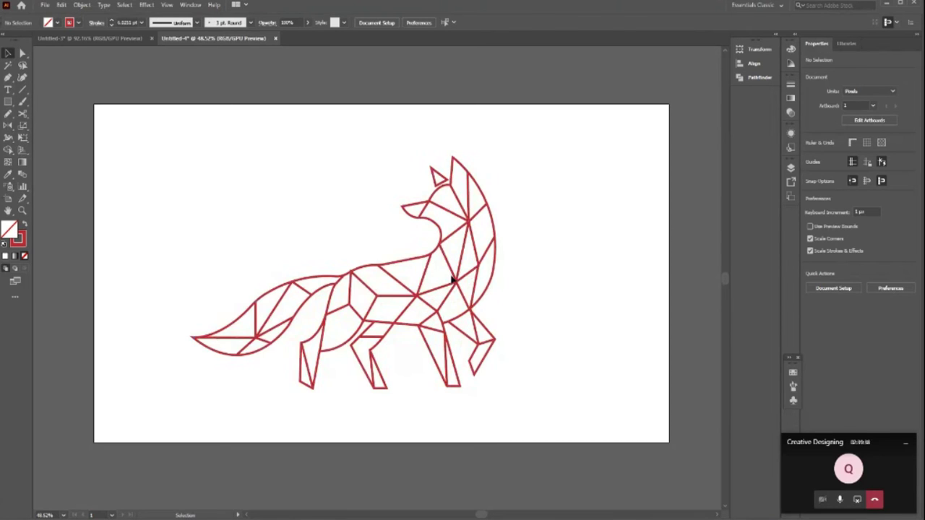
- Select the enlarged fox and inspect its group under Layer 1 in the Layers panel
{"action": "left_click", "coordinate": [452, 275]}
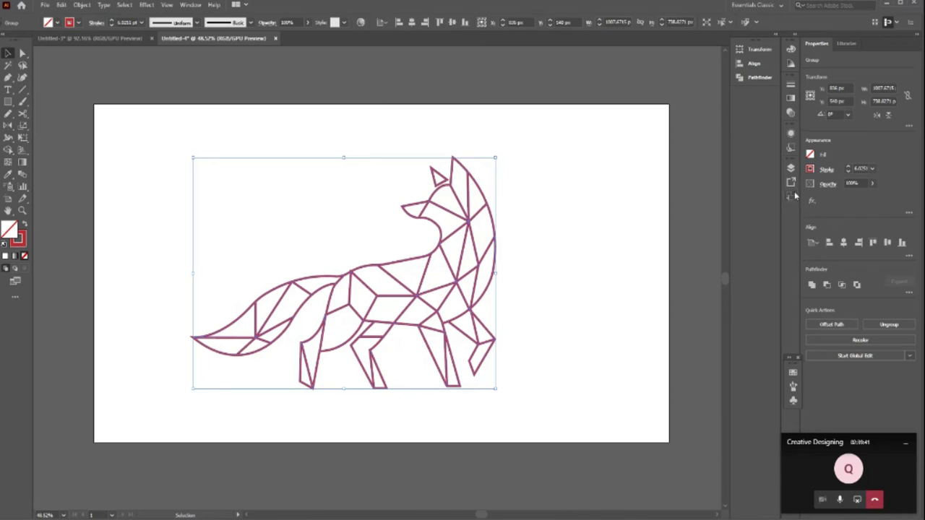
{"action": "left_click", "coordinate": [791, 169]}
{"action": "left_click", "coordinate": [694, 179]}
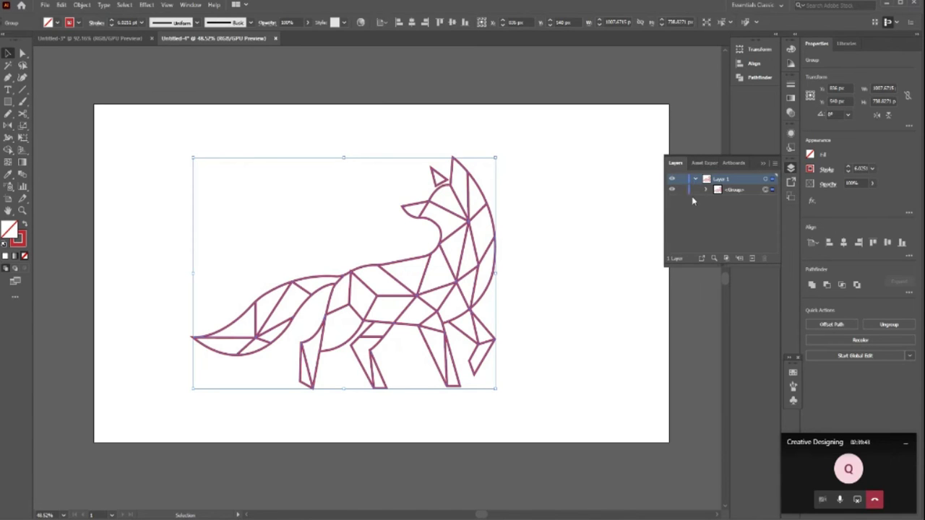
{"action": "key", "text": "ctrl+shift+a"}
{"action": "left_click", "coordinate": [763, 163]}
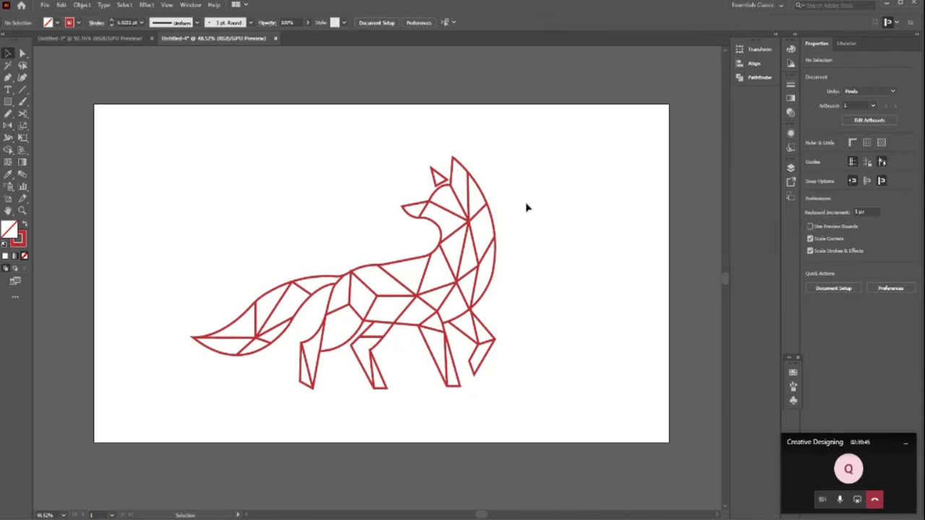
{"action": "key", "text": "z"}
{"action": "left_click", "coordinate": [485, 205]}
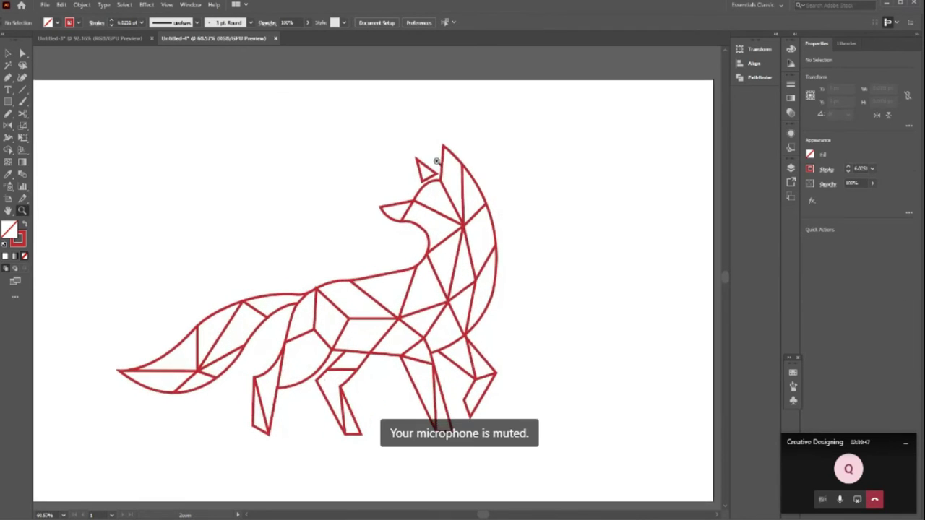
{"action": "key", "text": "v"}
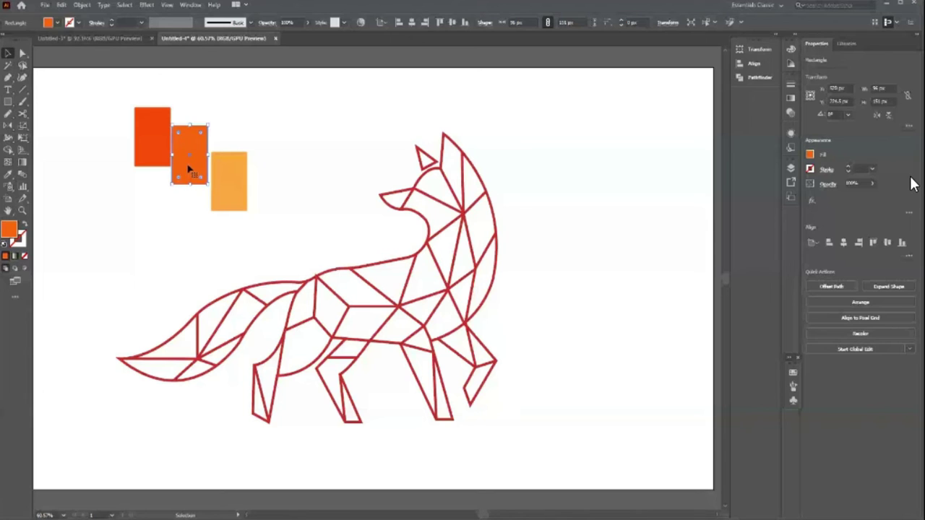
- Align the three orange rectangles and shift them together down and to the right
{"action": "left_click_drag", "start_coordinate": [228, 180], "coordinate": [226, 181]}
{"action": "mouse_move", "coordinate": [126, 97]}
{"action": "left_mouse_down"}
{"action": "mouse_move", "coordinate": [254, 202]}
{"action": "mouse_move", "coordinate": [303, 223]}
{"action": "left_mouse_up"}
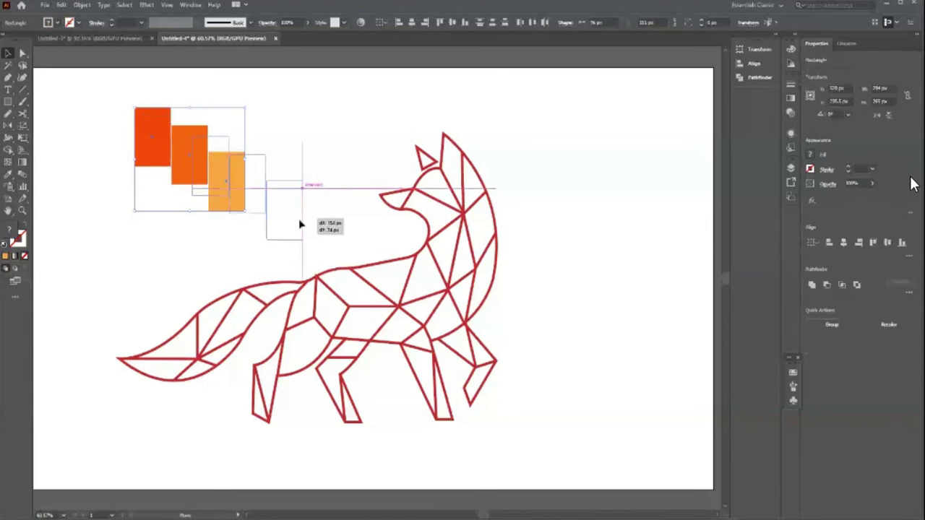
{"action": "left_click", "coordinate": [340, 238]}
{"action": "left_click", "coordinate": [294, 226]}
{"action": "left_click", "coordinate": [331, 234]}
- Duplicate the light-orange rectangle diagonally below it and give the copy a paler orange fill
{"action": "left_click_drag", "start_coordinate": [300, 216], "coordinate": [336, 253]}
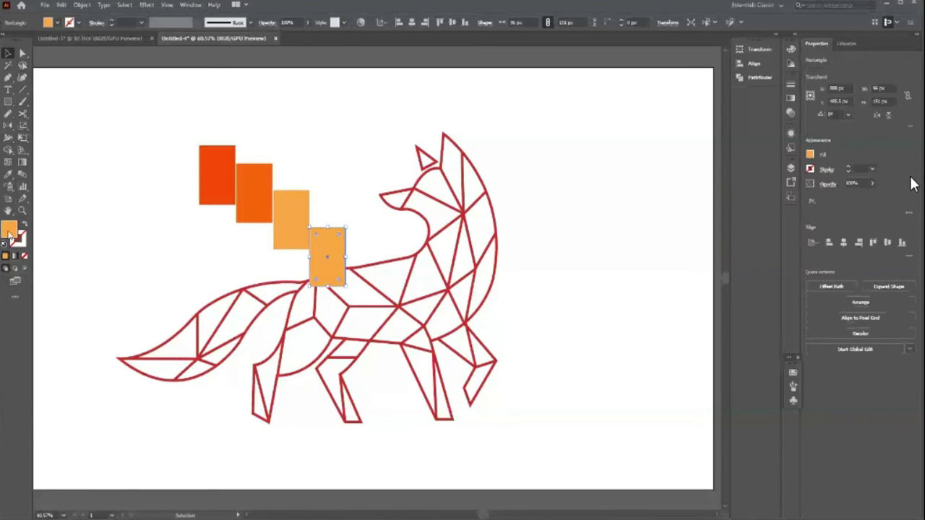
{"action": "double_click", "coordinate": [9, 229]}
{"action": "left_click_drag", "start_coordinate": [610, 108], "coordinate": [609, 115]}
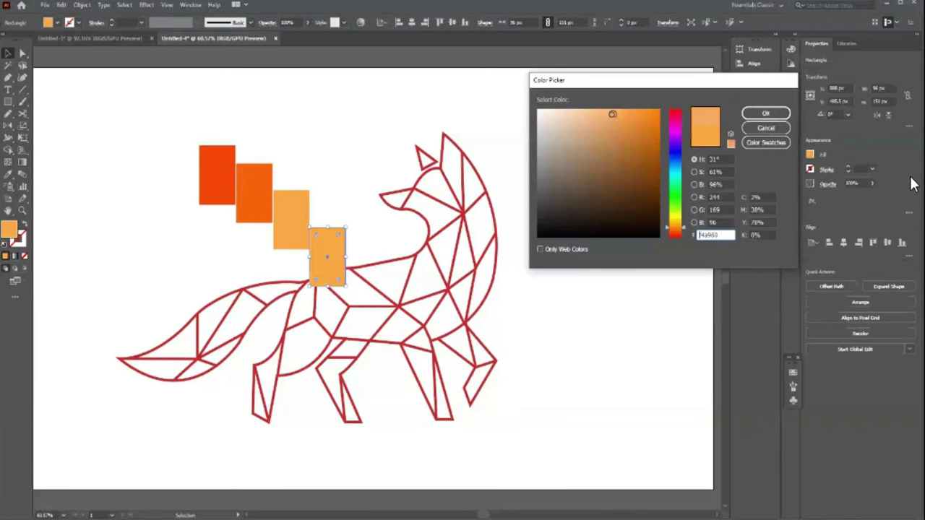
{"action": "left_click", "coordinate": [766, 113]}
{"action": "left_click", "coordinate": [361, 180]}
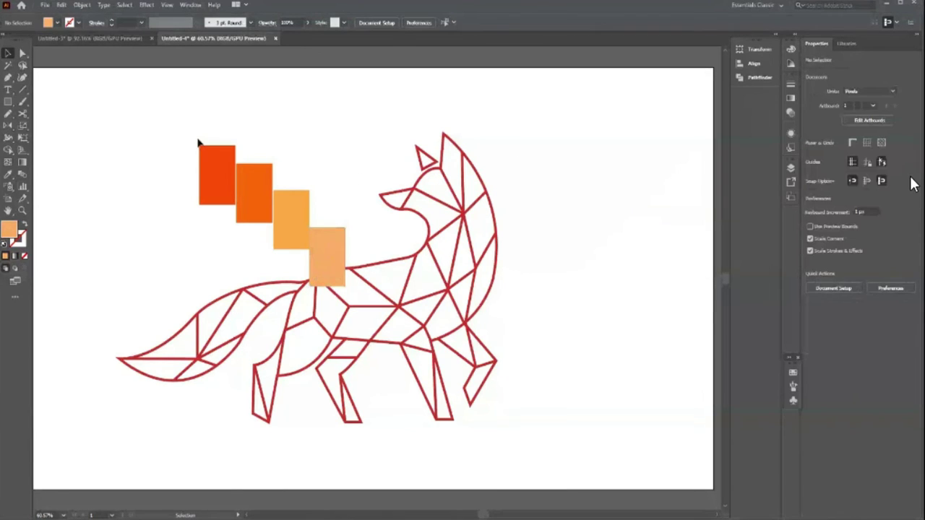
- Move all four rectangles to the artboard's top-left corner and line up the palest one
{"action": "left_click_drag", "start_coordinate": [329, 240], "coordinate": [228, 199]}
{"action": "left_click", "coordinate": [357, 203]}
{"action": "left_click", "coordinate": [223, 211]}
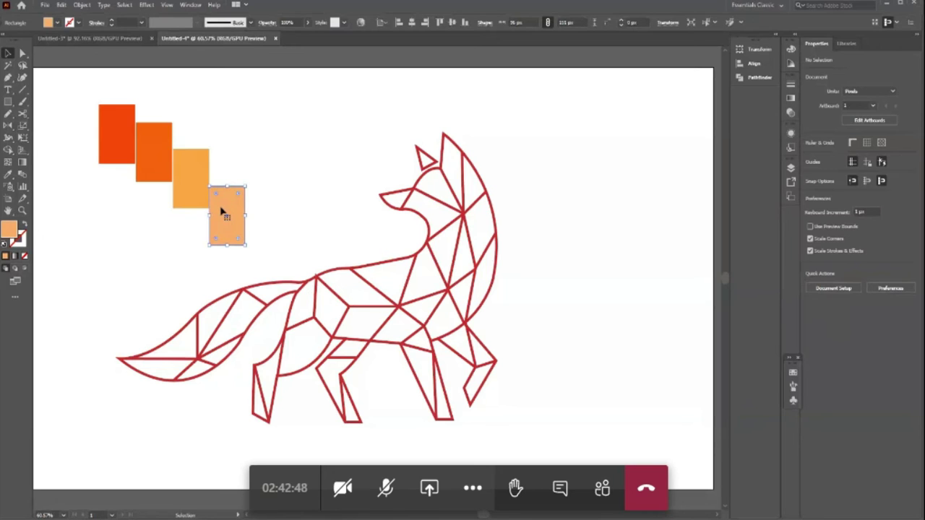
{"action": "left_click_drag", "start_coordinate": [221, 211], "coordinate": [223, 211]}
{"action": "left_click", "coordinate": [77, 119]}
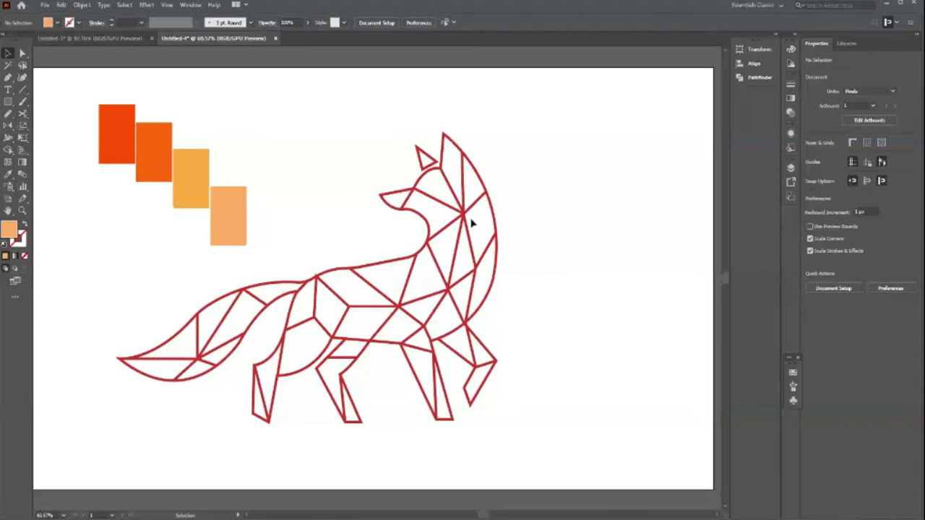
{"action": "key", "text": "p"}
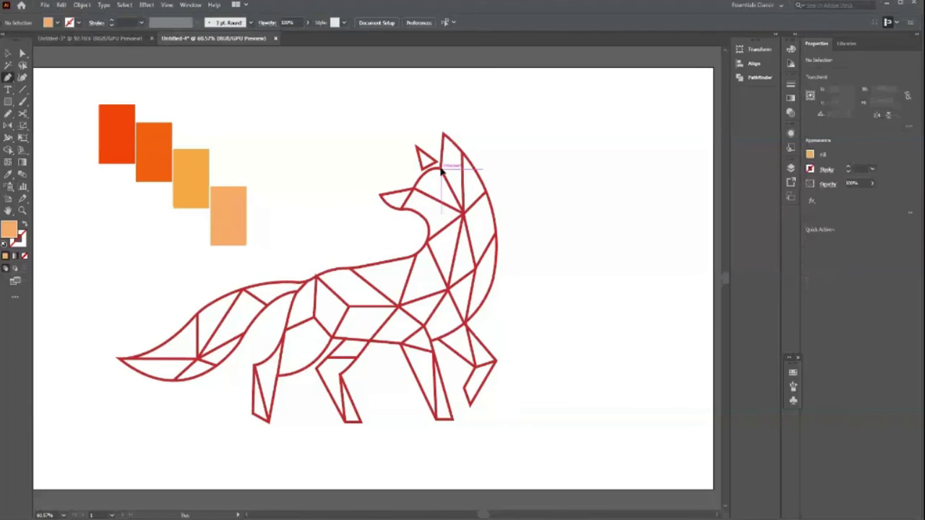
- Fill the ear dark orange and add an ear-tip-to-neck triangle in the second orange
{"action": "left_click", "coordinate": [443, 173]}
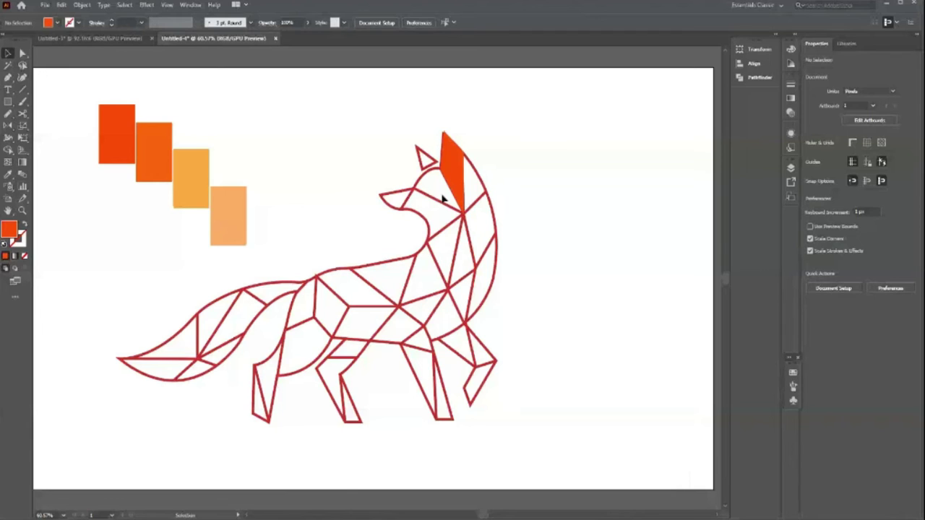
{"action": "left_click", "coordinate": [443, 199]}
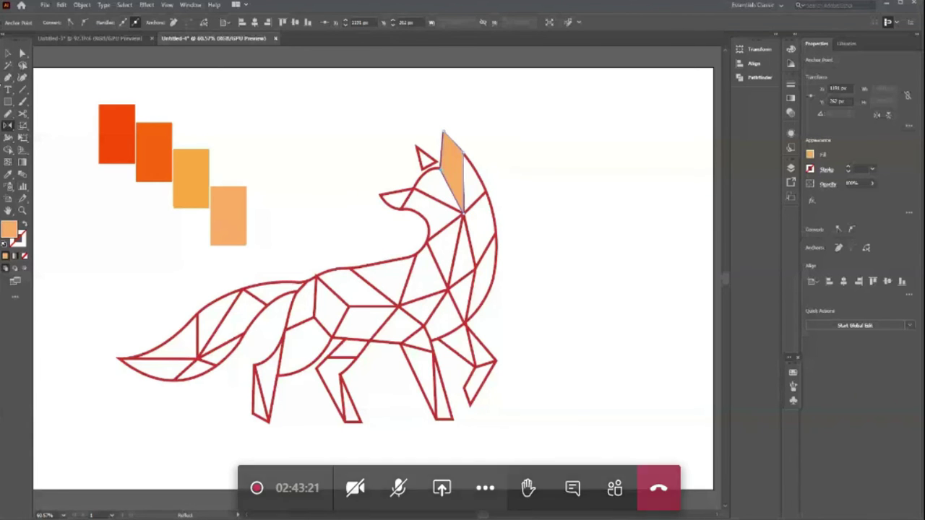
{"action": "left_click", "coordinate": [443, 198]}
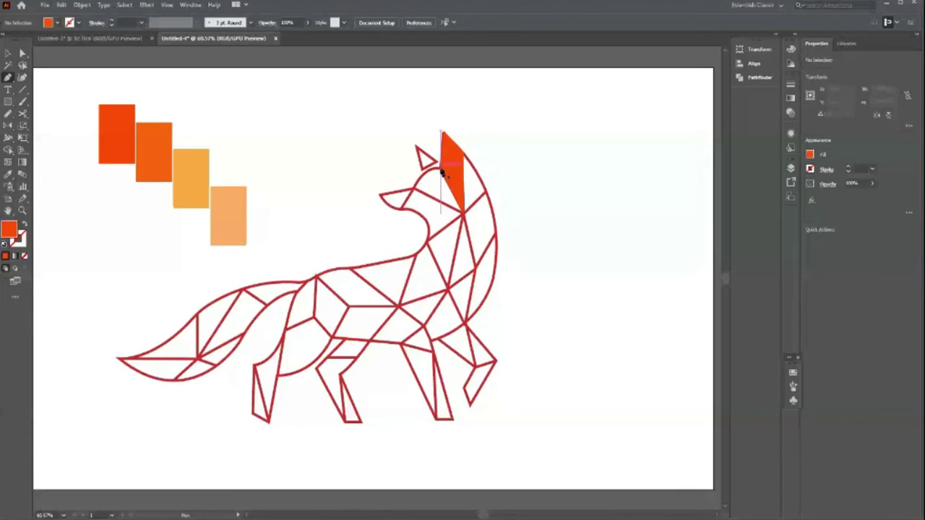
{"action": "key", "text": "p"}
{"action": "left_click", "coordinate": [414, 192]}
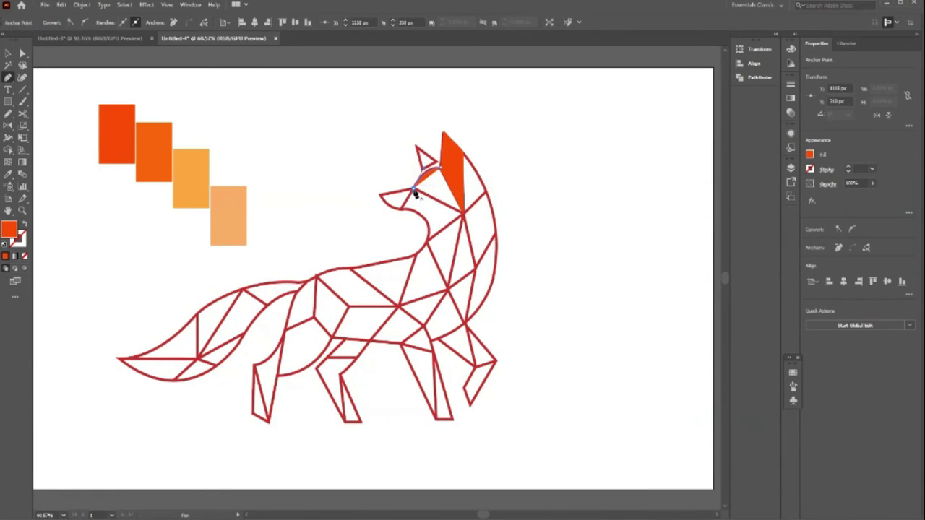
{"action": "left_click", "coordinate": [463, 214]}
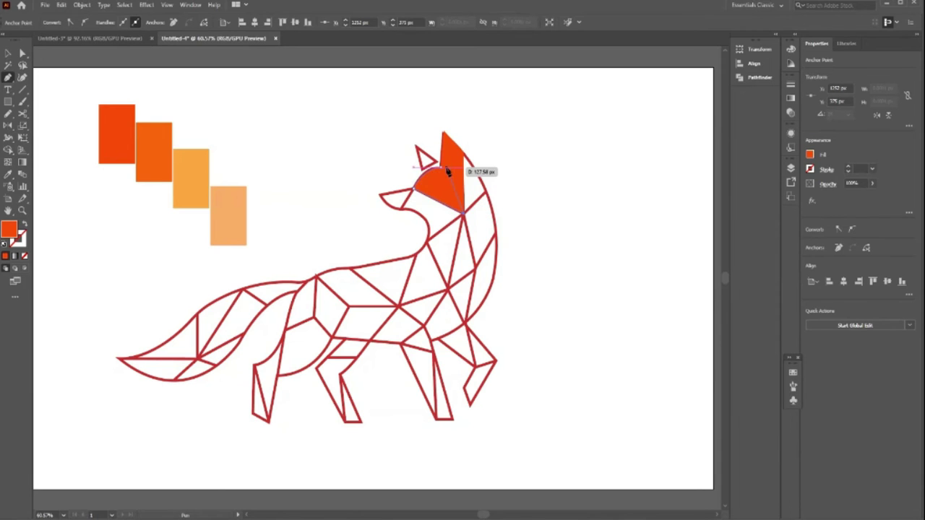
{"action": "key", "text": "i"}
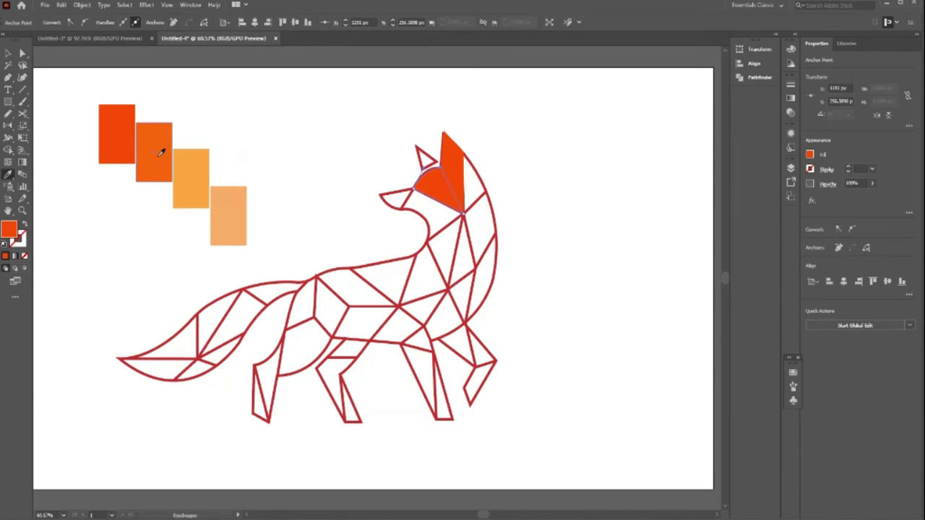
{"action": "left_click", "coordinate": [162, 149]}
{"action": "key", "text": "v"}
{"action": "left_click", "coordinate": [547, 193]}
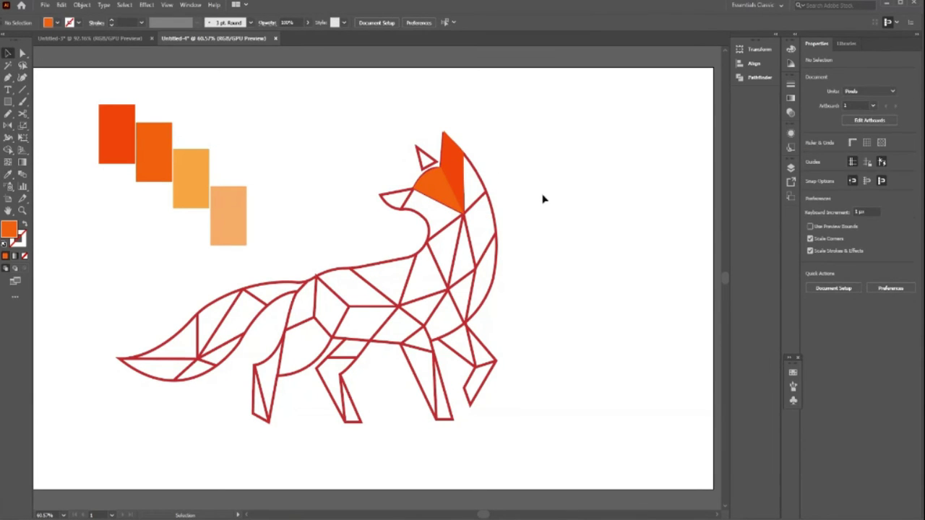
- Draw a facet along the ear's right edge and fill the lower head facet light orange
{"action": "key", "text": "p"}
{"action": "left_click", "coordinate": [463, 153]}
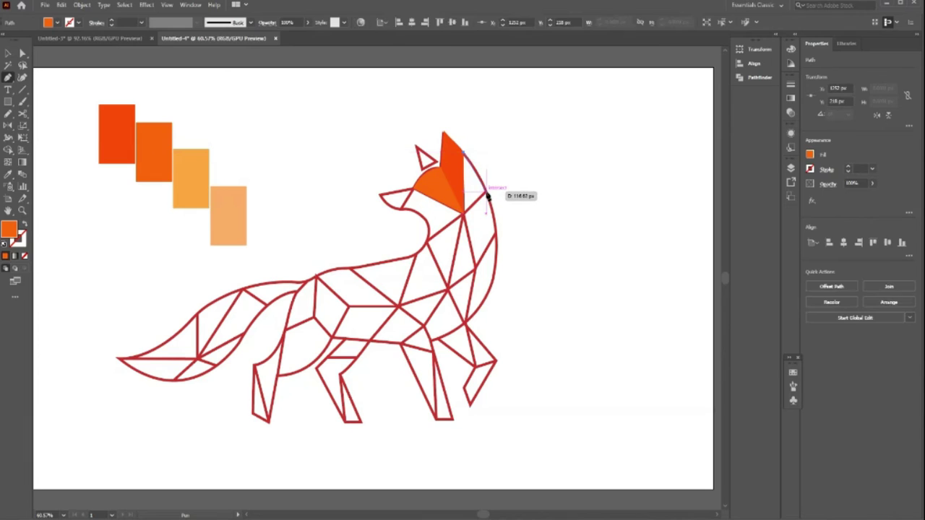
{"action": "left_click", "coordinate": [485, 193]}
{"action": "left_click", "coordinate": [464, 215]}
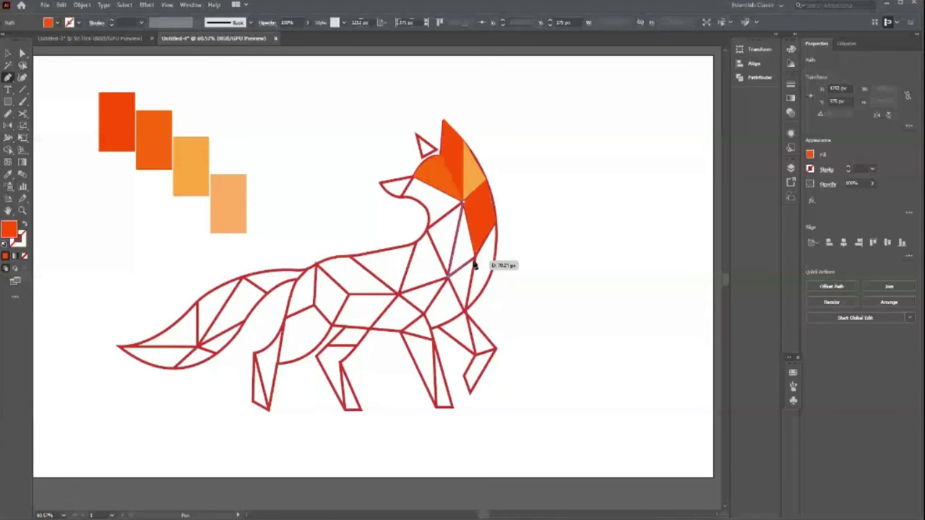
{"action": "left_click_drag", "start_coordinate": [475, 265], "coordinate": [475, 265]}
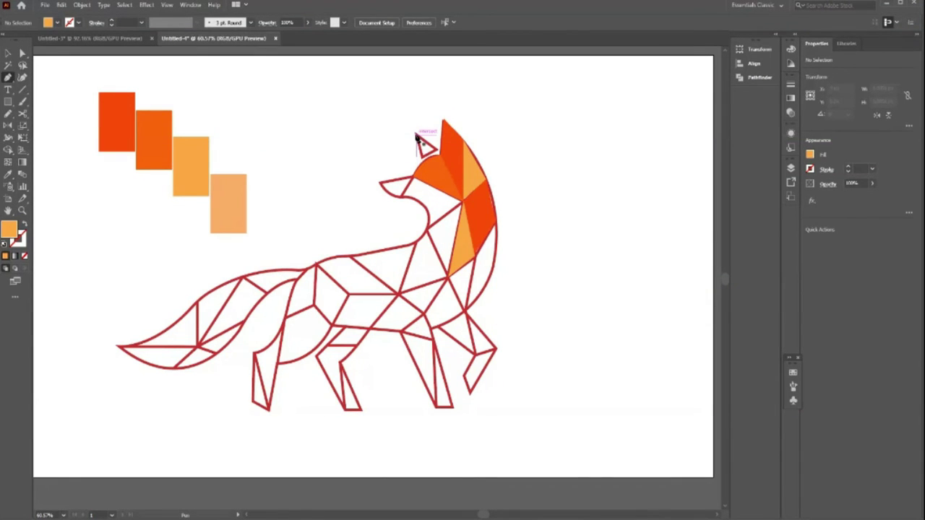
- Outline the inner left ear triangle and begin the snout triangle
{"action": "left_click_drag", "start_coordinate": [419, 137], "coordinate": [425, 166]}
{"action": "left_click", "coordinate": [425, 147]}
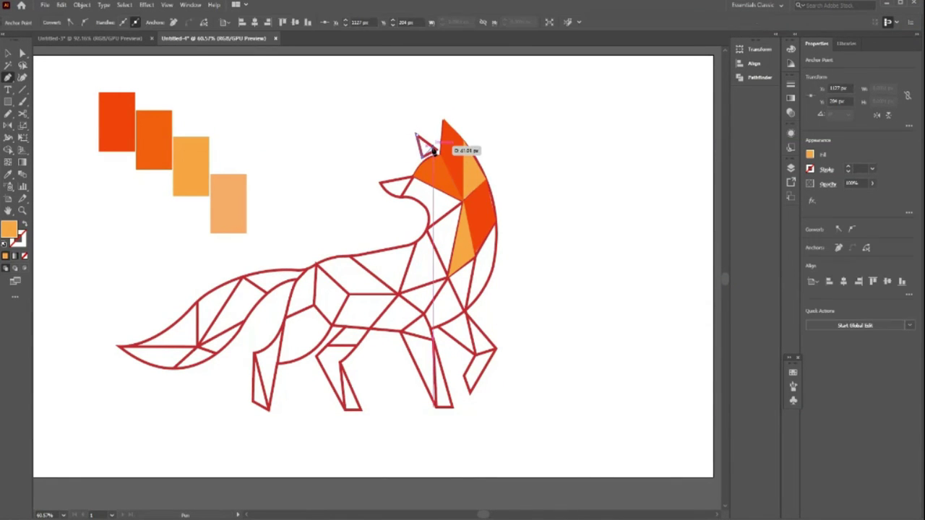
{"action": "left_click_drag", "start_coordinate": [426, 141], "coordinate": [425, 142]}
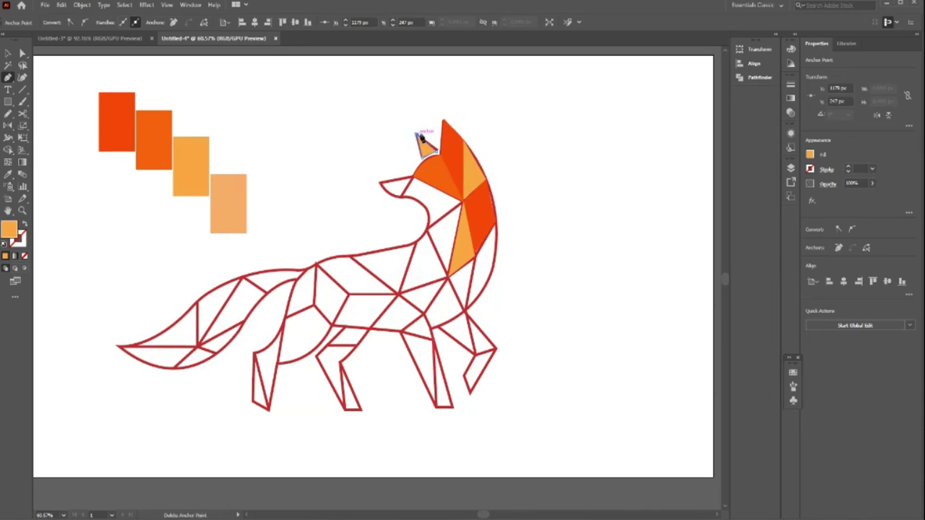
{"action": "mouse_move", "coordinate": [382, 187]}
{"action": "left_mouse_down"}
{"action": "mouse_move", "coordinate": [396, 182]}
{"action": "mouse_move", "coordinate": [406, 201]}
{"action": "mouse_move", "coordinate": [384, 195]}
{"action": "left_mouse_up"}
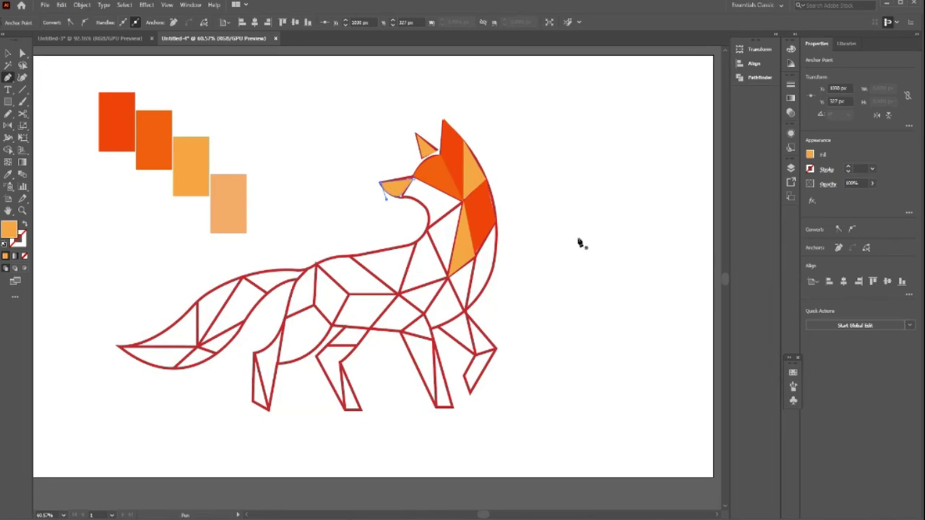
- Recolour the snout triangle with the dark orange sampled from the ear
{"action": "key", "text": "v"}
{"action": "left_click", "coordinate": [599, 251]}
{"action": "left_click", "coordinate": [392, 186]}
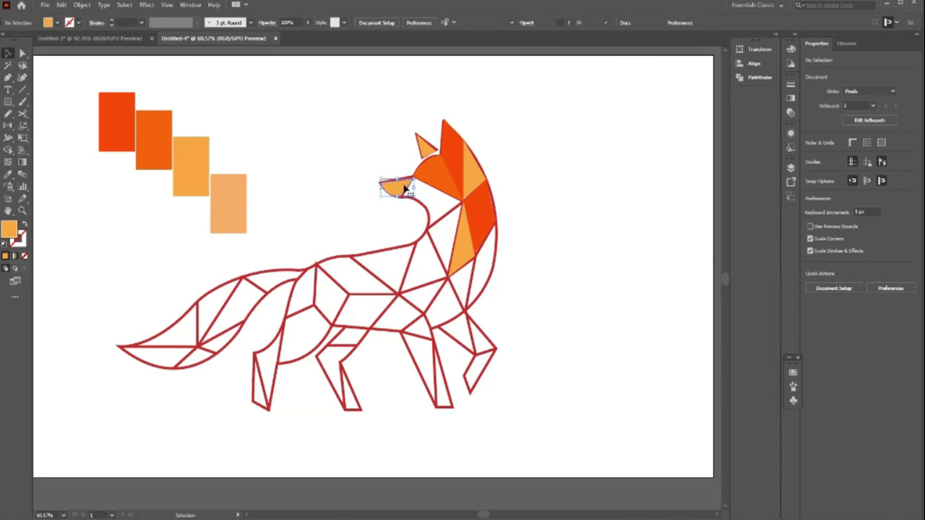
{"action": "key", "text": "i"}
{"action": "left_click", "coordinate": [444, 146]}
{"action": "key", "text": "v"}
{"action": "left_click", "coordinate": [570, 223]}
- Draw a triangle below the head centre and a lower jaw facet filled with the lightest orange
{"action": "key", "text": "p"}
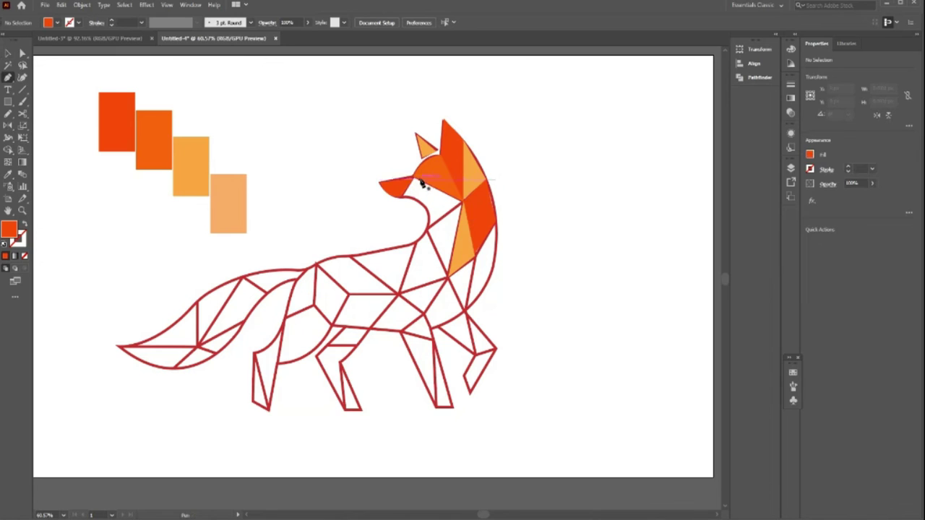
{"action": "left_click", "coordinate": [413, 177]}
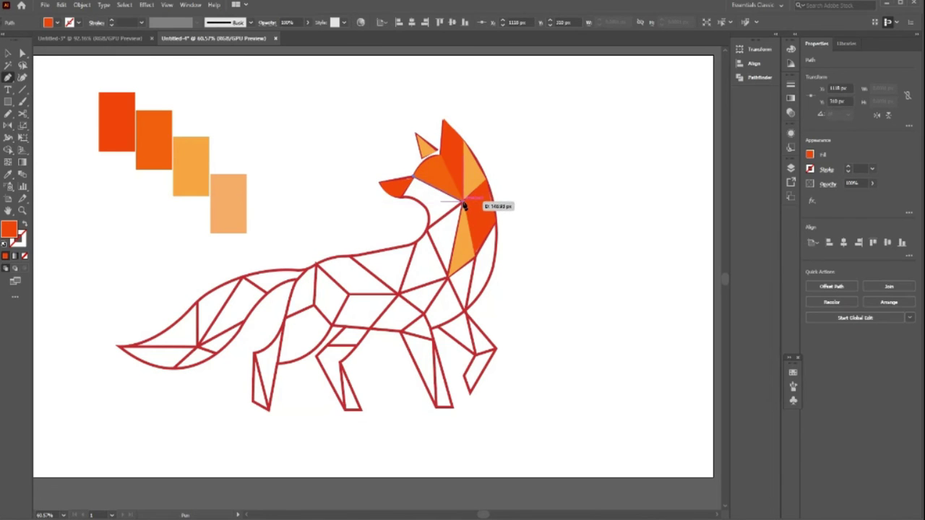
{"action": "left_click", "coordinate": [460, 203]}
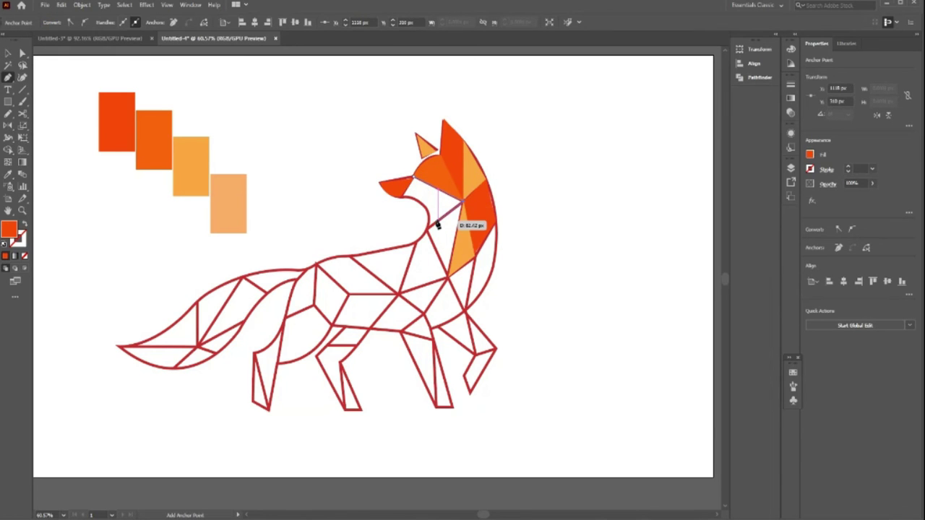
{"action": "left_click", "coordinate": [428, 229]}
{"action": "left_click", "coordinate": [413, 177]}
{"action": "left_click", "coordinate": [372, 194]}
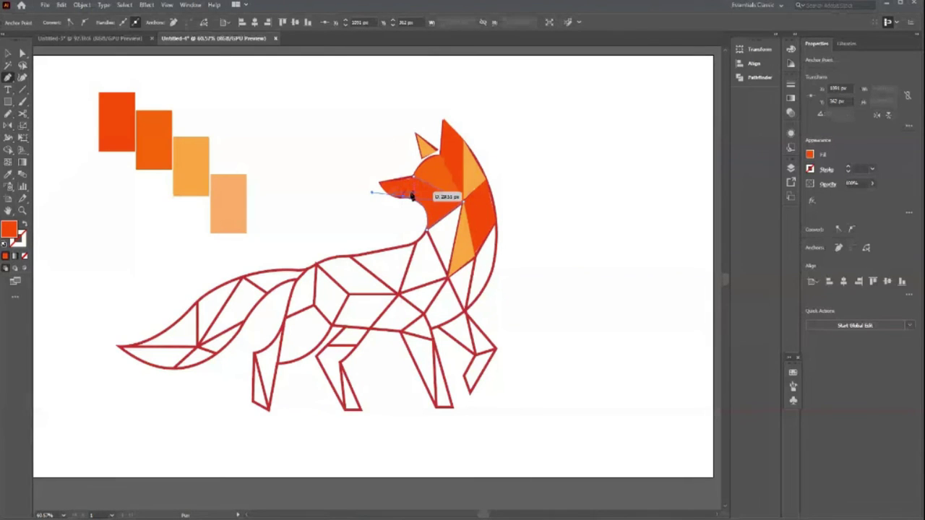
{"action": "left_click", "coordinate": [414, 177]}
{"action": "left_click", "coordinate": [213, 229]}
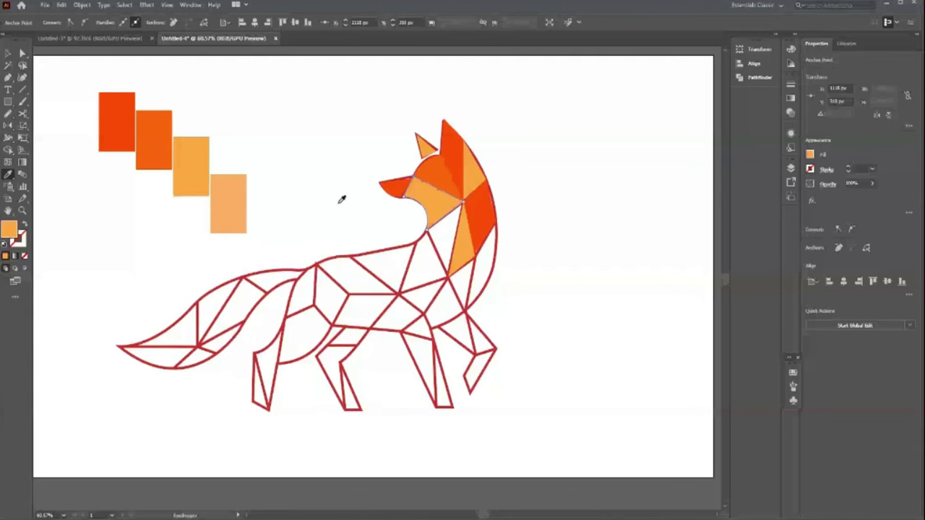
- Draw a neck triangle from the head's central vertex and colour it with a head shade
{"action": "key", "text": "ctrl+shift+a"}
{"action": "key", "text": "p"}
{"action": "scroll", "coordinate": [342, 199], "scroll_direction": "down", "scroll_amount": 1}
{"action": "left_click", "coordinate": [463, 189]}
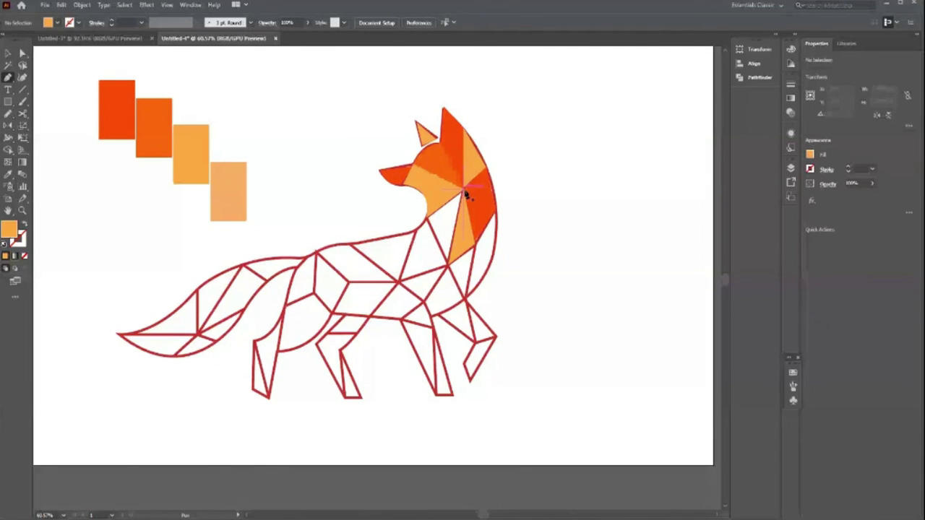
{"action": "left_click", "coordinate": [427, 222]}
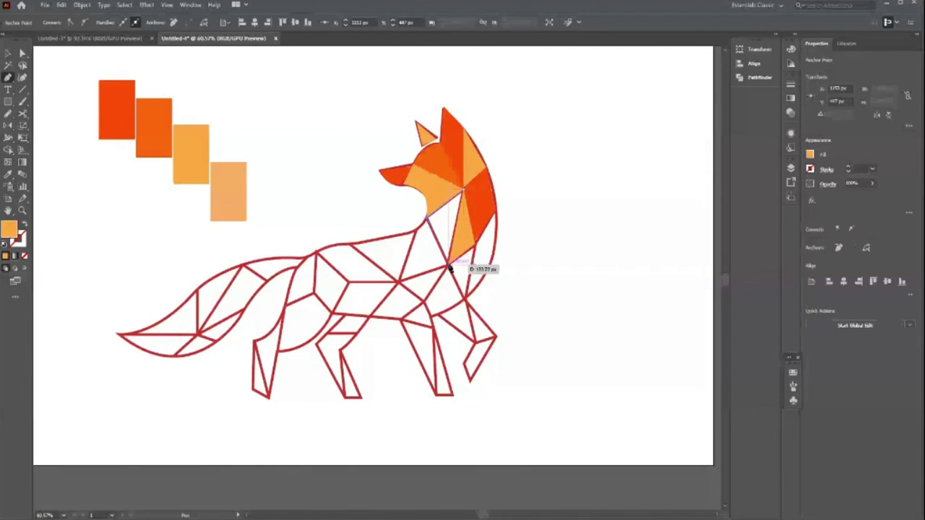
{"action": "left_click", "coordinate": [448, 264]}
{"action": "left_click", "coordinate": [463, 191]}
{"action": "key", "text": "i"}
{"action": "key", "text": "v"}
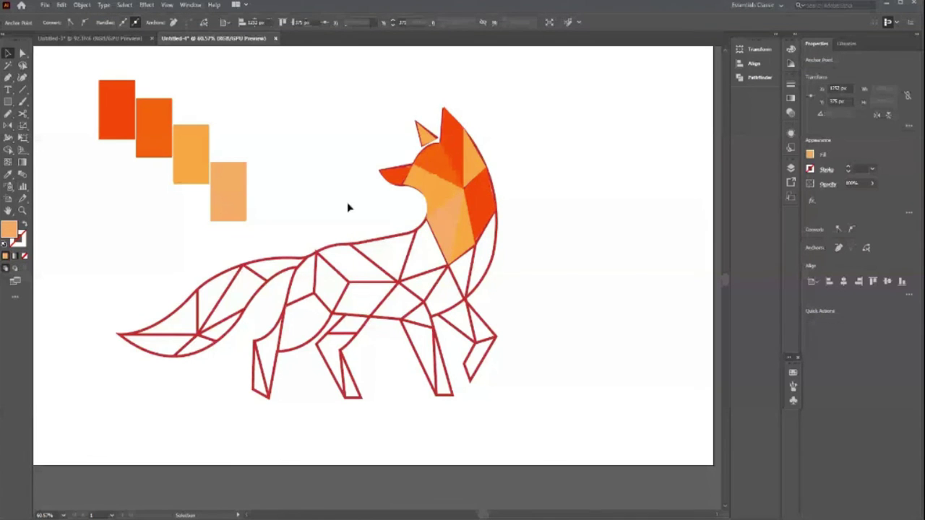
{"action": "left_click", "coordinate": [453, 231]}
{"action": "key", "text": "i"}
{"action": "left_click", "coordinate": [472, 165]}
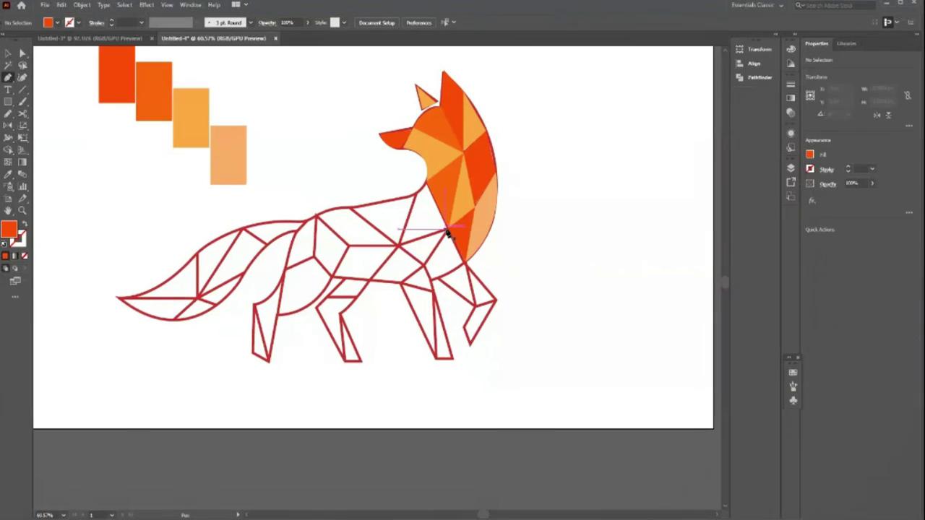
- Draw a lower neck triangle and fill it with an orange sampled from the head
{"action": "left_click", "coordinate": [447, 228]}
{"action": "left_click", "coordinate": [428, 279]}
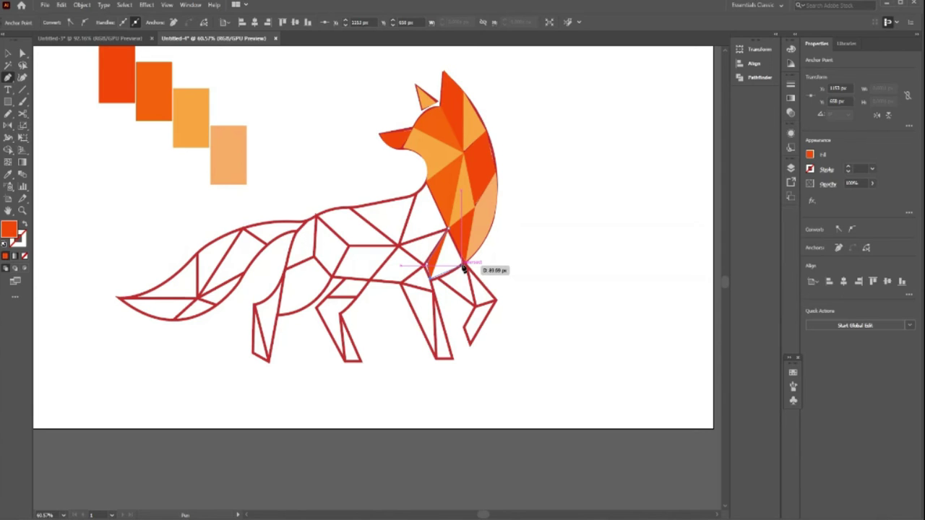
{"action": "left_click", "coordinate": [464, 269]}
{"action": "left_click", "coordinate": [448, 228]}
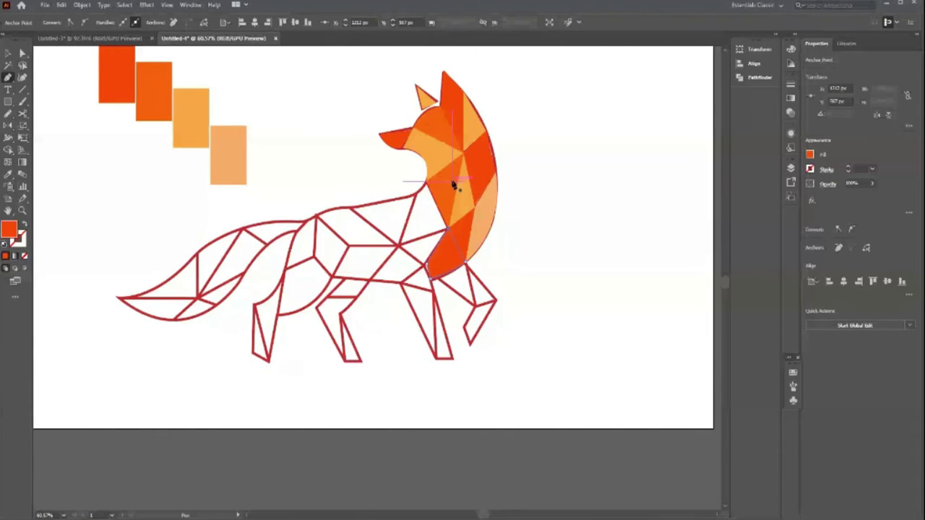
{"action": "scroll", "coordinate": [453, 185], "scroll_direction": "down", "scroll_amount": 1}
{"action": "key", "text": "v"}
{"action": "left_click", "coordinate": [469, 232]}
{"action": "left_click", "coordinate": [443, 248]}
{"action": "key", "text": "i"}
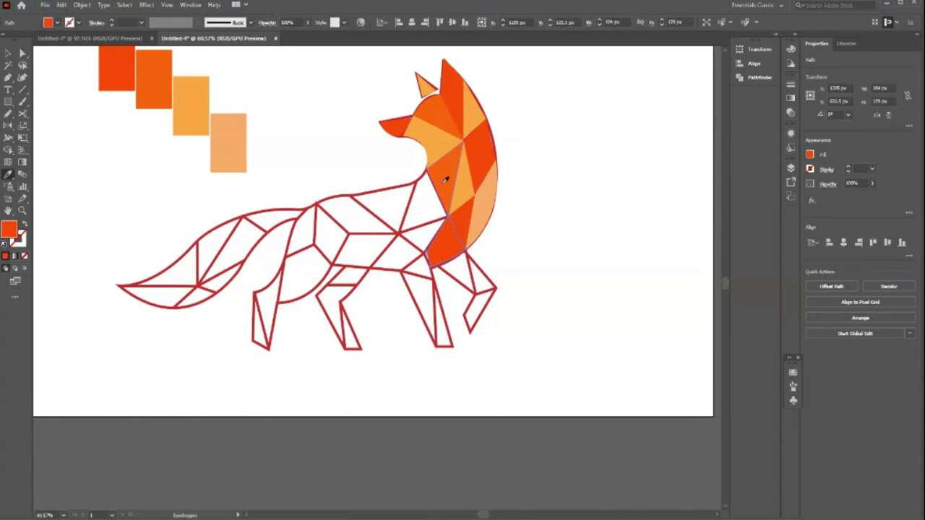
{"action": "left_click", "coordinate": [445, 182]}
{"action": "key", "text": "ctrl+shift+a"}
{"action": "key", "text": "p"}
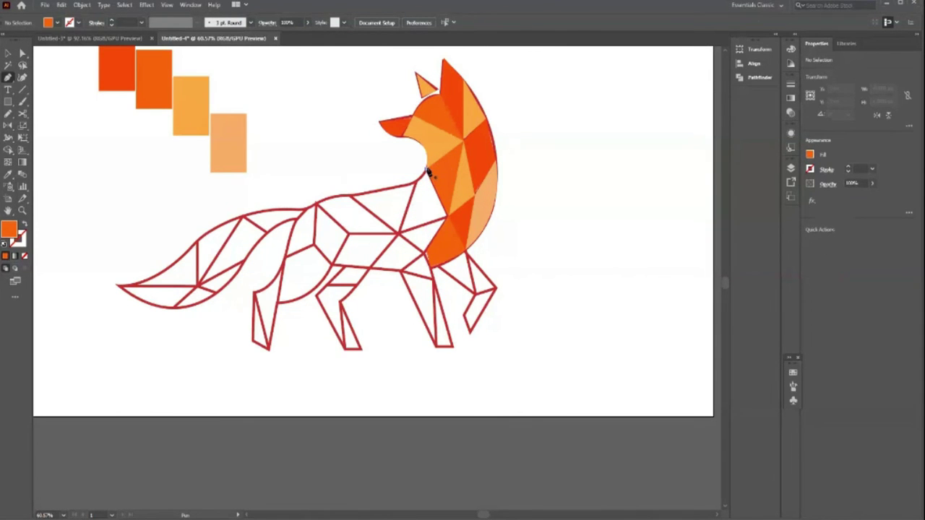
- Add a four-cornered neck facet near the back junction, filled light orange
{"action": "left_click", "coordinate": [427, 172]}
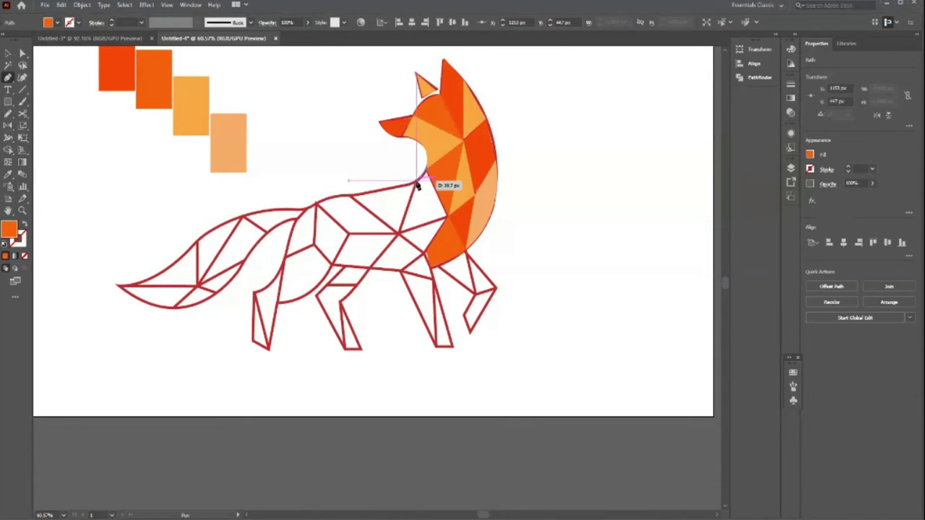
{"action": "left_click", "coordinate": [417, 185]}
{"action": "left_click", "coordinate": [400, 234]}
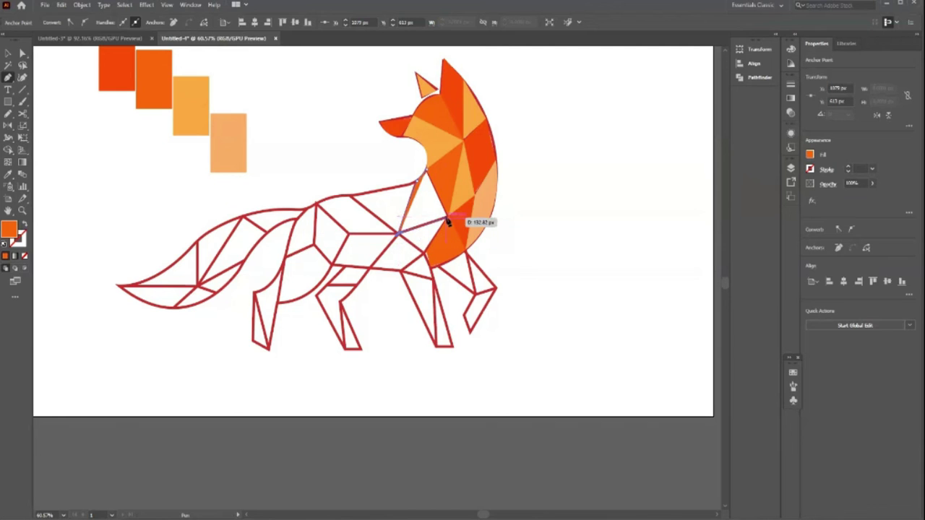
{"action": "left_click", "coordinate": [447, 214]}
{"action": "left_click", "coordinate": [431, 175]}
{"action": "key", "text": "i"}
{"action": "left_click", "coordinate": [482, 189]}
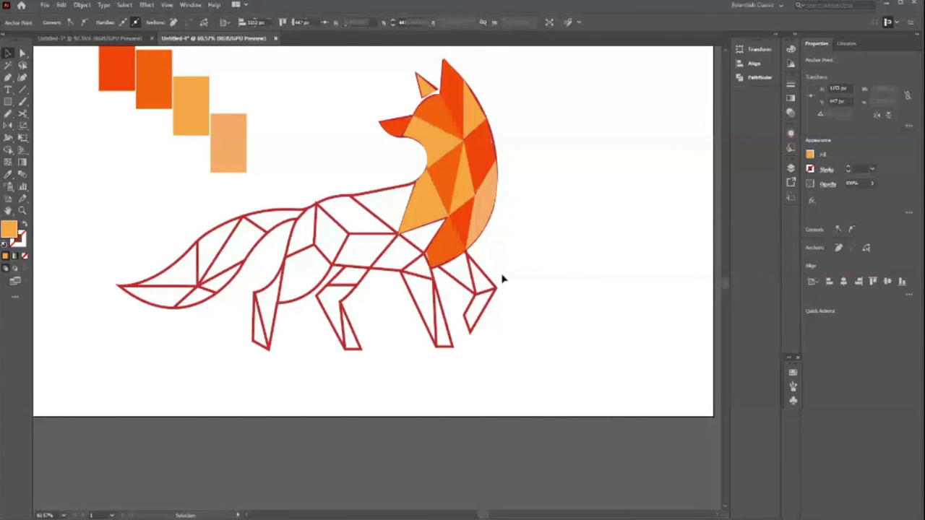
{"action": "key", "text": "ctrl+shift+a"}
{"action": "key", "text": "p"}
- Draw a chest triangle and settle on a lighter sampled orange for it
{"action": "left_click", "coordinate": [448, 218]}
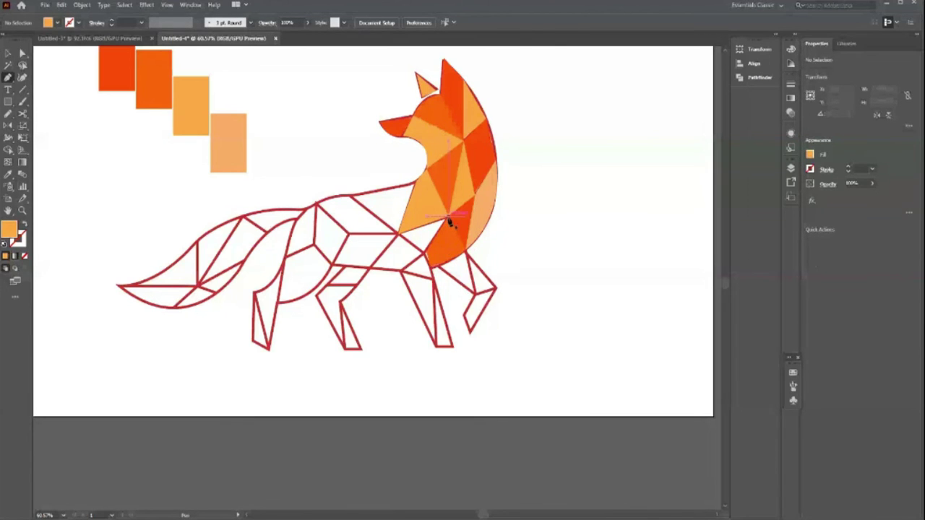
{"action": "left_click", "coordinate": [400, 237]}
{"action": "left_click", "coordinate": [429, 260]}
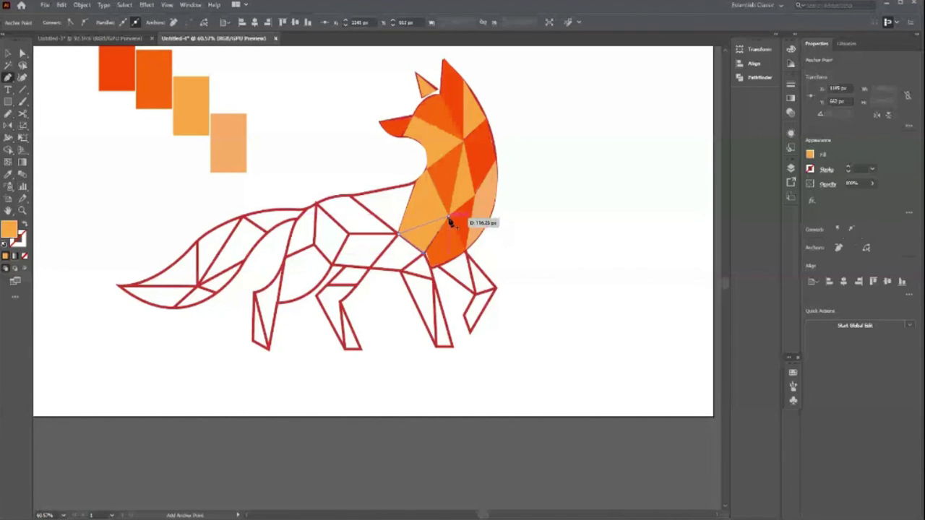
{"action": "left_click", "coordinate": [448, 218]}
{"action": "key", "text": "i"}
{"action": "scroll", "coordinate": [496, 140], "scroll_direction": "down", "scroll_amount": 1}
{"action": "left_click", "coordinate": [481, 120]}
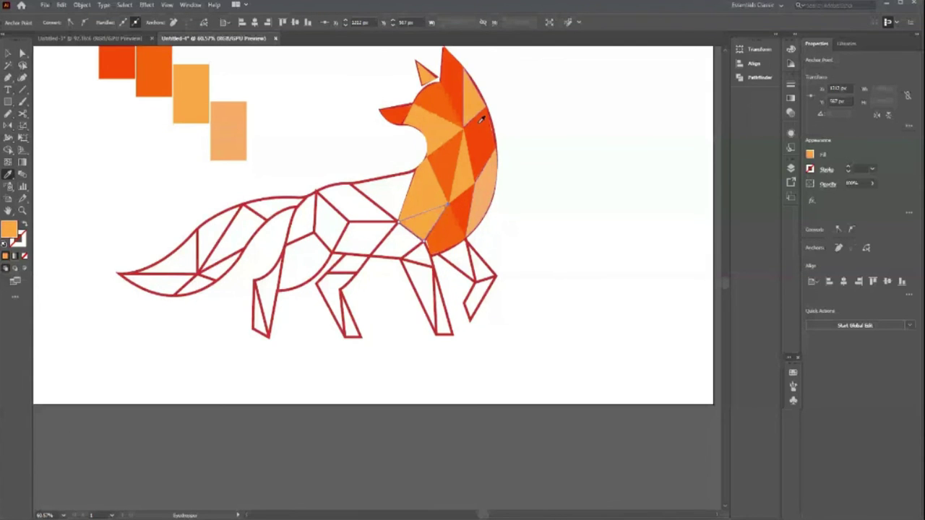
{"action": "key", "text": "v"}
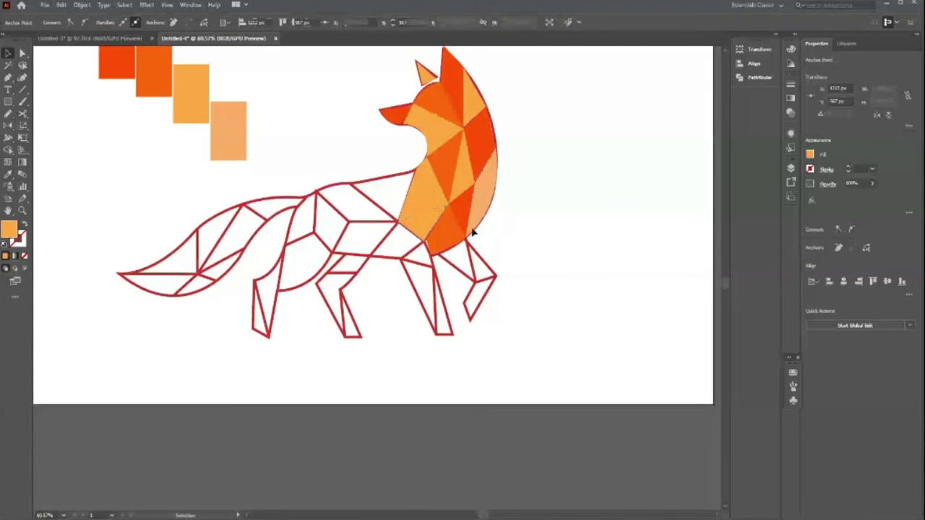
{"action": "left_click", "coordinate": [424, 194]}
{"action": "key", "text": "i"}
{"action": "left_click", "coordinate": [426, 144]}
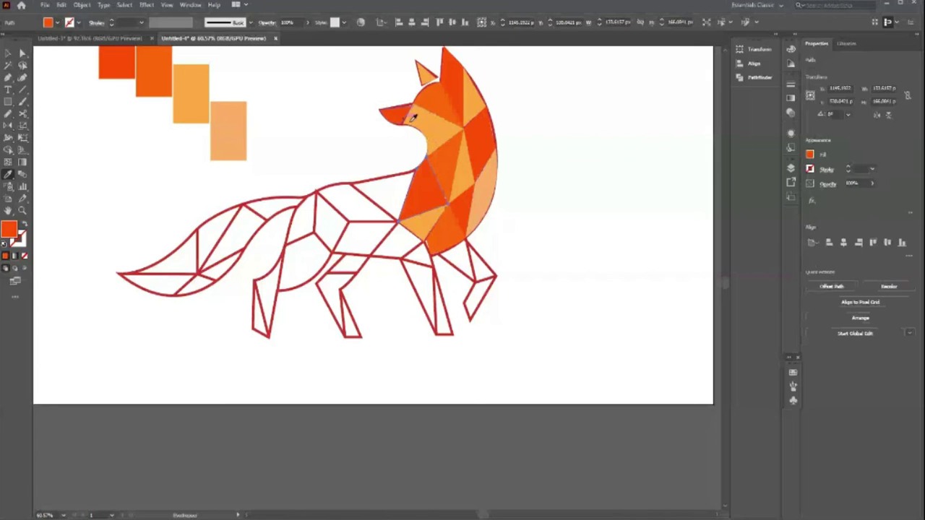
{"action": "left_click", "coordinate": [445, 112]}
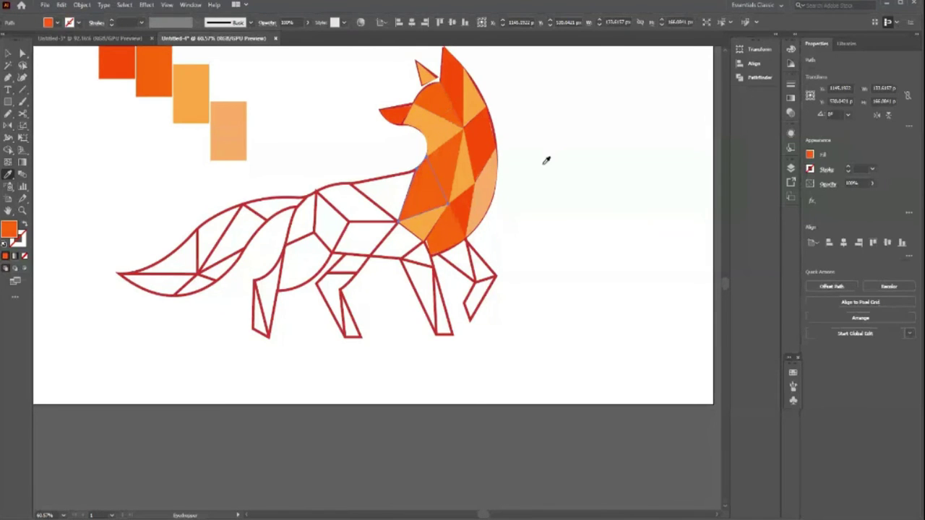
- Recolour another chest triangle dark orange-red
{"action": "key", "text": "v"}
{"action": "left_click", "coordinate": [449, 161]}
{"action": "key", "text": "i"}
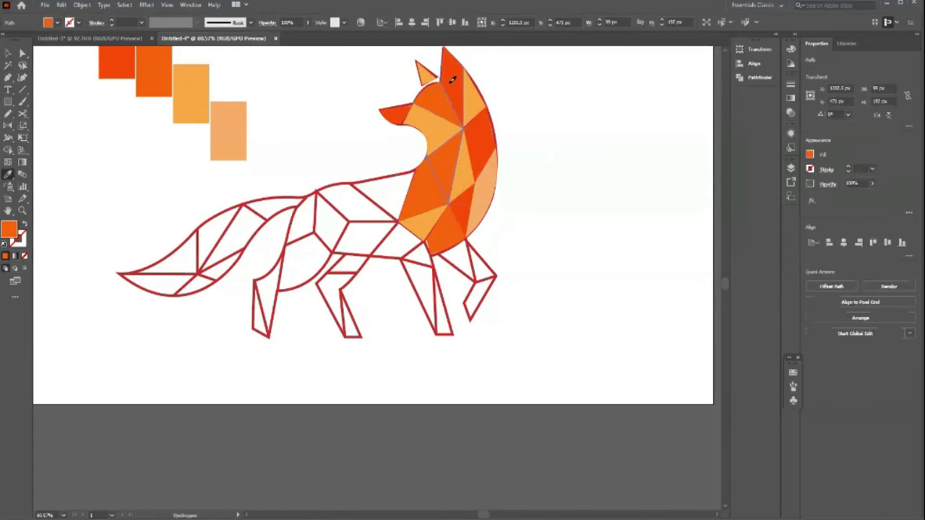
{"action": "left_click", "coordinate": [451, 80]}
{"action": "key", "text": "v"}
{"action": "left_click", "coordinate": [583, 247]}
{"action": "scroll", "coordinate": [532, 355], "scroll_direction": "up", "scroll_amount": 1}
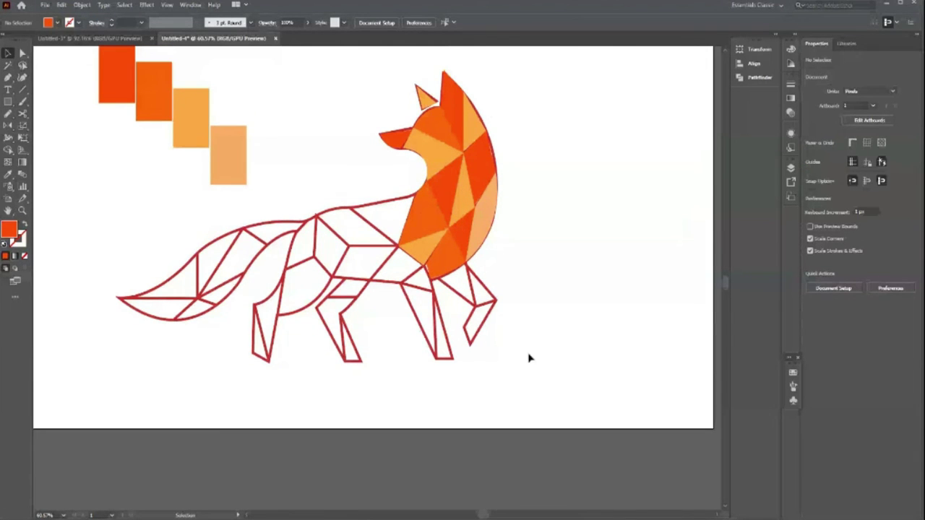
- Draw a triangle over the fox's neck and fill it lighter orange
{"action": "left_click", "coordinate": [340, 209]}
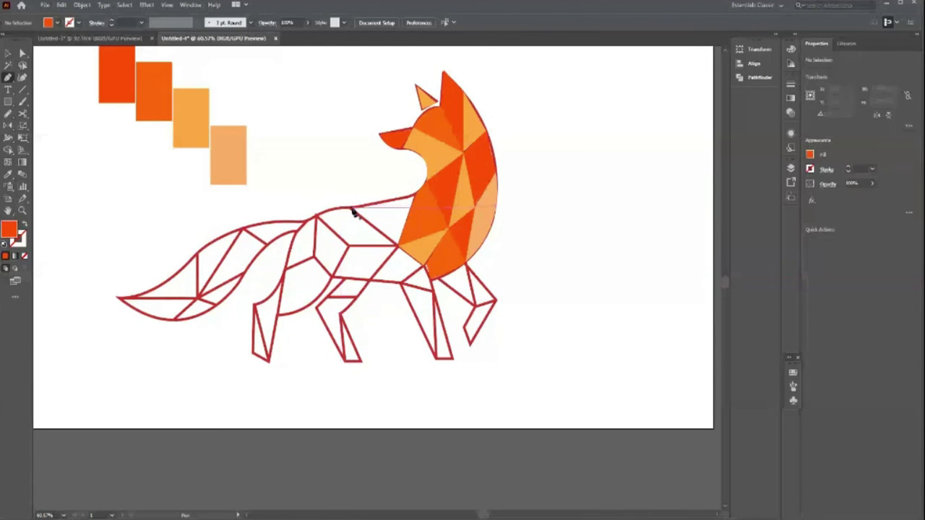
{"action": "key", "text": "p"}
{"action": "left_click", "coordinate": [417, 196]}
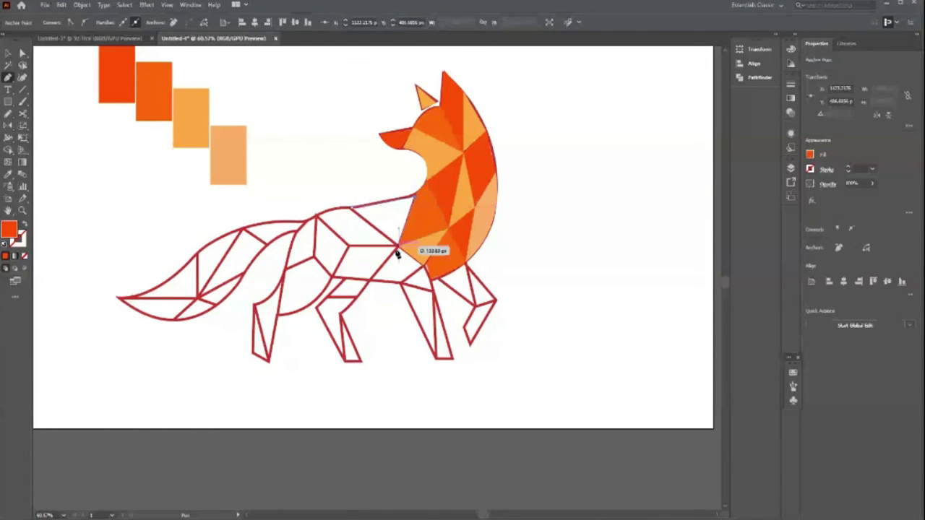
{"action": "left_click", "coordinate": [398, 246]}
{"action": "left_click", "coordinate": [351, 207]}
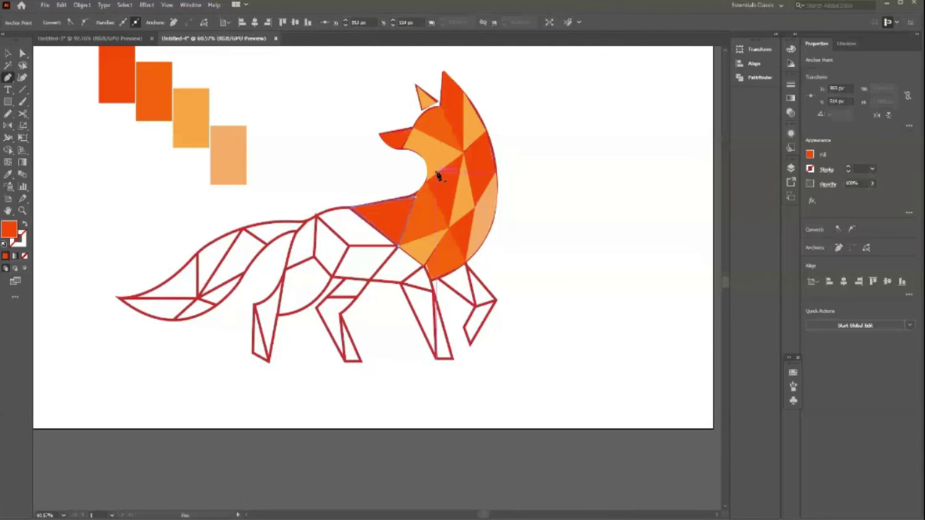
{"action": "key", "text": "i"}
{"action": "left_click", "coordinate": [438, 175]}
{"action": "key", "text": "v"}
{"action": "left_click", "coordinate": [583, 306]}
- Draw a four-corner shoulder shape from back to chest and fill it dark orange
{"action": "key", "text": "p"}
{"action": "left_click", "coordinate": [318, 216]}
{"action": "left_click", "coordinate": [350, 208]}
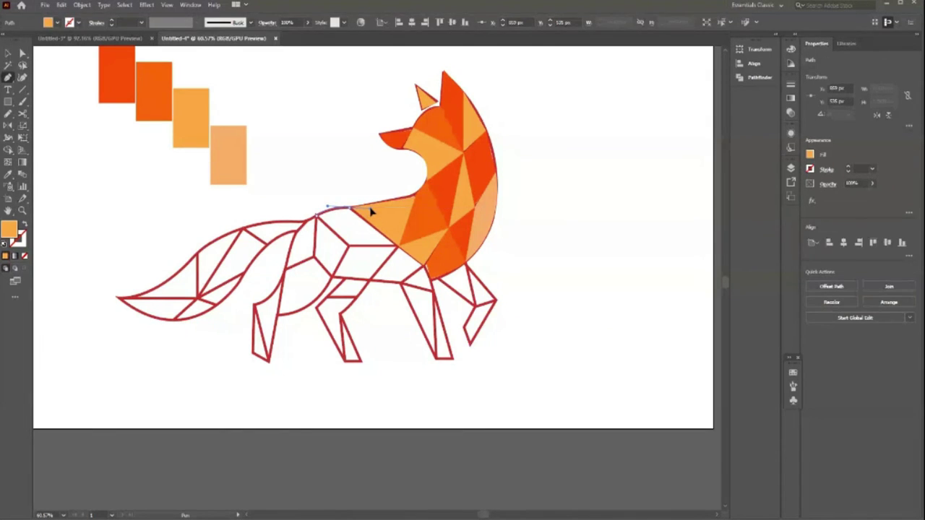
{"action": "left_click", "coordinate": [398, 247]}
{"action": "left_click", "coordinate": [347, 246]}
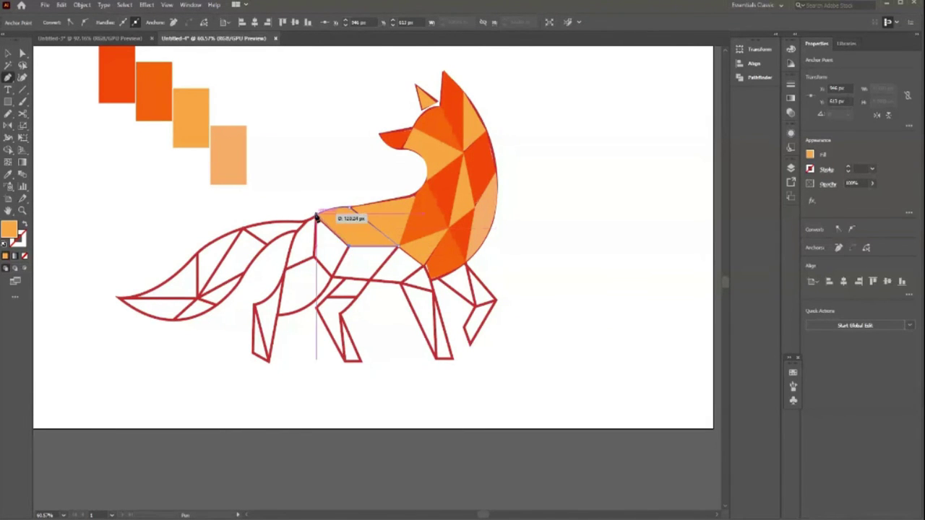
{"action": "left_click", "coordinate": [316, 217]}
{"action": "key", "text": "i"}
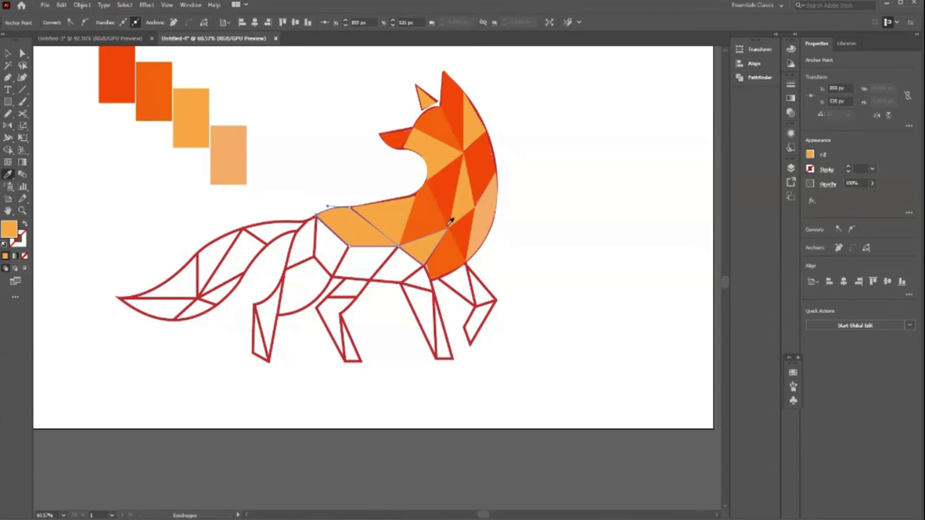
{"action": "left_click", "coordinate": [434, 222]}
{"action": "key", "text": "v"}
{"action": "left_click", "coordinate": [394, 379]}
- Draw a belly triangle below the chest and fill it dark orange
{"action": "key", "text": "p"}
{"action": "left_click", "coordinate": [396, 249]}
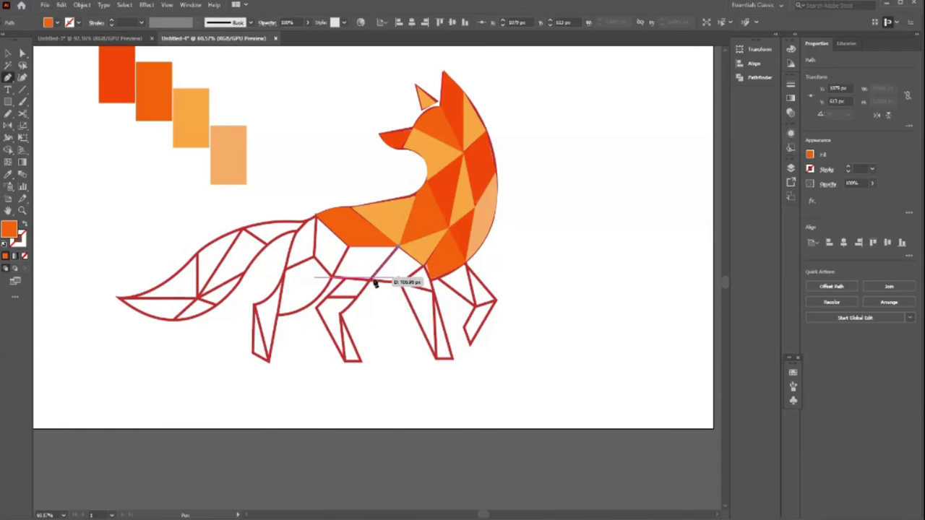
{"action": "left_click_drag", "start_coordinate": [409, 282], "coordinate": [399, 249]}
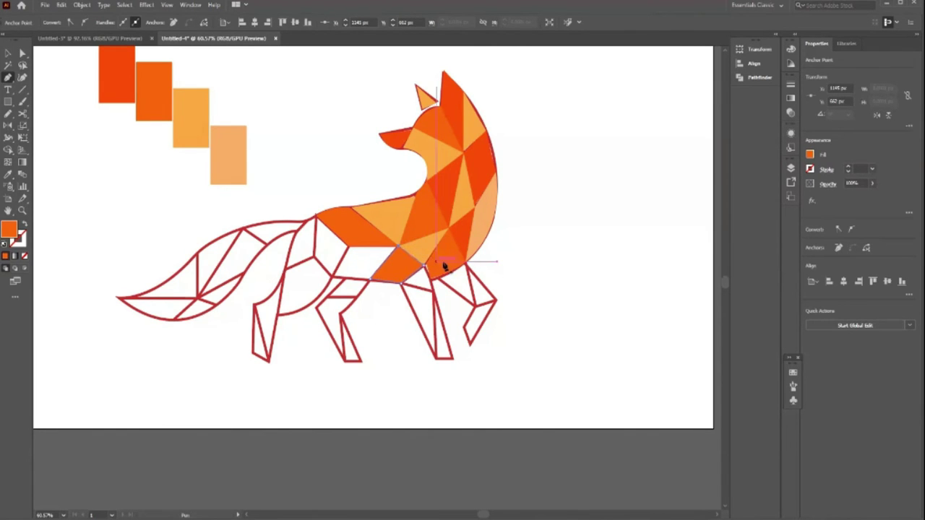
{"action": "key", "text": "i"}
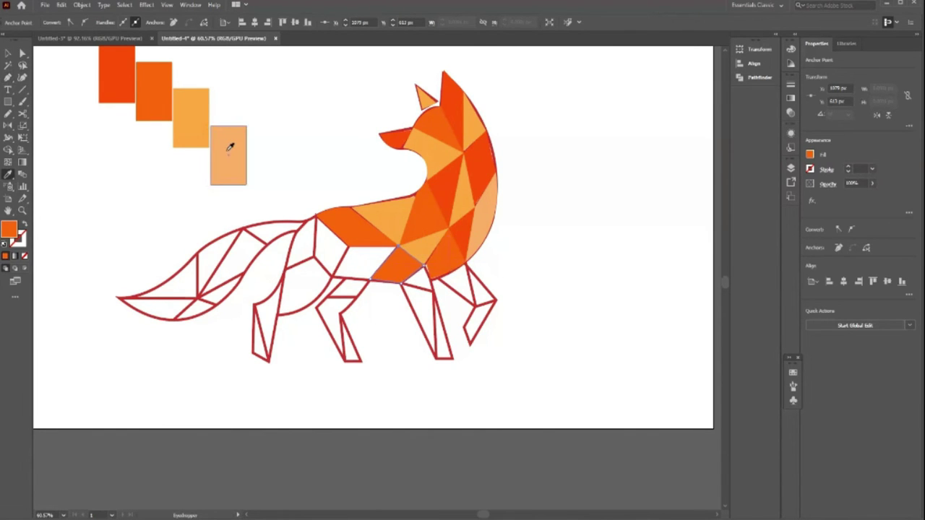
{"action": "left_click", "coordinate": [229, 148]}
{"action": "key", "text": "v"}
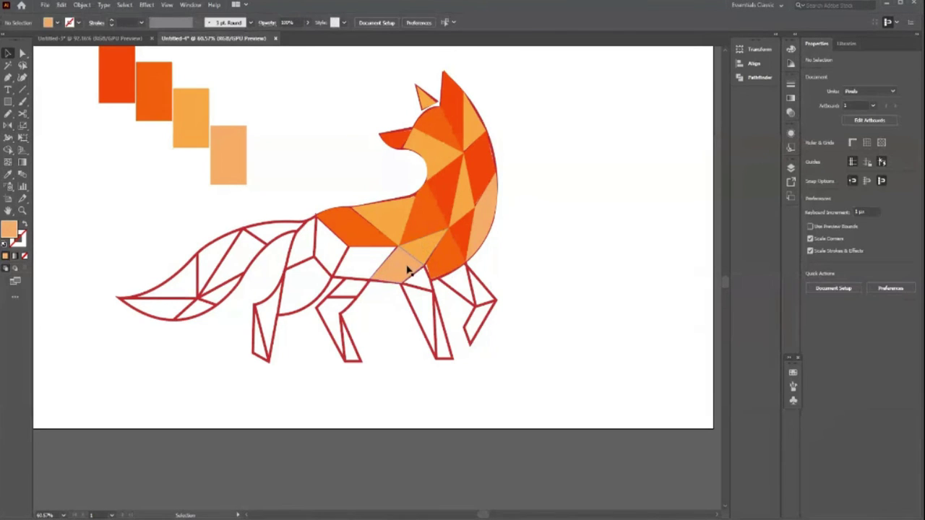
{"action": "key", "text": "o"}
{"action": "key", "text": "i"}
{"action": "left_click", "coordinate": [450, 196]}
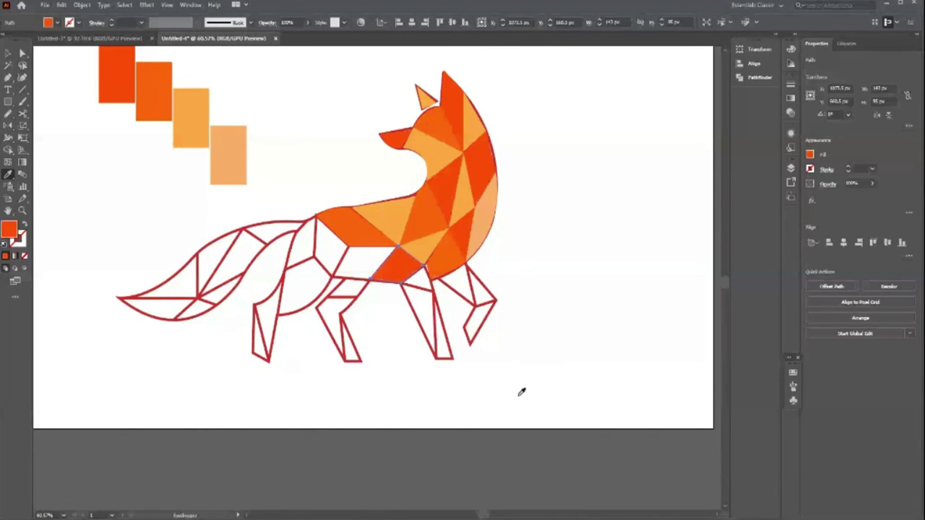
{"action": "key", "text": "p"}
{"action": "key", "text": "ctrl+shift+a"}
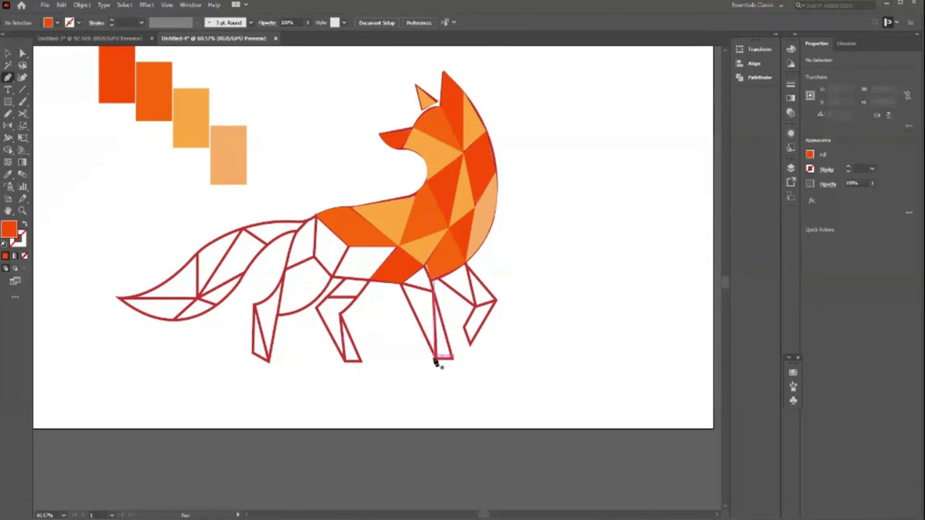
- Draw the front leg shape down to the foot and fill it lighter orange
{"action": "left_click", "coordinate": [435, 359]}
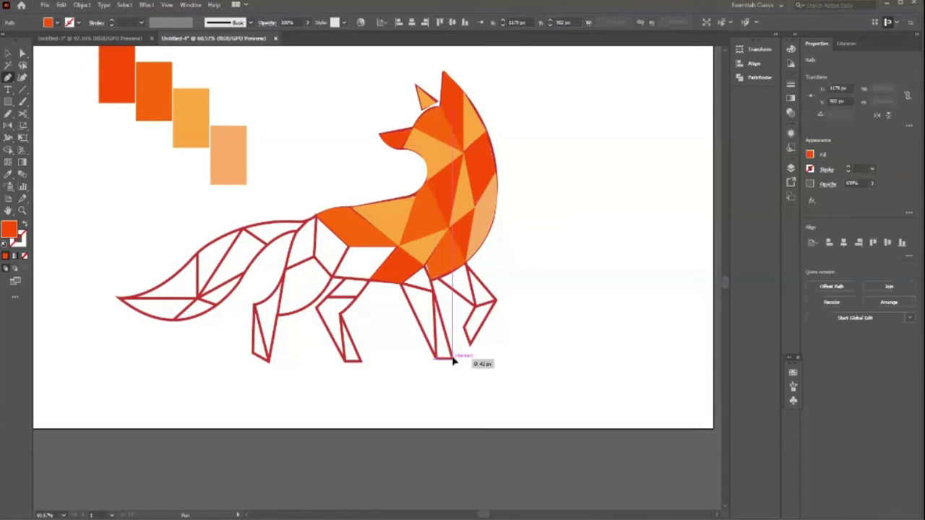
{"action": "left_click", "coordinate": [453, 360]}
{"action": "left_click", "coordinate": [426, 266]}
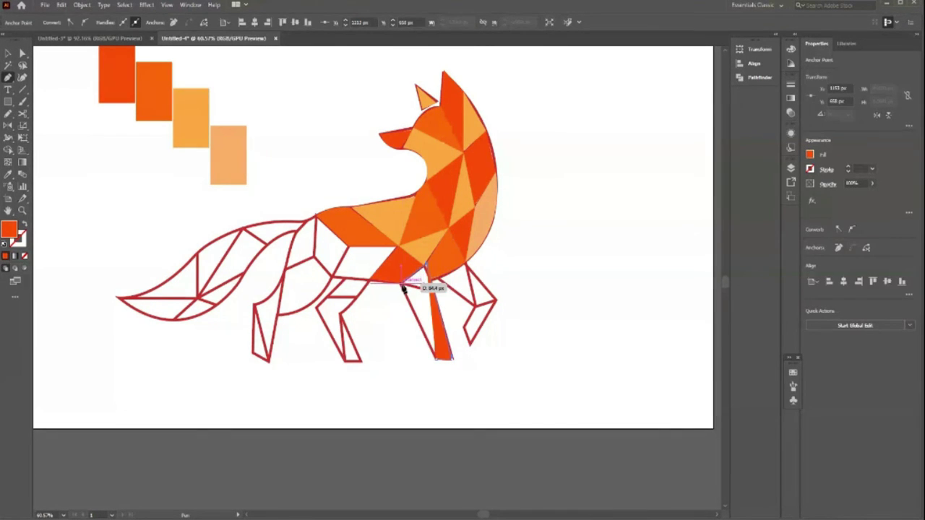
{"action": "left_click", "coordinate": [401, 284]}
{"action": "left_click", "coordinate": [437, 359]}
{"action": "key", "text": "i"}
{"action": "left_click", "coordinate": [424, 244]}
{"action": "key", "text": "v"}
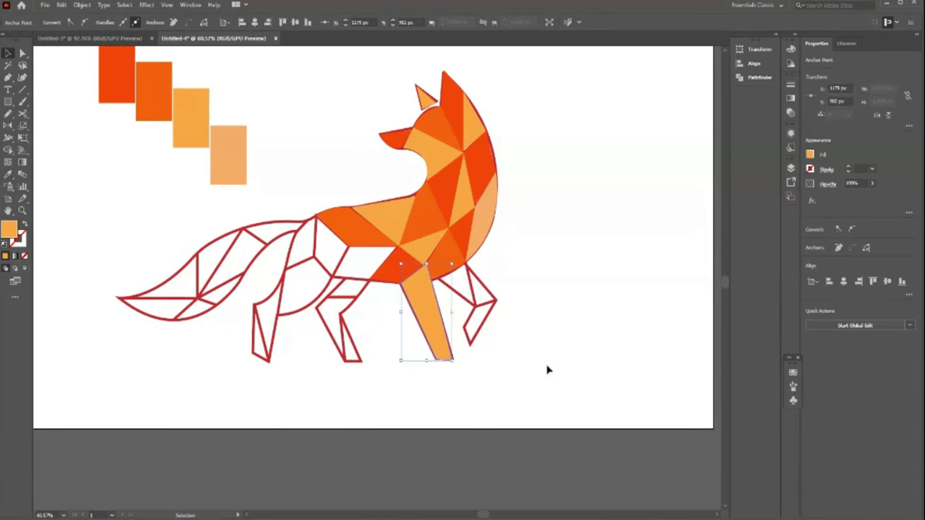
{"action": "left_click", "coordinate": [547, 370]}
- Draw a small triangle from the chest to the leg tip
{"action": "key", "text": "p"}
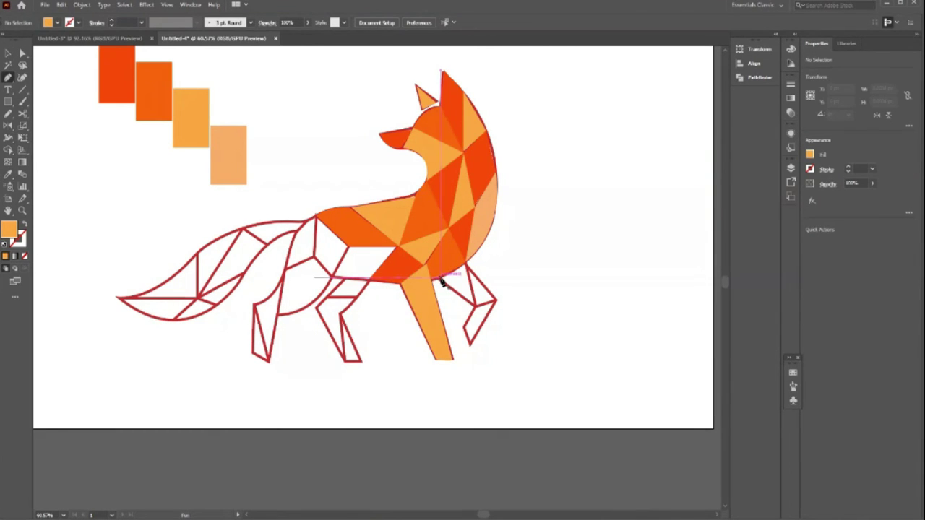
{"action": "left_click", "coordinate": [439, 277]}
{"action": "left_click", "coordinate": [474, 306]}
{"action": "left_click", "coordinate": [439, 278]}
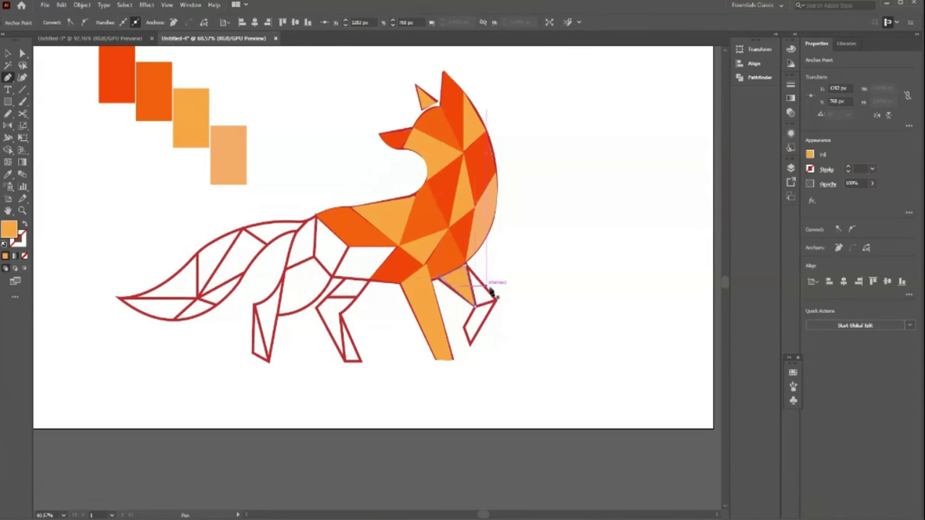
- Draw the far front leg shape up to the chest and fill it dark orange
{"action": "left_click", "coordinate": [464, 330]}
{"action": "left_click", "coordinate": [496, 302]}
{"action": "left_click", "coordinate": [464, 330]}
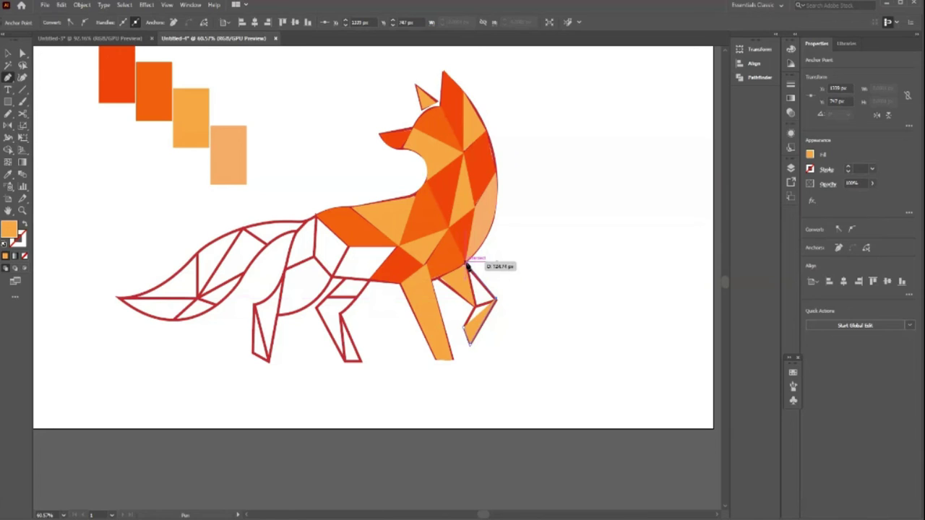
{"action": "left_click", "coordinate": [467, 265]}
{"action": "left_click", "coordinate": [473, 310]}
{"action": "left_click", "coordinate": [467, 331]}
{"action": "key", "text": "i"}
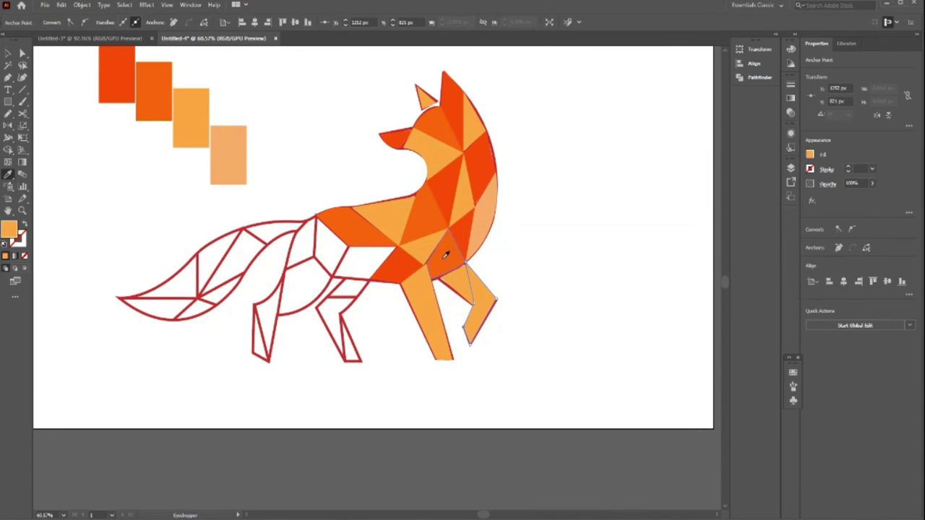
{"action": "left_click", "coordinate": [446, 254]}
{"action": "key", "text": "v"}
{"action": "left_click", "coordinate": [511, 396]}
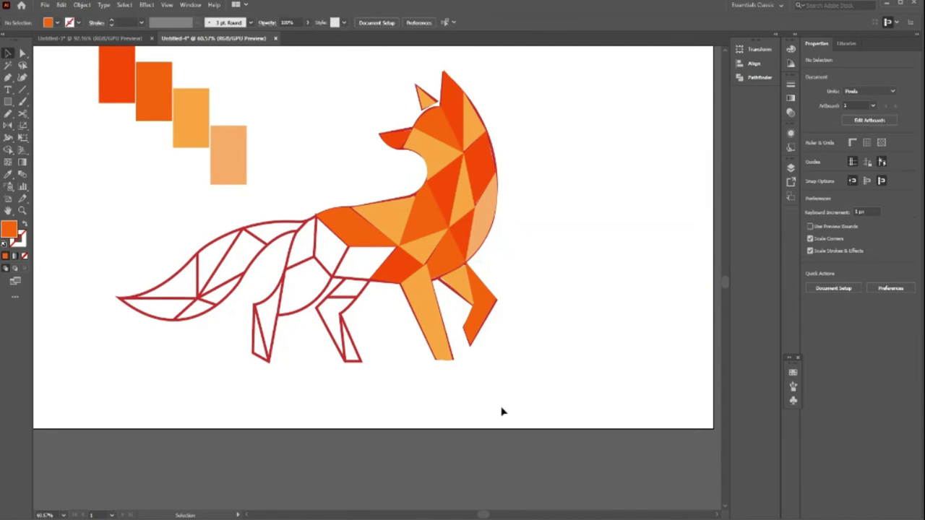
- Draw a chest shape under the belly and fill it pale orange
{"action": "key", "text": "p"}
{"action": "left_click", "coordinate": [398, 247]}
{"action": "left_click", "coordinate": [348, 247]}
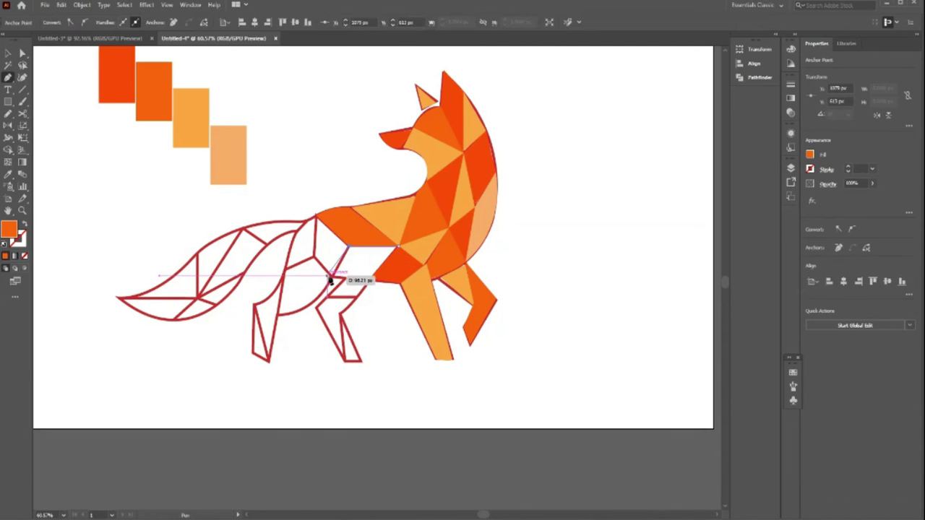
{"action": "left_click", "coordinate": [332, 277]}
{"action": "left_click", "coordinate": [400, 284]}
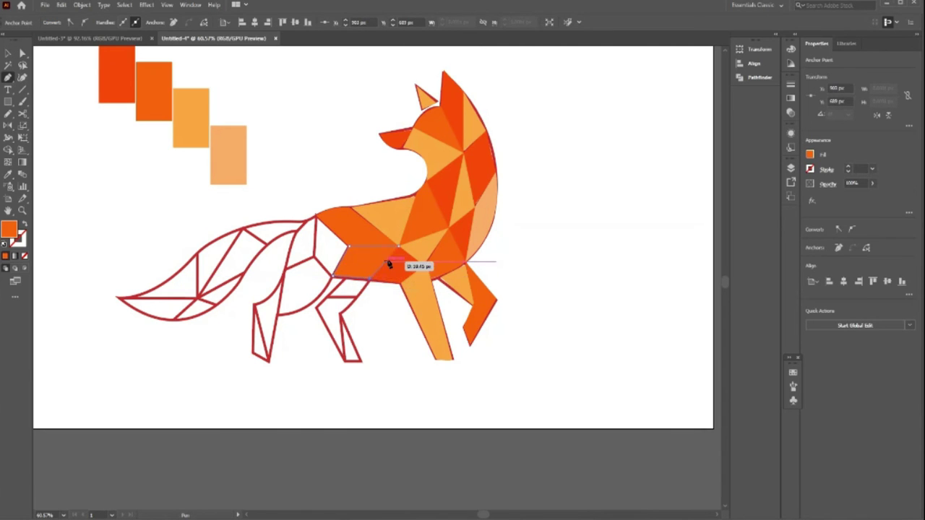
{"action": "left_click", "coordinate": [397, 247]}
{"action": "key", "text": "i"}
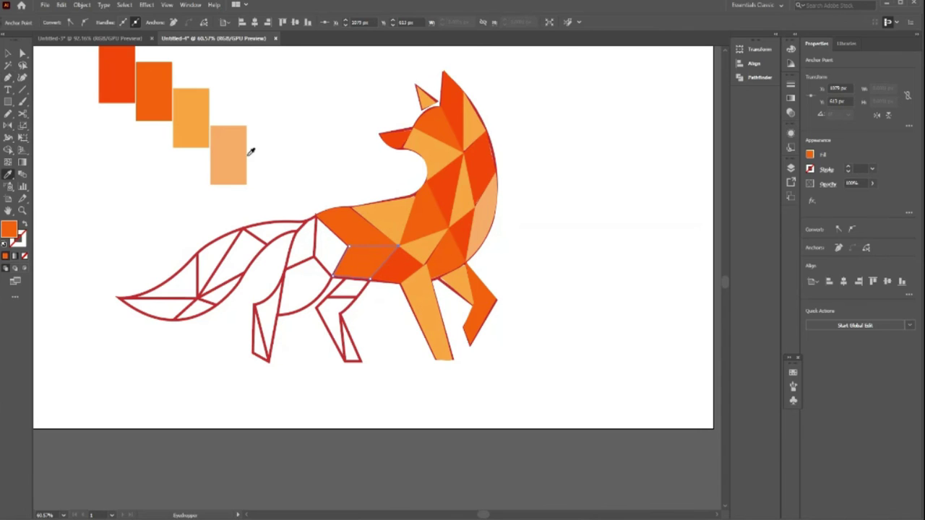
{"action": "left_click", "coordinate": [249, 154]}
{"action": "key", "text": "v"}
{"action": "left_click", "coordinate": [389, 376]}
- Draw the middle leg shape and fill it darker orange
{"action": "key", "text": "p"}
{"action": "left_click", "coordinate": [369, 280]}
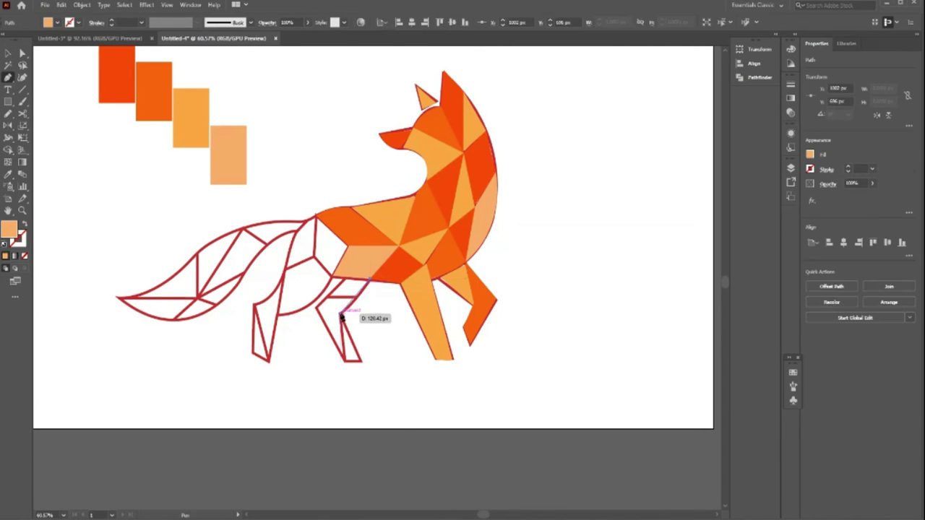
{"action": "left_click", "coordinate": [341, 317]}
{"action": "left_click", "coordinate": [351, 361]}
{"action": "left_click", "coordinate": [311, 311]}
{"action": "left_click", "coordinate": [332, 278]}
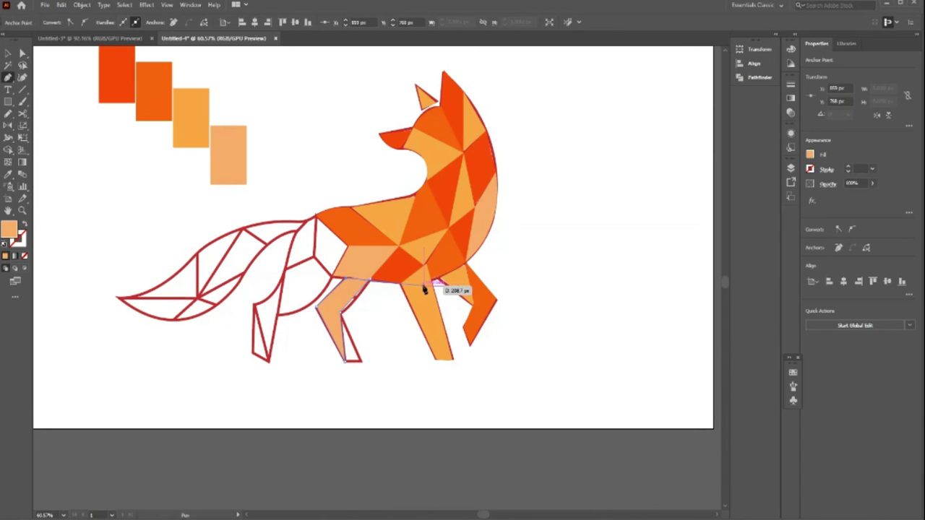
{"action": "left_click", "coordinate": [375, 283]}
{"action": "key", "text": "i"}
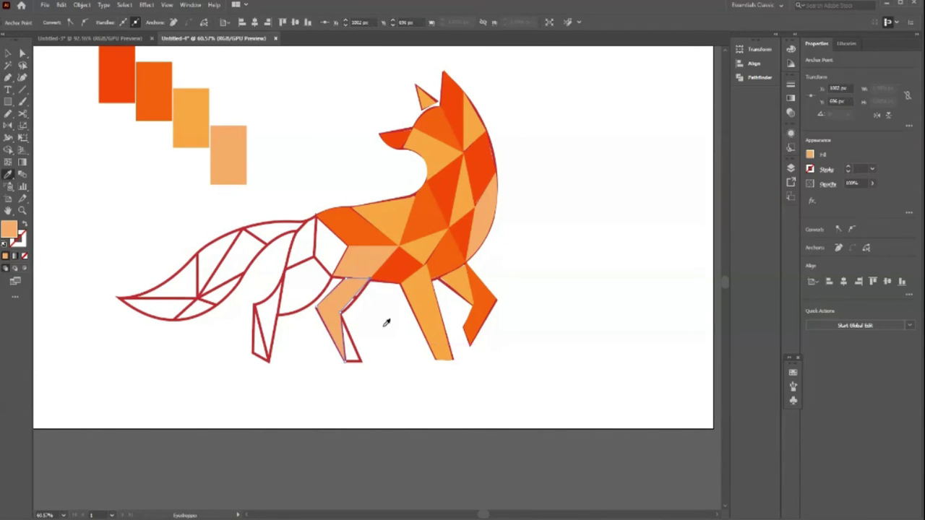
{"action": "left_click", "coordinate": [378, 221]}
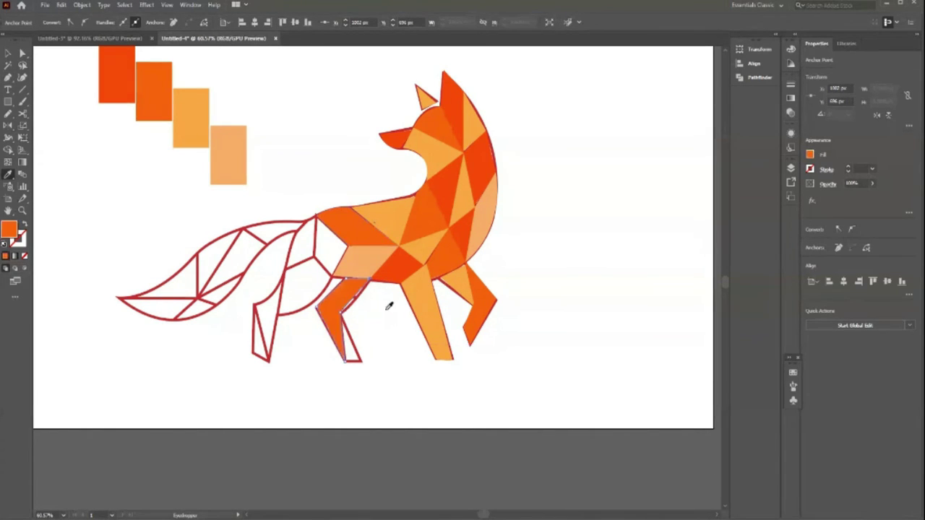
{"action": "key", "text": "v"}
{"action": "left_click", "coordinate": [390, 396]}
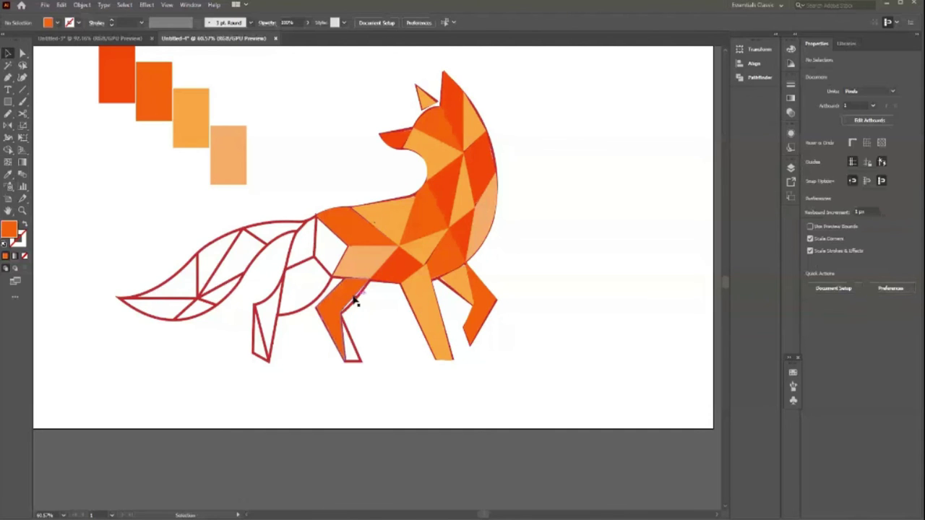
- Fill the small leg triangle light orange and add an orange hip triangle at the tail joint
{"action": "left_click", "coordinate": [356, 302]}
{"action": "key", "text": "i"}
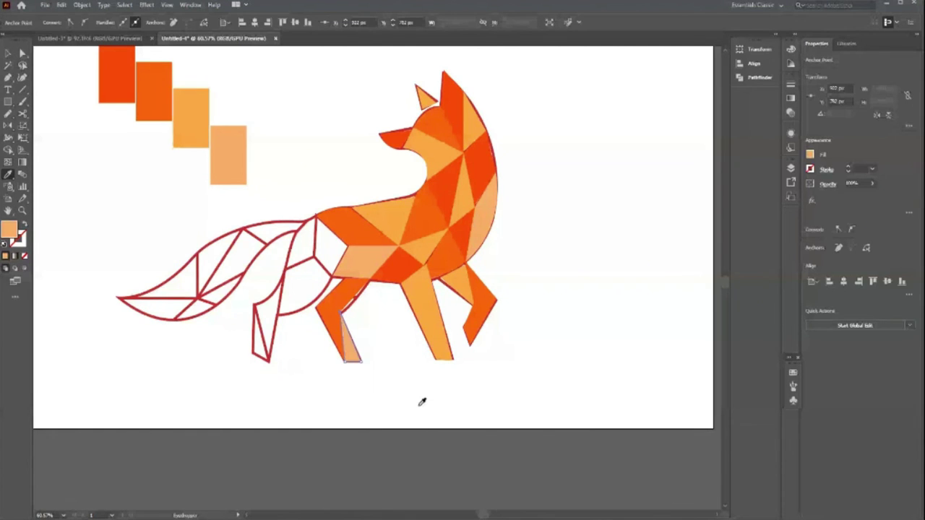
{"action": "key", "text": "p"}
{"action": "left_click", "coordinate": [316, 216]}
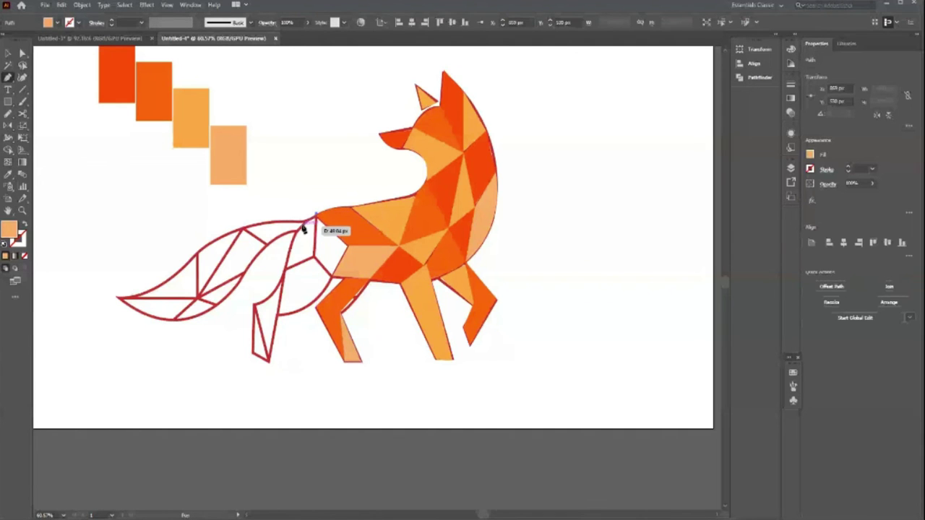
{"action": "left_click", "coordinate": [284, 269]}
{"action": "left_click", "coordinate": [315, 257]}
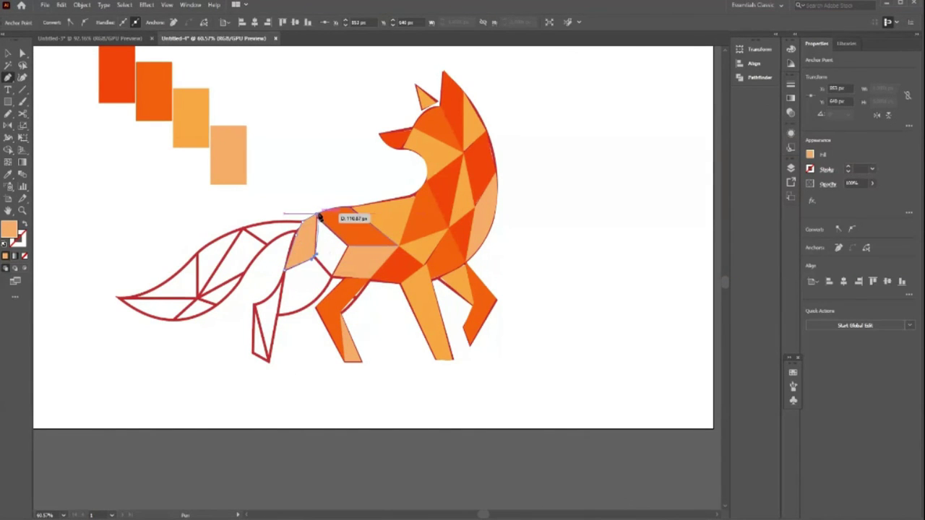
{"action": "left_click", "coordinate": [316, 216]}
{"action": "key", "text": "i"}
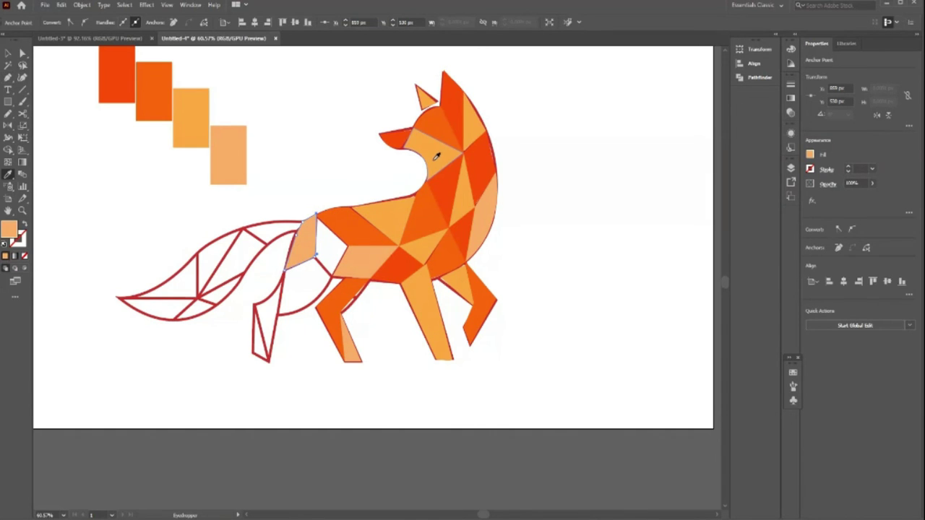
{"action": "left_click", "coordinate": [453, 124]}
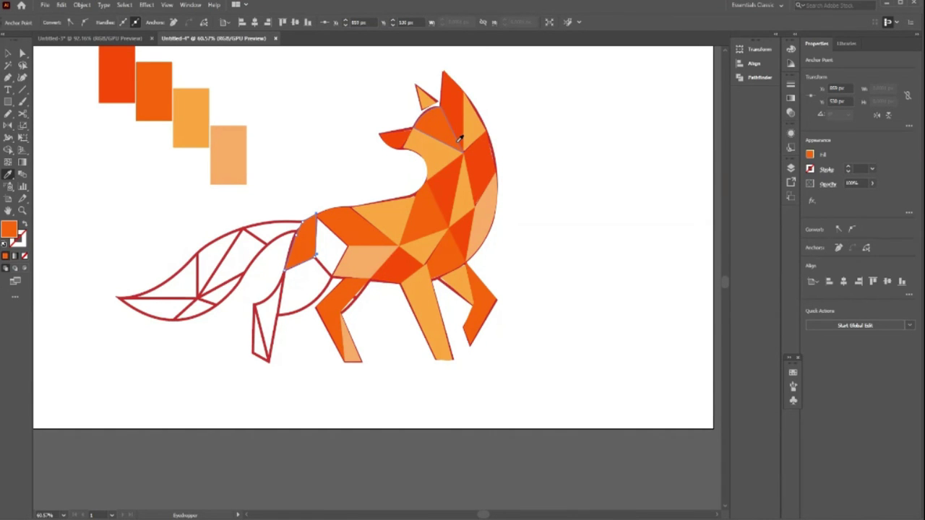
{"action": "key", "text": "ctrl+shift+a"}
- Draw a second facet at the tail-body joint and fill it light orange
{"action": "key", "text": "p"}
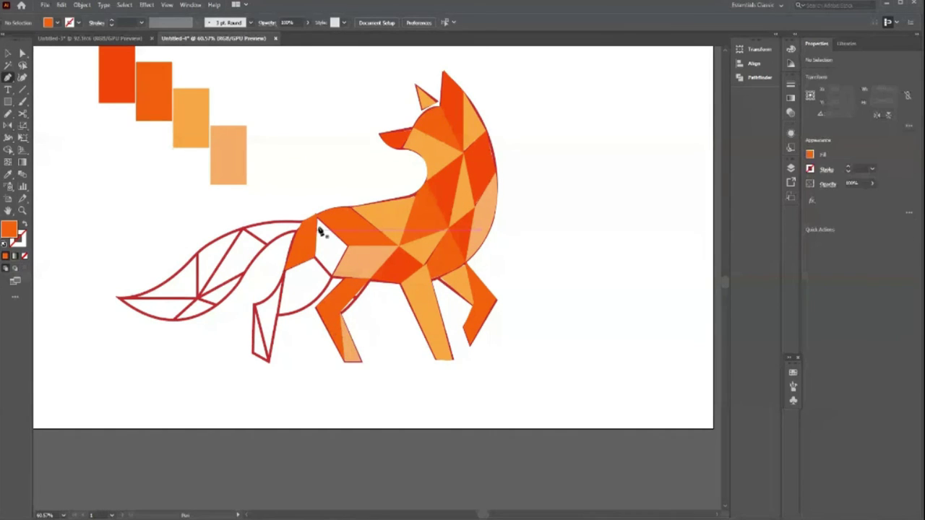
{"action": "left_click", "coordinate": [316, 216]}
{"action": "left_click", "coordinate": [348, 246]}
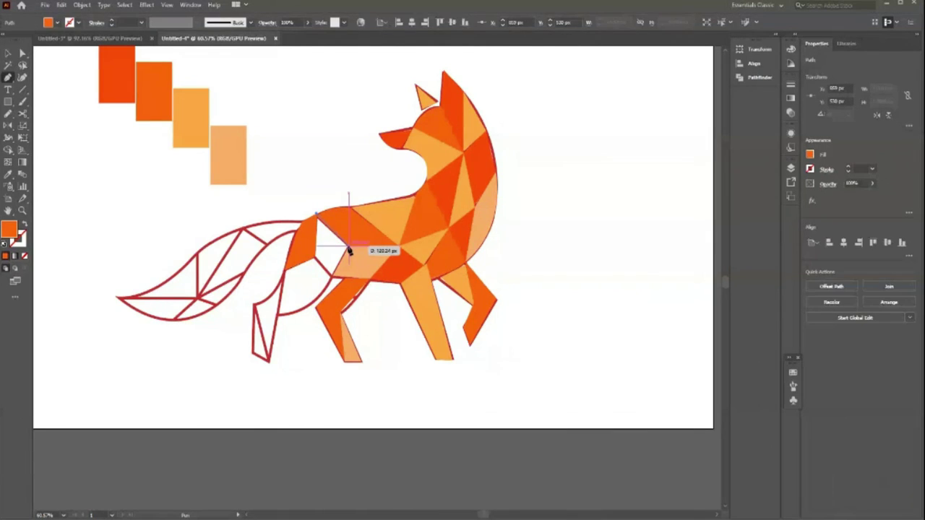
{"action": "left_click", "coordinate": [316, 257]}
{"action": "left_click", "coordinate": [316, 216]}
{"action": "key", "text": "i"}
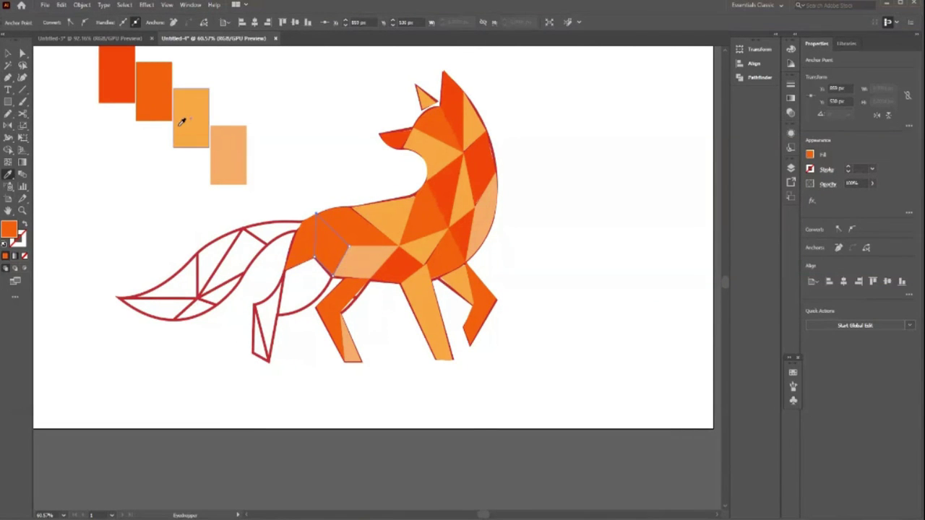
{"action": "left_click", "coordinate": [198, 128]}
{"action": "key", "text": "v"}
{"action": "left_click", "coordinate": [302, 413]}
- Draw a curved shape along the back leg edge and select it
{"action": "key", "text": "p"}
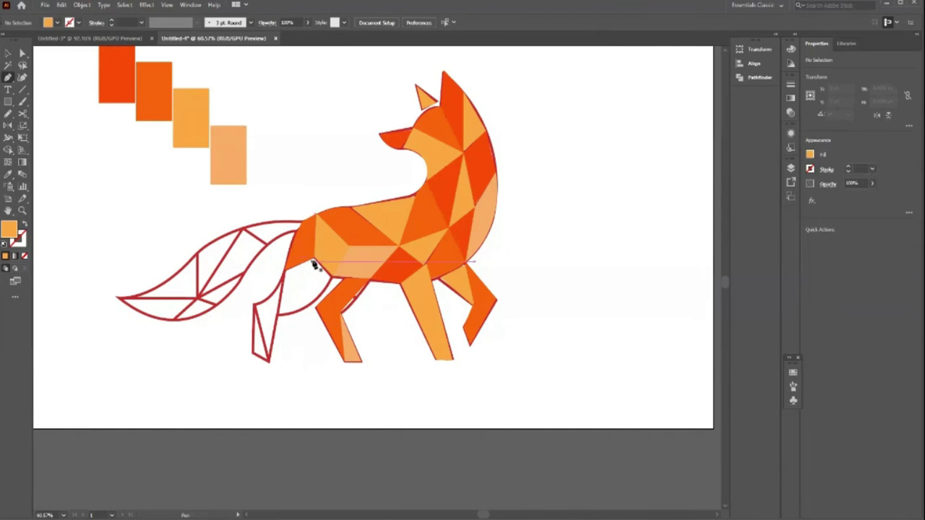
{"action": "left_click_drag", "start_coordinate": [331, 275], "coordinate": [320, 301]}
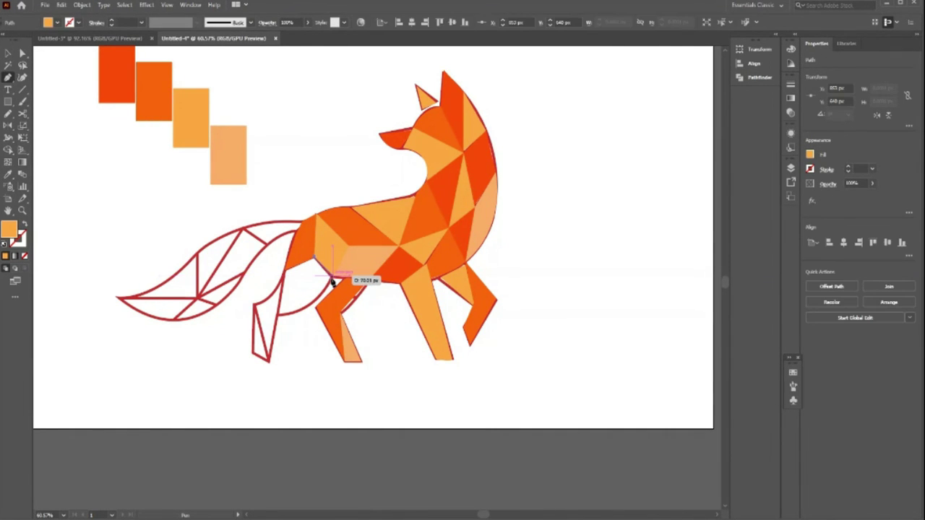
{"action": "left_click_drag", "start_coordinate": [320, 301], "coordinate": [279, 318]}
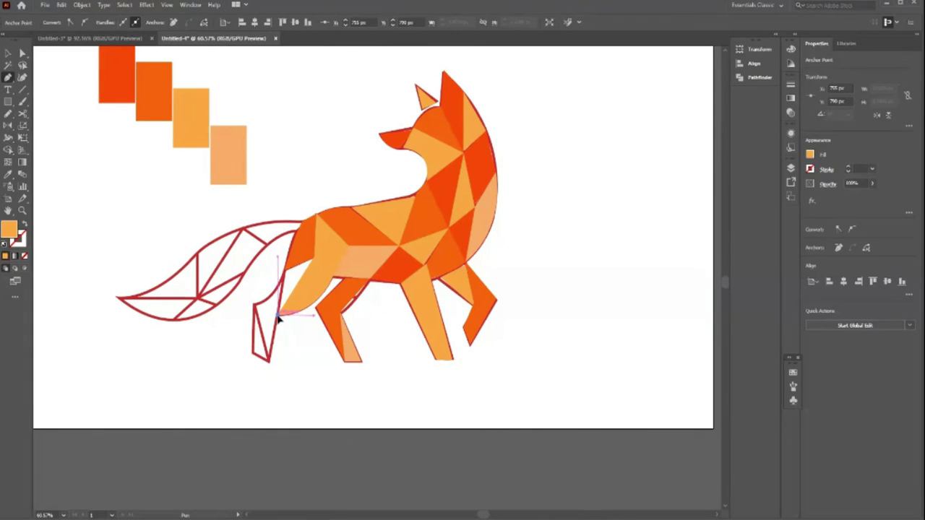
{"action": "left_click_drag", "start_coordinate": [316, 216], "coordinate": [318, 262]}
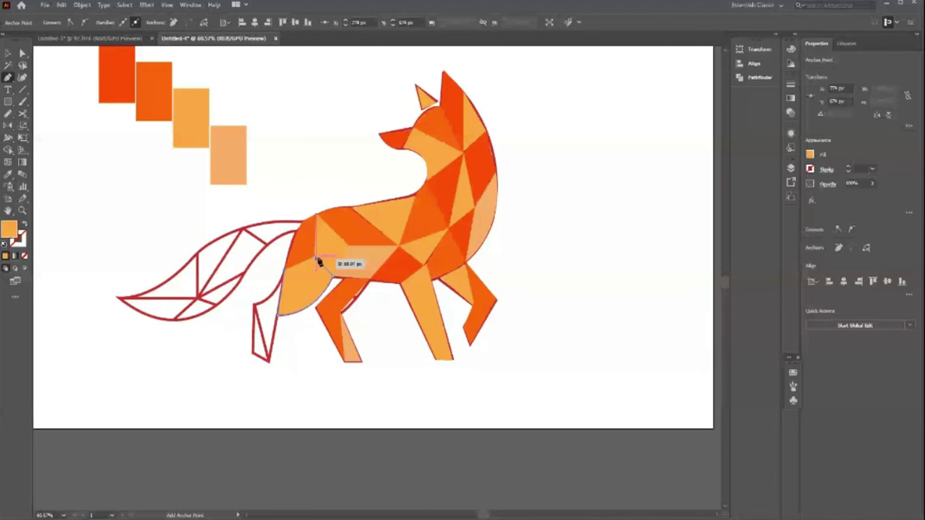
{"action": "left_click_drag", "start_coordinate": [318, 261], "coordinate": [318, 262]}
{"action": "key", "text": "v"}
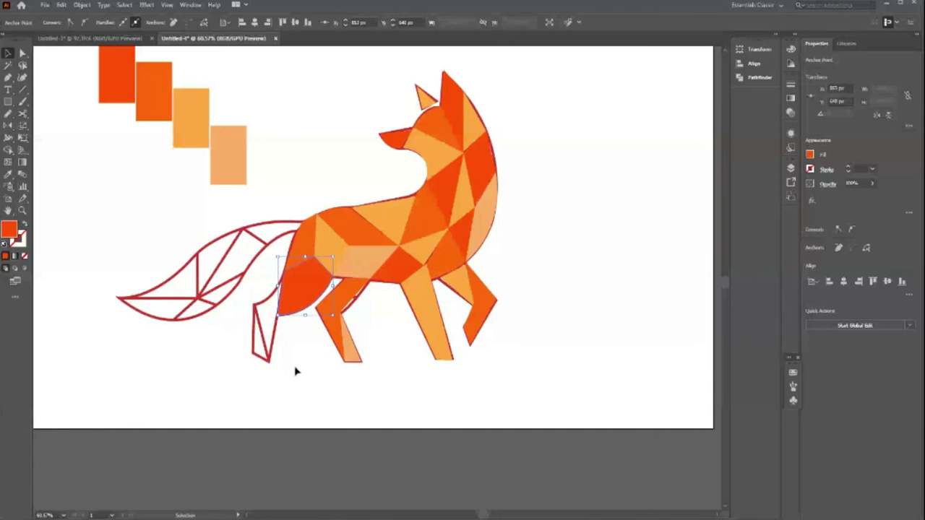
{"action": "left_click", "coordinate": [297, 299]}
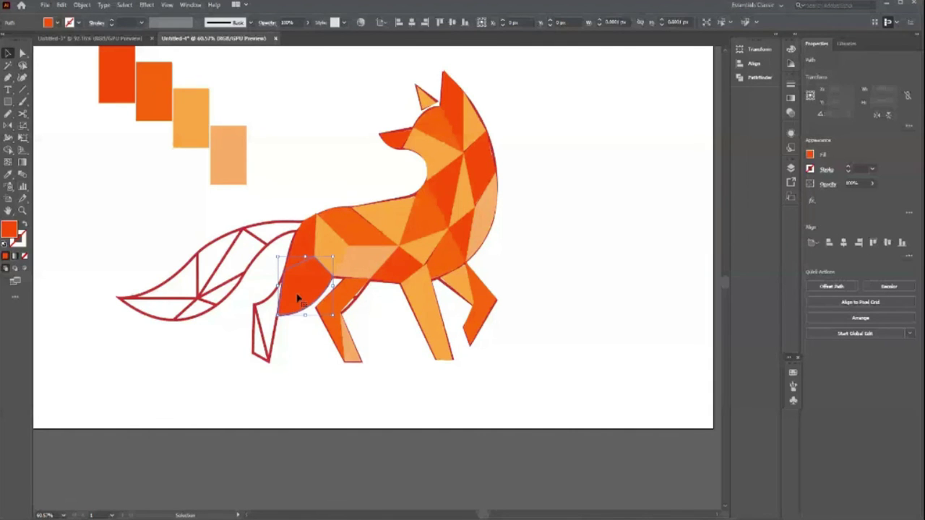
{"action": "key", "text": "i"}
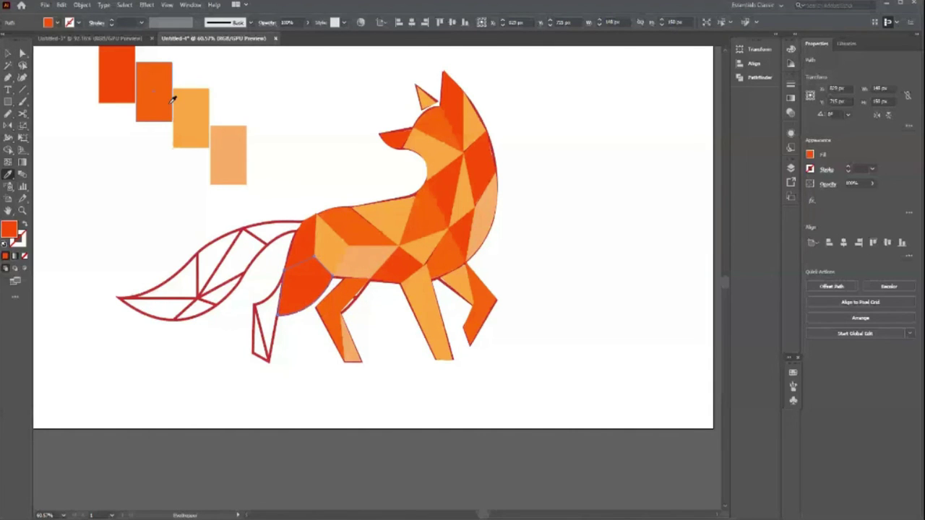
{"action": "key", "text": "ctrl+shift+a"}
- Draw a back-leg facet down to the foot and fill it light orange
{"action": "key", "text": "p"}
{"action": "left_click", "coordinate": [287, 271]}
{"action": "left_click", "coordinate": [268, 360]}
{"action": "left_click", "coordinate": [254, 304]}
{"action": "left_click", "coordinate": [287, 276]}
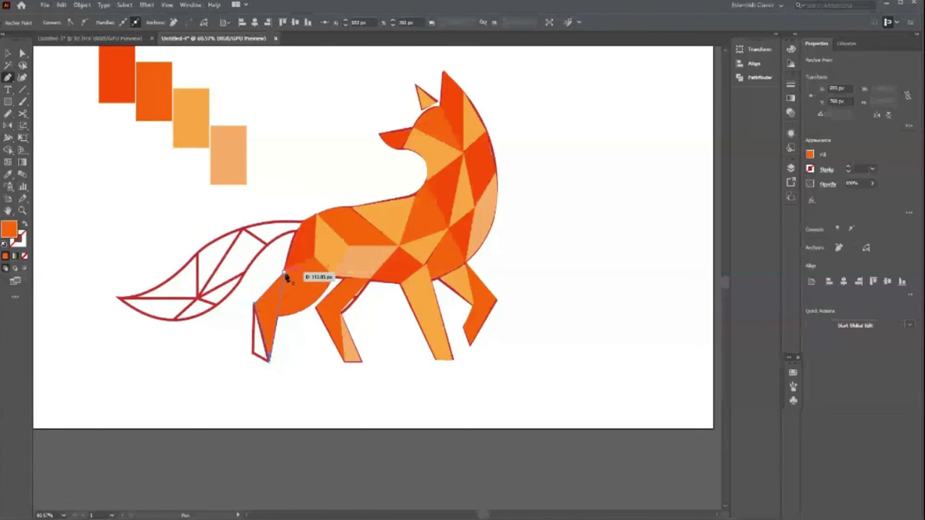
{"action": "left_click_drag", "start_coordinate": [287, 276], "coordinate": [288, 275]}
{"action": "key", "text": "i"}
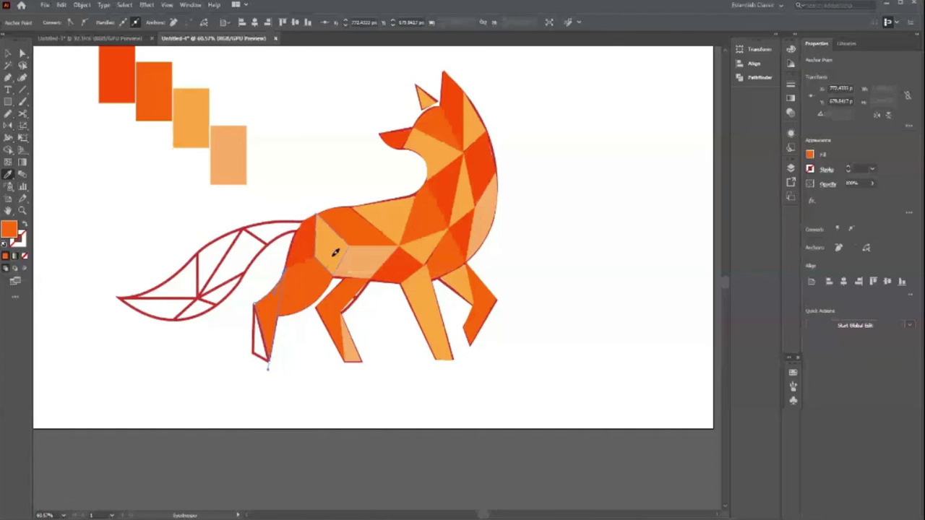
{"action": "left_click", "coordinate": [335, 252]}
{"action": "key", "text": "p"}
{"action": "left_click", "coordinate": [301, 384], "text": "ctrl"}
- Add a haunch facet running to the foot, filled darker orange
{"action": "left_click", "coordinate": [256, 306]}
{"action": "left_click", "coordinate": [271, 359]}
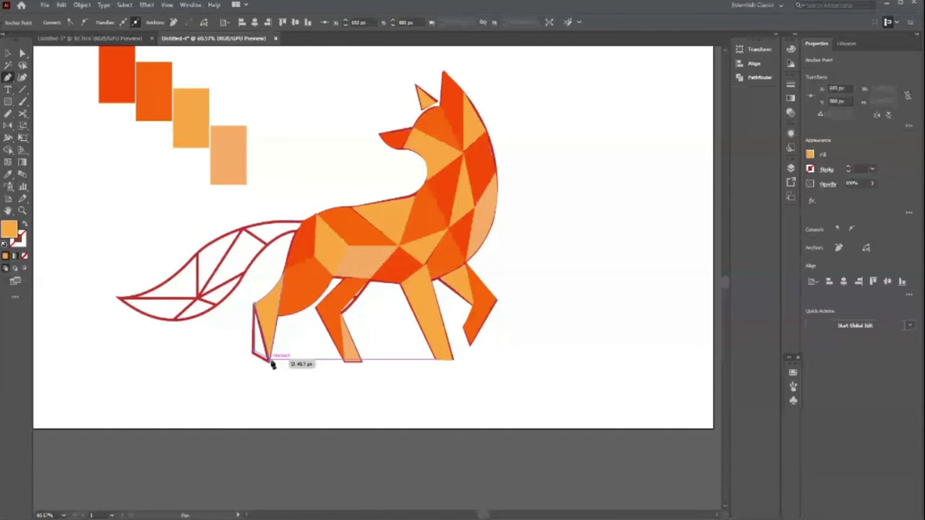
{"action": "left_click", "coordinate": [258, 306]}
{"action": "key", "text": "i"}
{"action": "left_click", "coordinate": [290, 301]}
{"action": "key", "text": "p"}
{"action": "left_click", "coordinate": [267, 370], "text": "ctrl"}
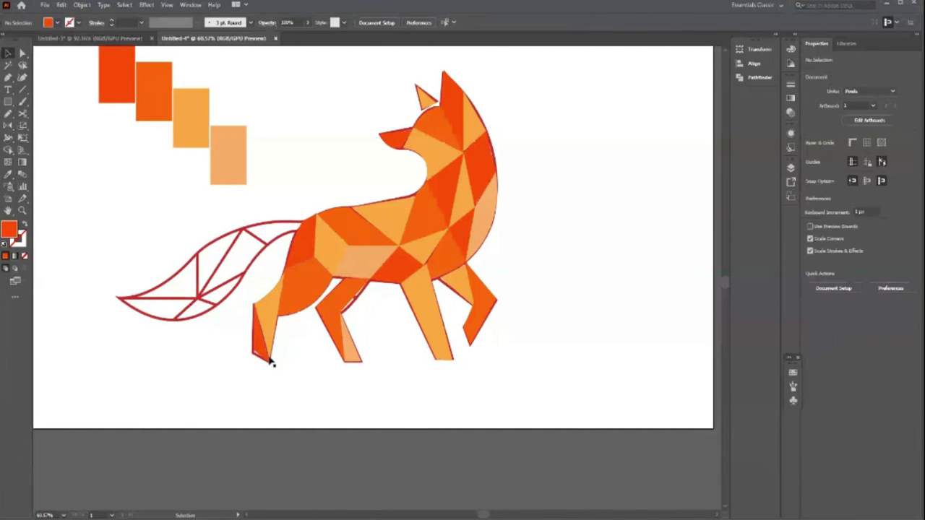
- Draw a curved piece at the tail junction and fill it light orange
{"action": "mouse_move", "coordinate": [288, 214]}
{"action": "left_mouse_down"}
{"action": "mouse_move", "coordinate": [329, 230]}
{"action": "mouse_move", "coordinate": [268, 244]}
{"action": "mouse_move", "coordinate": [247, 230]}
{"action": "left_mouse_up"}
{"action": "key", "text": "i"}
{"action": "left_click", "coordinate": [203, 91]}
{"action": "key", "text": "v"}
{"action": "left_click", "coordinate": [204, 354]}
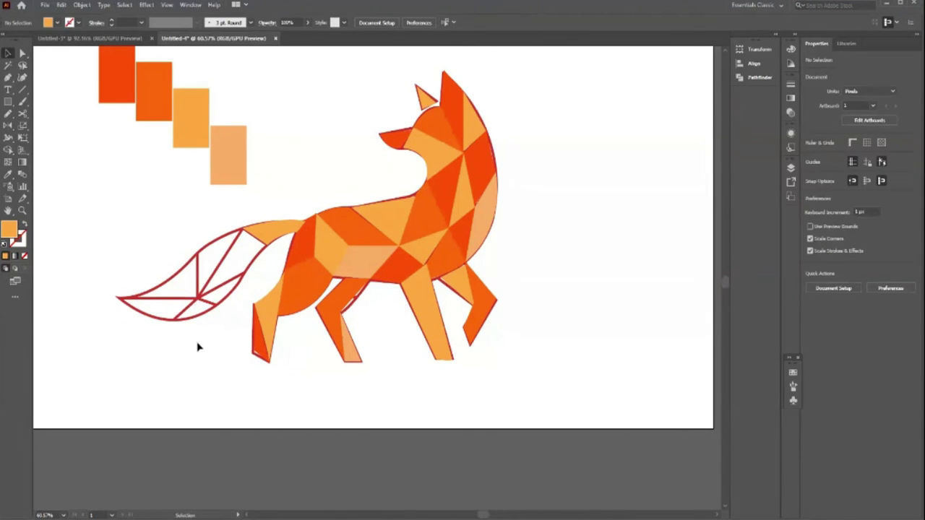
- Draw a curved tail facet at the tail junction and fill it with the darker orange swatch
{"action": "key", "text": "p"}
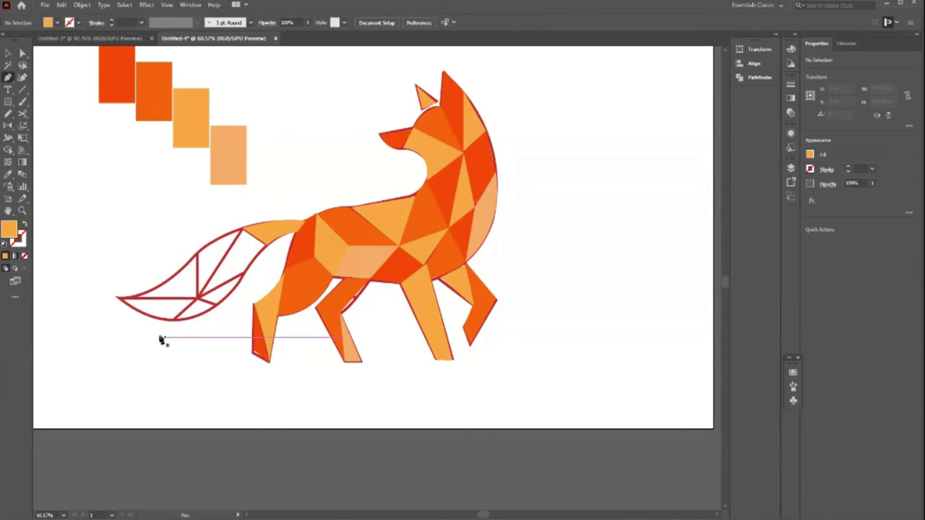
{"action": "left_click_drag", "start_coordinate": [244, 230], "coordinate": [267, 249]}
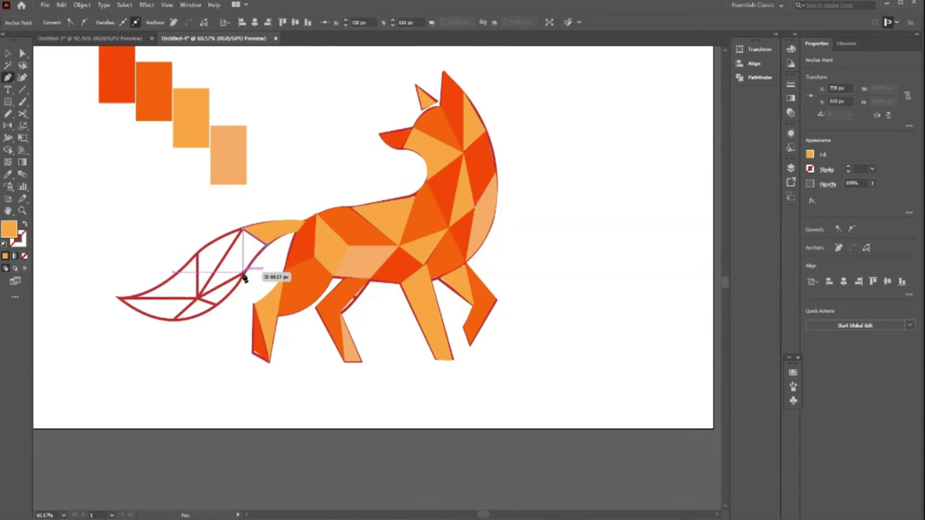
{"action": "left_click_drag", "start_coordinate": [243, 271], "coordinate": [200, 303]}
{"action": "mouse_move", "coordinate": [309, 218]}
{"action": "left_mouse_down"}
{"action": "mouse_move", "coordinate": [265, 216]}
{"action": "mouse_move", "coordinate": [244, 235]}
{"action": "left_mouse_up"}
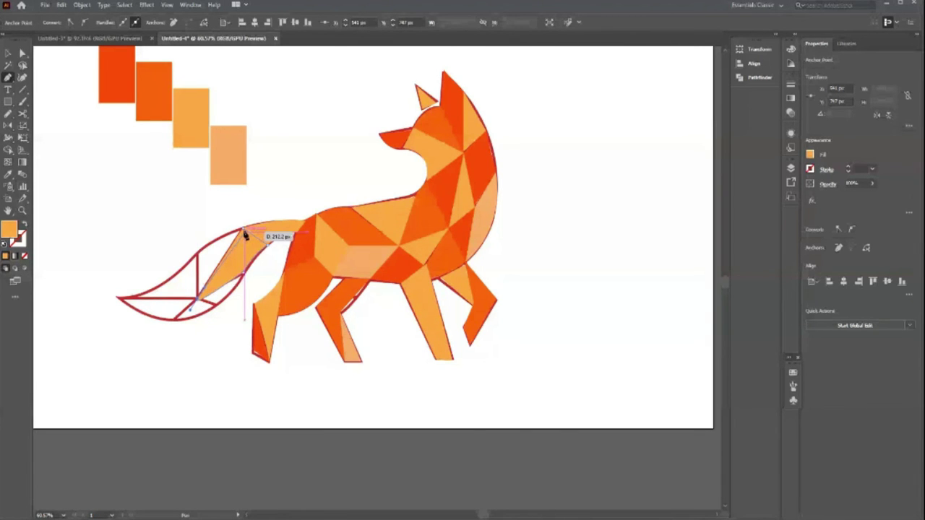
{"action": "key", "text": "i"}
{"action": "left_click", "coordinate": [161, 110]}
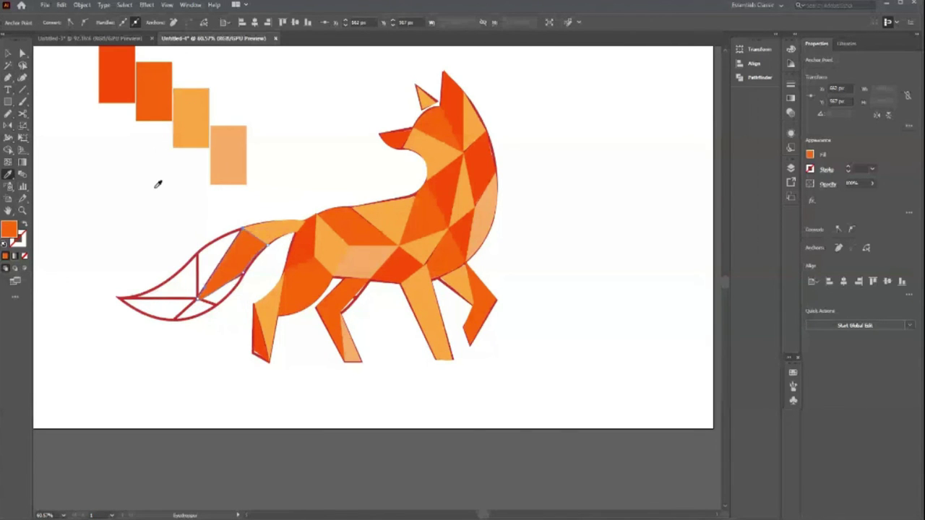
{"action": "key", "text": "ctrl+shift+a"}
- Draw a second curved tail facet along the lower edge and fill it with the body's light peach
{"action": "key", "text": "p"}
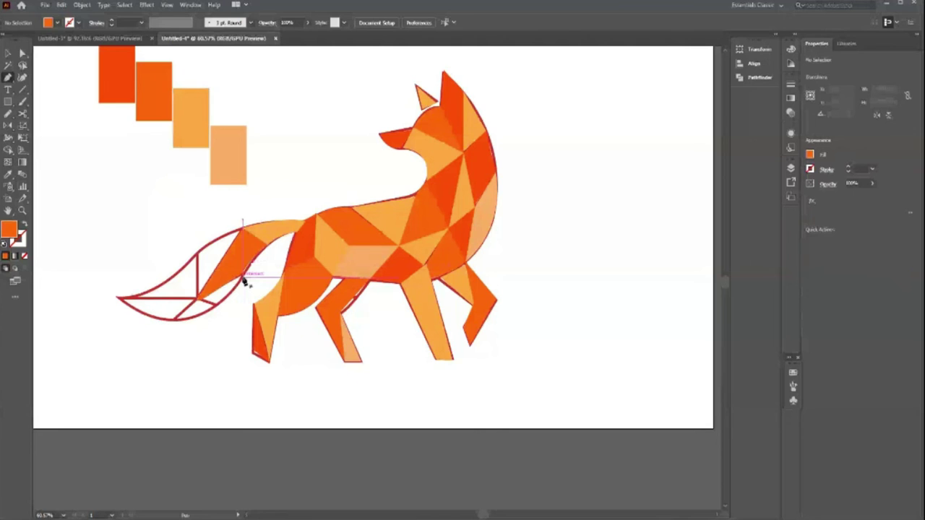
{"action": "mouse_move", "coordinate": [243, 281]}
{"action": "left_mouse_down"}
{"action": "mouse_move", "coordinate": [198, 304]}
{"action": "mouse_move", "coordinate": [205, 317]}
{"action": "left_mouse_up"}
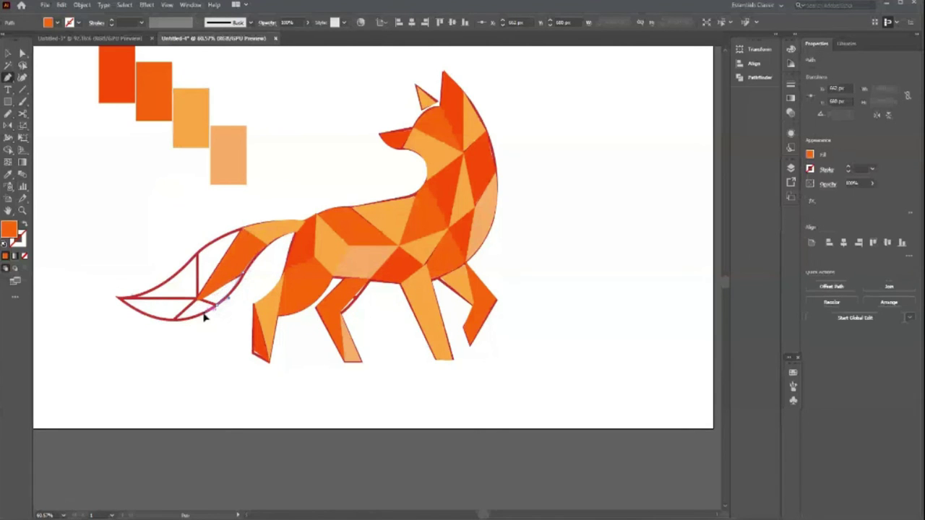
{"action": "left_click", "coordinate": [216, 307]}
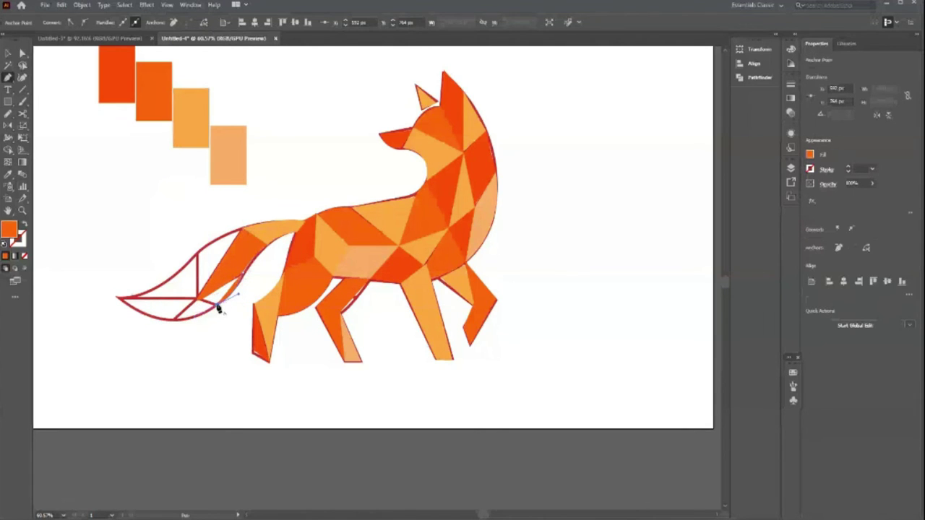
{"action": "mouse_move", "coordinate": [218, 309]}
{"action": "left_mouse_down"}
{"action": "mouse_move", "coordinate": [197, 303]}
{"action": "mouse_move", "coordinate": [244, 264]}
{"action": "left_mouse_up"}
{"action": "key", "text": "i"}
{"action": "left_click", "coordinate": [350, 255]}
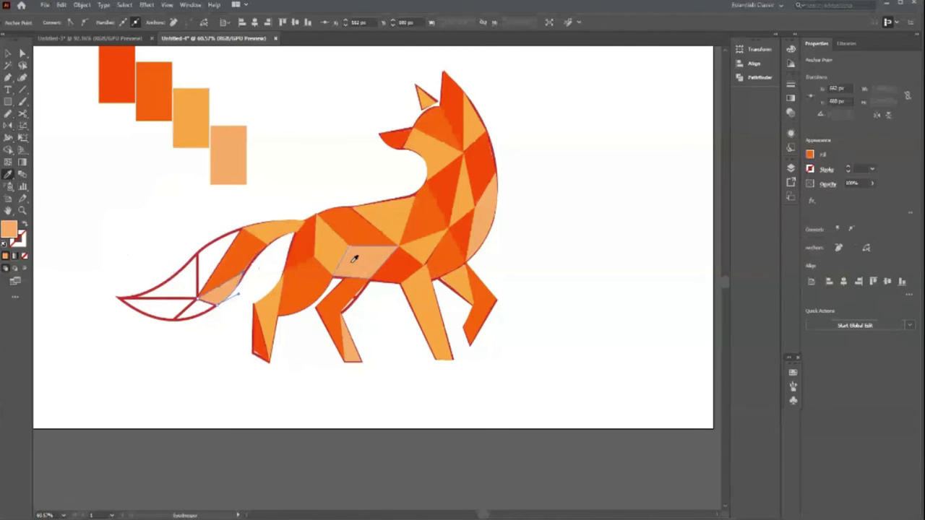
{"action": "key", "text": "c"}
{"action": "left_click", "coordinate": [165, 379]}
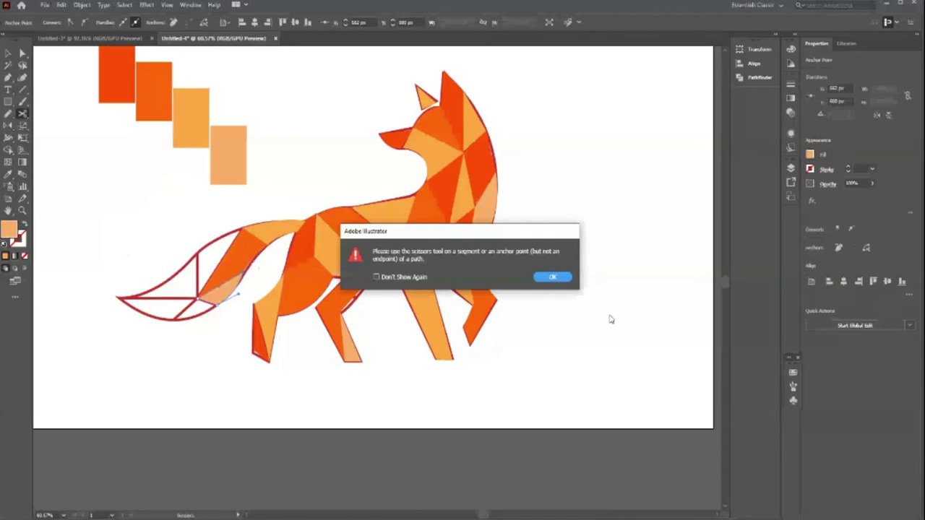
{"action": "left_click", "coordinate": [553, 277]}
- Draw a curved tail triangle reaching the tail tip and give it a light orange fill
{"action": "key", "text": "p"}
{"action": "left_click", "coordinate": [243, 231]}
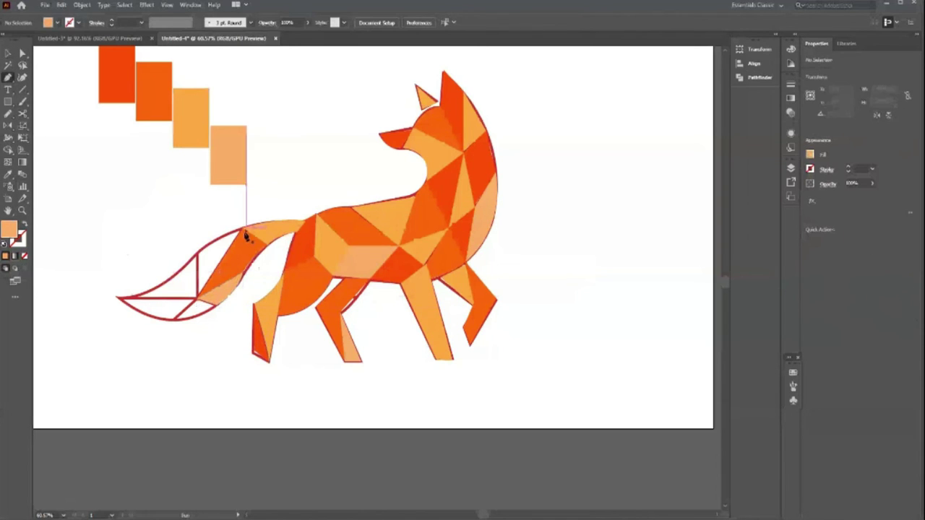
{"action": "left_click", "coordinate": [194, 258]}
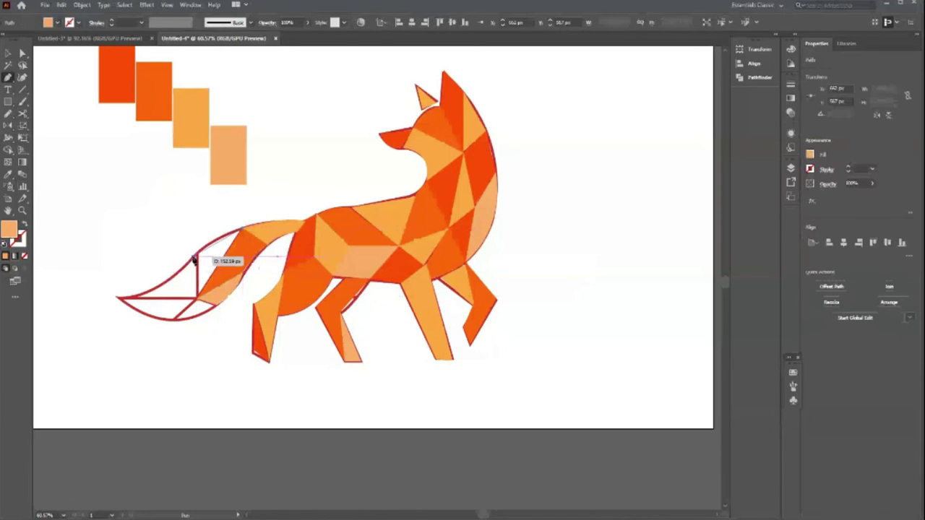
{"action": "left_click", "coordinate": [122, 298]}
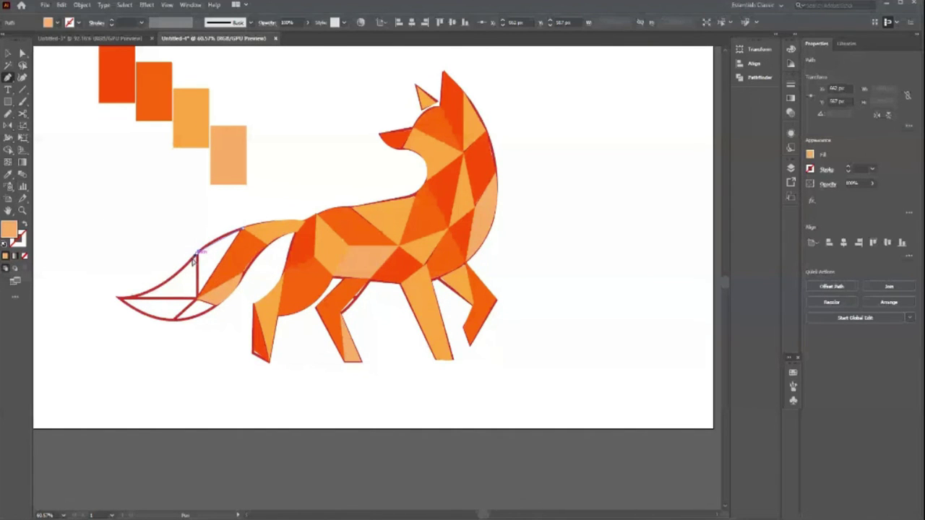
{"action": "mouse_move", "coordinate": [196, 298]}
{"action": "left_mouse_down"}
{"action": "mouse_move", "coordinate": [245, 231]}
{"action": "mouse_move", "coordinate": [288, 263]}
{"action": "left_mouse_up"}
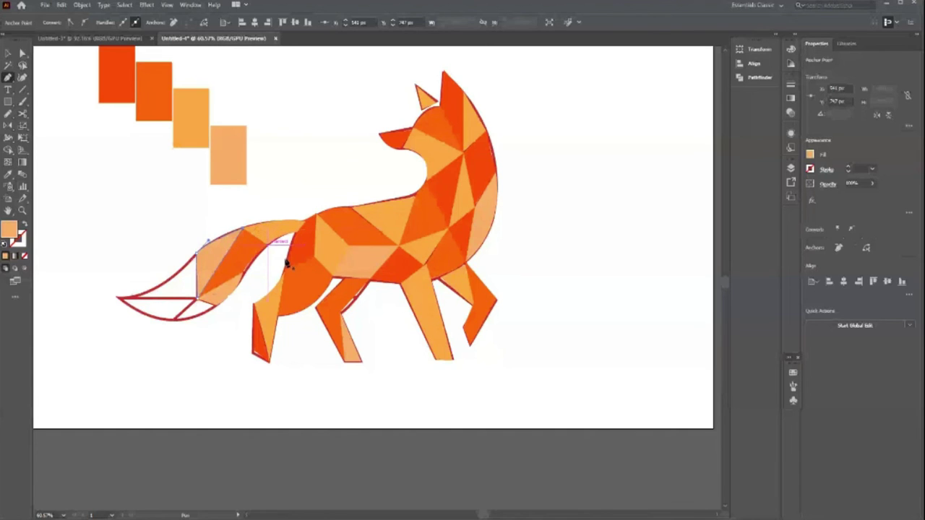
{"action": "left_click_drag", "start_coordinate": [288, 263], "coordinate": [288, 264]}
{"action": "left_click", "coordinate": [177, 325]}
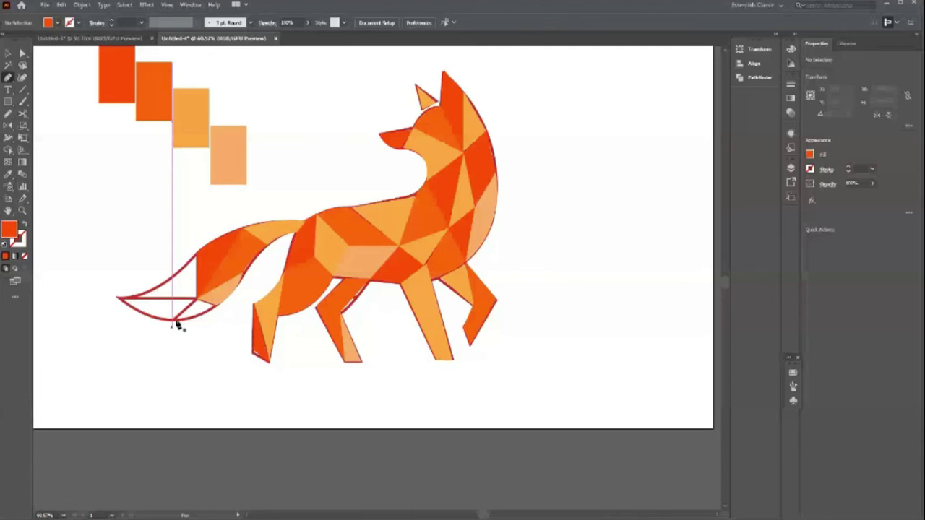
{"action": "left_click_drag", "start_coordinate": [118, 298], "coordinate": [123, 305]}
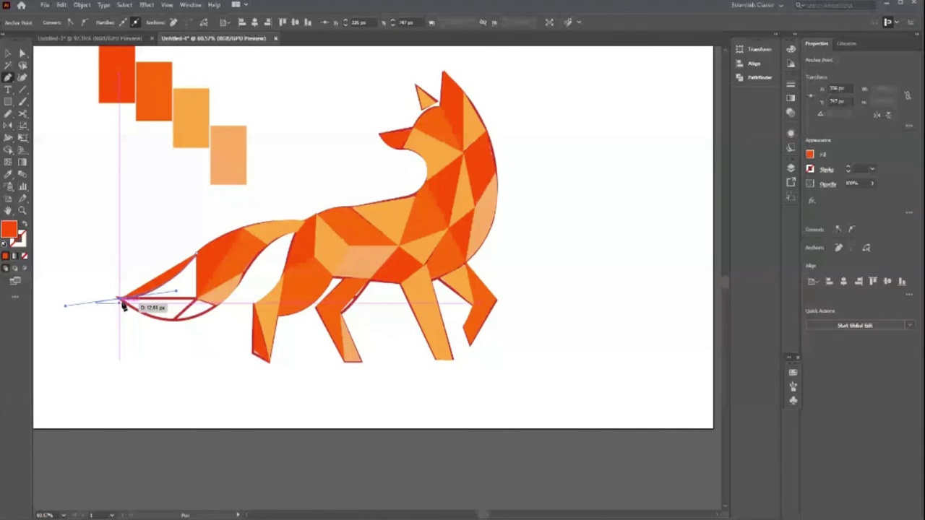
{"action": "left_click_drag", "start_coordinate": [123, 306], "coordinate": [197, 258]}
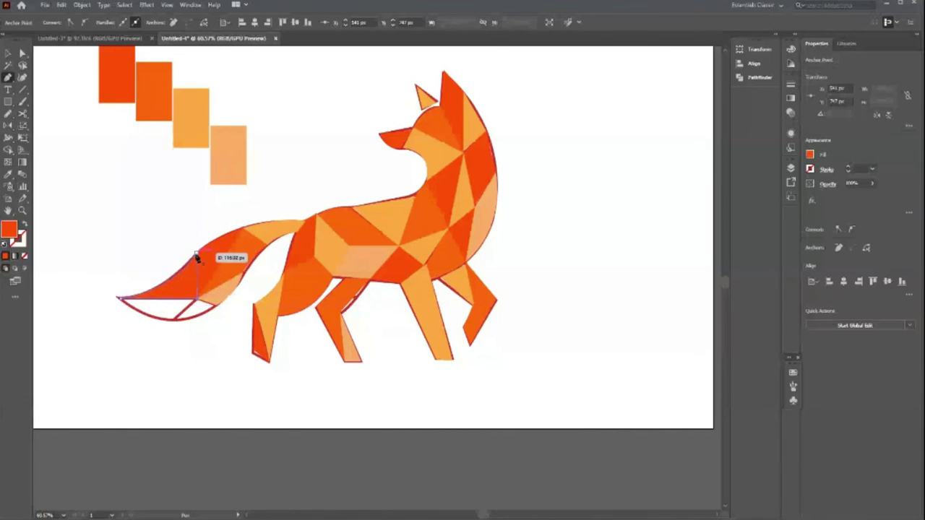
{"action": "key", "text": "i"}
{"action": "left_click", "coordinate": [191, 115]}
- Add a tail-bottom triangle and fill it with darker red-orange
{"action": "key", "text": "p"}
{"action": "left_click", "coordinate": [194, 357], "text": "ctrl"}
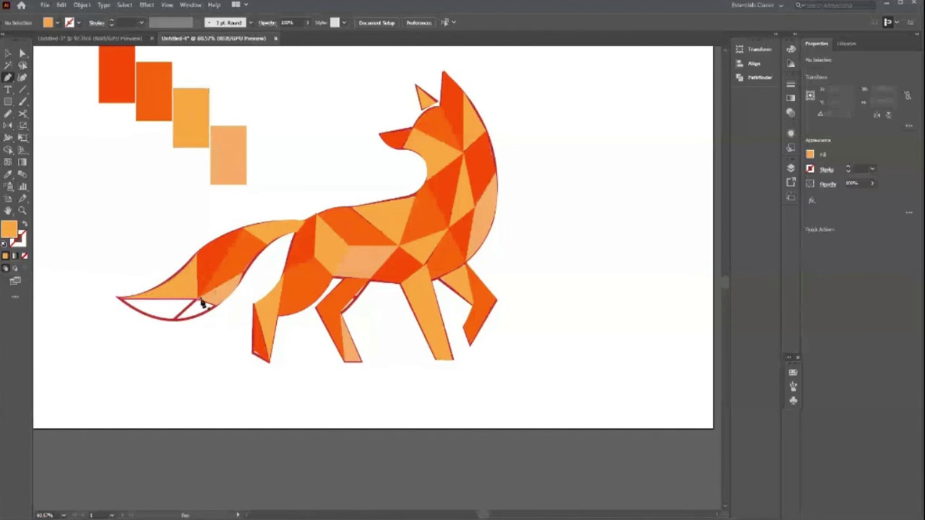
{"action": "mouse_move", "coordinate": [204, 302]}
{"action": "left_mouse_down"}
{"action": "mouse_move", "coordinate": [176, 325]}
{"action": "mouse_move", "coordinate": [199, 302]}
{"action": "left_mouse_up"}
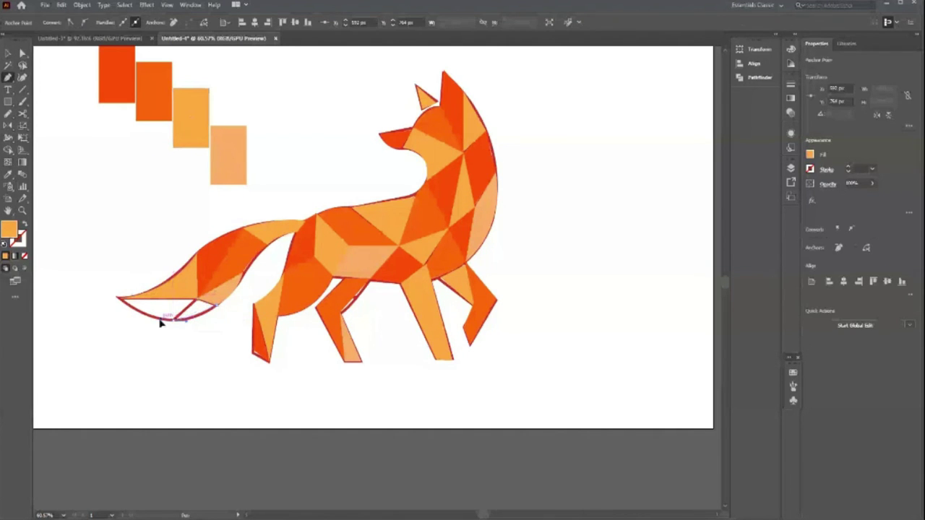
{"action": "key", "text": "i"}
{"action": "left_click", "coordinate": [208, 290]}
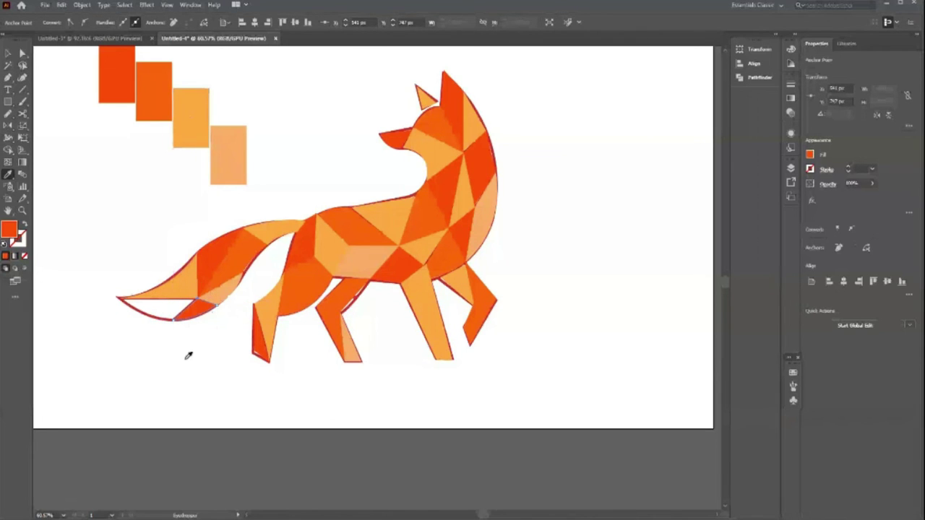
{"action": "key", "text": "v"}
{"action": "left_click", "coordinate": [184, 367]}
- Draw the curved lower tail-tip shape and fill it with light orange
{"action": "key", "text": "p"}
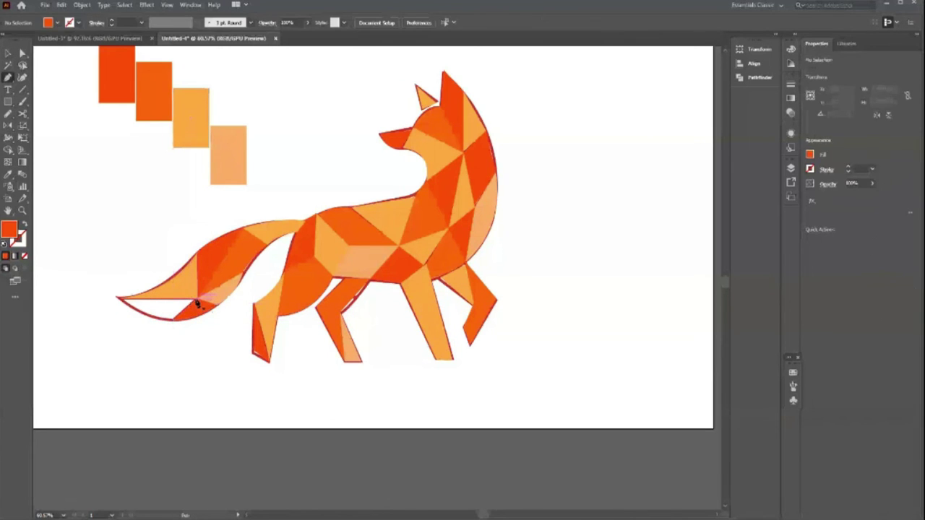
{"action": "left_click_drag", "start_coordinate": [198, 302], "coordinate": [174, 324]}
{"action": "left_click_drag", "start_coordinate": [119, 298], "coordinate": [61, 254]}
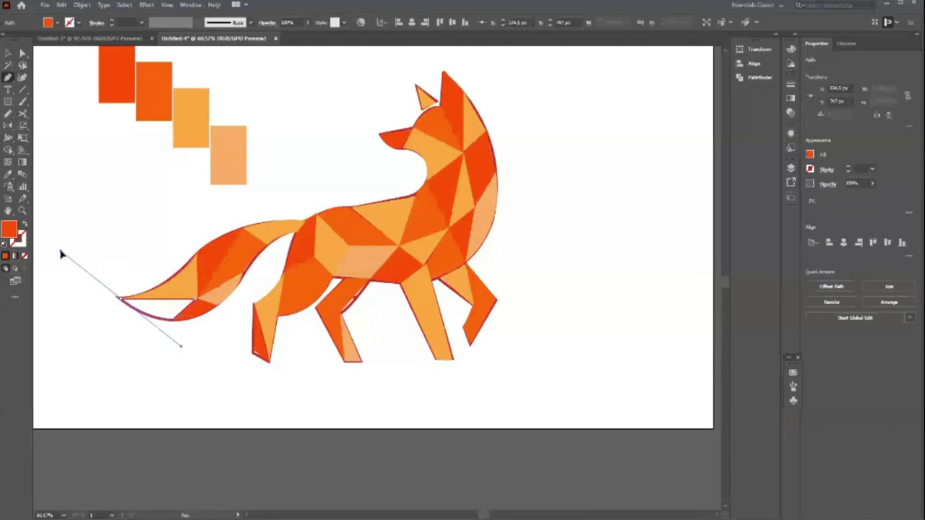
{"action": "mouse_move", "coordinate": [119, 297]}
{"action": "left_mouse_down"}
{"action": "mouse_move", "coordinate": [115, 289]}
{"action": "mouse_move", "coordinate": [119, 297]}
{"action": "left_mouse_up"}
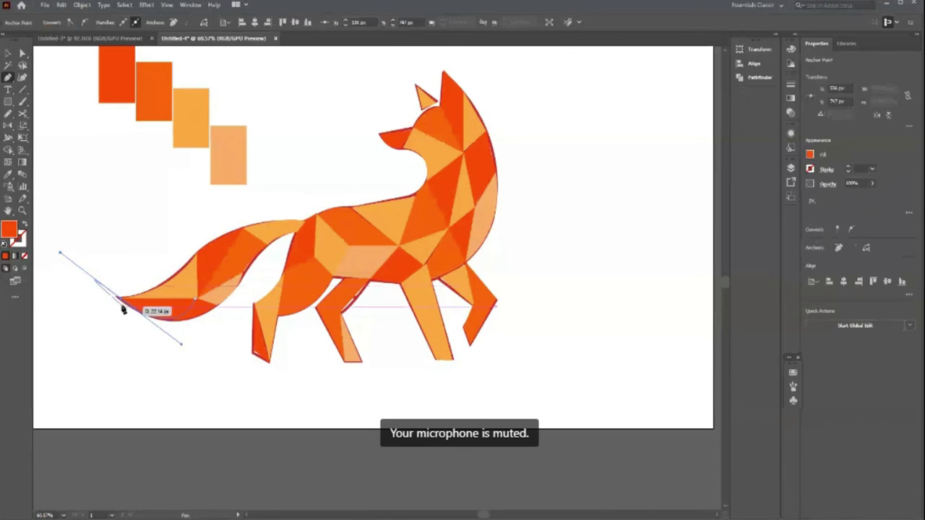
{"action": "left_click", "coordinate": [216, 312]}
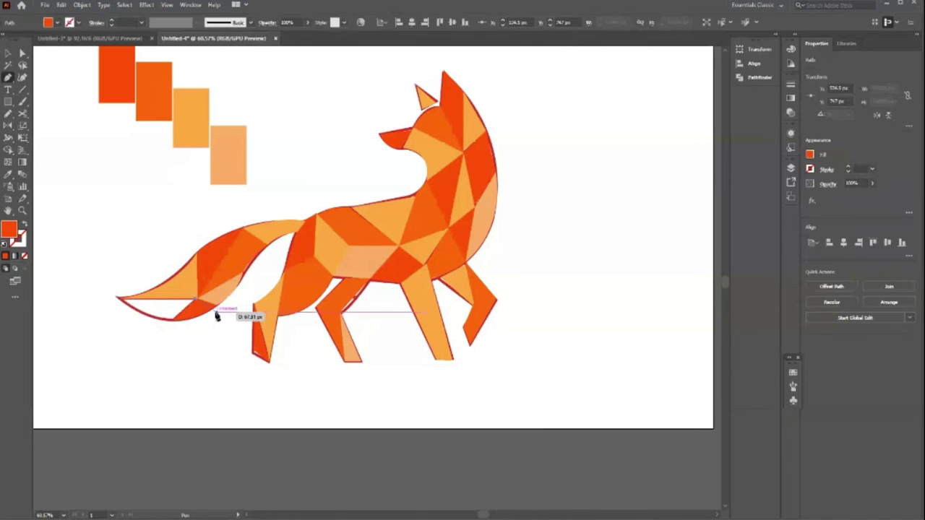
{"action": "left_click_drag", "start_coordinate": [119, 298], "coordinate": [195, 300]}
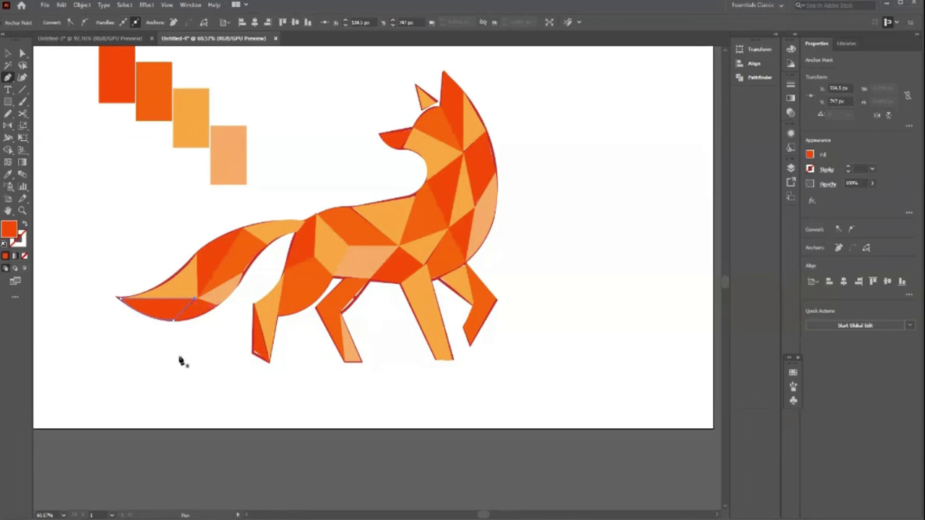
{"action": "key", "text": "i"}
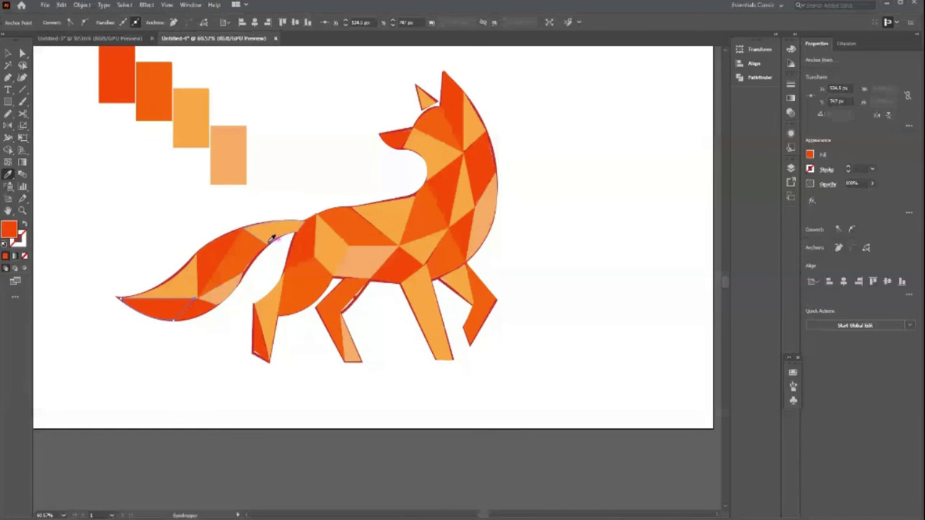
{"action": "left_click", "coordinate": [269, 240]}
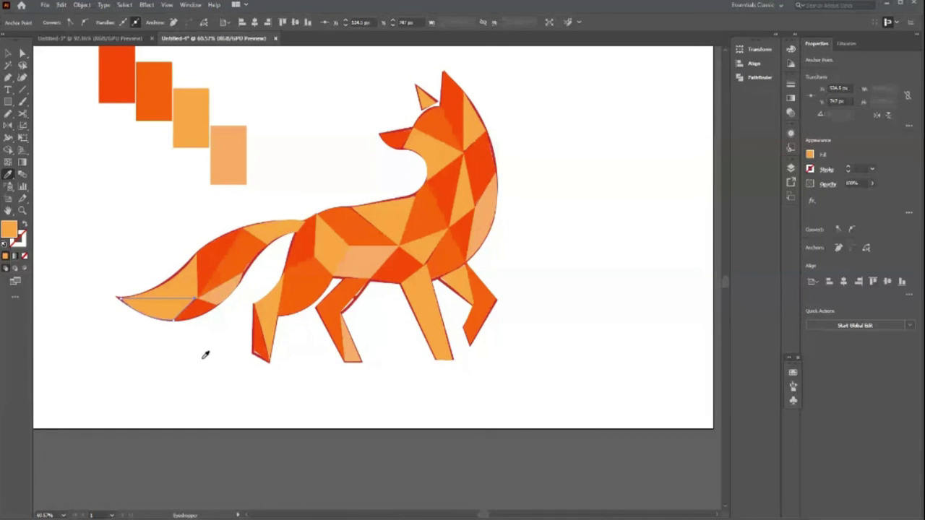
- Recolour the tail-tip triangle with the tail's darker orange from the second swatch
{"action": "key", "text": "v"}
{"action": "left_click", "coordinate": [161, 386]}
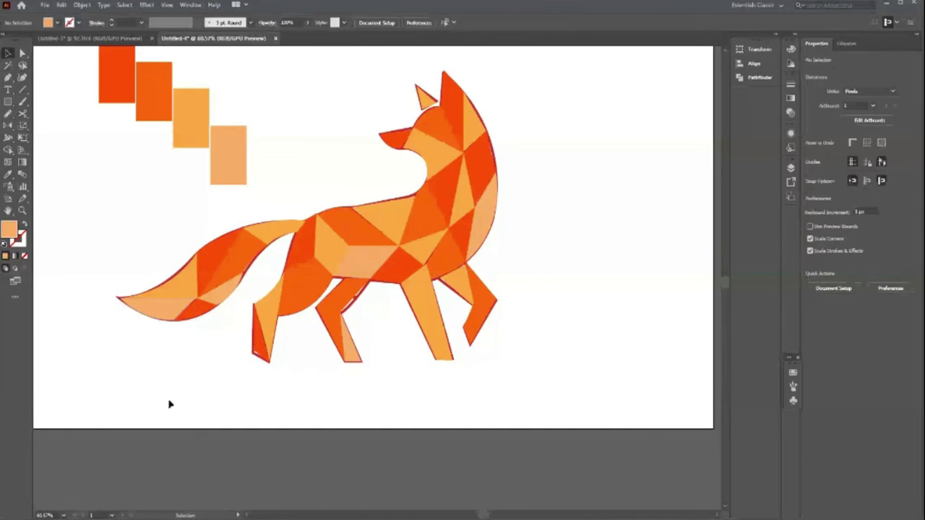
{"action": "left_click", "coordinate": [167, 321]}
{"action": "key", "text": "i"}
{"action": "left_click", "coordinate": [212, 261]}
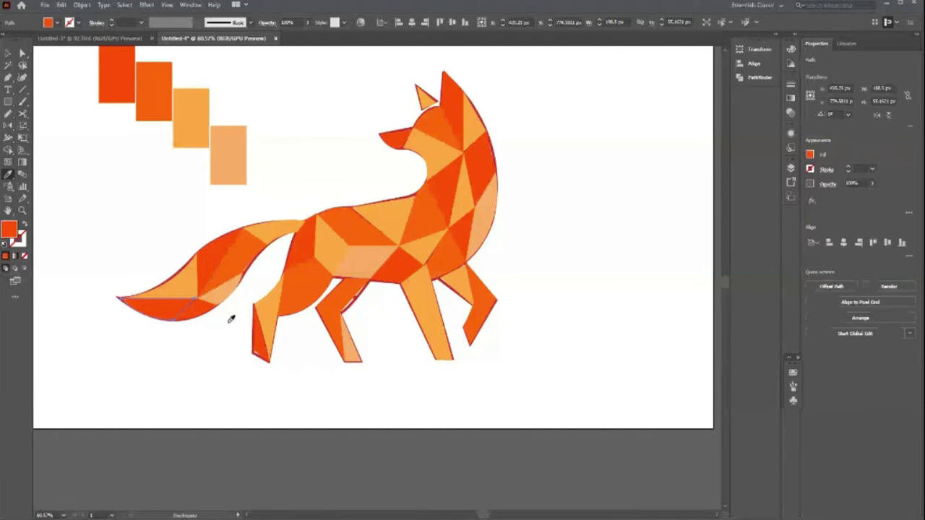
{"action": "left_click", "coordinate": [159, 97]}
{"action": "key", "text": "v"}
{"action": "left_click", "coordinate": [192, 433]}
- Lock the red fox-outline layer and shift the four colour swatches up-left
{"action": "scroll", "coordinate": [596, 234], "scroll_direction": "up", "scroll_amount": 1}
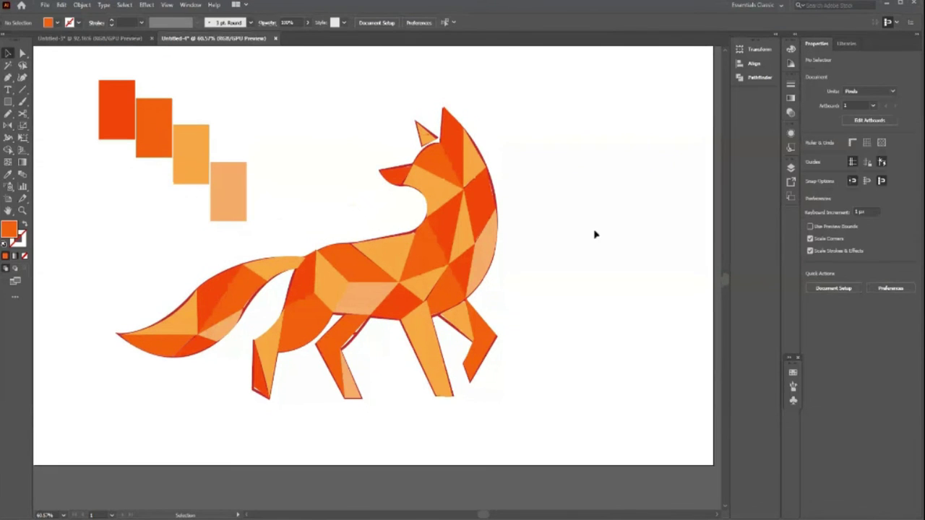
{"action": "left_click", "coordinate": [790, 169]}
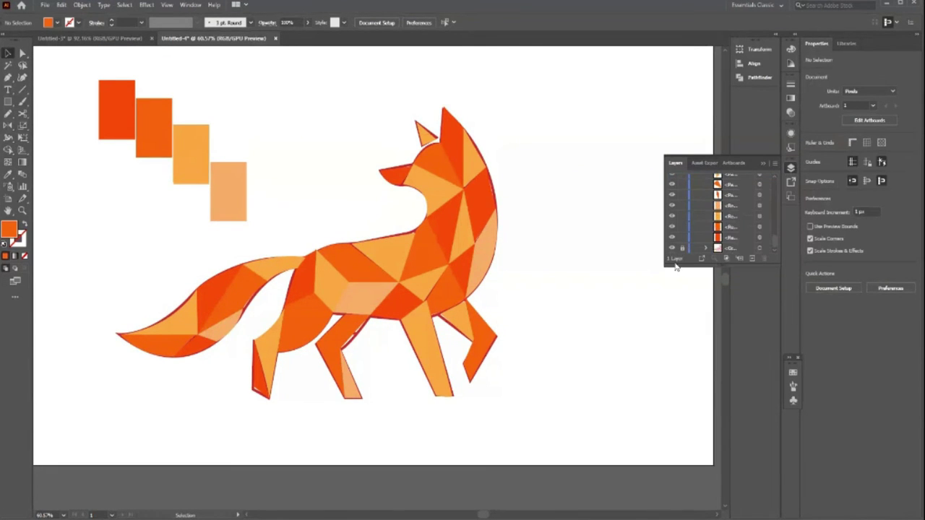
{"action": "left_click", "coordinate": [682, 248]}
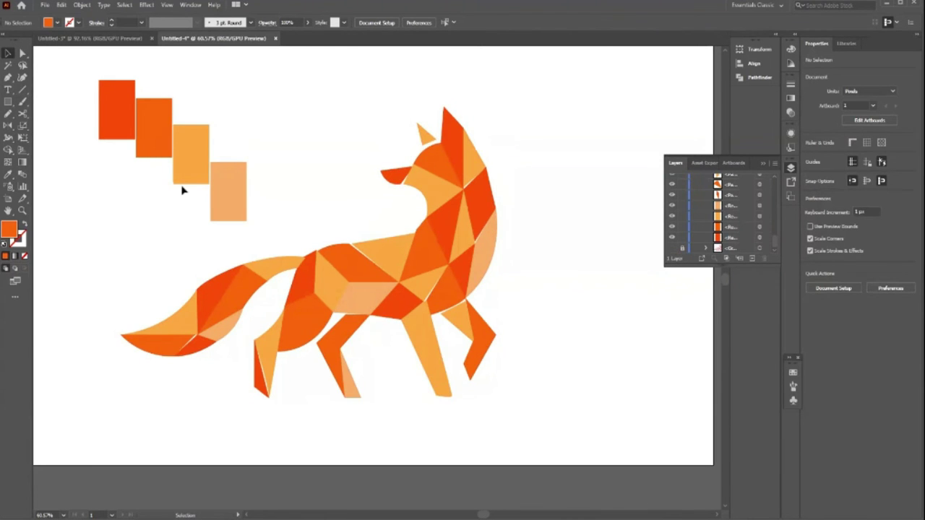
{"action": "mouse_move", "coordinate": [97, 70]}
{"action": "left_mouse_down"}
{"action": "mouse_move", "coordinate": [277, 212]}
{"action": "mouse_move", "coordinate": [102, 94]}
{"action": "left_mouse_up"}
{"action": "left_click", "coordinate": [268, 171]}
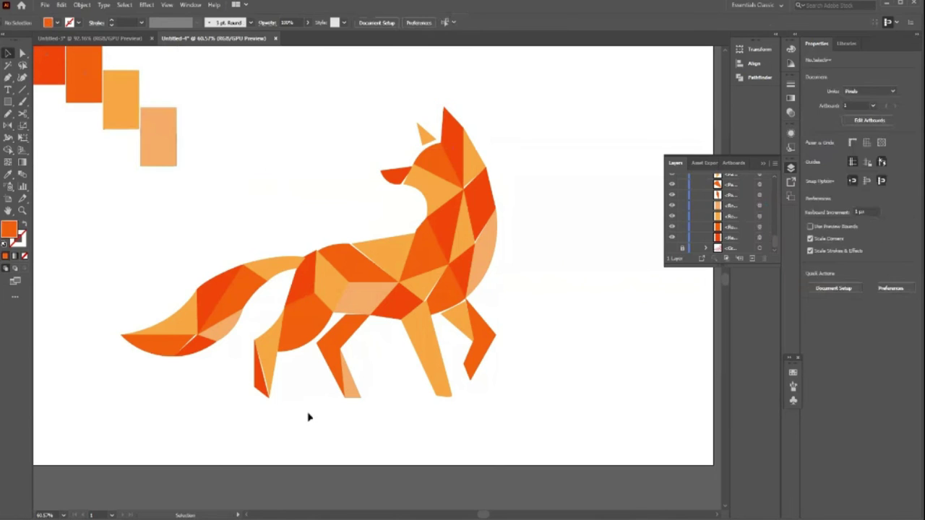
- Zoom in on the chest and move a triangle tip to close the chest gap
{"action": "key", "text": "z"}
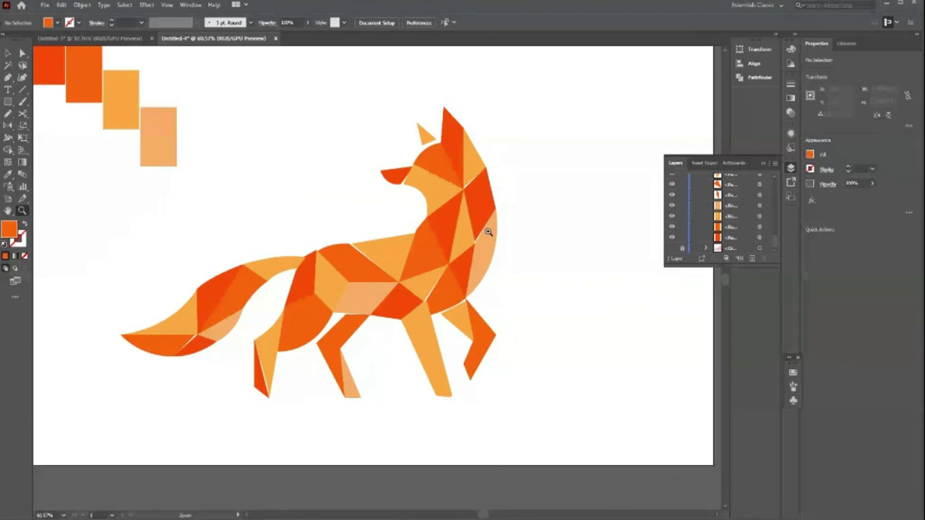
{"action": "left_click", "coordinate": [496, 265]}
{"action": "key", "text": "v"}
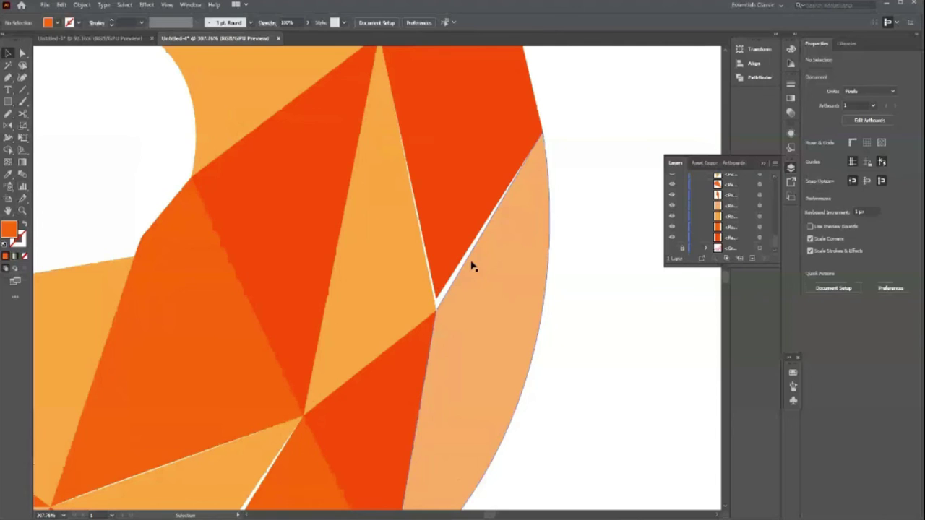
{"action": "key", "text": "a"}
{"action": "left_click_drag", "start_coordinate": [435, 307], "coordinate": [439, 315]}
{"action": "scroll", "coordinate": [611, 368], "scroll_direction": "up", "scroll_amount": 2}
{"action": "left_click", "coordinate": [610, 368]}
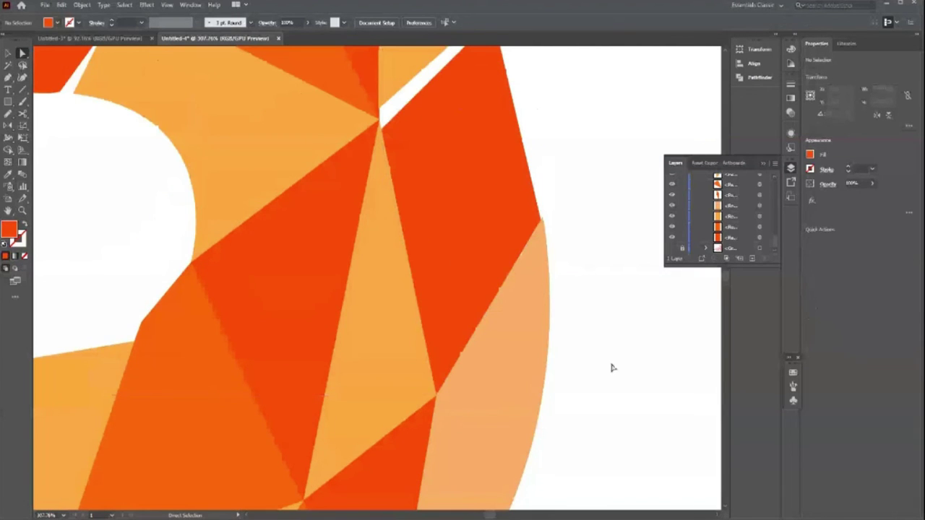
{"action": "scroll", "coordinate": [611, 368], "scroll_direction": "up", "scroll_amount": 2}
- Raise the dark red chest triangle's corner anchor to close the white gap
{"action": "left_click", "coordinate": [545, 299]}
{"action": "left_click", "coordinate": [559, 323]}
{"action": "left_click", "coordinate": [541, 308]}
{"action": "left_click_drag", "start_coordinate": [537, 321], "coordinate": [542, 305]}
{"action": "scroll", "coordinate": [583, 354], "scroll_direction": "up", "scroll_amount": 5}
{"action": "scroll", "coordinate": [458, 224], "scroll_direction": "up", "scroll_amount": 3}
{"action": "left_click_drag", "start_coordinate": [379, 316], "coordinate": [379, 334]}
{"action": "left_click_drag", "start_coordinate": [494, 213], "coordinate": [496, 221]}
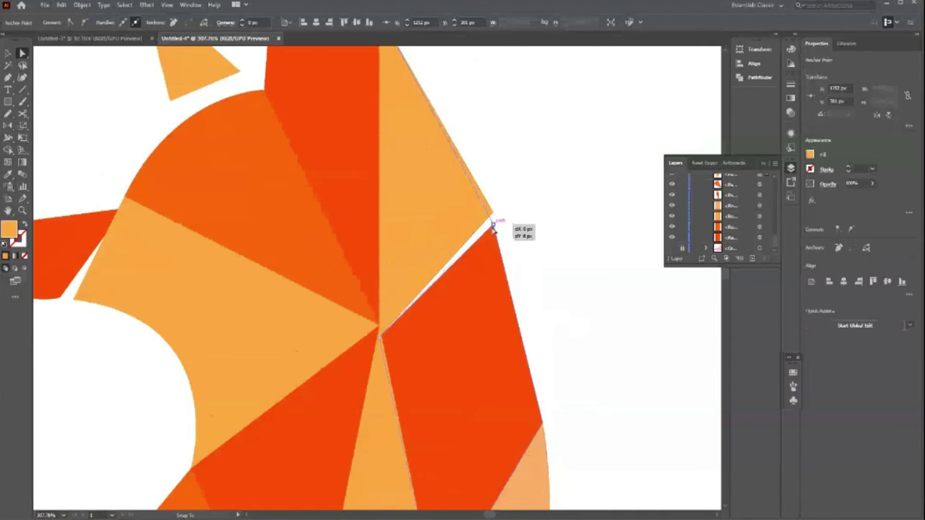
{"action": "left_click", "coordinate": [584, 206]}
{"action": "key", "text": "z"}
{"action": "left_click_drag", "start_coordinate": [584, 206], "coordinate": [486, 238]}
- Snap a triangle corner onto its neighbouring edge and select its left corner anchor
{"action": "left_click_drag", "start_coordinate": [237, 258], "coordinate": [325, 226]}
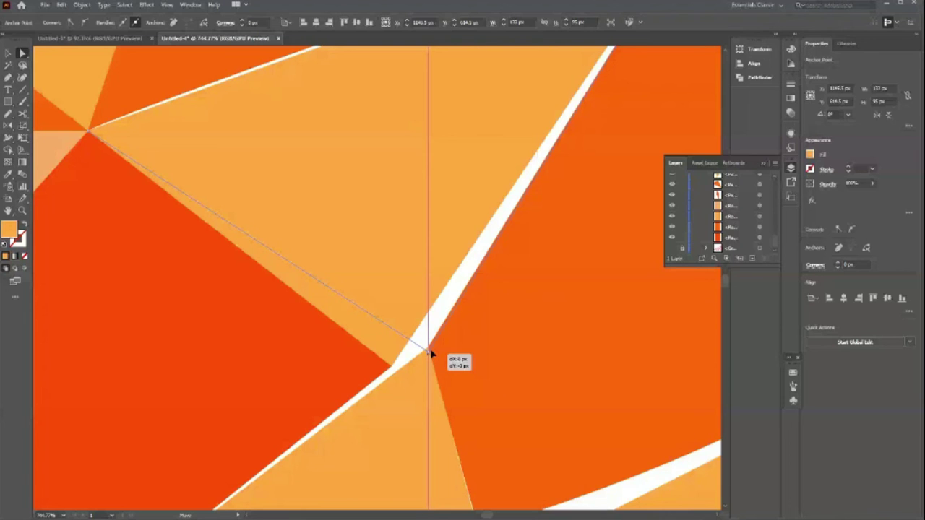
{"action": "left_click_drag", "start_coordinate": [430, 353], "coordinate": [430, 350]}
{"action": "scroll", "coordinate": [303, 316], "scroll_direction": "down", "scroll_amount": 2}
{"action": "left_click", "coordinate": [212, 316]}
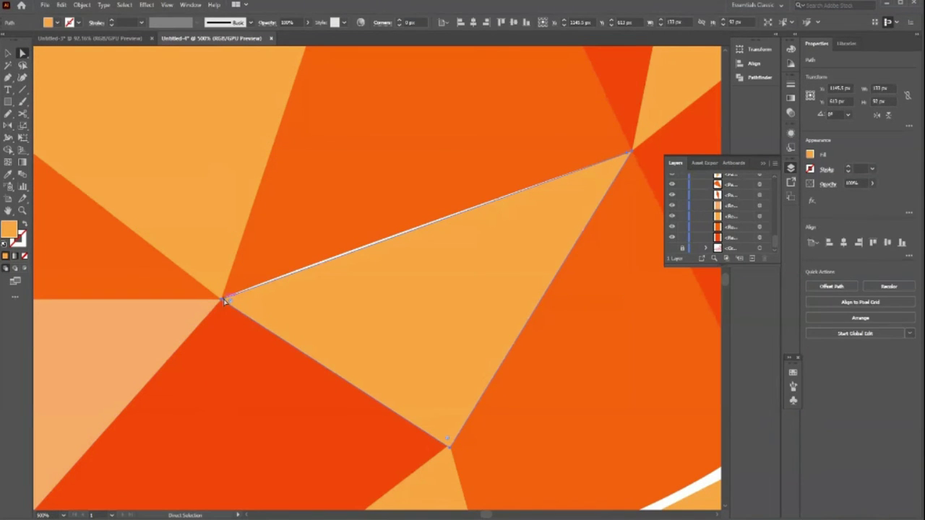
{"action": "left_click", "coordinate": [221, 302]}
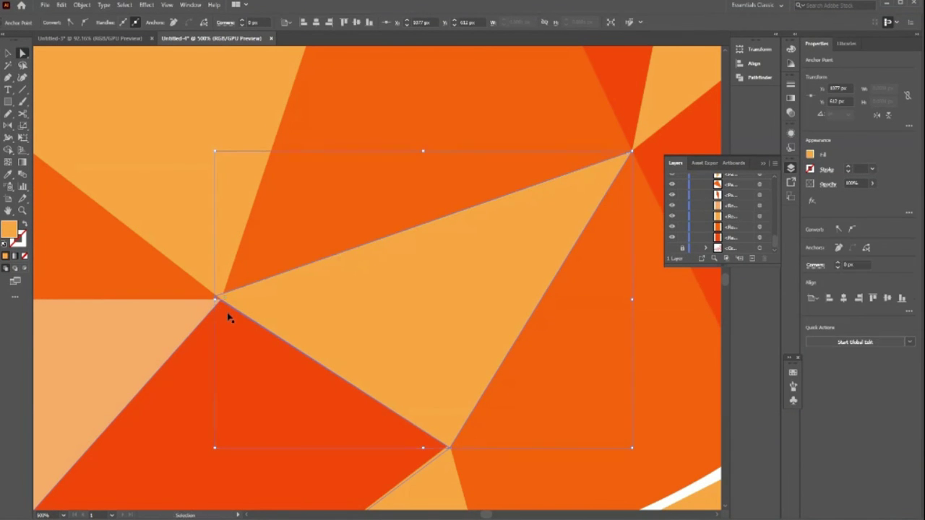
{"action": "scroll", "coordinate": [325, 202], "scroll_direction": "down", "scroll_amount": 1}
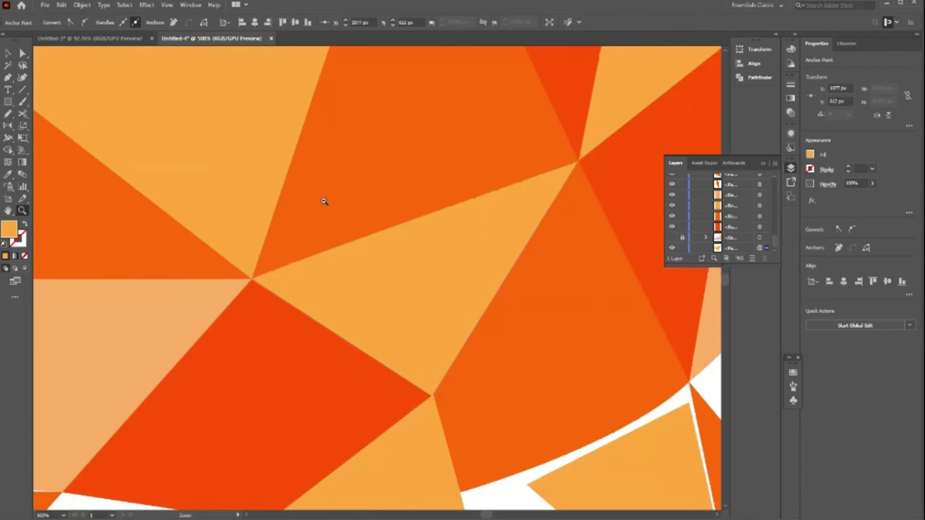
{"action": "scroll", "coordinate": [251, 219], "scroll_direction": "down", "scroll_amount": 1}
{"action": "scroll", "coordinate": [251, 220], "scroll_direction": "down", "scroll_amount": 2}
{"action": "scroll", "coordinate": [434, 304], "scroll_direction": "up", "scroll_amount": 2}
{"action": "scroll", "coordinate": [434, 303], "scroll_direction": "up", "scroll_amount": 1}
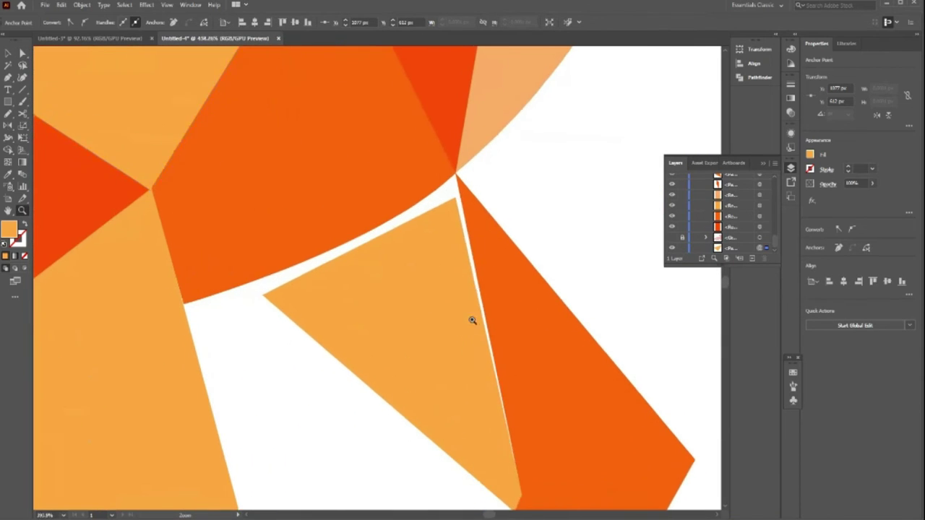
{"action": "scroll", "coordinate": [472, 320], "scroll_direction": "up", "scroll_amount": 1}
- Move the front-leg triangle's left and top corners onto adjacent edges to close gaps
{"action": "key", "text": "a"}
{"action": "left_click", "coordinate": [354, 320]}
{"action": "left_click", "coordinate": [259, 296]}
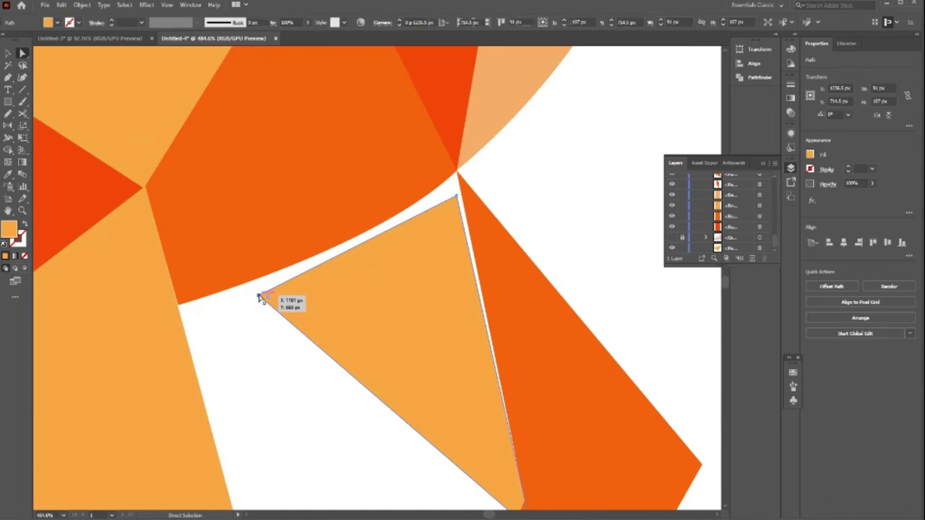
{"action": "left_click_drag", "start_coordinate": [258, 297], "coordinate": [257, 280]}
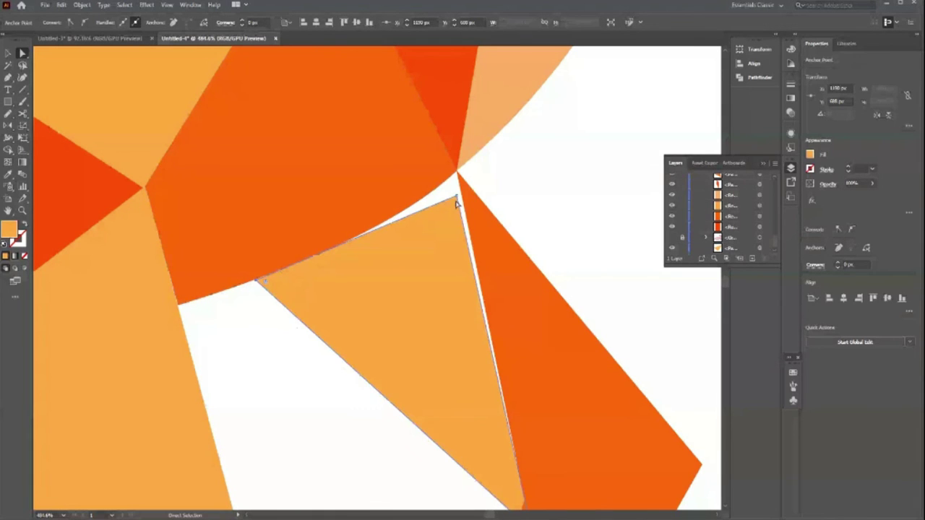
{"action": "left_click_drag", "start_coordinate": [457, 195], "coordinate": [457, 180]}
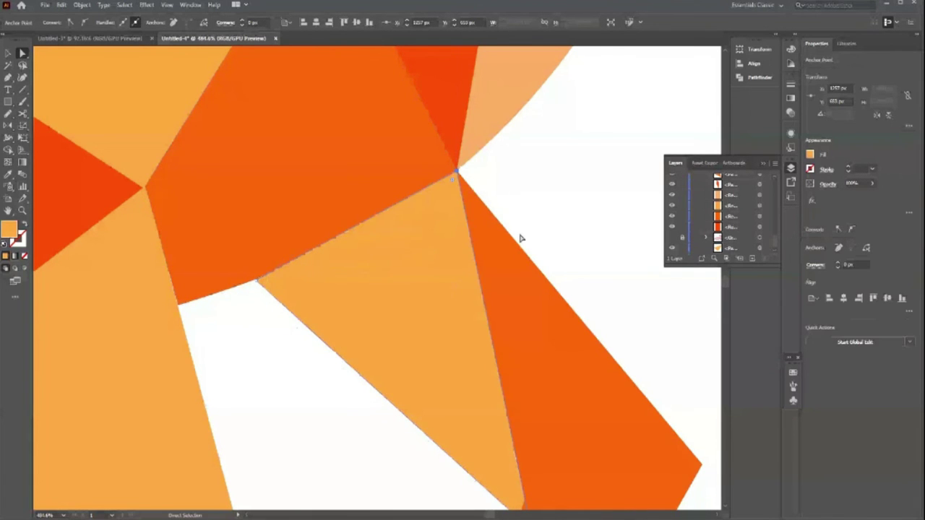
{"action": "key", "text": "ctrl+shift+a"}
{"action": "key", "text": "z"}
{"action": "left_click", "coordinate": [560, 284], "text": "alt"}
- Nudge the dark orange and orange leg corners up to meet neighbouring edges
{"action": "left_click", "coordinate": [331, 359], "text": "alt"}
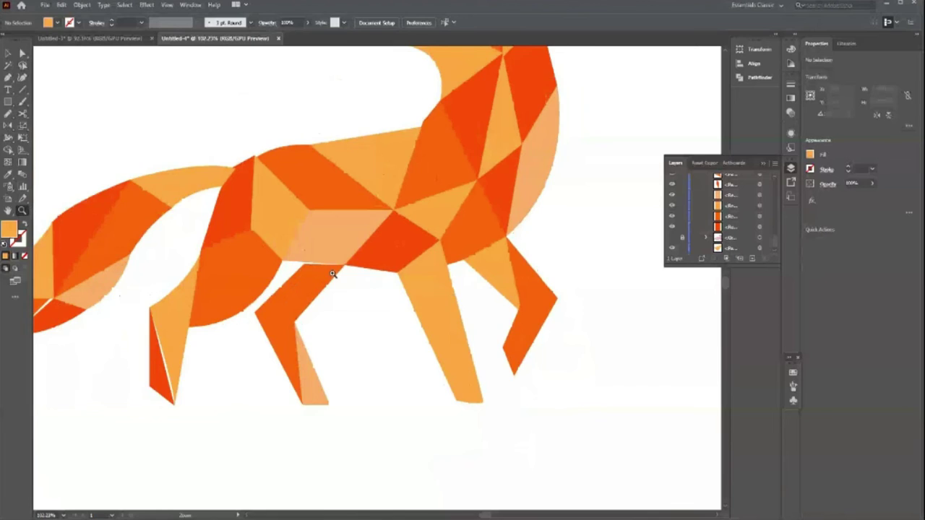
{"action": "left_click_drag", "start_coordinate": [305, 263], "coordinate": [527, 366]}
{"action": "left_click", "coordinate": [387, 311]}
{"action": "key", "text": "a"}
{"action": "left_click", "coordinate": [335, 296]}
{"action": "mouse_move", "coordinate": [262, 258]}
{"action": "left_mouse_down"}
{"action": "mouse_move", "coordinate": [277, 244]}
{"action": "mouse_move", "coordinate": [351, 320]}
{"action": "left_mouse_up"}
{"action": "key", "text": "ctrl+shift+a"}
{"action": "key", "text": "z"}
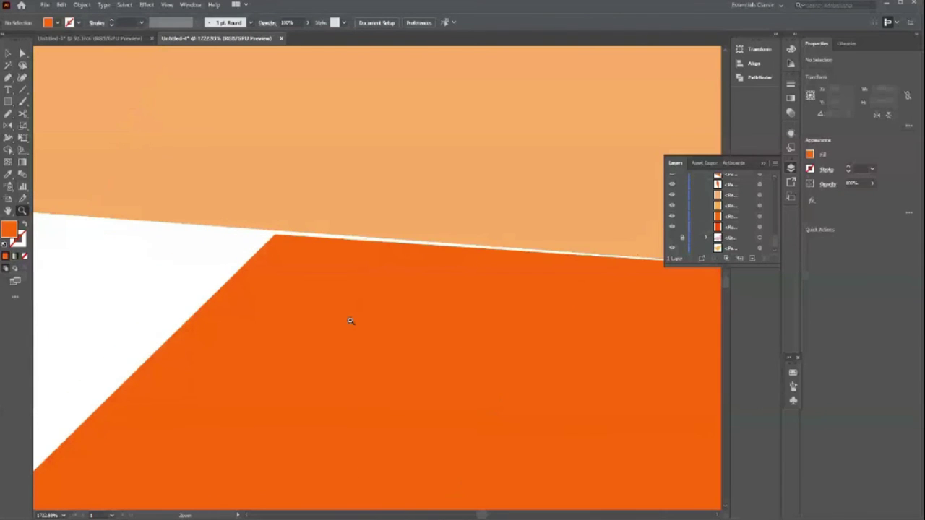
{"action": "key", "text": "v"}
{"action": "key", "text": "a"}
{"action": "left_click_drag", "start_coordinate": [274, 235], "coordinate": [282, 226]}
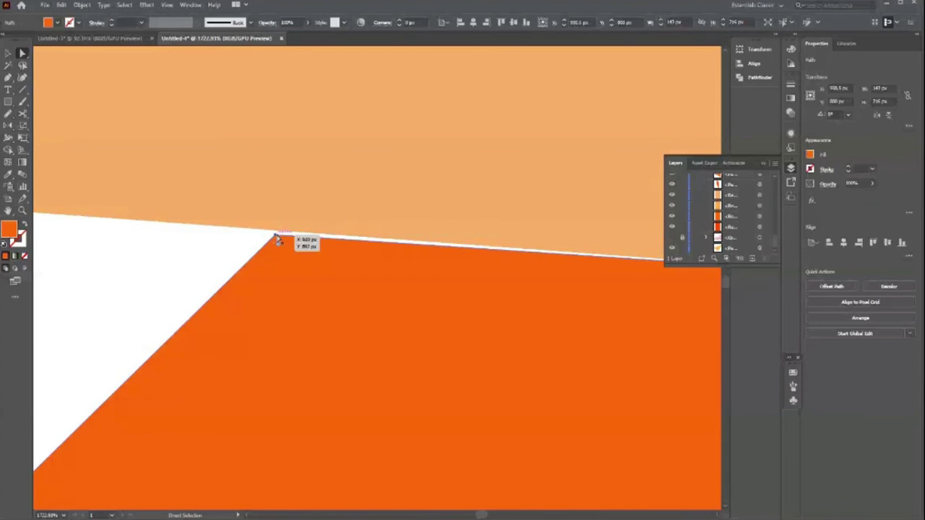
- Zoom in on the leg tip and select the orange piece's tip anchor
{"action": "key", "text": "z"}
{"action": "left_click", "coordinate": [545, 325], "text": "alt"}
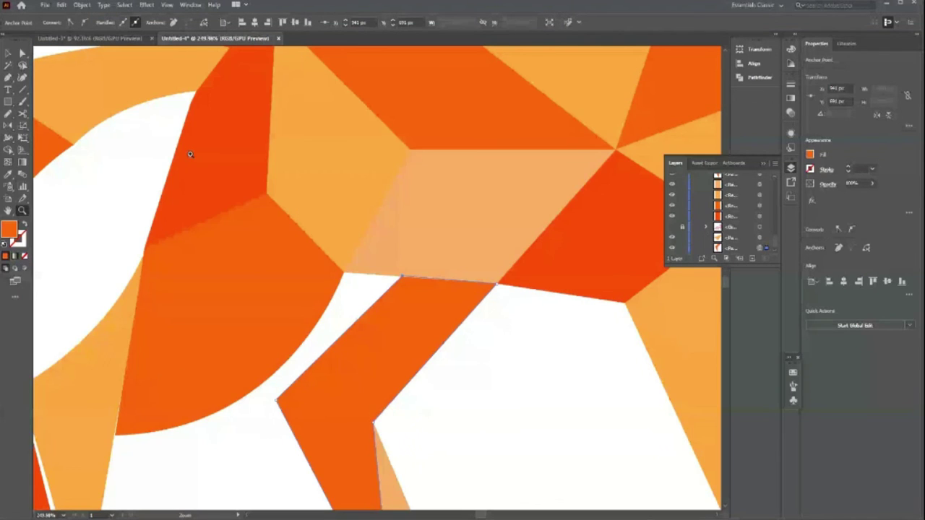
{"action": "left_click", "coordinate": [190, 154], "text": "alt"}
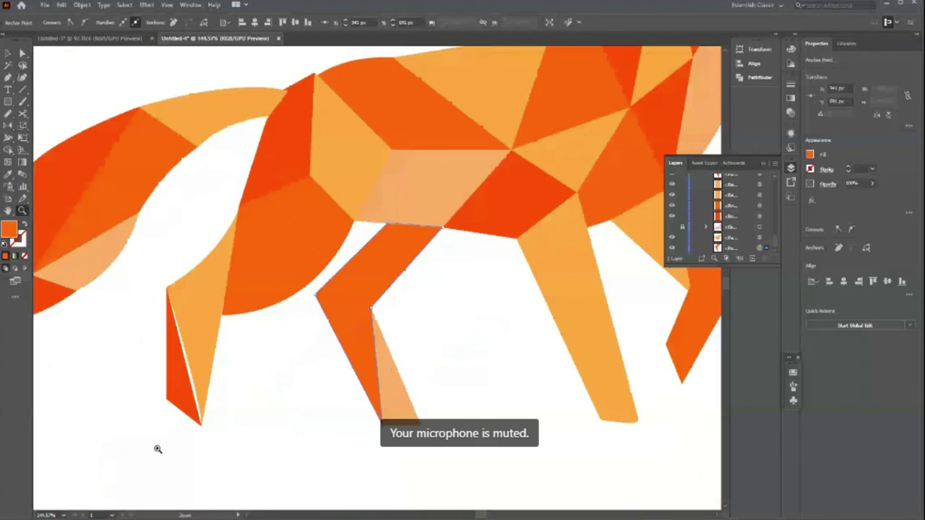
{"action": "mouse_move", "coordinate": [158, 450]}
{"action": "left_mouse_down"}
{"action": "mouse_move", "coordinate": [257, 421]}
{"action": "mouse_move", "coordinate": [310, 444]}
{"action": "left_mouse_up"}
{"action": "key", "text": "v"}
{"action": "key", "text": "a"}
{"action": "left_click", "coordinate": [303, 409]}
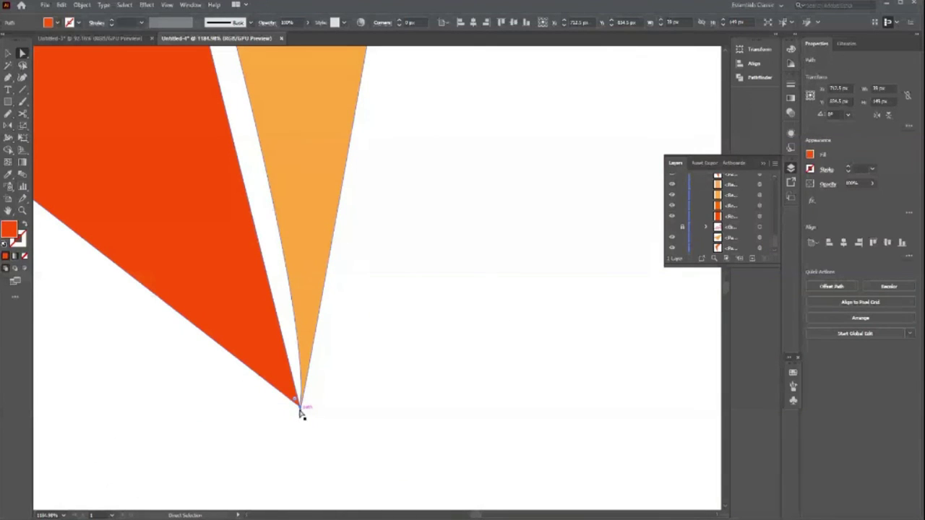
{"action": "left_click", "coordinate": [301, 407]}
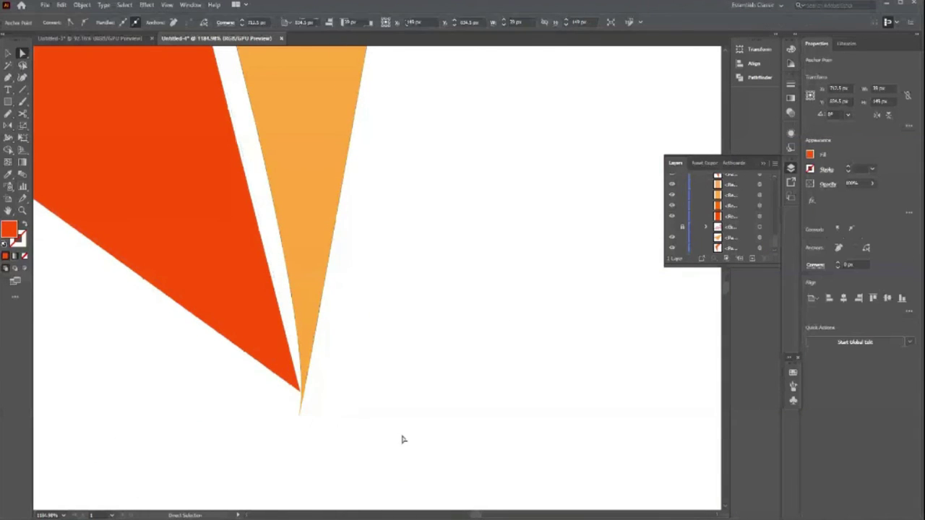
{"action": "key", "text": "z"}
{"action": "left_click", "coordinate": [359, 393], "text": "alt"}
{"action": "left_click", "coordinate": [403, 386], "text": "alt"}
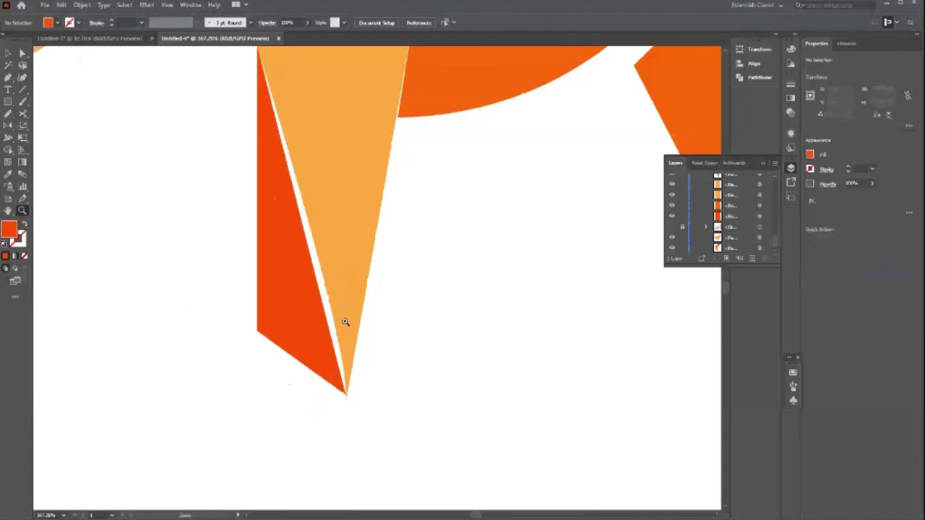
{"action": "left_click", "coordinate": [342, 320], "text": "alt"}
{"action": "left_click", "coordinate": [340, 361]}
{"action": "left_click", "coordinate": [361, 438]}
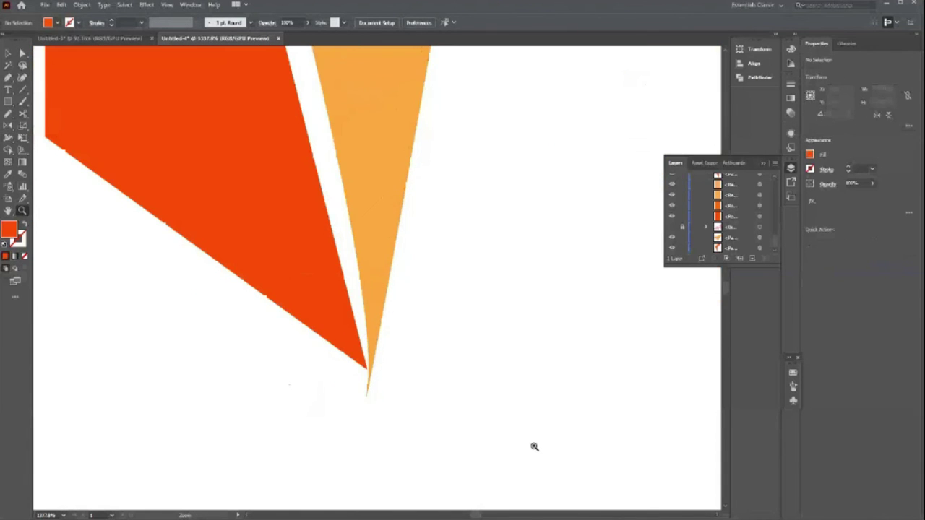
{"action": "left_click", "coordinate": [520, 452]}
- Drag the light-orange sliver's bottom point onto the red triangle's tip
{"action": "key", "text": "v"}
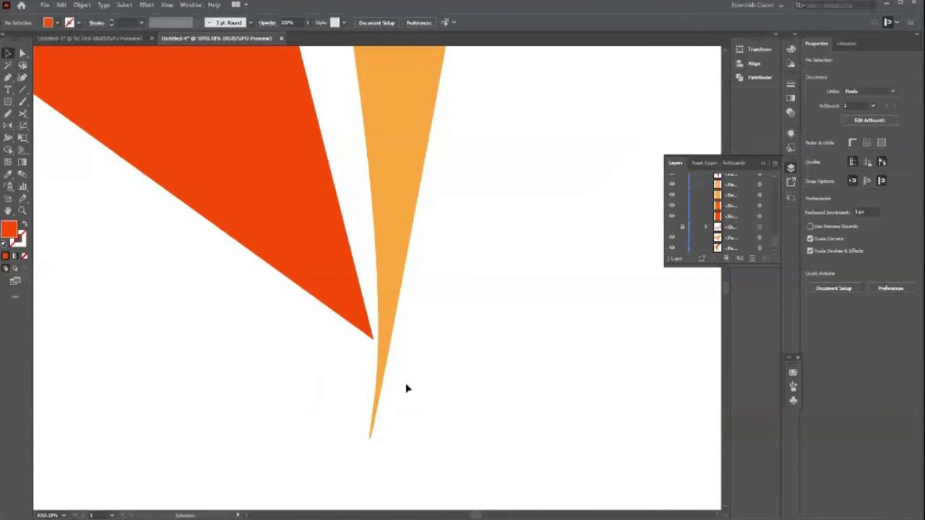
{"action": "left_click", "coordinate": [379, 383]}
{"action": "key", "text": "a"}
{"action": "mouse_move", "coordinate": [370, 442]}
{"action": "left_mouse_down"}
{"action": "mouse_move", "coordinate": [371, 338]}
{"action": "mouse_move", "coordinate": [252, 405]}
{"action": "left_mouse_up"}
{"action": "left_click", "coordinate": [400, 370]}
{"action": "key", "text": "z"}
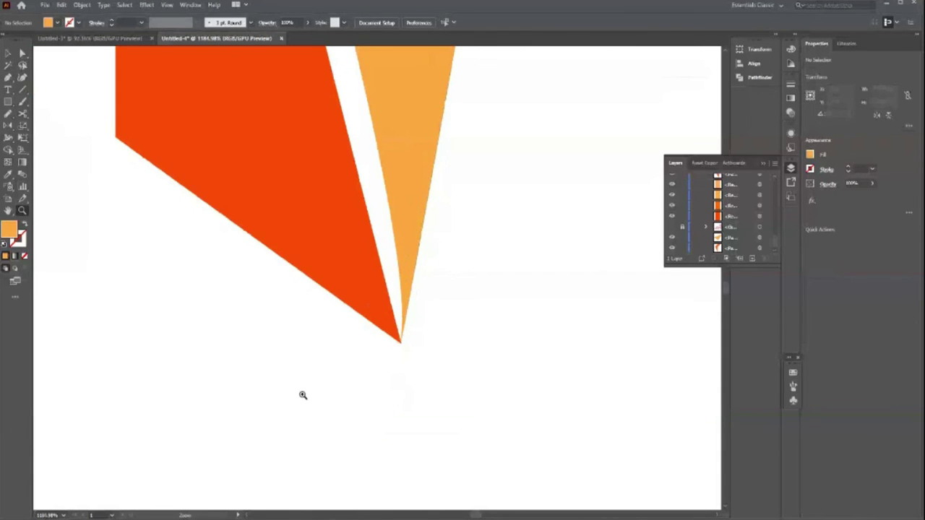
{"action": "mouse_move", "coordinate": [370, 349]}
{"action": "left_mouse_down"}
{"action": "mouse_move", "coordinate": [433, 402]}
{"action": "mouse_move", "coordinate": [316, 378]}
{"action": "left_mouse_up"}
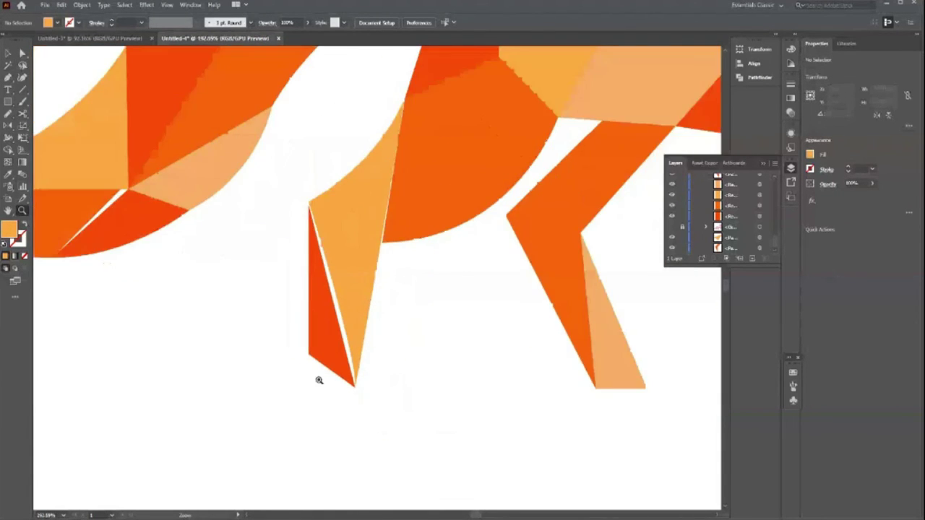
{"action": "mouse_move", "coordinate": [367, 335]}
{"action": "left_mouse_down"}
{"action": "mouse_move", "coordinate": [431, 378]}
{"action": "mouse_move", "coordinate": [346, 337]}
{"action": "mouse_move", "coordinate": [335, 372]}
{"action": "left_mouse_up"}
- Reshape the light-orange leg piece's edge with the Pen tool, then clear the selection
{"action": "key", "text": "p"}
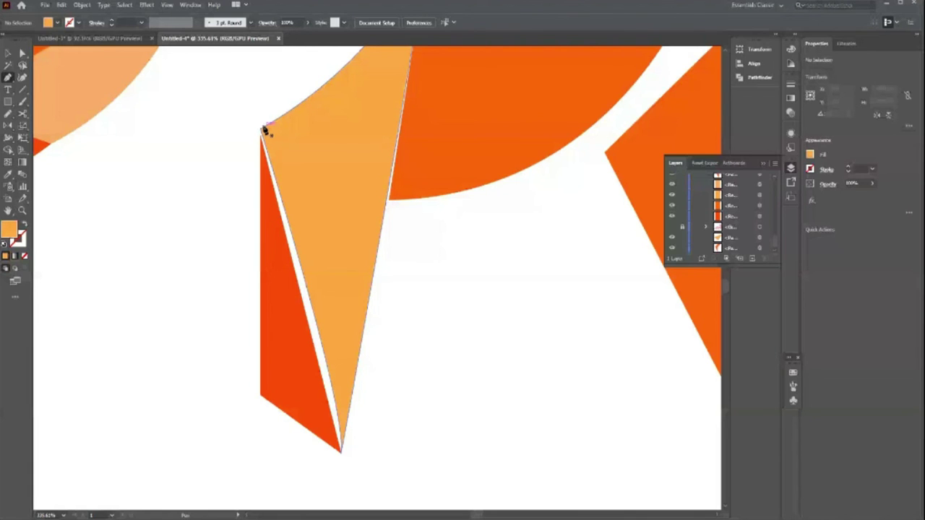
{"action": "scroll", "coordinate": [265, 130], "scroll_direction": "up", "scroll_amount": 4}
{"action": "mouse_move", "coordinate": [413, 130]}
{"action": "left_mouse_down"}
{"action": "mouse_move", "coordinate": [405, 229]}
{"action": "mouse_move", "coordinate": [261, 267]}
{"action": "left_mouse_up"}
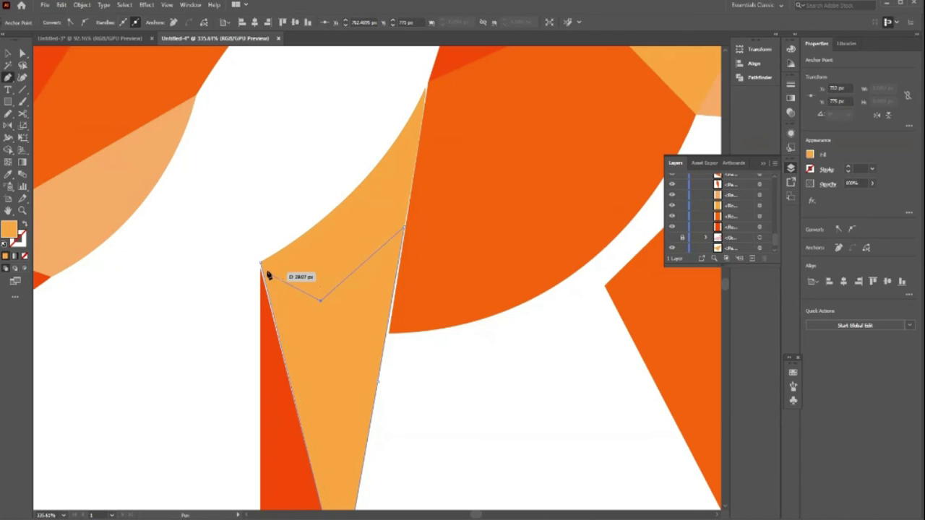
{"action": "key", "text": "v"}
{"action": "key", "text": "ctrl+shift+a"}
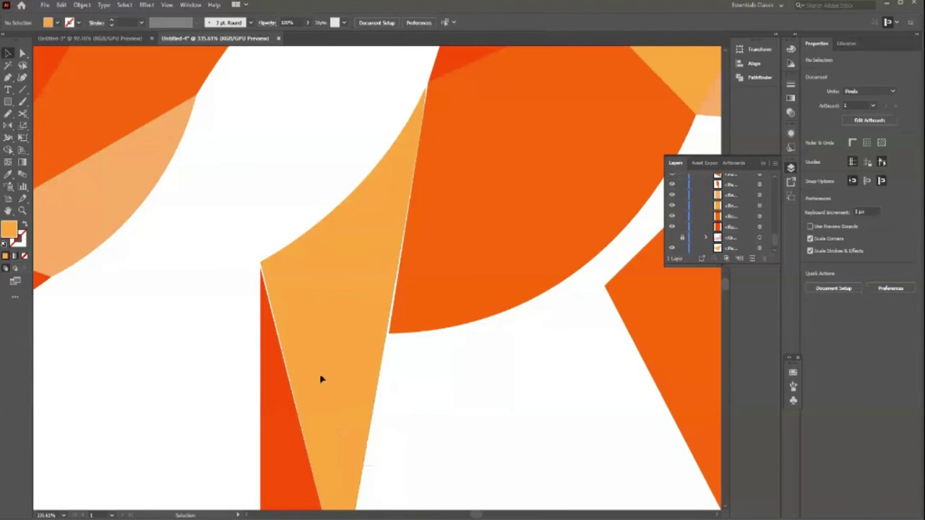
- Select the light-orange leg piece and bring up the Pathfinder panel
{"action": "left_click", "coordinate": [322, 378]}
{"action": "scroll", "coordinate": [438, 470], "scroll_direction": "down", "scroll_amount": 1}
{"action": "left_click", "coordinate": [791, 167]}
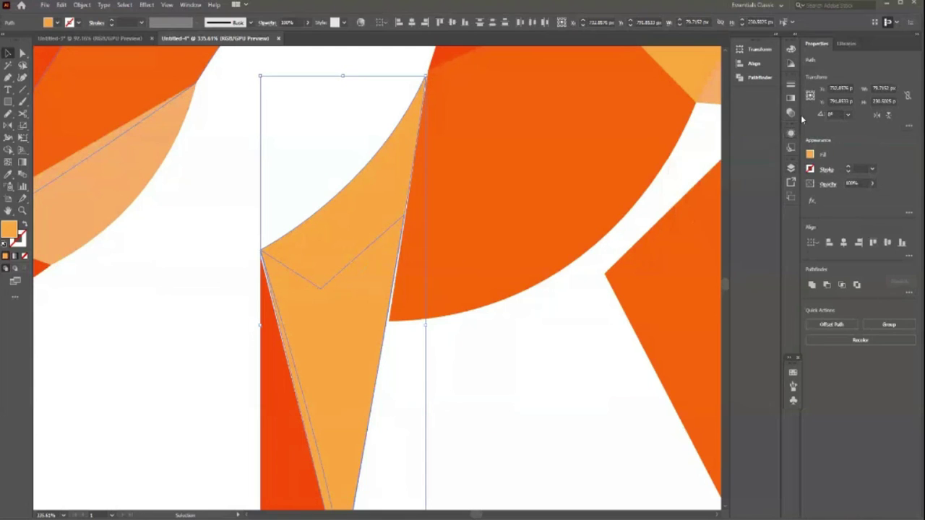
{"action": "left_click", "coordinate": [790, 168]}
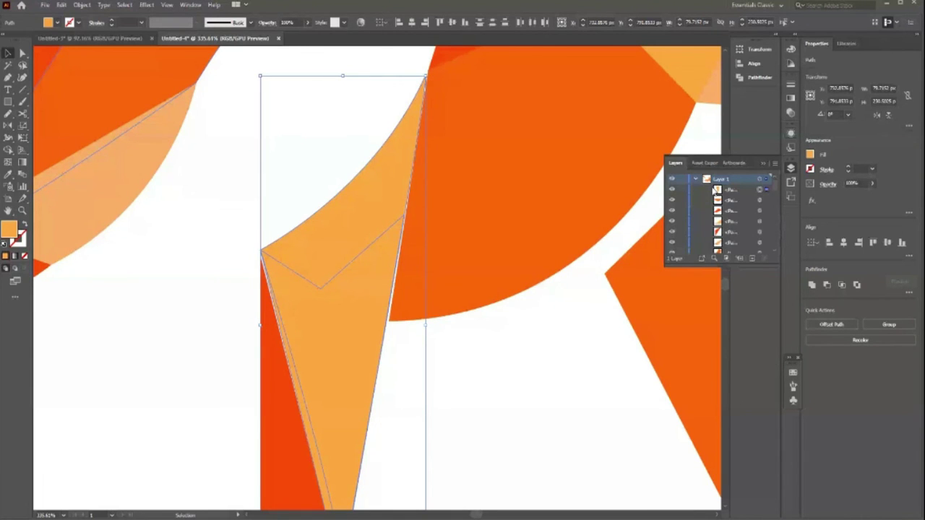
{"action": "left_click", "coordinate": [763, 83]}
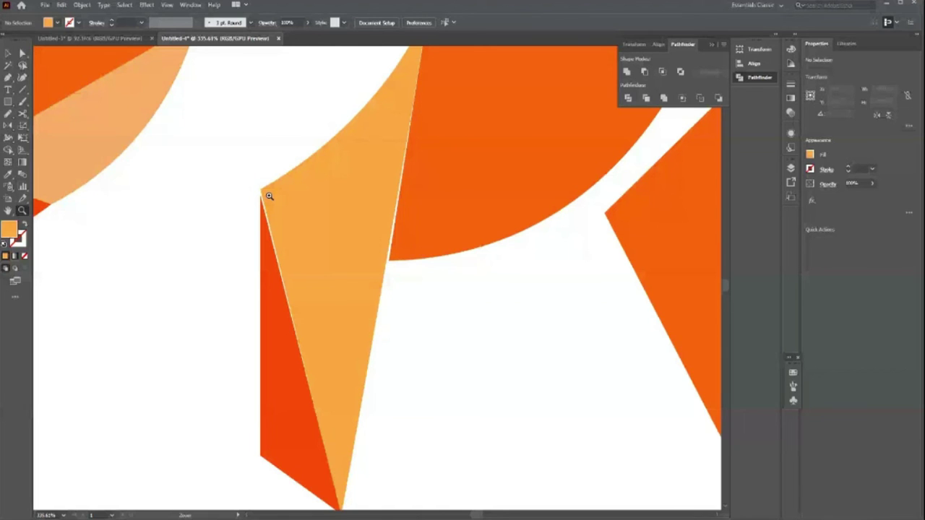
- Move the orange body piece's corner onto the light-orange leg edge to close the gap
{"action": "left_click", "coordinate": [260, 260]}
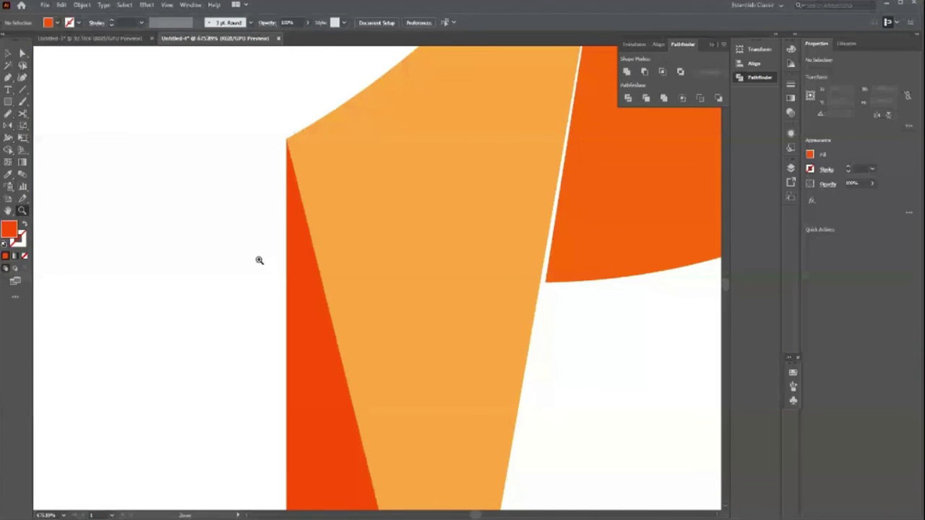
{"action": "left_click_drag", "start_coordinate": [259, 260], "coordinate": [552, 191]}
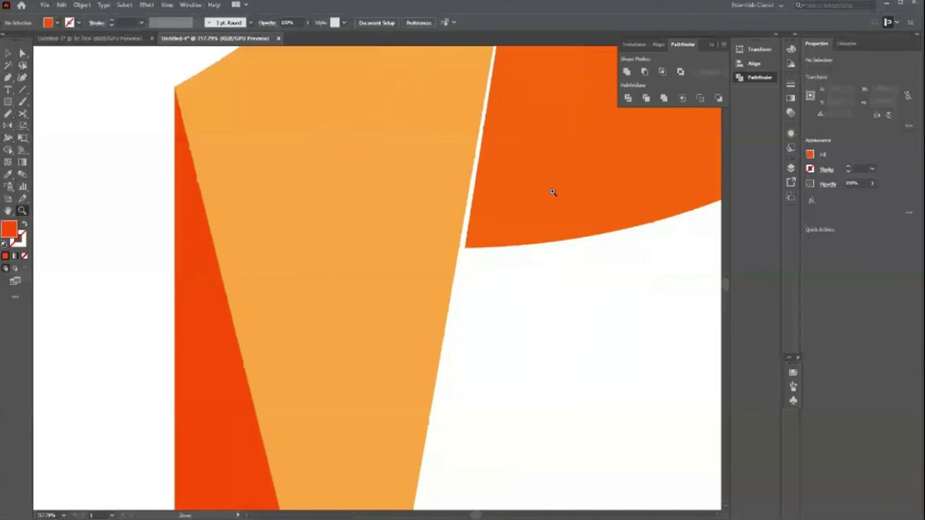
{"action": "left_click", "coordinate": [552, 191]}
{"action": "key", "text": "a"}
{"action": "left_click", "coordinate": [422, 278]}
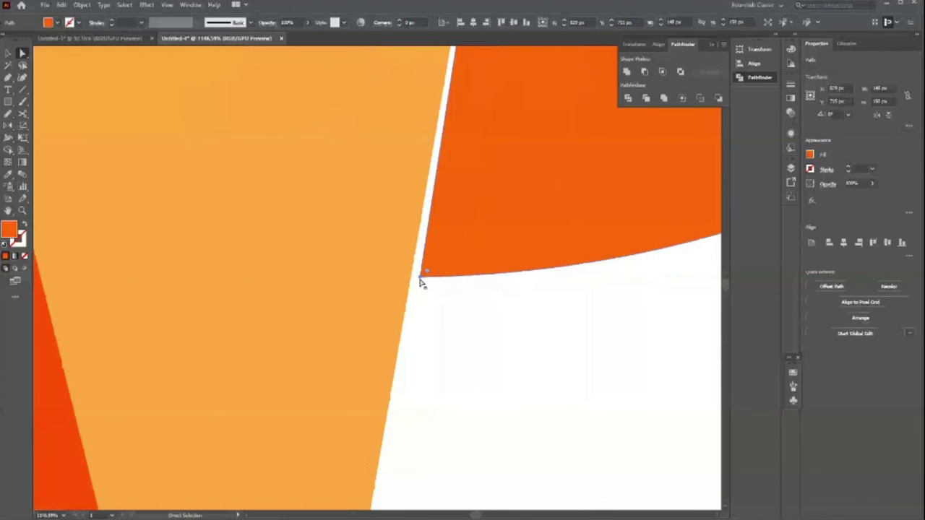
{"action": "left_click_drag", "start_coordinate": [420, 278], "coordinate": [411, 279]}
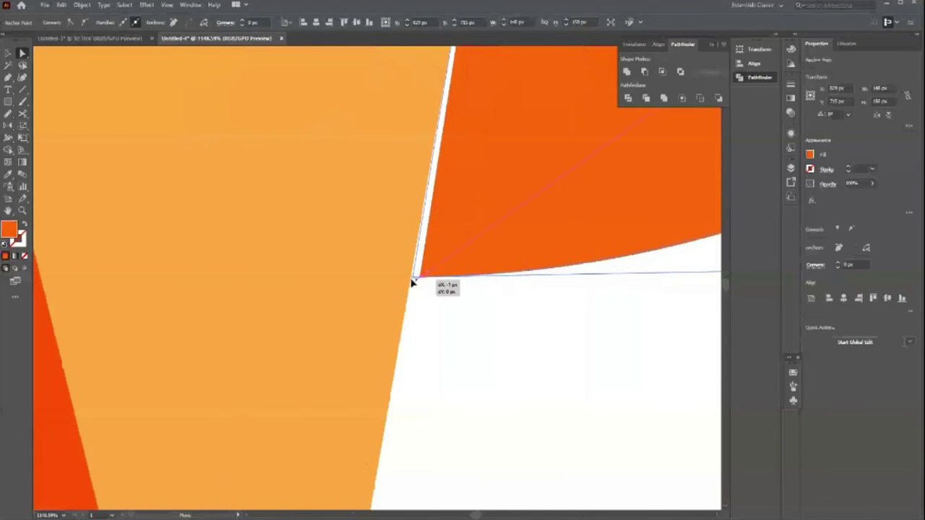
{"action": "left_click_drag", "start_coordinate": [412, 282], "coordinate": [339, 299]}
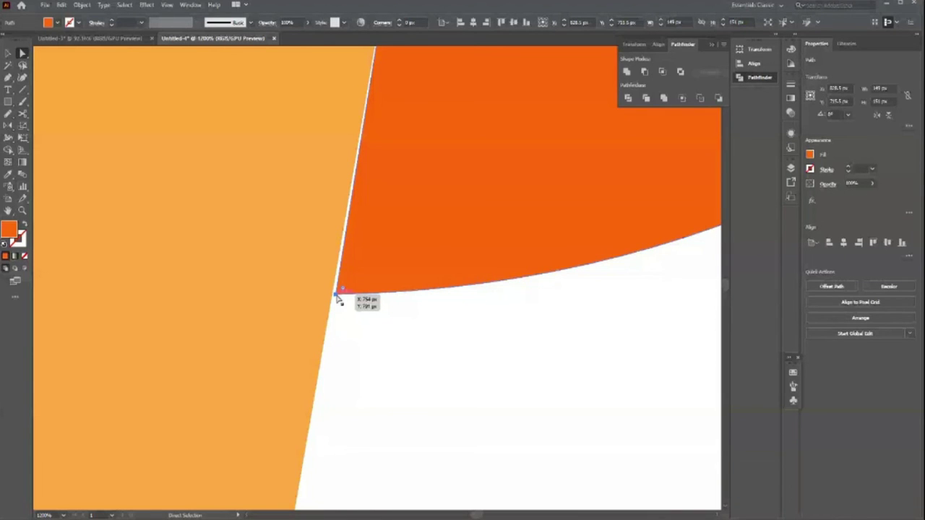
{"action": "key", "text": "ctrl+0"}
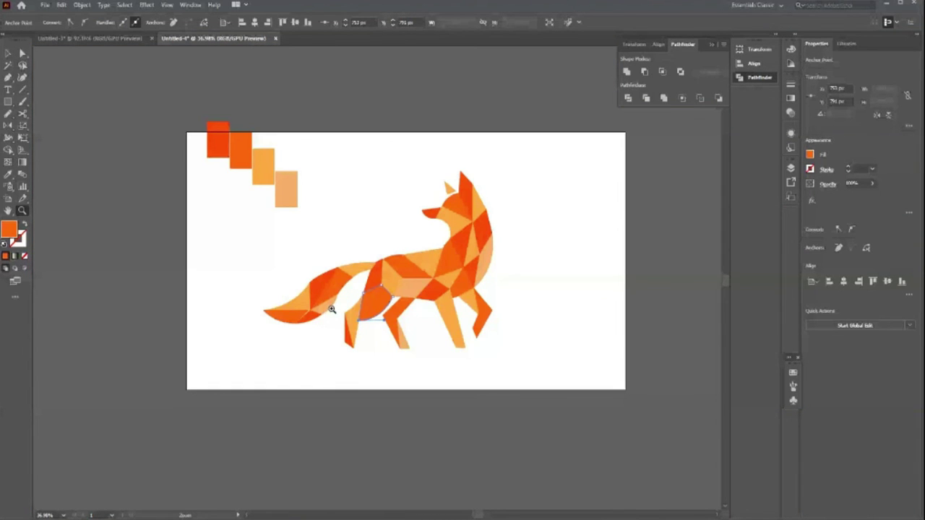
- Close the gap in the fox's tail by moving its anchor point right
{"action": "left_click_drag", "start_coordinate": [332, 310], "coordinate": [322, 284]}
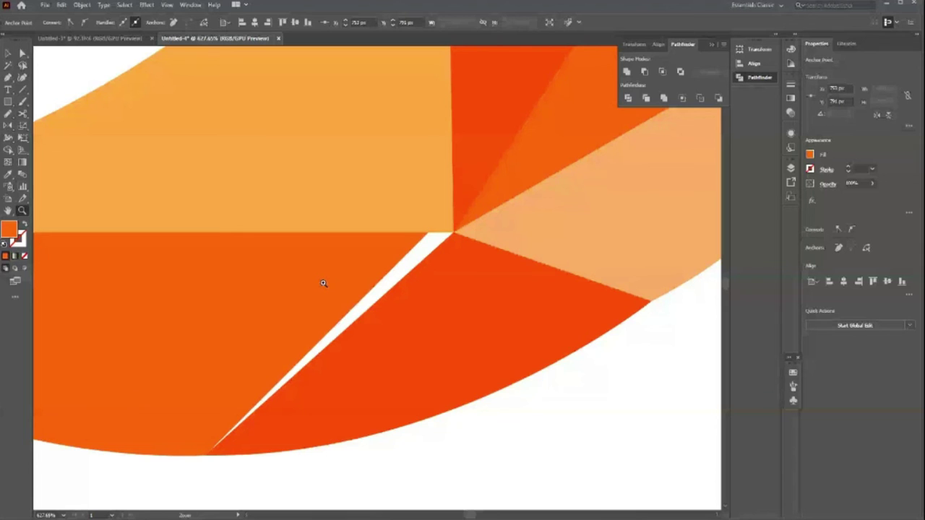
{"action": "key", "text": "a"}
{"action": "left_click_drag", "start_coordinate": [425, 232], "coordinate": [459, 233]}
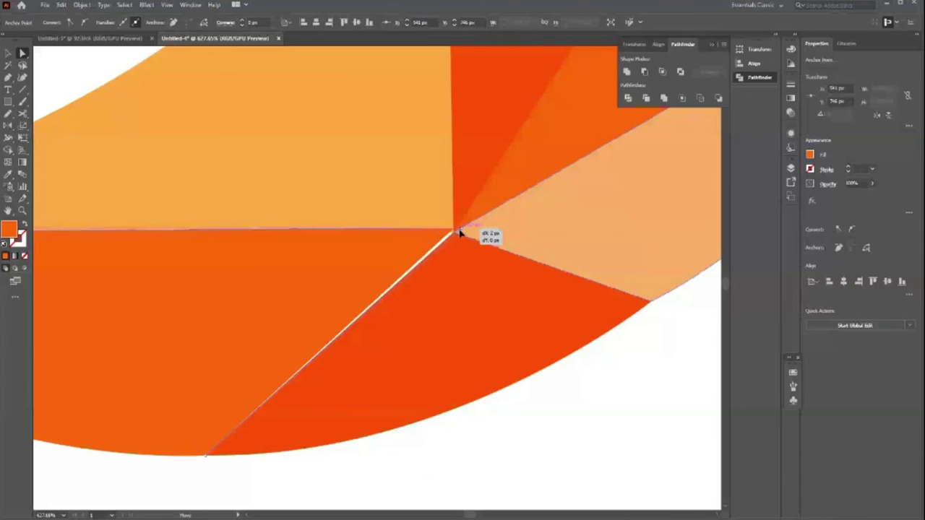
{"action": "left_click_drag", "start_coordinate": [459, 233], "coordinate": [460, 233]}
{"action": "scroll", "coordinate": [415, 291], "scroll_direction": "up", "scroll_amount": 2}
{"action": "key", "text": "v"}
{"action": "left_click", "coordinate": [413, 220]}
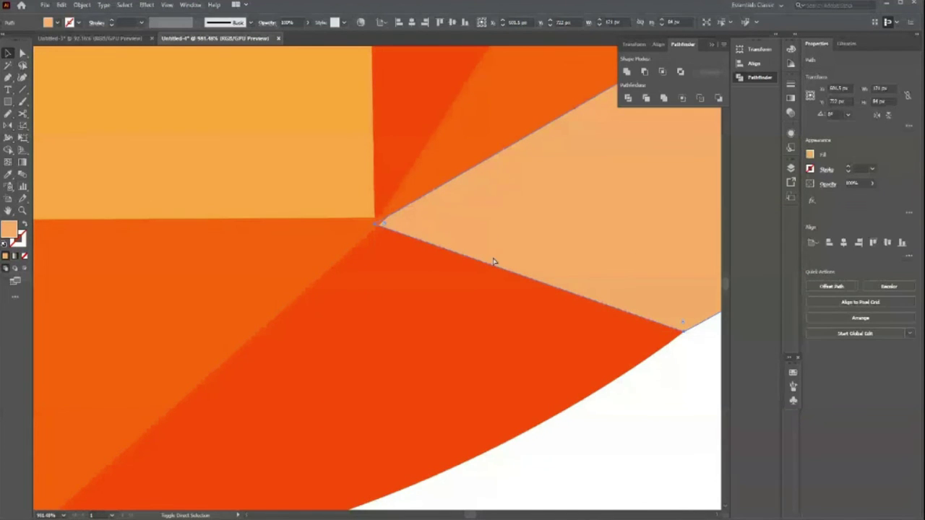
{"action": "key", "text": "ctrl+shift+a"}
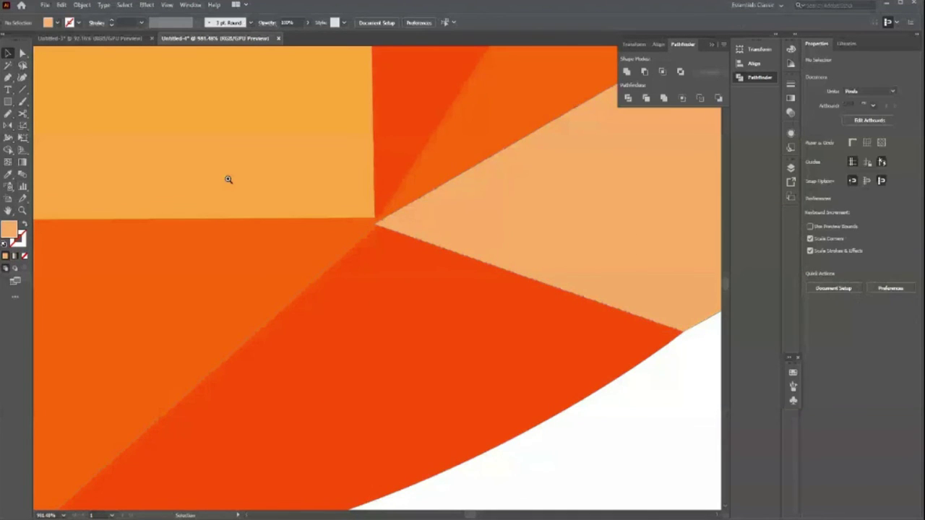
- Move the four colour swatch squares off the artboard
{"action": "scroll", "coordinate": [287, 304], "scroll_direction": "down", "scroll_amount": 5}
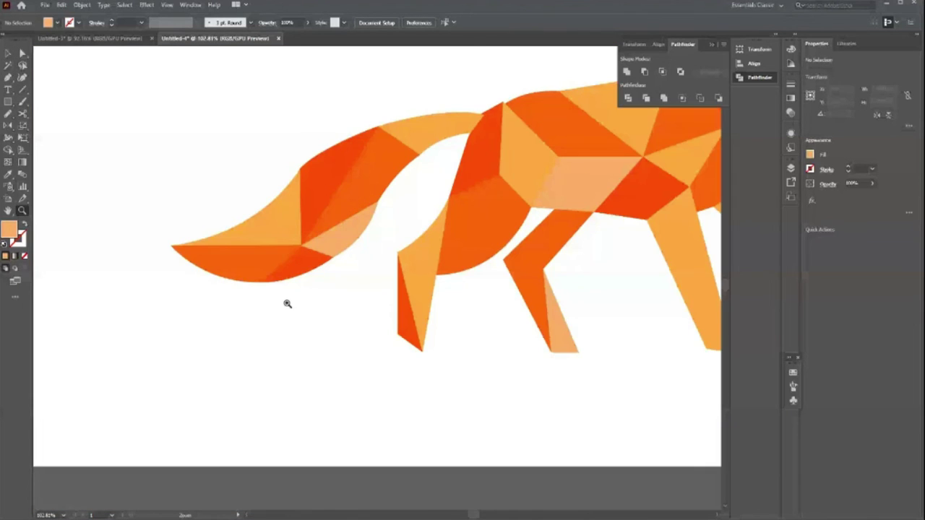
{"action": "scroll", "coordinate": [287, 304], "scroll_direction": "down", "scroll_amount": 4}
{"action": "scroll", "coordinate": [483, 324], "scroll_direction": "down", "scroll_amount": 2}
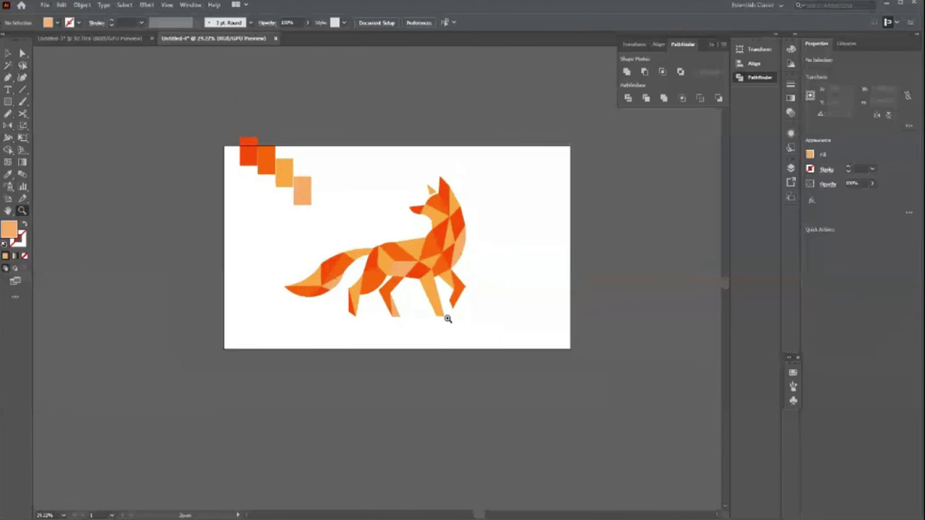
{"action": "scroll", "coordinate": [483, 325], "scroll_direction": "up", "scroll_amount": 2}
{"action": "key", "text": "v"}
{"action": "left_click_drag", "start_coordinate": [299, 192], "coordinate": [190, 164]}
- Recolour the tail piece near the tip light orange with the Eyedropper
{"action": "left_click", "coordinate": [413, 313]}
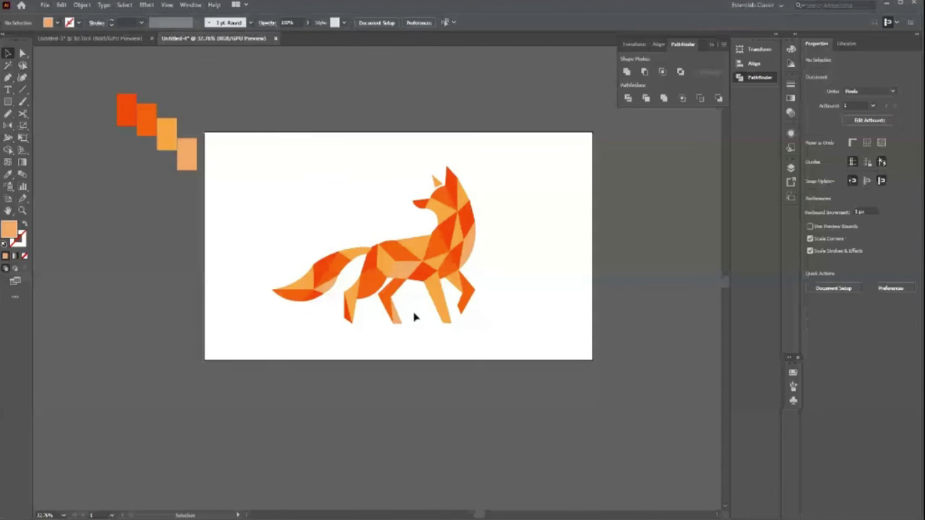
{"action": "left_click", "coordinate": [320, 268]}
{"action": "key", "text": "i"}
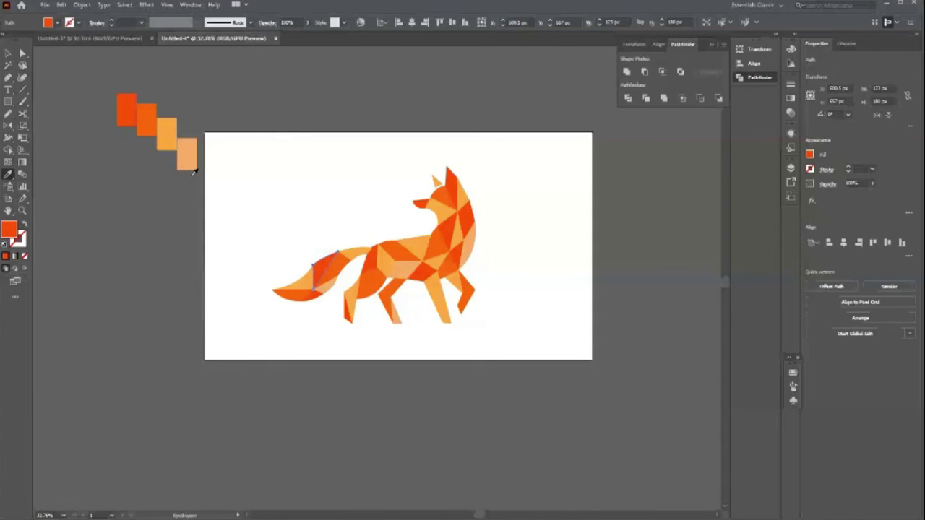
{"action": "left_click", "coordinate": [192, 170]}
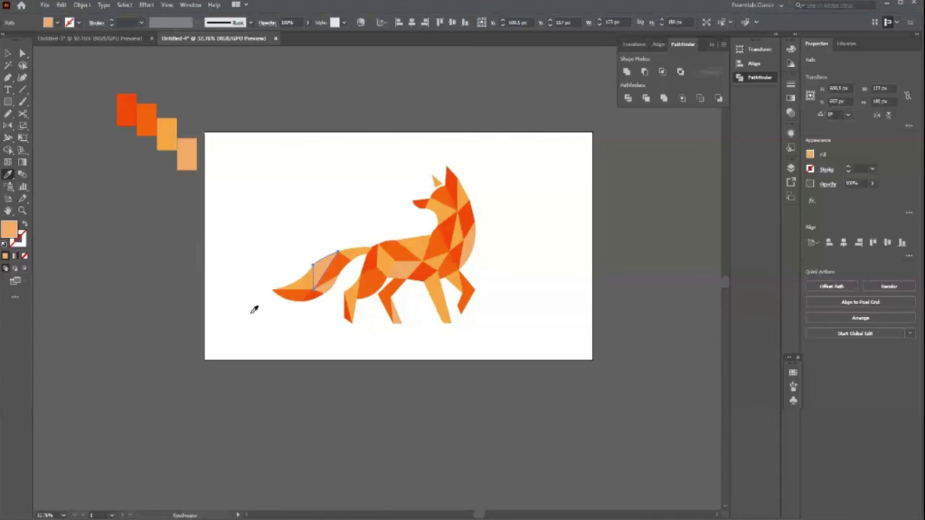
{"action": "key", "text": "ctrl+shift+a"}
- Move the corner anchor of the orange shape on the fox's back up to meet its neighbour
{"action": "key", "text": "z"}
{"action": "left_click_drag", "start_coordinate": [379, 271], "coordinate": [782, 429]}
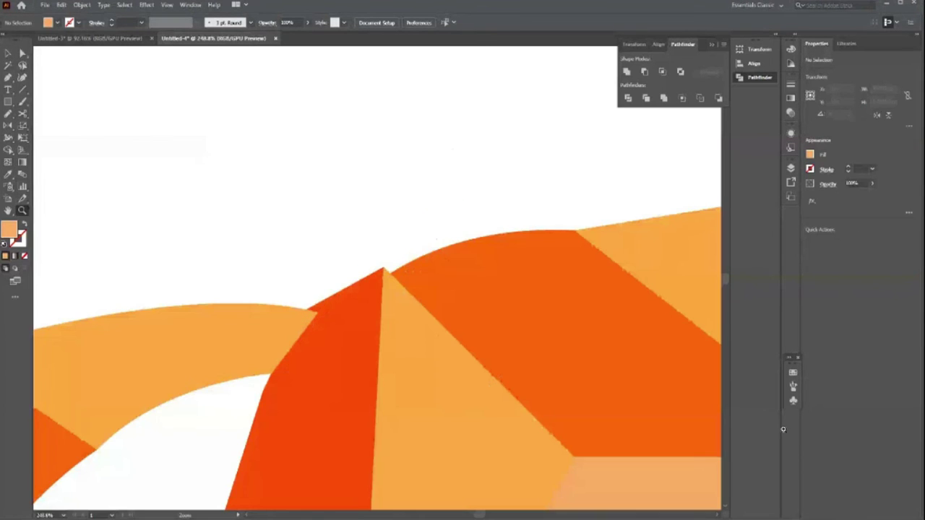
{"action": "left_click_drag", "start_coordinate": [238, 227], "coordinate": [173, 233]}
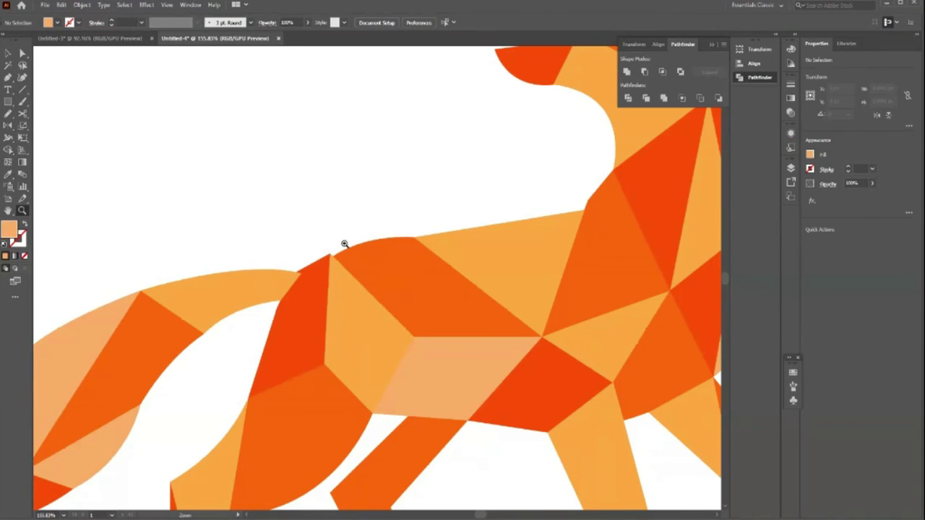
{"action": "left_click_drag", "start_coordinate": [311, 224], "coordinate": [401, 286]}
{"action": "key", "text": "a"}
{"action": "left_click", "coordinate": [202, 300]}
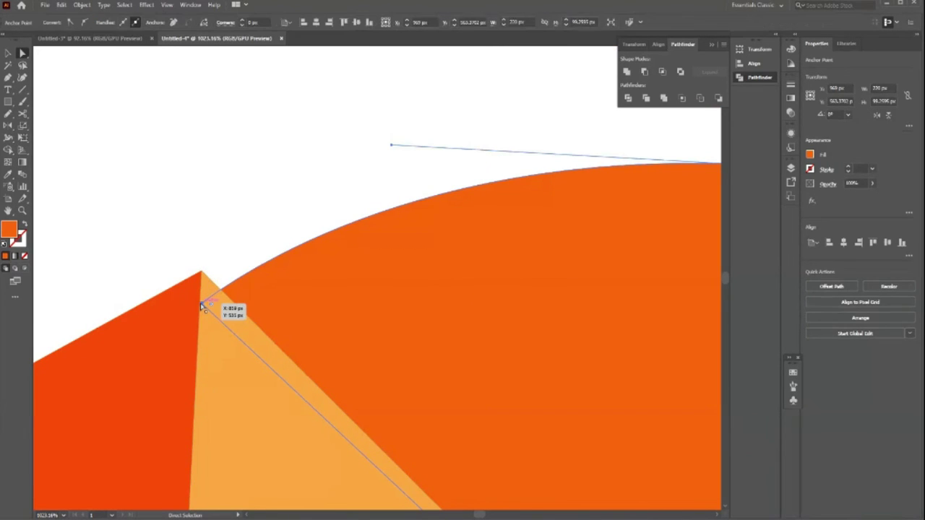
{"action": "left_click_drag", "start_coordinate": [202, 306], "coordinate": [196, 281]}
{"action": "left_click", "coordinate": [214, 233]}
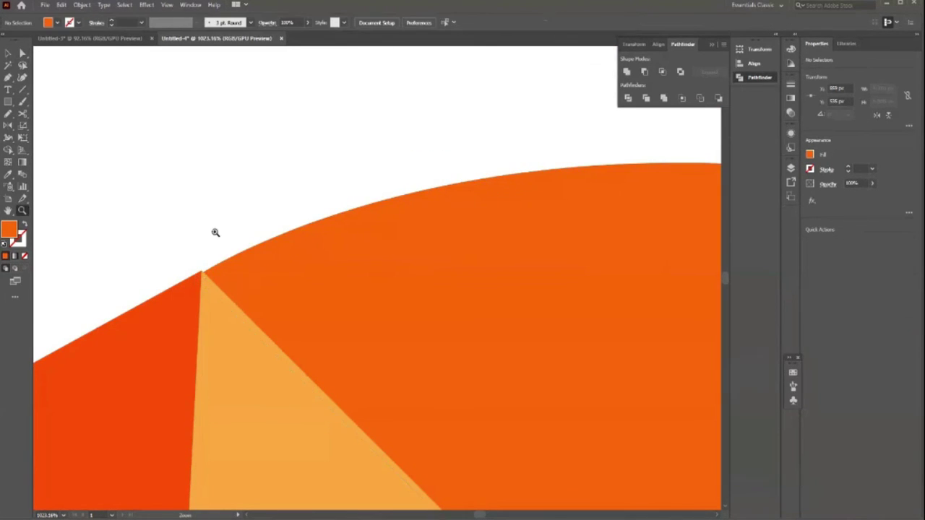
{"action": "key", "text": "z"}
{"action": "scroll", "coordinate": [210, 229], "scroll_direction": "down", "scroll_amount": 10}
- Start a point-text caption above the left fox with the Type tool
{"action": "scroll", "coordinate": [332, 299], "scroll_direction": "down", "scroll_amount": 2}
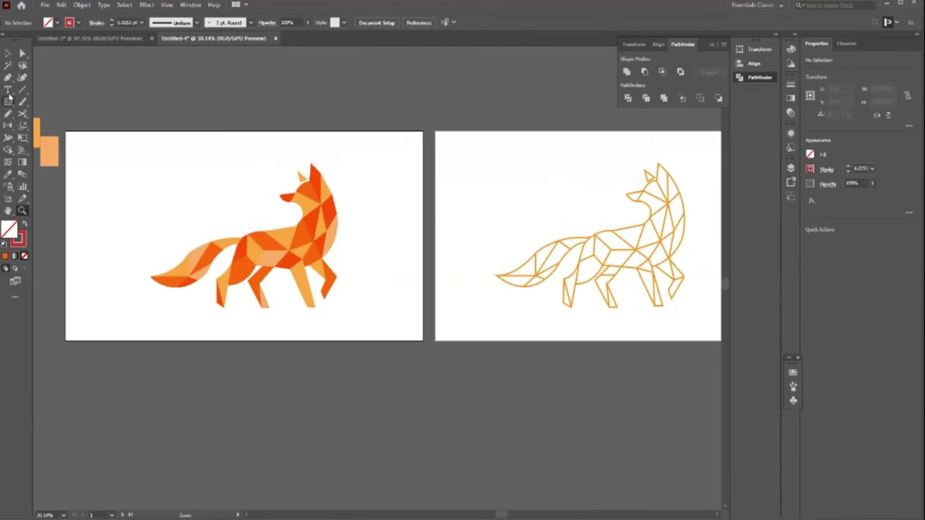
{"action": "key", "text": "t"}
{"action": "left_click", "coordinate": [208, 167]}
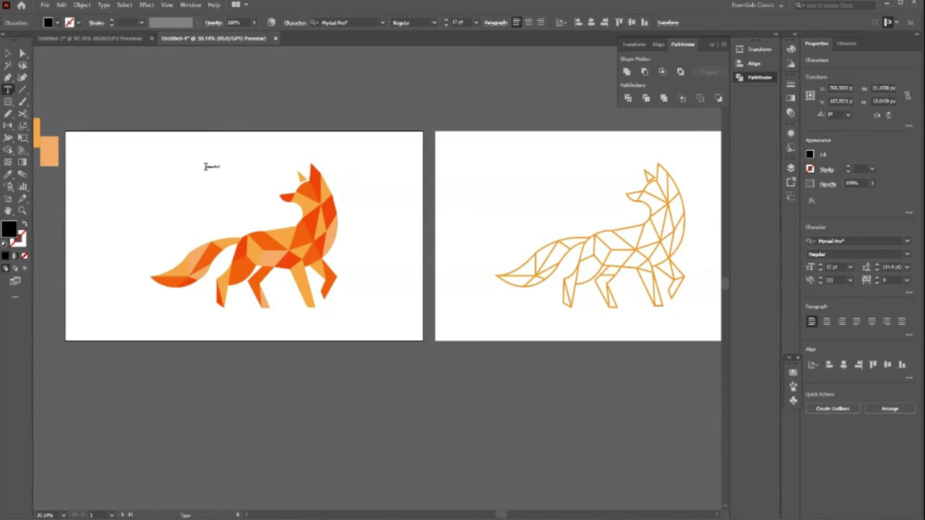
{"action": "type", "text": "Polygonal Logo"}
- Enlarge the 'Polygonal Logo' caption, move it top-left, and delete its stray colon
{"action": "left_click", "coordinate": [7, 53]}
{"action": "left_click_drag", "start_coordinate": [223, 177], "coordinate": [289, 177]}
{"action": "left_click_drag", "start_coordinate": [232, 178], "coordinate": [207, 181]}
{"action": "key", "text": "t"}
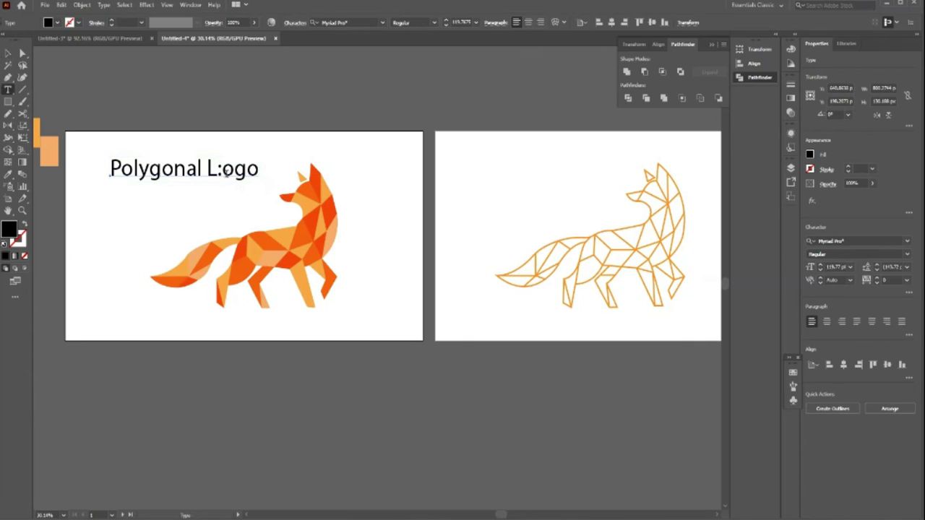
{"action": "left_click", "coordinate": [222, 172]}
{"action": "key", "text": "BackSpace"}
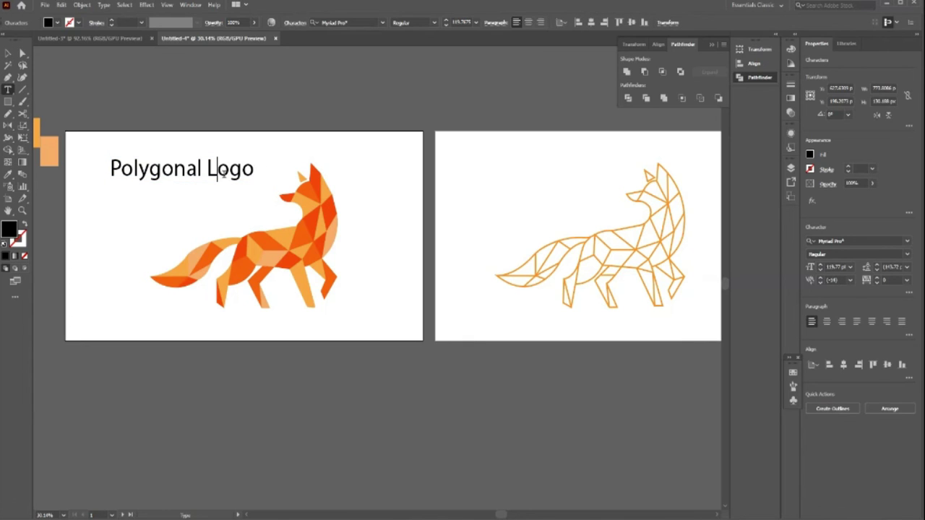
{"action": "key", "text": "Escape"}
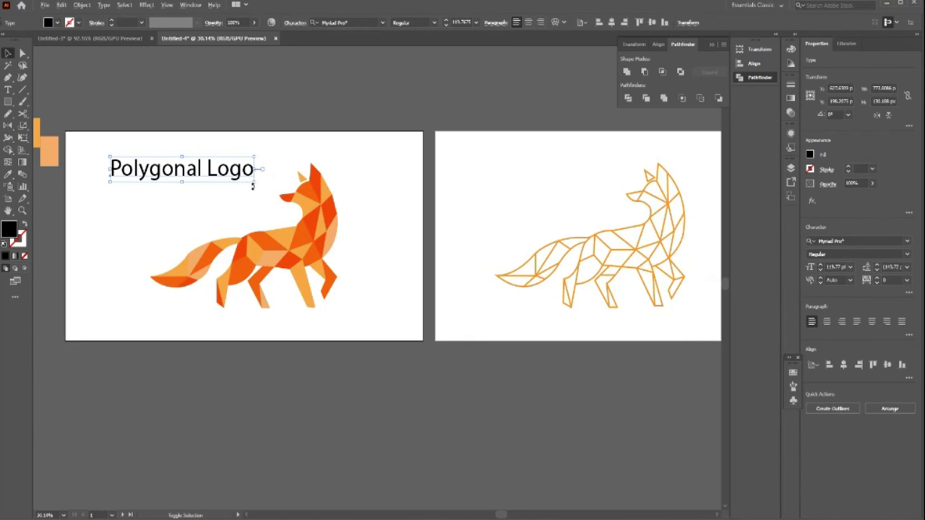
{"action": "mouse_move", "coordinate": [252, 186]}
{"action": "left_mouse_down"}
{"action": "mouse_move", "coordinate": [265, 189]}
{"action": "mouse_move", "coordinate": [210, 205]}
{"action": "left_mouse_up"}
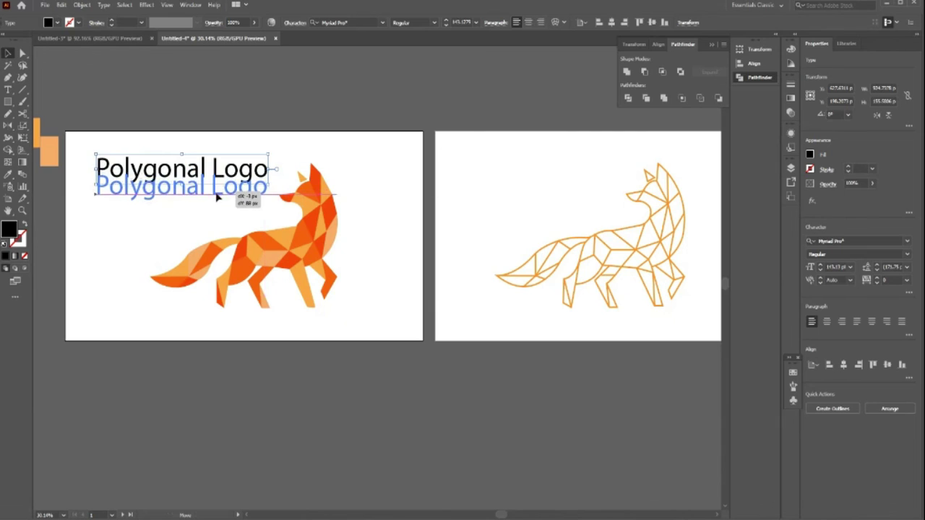
- Copy the caption onto the right artboard and change it to 'Geometric Logo'
{"action": "left_click", "coordinate": [448, 359]}
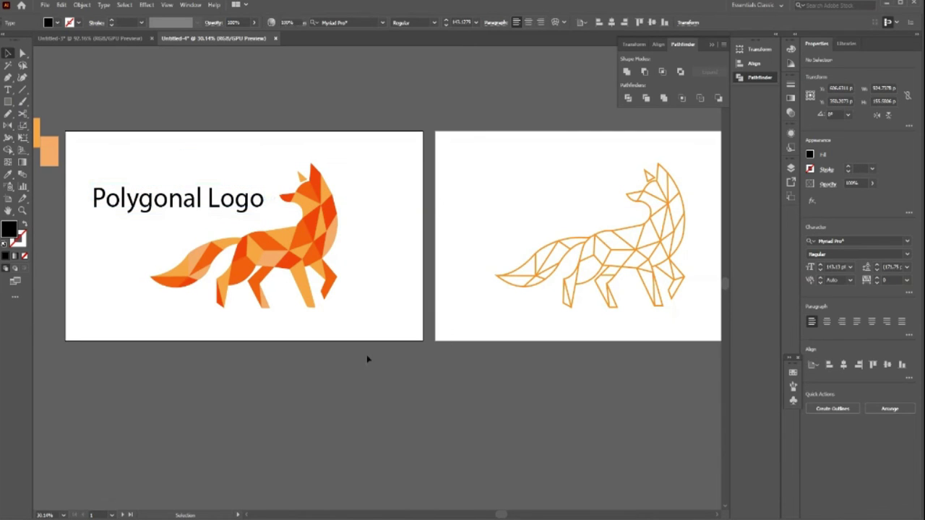
{"action": "left_click_drag", "start_coordinate": [217, 206], "coordinate": [565, 203]}
{"action": "double_click", "coordinate": [569, 205]}
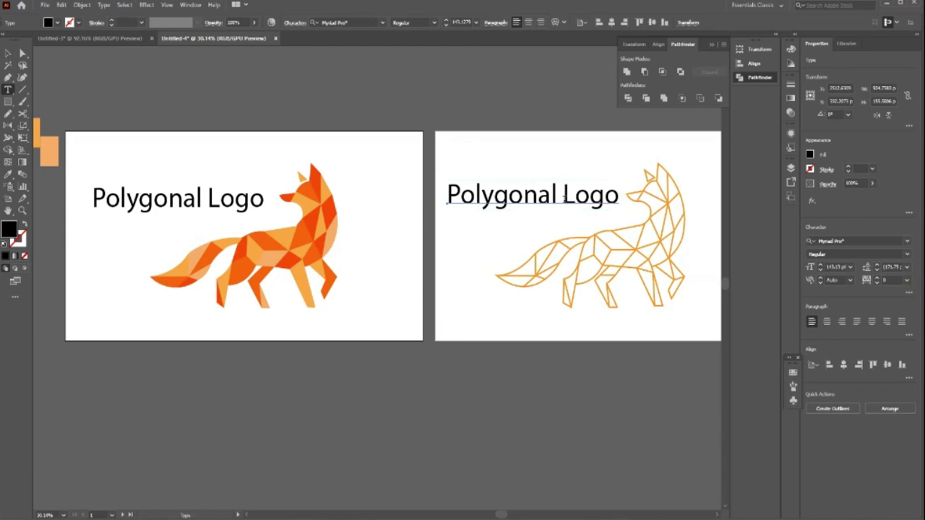
{"action": "left_click", "coordinate": [557, 195]}
{"action": "key", "text": "BackSpace"}
{"action": "key", "text": "BackSpace"}
{"action": "key", "text": "BackSpace"}
{"action": "key", "text": "BackSpace"}
{"action": "key", "text": "BackSpace"}
{"action": "key", "text": "BackSpace"}
{"action": "key", "text": "BackSpace"}
{"action": "type", "text": "Geometric"}
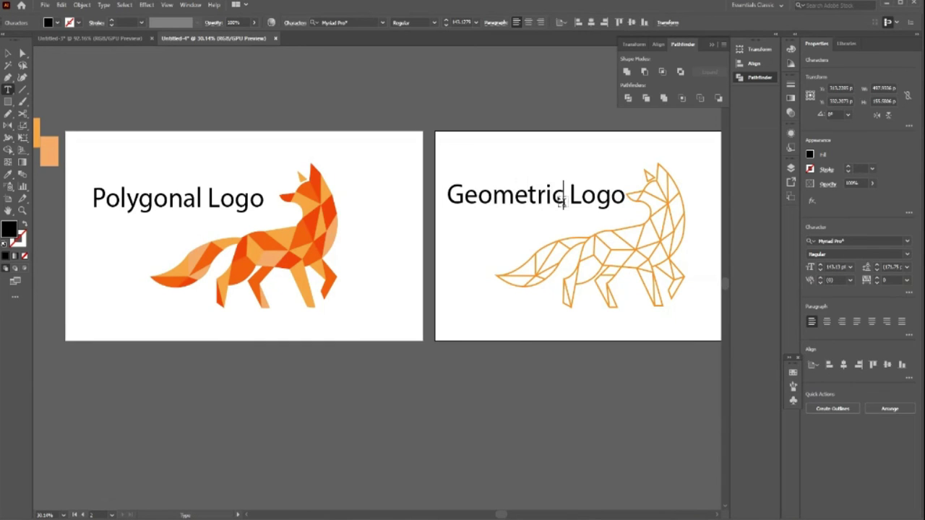
{"action": "left_click", "coordinate": [7, 52]}
{"action": "left_click", "coordinate": [415, 269]}
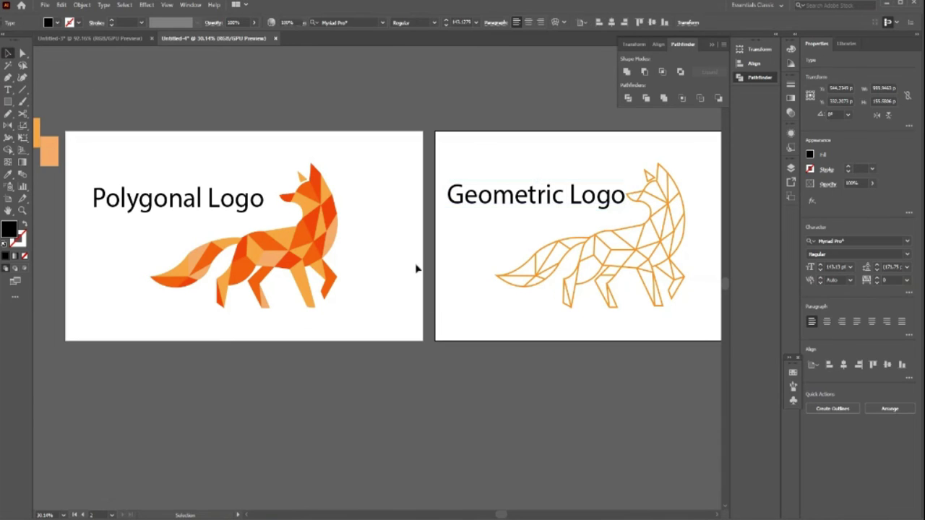
{"action": "key", "text": "z"}
{"action": "left_click_drag", "start_coordinate": [390, 234], "coordinate": [369, 236]}
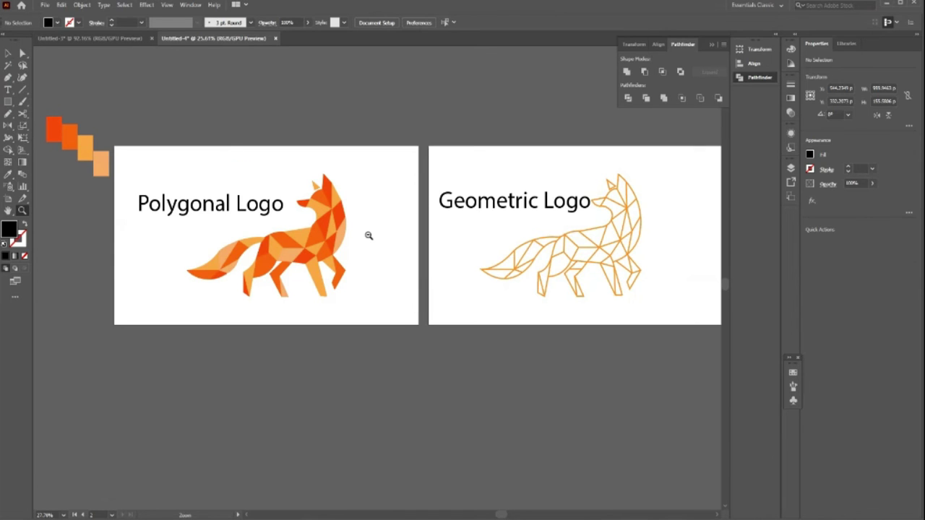
- Colour the 'Polygonal Logo' caption dark orange using the Eyedropper on a swatch
{"action": "left_click_drag", "start_coordinate": [369, 235], "coordinate": [346, 235]}
{"action": "key", "text": "v"}
{"action": "left_click", "coordinate": [181, 177]}
{"action": "left_click", "coordinate": [184, 178]}
{"action": "key", "text": "i"}
{"action": "left_click", "coordinate": [53, 141]}
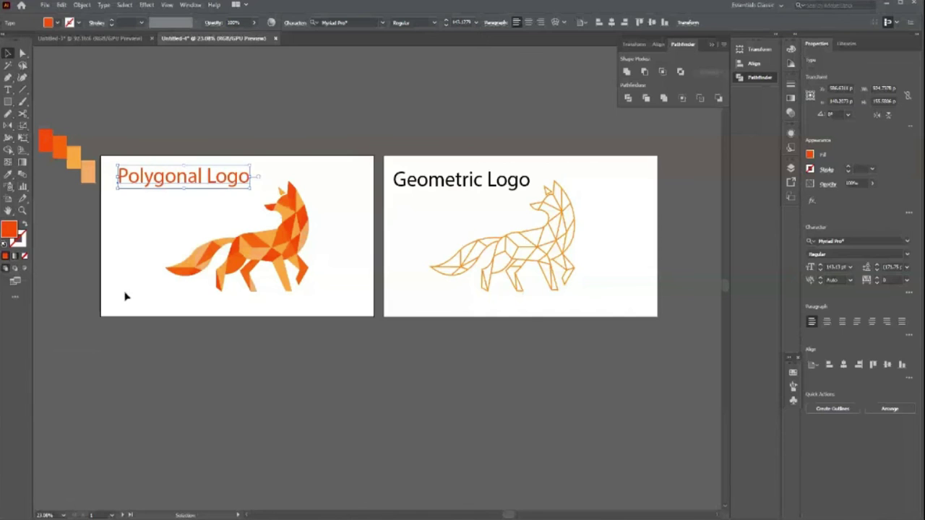
{"action": "key", "text": "v"}
{"action": "left_click", "coordinate": [438, 243]}
- Make the 'Geometric Logo' caption light orange from the control bar Fill swatches
{"action": "key", "text": "i"}
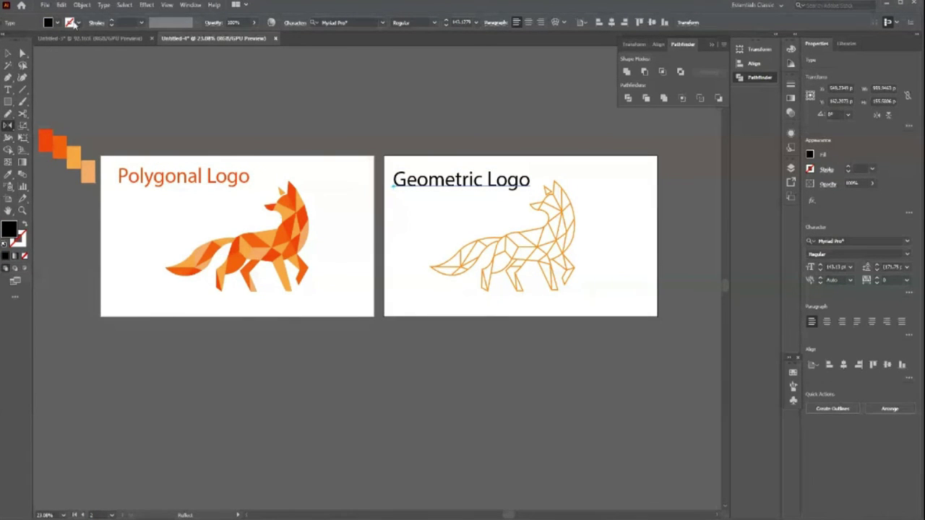
{"action": "left_click", "coordinate": [57, 22]}
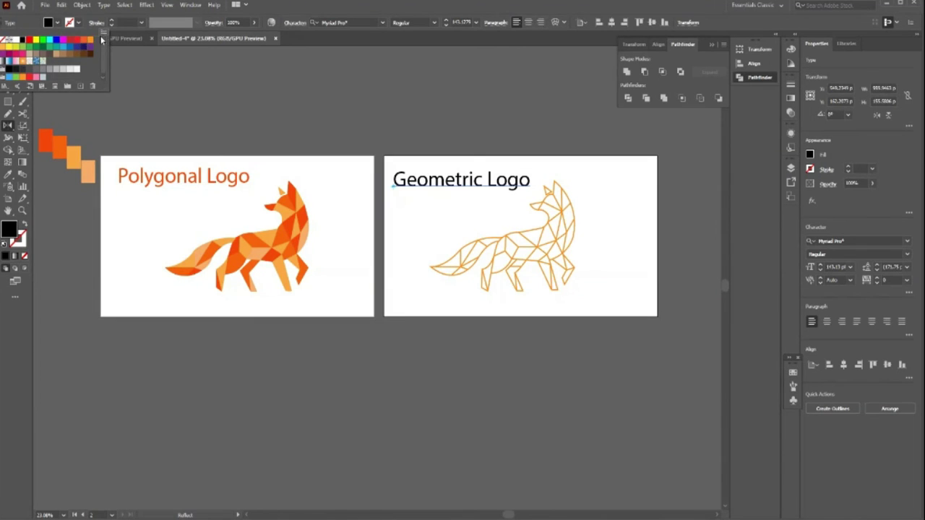
{"action": "left_click", "coordinate": [88, 39]}
{"action": "left_click", "coordinate": [9, 54]}
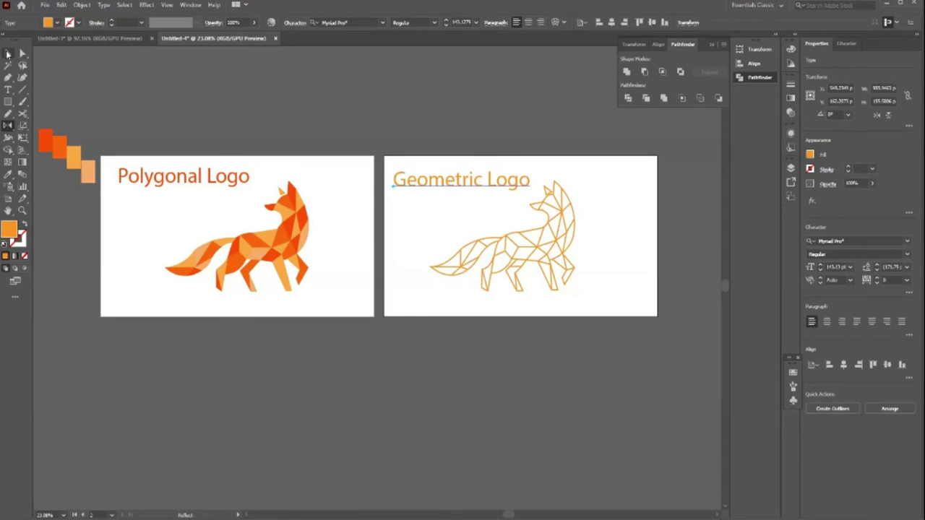
{"action": "left_click", "coordinate": [532, 272]}
{"action": "key", "text": "z"}
{"action": "left_click", "coordinate": [440, 230], "text": "alt"}
{"action": "left_click", "coordinate": [222, 261]}
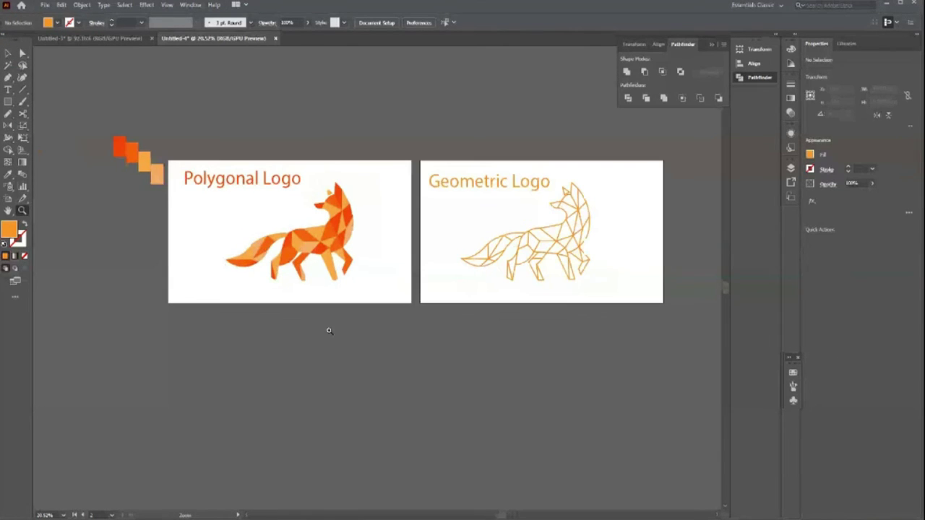
{"action": "left_click", "coordinate": [475, 323]}
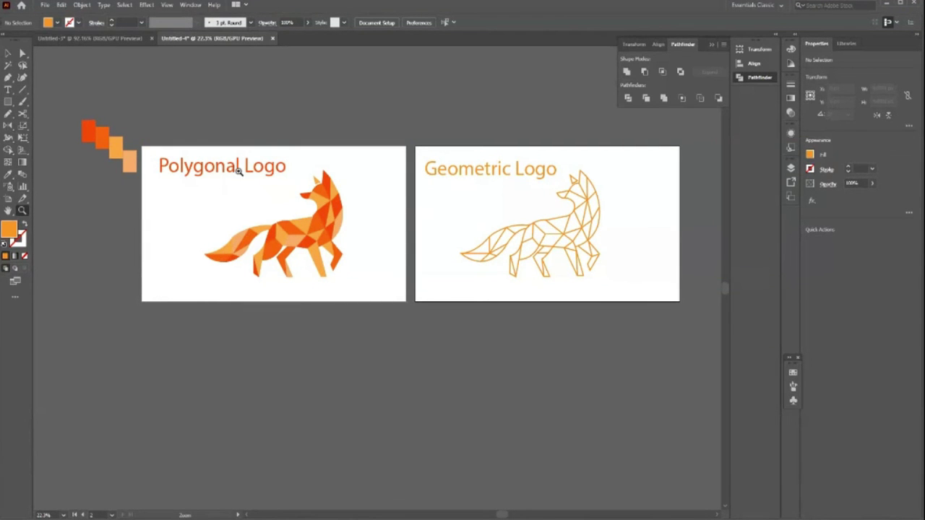
- Move the chest polygons' shared corner anchor up to close the gap
{"action": "left_click_drag", "start_coordinate": [243, 250], "coordinate": [433, 223]}
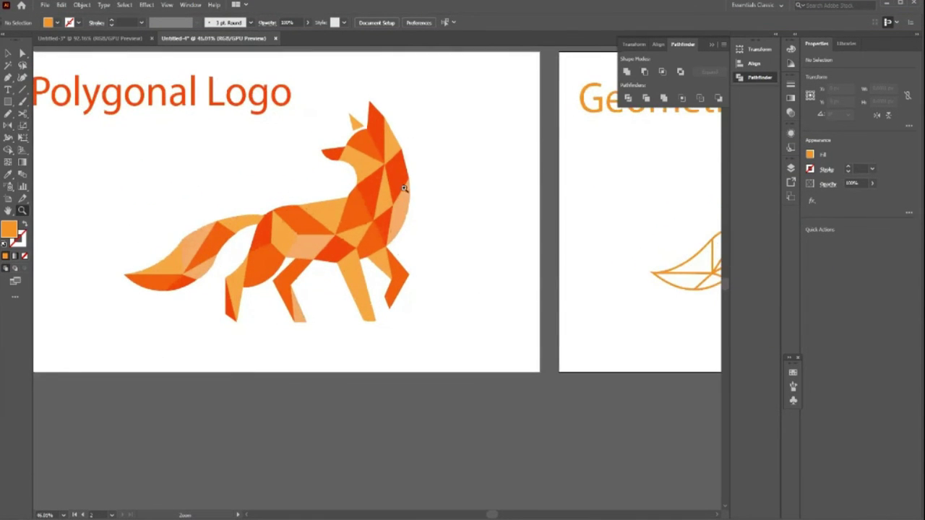
{"action": "mouse_move", "coordinate": [388, 133]}
{"action": "left_mouse_down"}
{"action": "mouse_move", "coordinate": [482, 305]}
{"action": "mouse_move", "coordinate": [380, 260]}
{"action": "left_mouse_up"}
{"action": "key", "text": "v"}
{"action": "left_click", "coordinate": [424, 250]}
{"action": "key", "text": "a"}
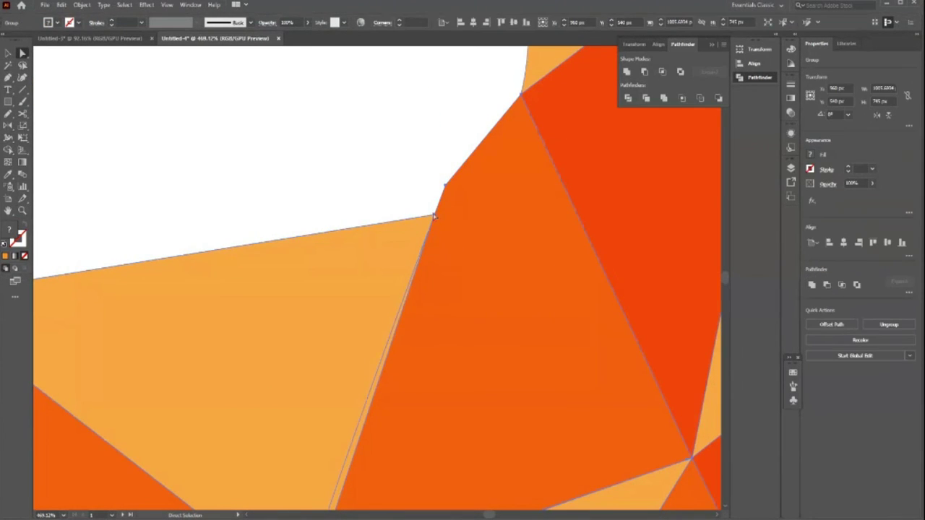
{"action": "left_click", "coordinate": [434, 217]}
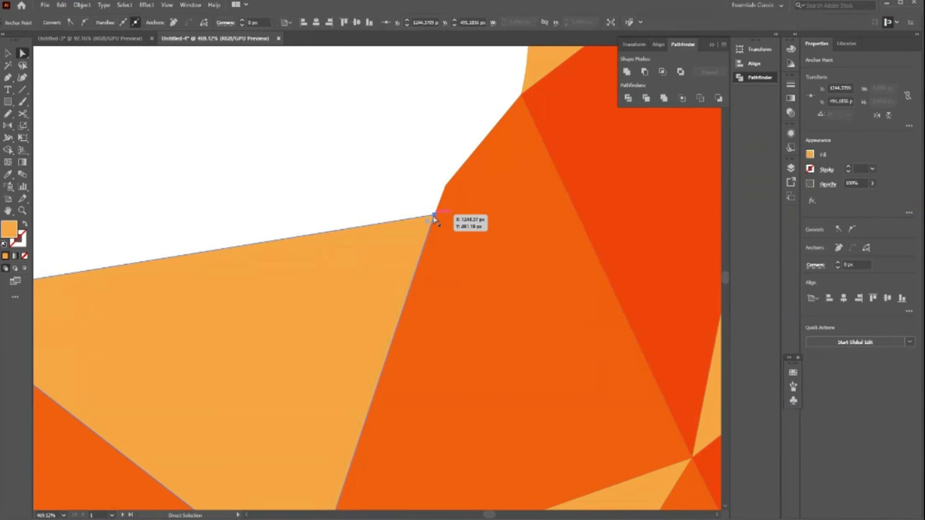
{"action": "mouse_move", "coordinate": [434, 217]}
{"action": "left_mouse_down"}
{"action": "mouse_move", "coordinate": [446, 187]}
{"action": "mouse_move", "coordinate": [427, 192]}
{"action": "left_mouse_up"}
- Nudge the light-orange shape's corner down onto the orange polygon's edge
{"action": "scroll", "coordinate": [427, 192], "scroll_direction": "up", "scroll_amount": 5}
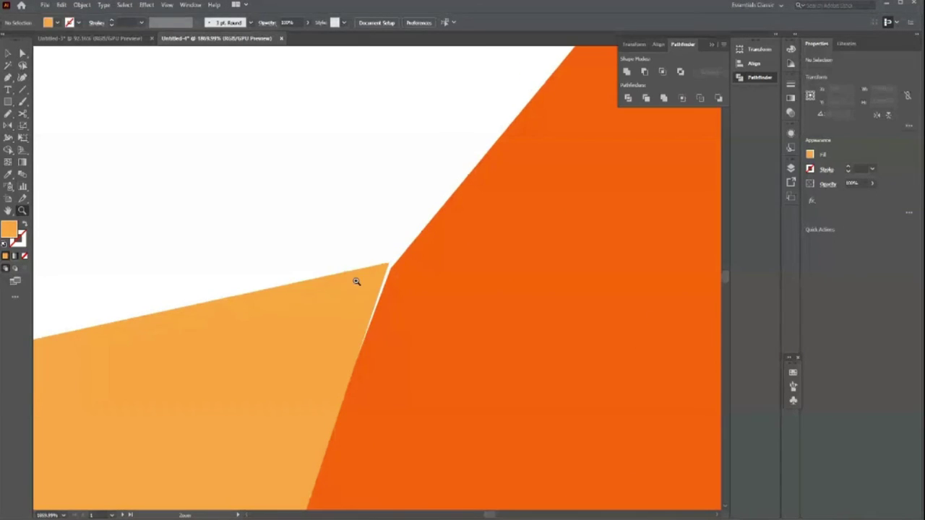
{"action": "left_click", "coordinate": [389, 264]}
{"action": "left_click_drag", "start_coordinate": [389, 264], "coordinate": [388, 274]}
{"action": "left_click", "coordinate": [402, 169]}
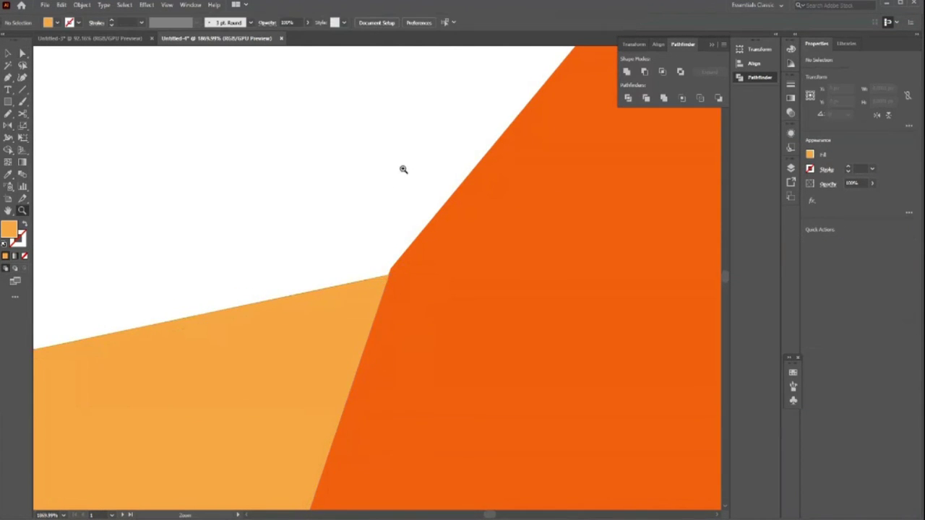
- Scroll around and zoom back in to review the finished low-poly fox
{"action": "scroll", "coordinate": [277, 190], "scroll_direction": "down", "scroll_amount": 5}
{"action": "scroll", "coordinate": [316, 200], "scroll_direction": "down", "scroll_amount": 5}
{"action": "scroll", "coordinate": [313, 234], "scroll_direction": "down", "scroll_amount": 3}
{"action": "scroll", "coordinate": [313, 234], "scroll_direction": "down", "scroll_amount": 2}
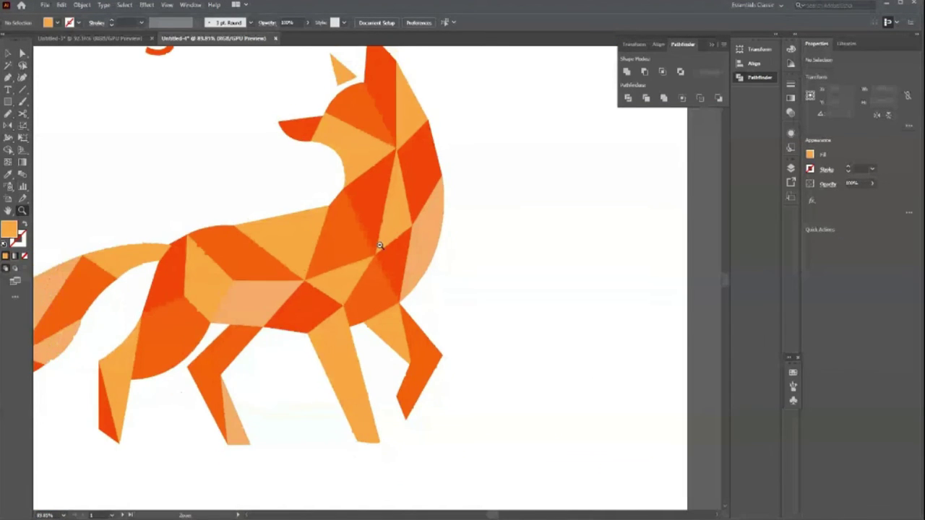
{"action": "scroll", "coordinate": [425, 242], "scroll_direction": "down", "scroll_amount": 2}
{"action": "scroll", "coordinate": [424, 242], "scroll_direction": "down", "scroll_amount": 4}
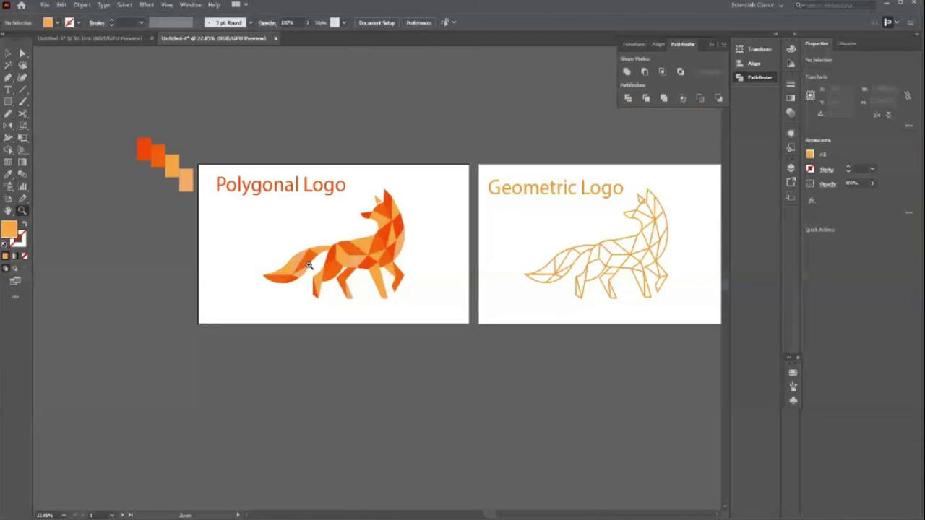
{"action": "scroll", "coordinate": [470, 275], "scroll_direction": "down", "scroll_amount": 1}
{"action": "scroll", "coordinate": [501, 303], "scroll_direction": "up", "scroll_amount": 1}
{"action": "scroll", "coordinate": [617, 288], "scroll_direction": "up", "scroll_amount": 1}
{"action": "key", "text": "v"}
{"action": "scroll", "coordinate": [307, 217], "scroll_direction": "down", "scroll_amount": 1}
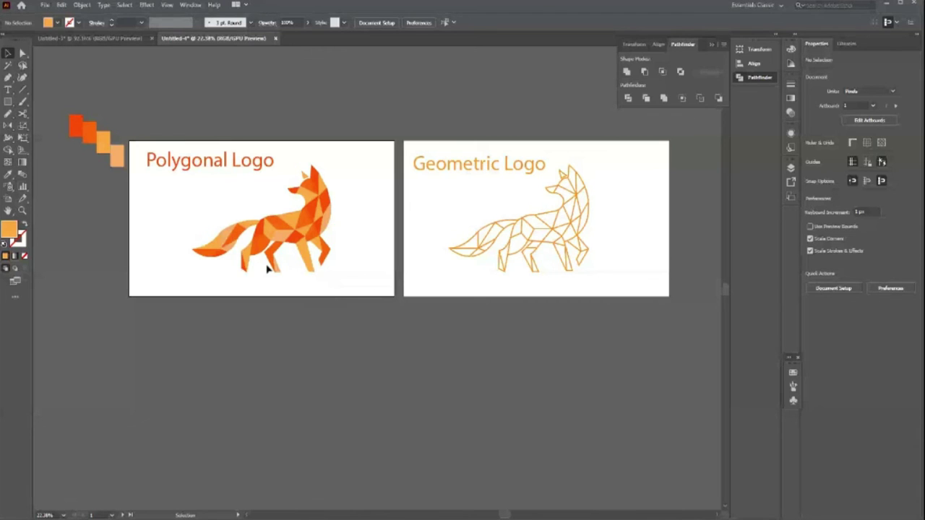
{"action": "key", "text": "z"}
{"action": "left_click_drag", "start_coordinate": [296, 227], "coordinate": [331, 187]}
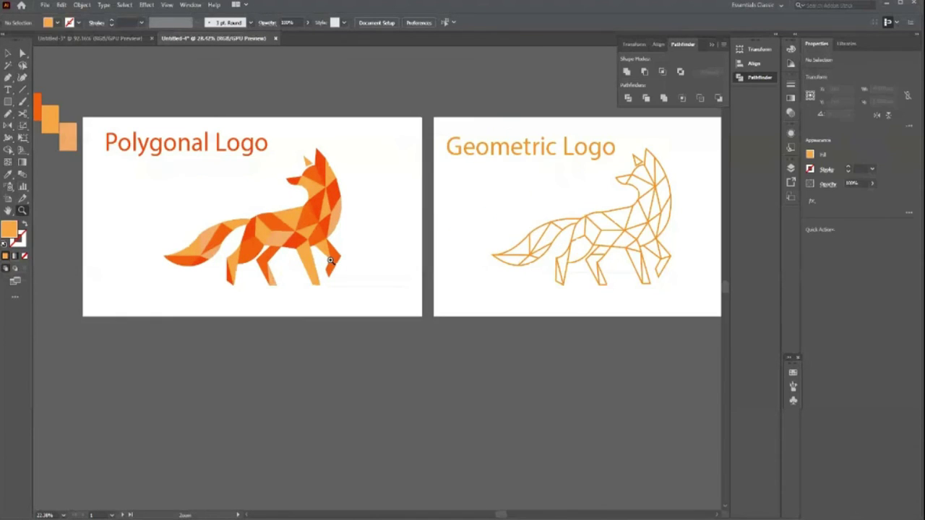